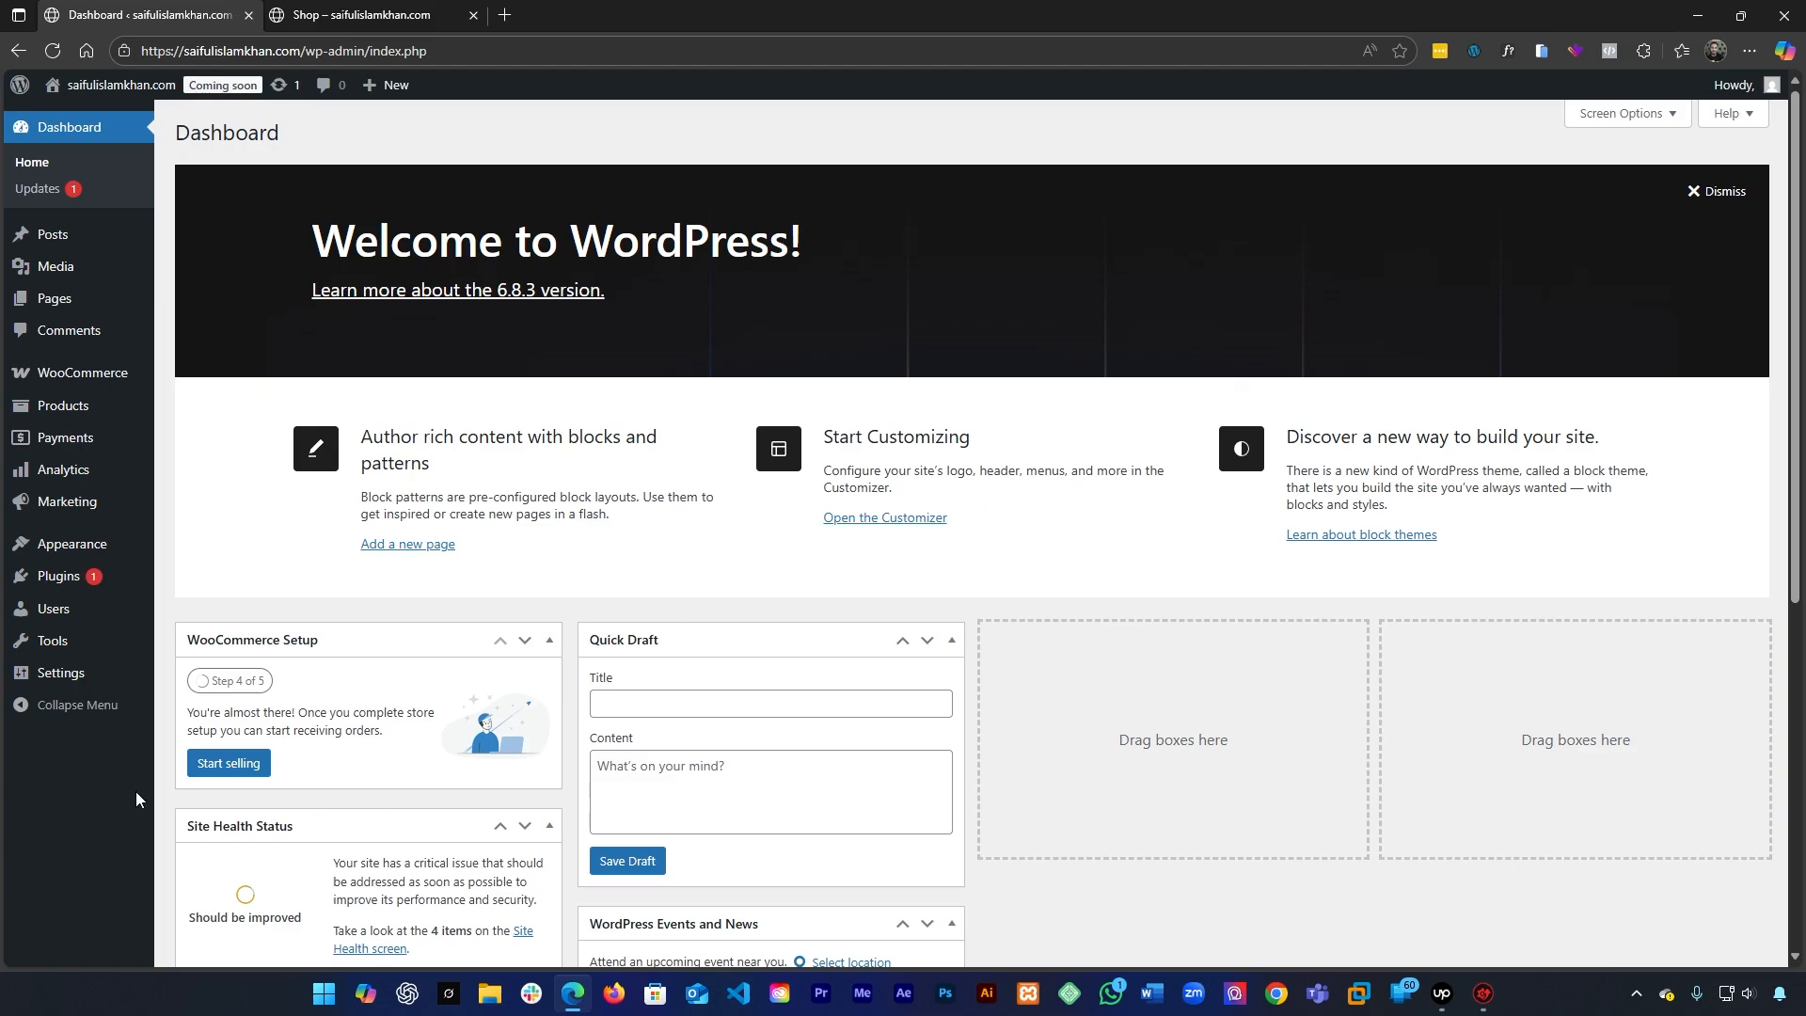
Open the offline payment methods in the WooCommerce payment settings
{"action": "mouse_move", "coordinate": [113, 414]}
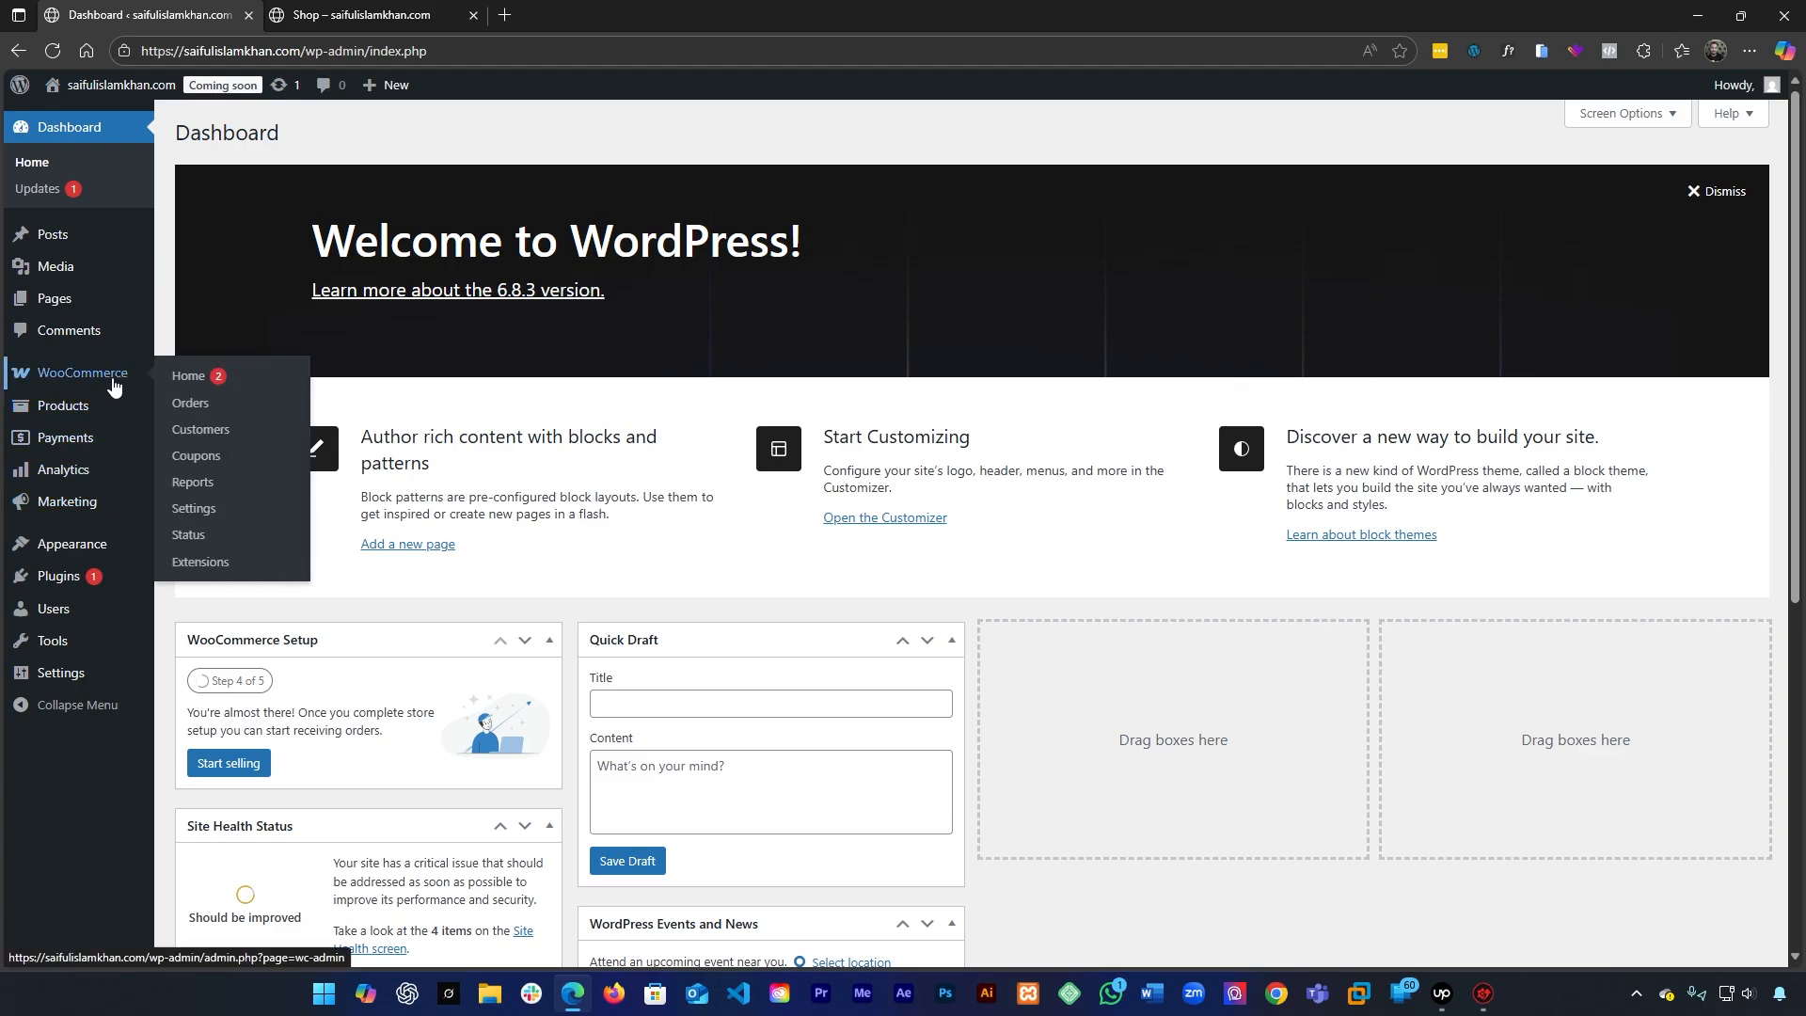
{"action": "left_click", "coordinate": [218, 514]}
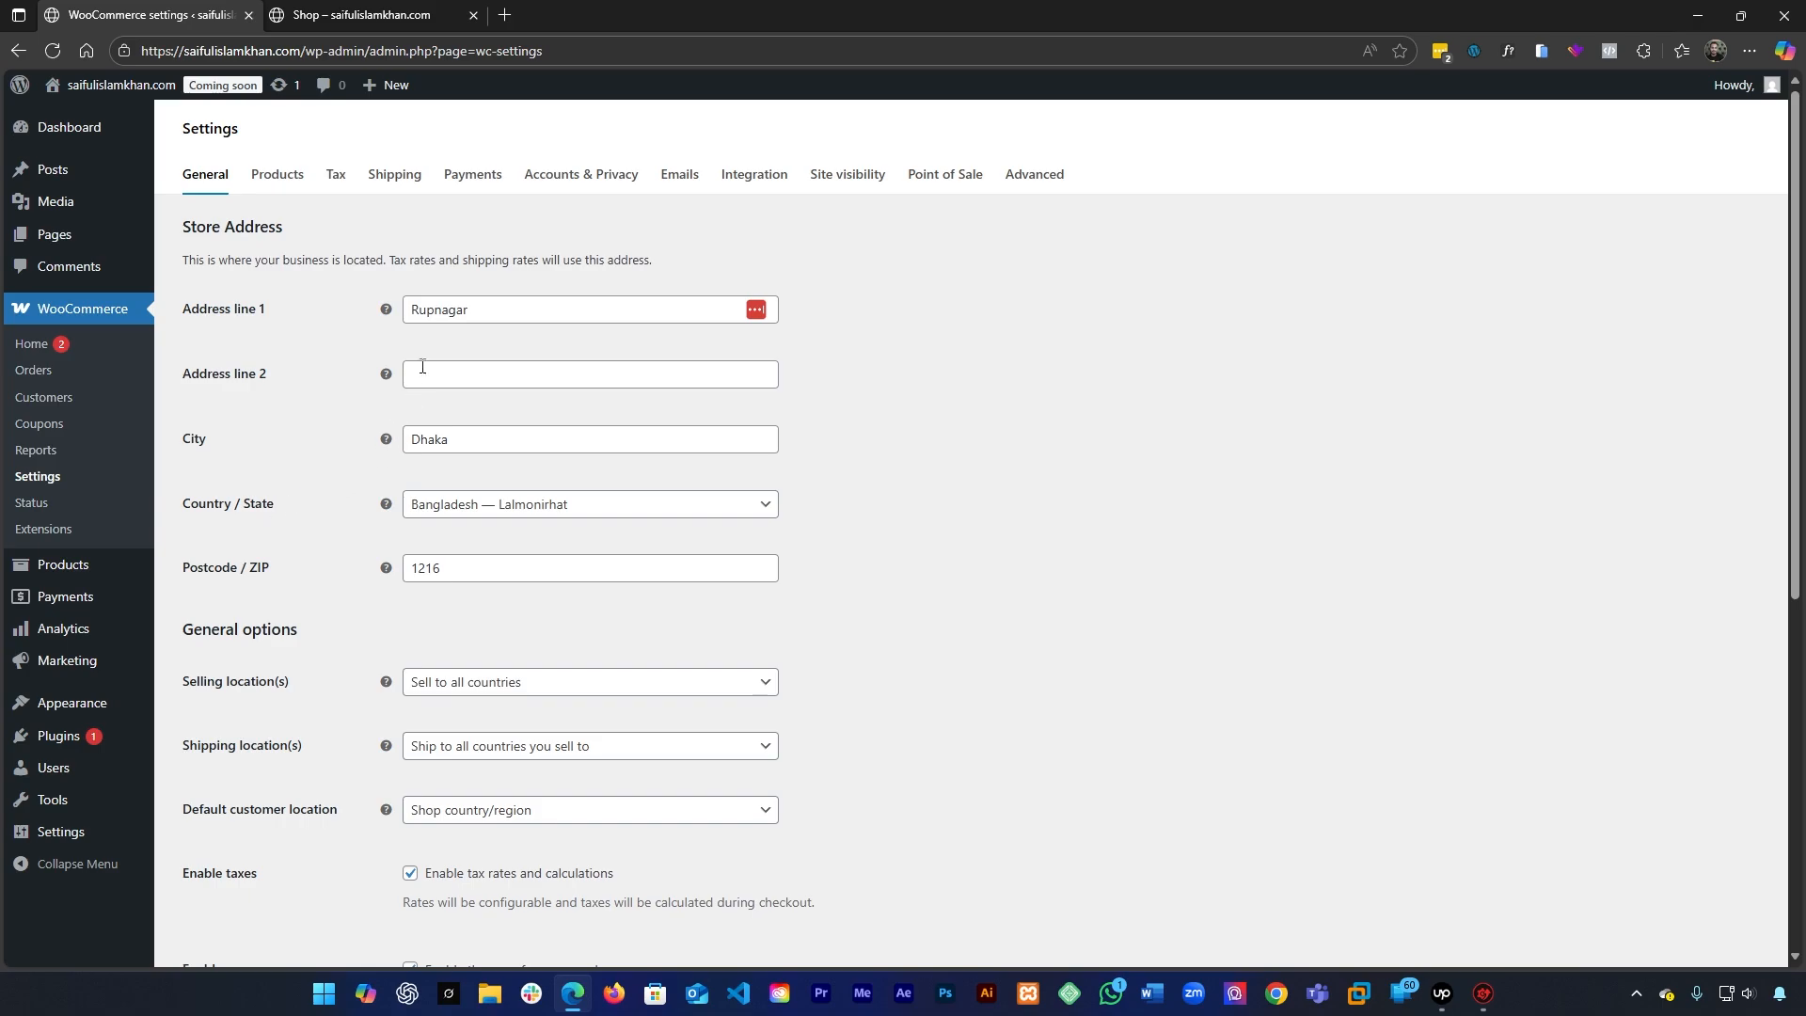
{"action": "left_click", "coordinate": [480, 179]}
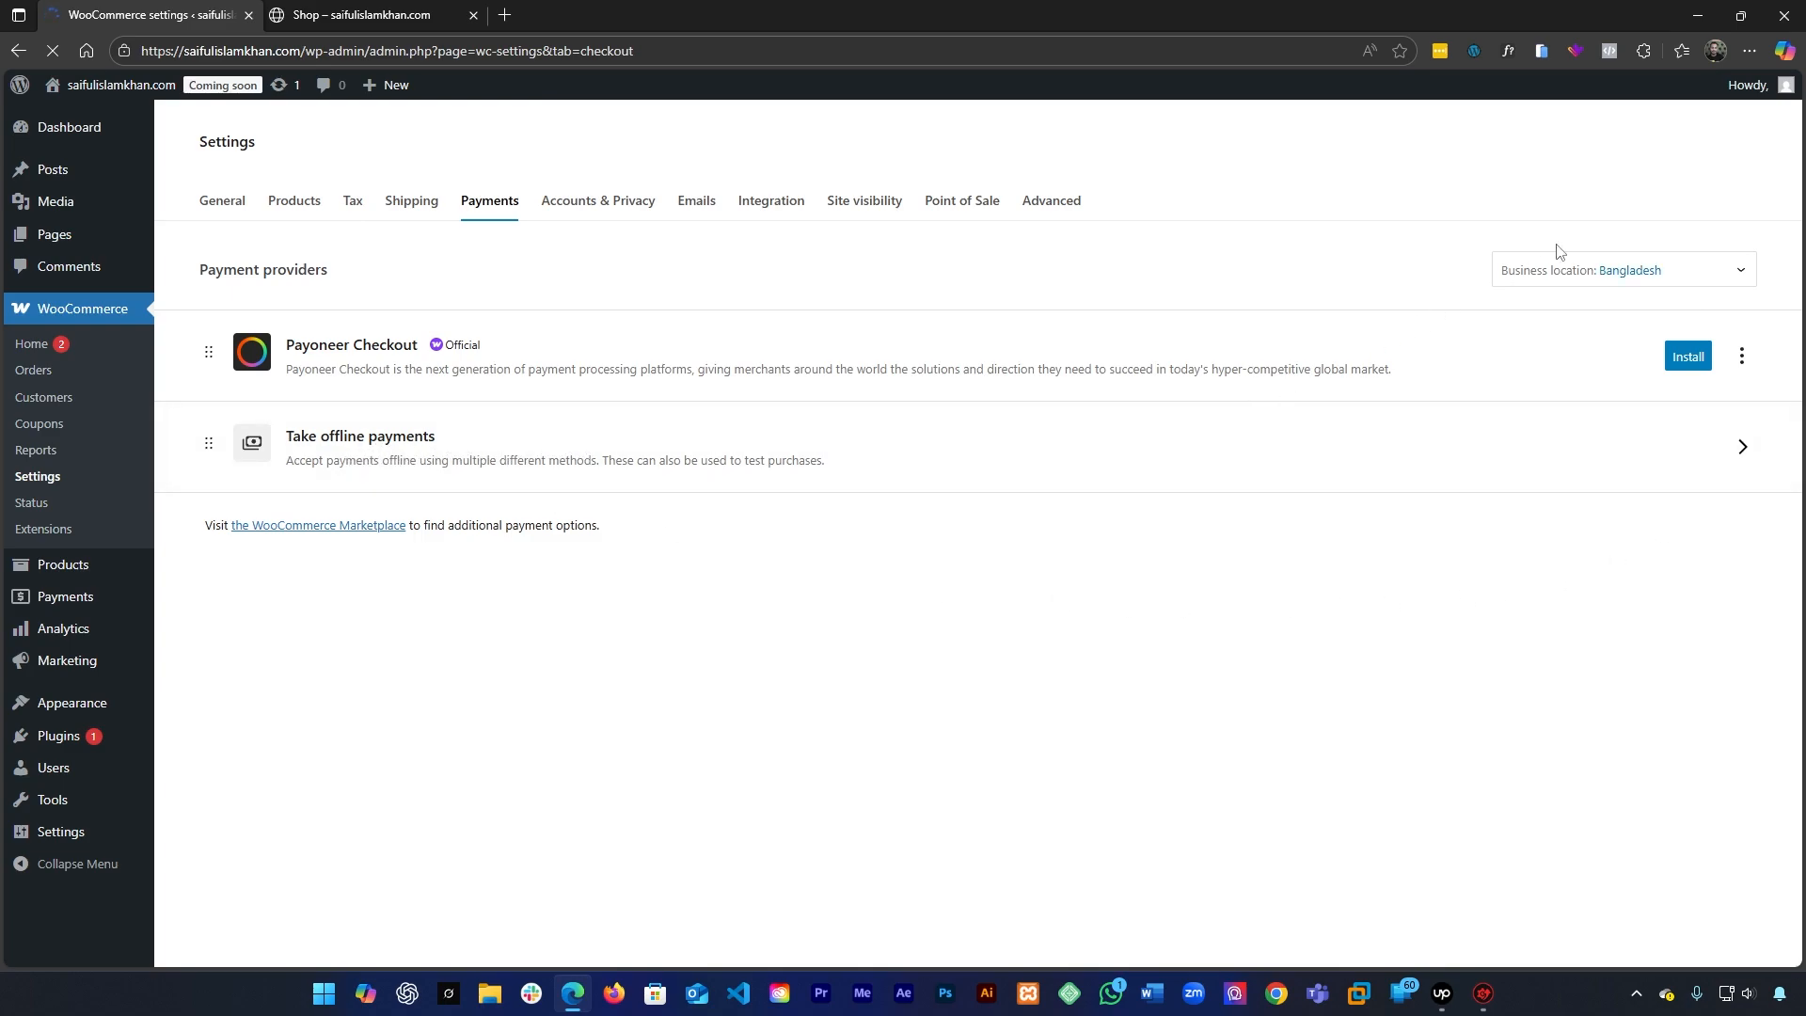
{"action": "left_click", "coordinate": [1599, 270]}
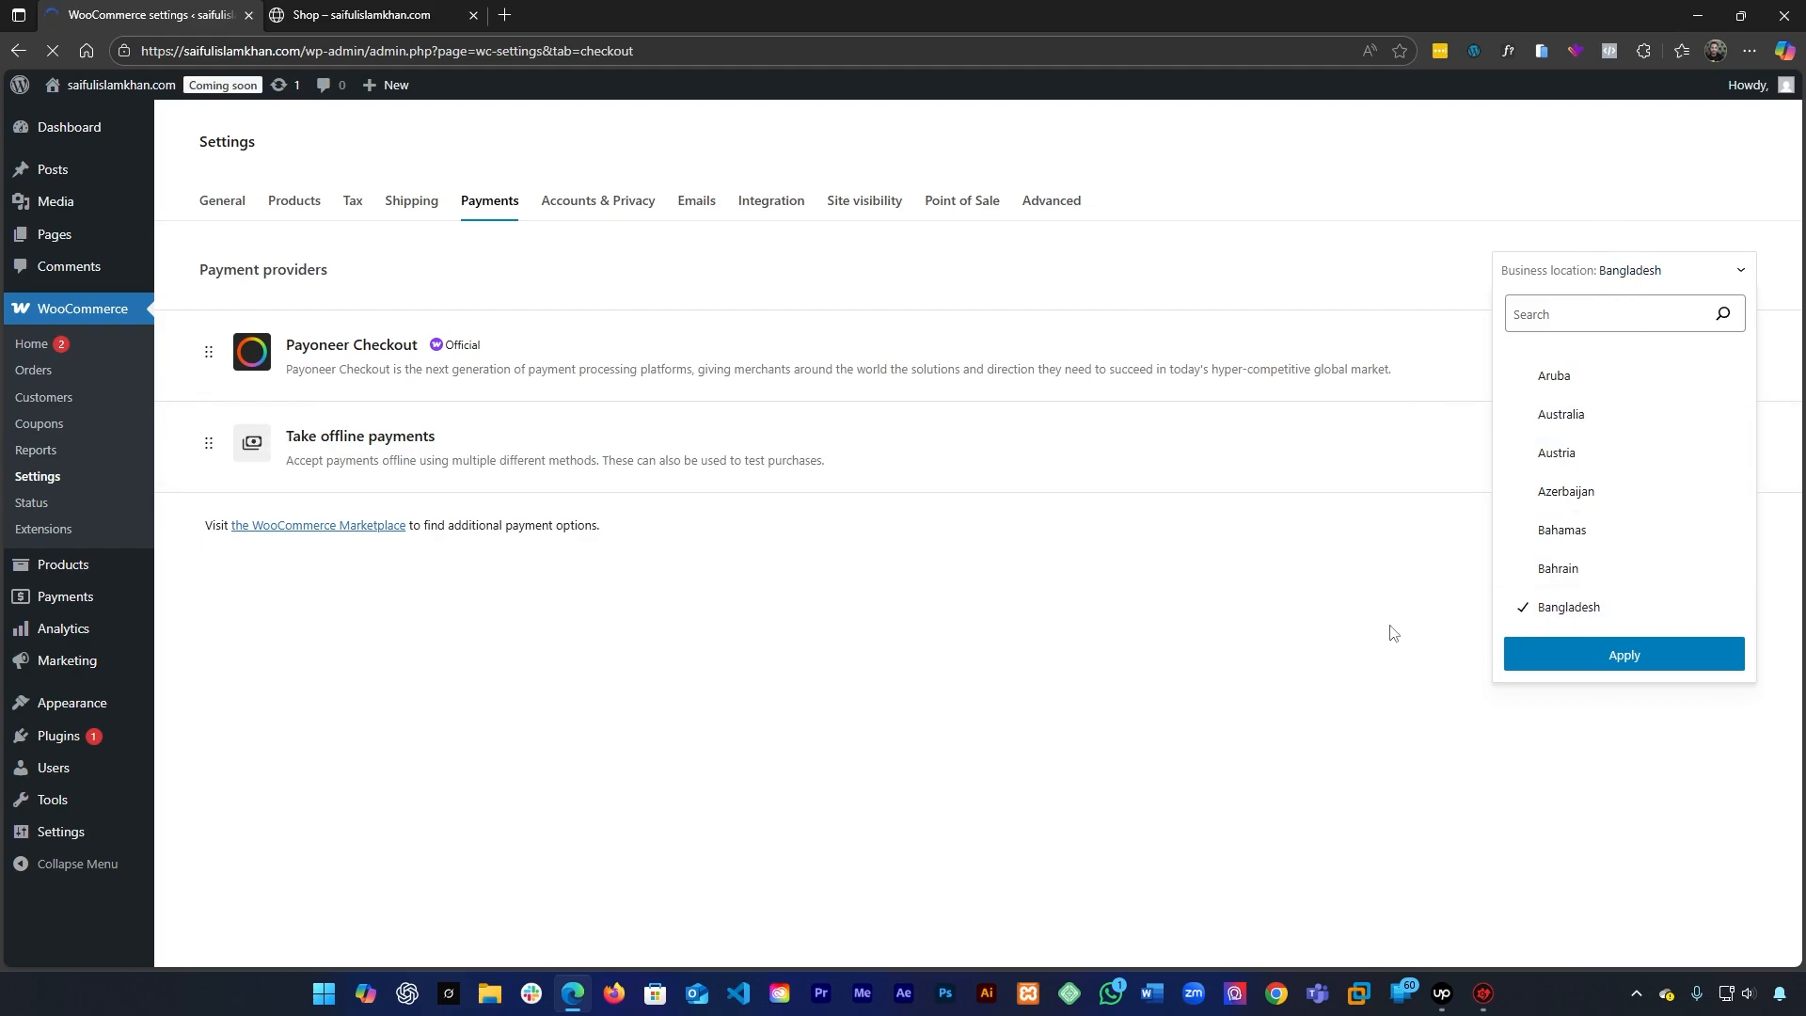
{"action": "left_click", "coordinate": [1323, 640]}
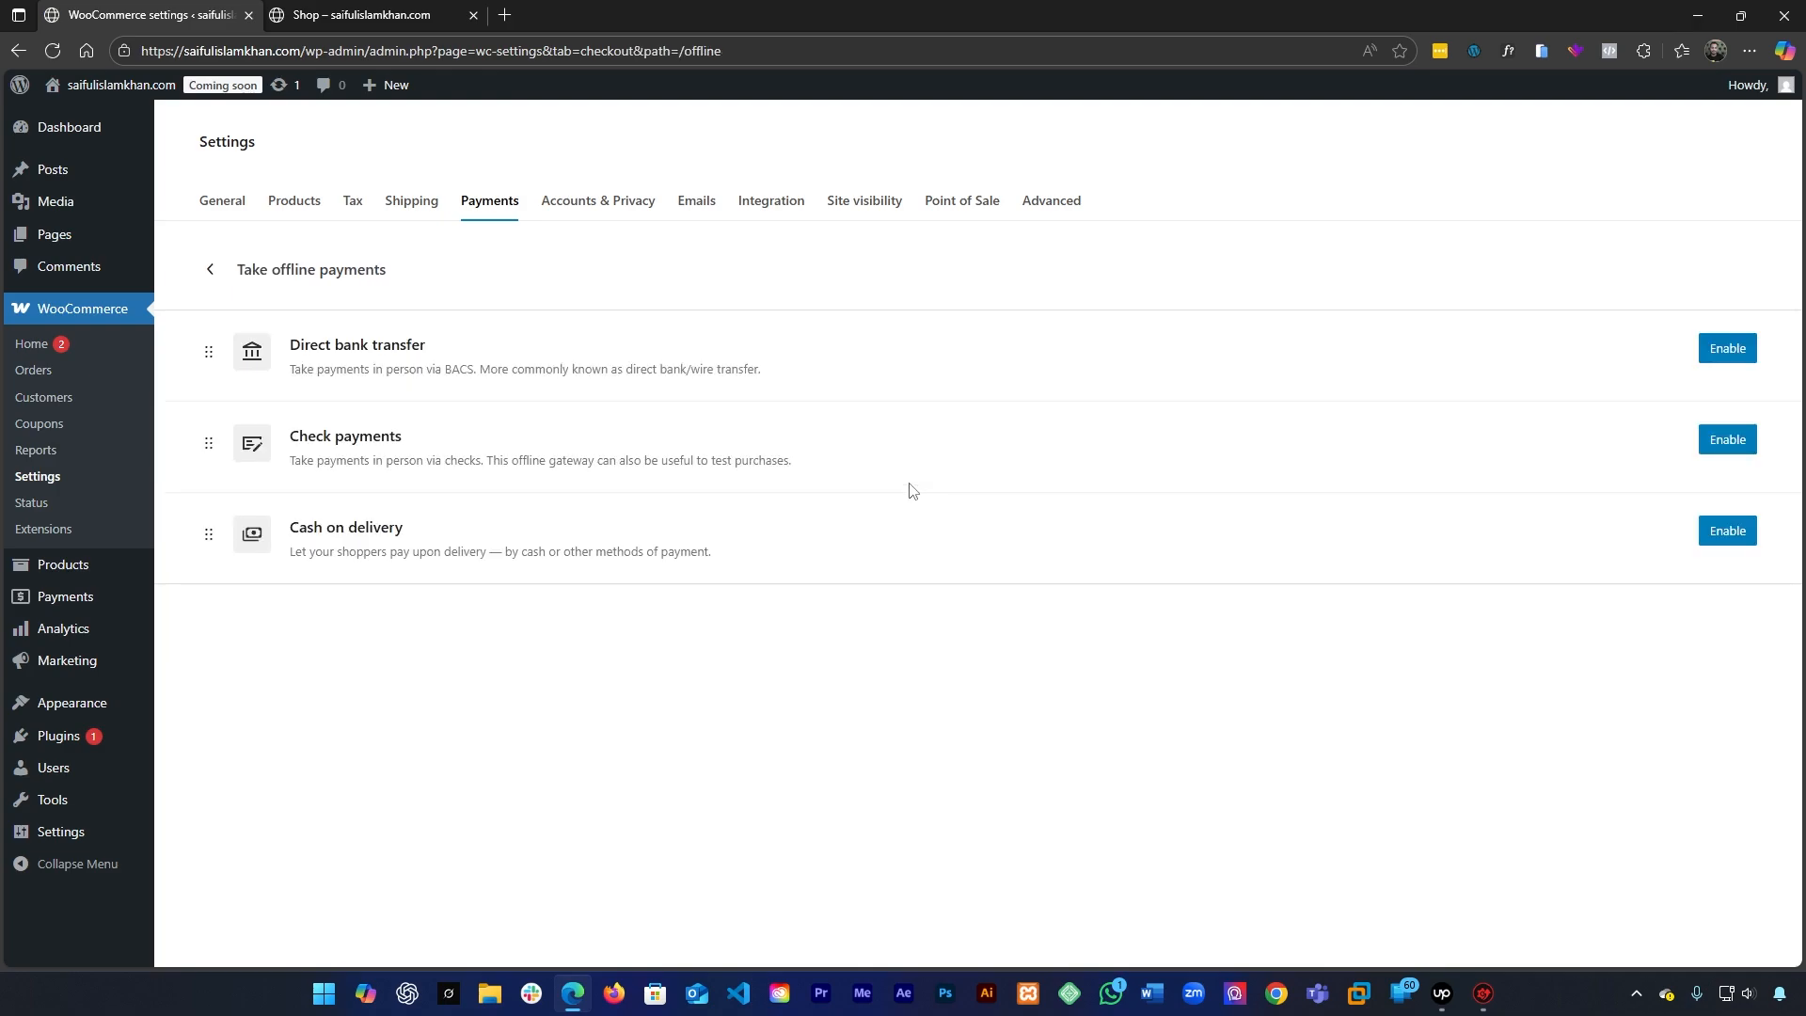
Enable Cash on delivery as an offline payment method
{"action": "triple_click", "coordinate": [344, 533]}
{"action": "left_click", "coordinate": [297, 492]}
{"action": "left_click", "coordinate": [1730, 539]}
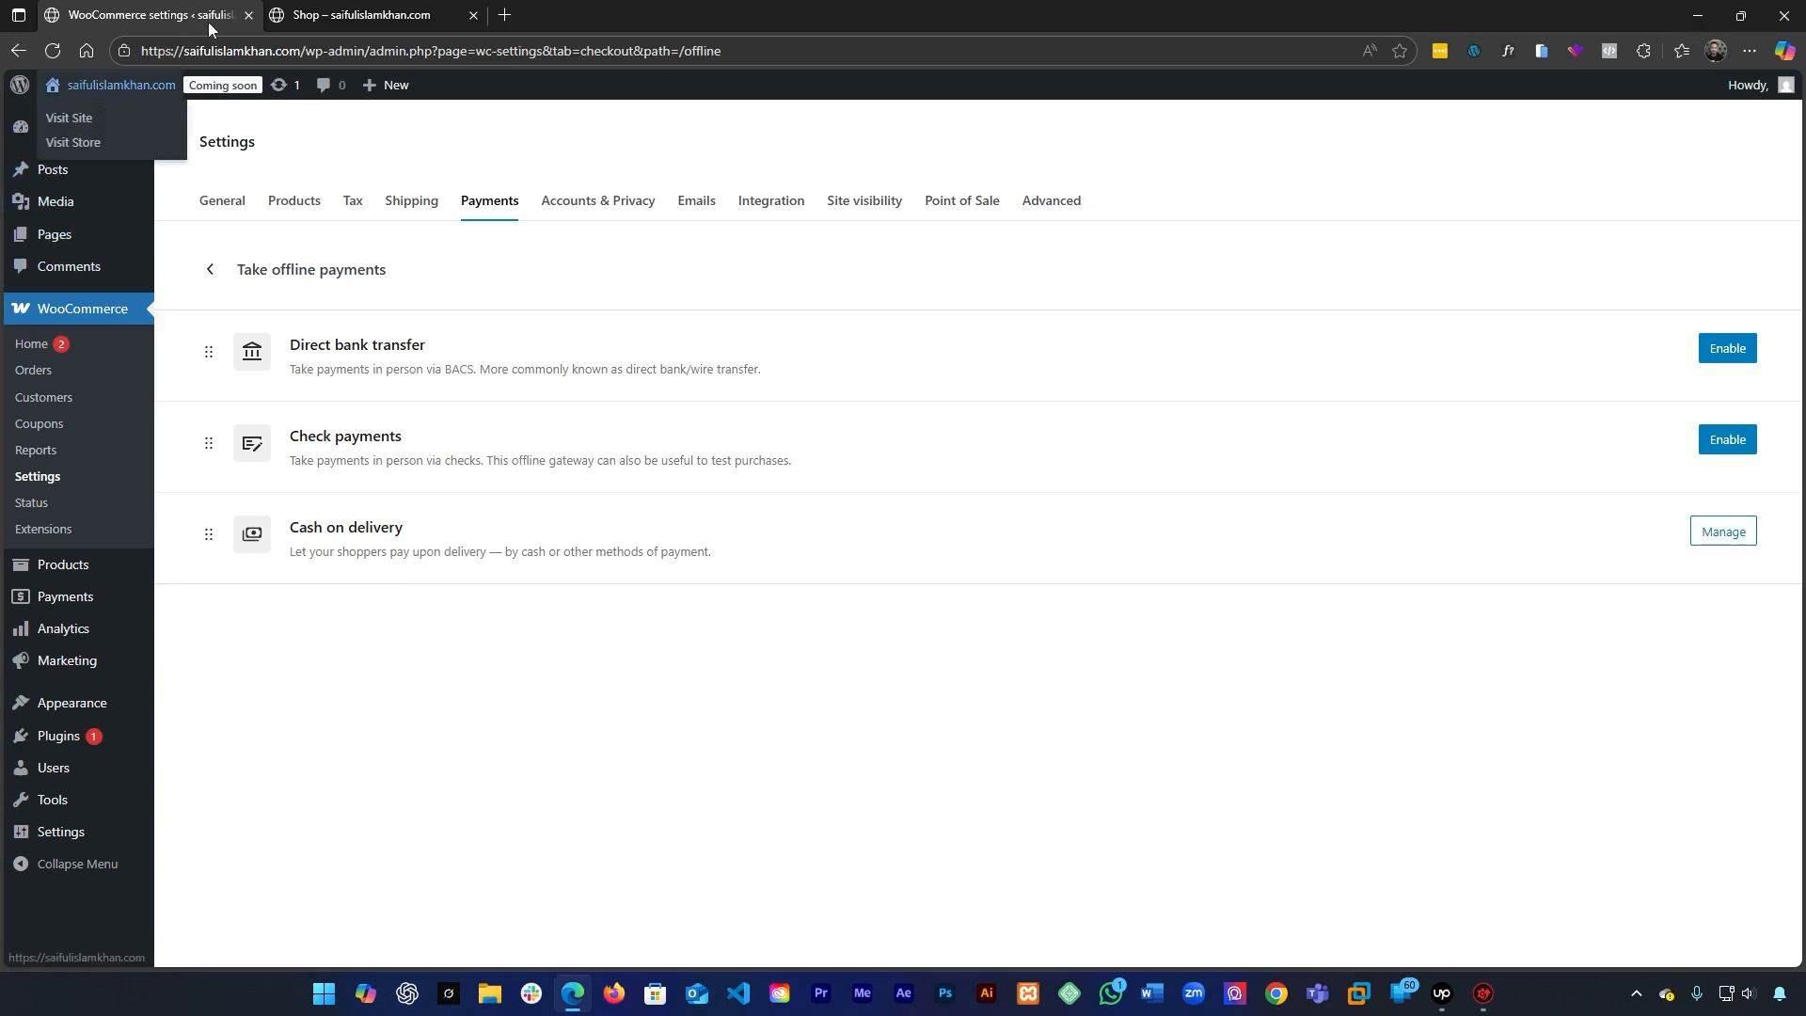
Reload the shop page, proceed to checkout with the cart's product, and examine the payment option offered there
{"action": "left_click", "coordinate": [342, 10]}
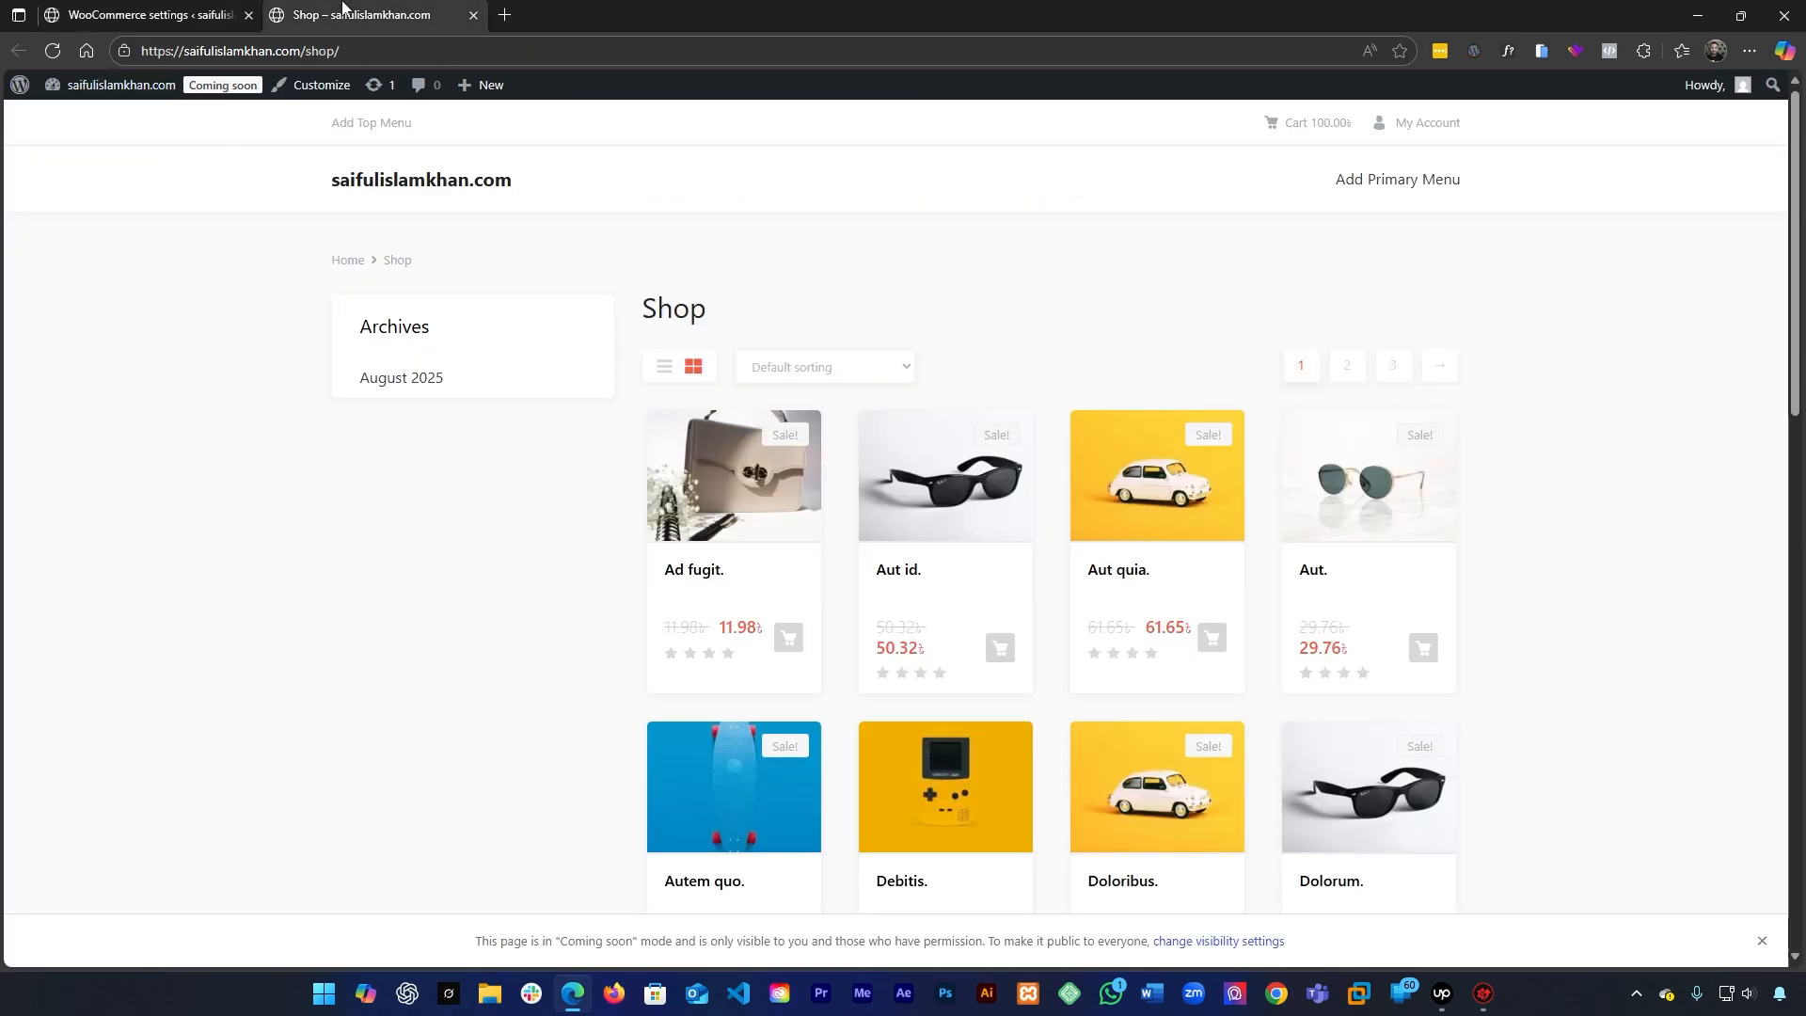
{"action": "key", "text": "F5"}
{"action": "mouse_move", "coordinate": [1326, 128]}
{"action": "left_click", "coordinate": [1288, 292]}
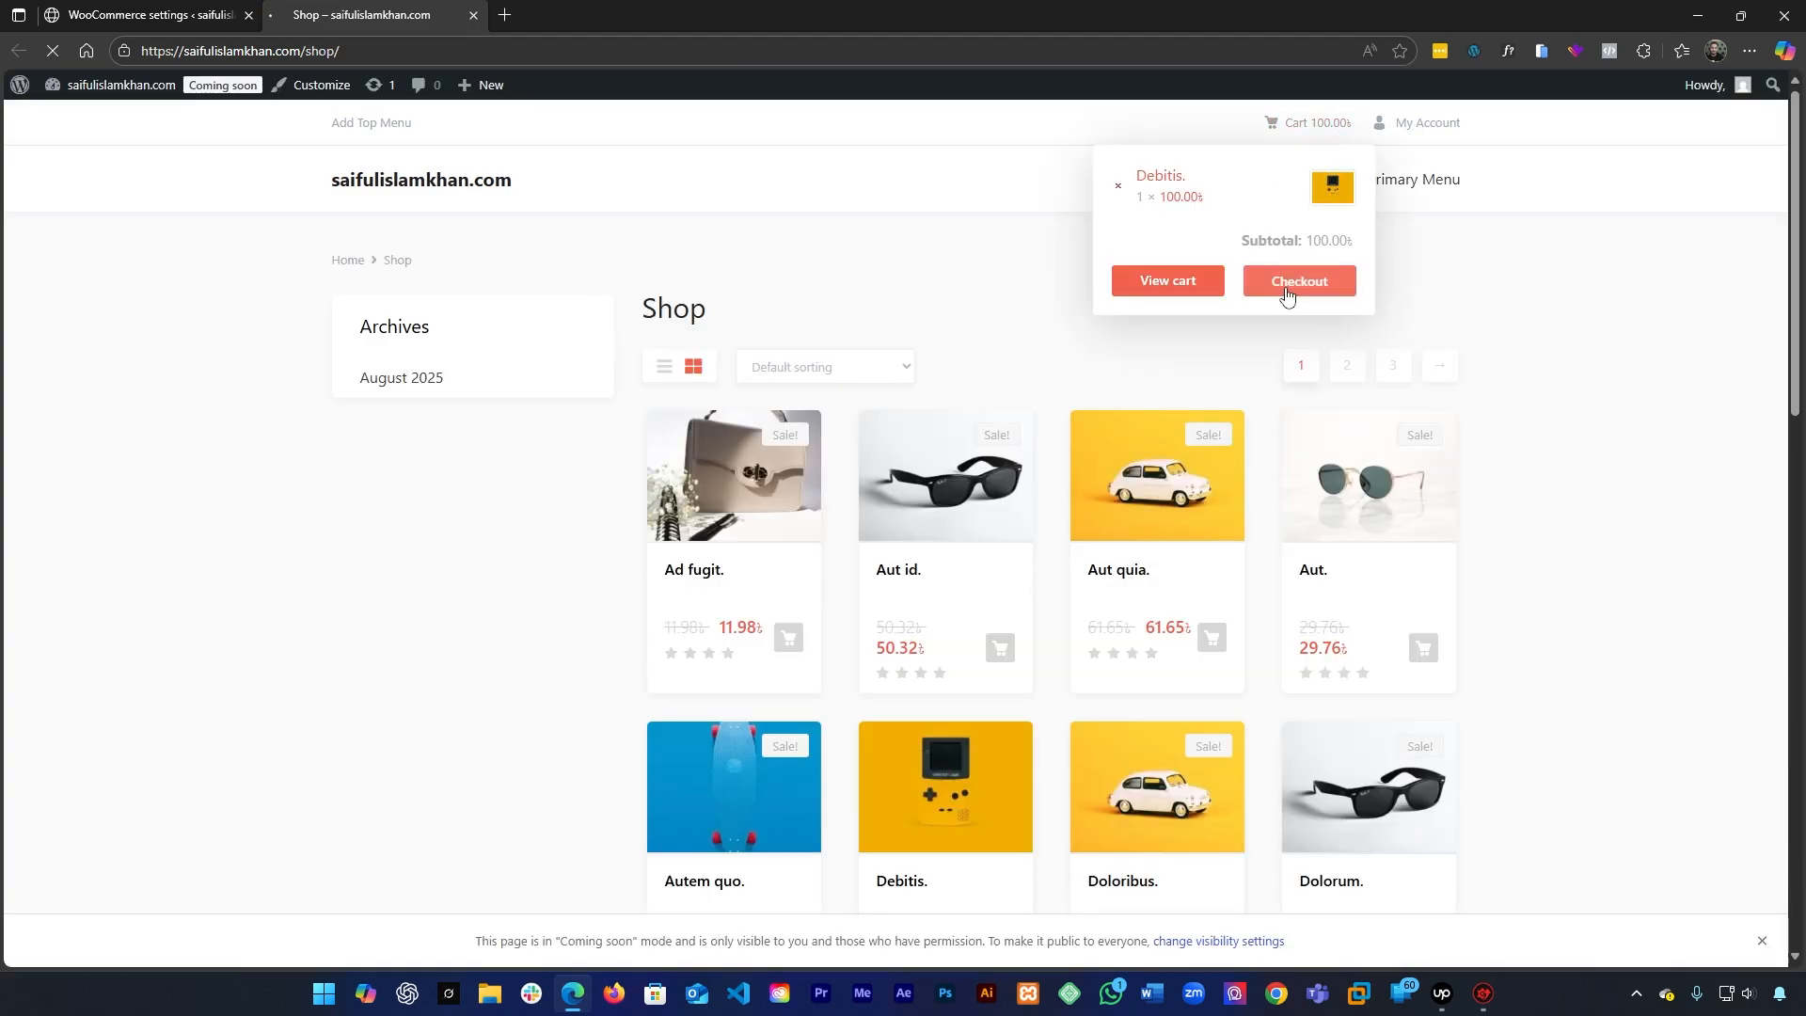
{"action": "scroll", "coordinate": [774, 320], "scroll_direction": "down", "scroll_amount": 6}
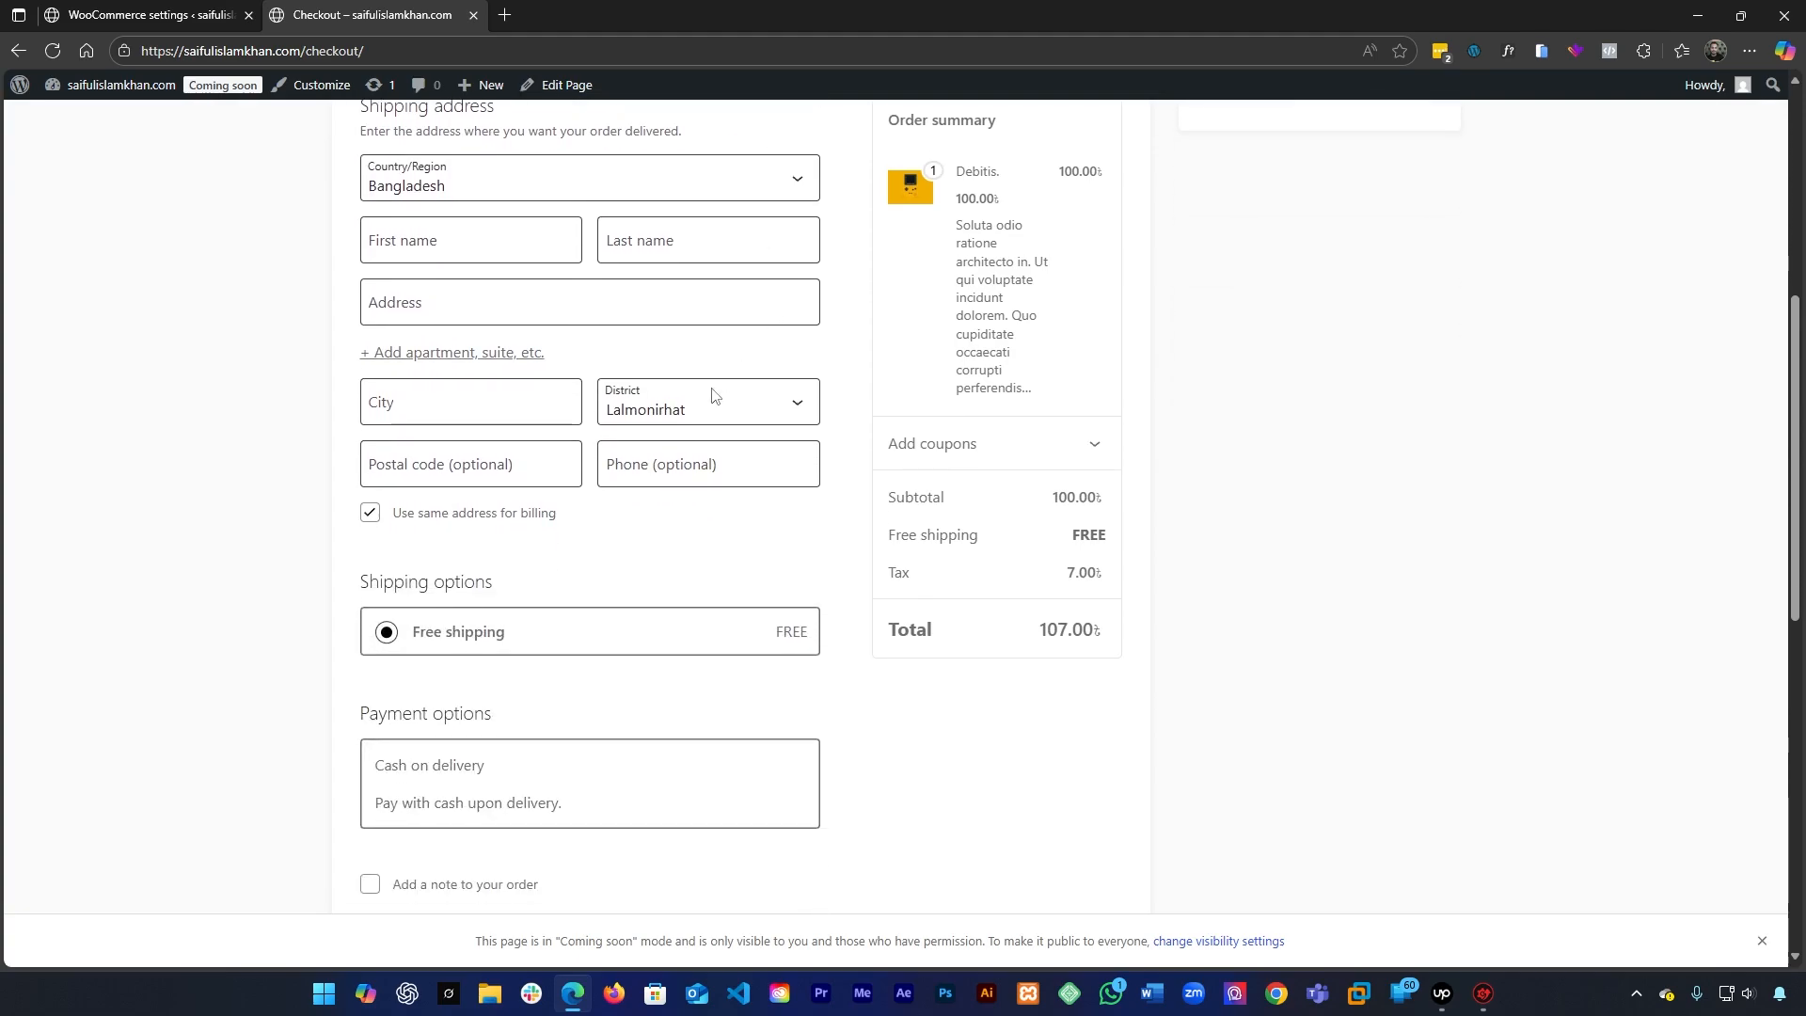
{"action": "scroll", "coordinate": [584, 577], "scroll_direction": "down", "scroll_amount": 1}
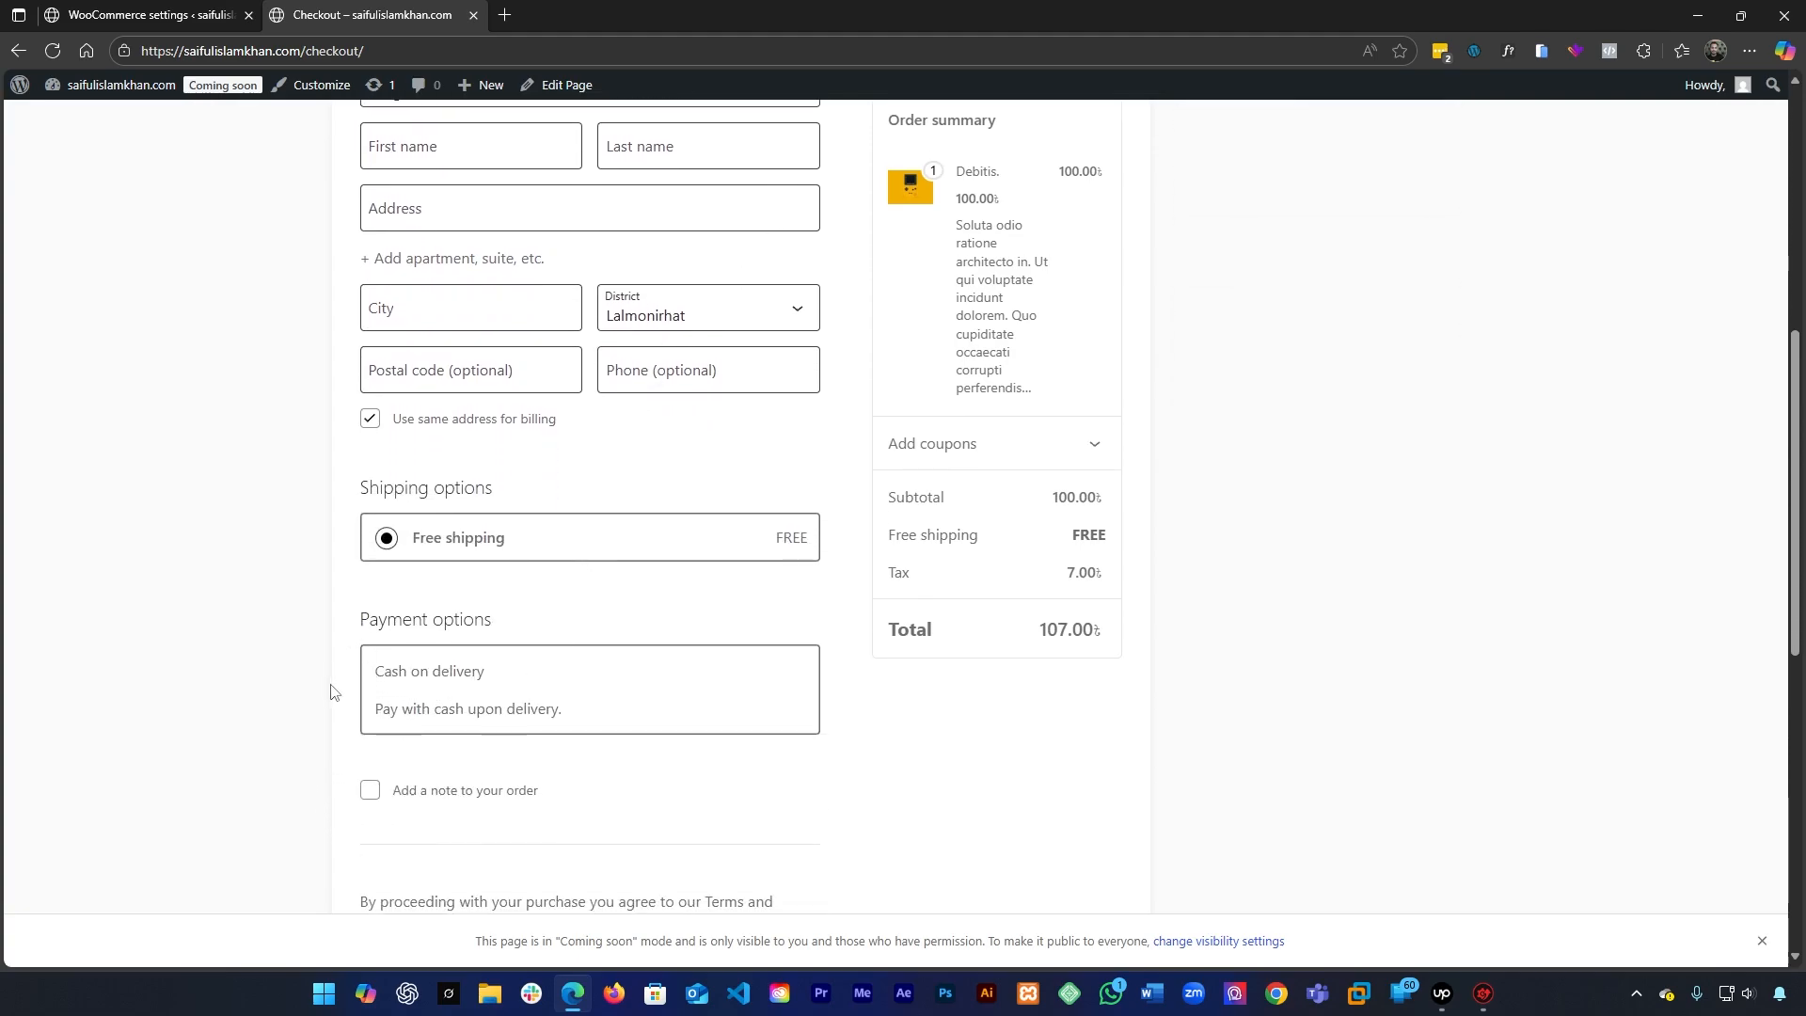
{"action": "left_click_drag", "start_coordinate": [374, 673], "coordinate": [500, 677]}
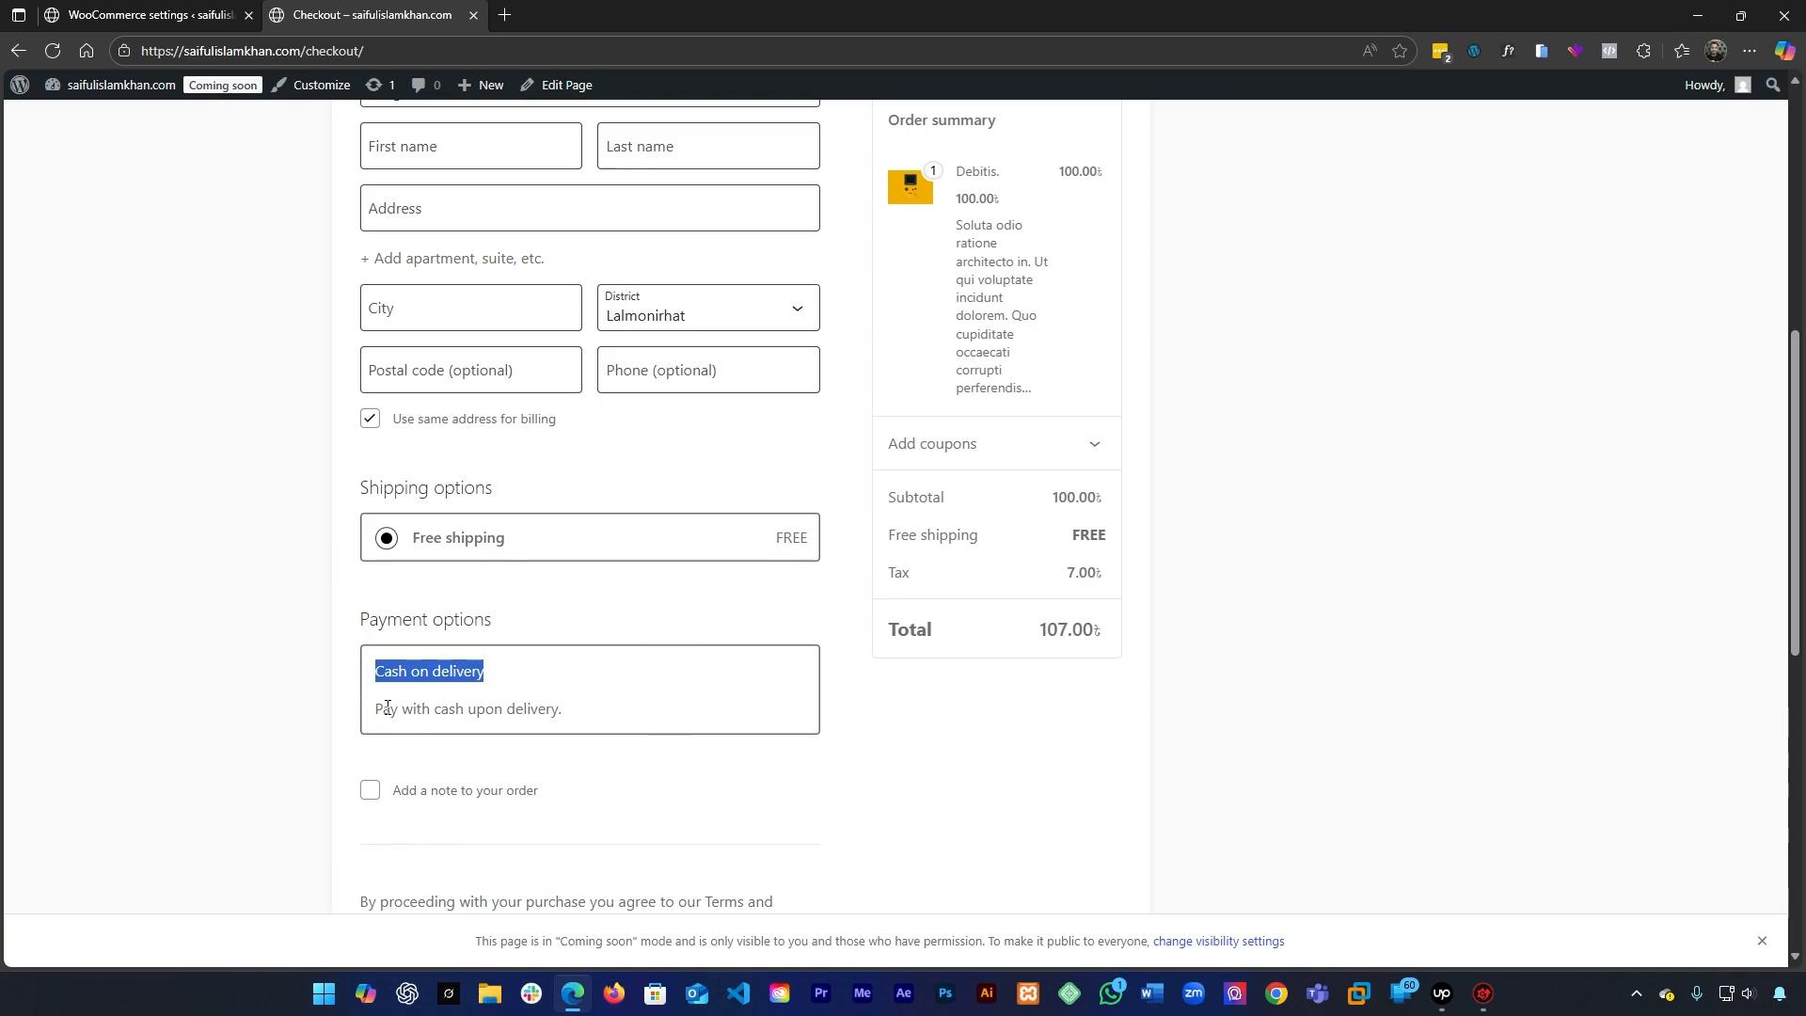
{"action": "left_click", "coordinate": [325, 701]}
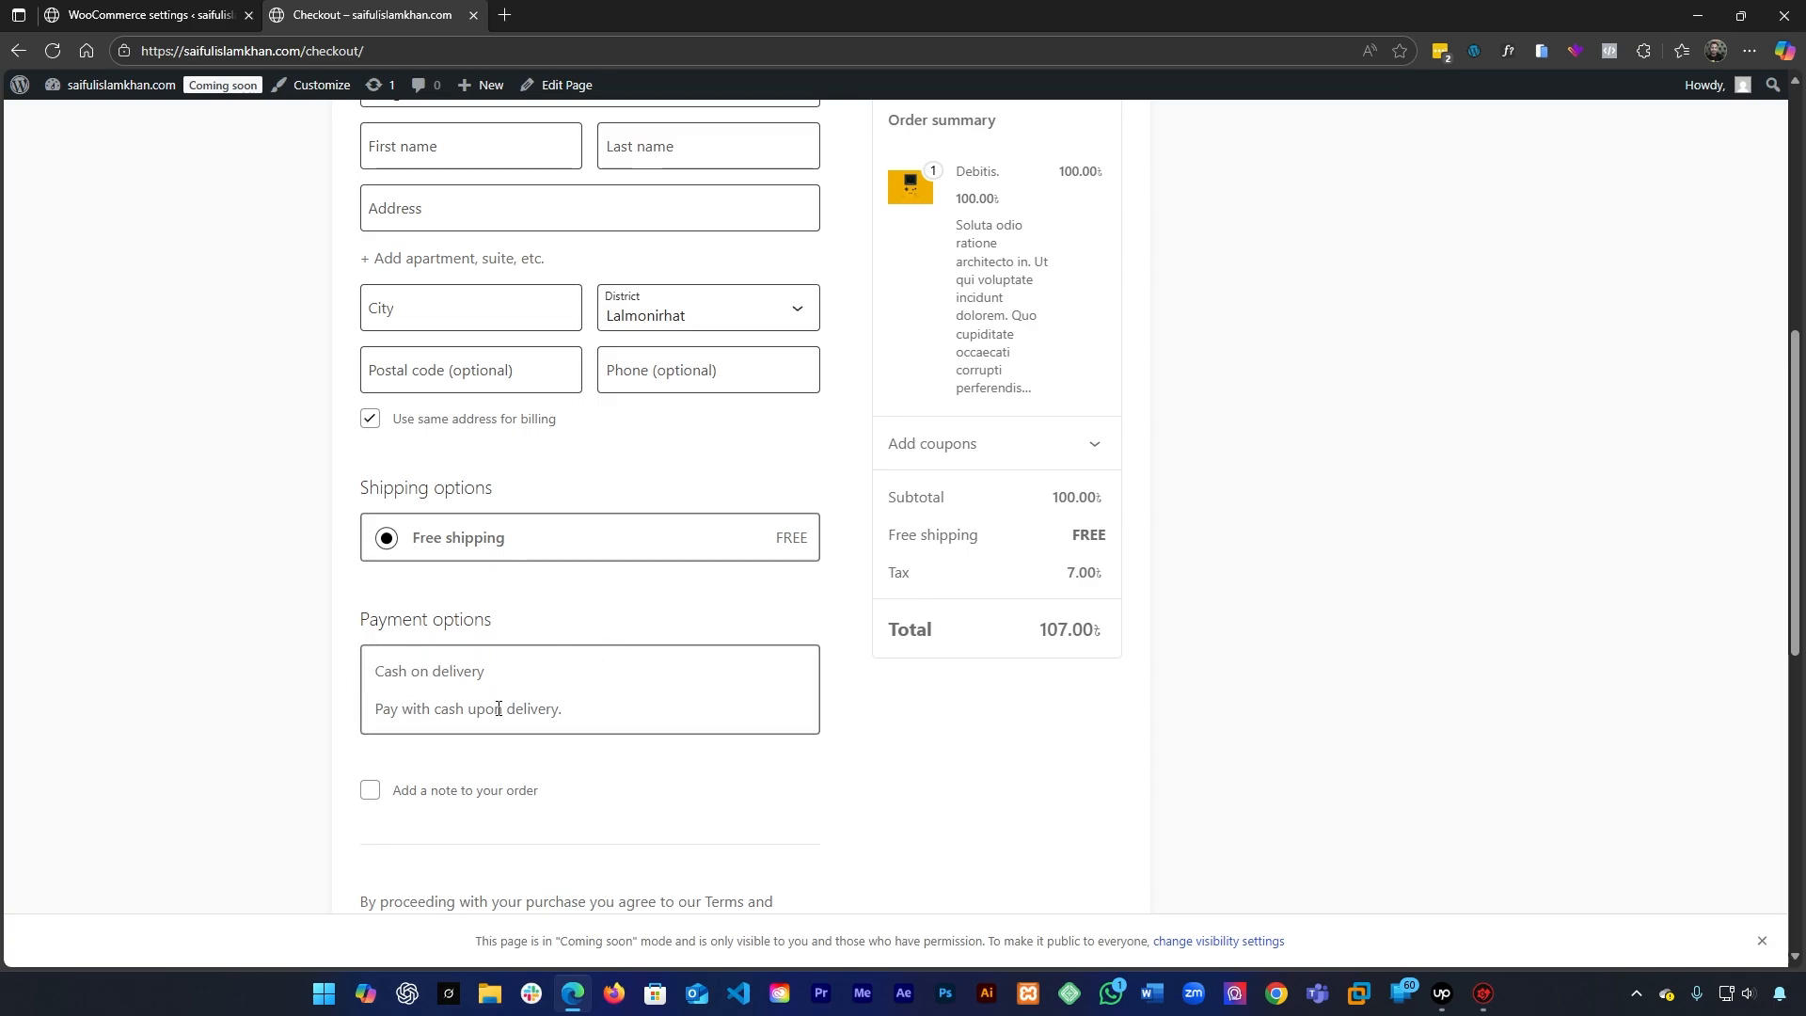
{"action": "triple_click", "coordinate": [466, 705]}
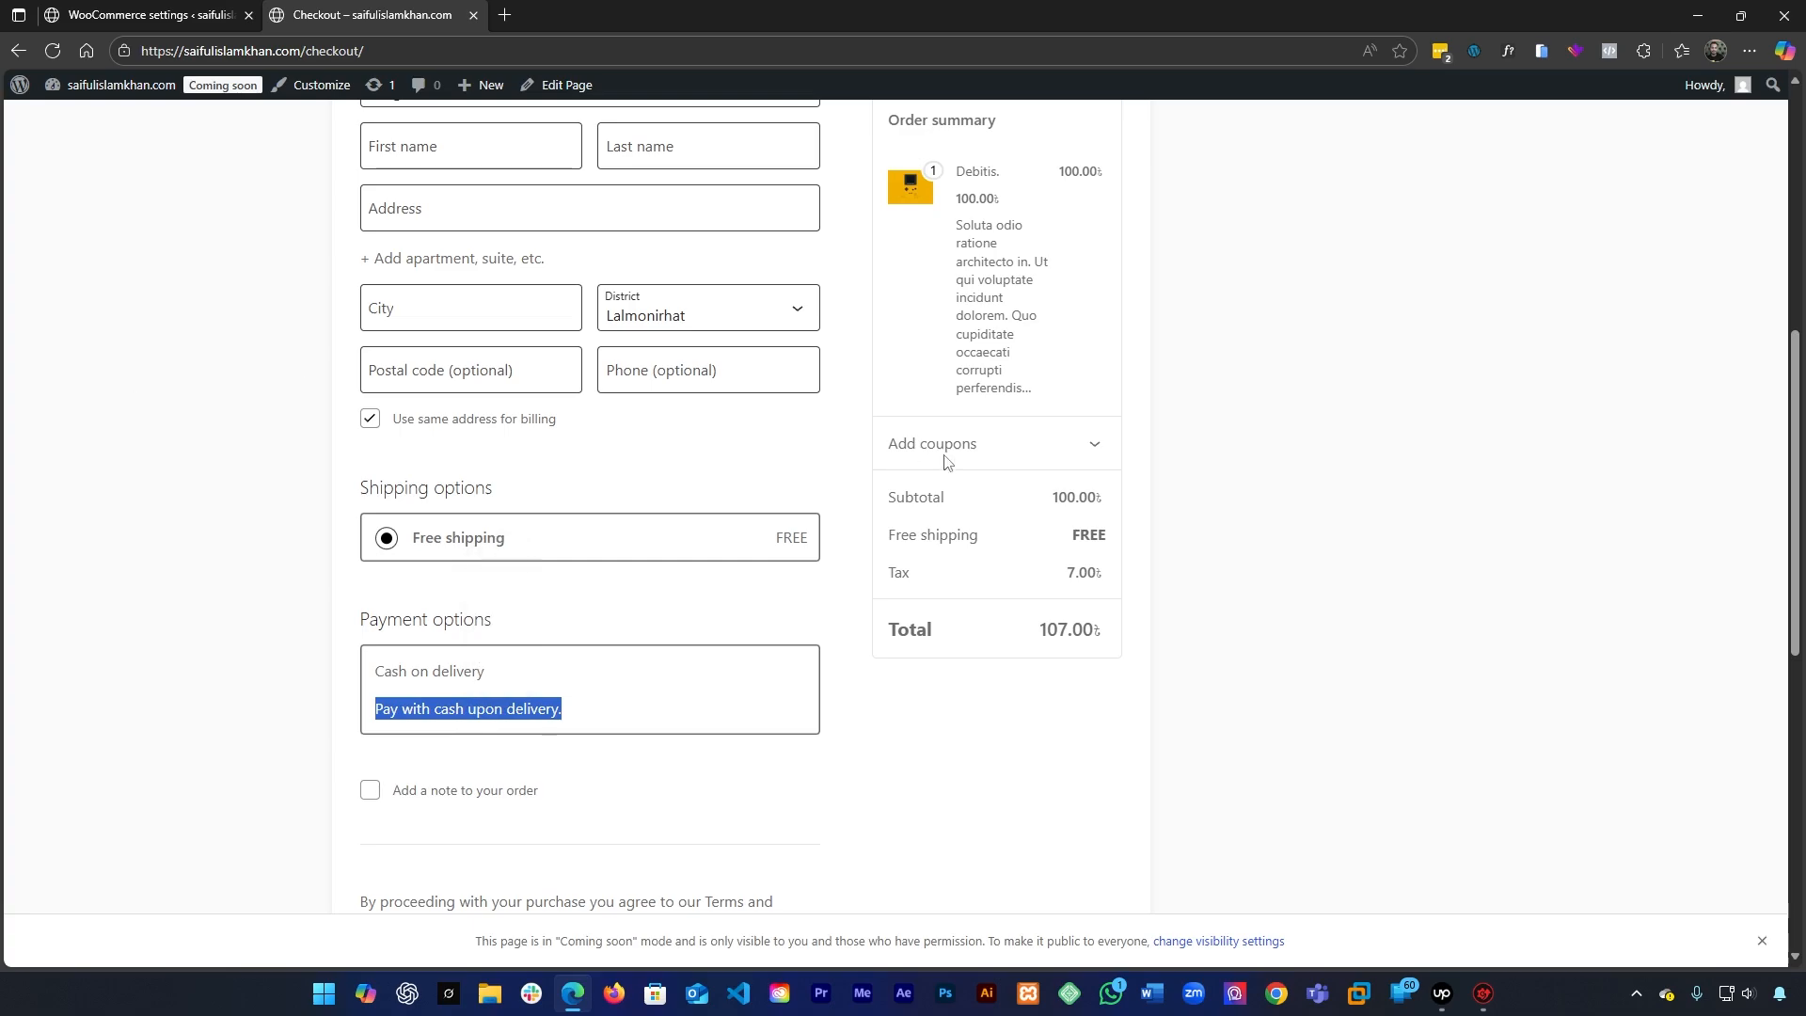
{"action": "left_click", "coordinate": [391, 710]}
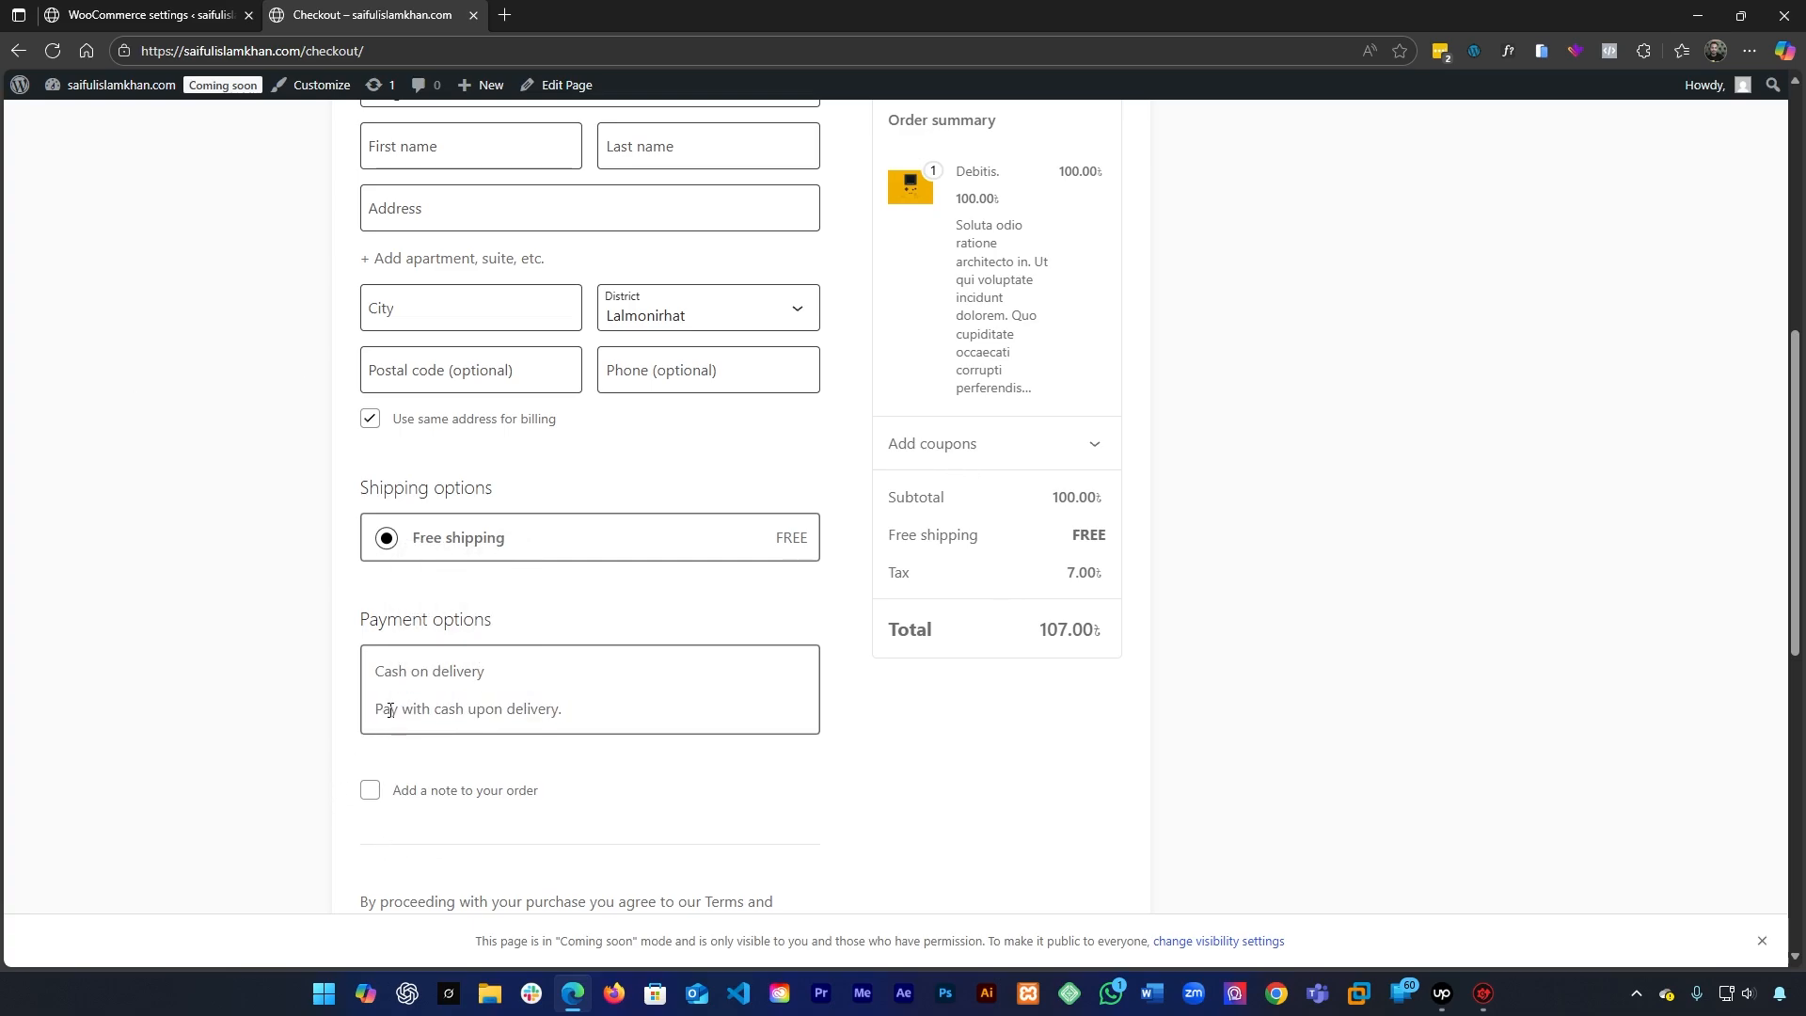
Return to the offline payment settings and open the Cash on delivery configuration to review its description
{"action": "left_click", "coordinate": [202, 9]}
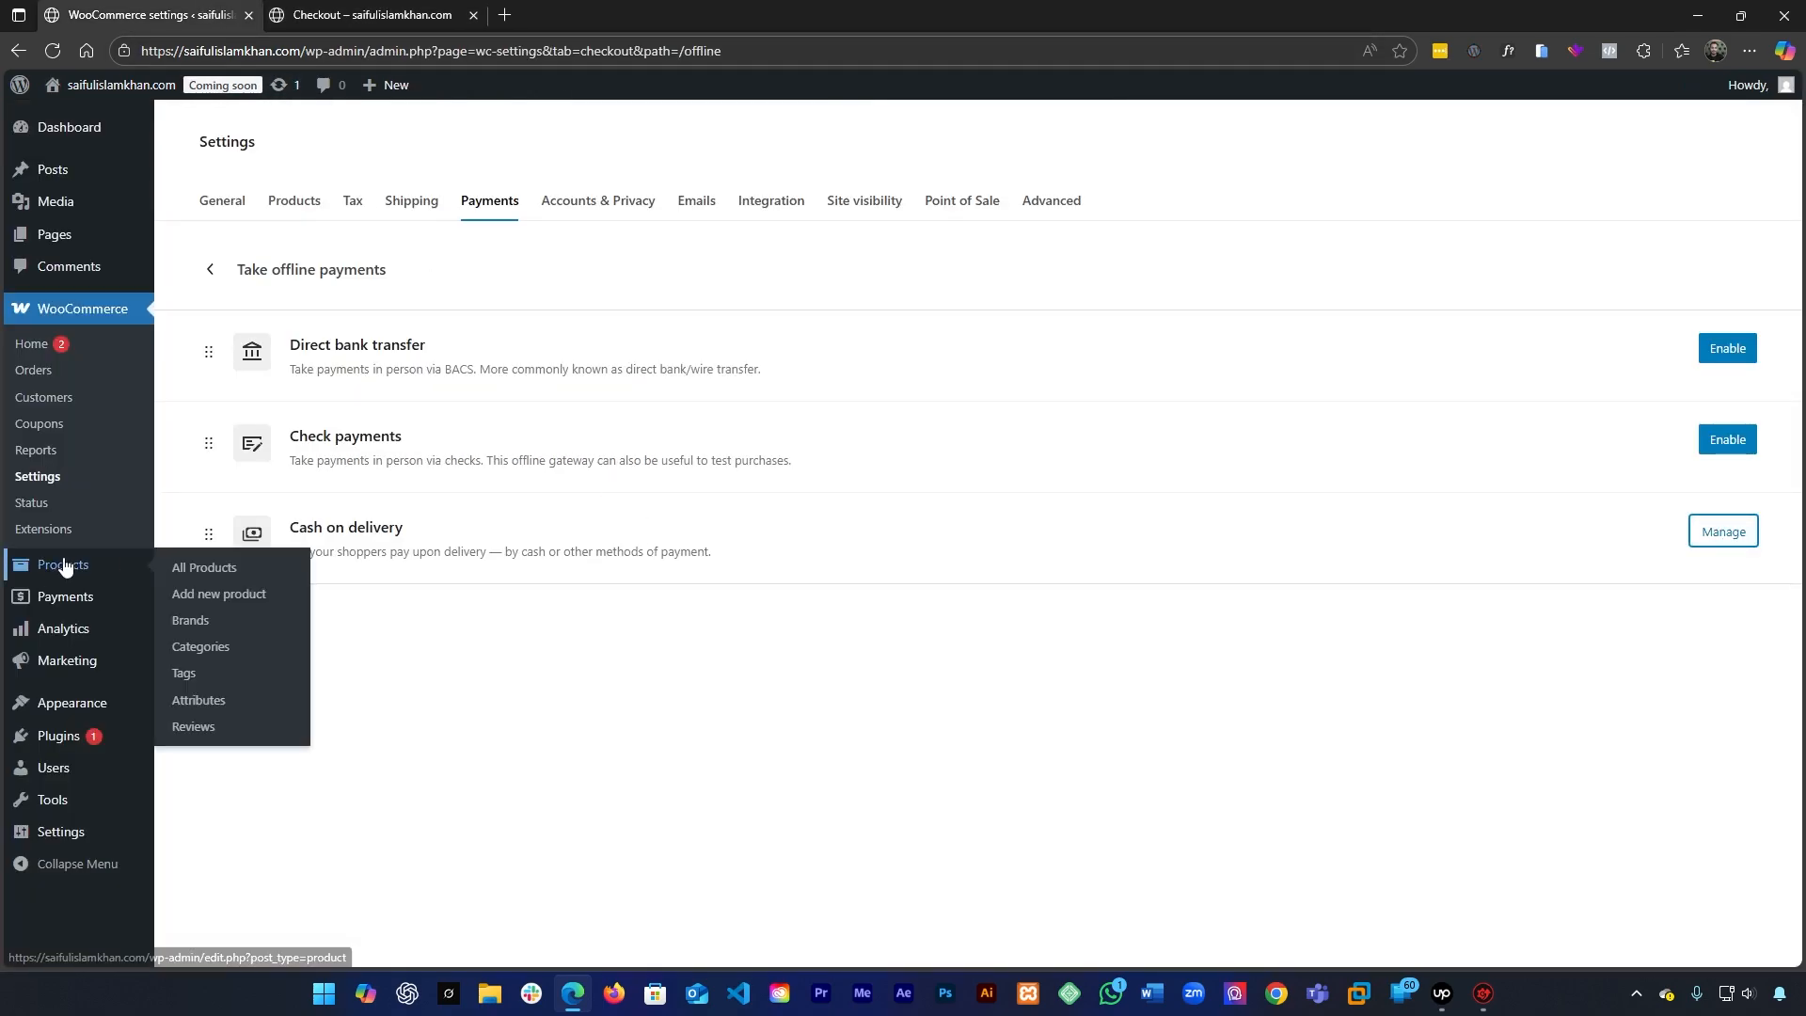
{"action": "left_click", "coordinate": [1708, 536]}
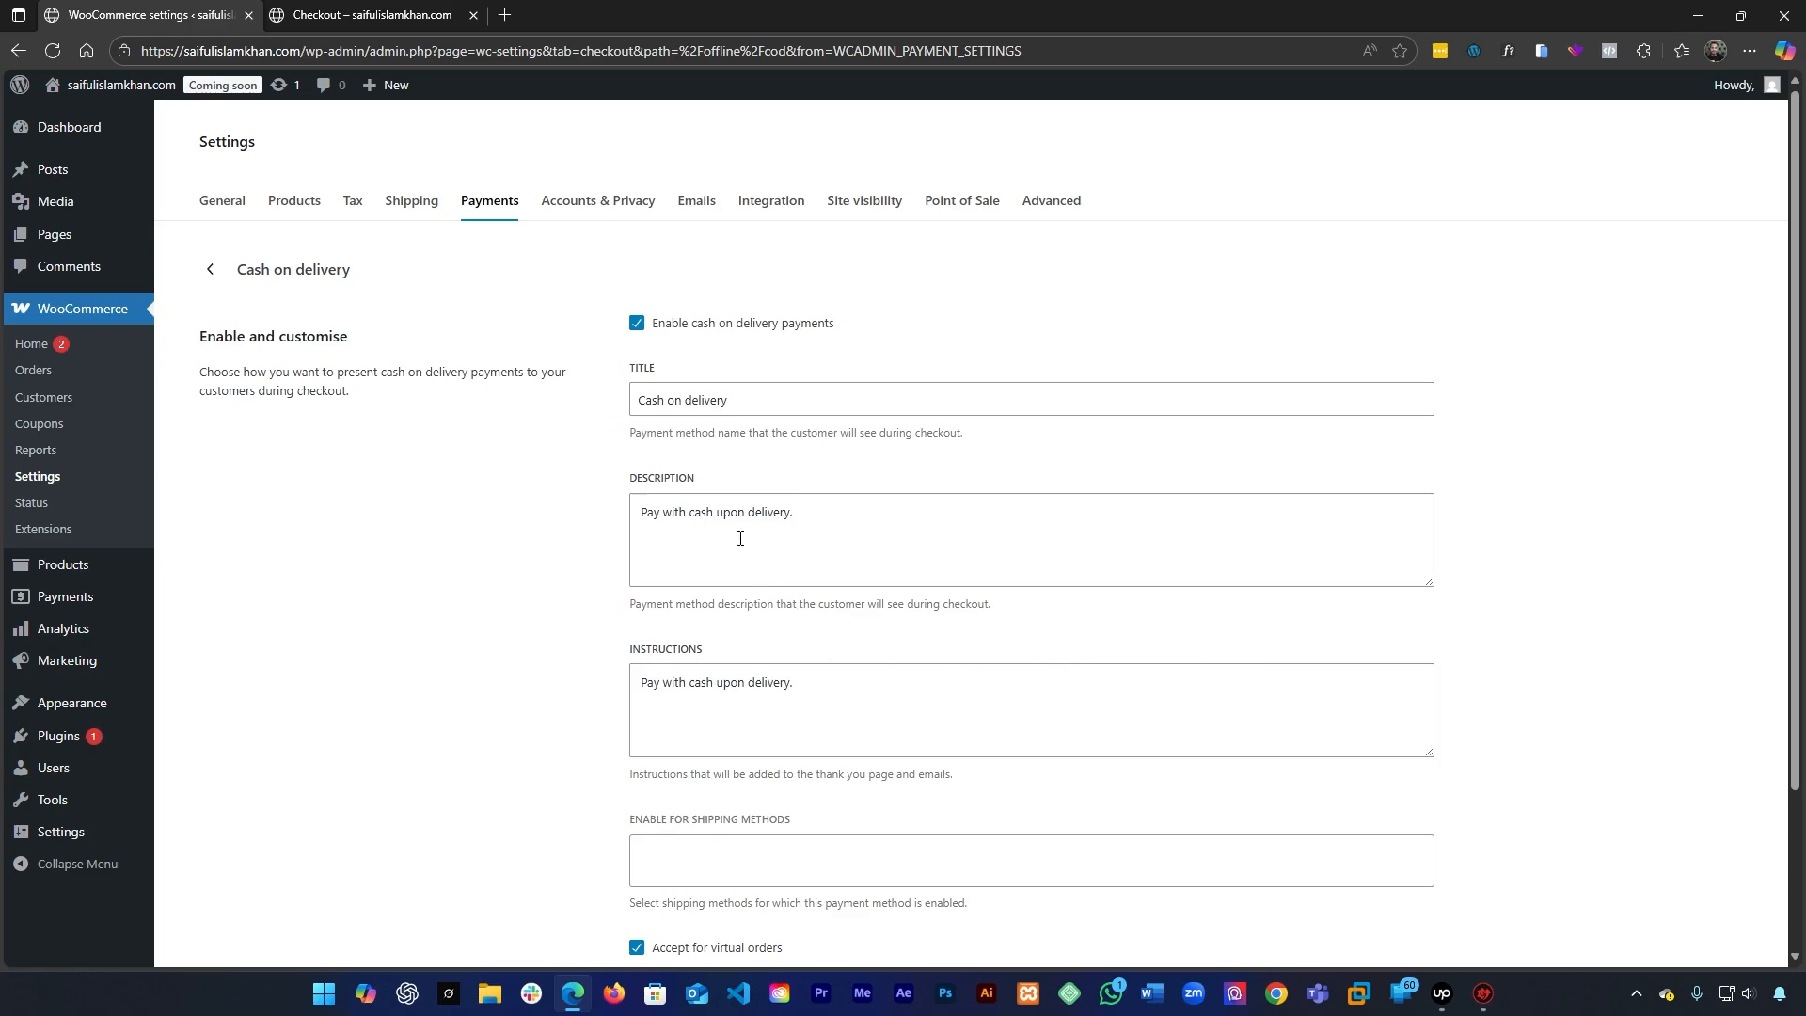
{"action": "triple_click", "coordinate": [764, 514]}
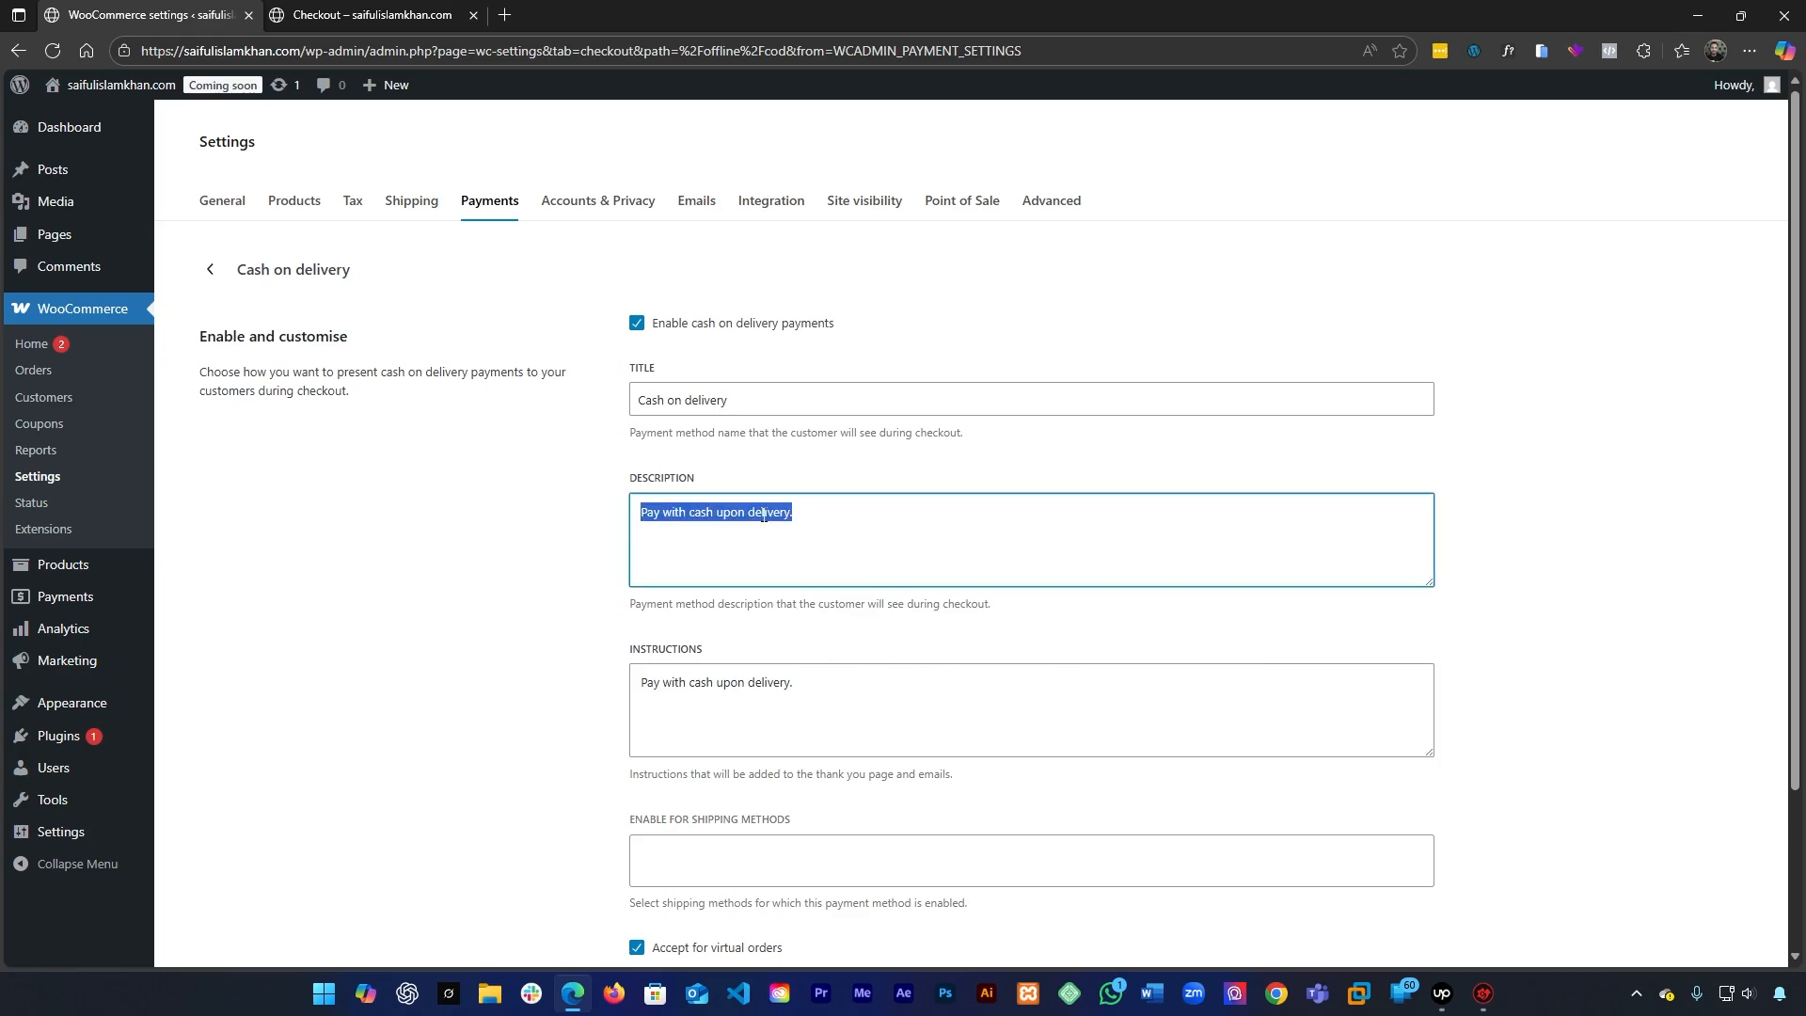
Examine the shipping methods that Cash on delivery can be limited to, including the Flat rate and Local pickup sub-options
{"action": "left_click", "coordinate": [717, 853]}
{"action": "scroll", "coordinate": [752, 738], "scroll_direction": "down", "scroll_amount": 2}
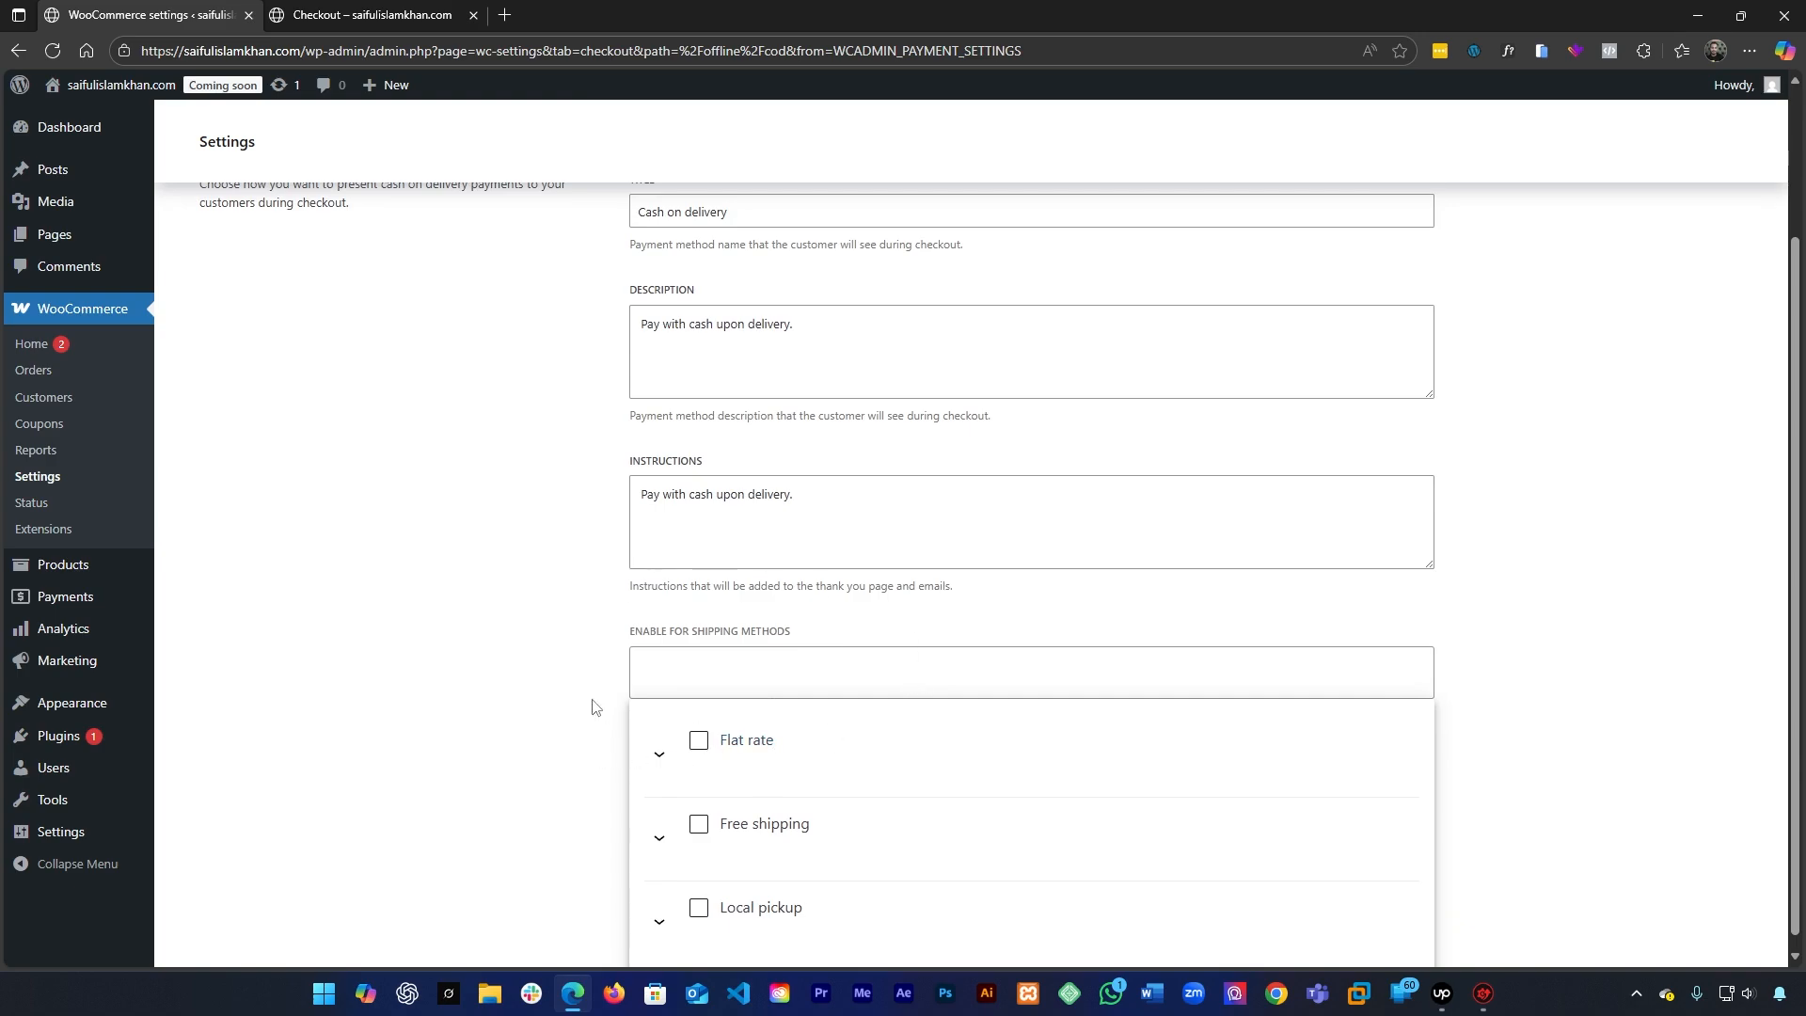
{"action": "left_click", "coordinate": [614, 643]}
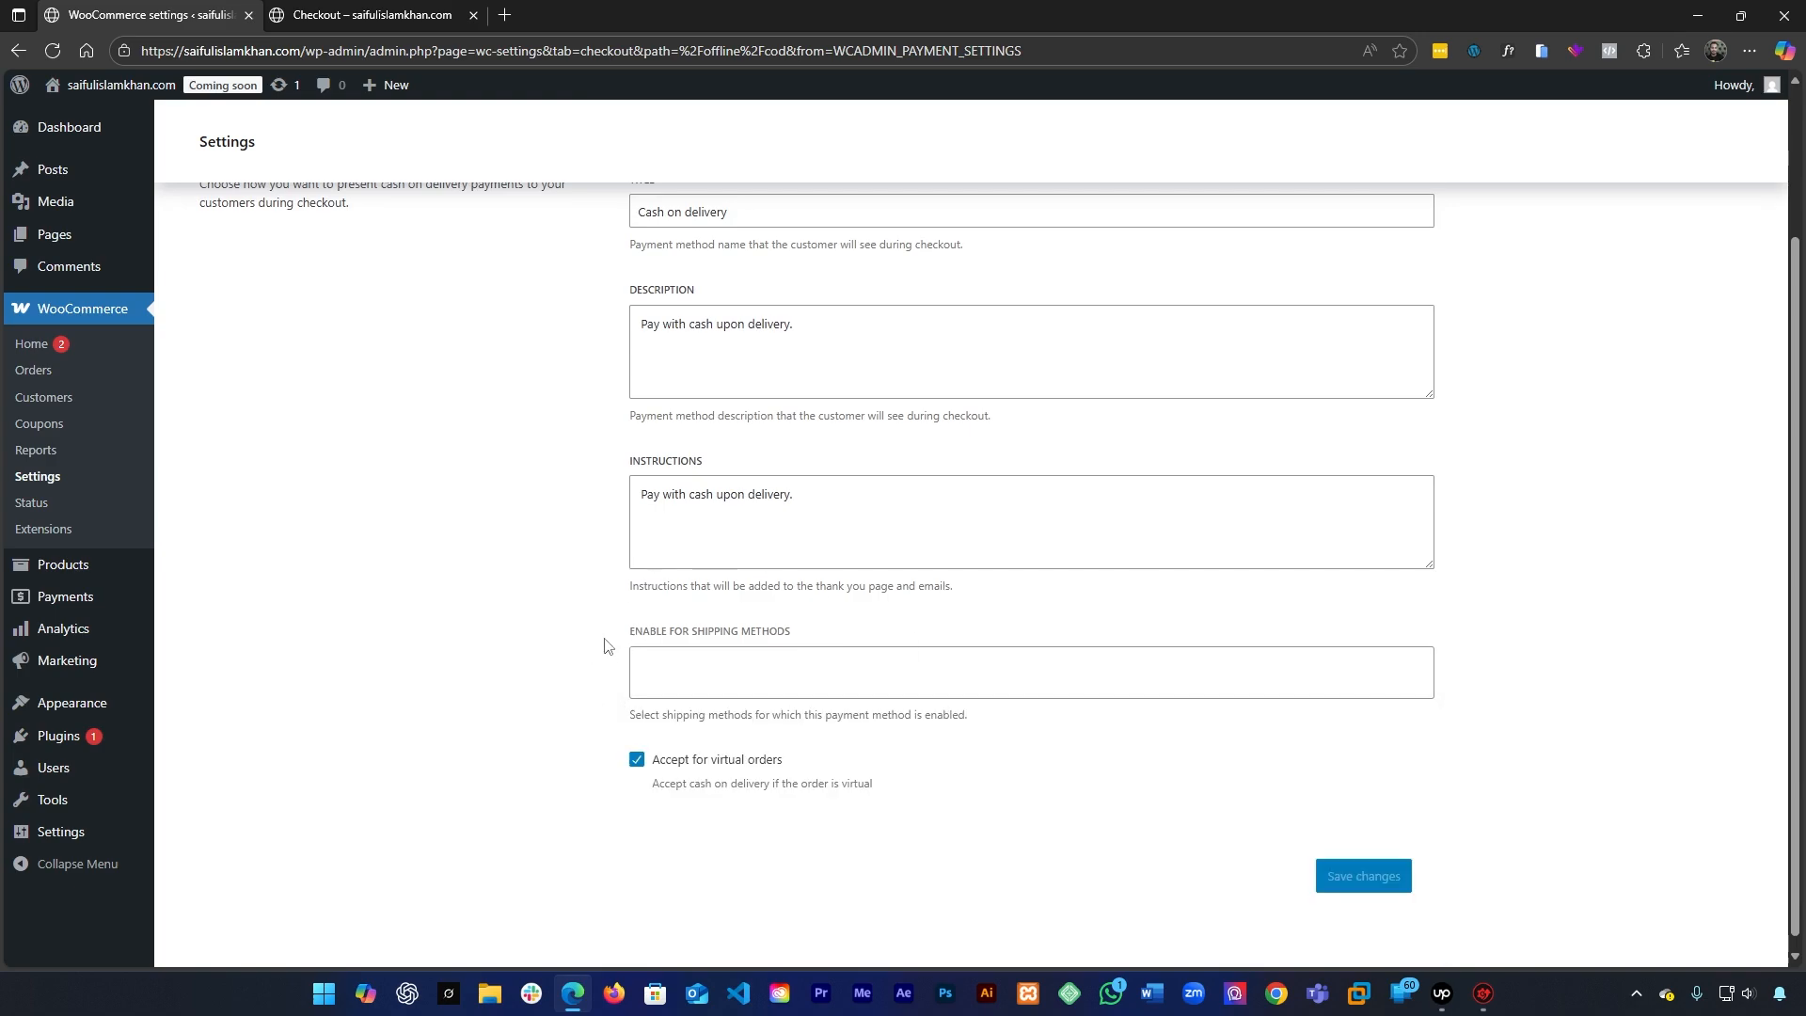
{"action": "left_click", "coordinate": [685, 676]}
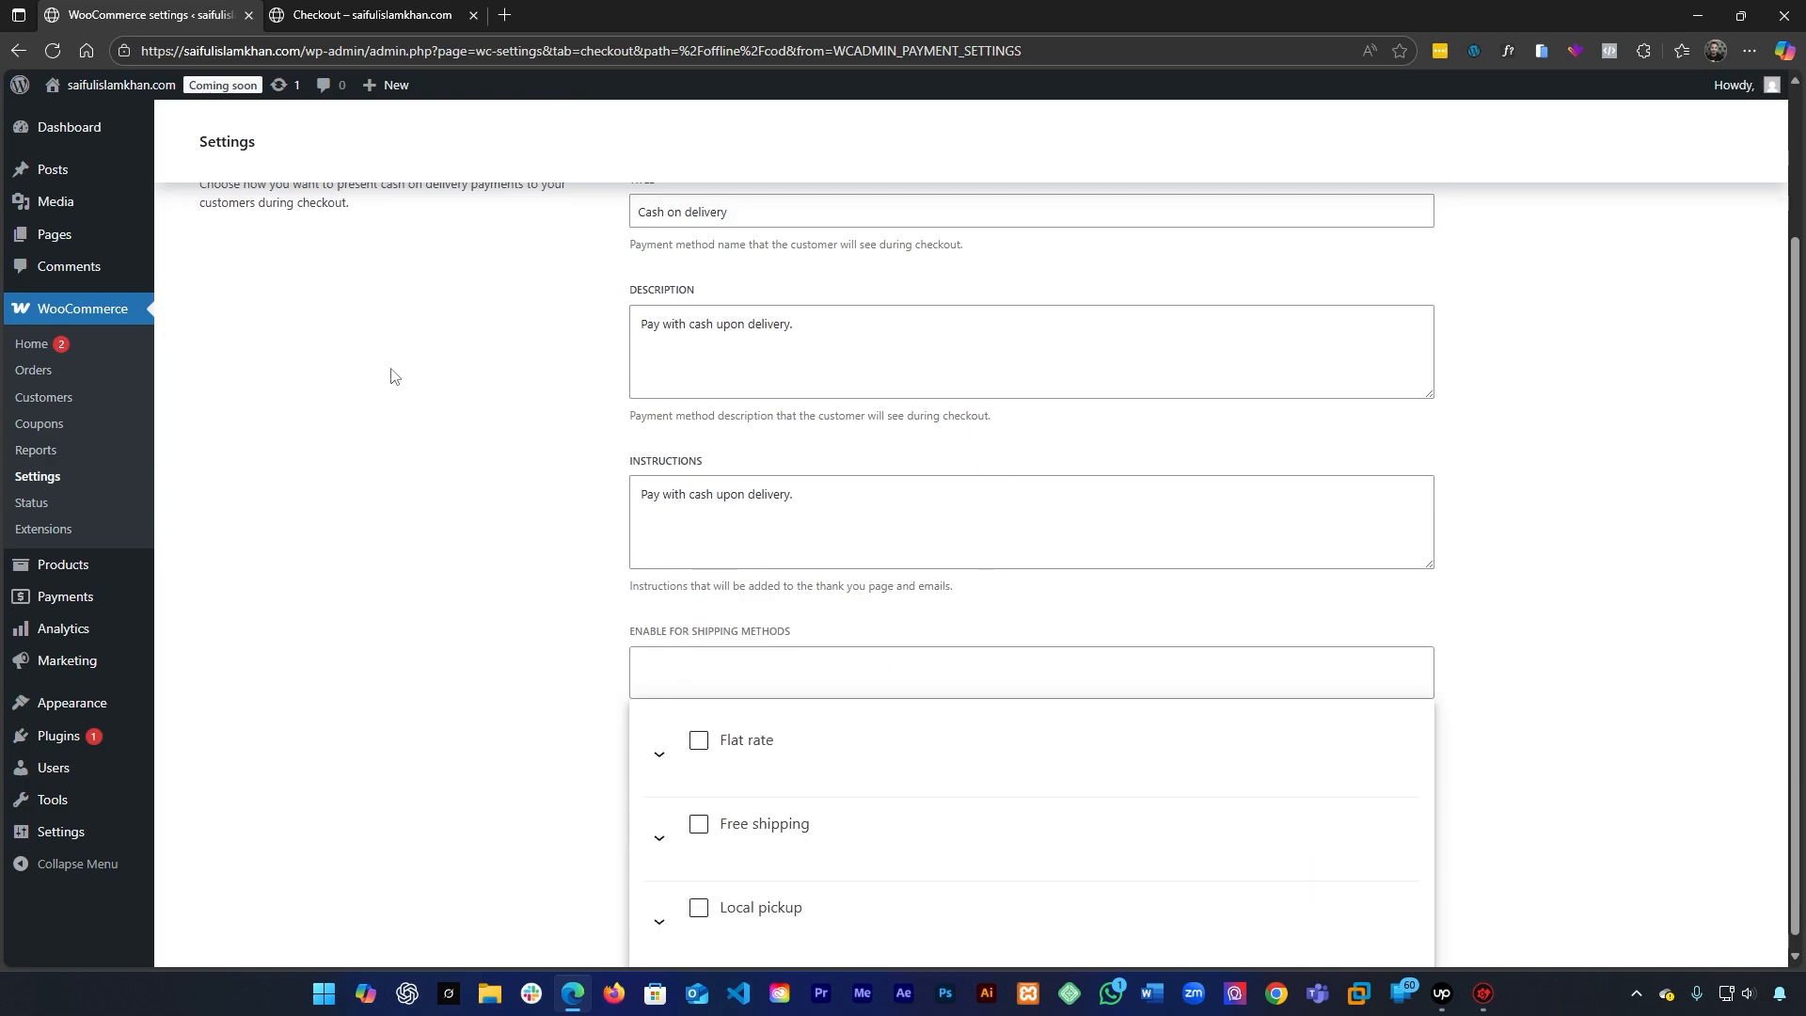
{"action": "scroll", "coordinate": [862, 580], "scroll_direction": "down", "scroll_amount": 1}
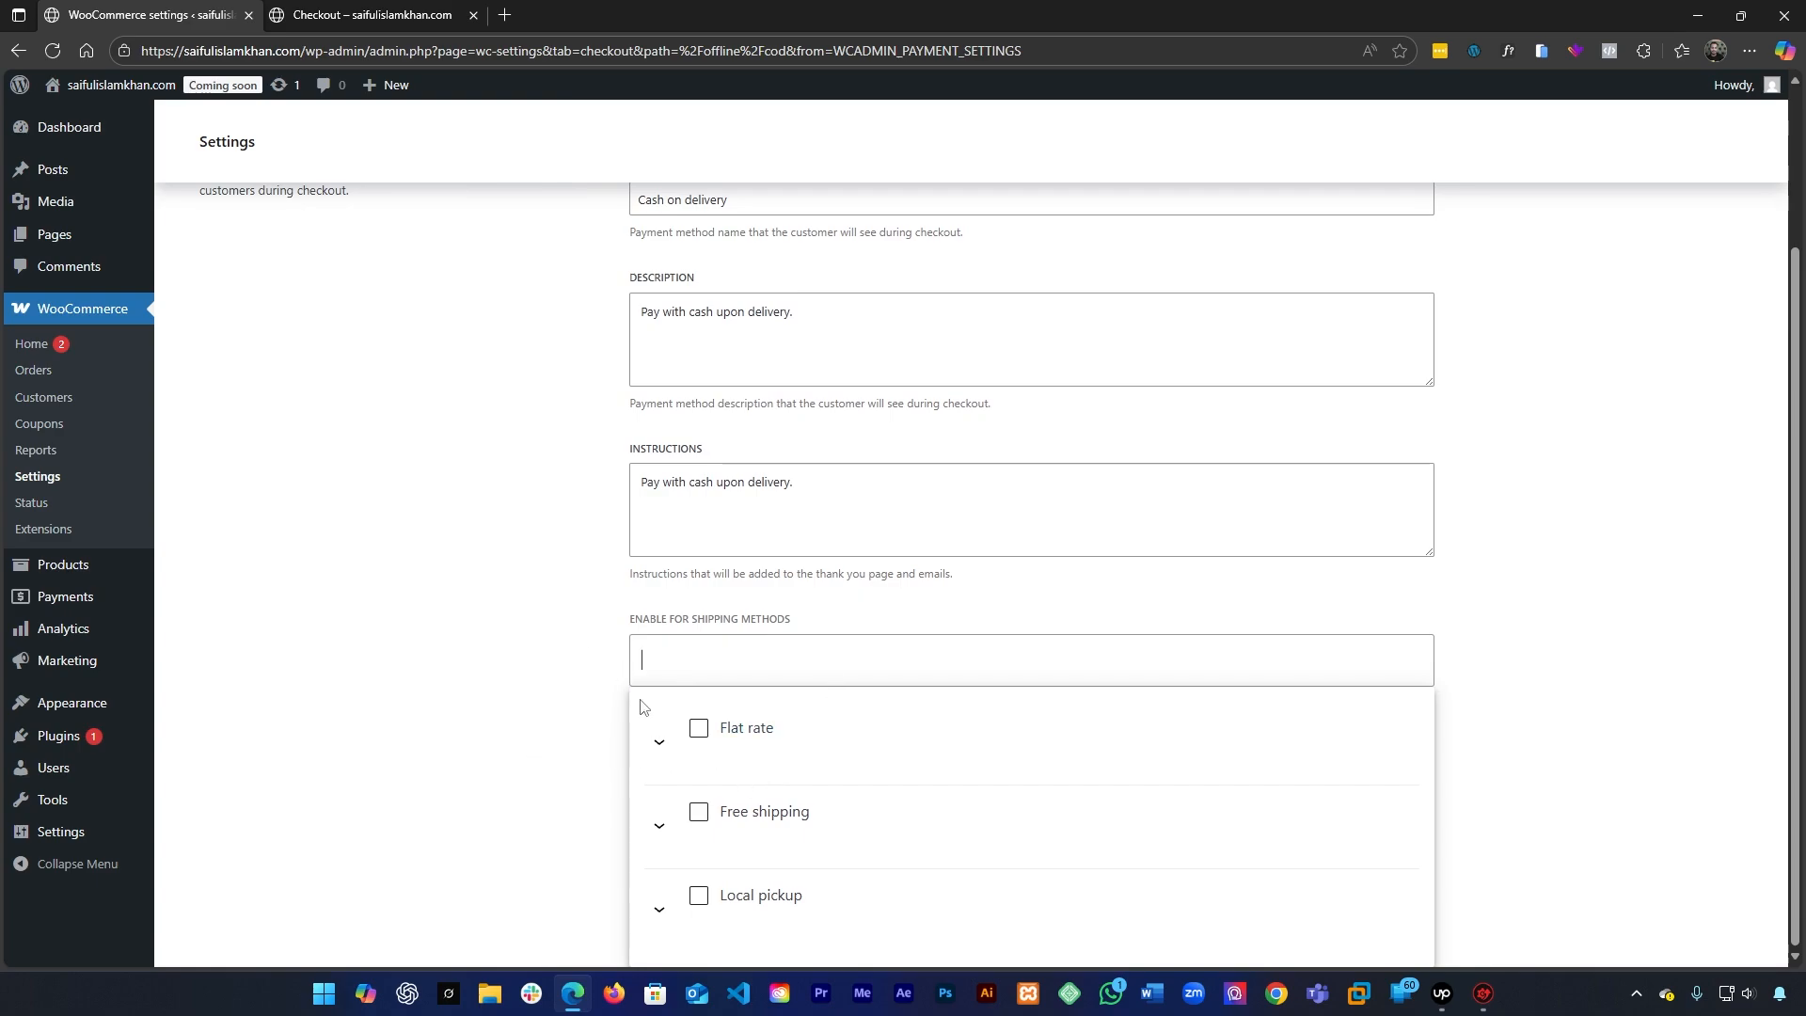
{"action": "left_click", "coordinate": [659, 740]}
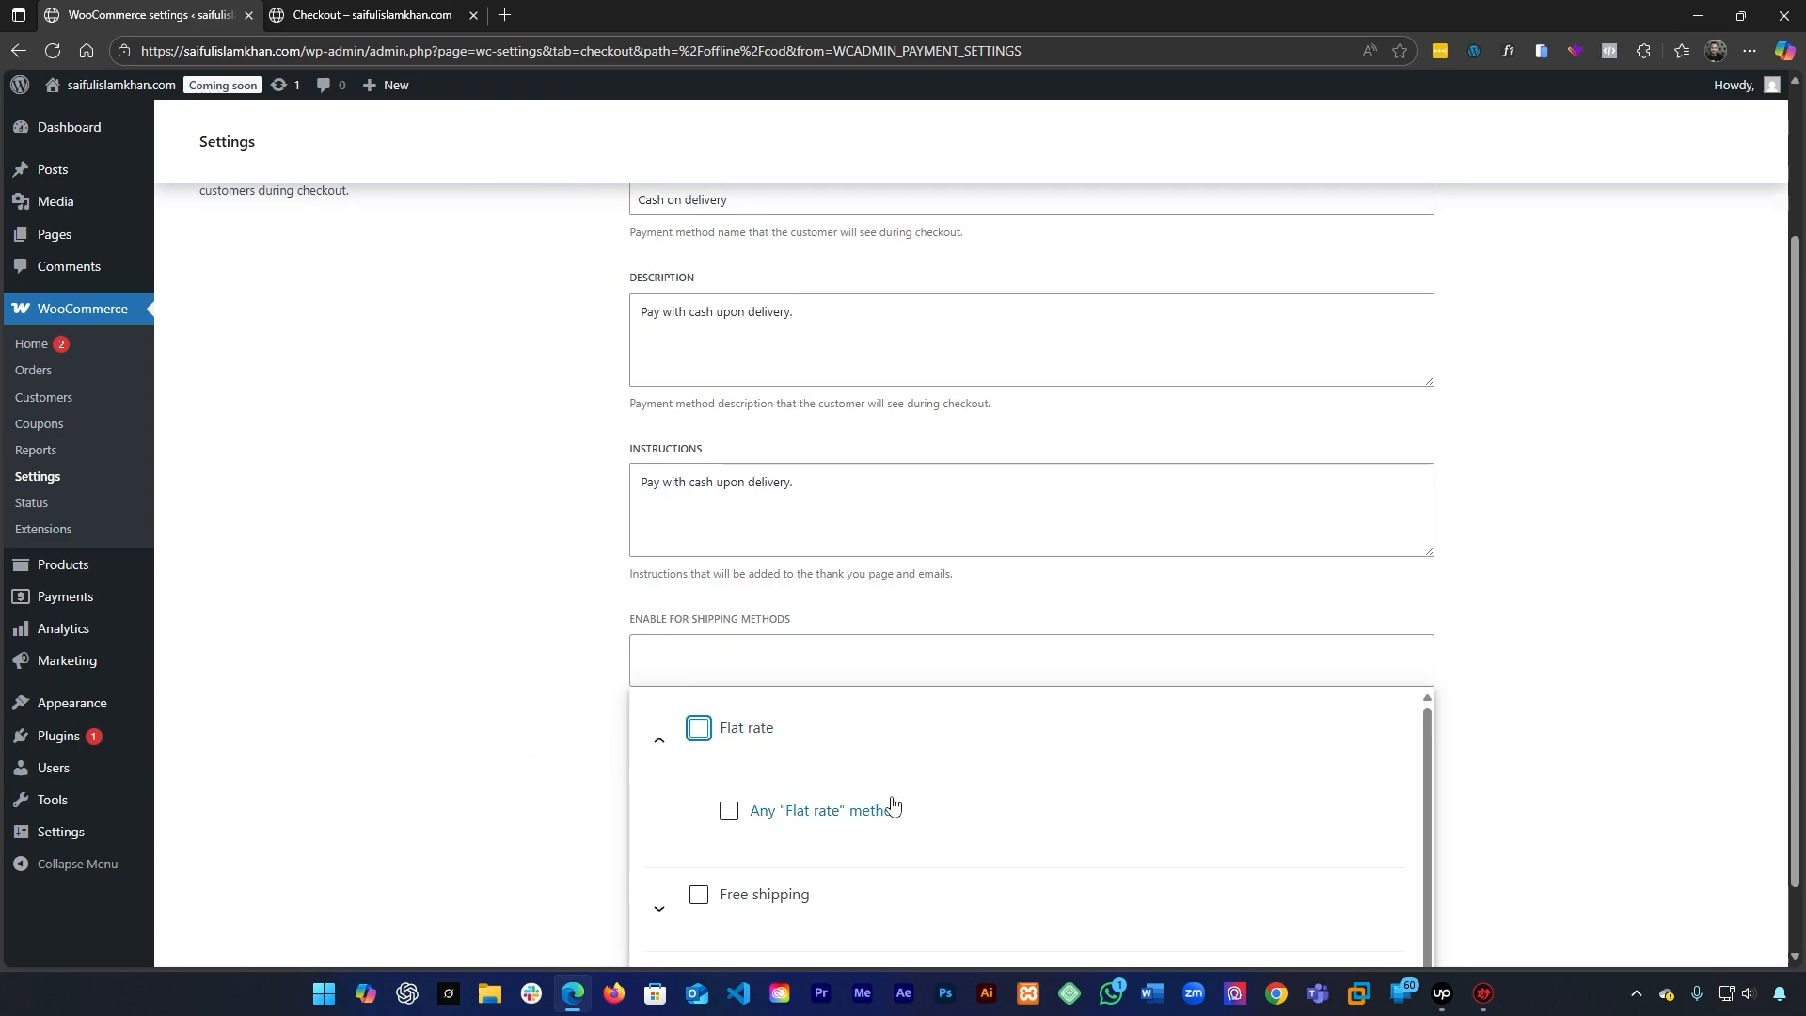
{"action": "left_click", "coordinate": [672, 748]}
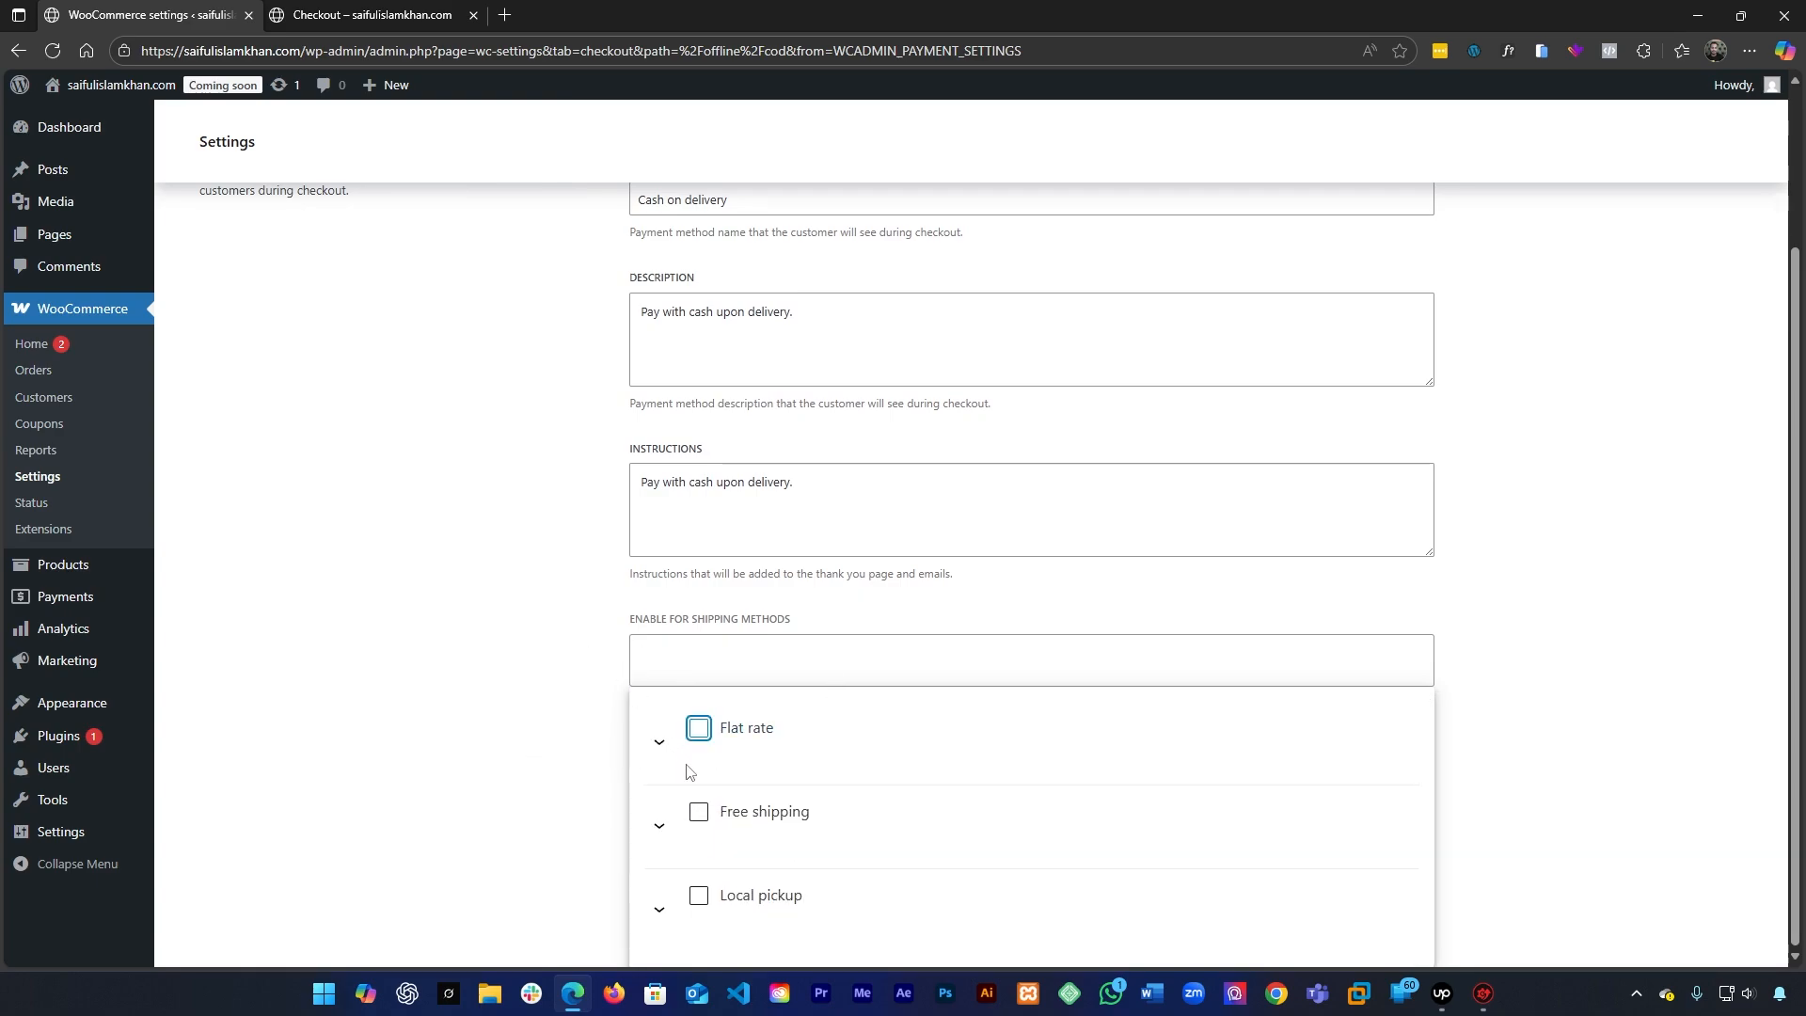
{"action": "left_click", "coordinate": [659, 908]}
{"action": "scroll", "coordinate": [777, 873], "scroll_direction": "down", "scroll_amount": 1}
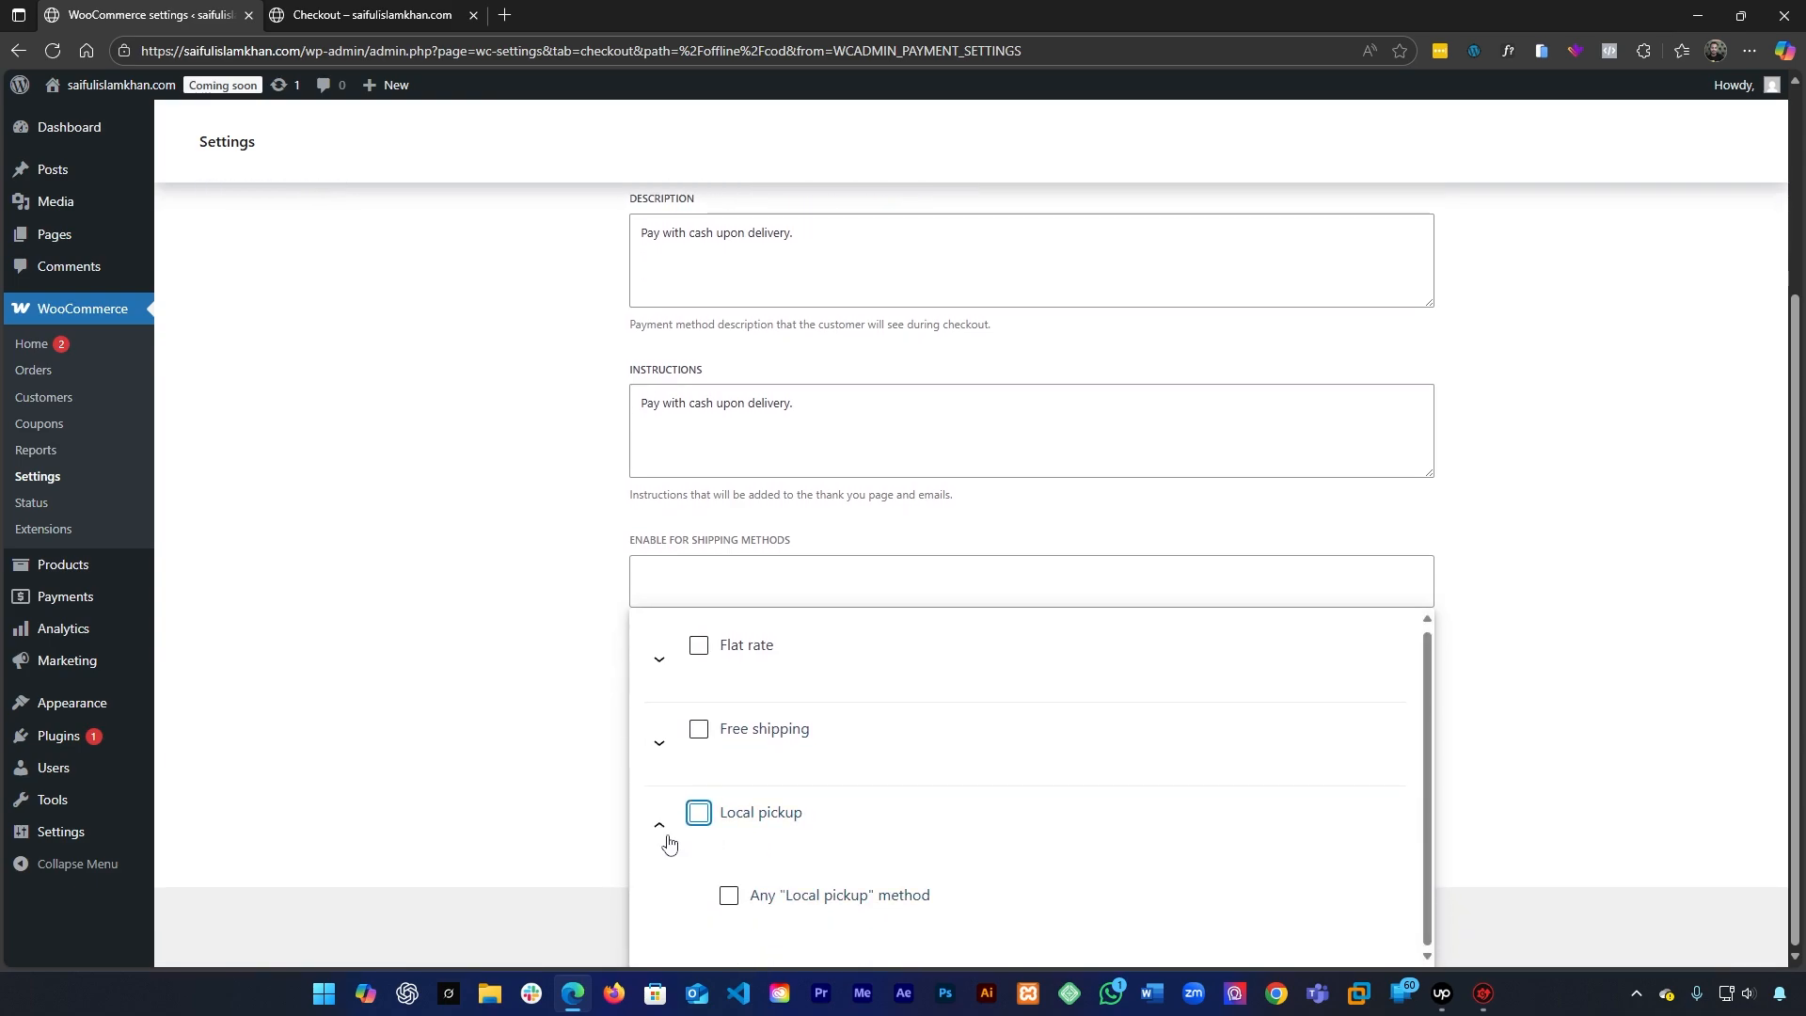
{"action": "left_click", "coordinate": [661, 828]}
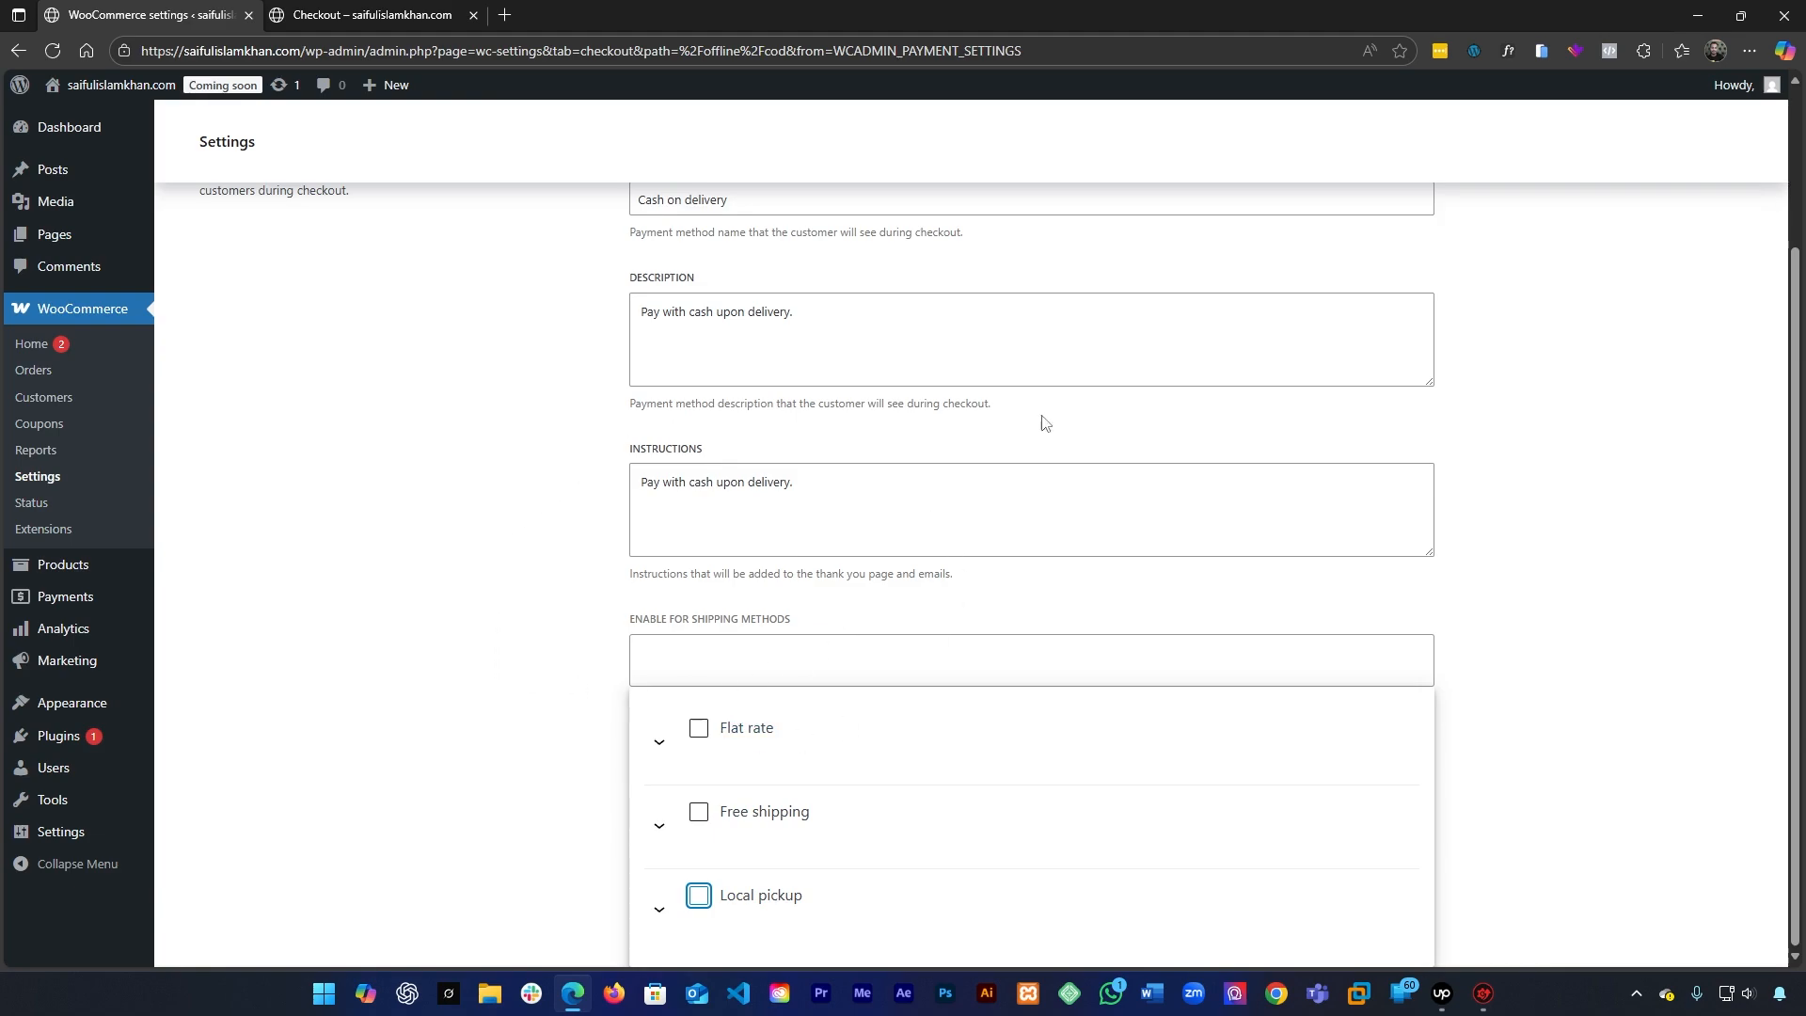
{"action": "left_click", "coordinate": [575, 795]}
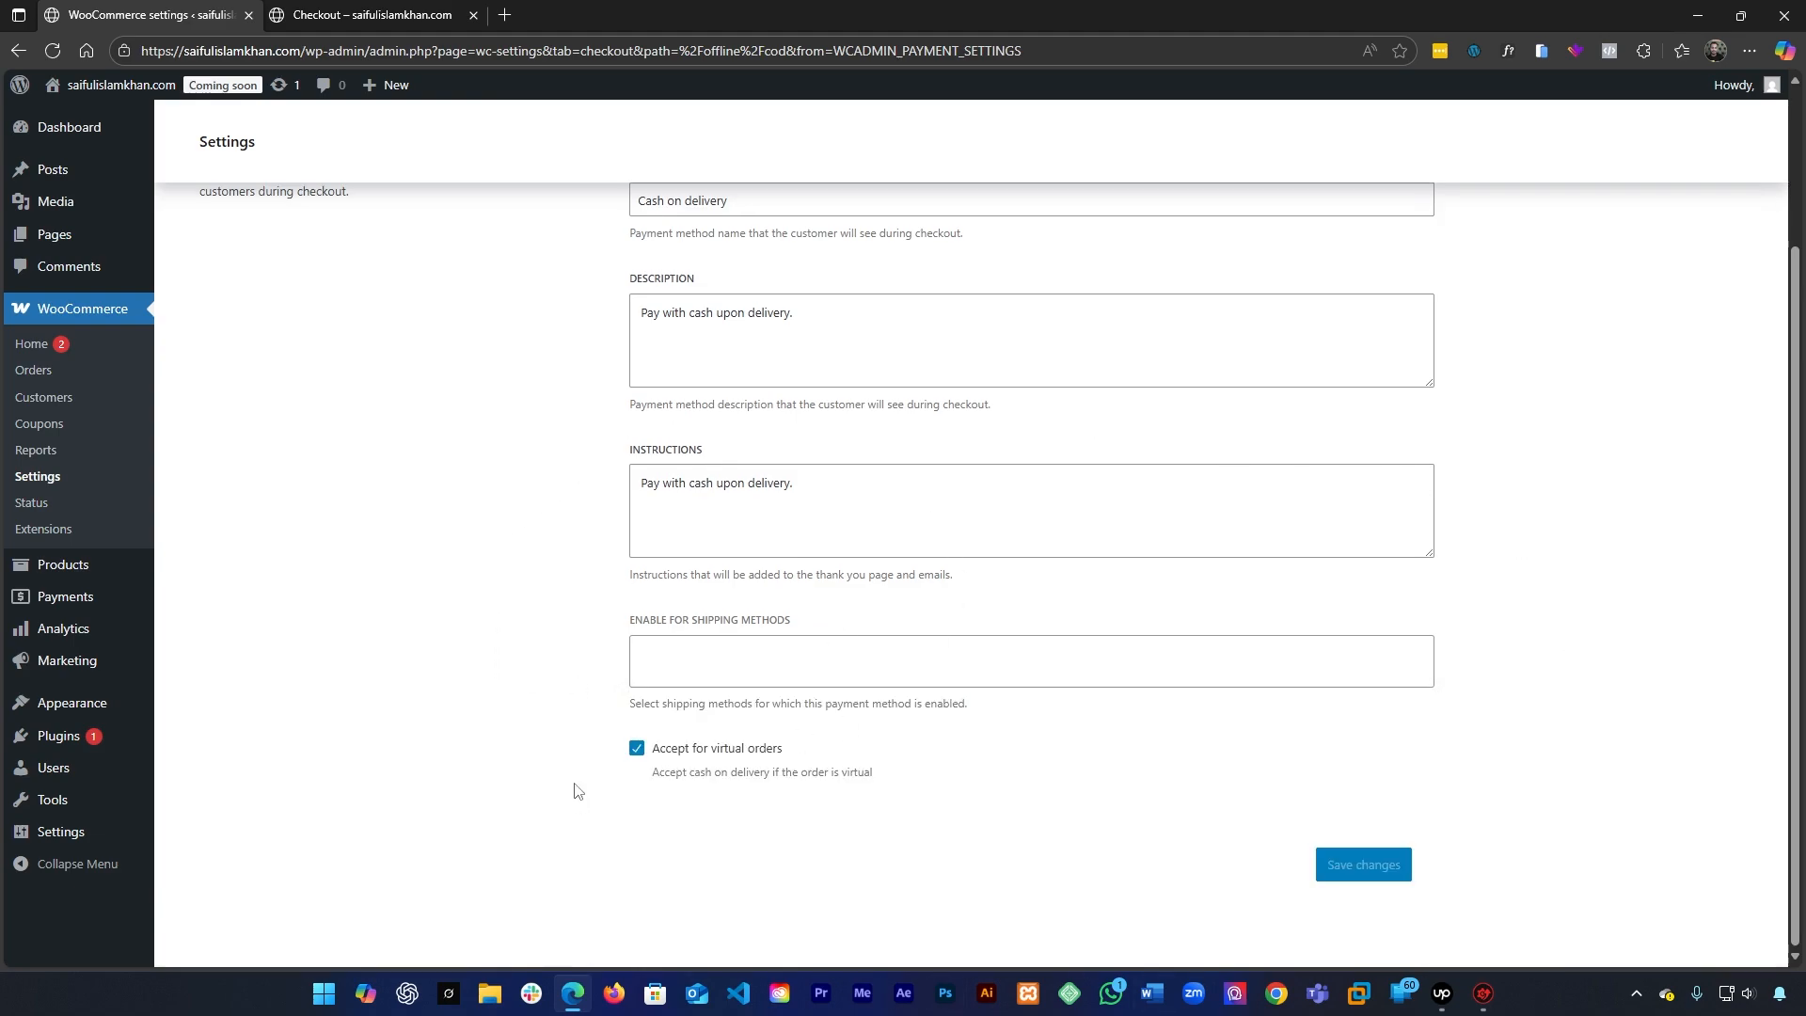
Limit Cash on delivery to any "Flat rate" shipping method and save the changes
{"action": "left_click", "coordinate": [739, 666]}
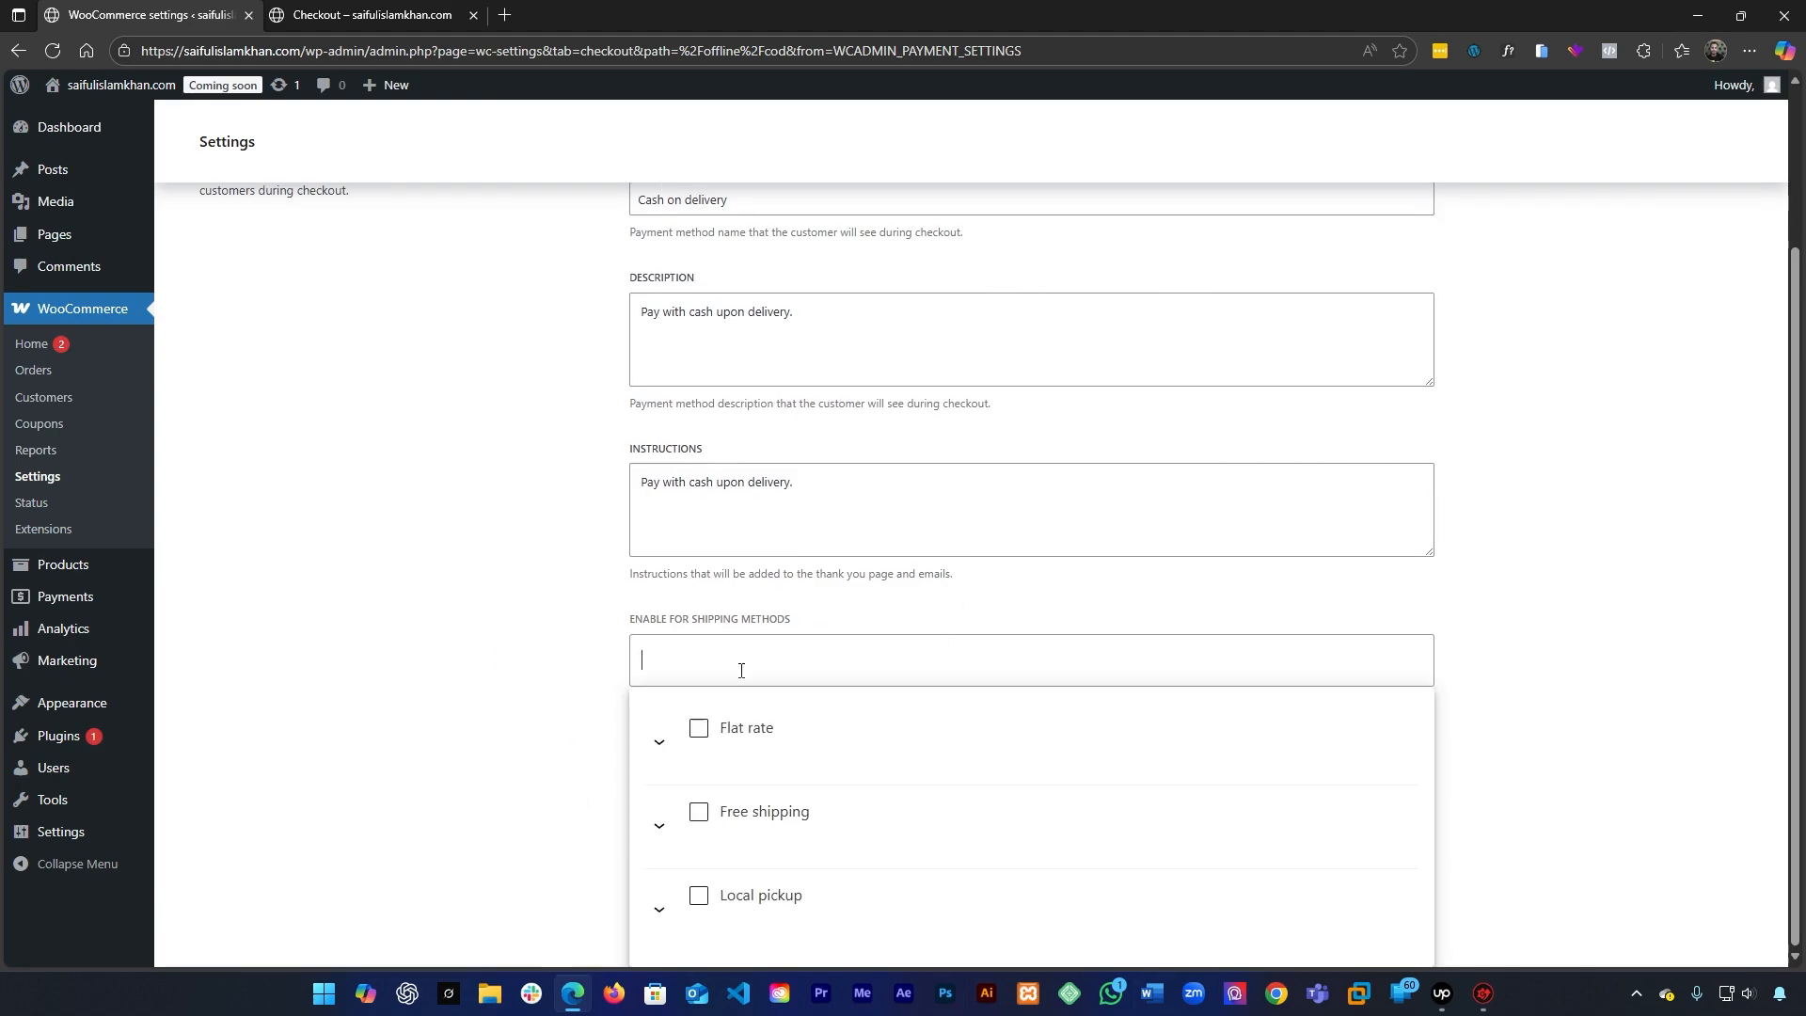
{"action": "left_click", "coordinate": [699, 729]}
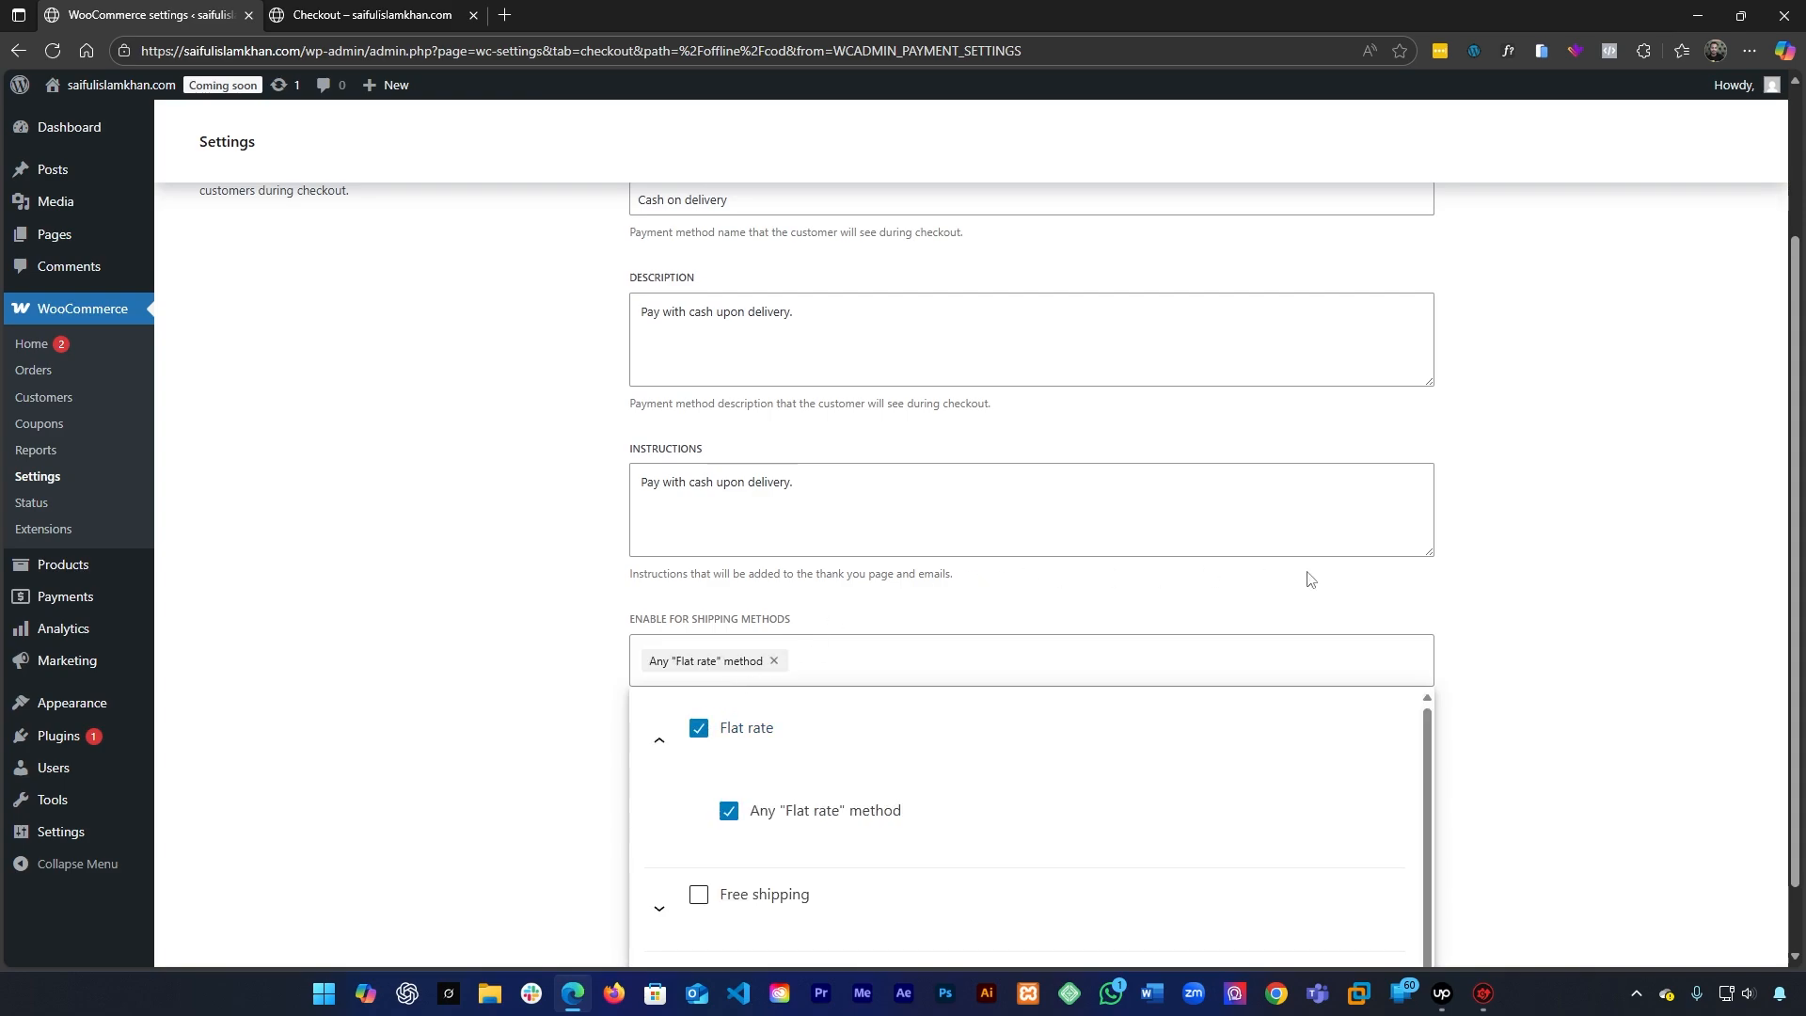
{"action": "left_click", "coordinate": [1478, 671]}
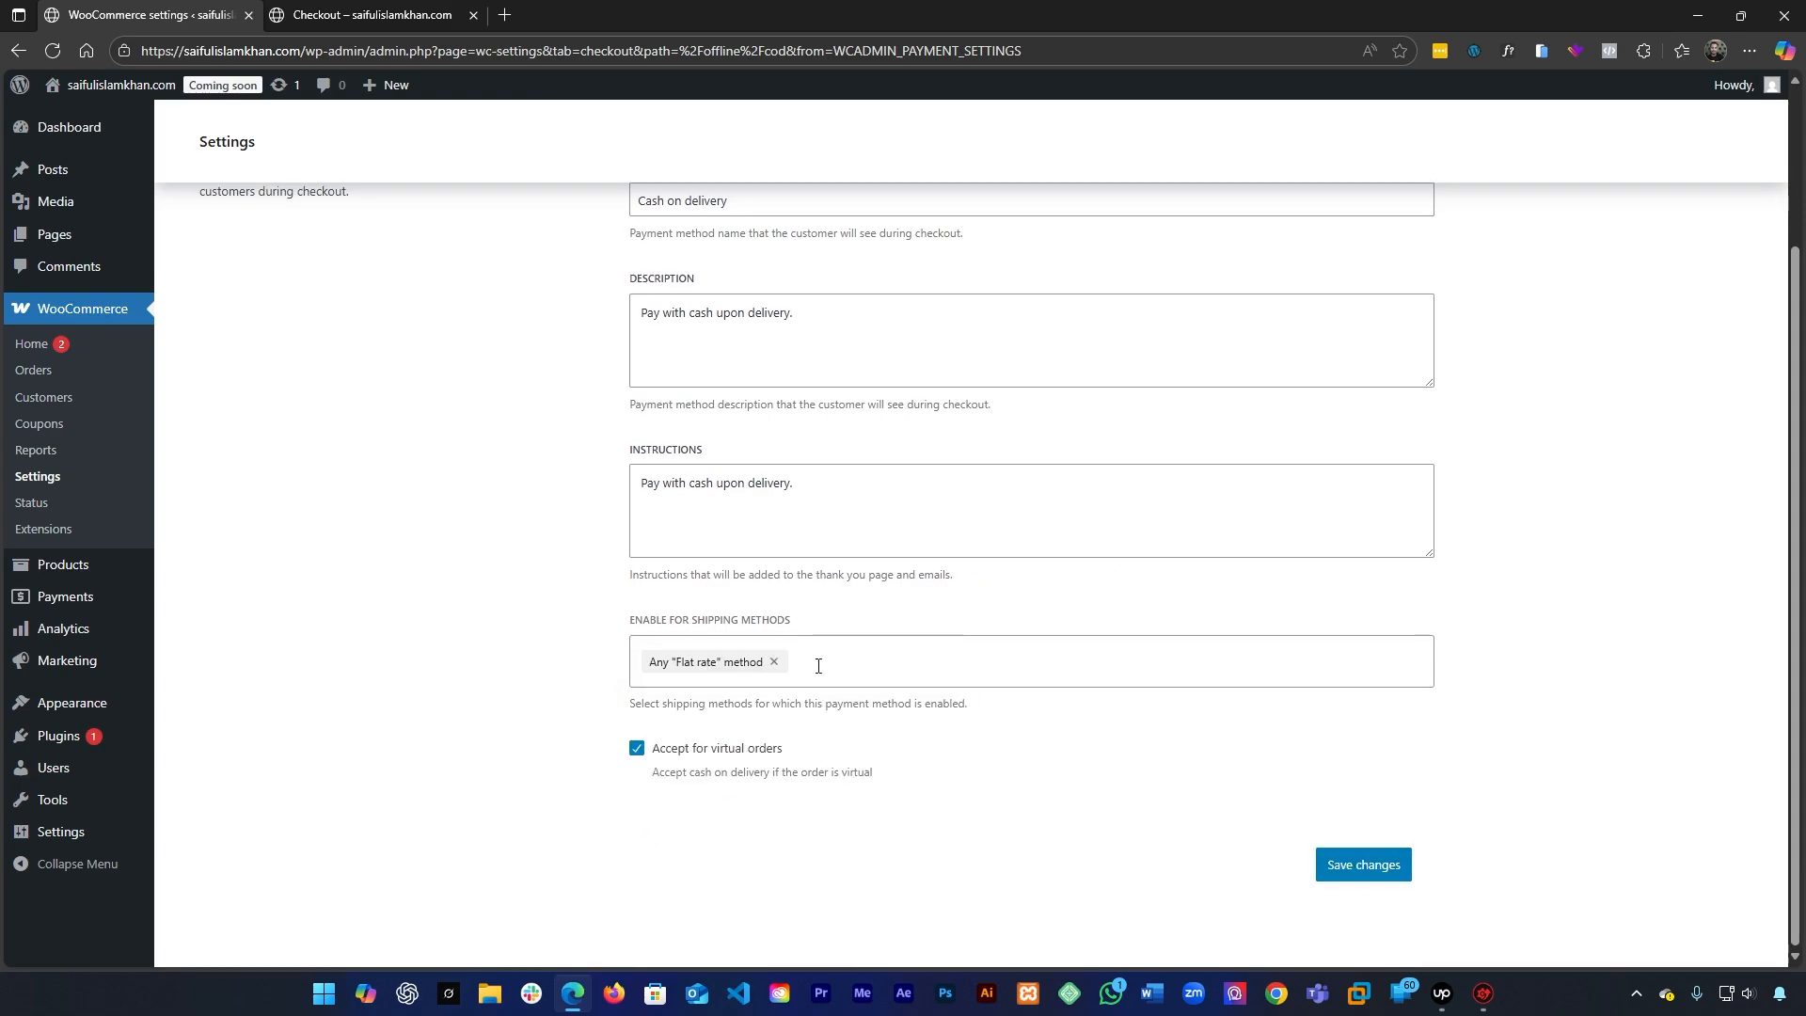
{"action": "left_click", "coordinate": [1353, 866]}
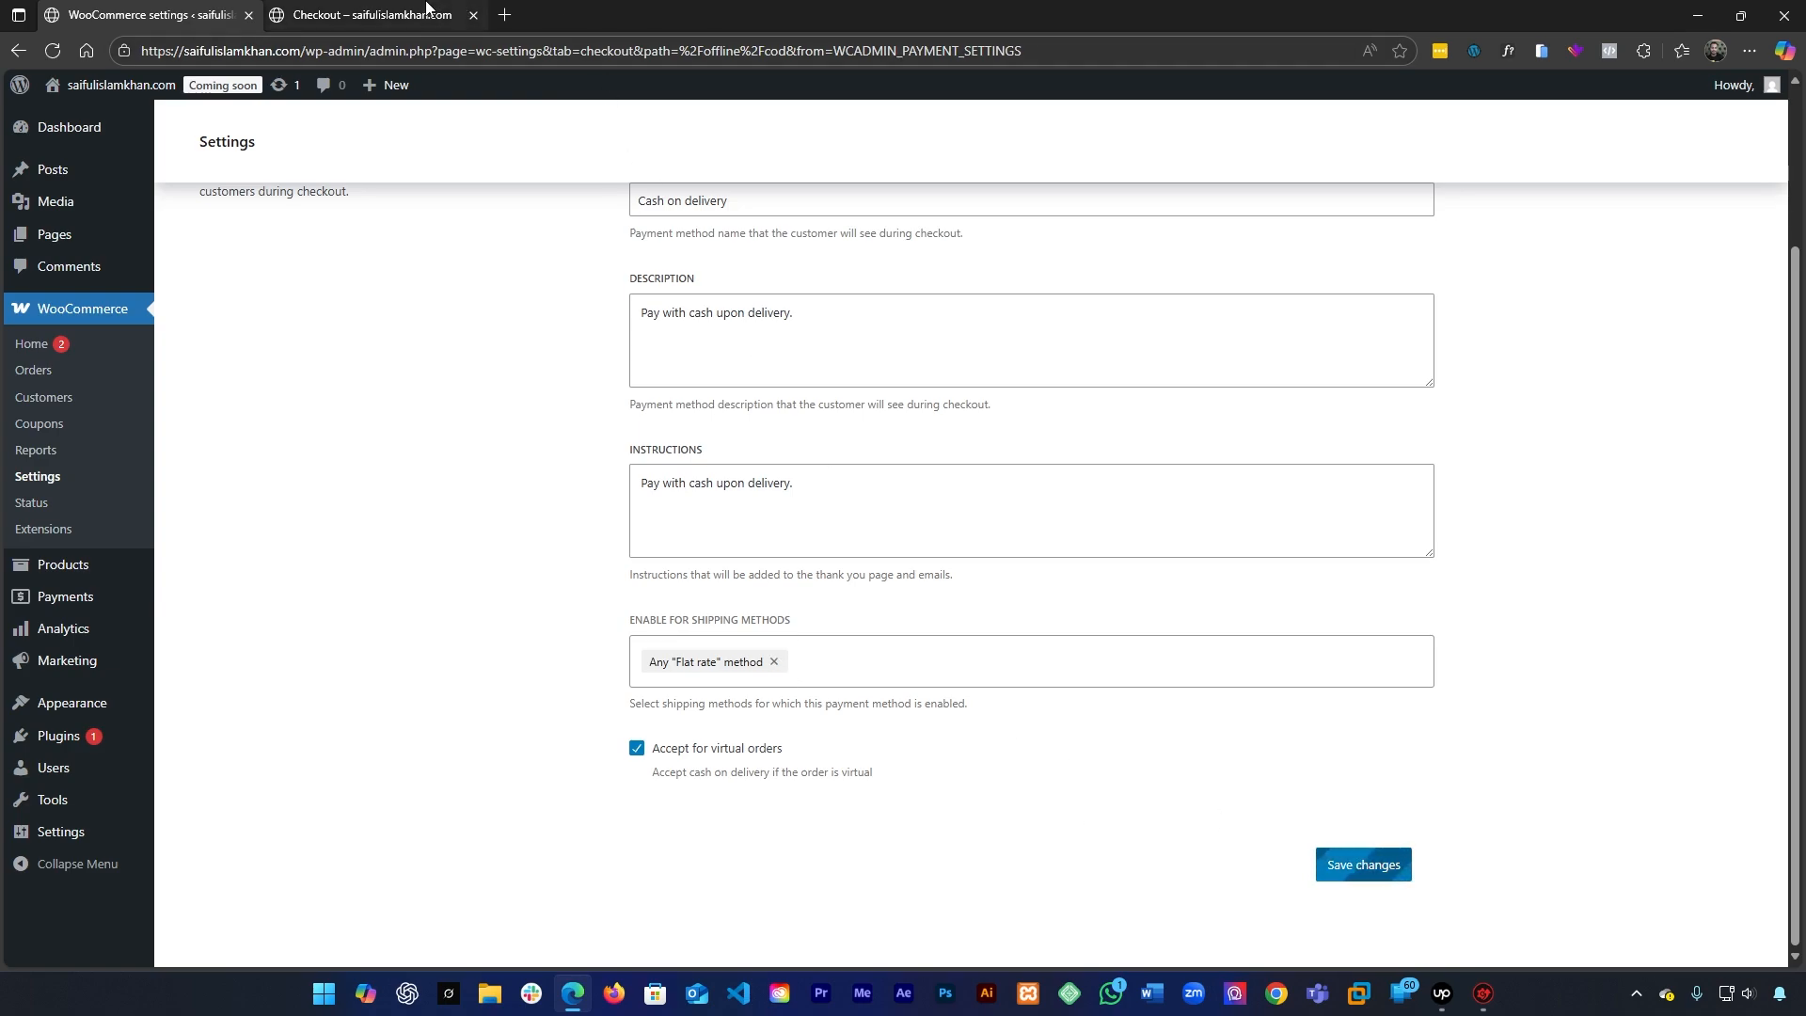
Reload the checkout page and check its payment options against the selected Free shipping method
{"action": "left_click", "coordinate": [428, 8]}
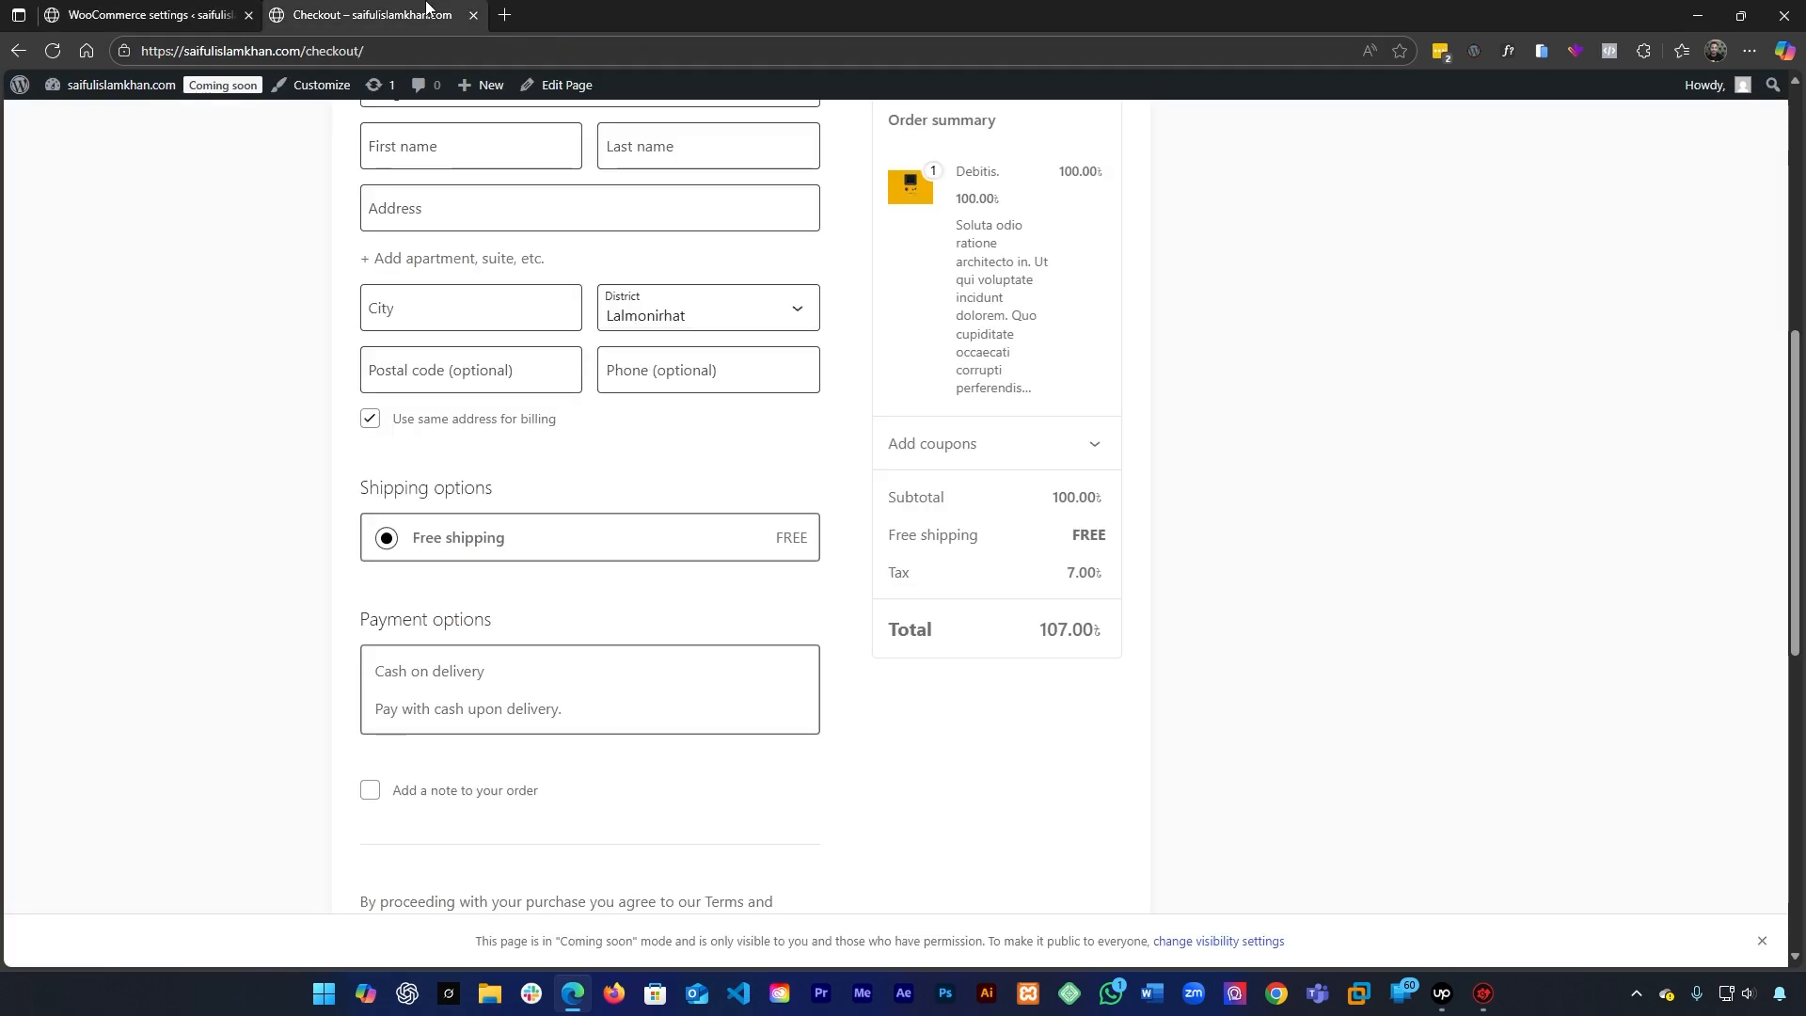
{"action": "key", "text": "F5"}
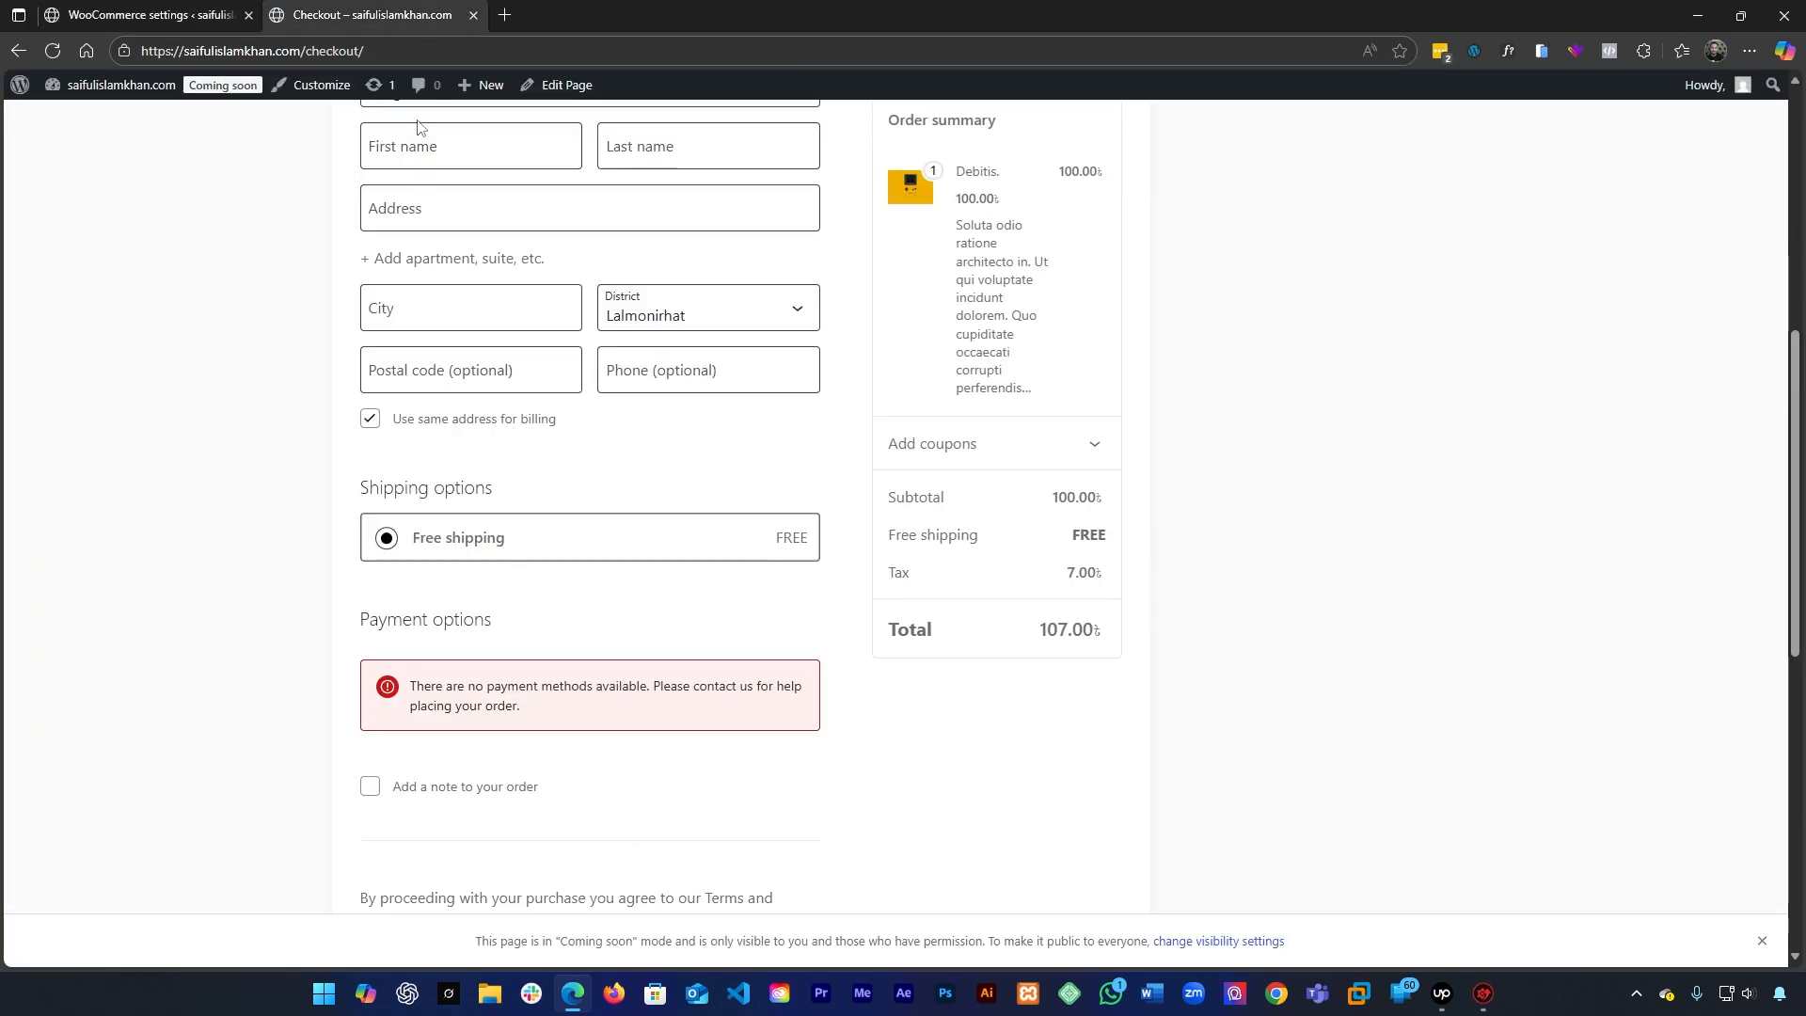
{"action": "triple_click", "coordinate": [536, 705]}
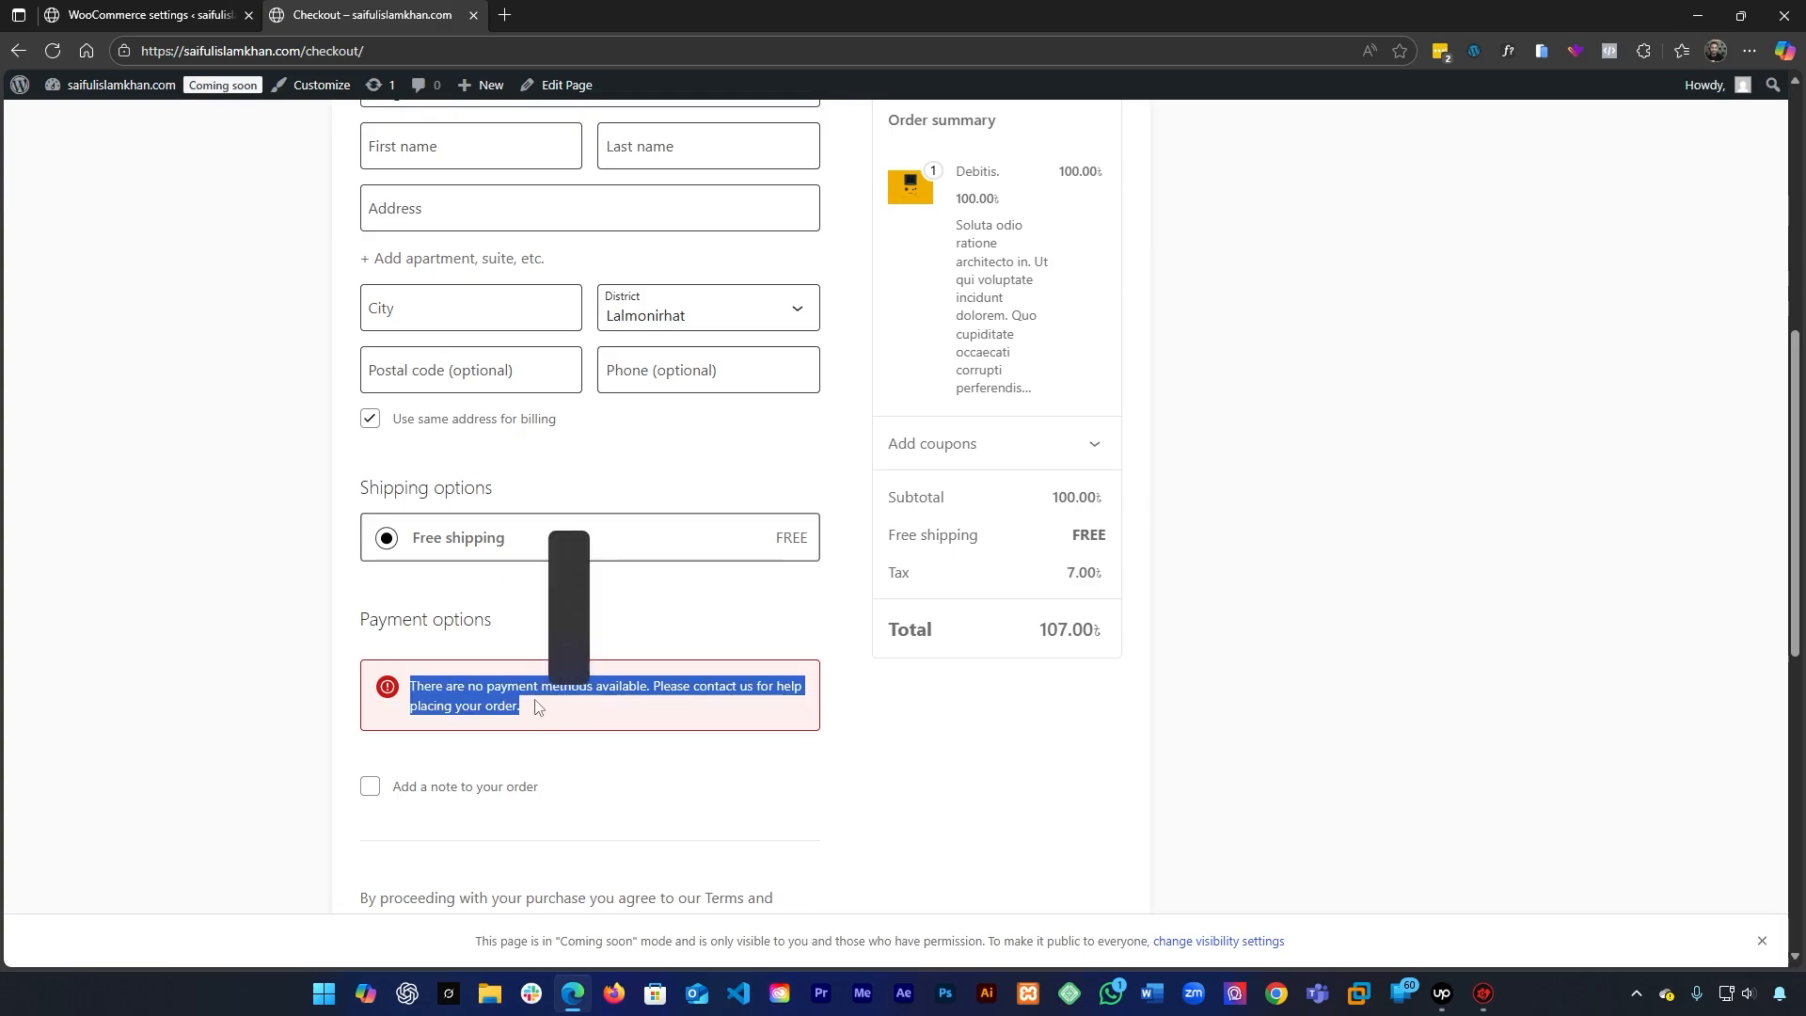
{"action": "left_click", "coordinate": [958, 788]}
{"action": "triple_click", "coordinate": [466, 706]}
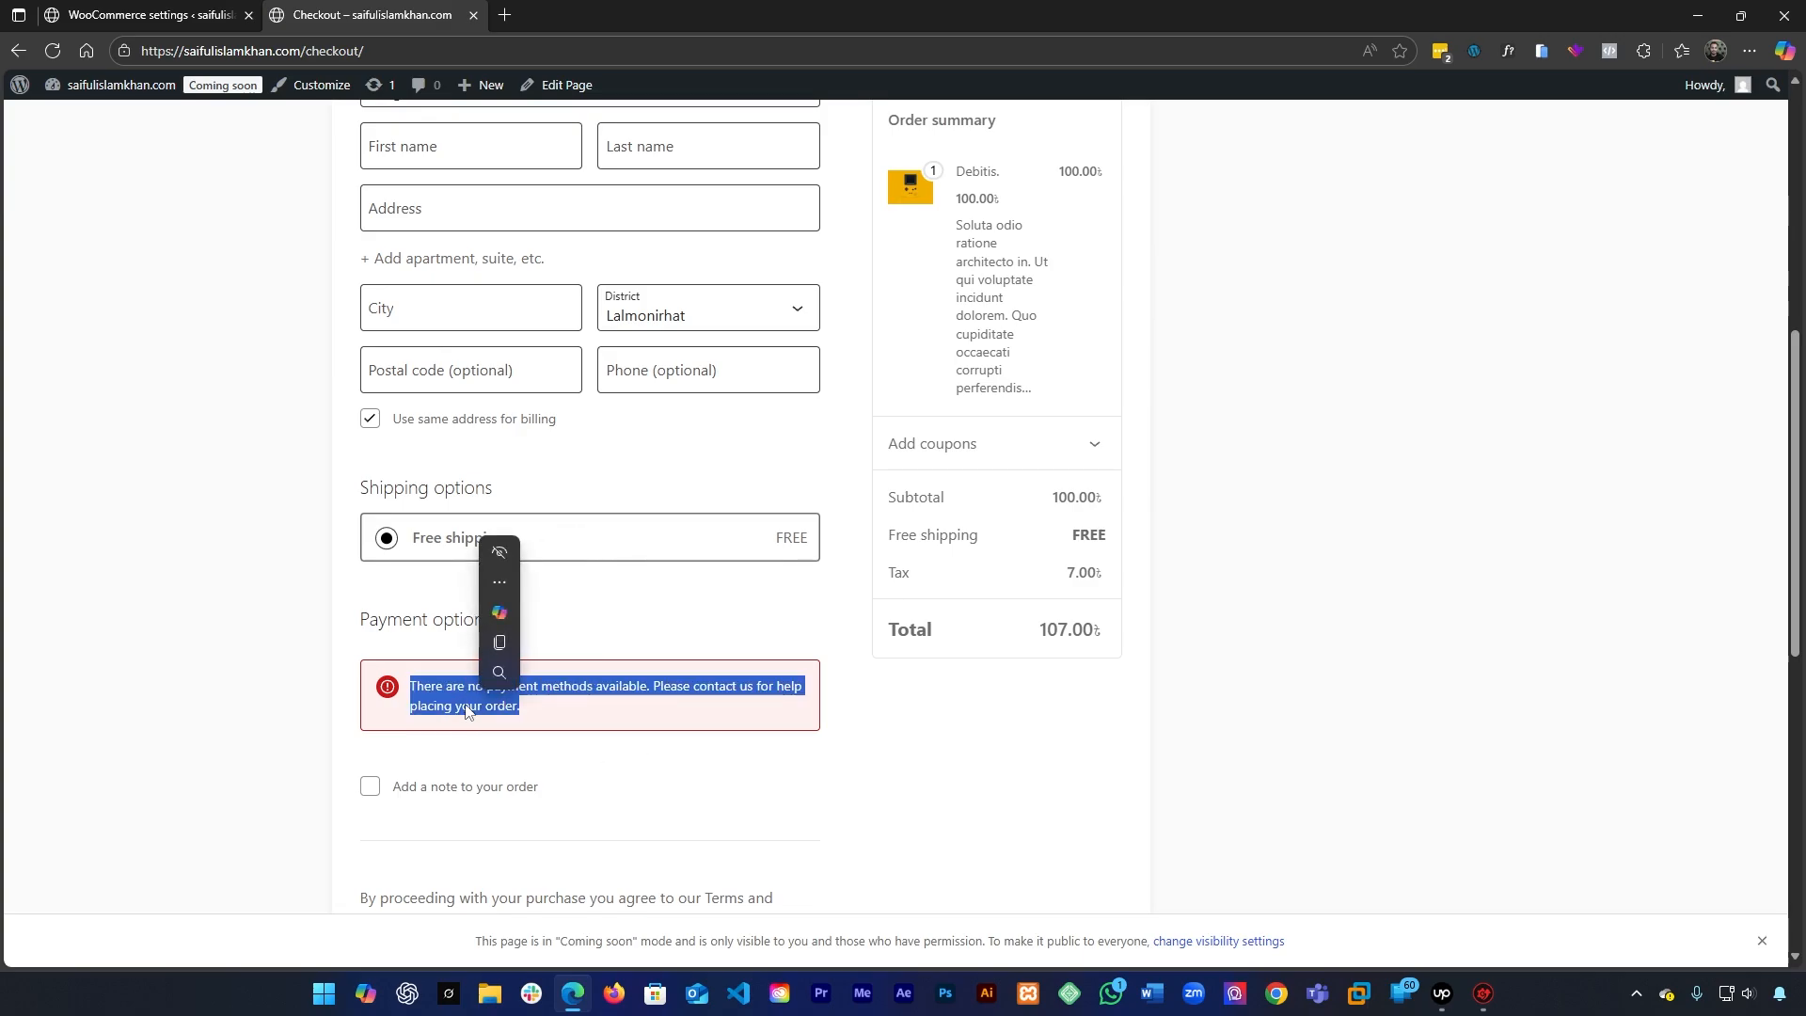
{"action": "left_click_drag", "start_coordinate": [1133, 537], "coordinate": [1072, 545]}
{"action": "left_click", "coordinate": [610, 551]}
{"action": "double_click", "coordinate": [611, 551]}
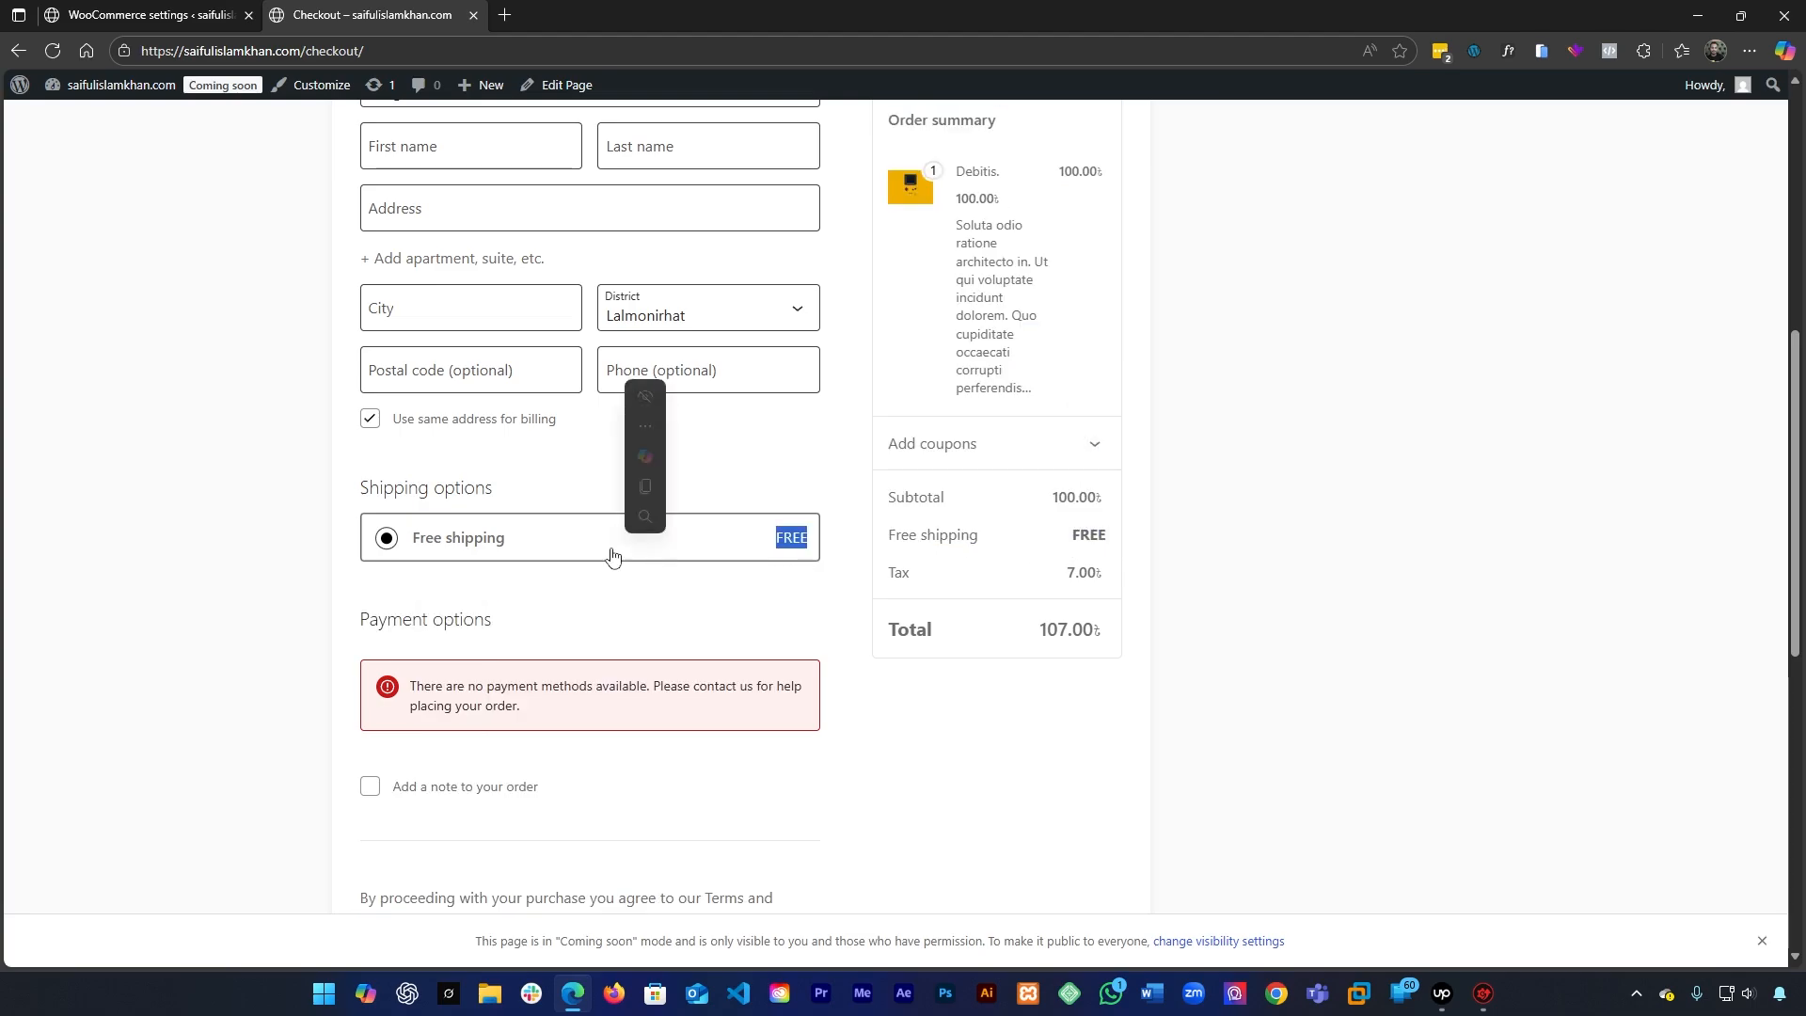
Check the shipping option offered at checkout, and review the shipping methods selectable in the Cash on delivery settings
{"action": "left_click", "coordinate": [606, 573]}
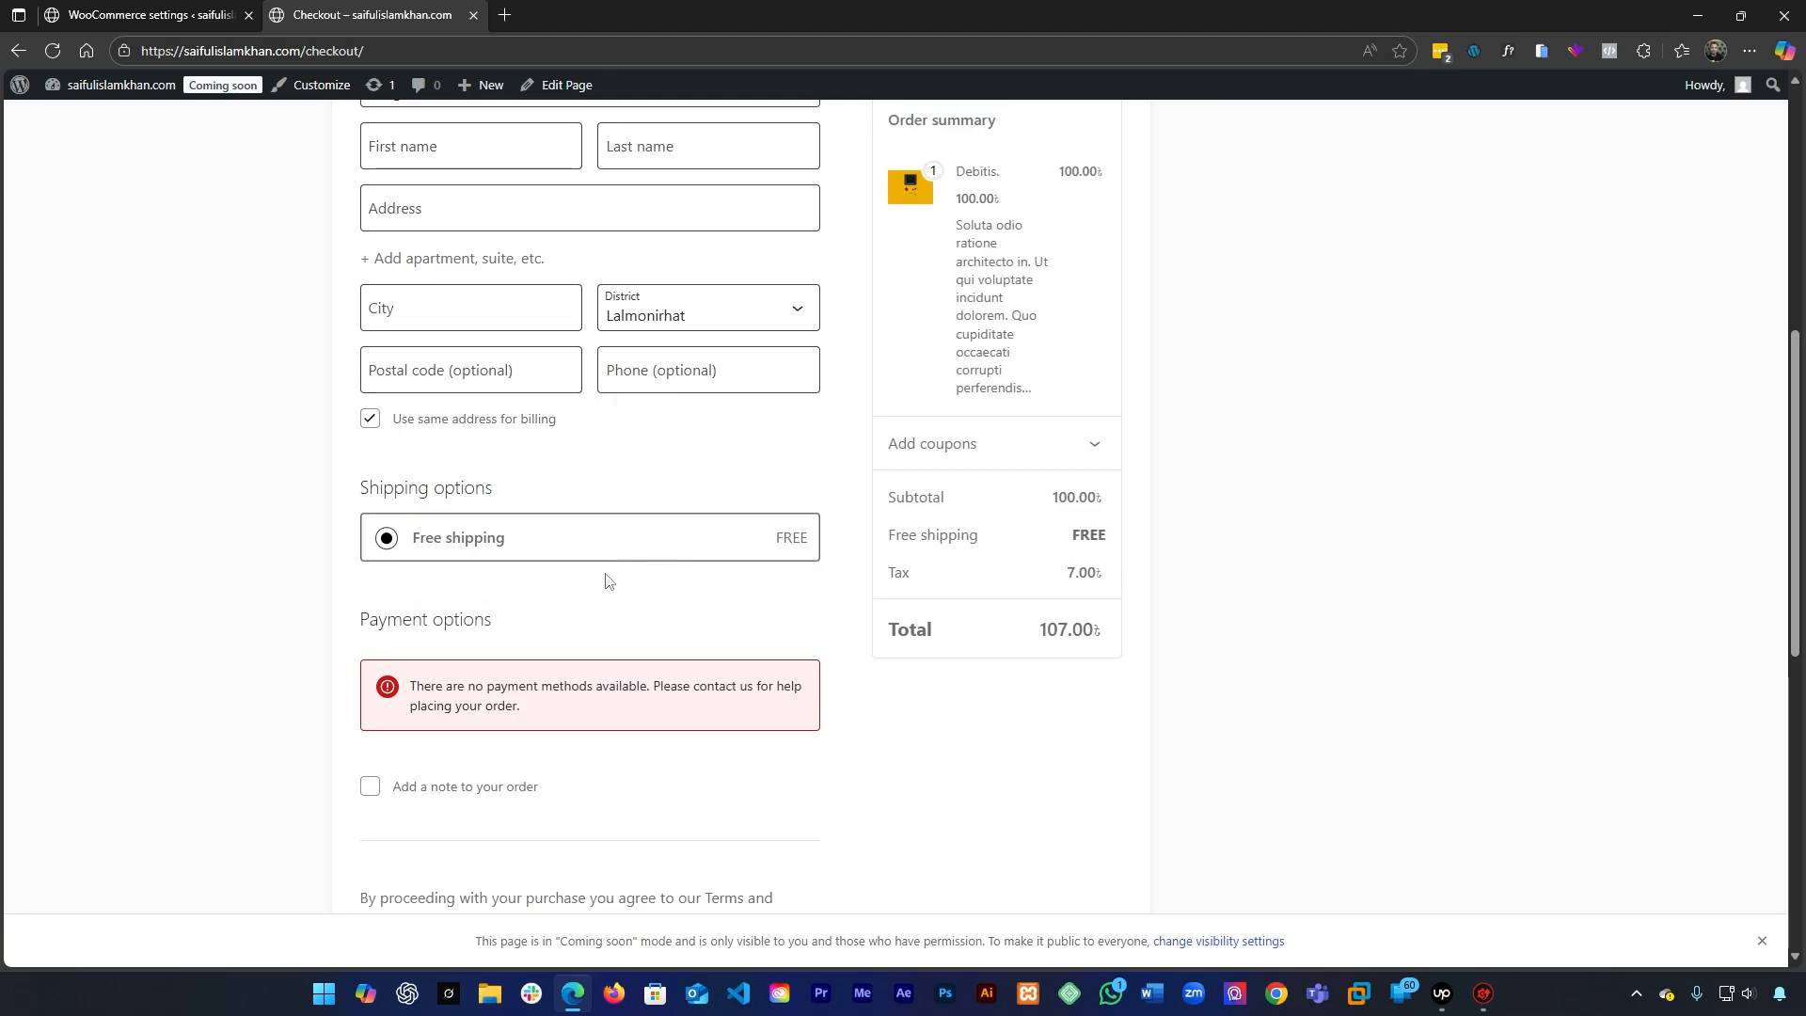
{"action": "triple_click", "coordinate": [534, 563]}
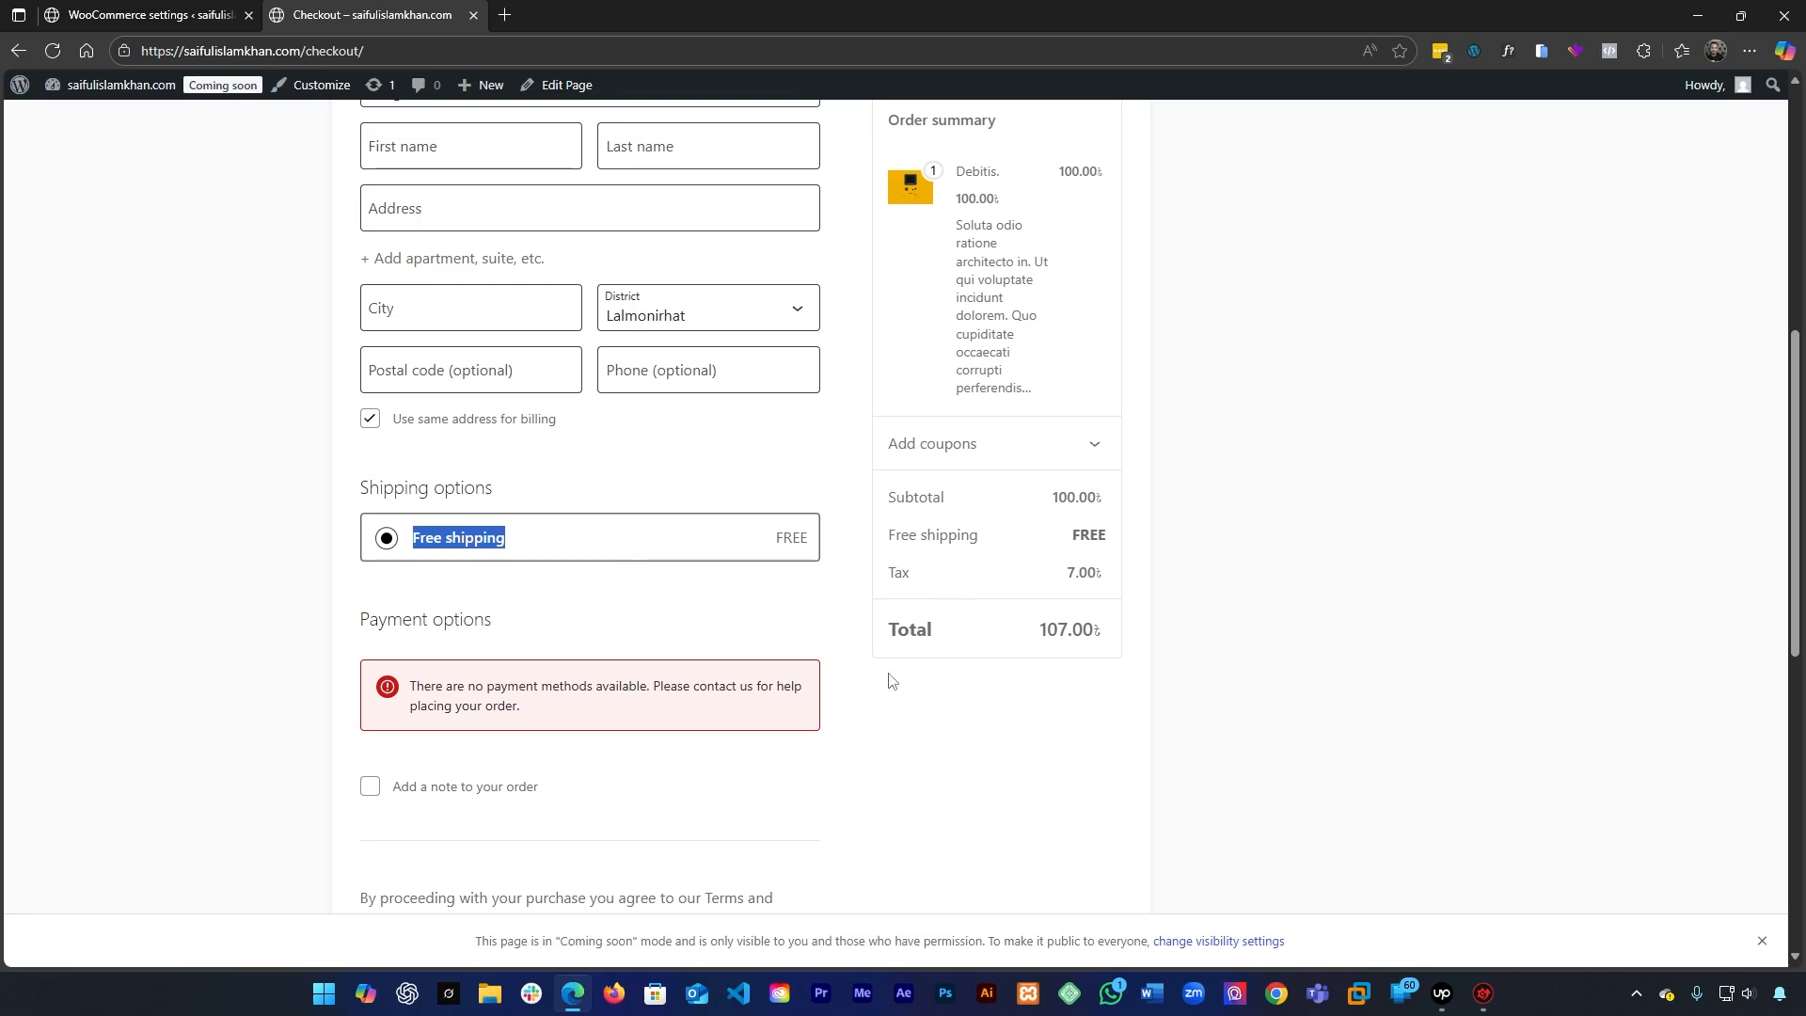
{"action": "left_click", "coordinate": [211, 15]}
{"action": "left_click", "coordinate": [774, 661]}
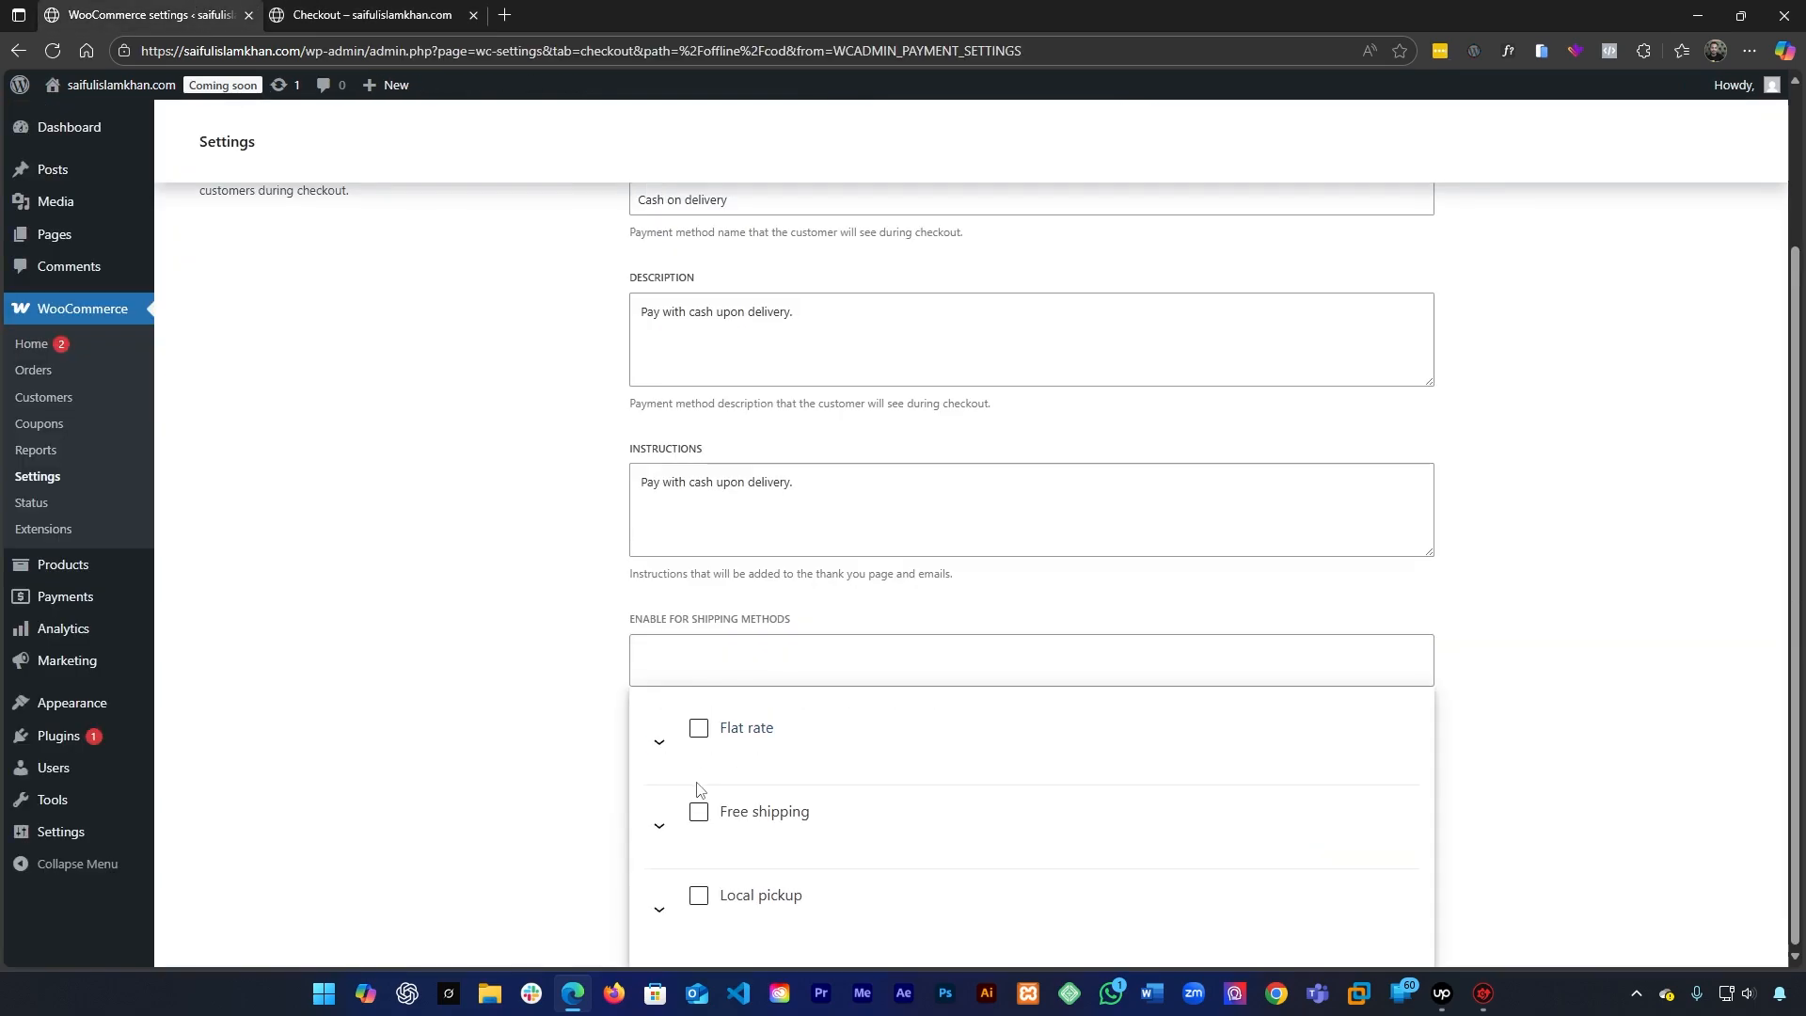
{"action": "left_click", "coordinate": [534, 732]}
{"action": "scroll", "coordinate": [534, 731], "scroll_direction": "up", "scroll_amount": 2}
{"action": "scroll", "coordinate": [713, 427], "scroll_direction": "down", "scroll_amount": 2}
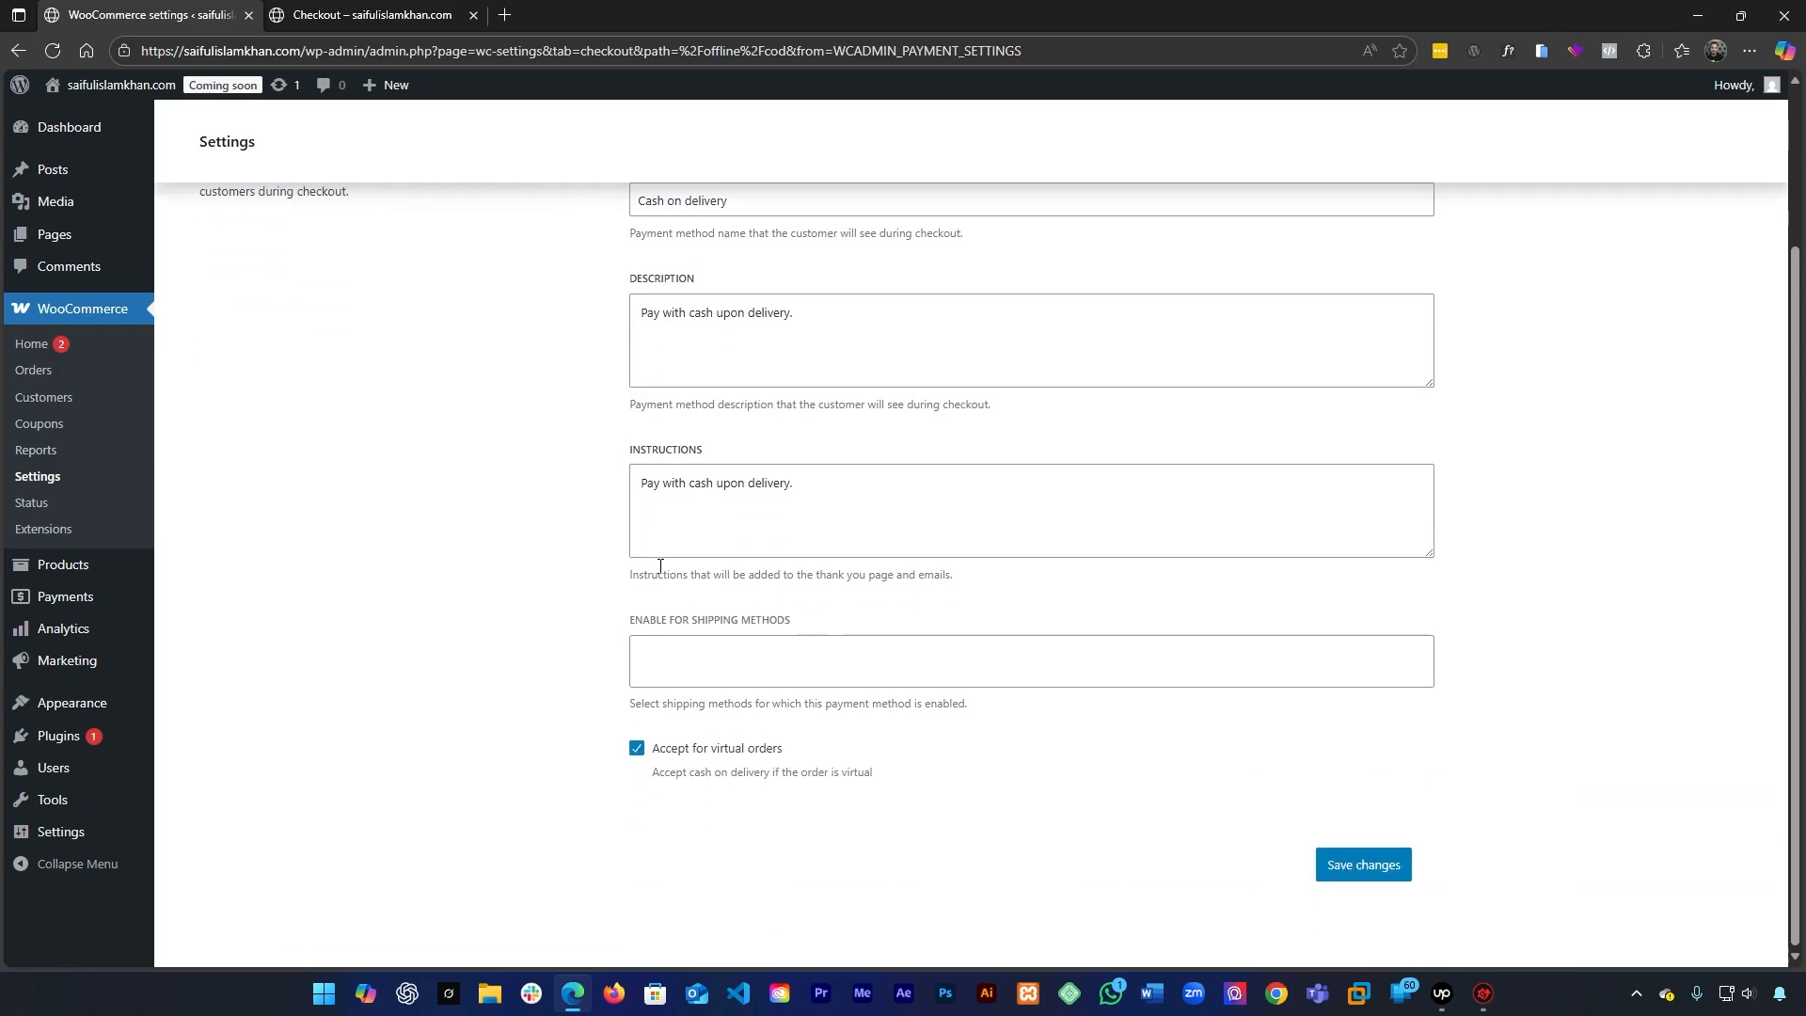
Restrict Cash on delivery to any "Flat rate" shipping method and save the settings
{"action": "left_click", "coordinate": [650, 653]}
{"action": "left_click", "coordinate": [699, 730]}
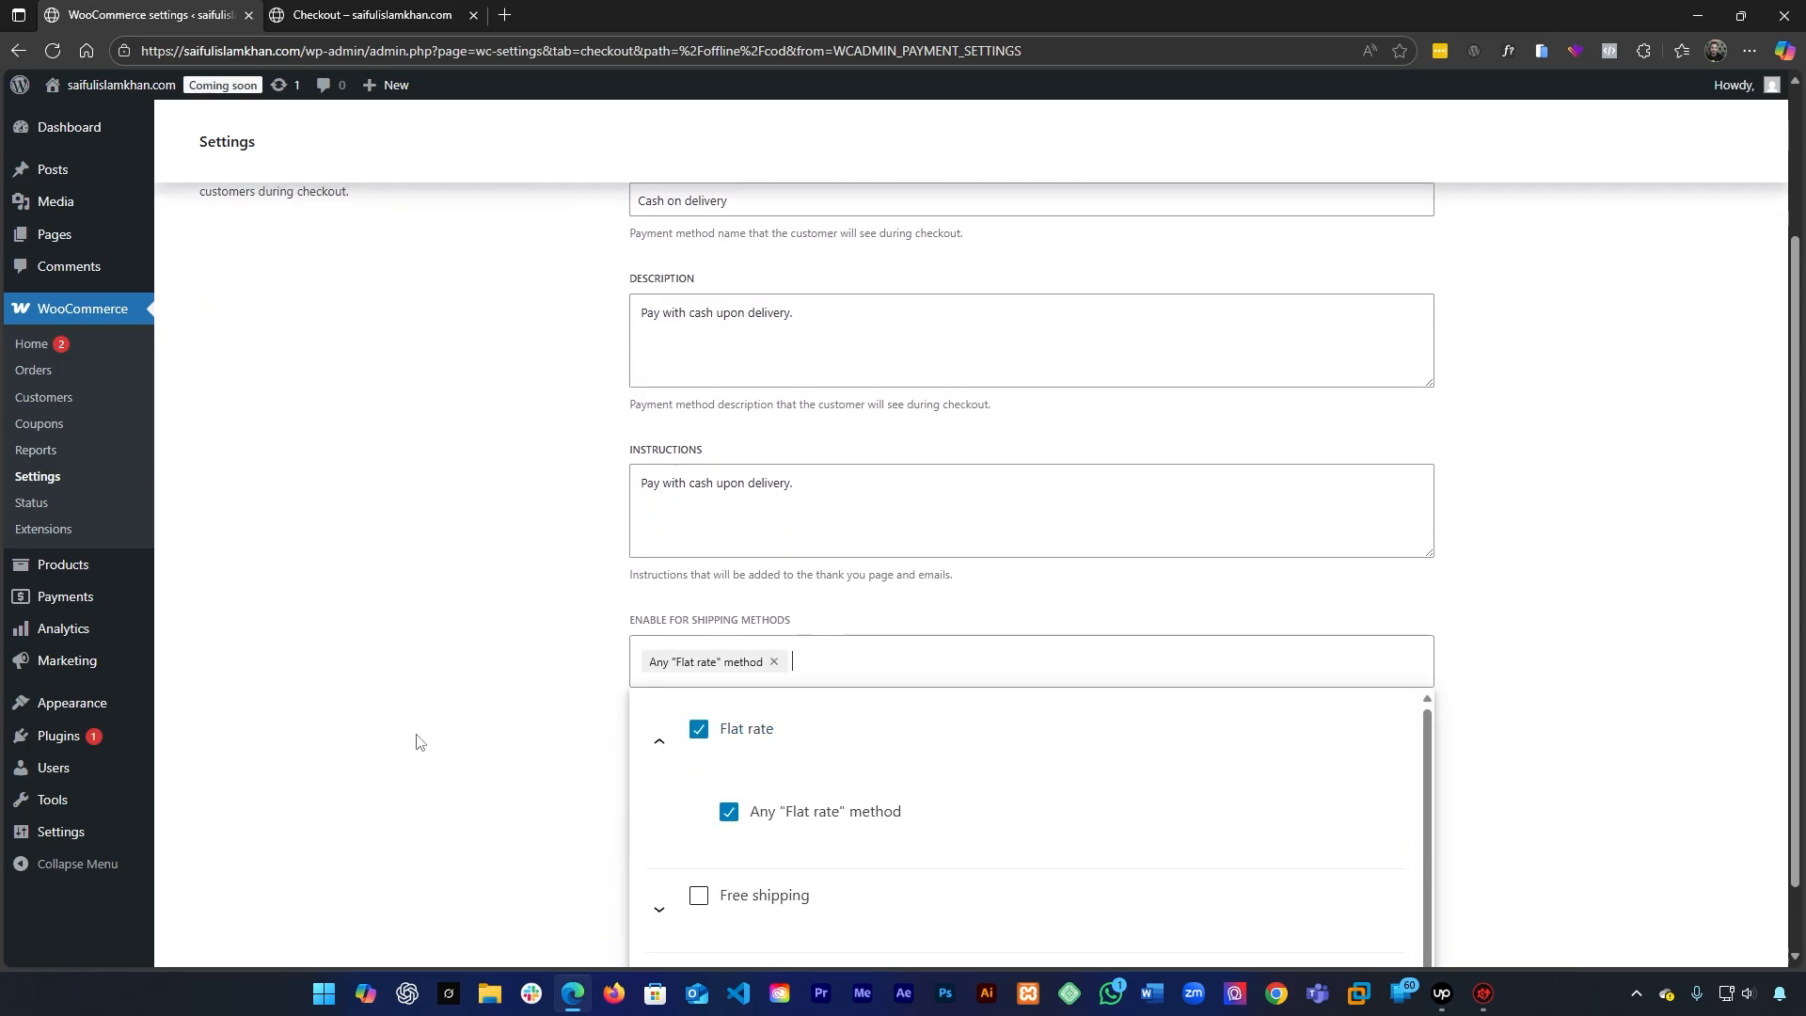
{"action": "left_click", "coordinate": [509, 730]}
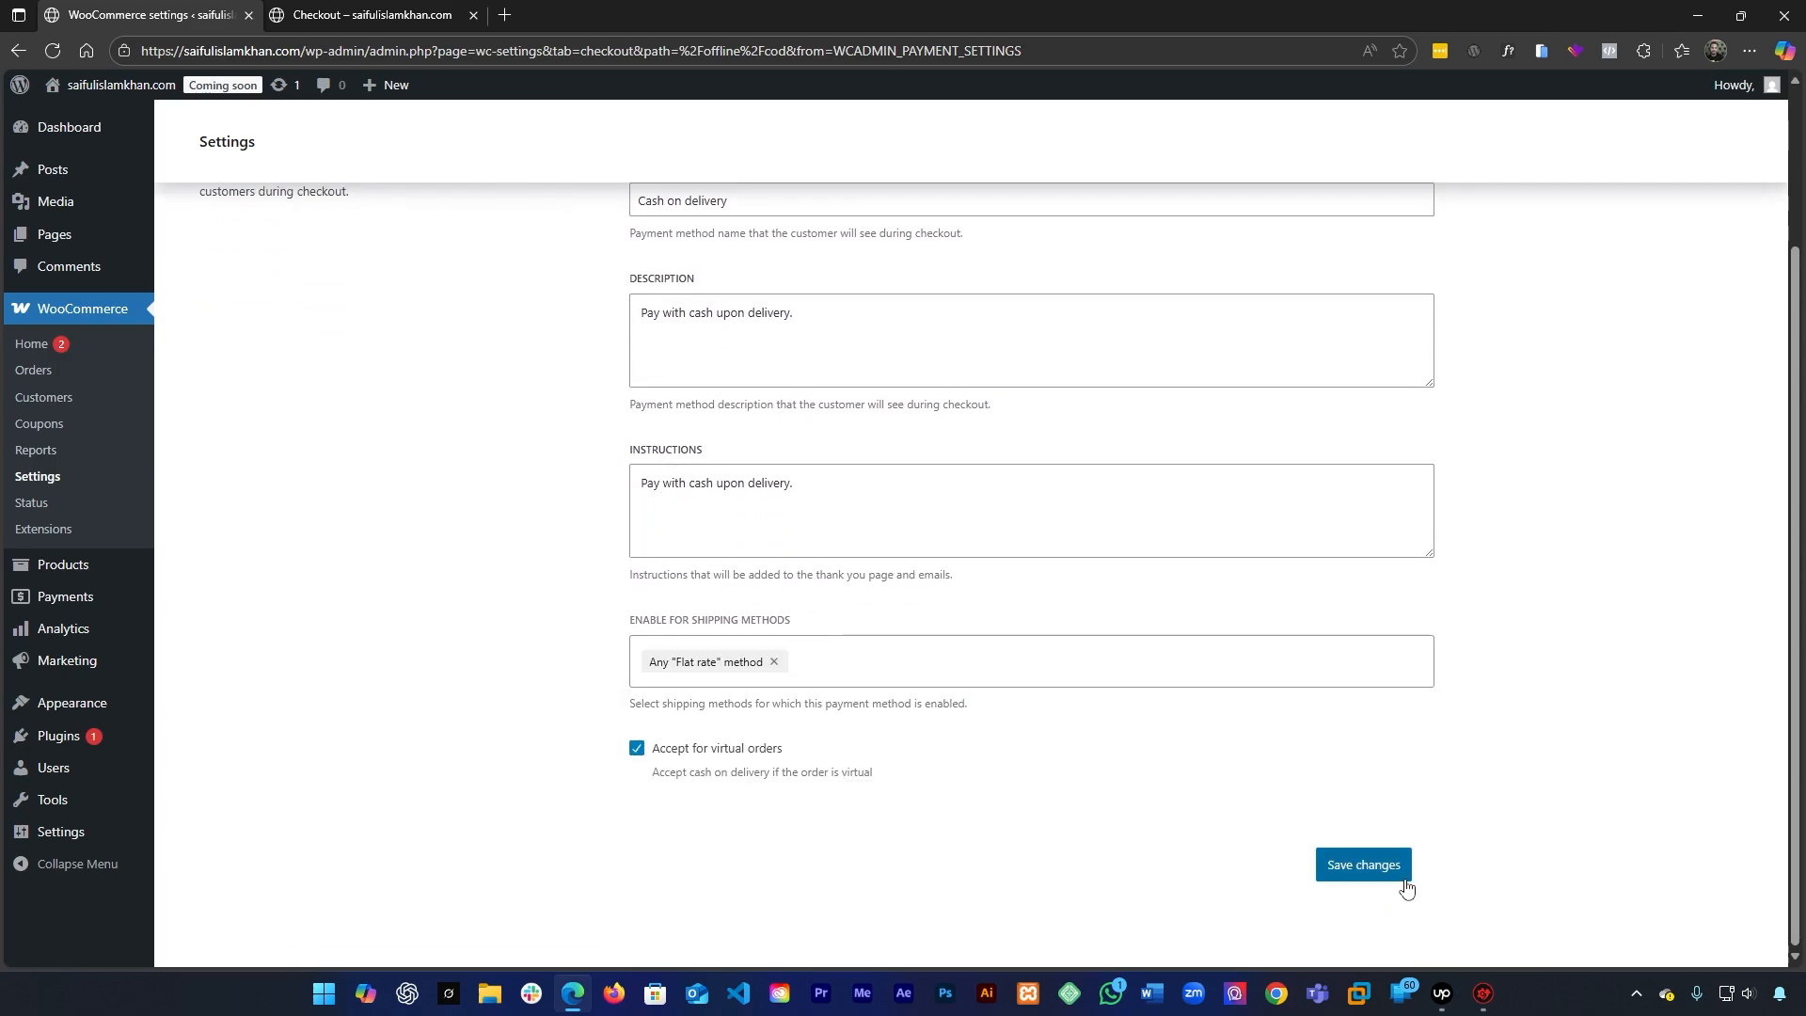
{"action": "left_click", "coordinate": [1365, 865]}
Reload the checkout page and set the shipping address district to Dhaka
{"action": "left_click", "coordinate": [437, 7]}
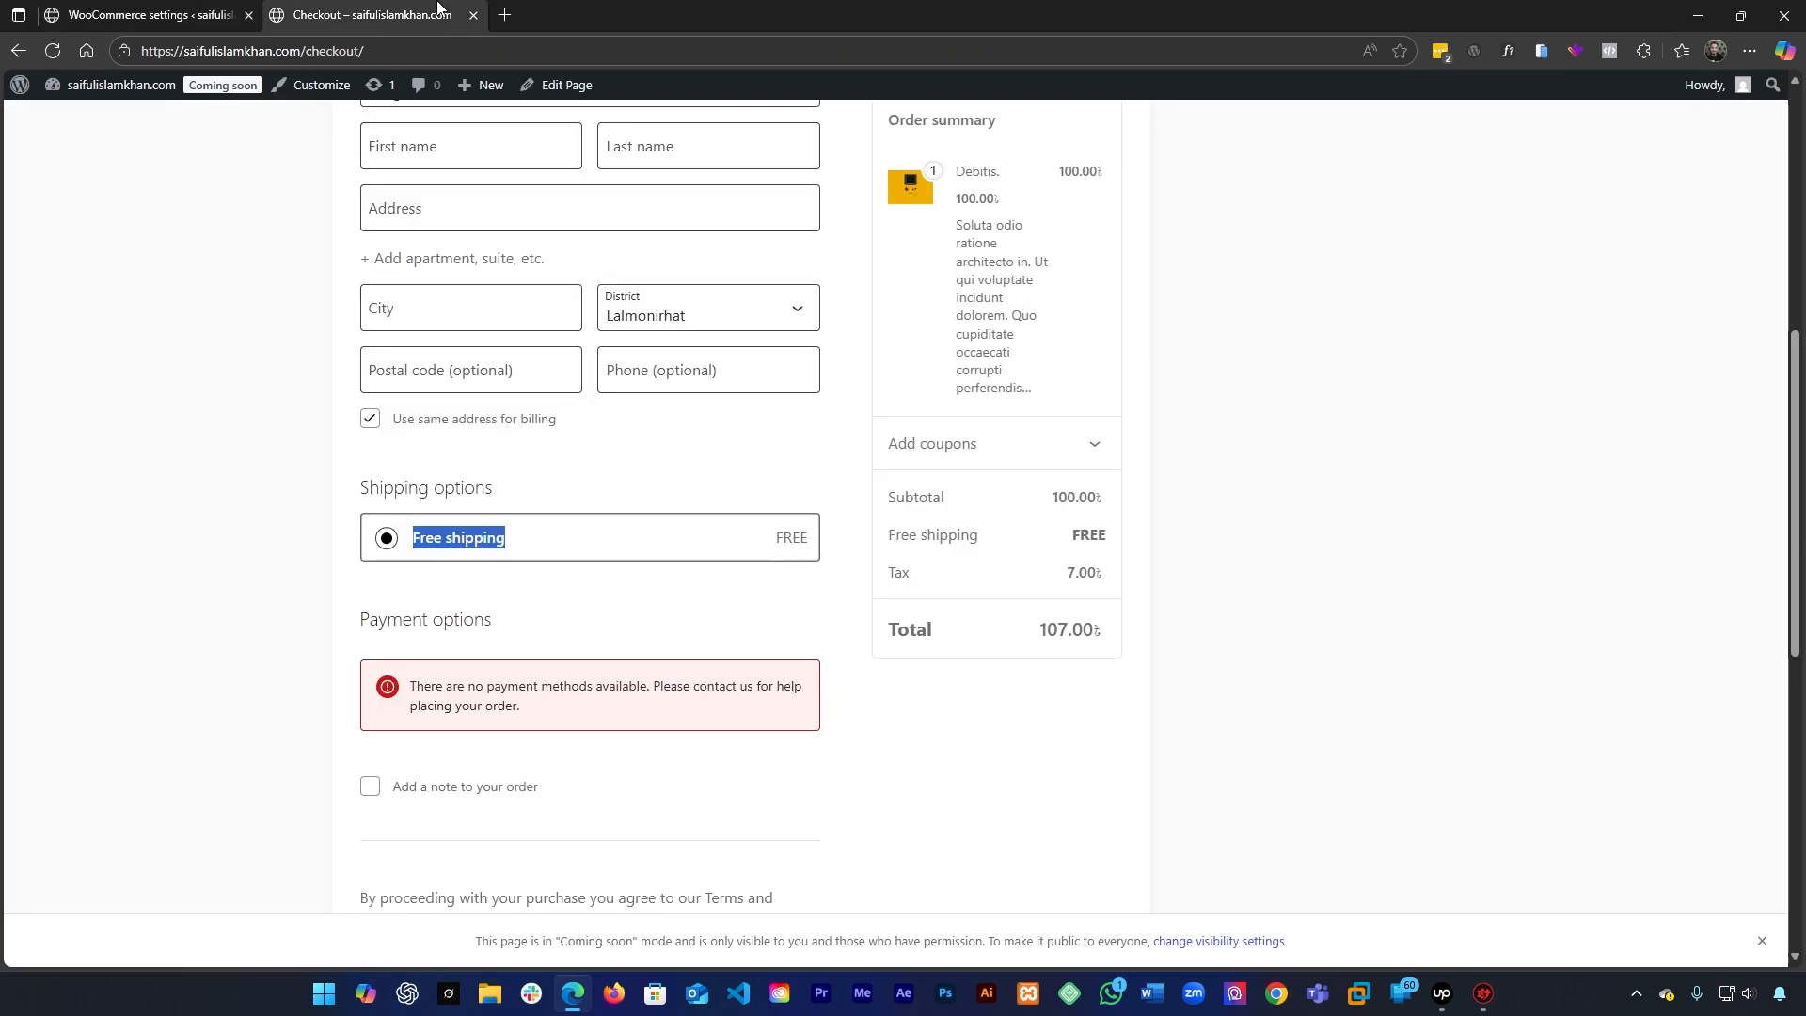
{"action": "left_click", "coordinate": [59, 49]}
{"action": "left_click", "coordinate": [720, 323]}
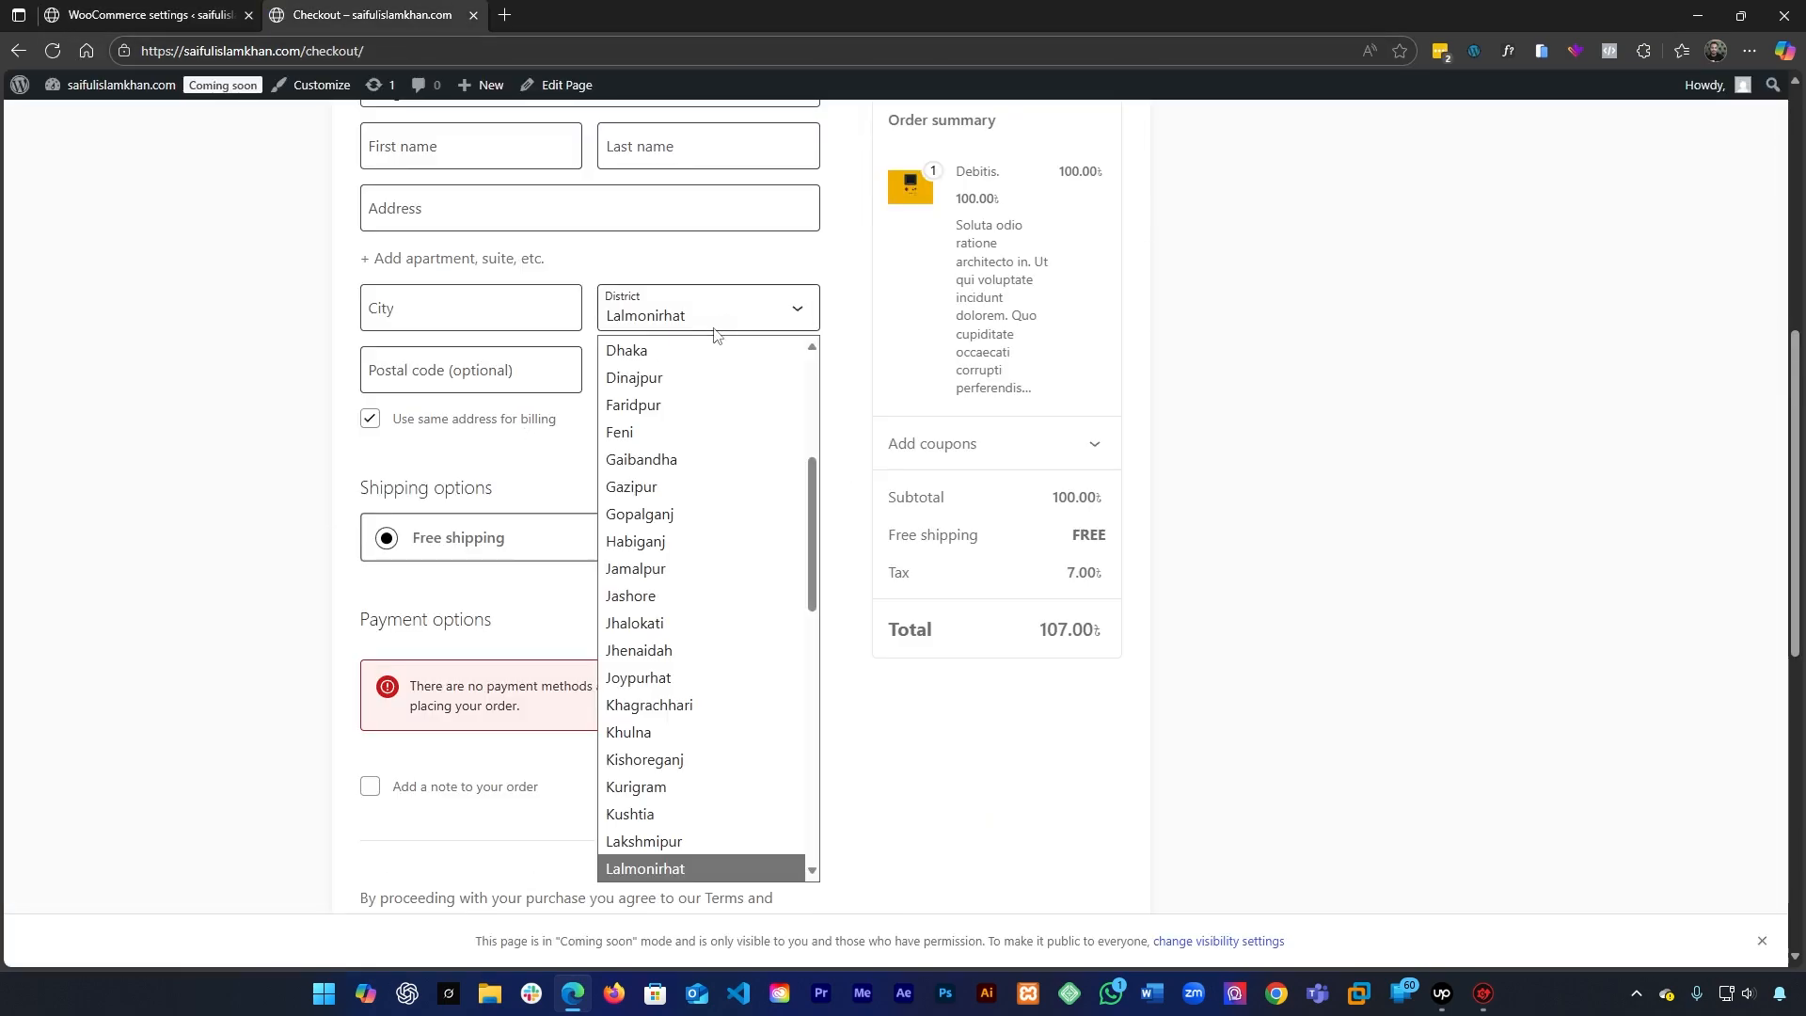
{"action": "left_click", "coordinate": [693, 350]}
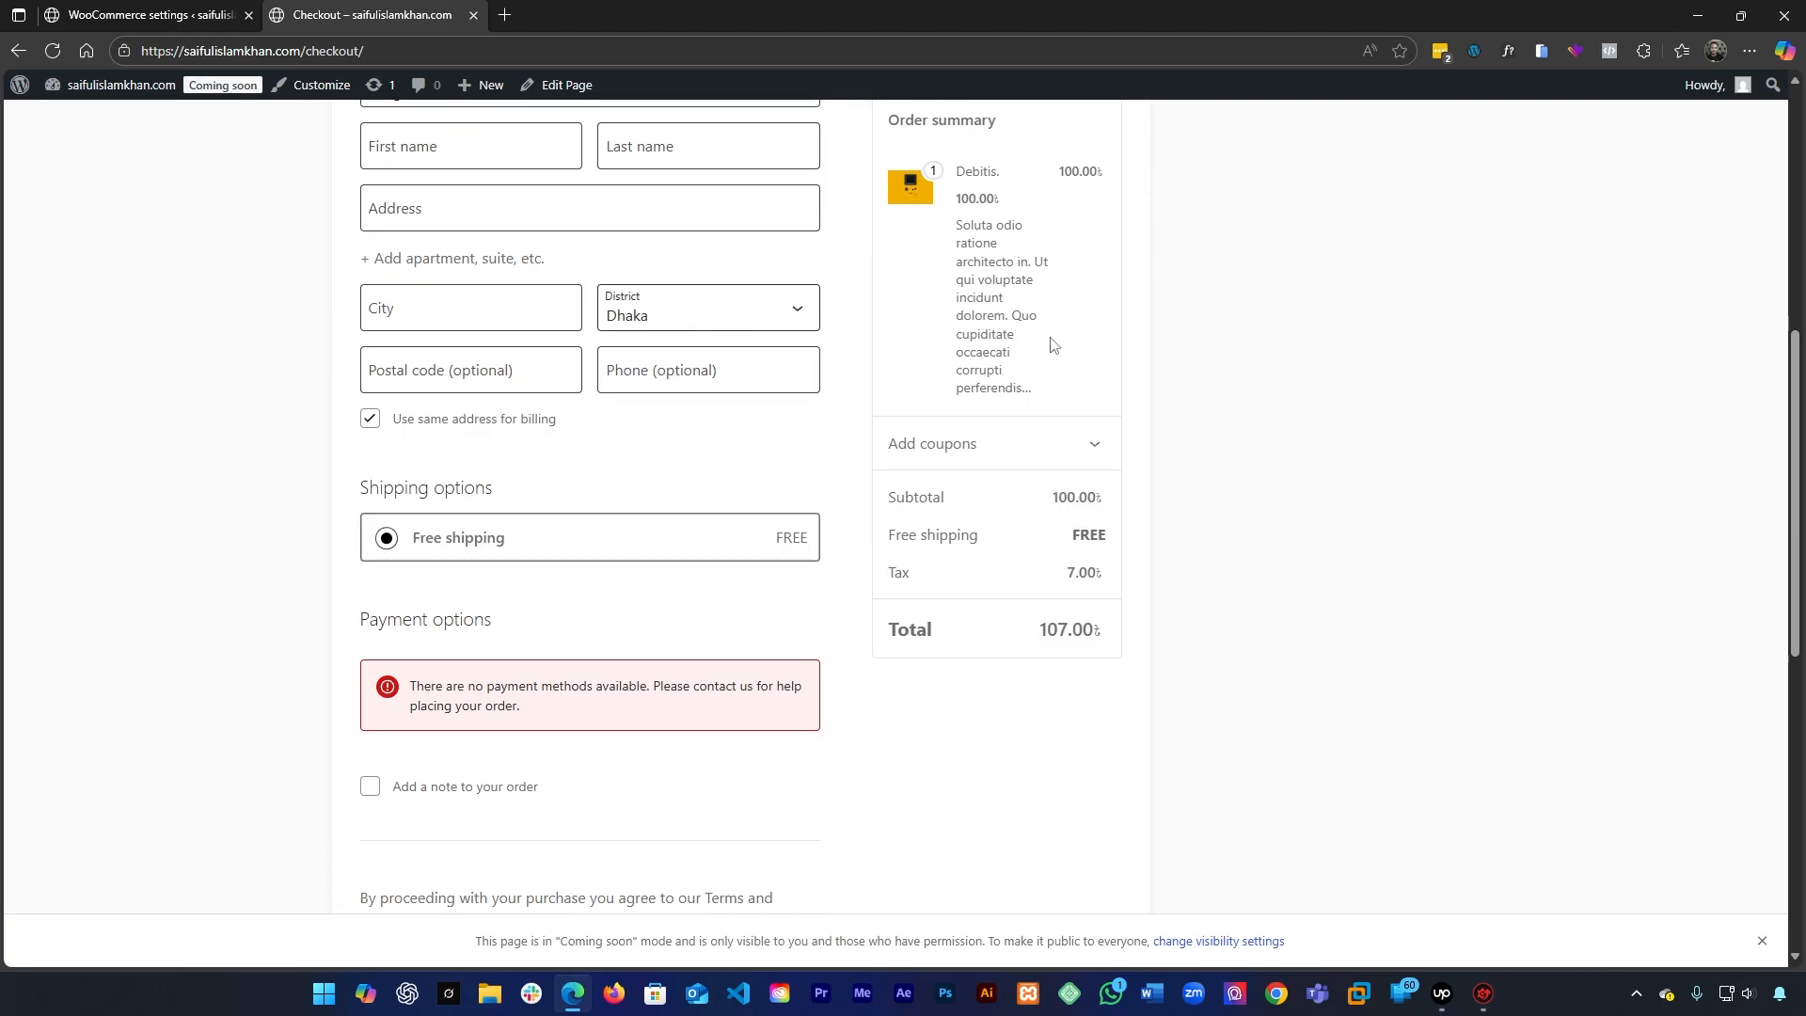
{"action": "scroll", "coordinate": [902, 350], "scroll_direction": "up", "scroll_amount": 2}
{"action": "left_click", "coordinate": [696, 491]}
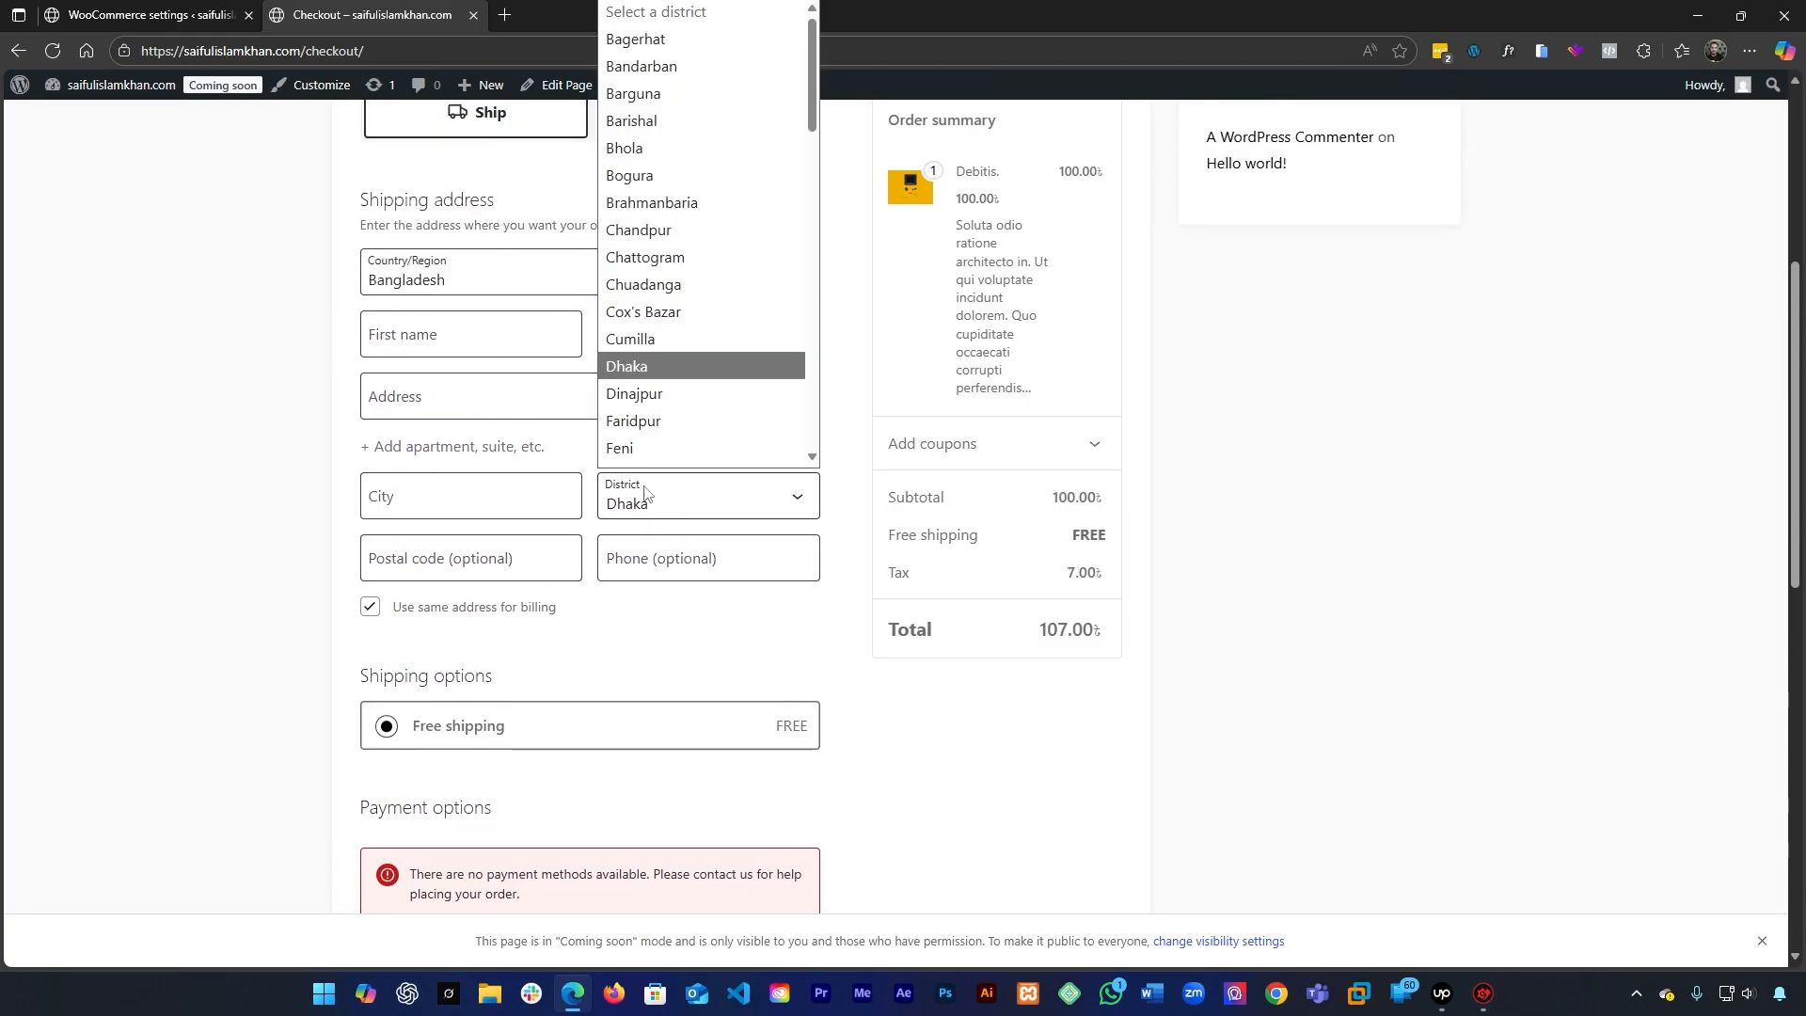
{"action": "left_click", "coordinate": [276, 402]}
{"action": "scroll", "coordinate": [1054, 385], "scroll_direction": "up", "scroll_amount": 4}
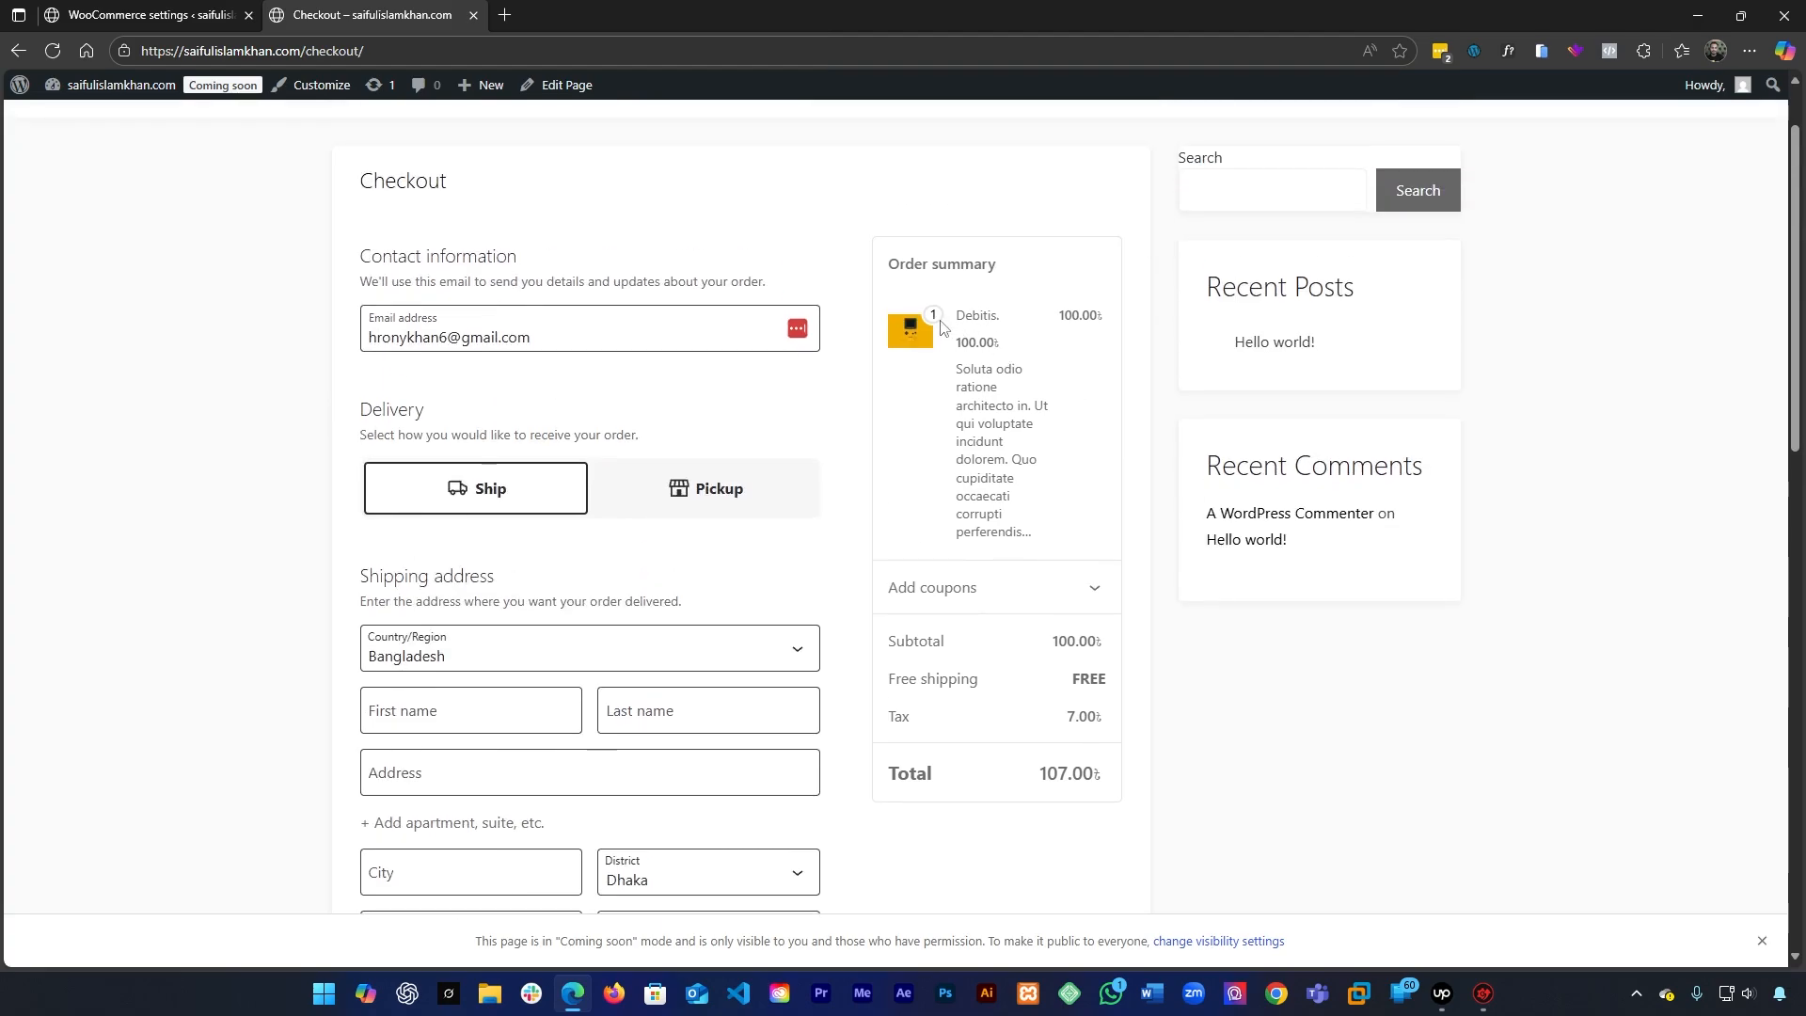
Remove the Debitis product from the cart
{"action": "left_click", "coordinate": [1078, 586]}
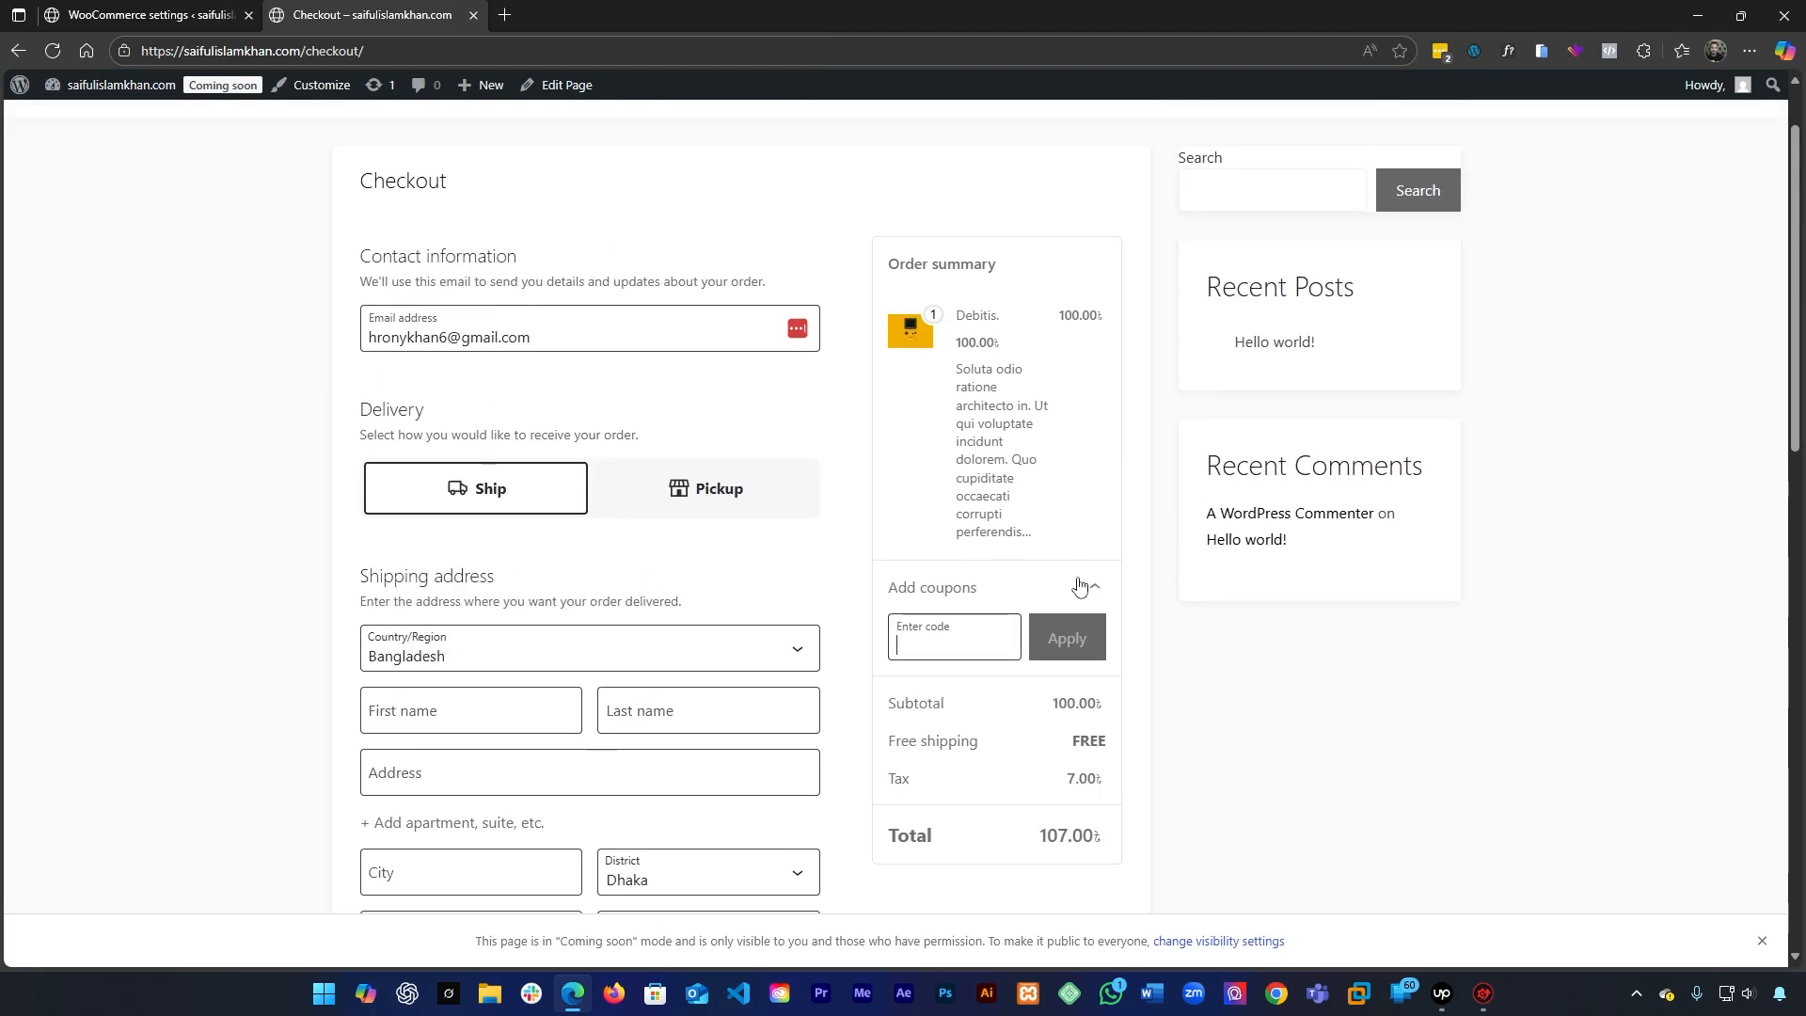
{"action": "left_click", "coordinate": [1078, 586]}
{"action": "scroll", "coordinate": [1079, 586], "scroll_direction": "up", "scroll_amount": 1}
{"action": "mouse_move", "coordinate": [1326, 127]}
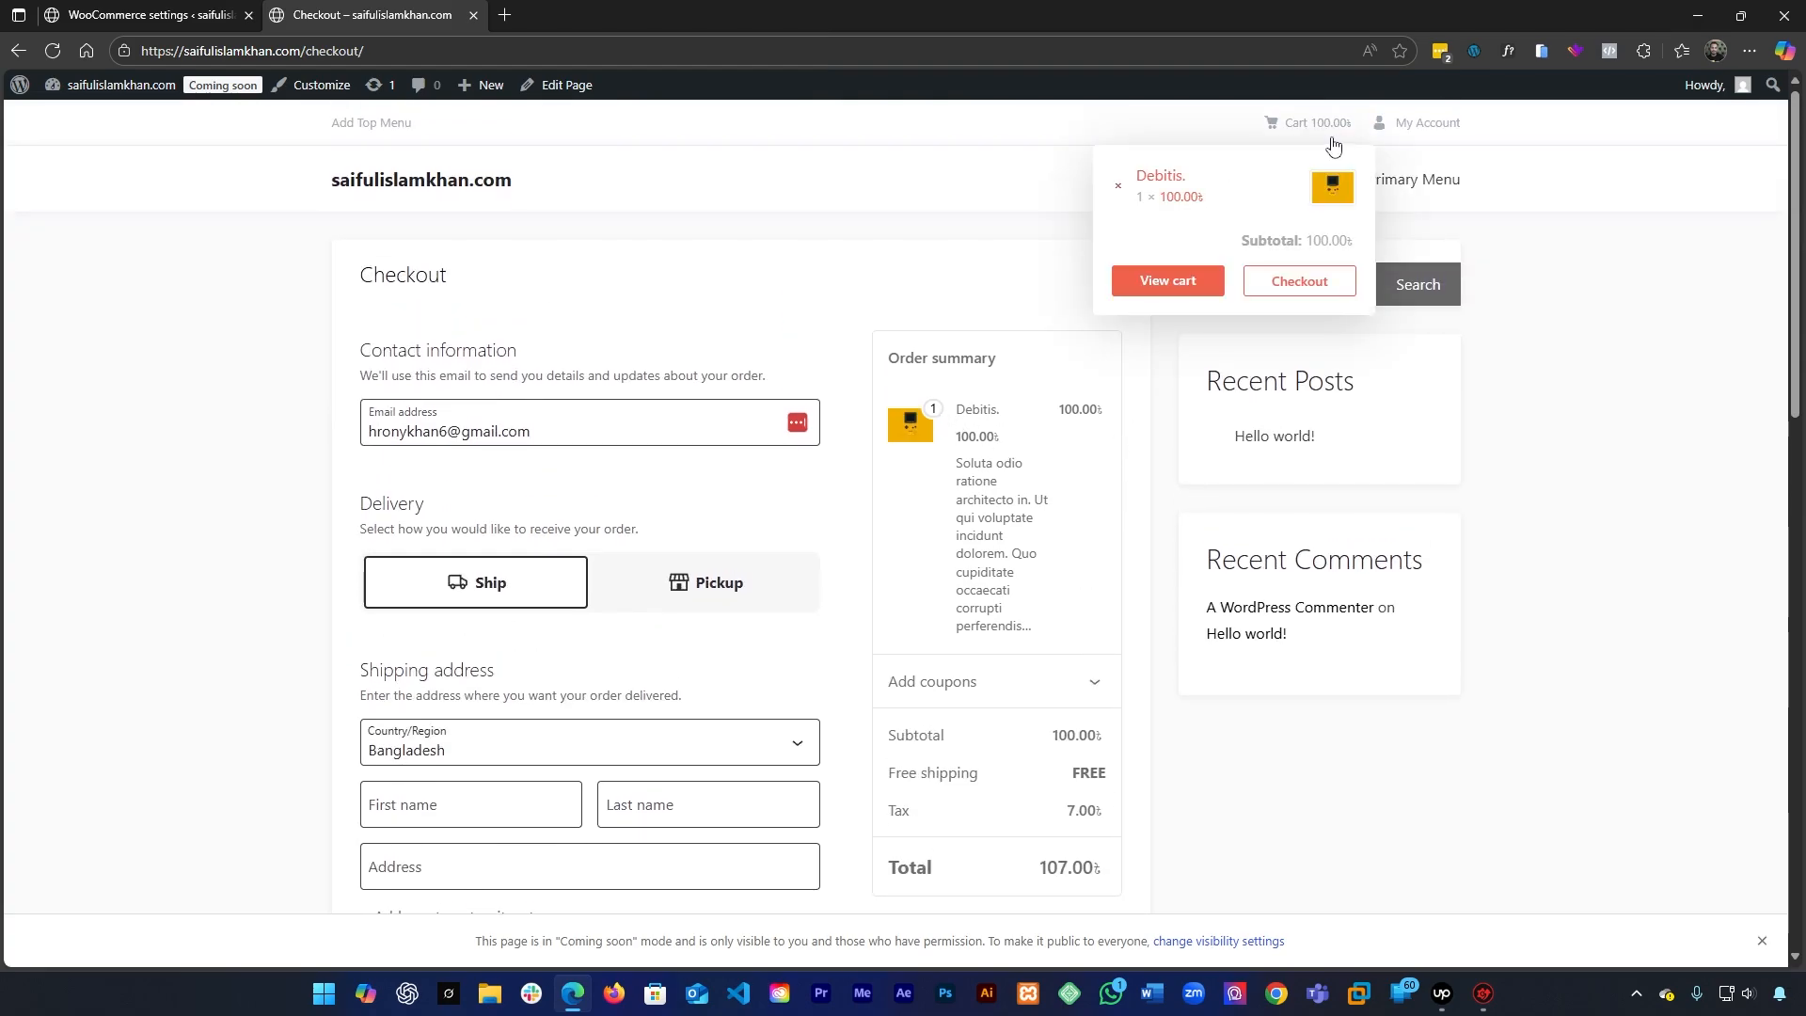
{"action": "left_click", "coordinate": [1119, 185]}
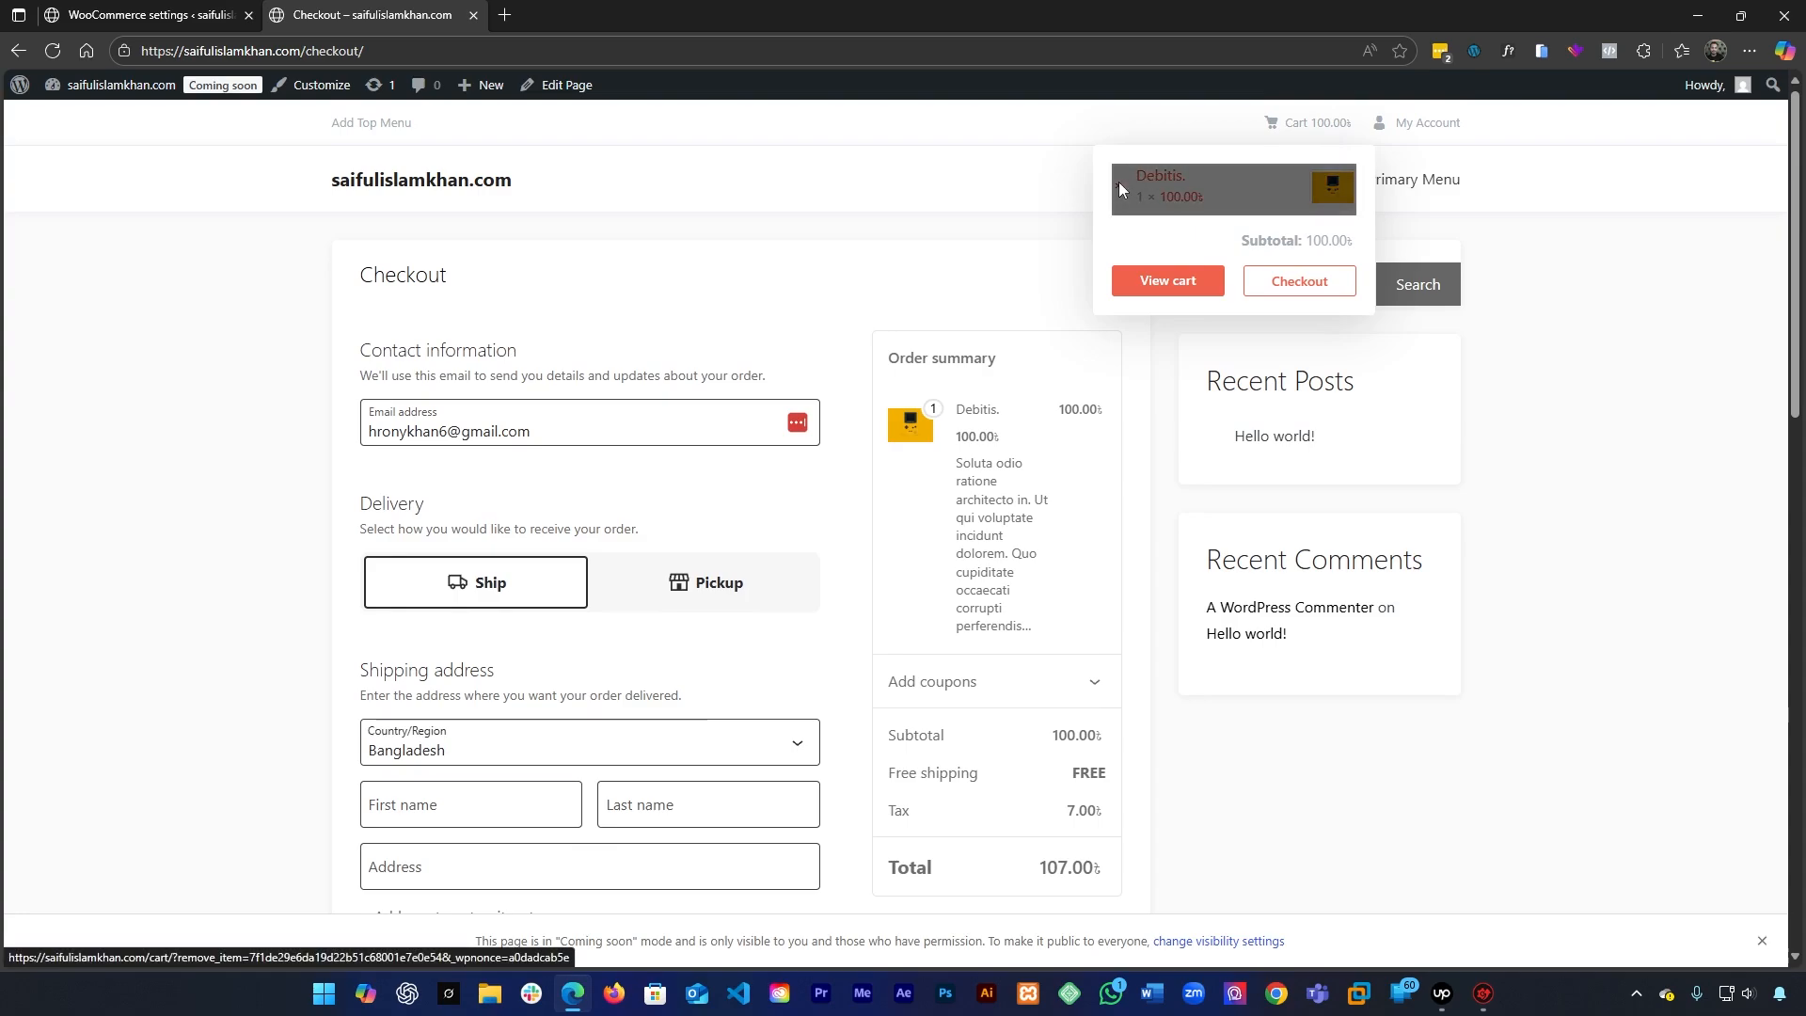
Open the store in a separate browser tab and add the Ad fugit product to the cart
{"action": "left_click", "coordinate": [232, 7]}
{"action": "mouse_move", "coordinate": [104, 82]}
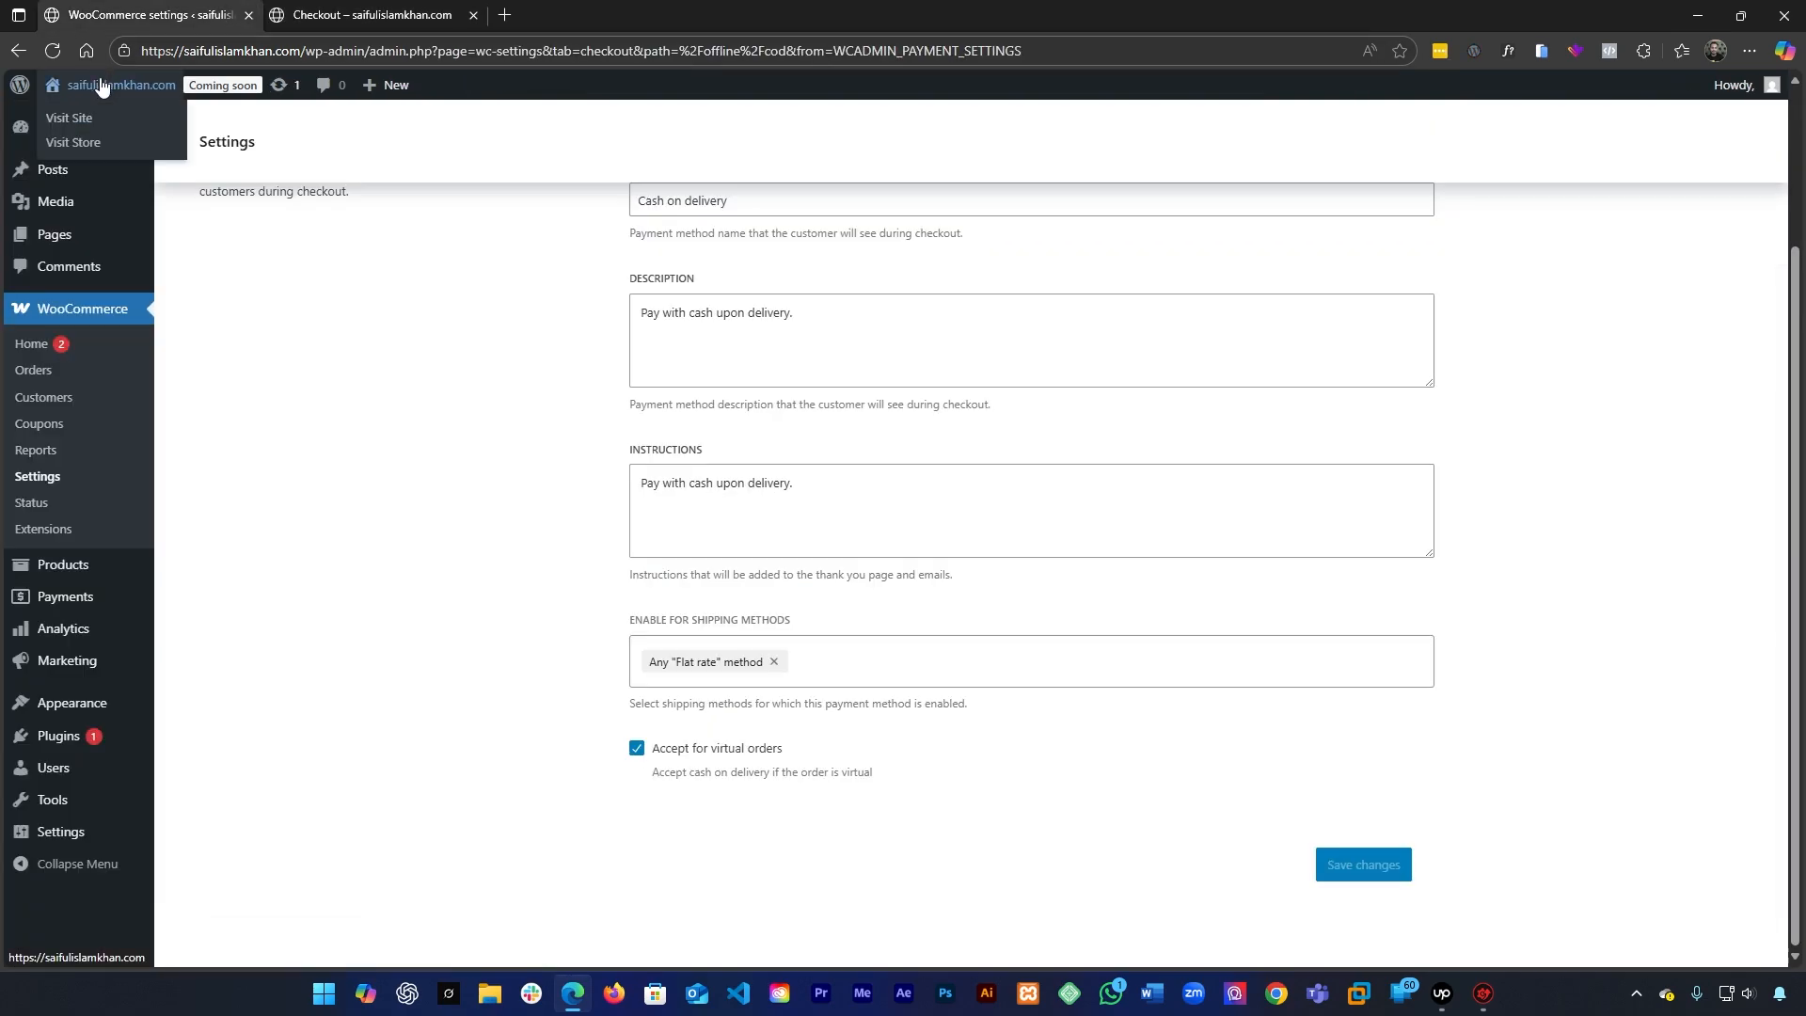
{"action": "middle_click", "coordinate": [99, 143]}
{"action": "left_click", "coordinate": [645, 7]}
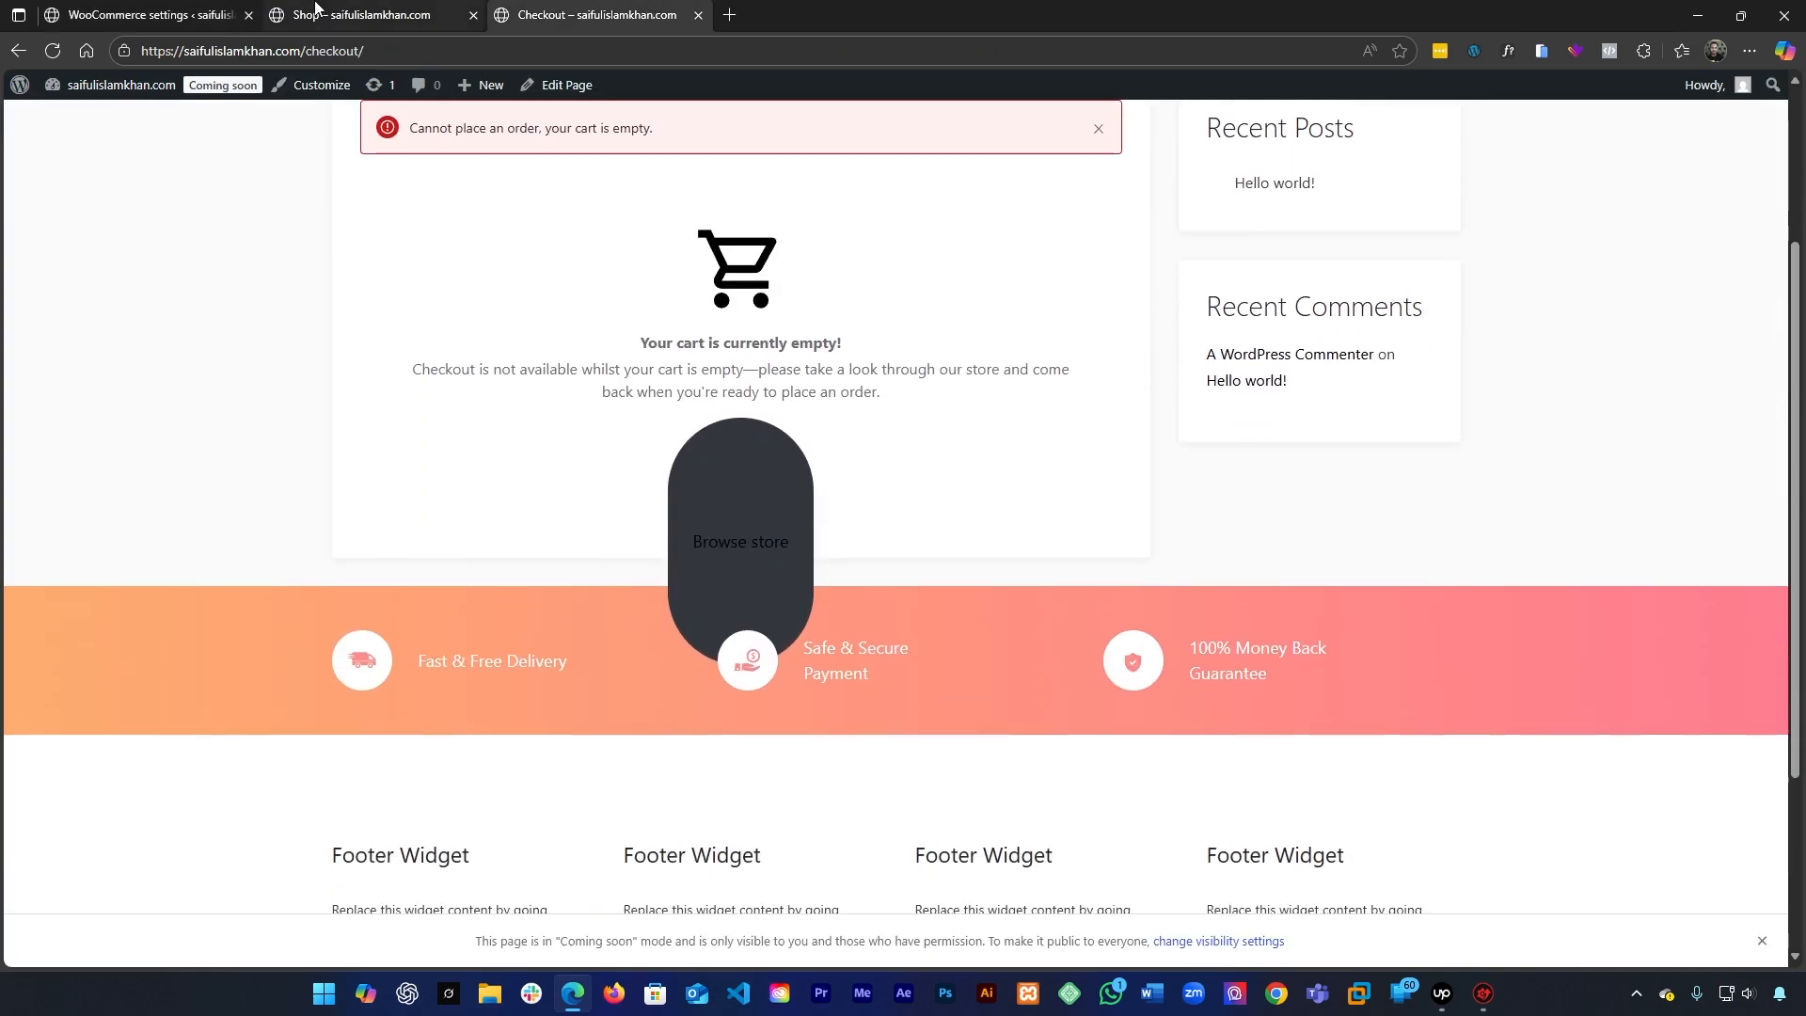
{"action": "left_click", "coordinate": [367, 14]}
{"action": "left_click", "coordinate": [788, 637]}
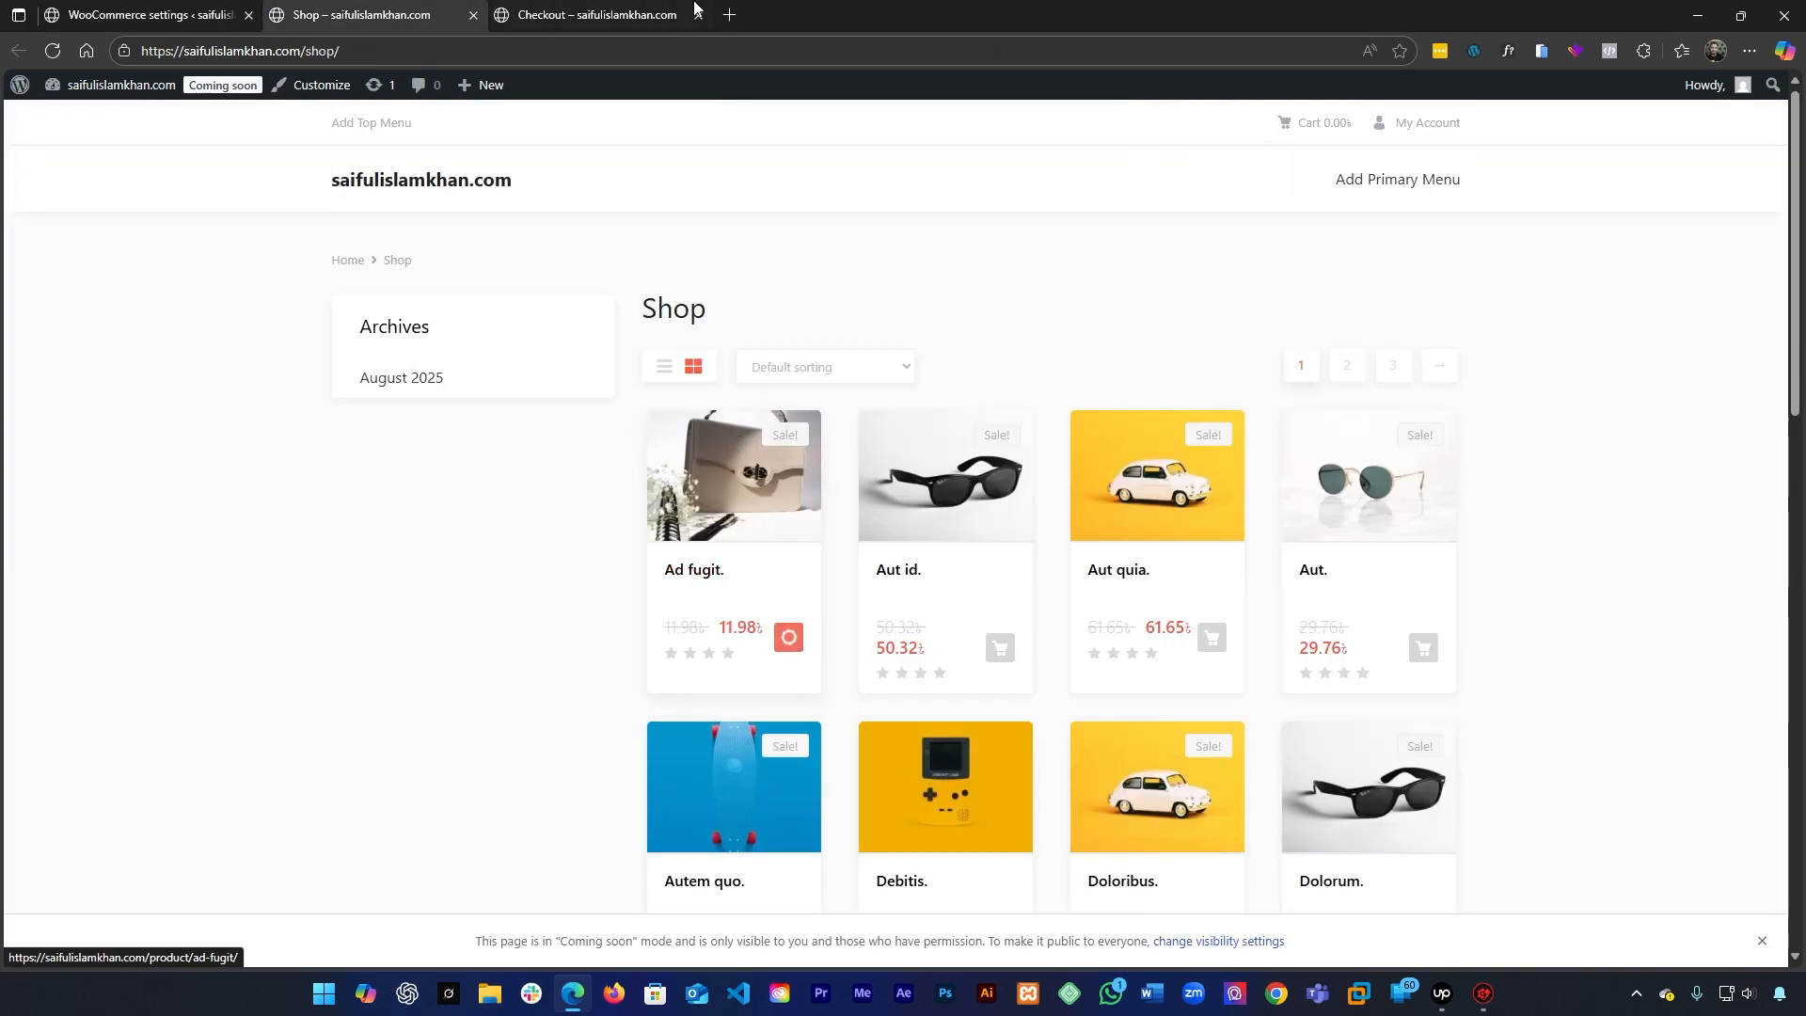
Reload the checkout page and check the shipping and payment options for the Ad fugit order
{"action": "left_click", "coordinate": [607, 11]}
{"action": "key", "text": "F5"}
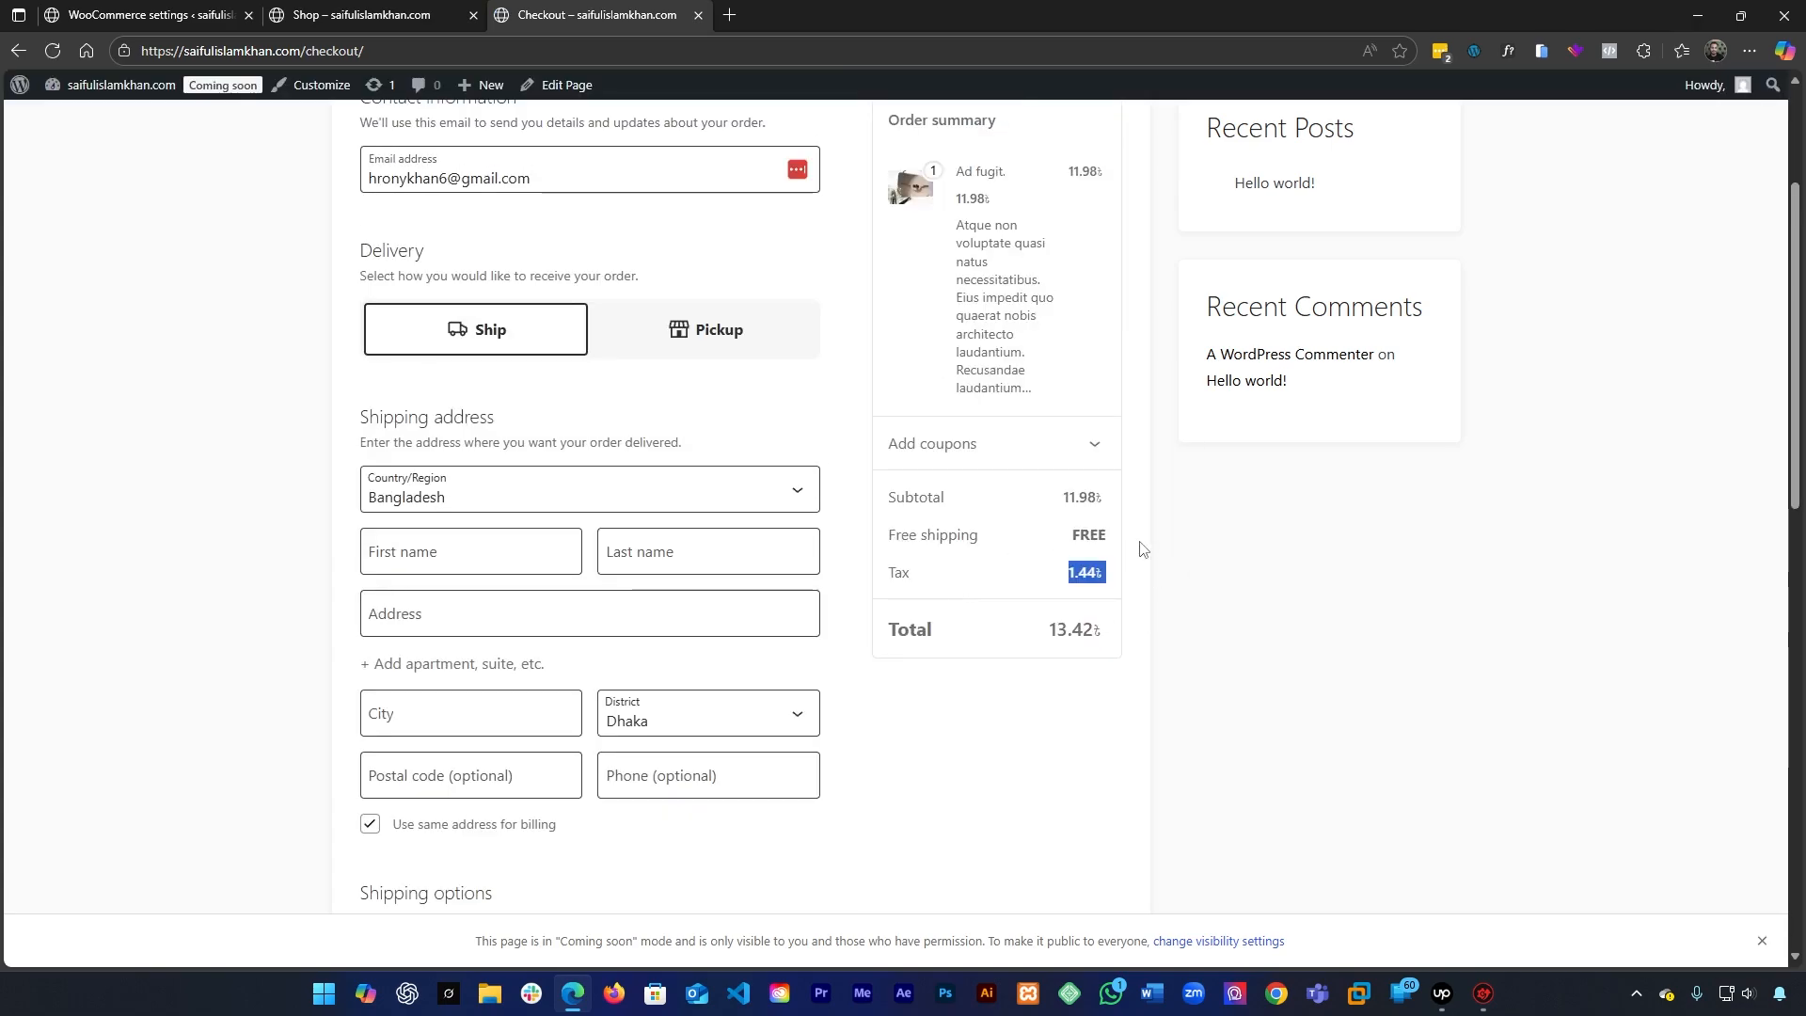
{"action": "triple_click", "coordinate": [1062, 539]}
{"action": "double_click", "coordinate": [1083, 535]}
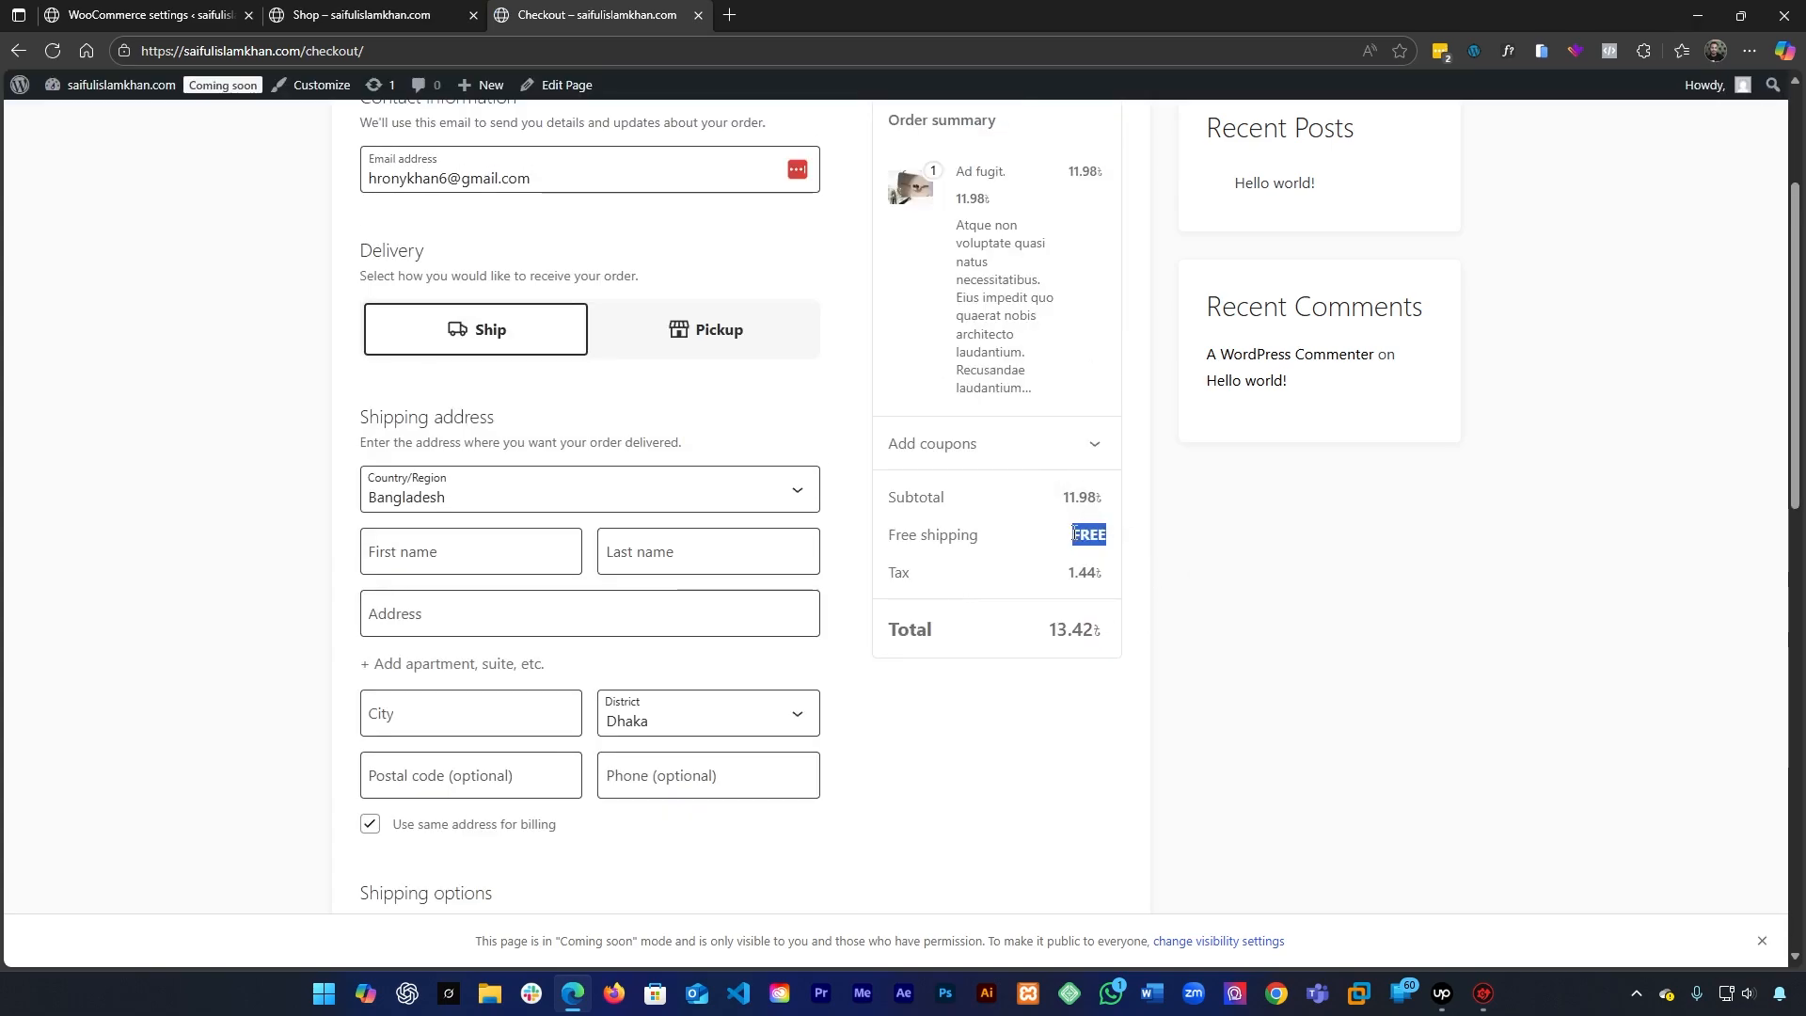
{"action": "scroll", "coordinate": [1030, 642], "scroll_direction": "down", "scroll_amount": 6}
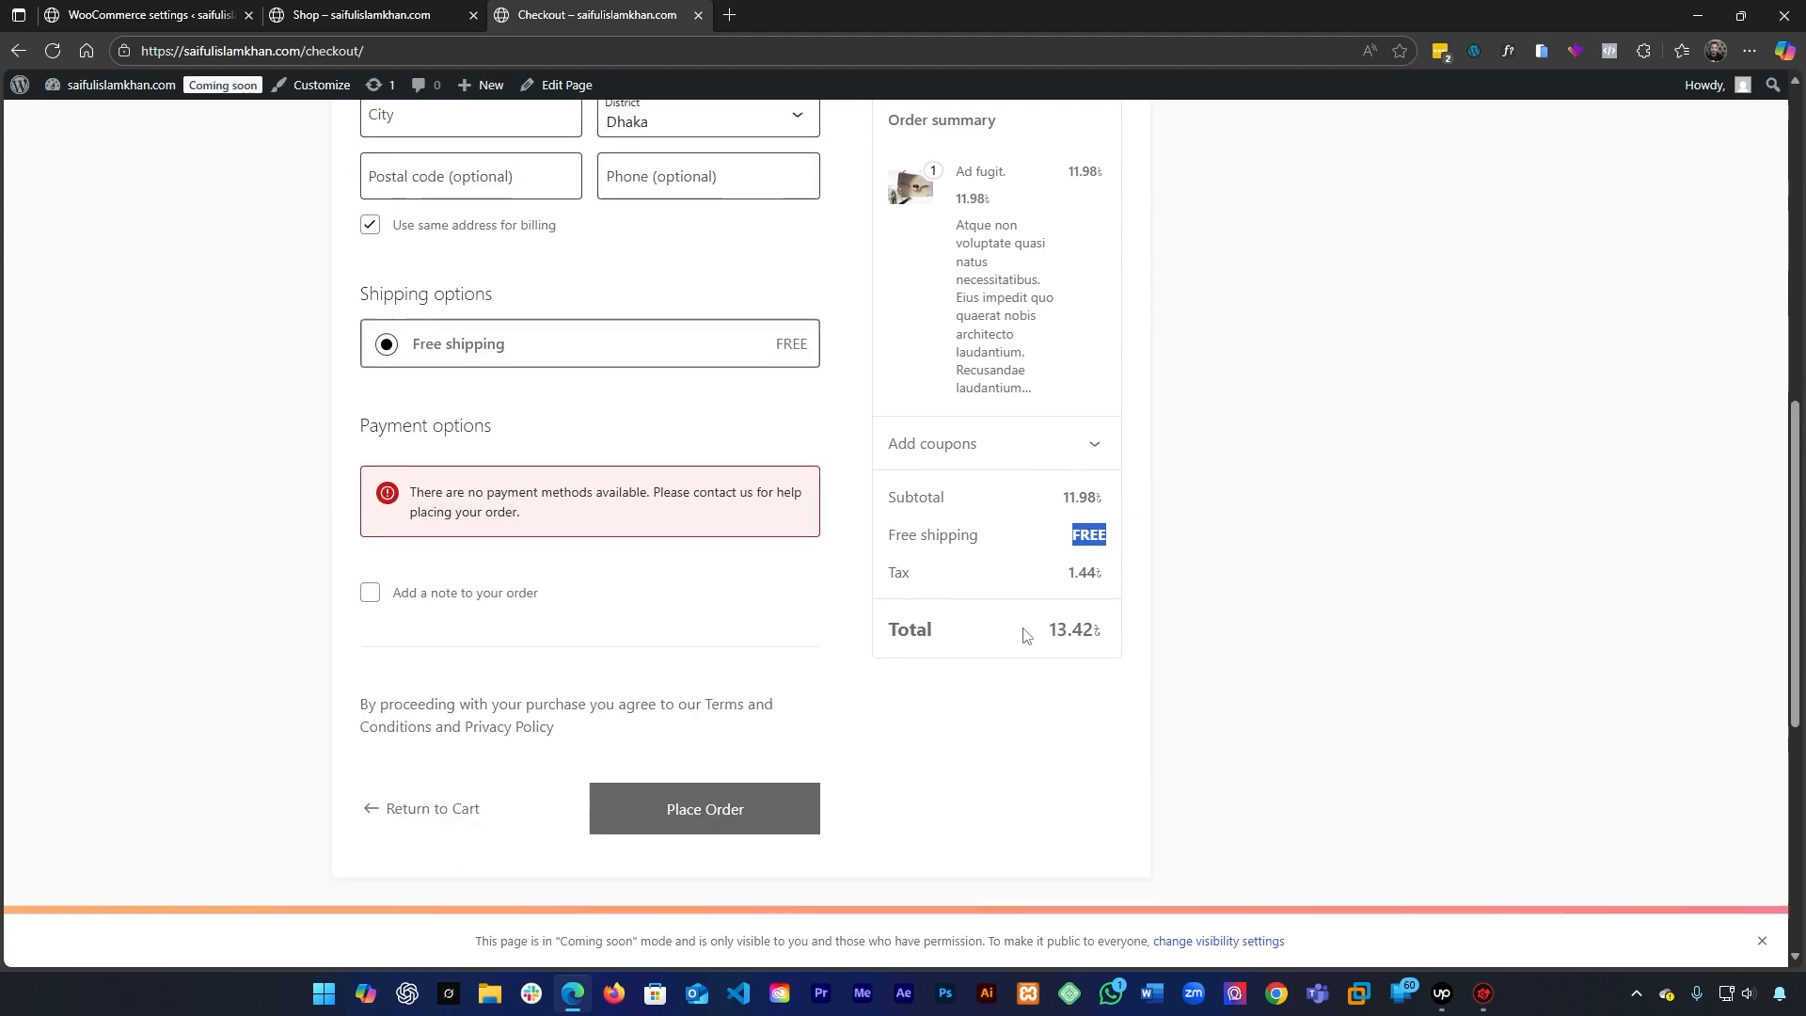
Open the Inside Dhaka zone in the WooCommerce shipping settings and delete its Free shipping method
{"action": "left_click", "coordinate": [141, 15]}
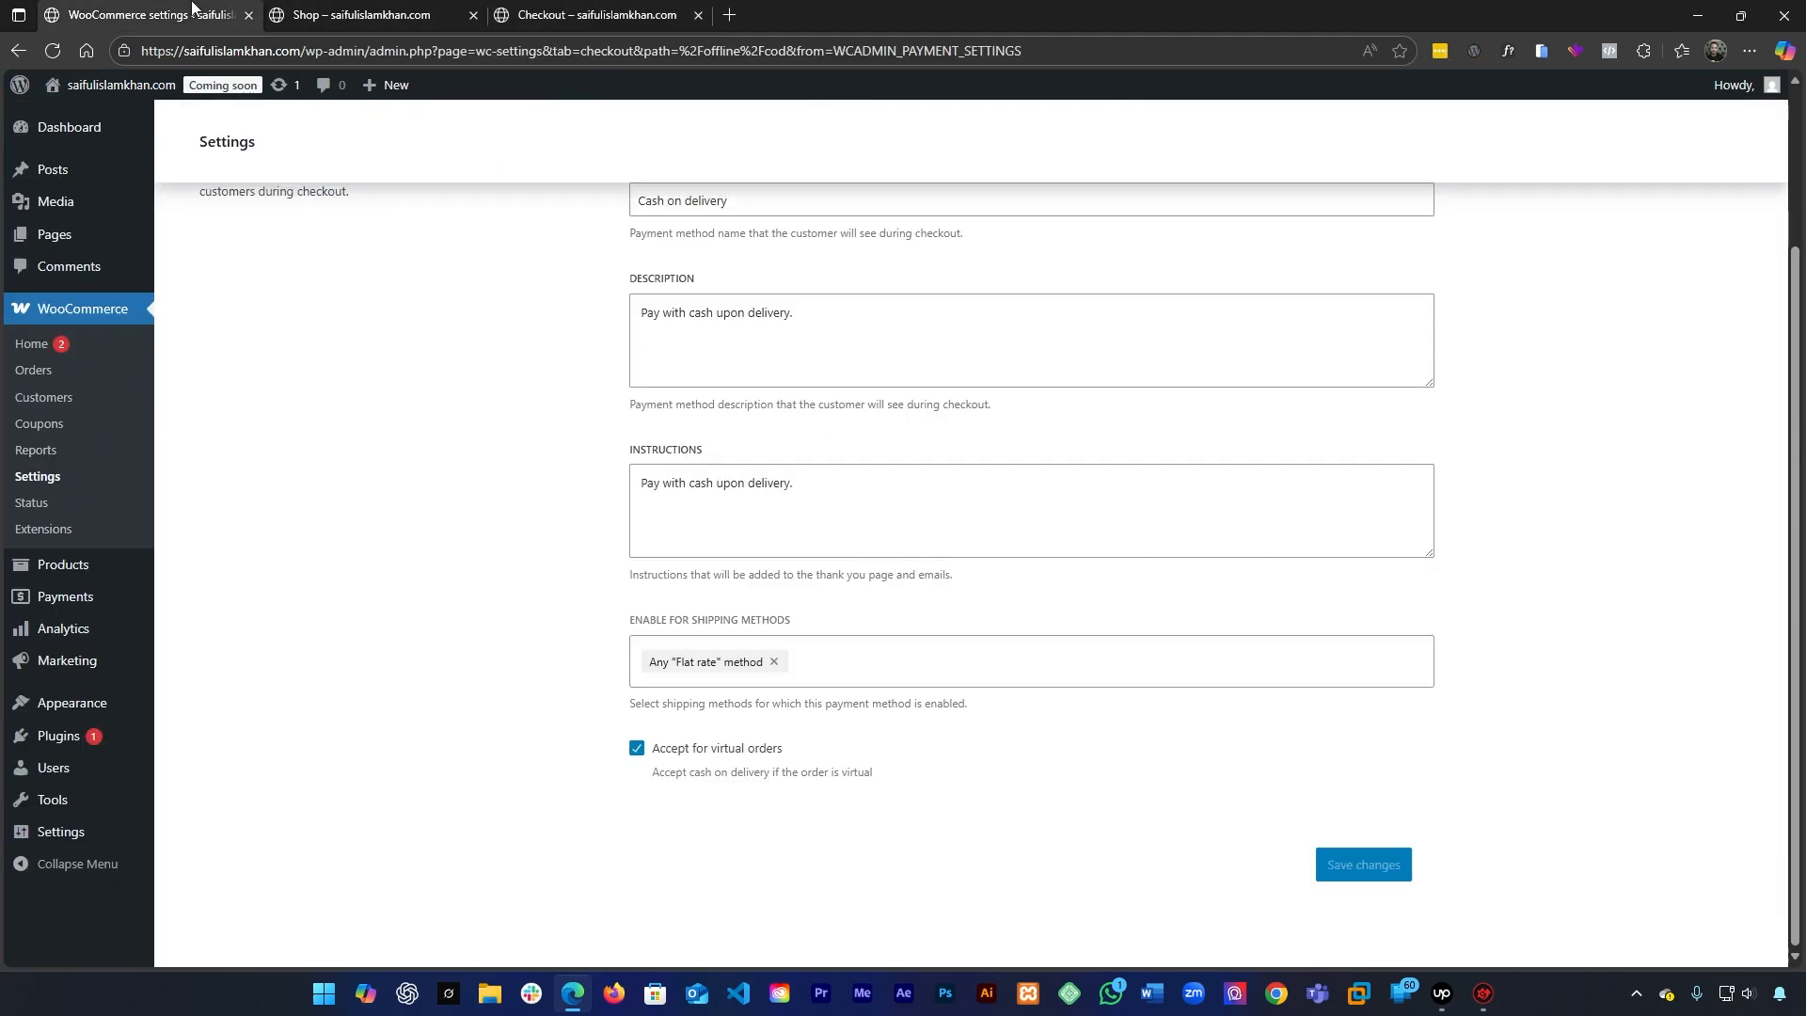
{"action": "scroll", "coordinate": [512, 560], "scroll_direction": "up", "scroll_amount": 2}
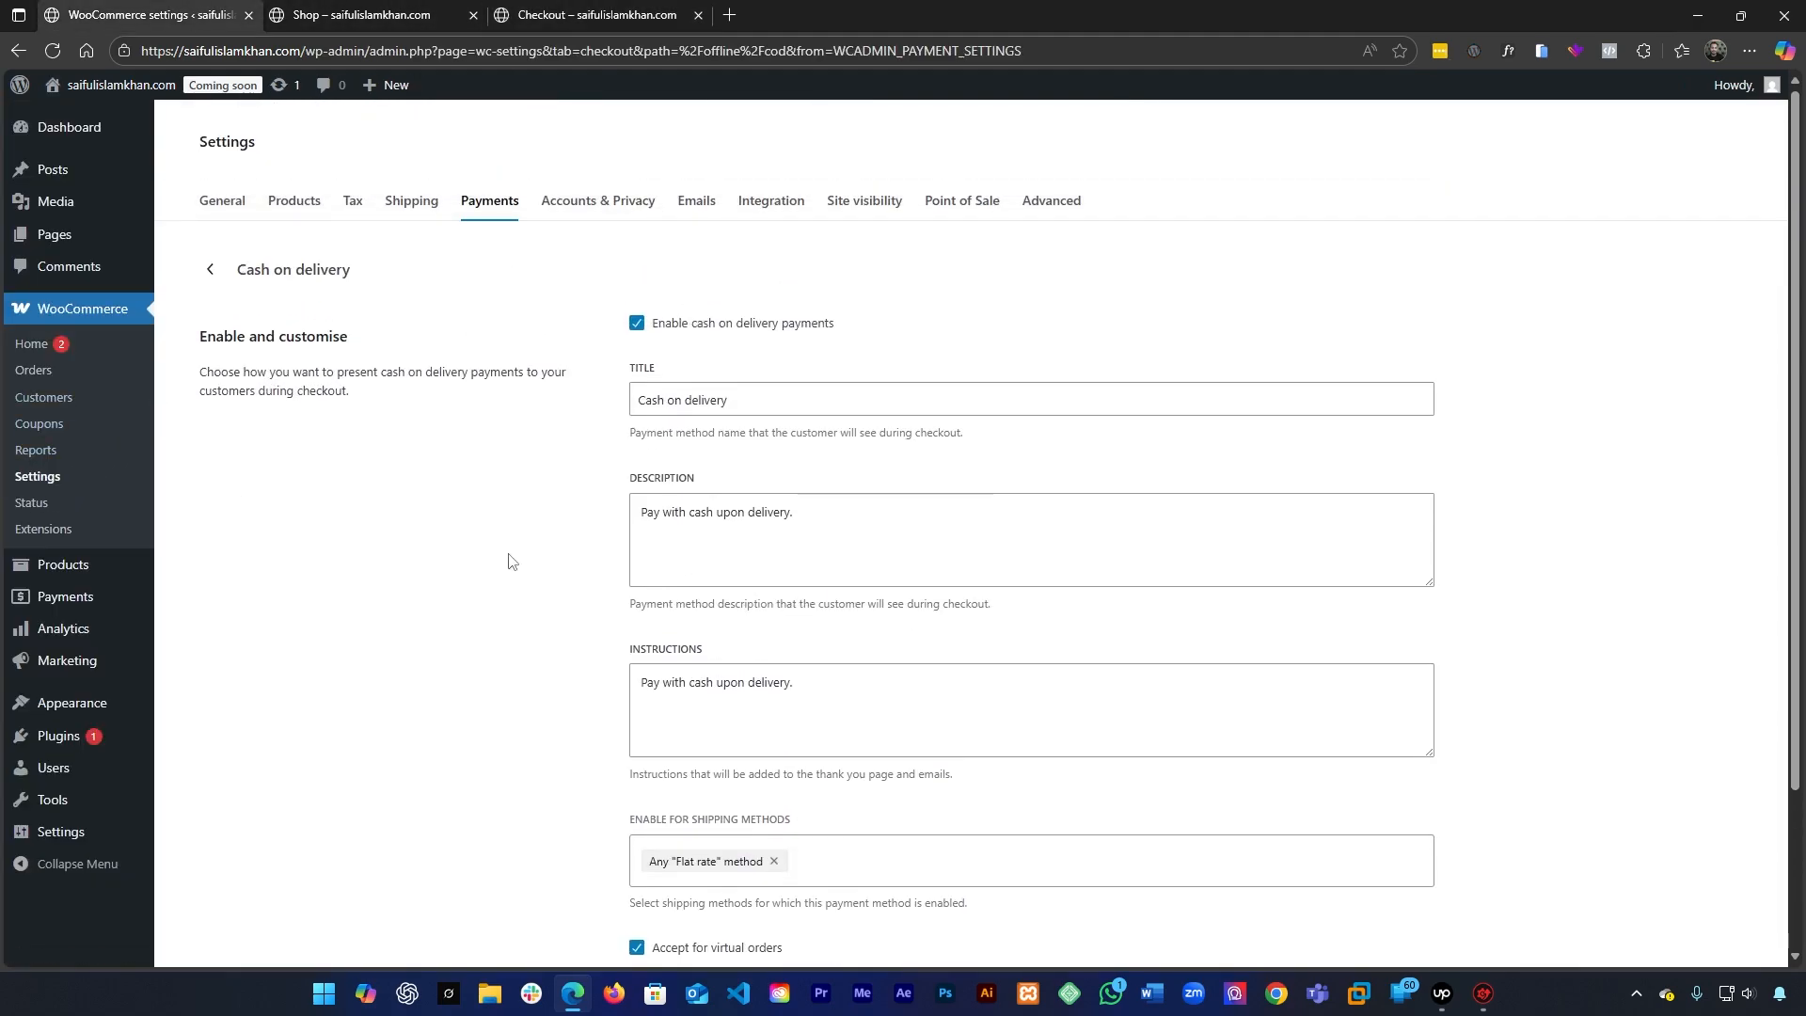
{"action": "middle_click", "coordinate": [404, 204]}
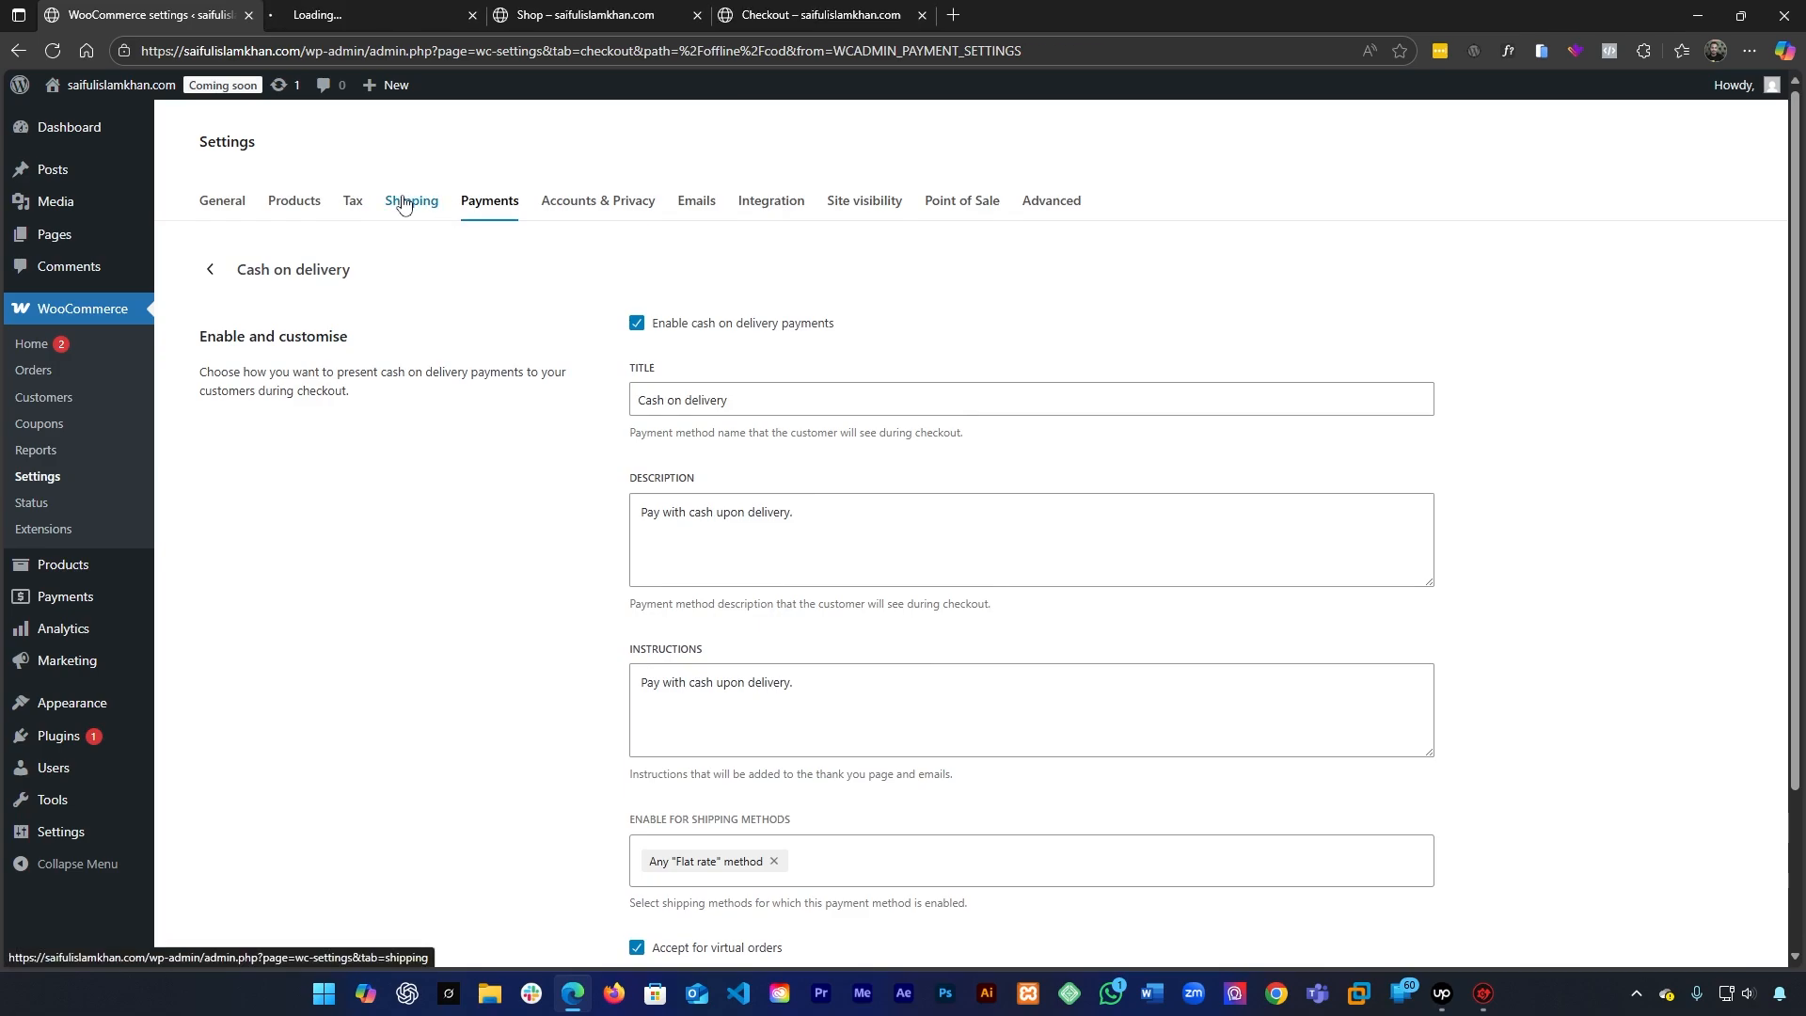
{"action": "left_click", "coordinate": [376, 15]}
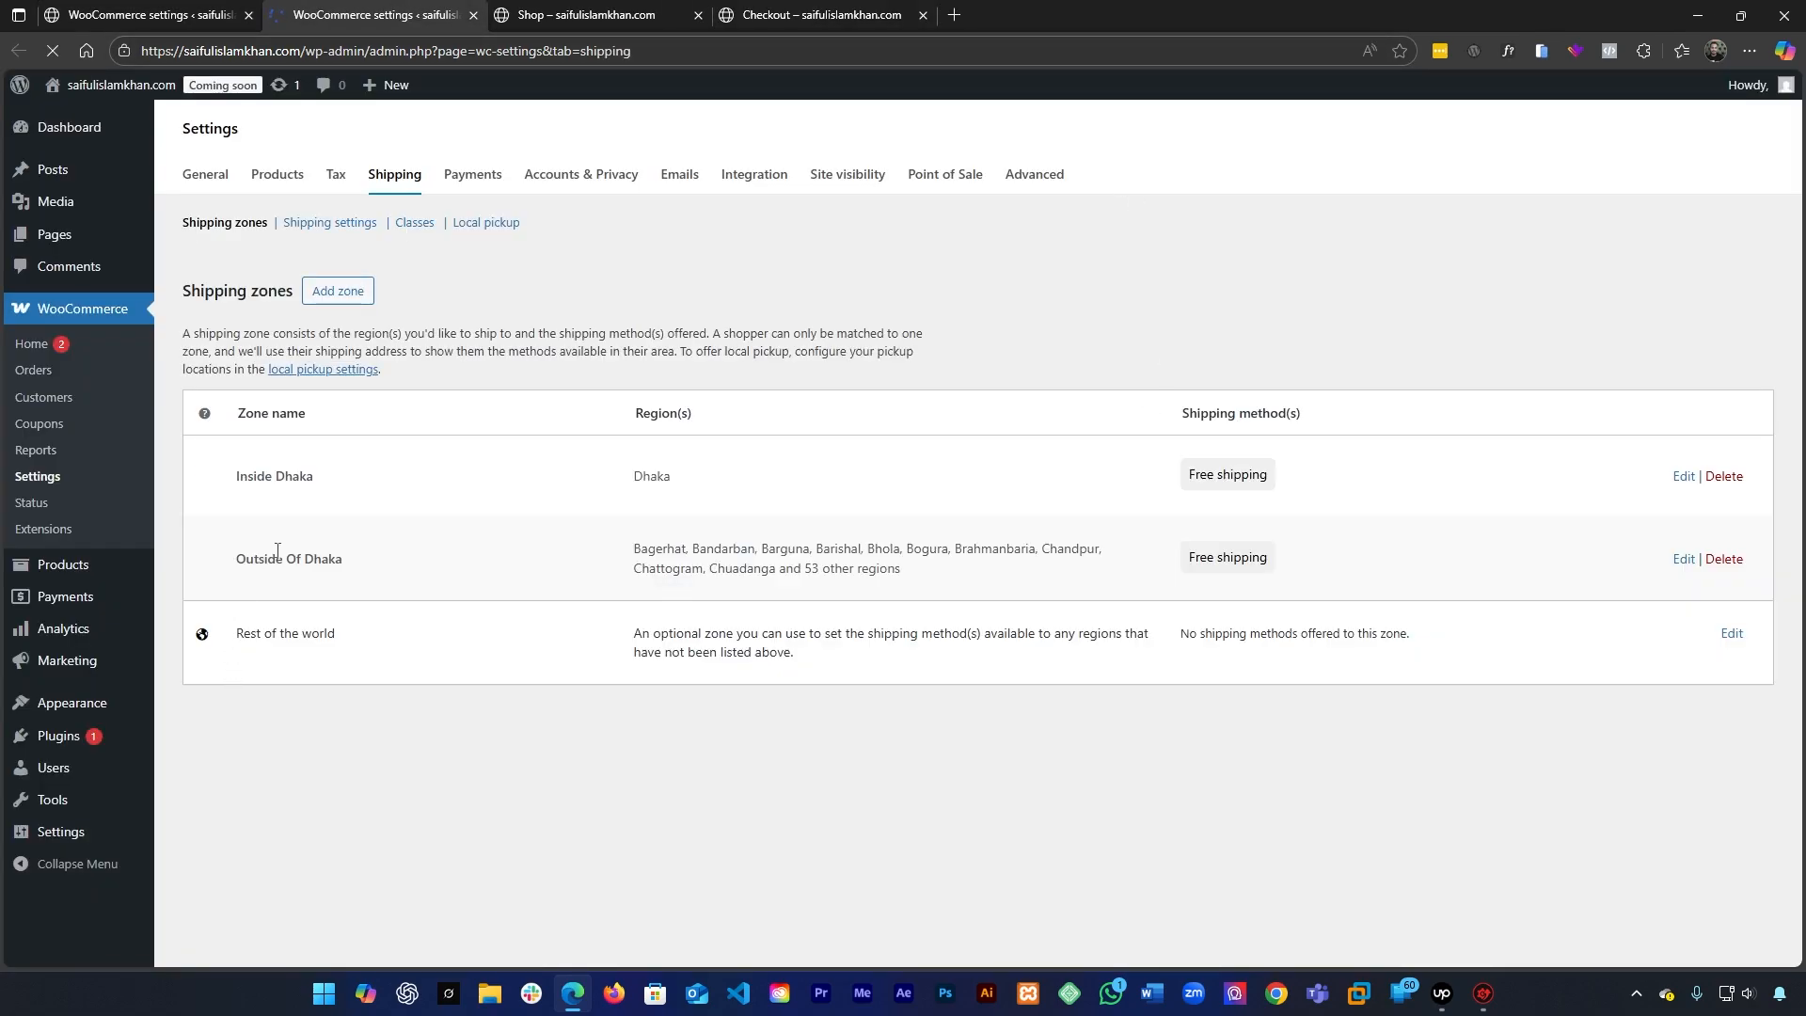
{"action": "left_click", "coordinate": [1681, 478]}
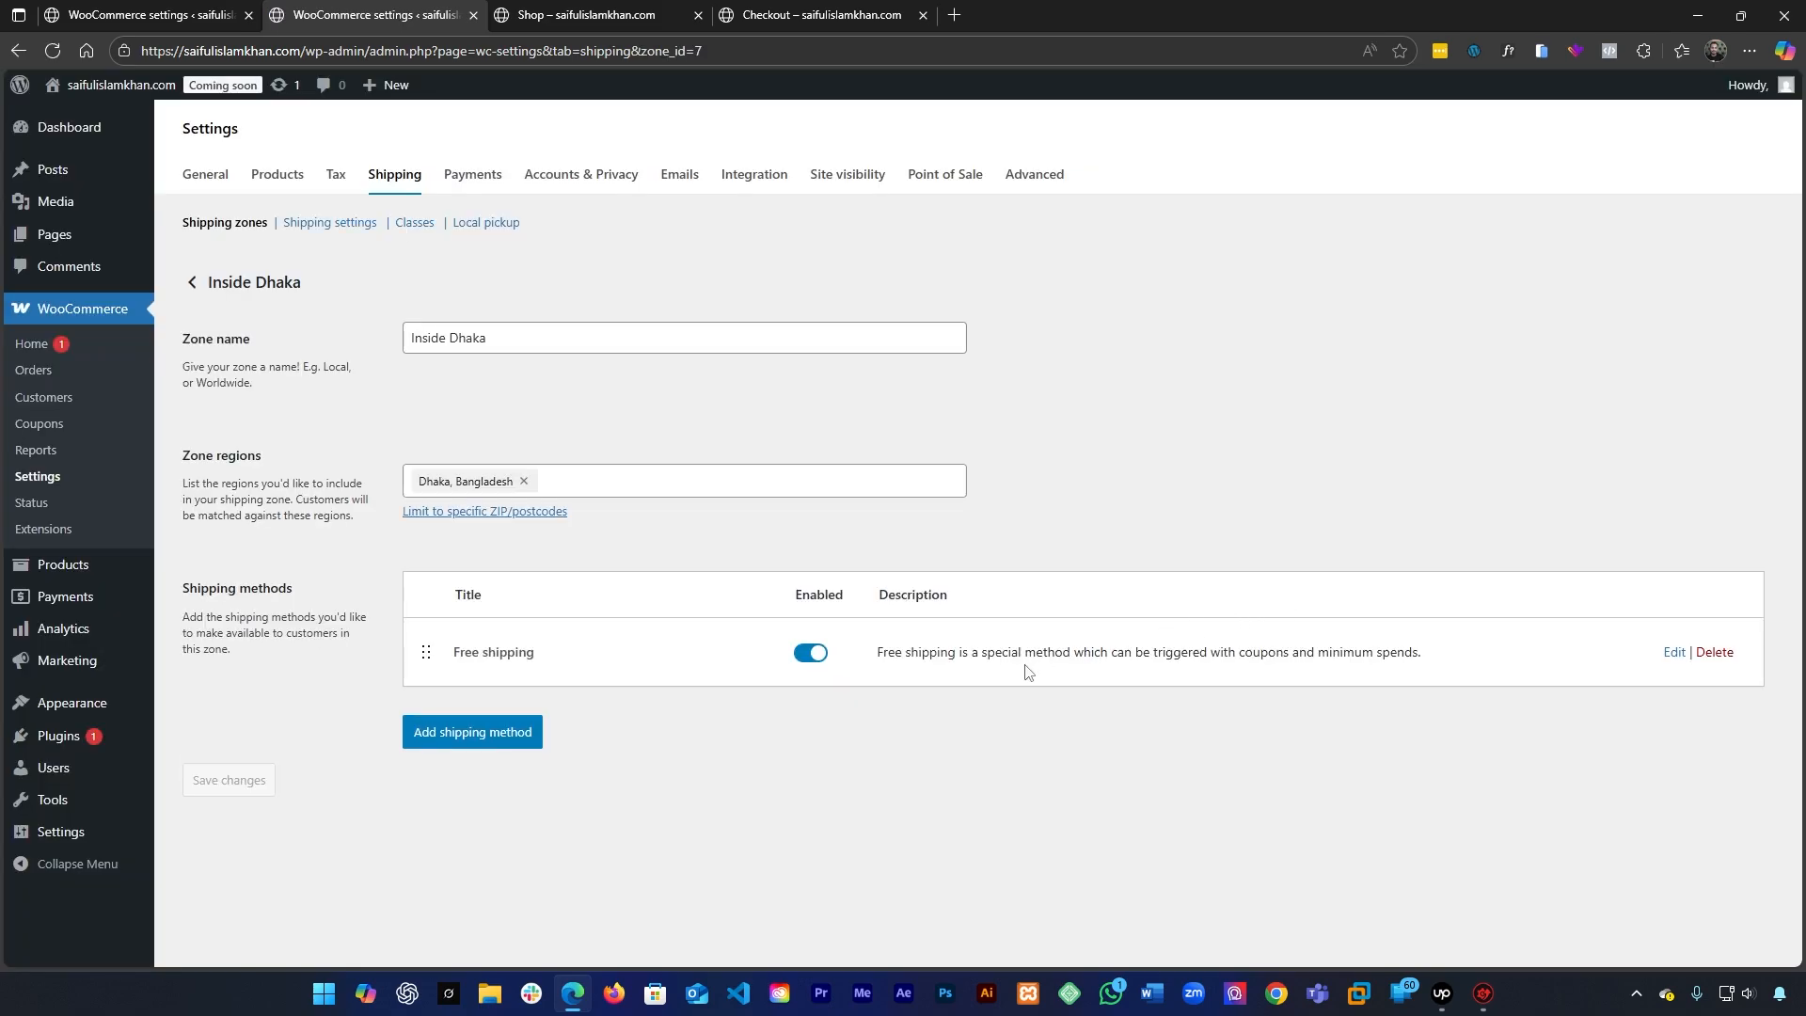
{"action": "left_click", "coordinate": [1715, 657]}
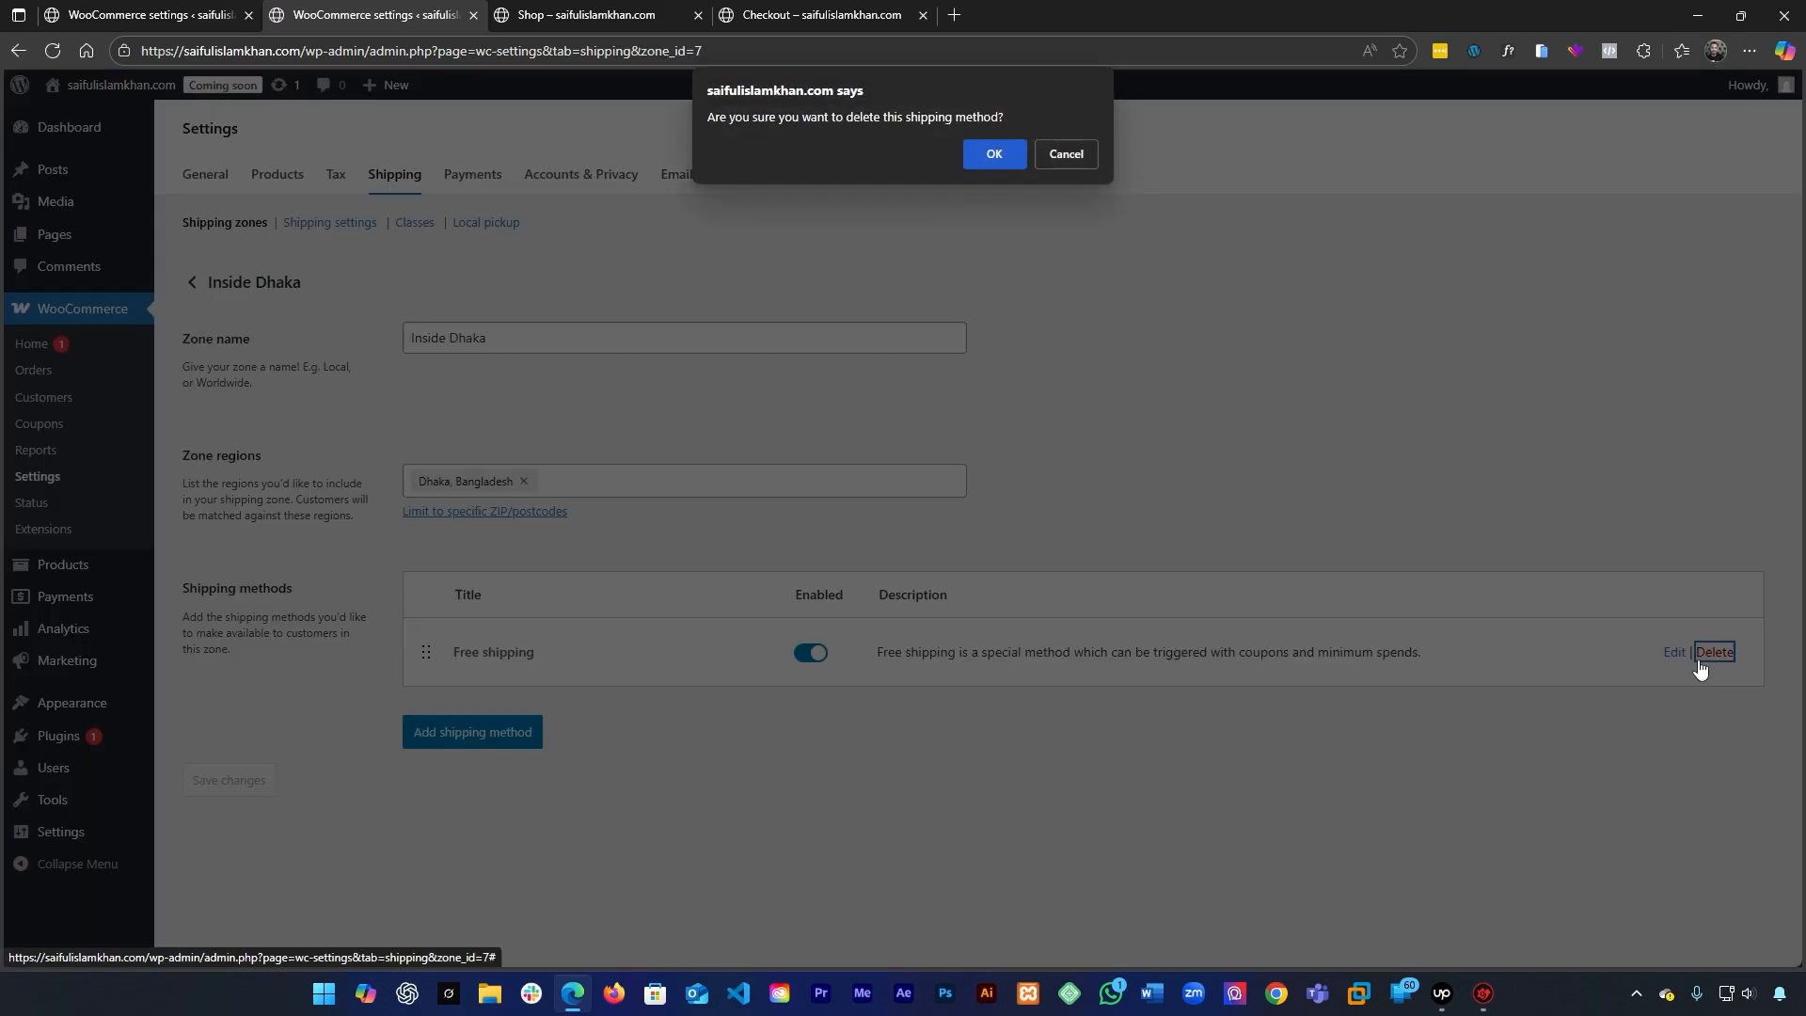
{"action": "left_click", "coordinate": [994, 157]}
Add a Flat rate shipping method with a cost of 200 to the Inside Dhaka zone and save it
{"action": "left_click", "coordinate": [499, 736]}
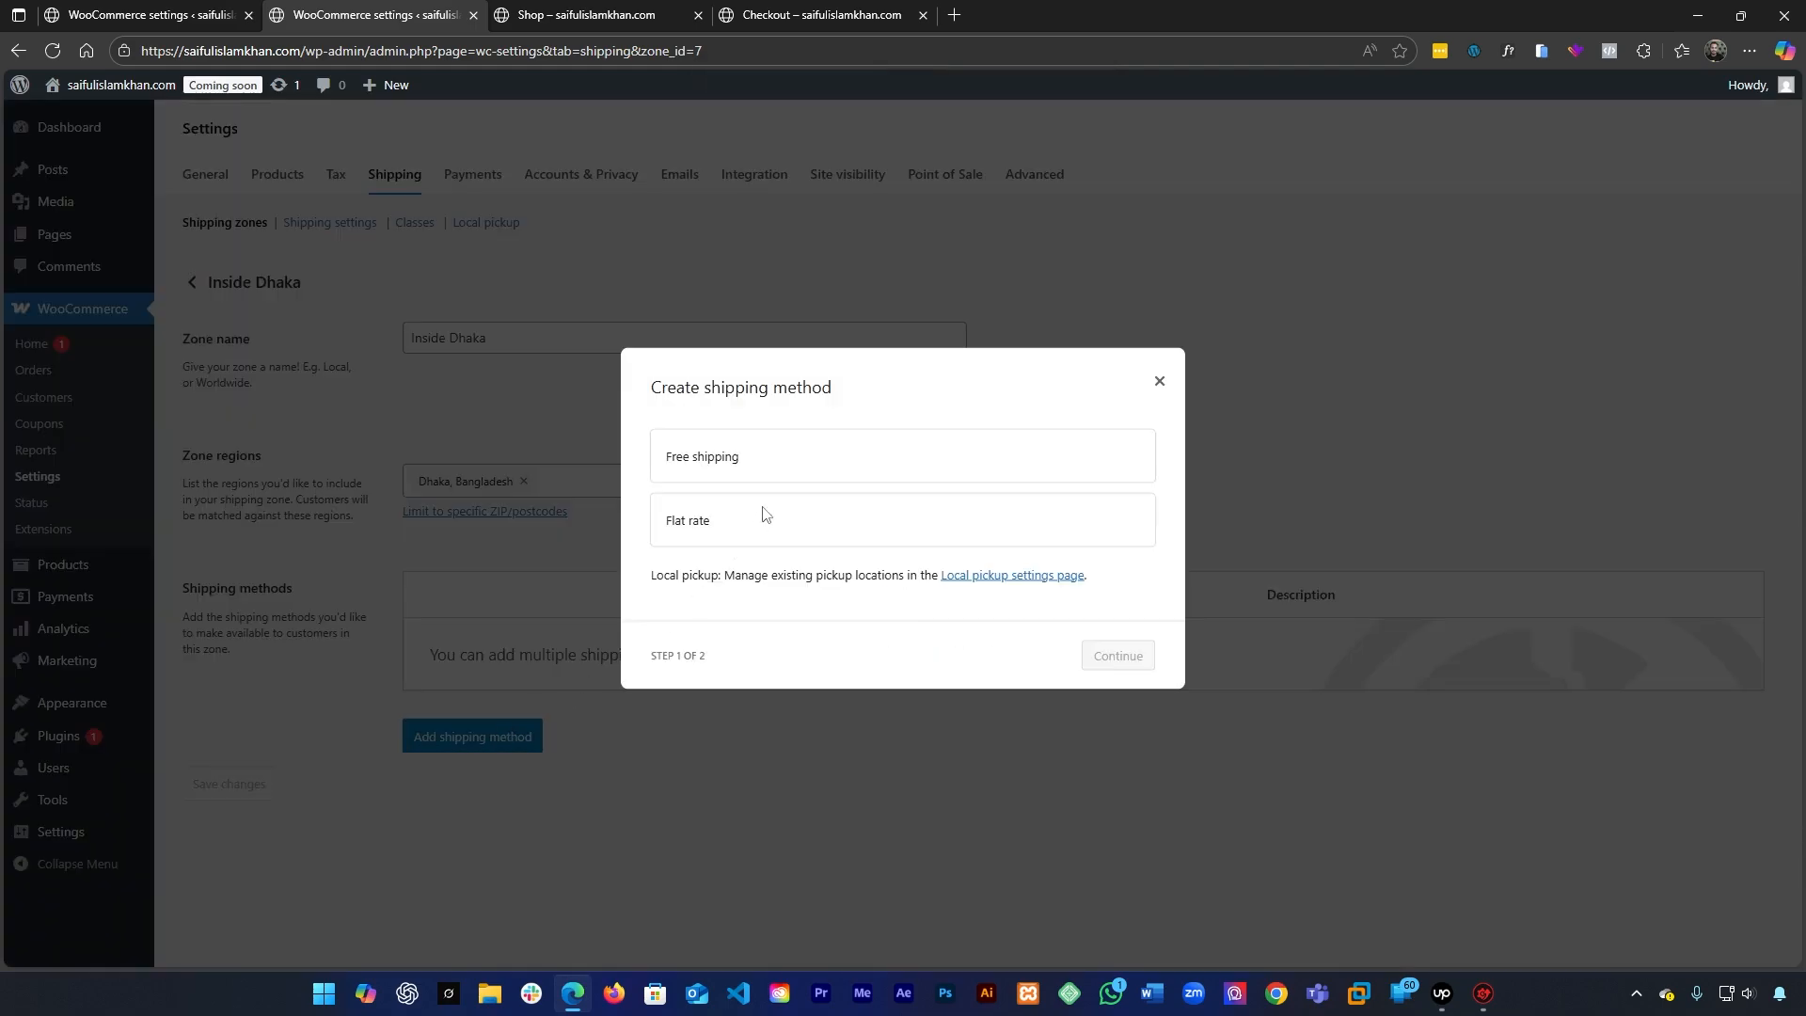
{"action": "left_click", "coordinate": [759, 527]}
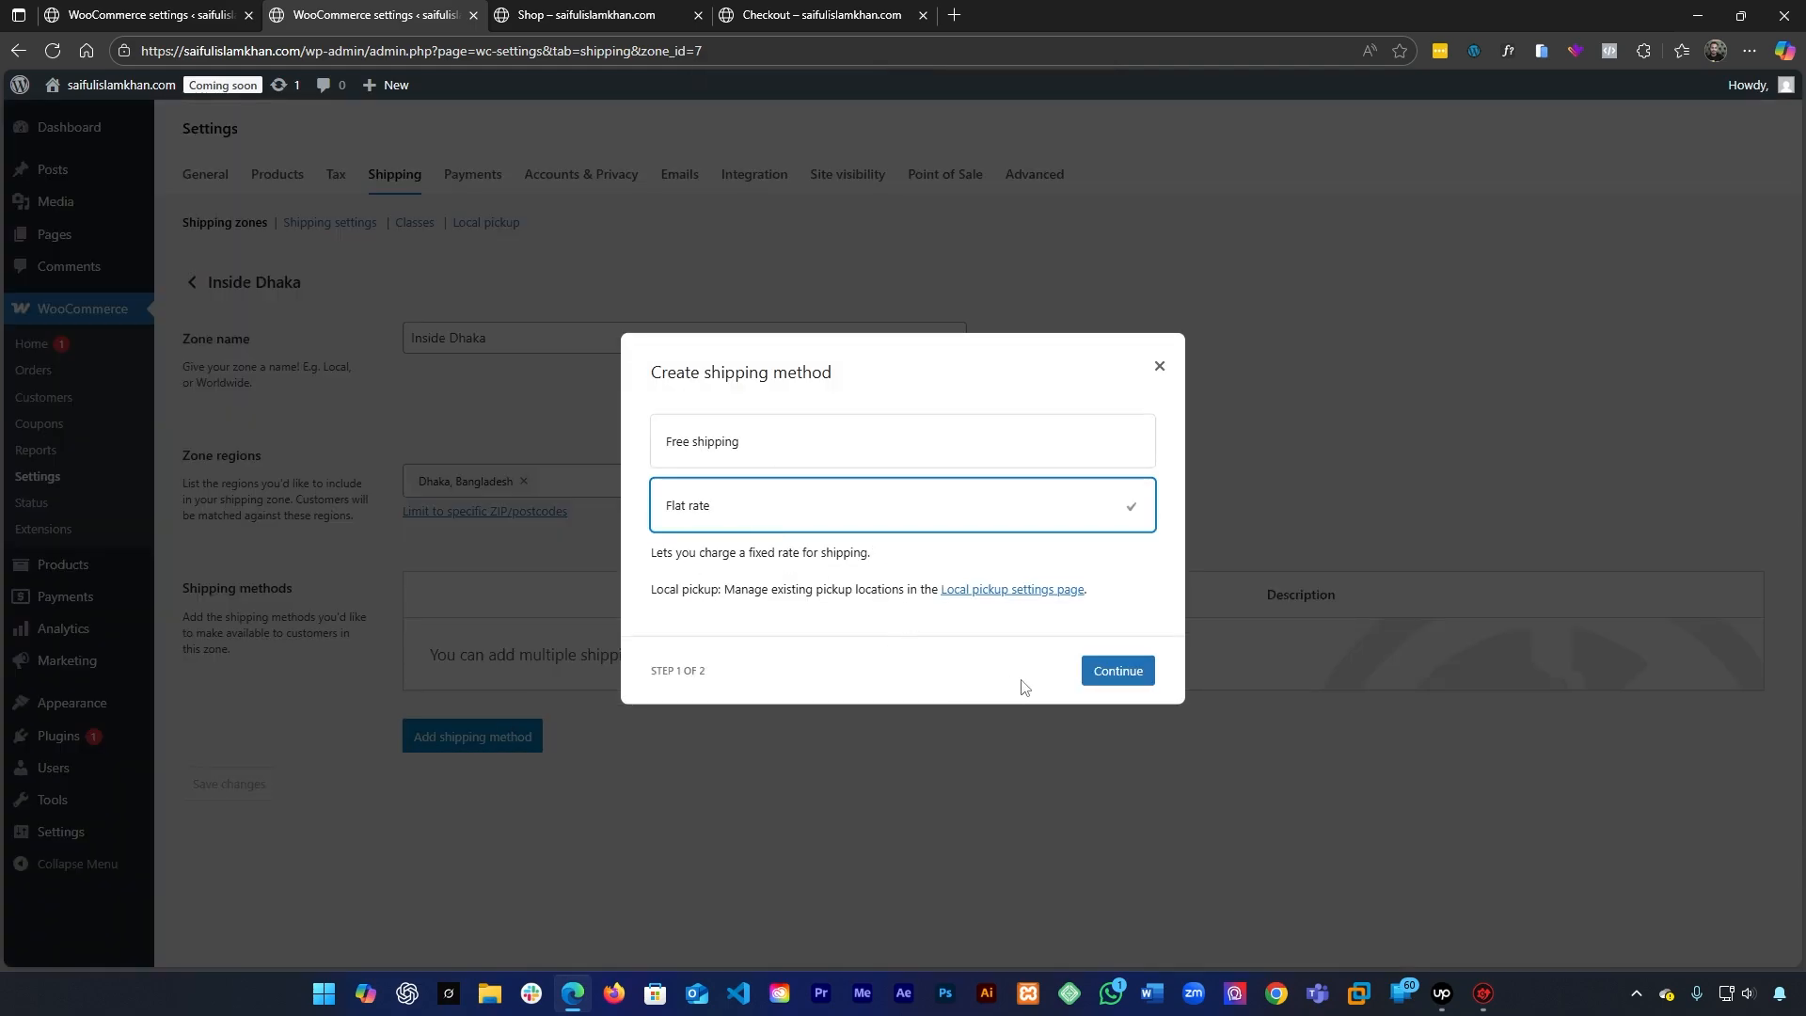
{"action": "left_click", "coordinate": [1089, 672]}
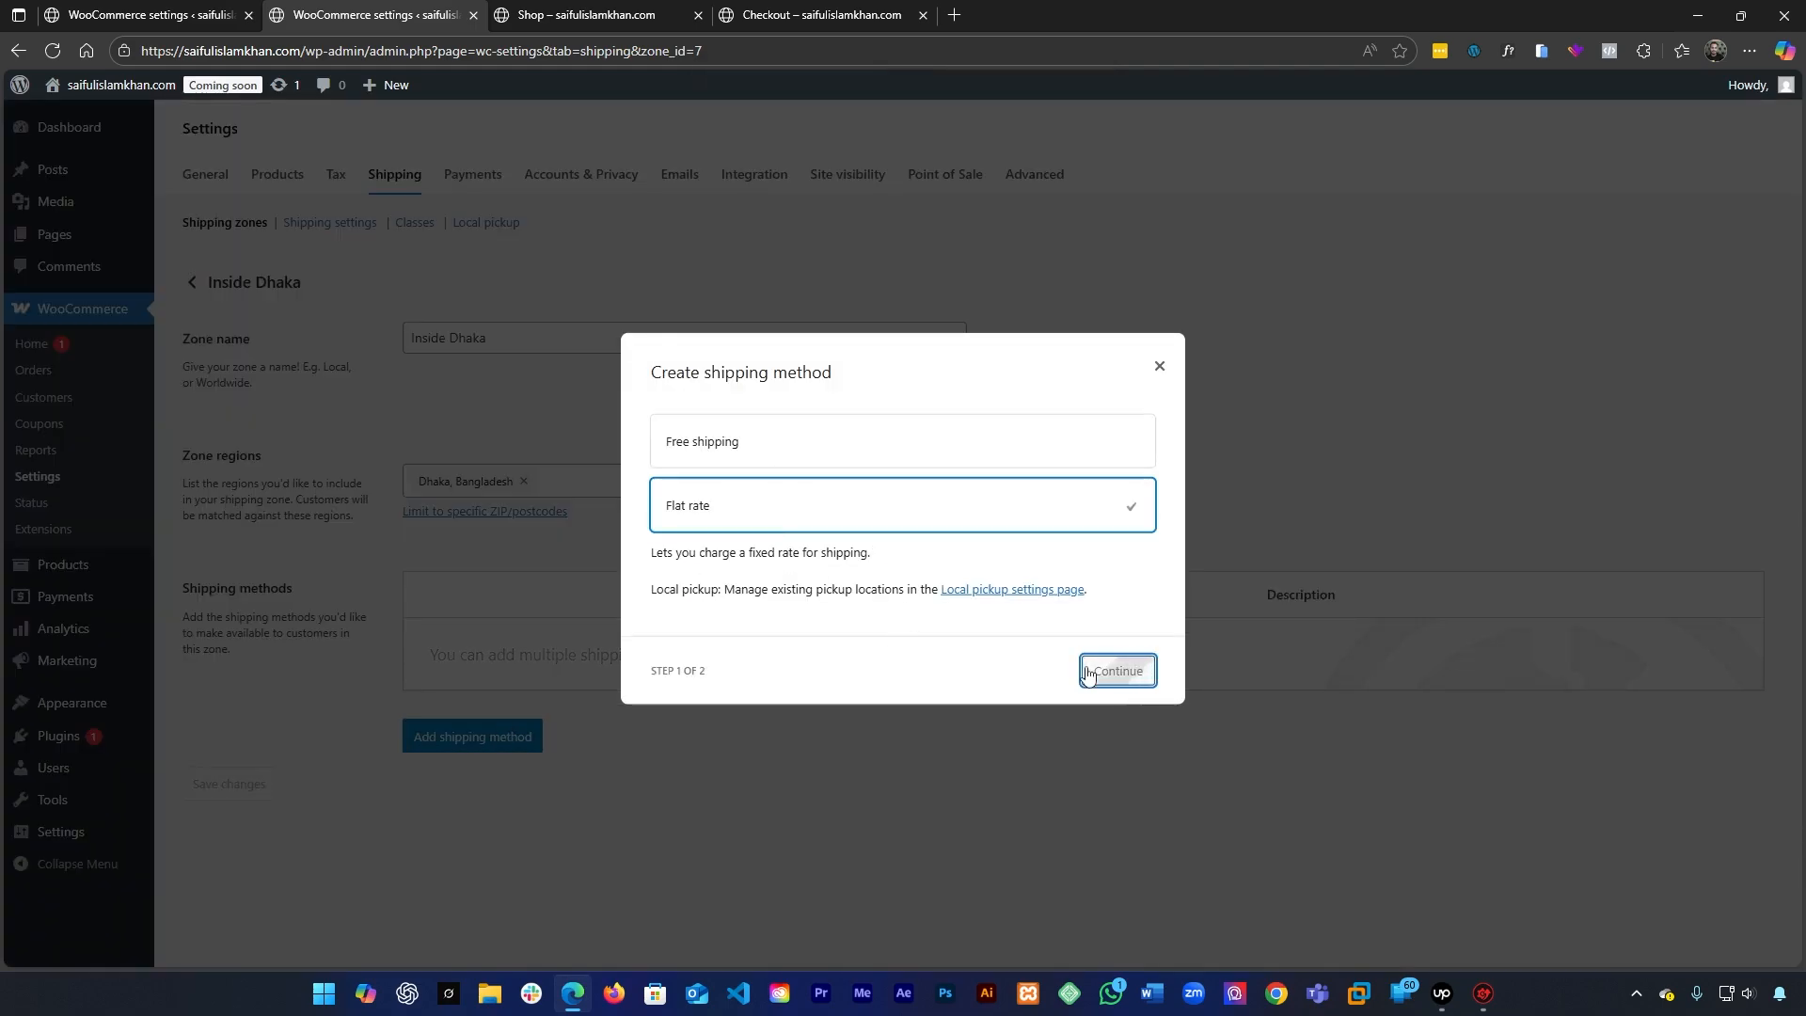
{"action": "double_click", "coordinate": [718, 440]}
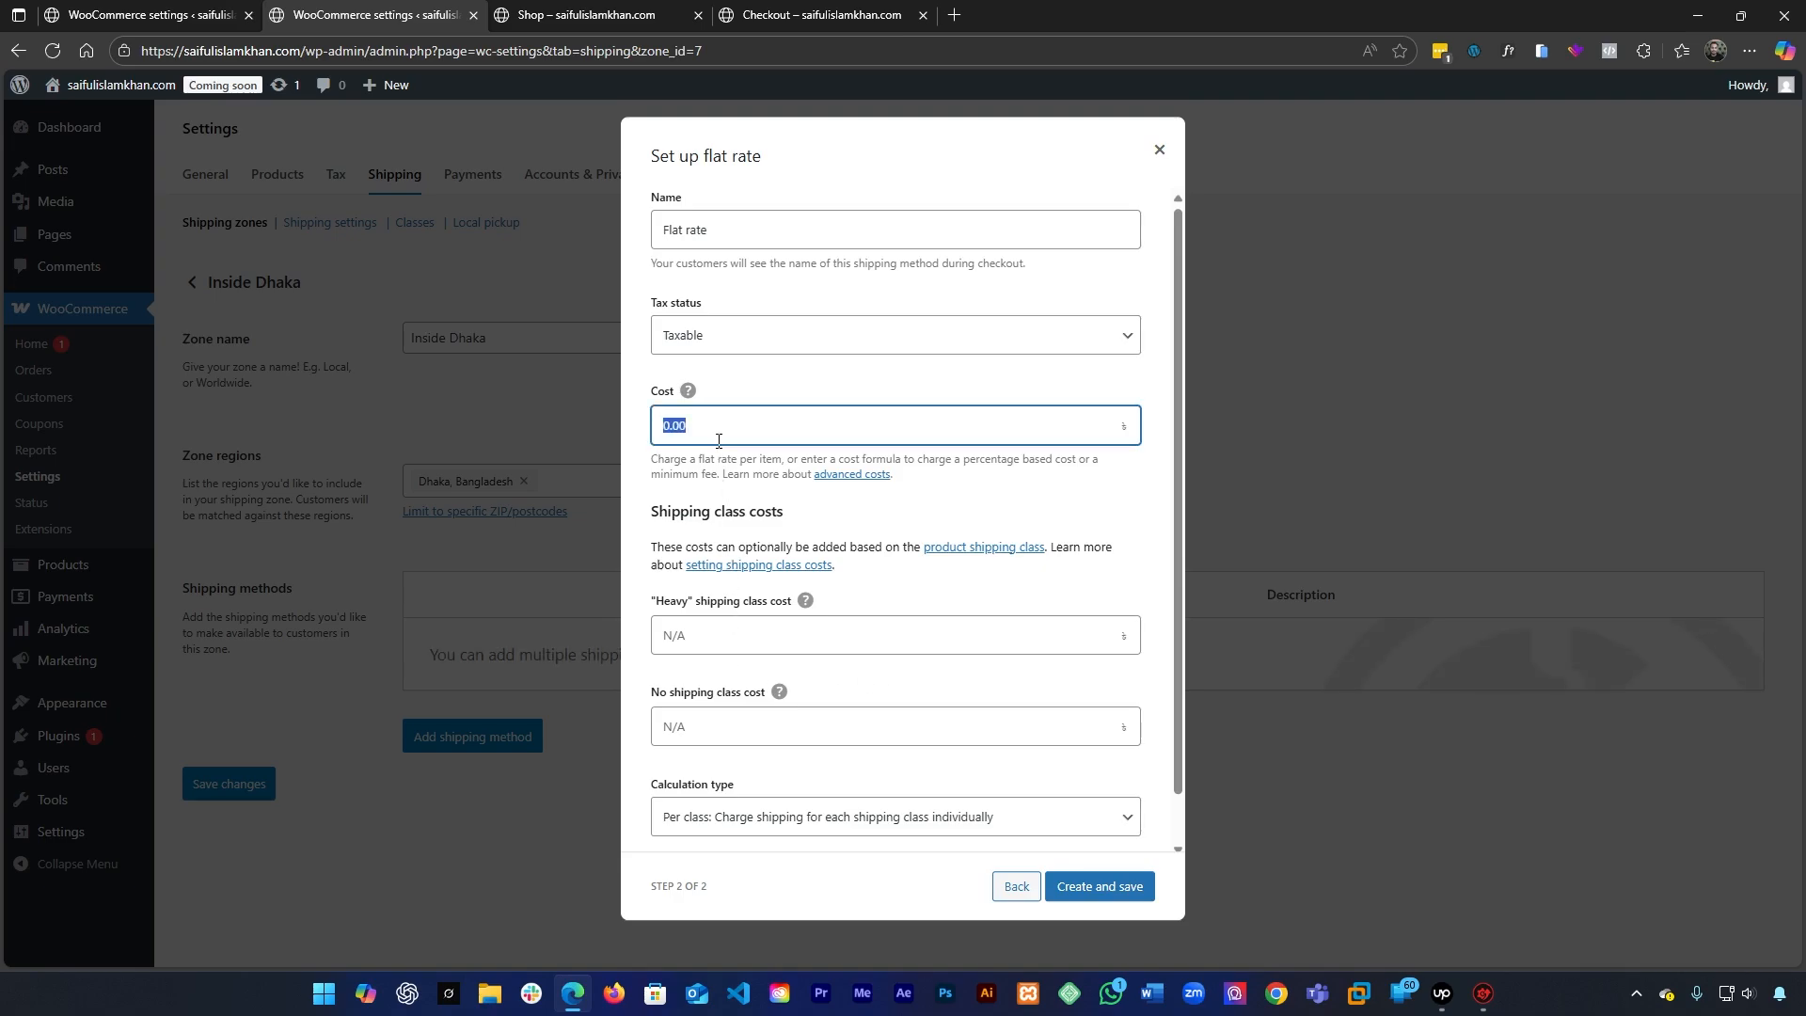
{"action": "type", "text": "200"}
{"action": "left_click", "coordinate": [1079, 882]}
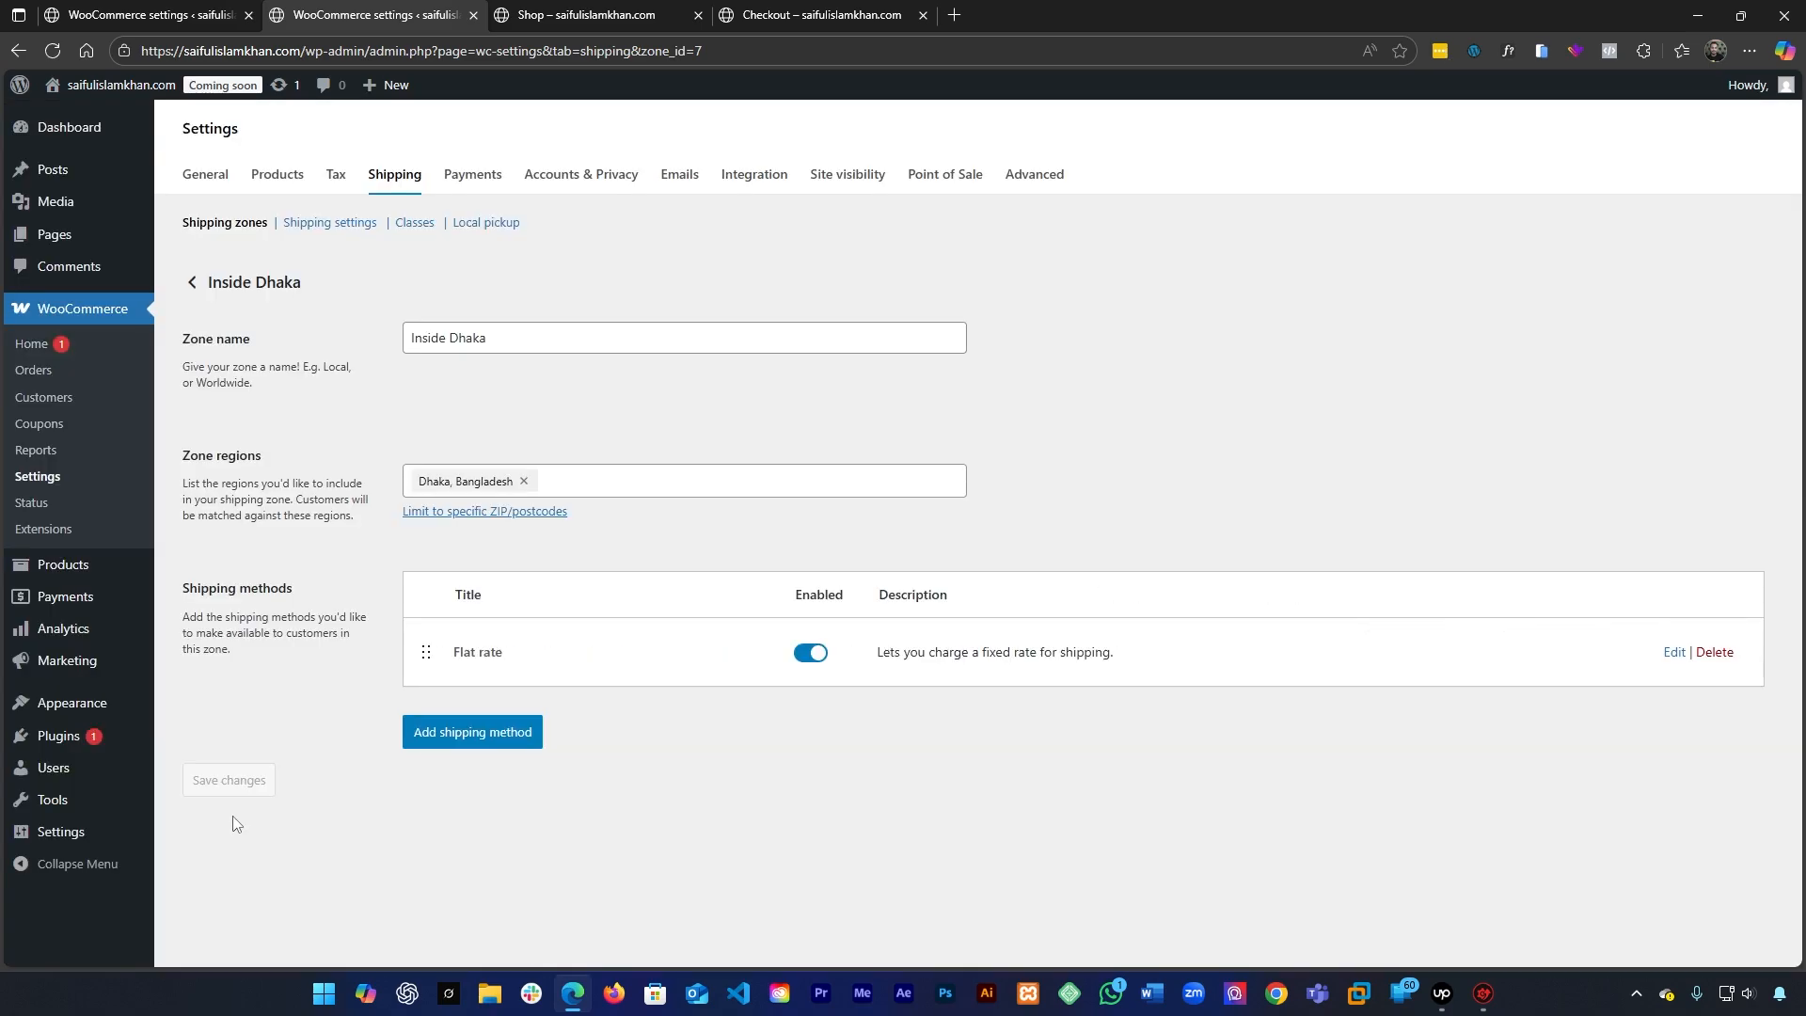
Reload the checkout page and check the payment options and Cash on delivery description with Flat rate shipping
{"action": "left_click", "coordinate": [593, 15]}
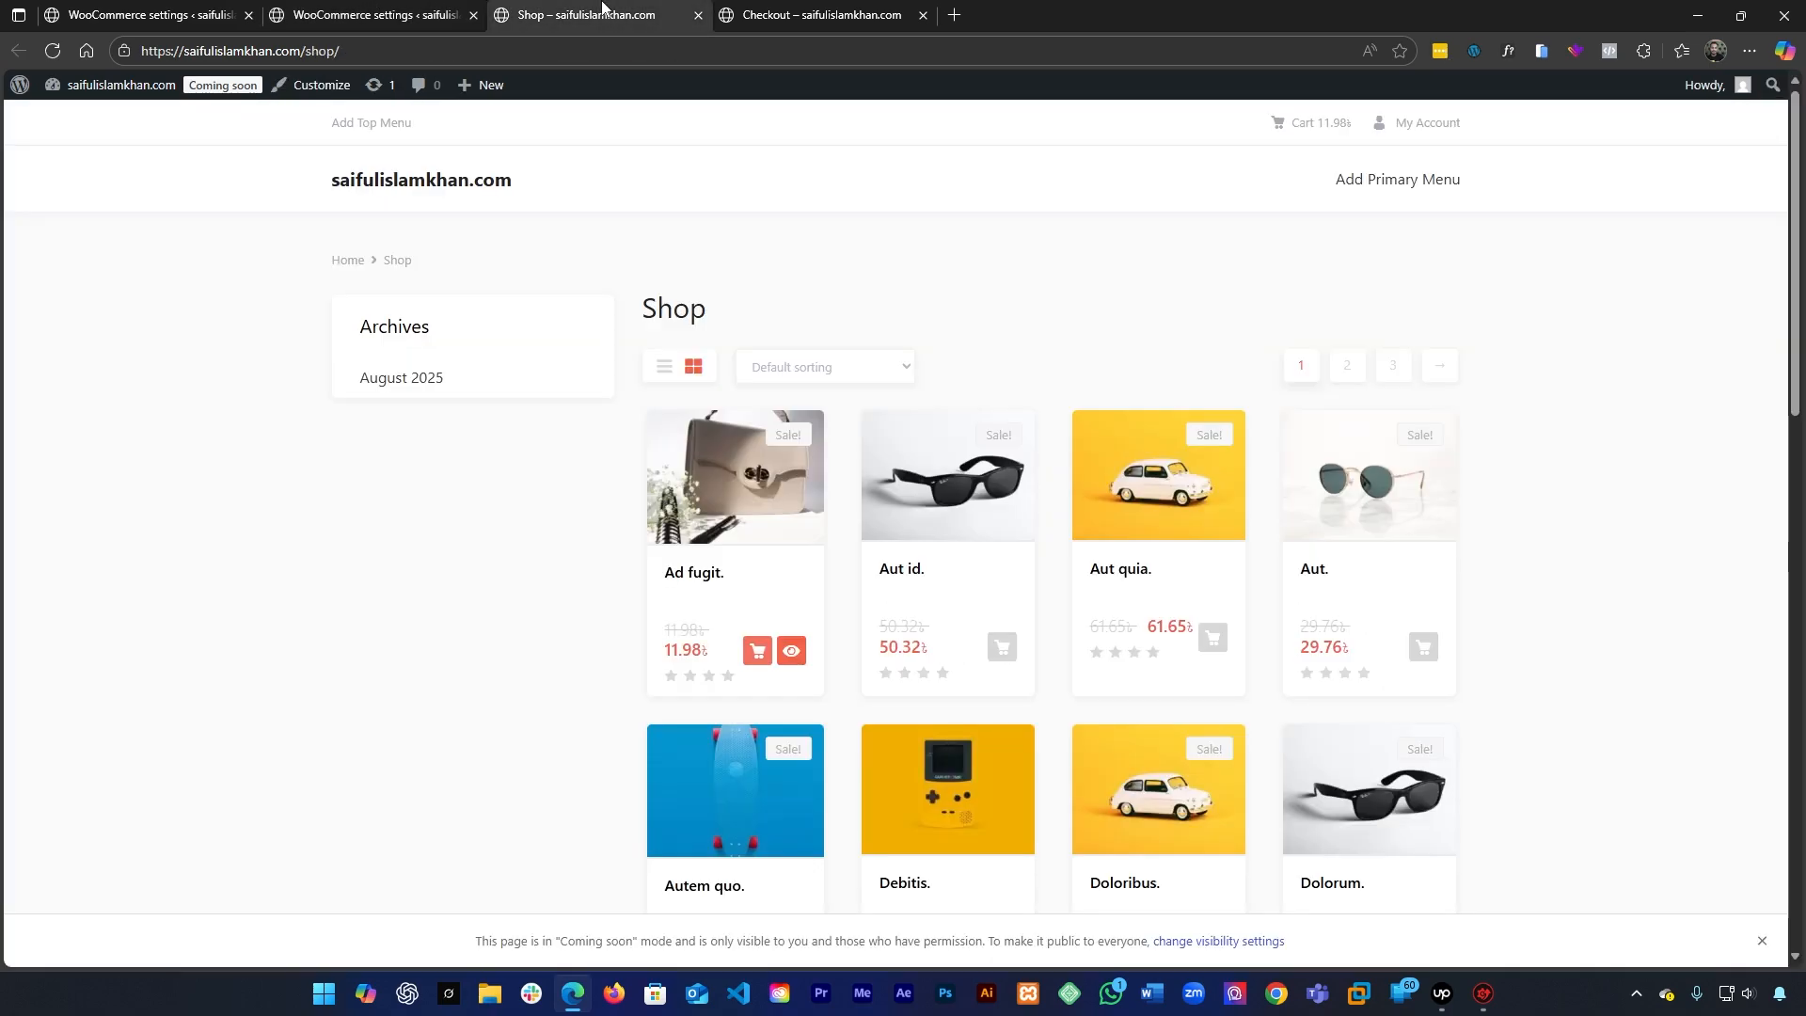
{"action": "left_click", "coordinate": [824, 12]}
{"action": "key", "text": "F5"}
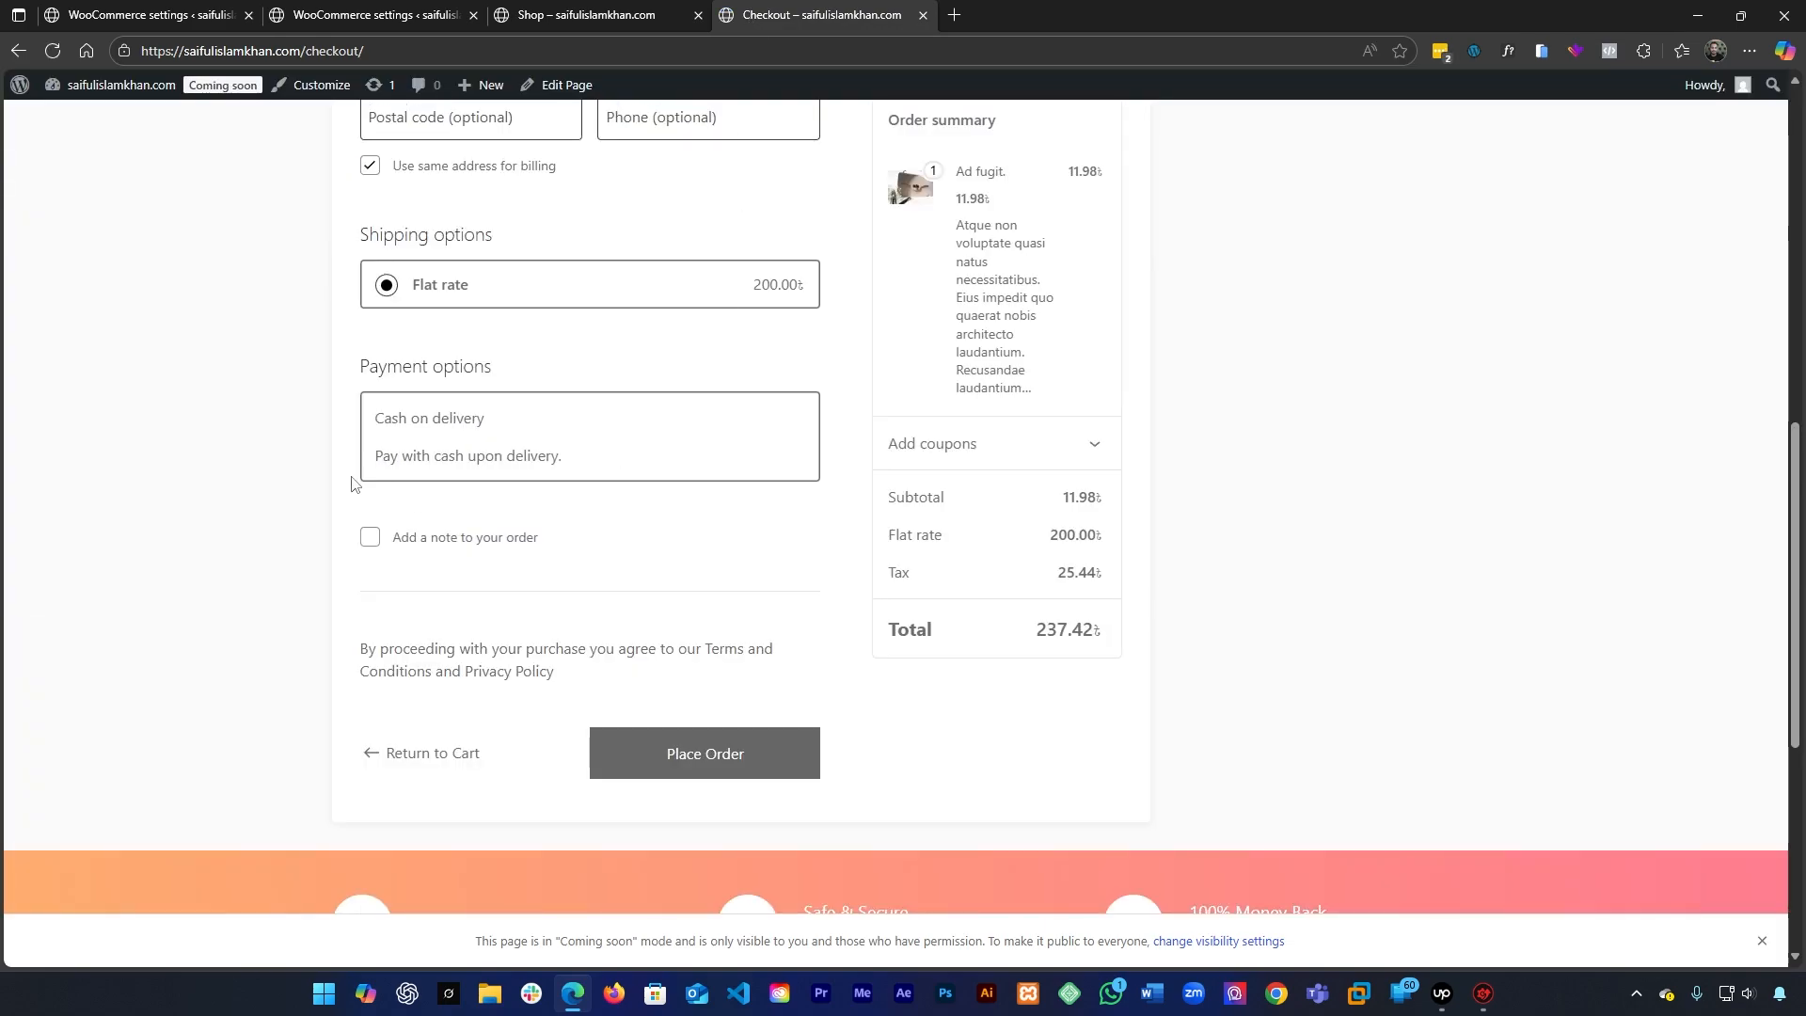
{"action": "left_click_drag", "start_coordinate": [351, 482], "coordinate": [584, 472]}
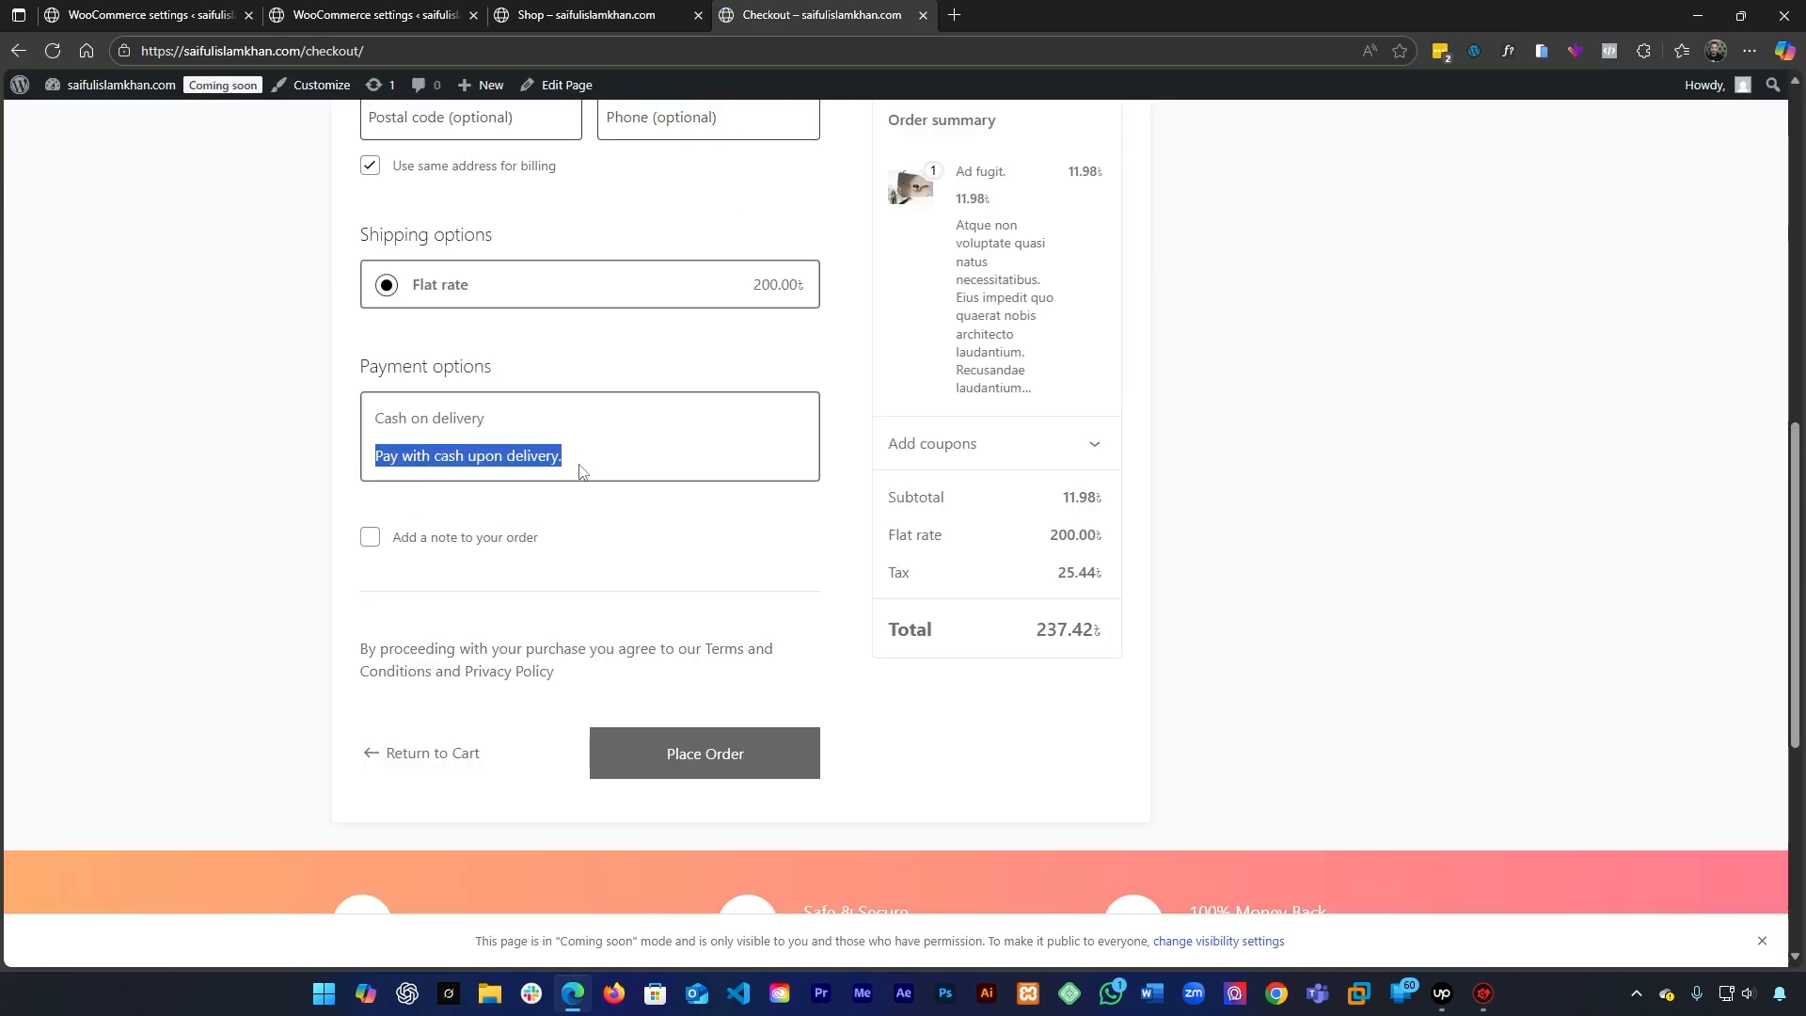
{"action": "left_click", "coordinate": [287, 488]}
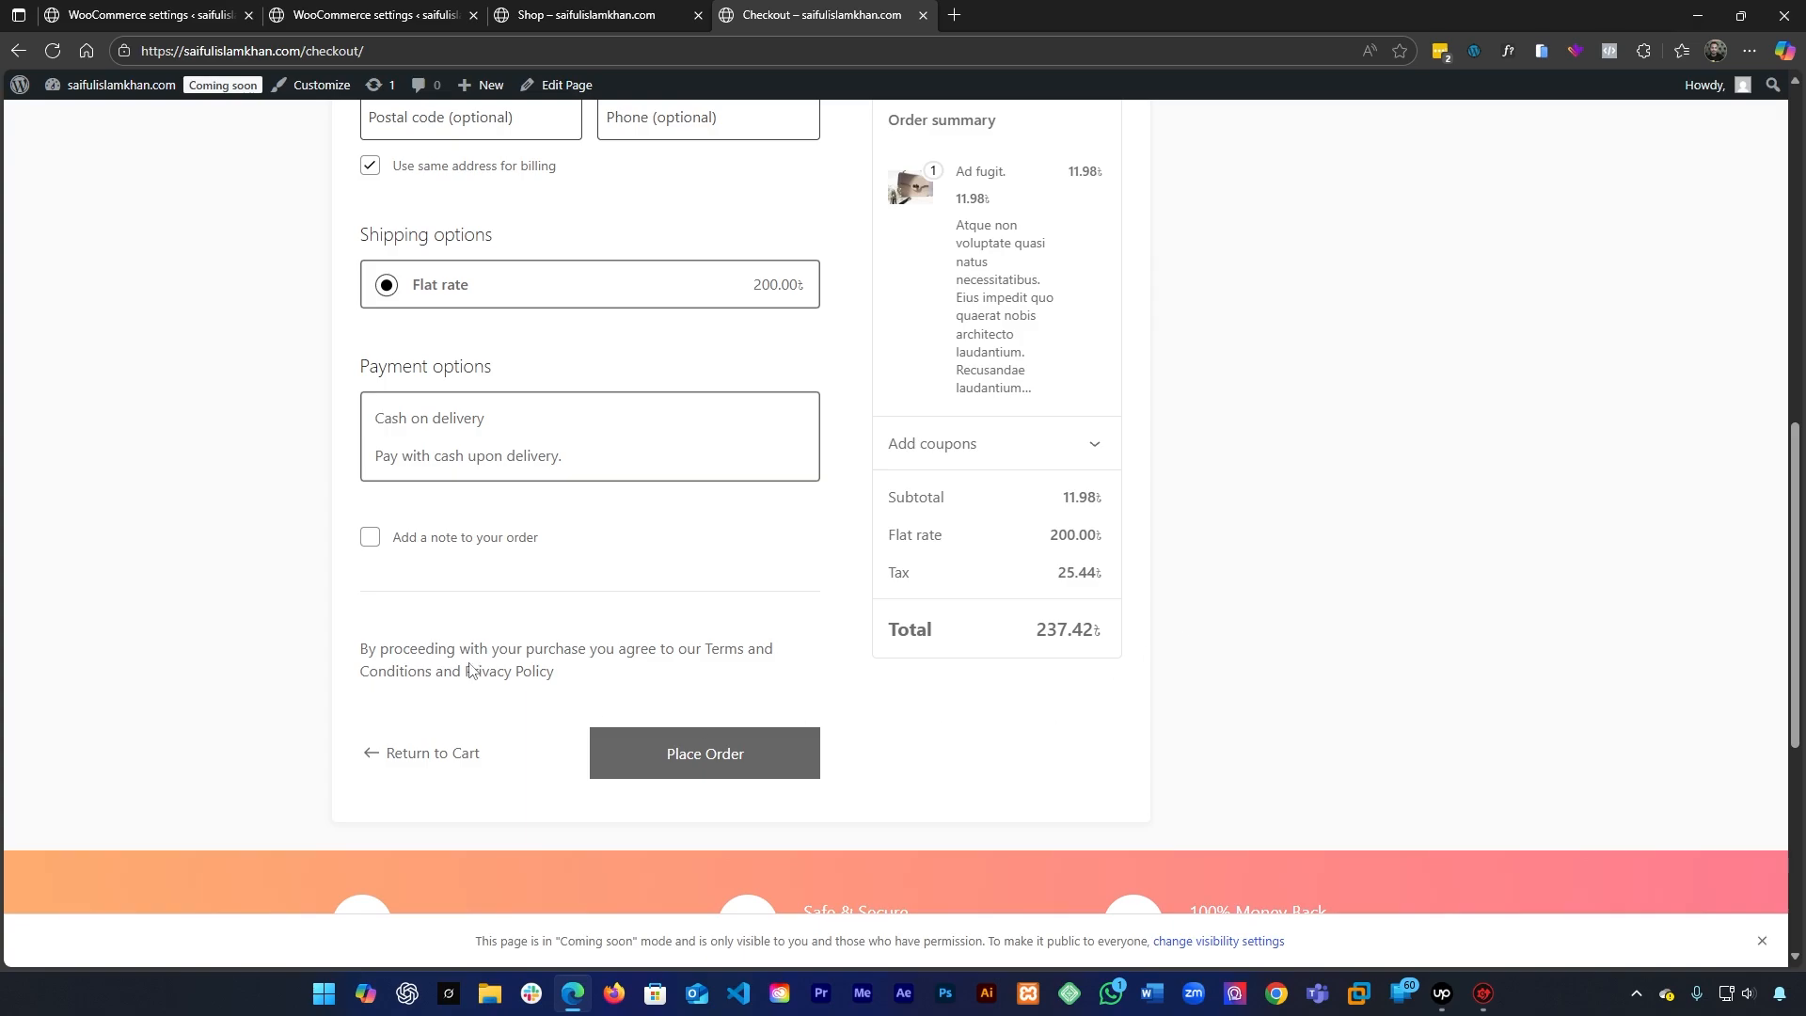
Enable Direct bank transfer among the offline payment methods in the WooCommerce payment settings
{"action": "scroll", "coordinate": [365, 519], "scroll_direction": "up", "scroll_amount": 2}
{"action": "left_click_drag", "start_coordinate": [406, 473], "coordinate": [624, 487]}
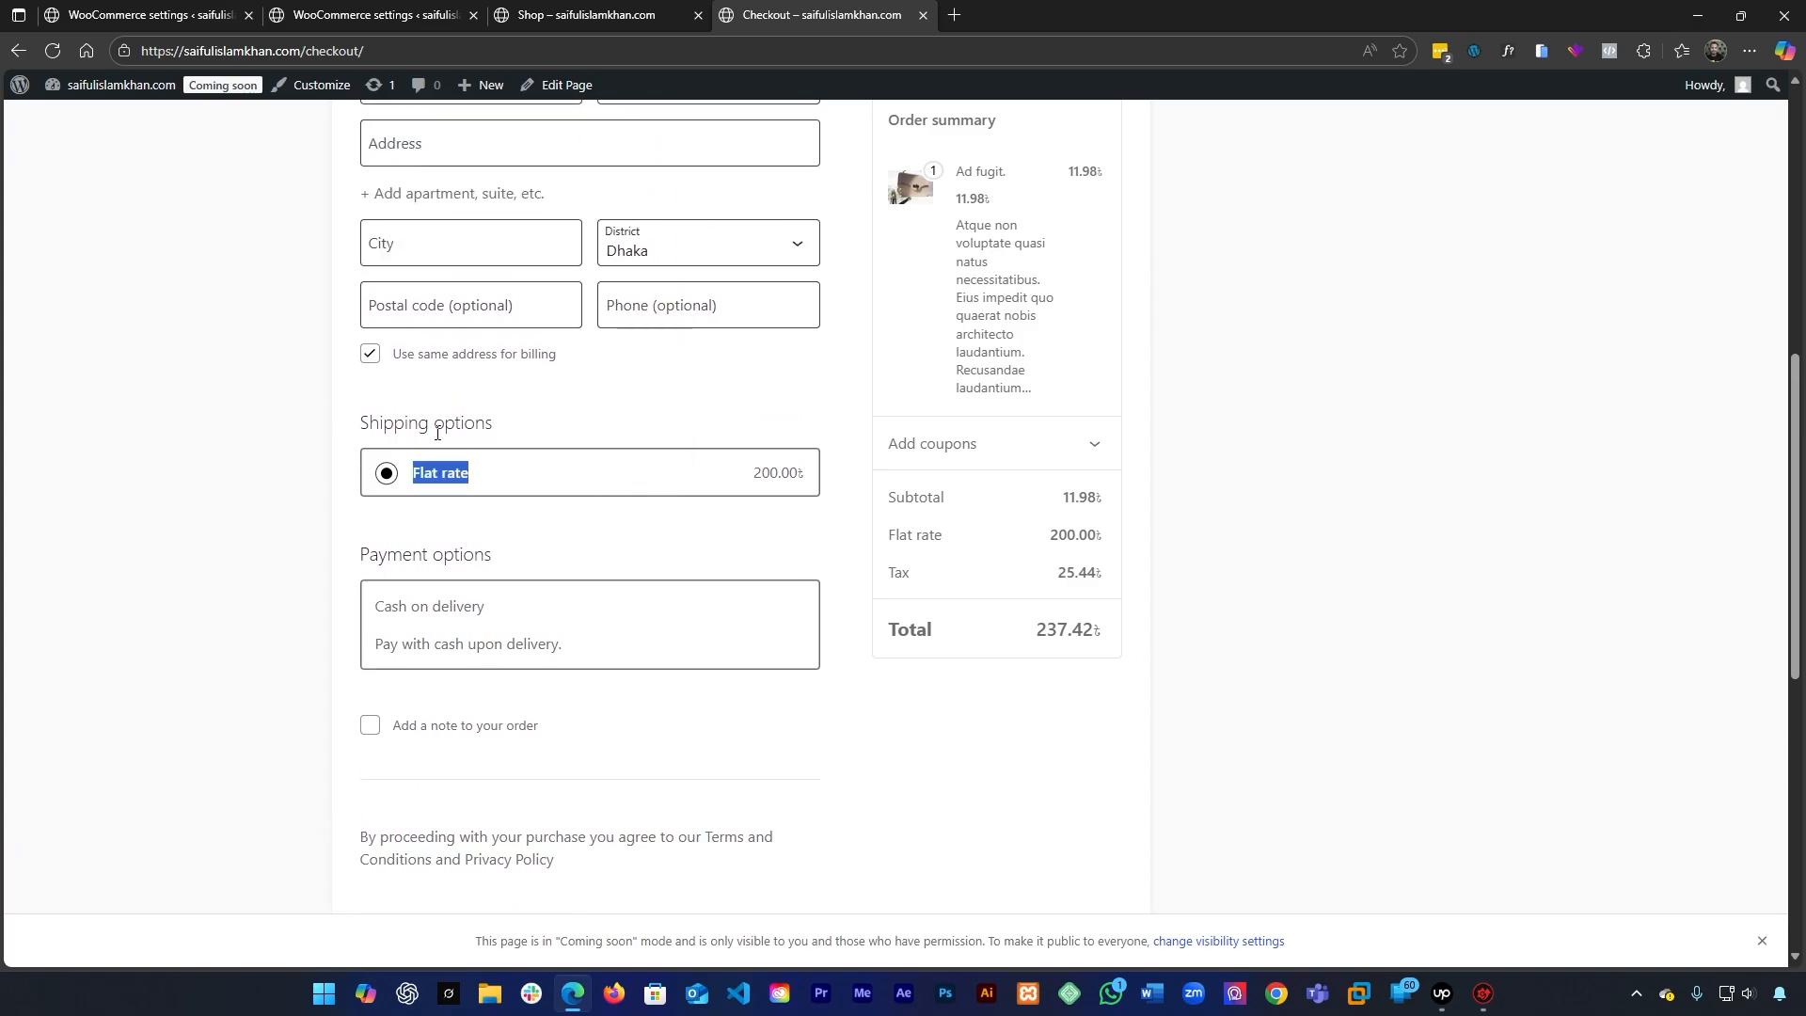
{"action": "left_click", "coordinate": [585, 15]}
{"action": "left_click", "coordinate": [818, 15]}
{"action": "left_click", "coordinate": [407, 11]}
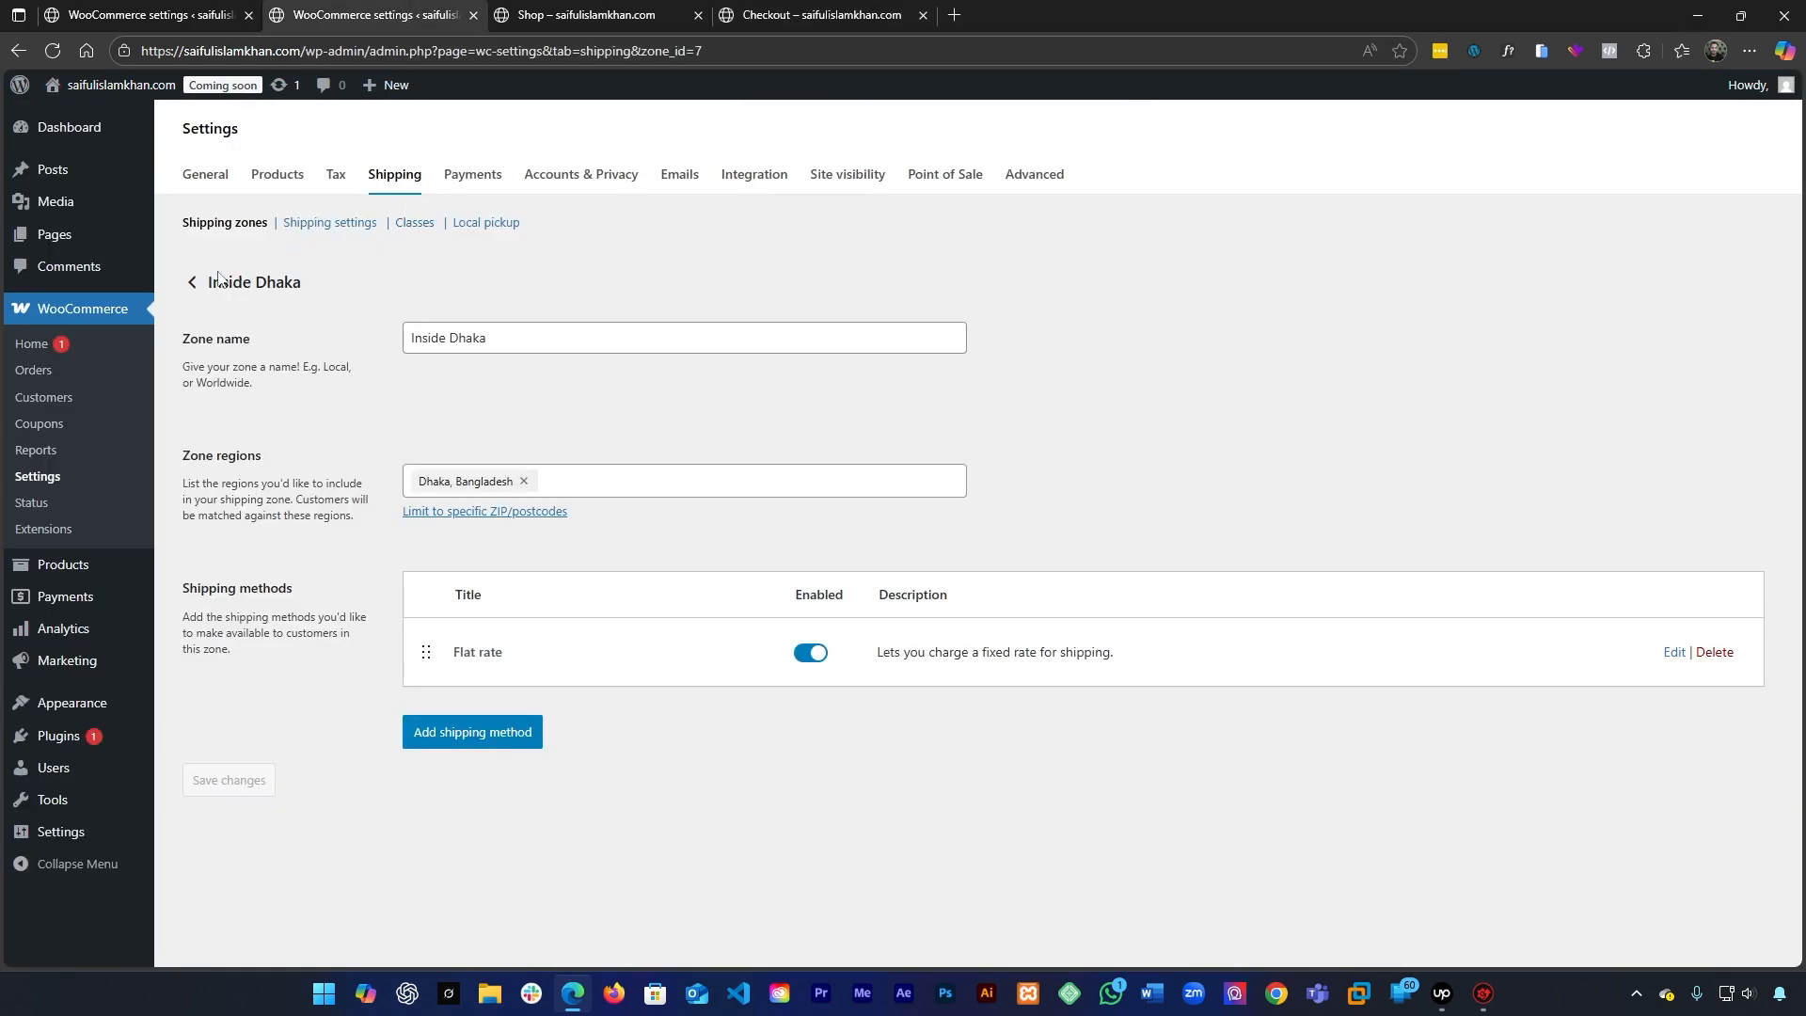
{"action": "left_click", "coordinate": [190, 285]}
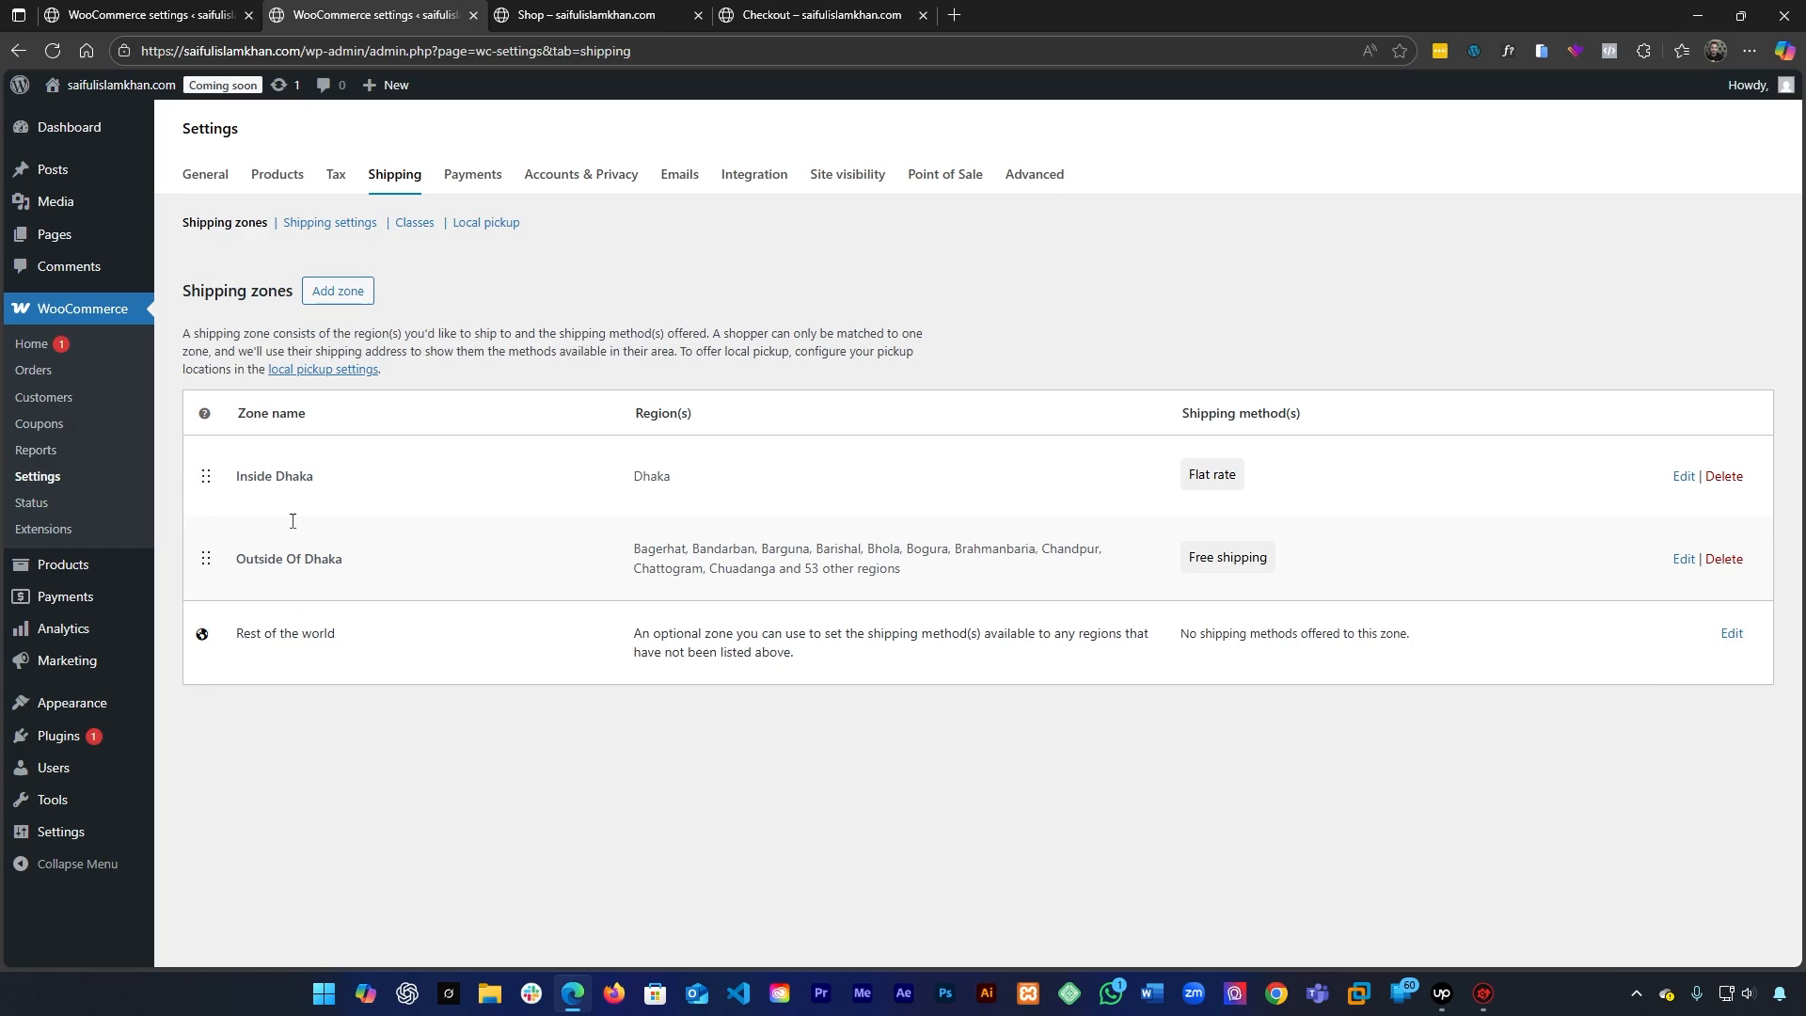
{"action": "left_click", "coordinate": [496, 178]}
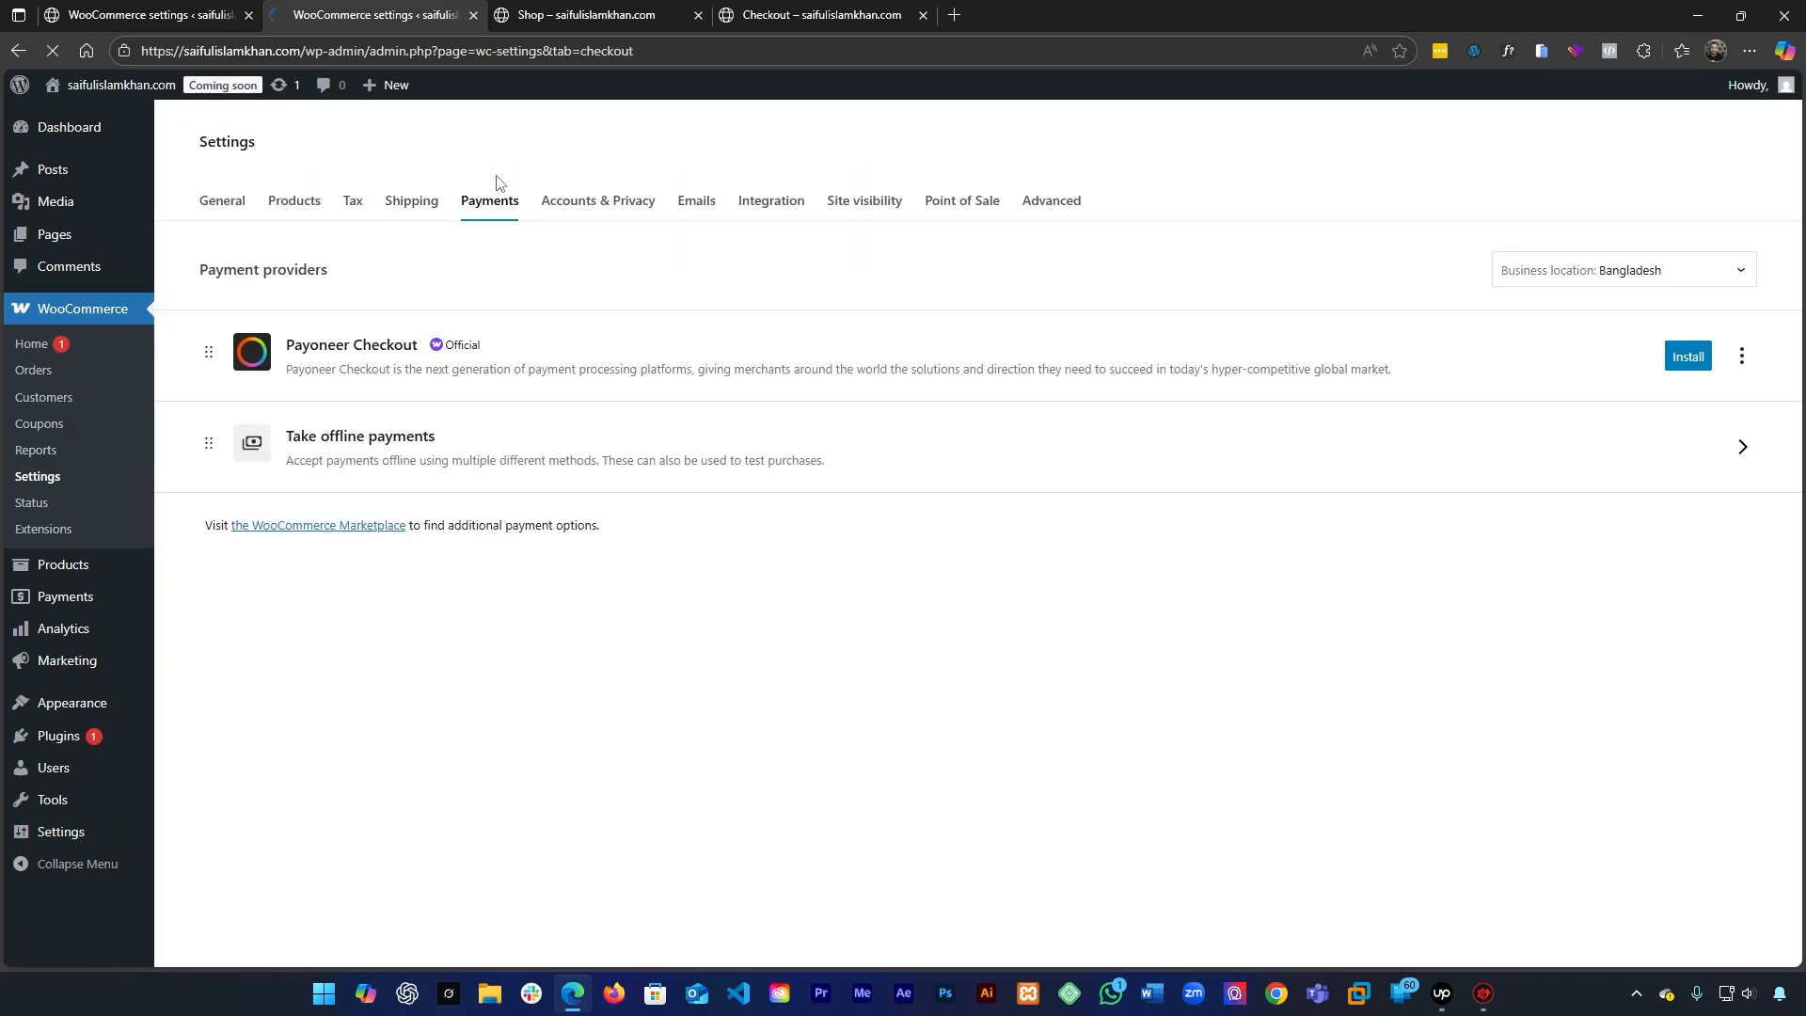
{"action": "left_click", "coordinate": [1733, 449]}
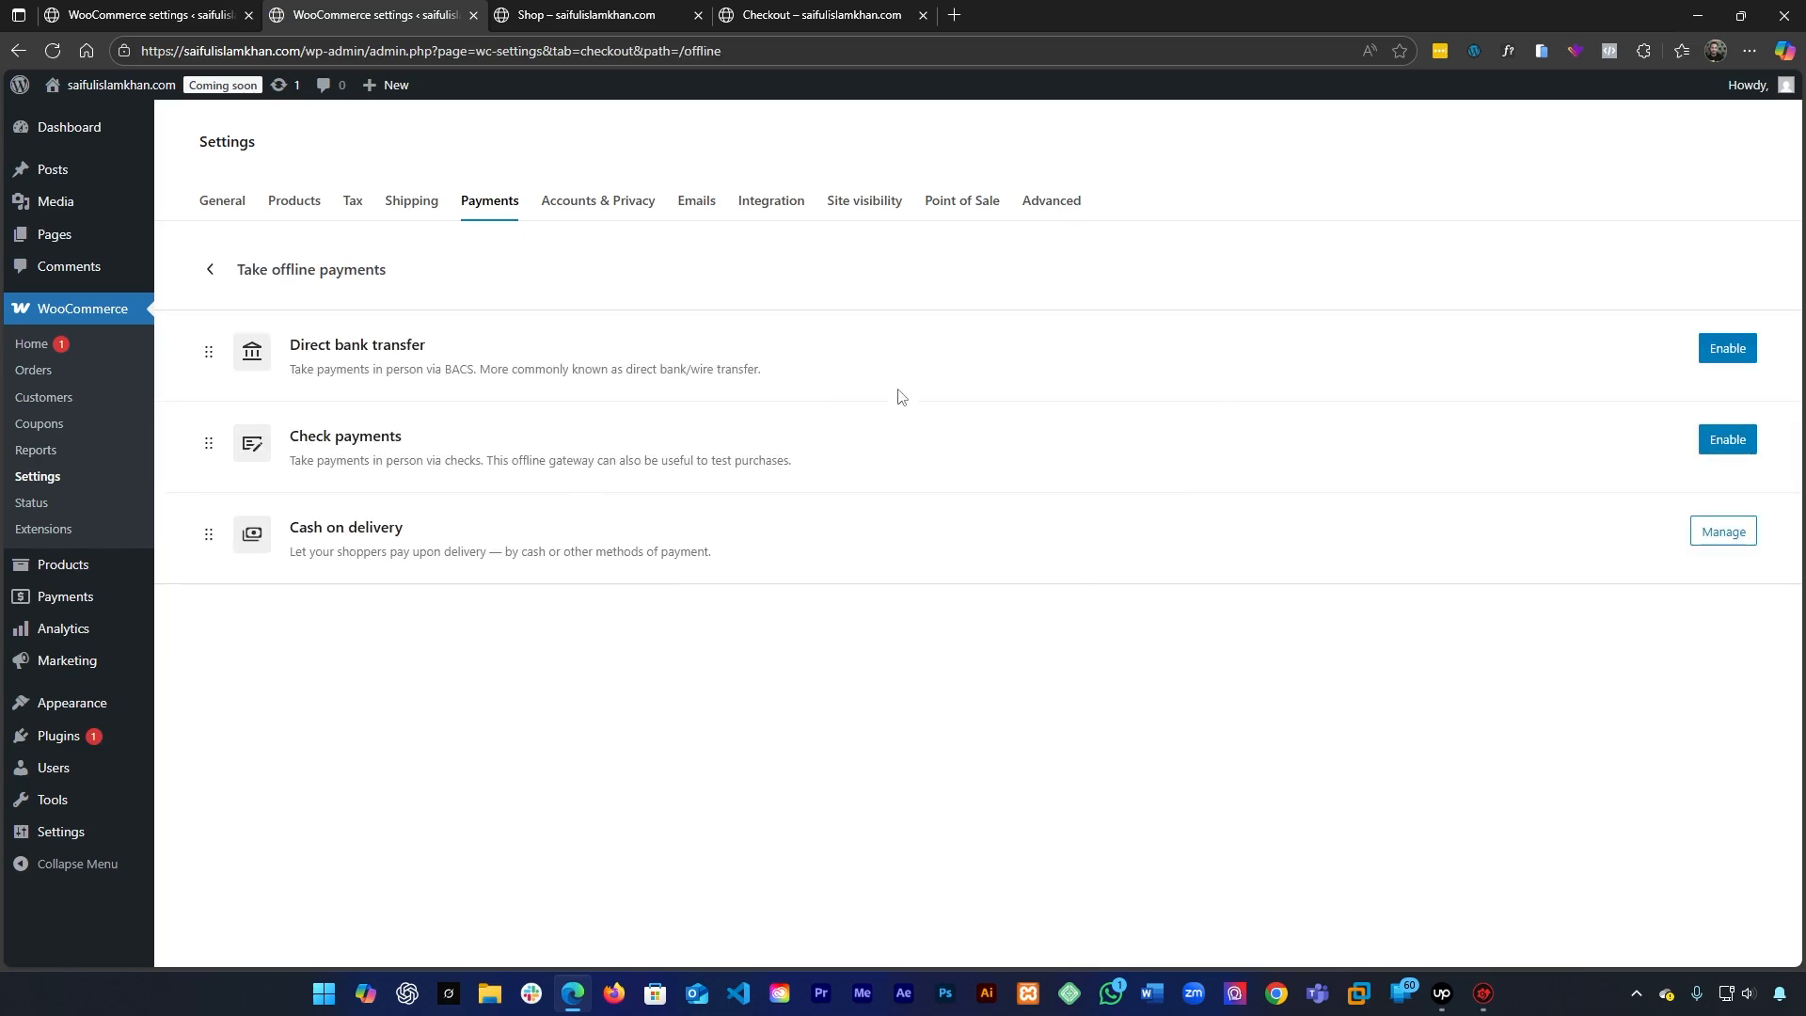
{"action": "left_click", "coordinate": [1733, 349]}
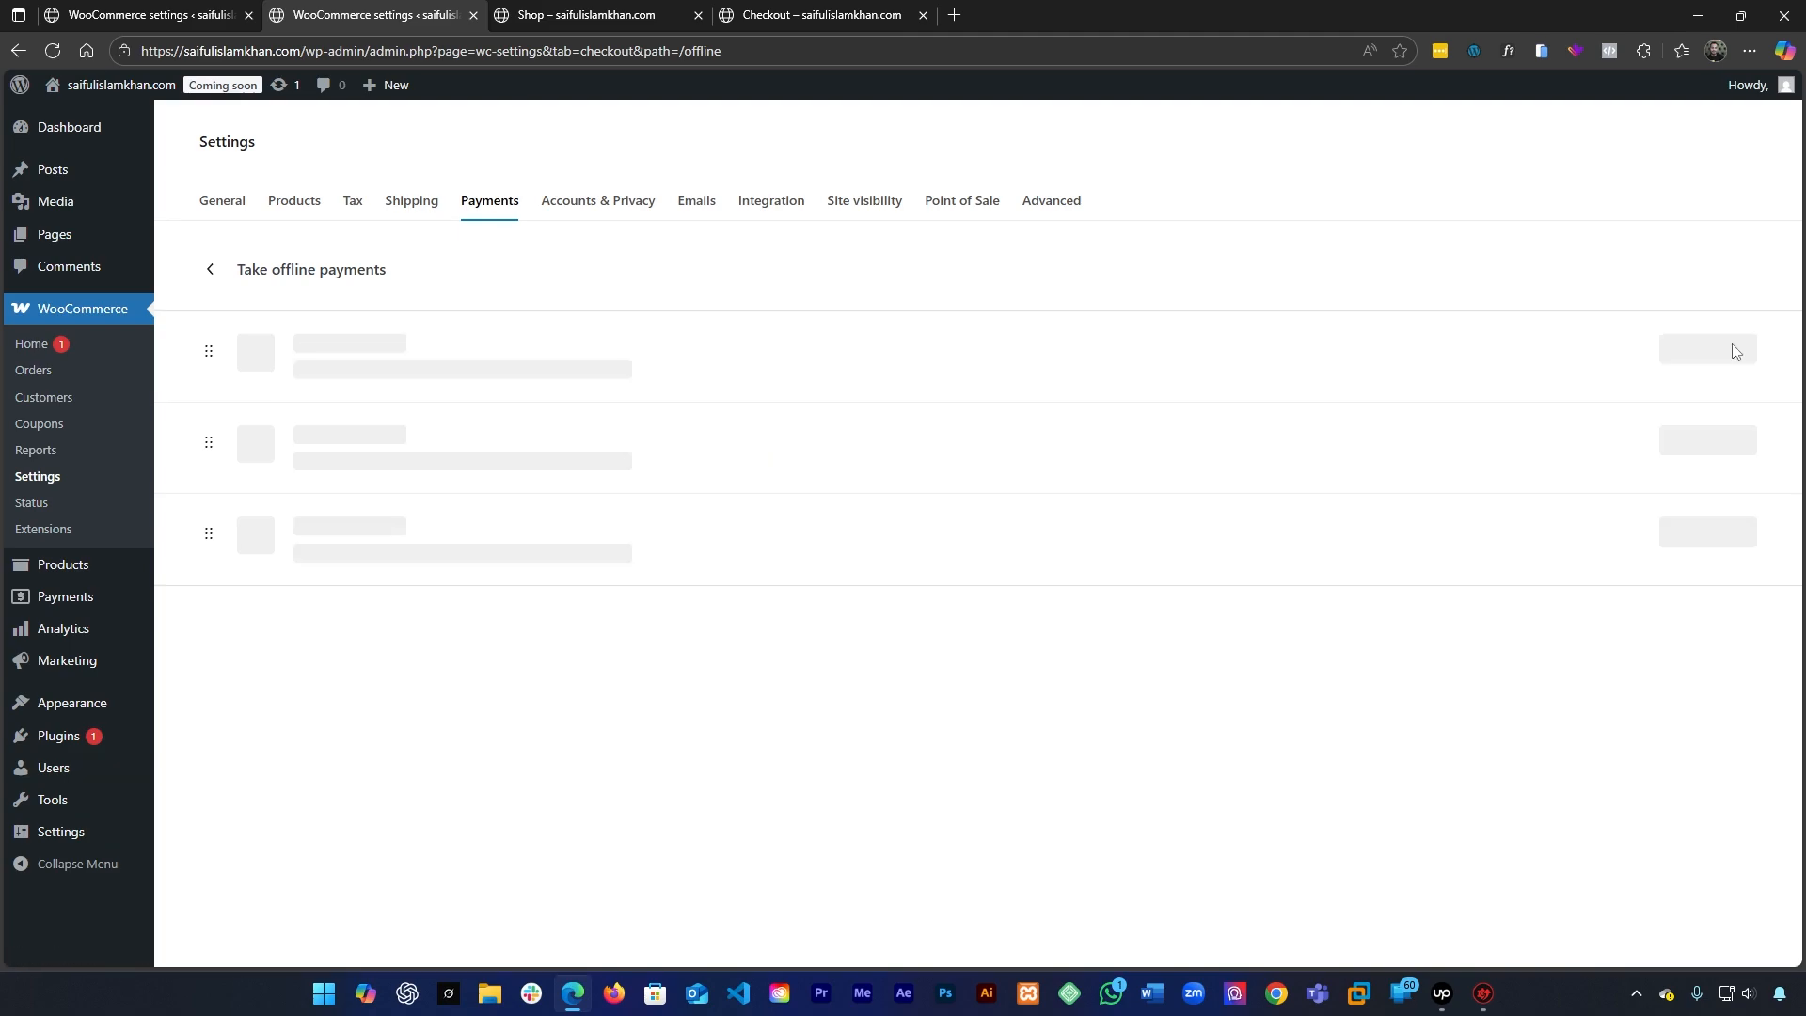
Reload the checkout page and compare the descriptions of the Direct bank transfer and Cash on delivery payment options
{"action": "left_click", "coordinate": [818, 15]}
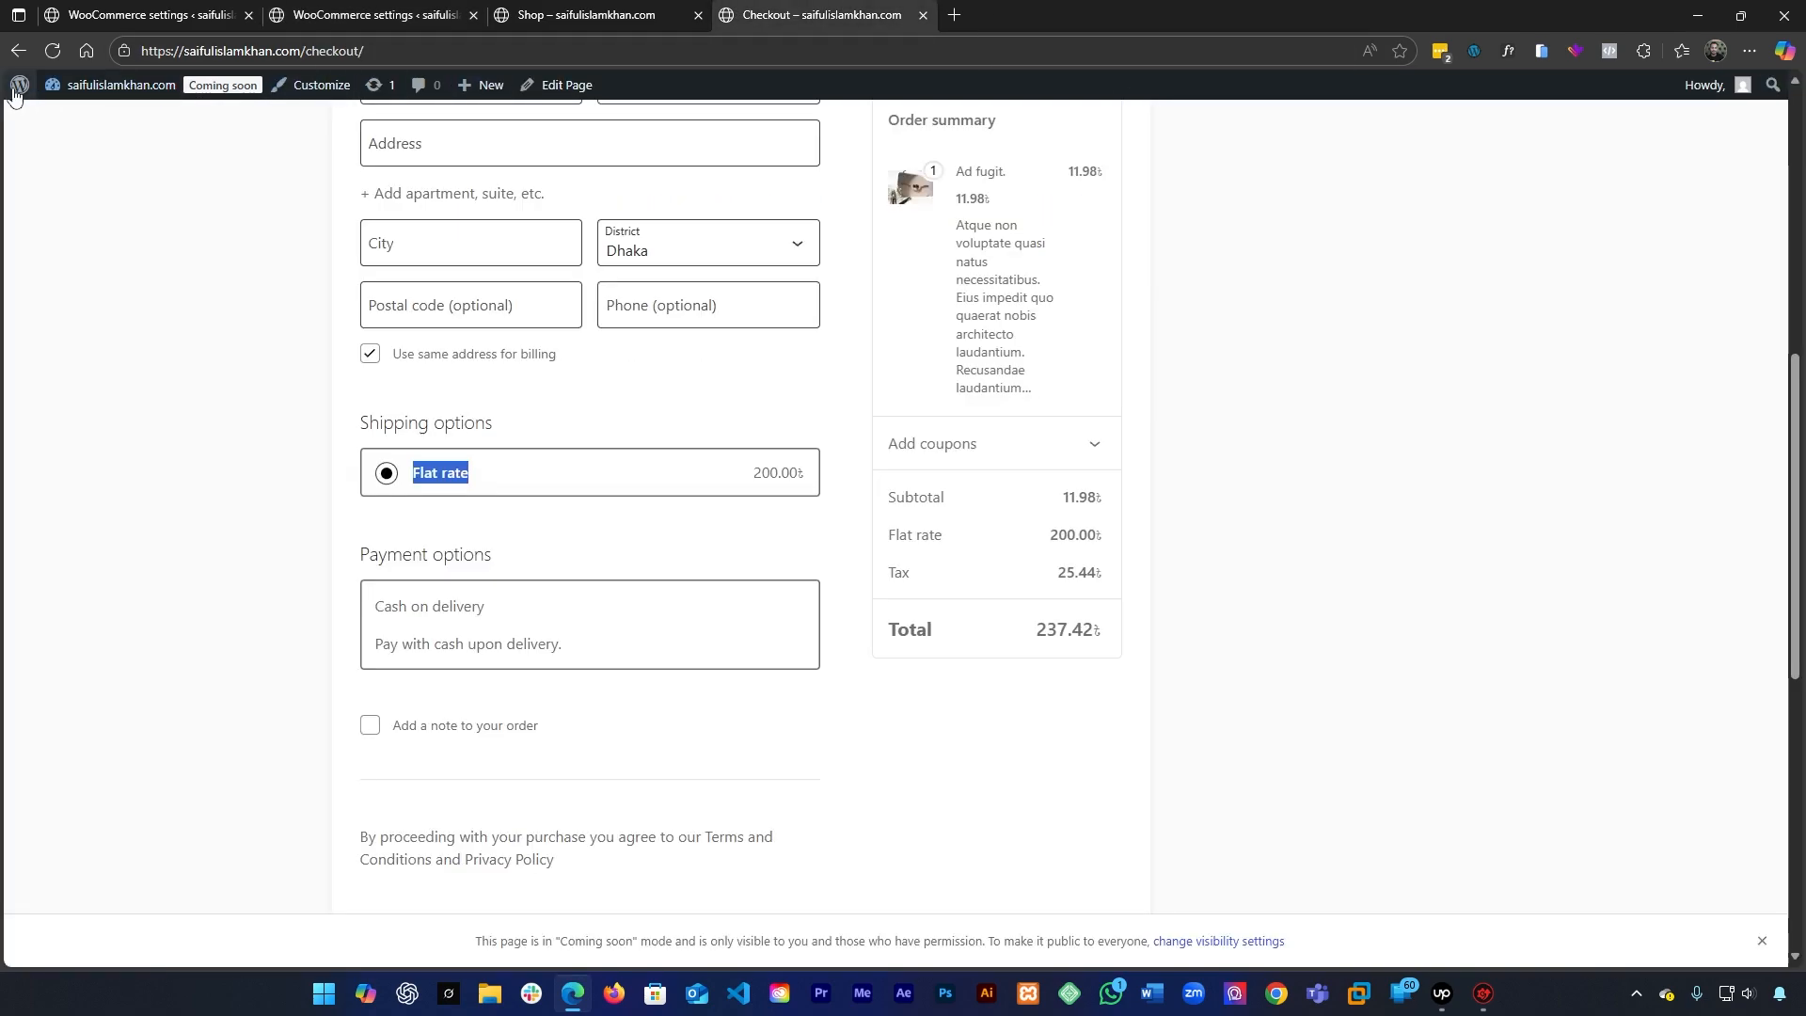
{"action": "left_click", "coordinate": [46, 60]}
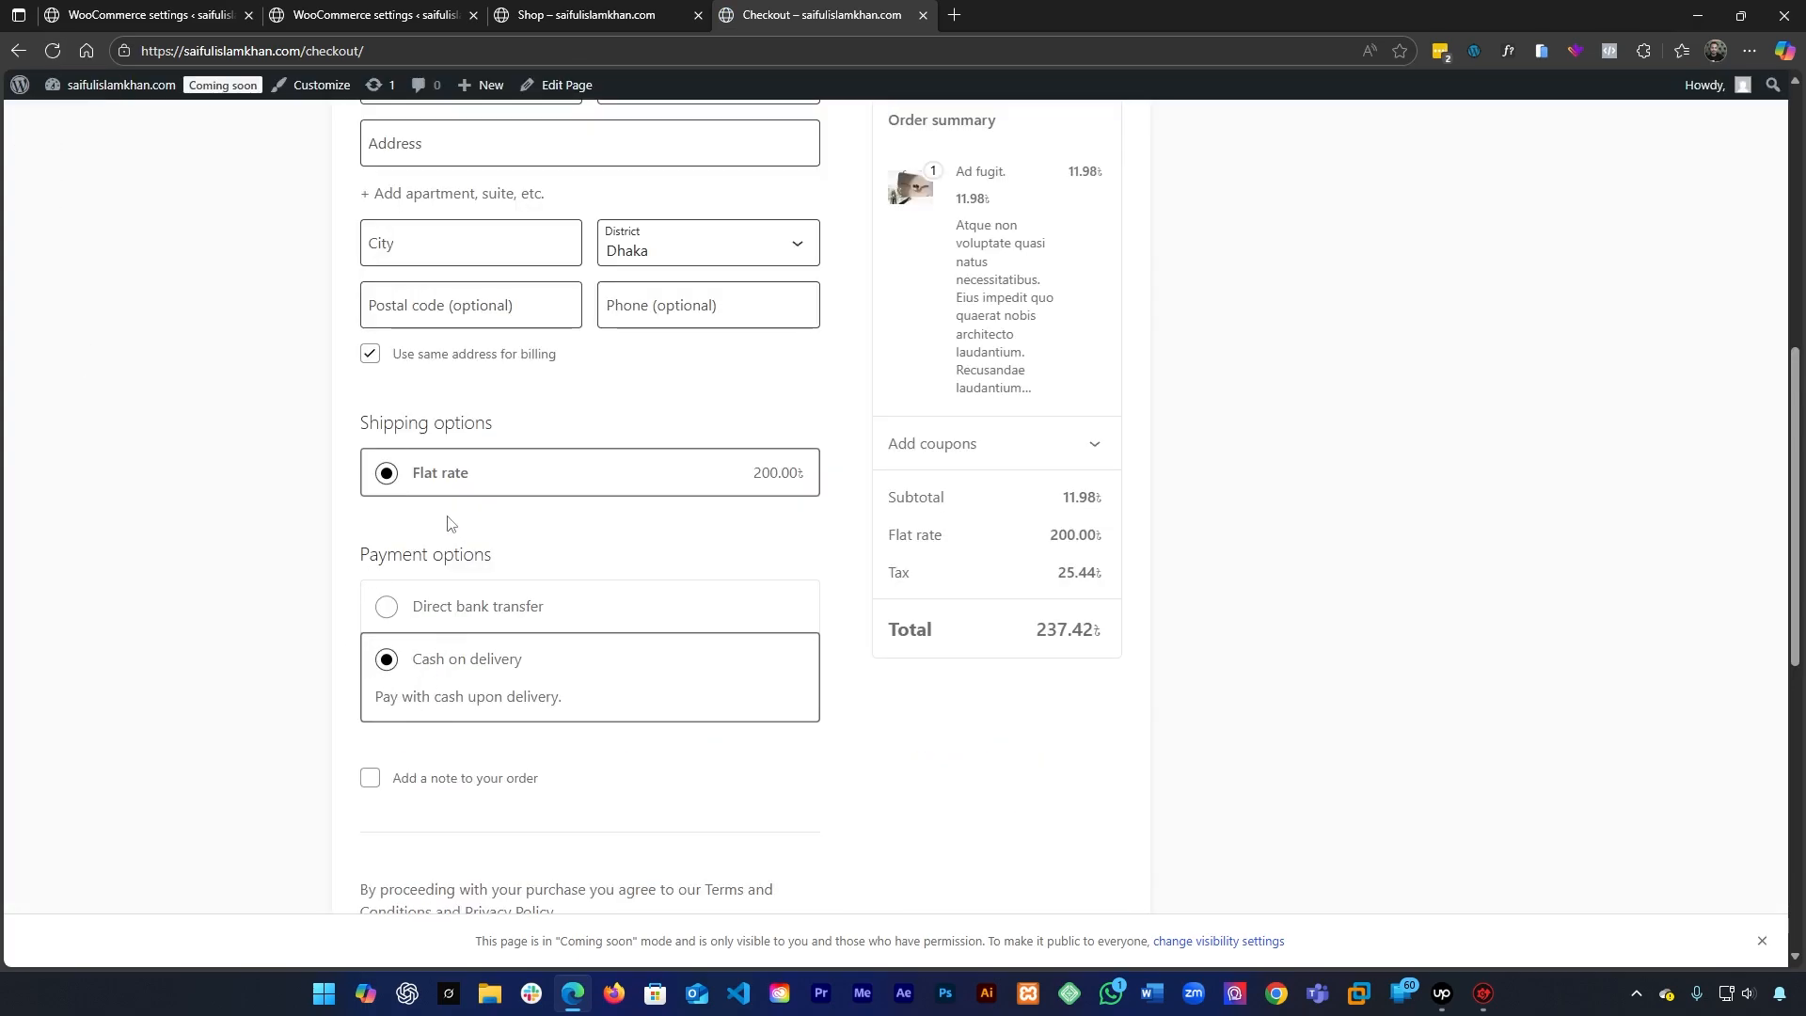
{"action": "left_click", "coordinate": [543, 614]}
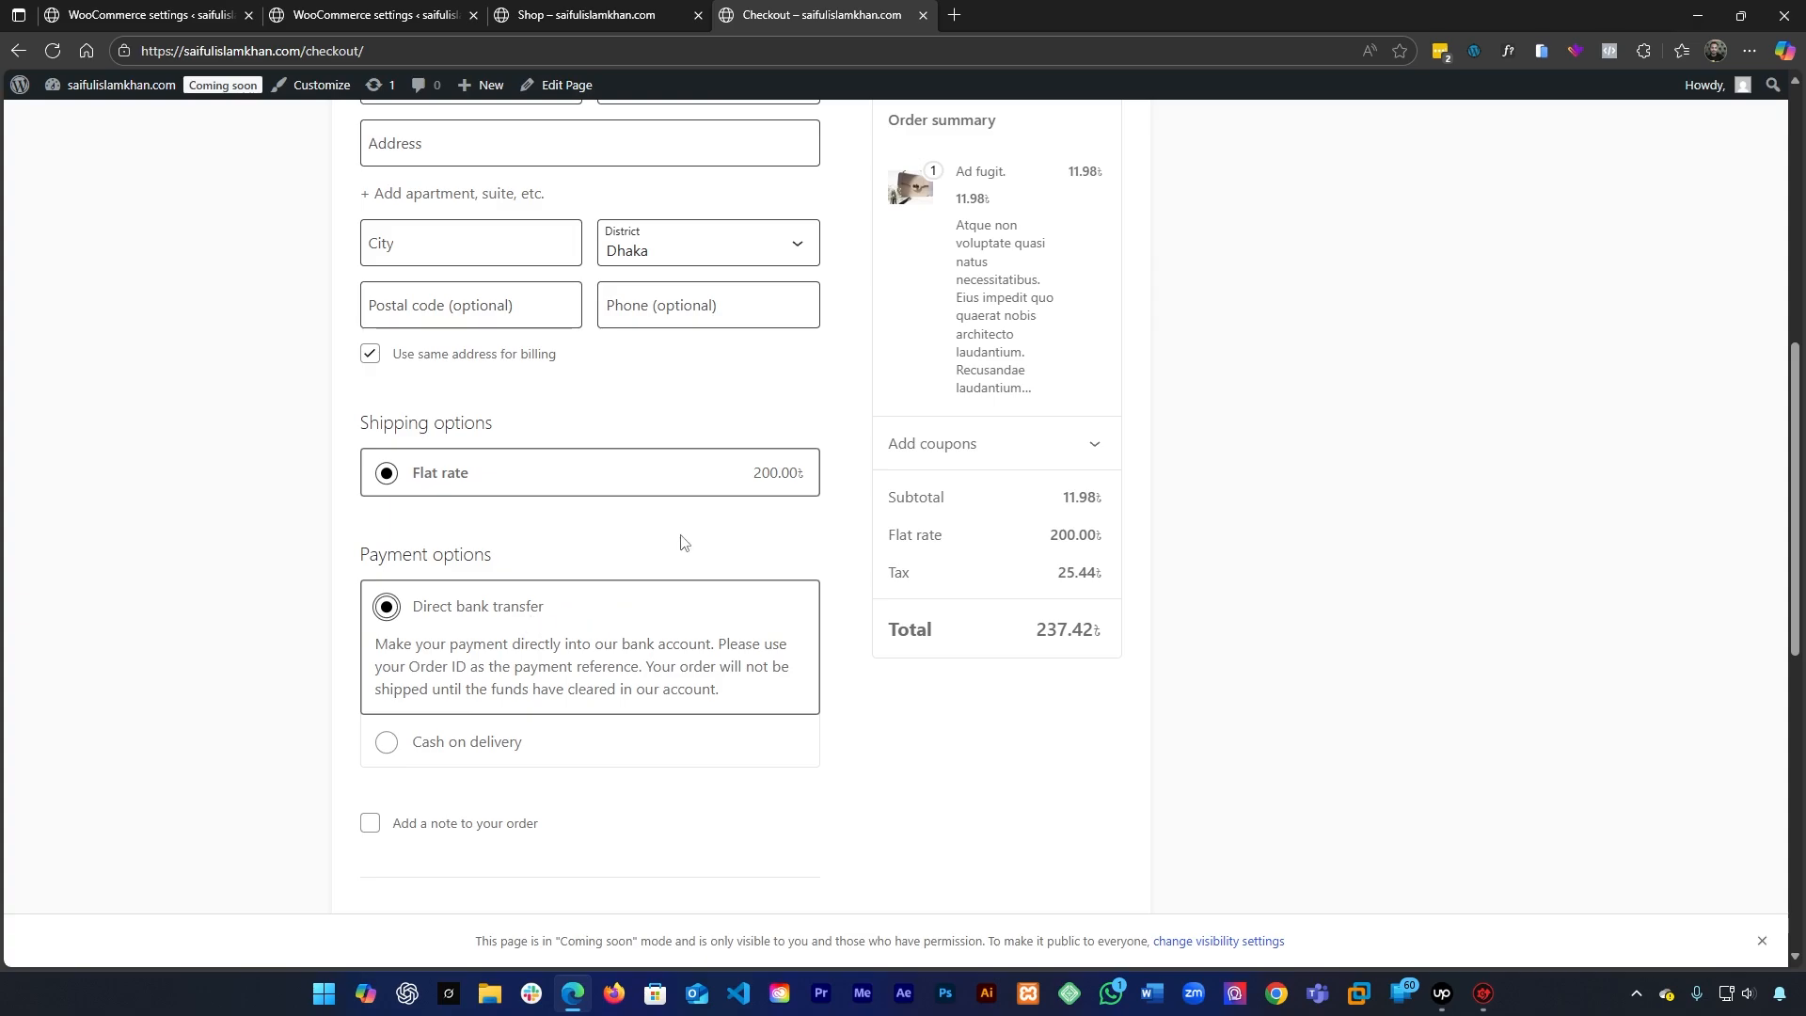
{"action": "left_click", "coordinate": [494, 752]}
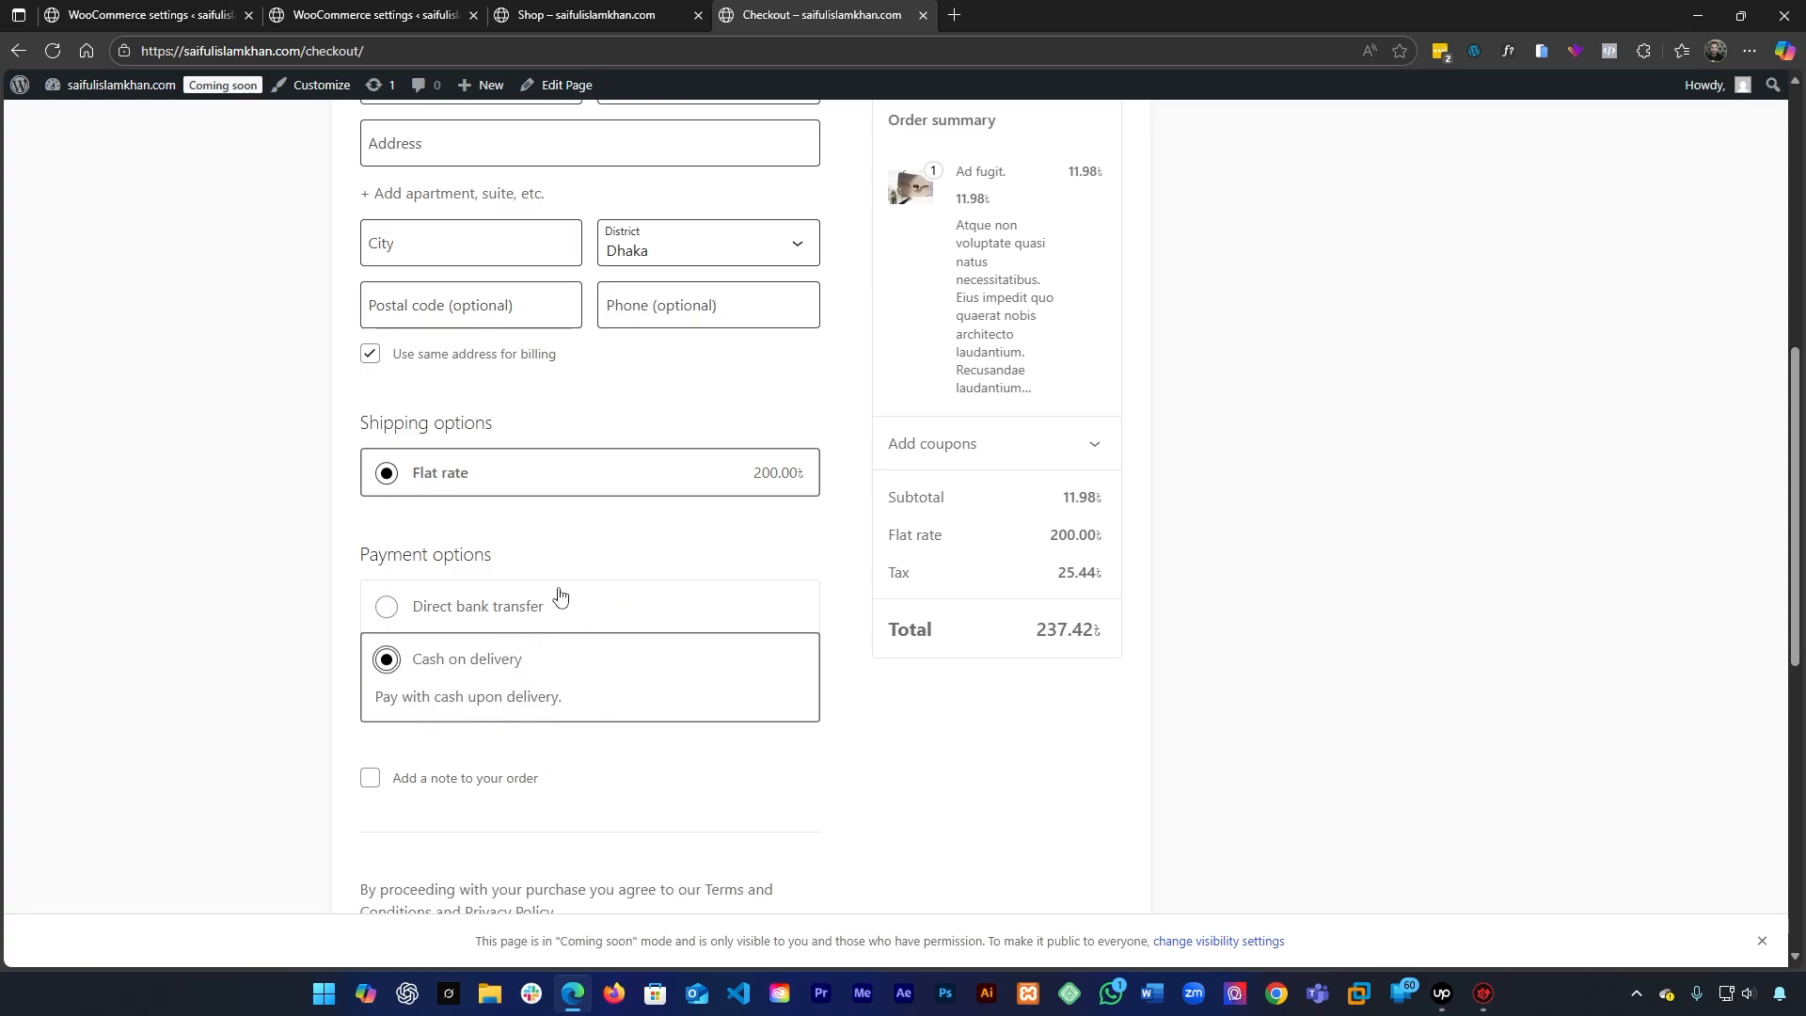
Enable Check payments in the WooCommerce offline payment settings
{"action": "left_click", "coordinate": [597, 11]}
{"action": "left_click", "coordinate": [345, 9]}
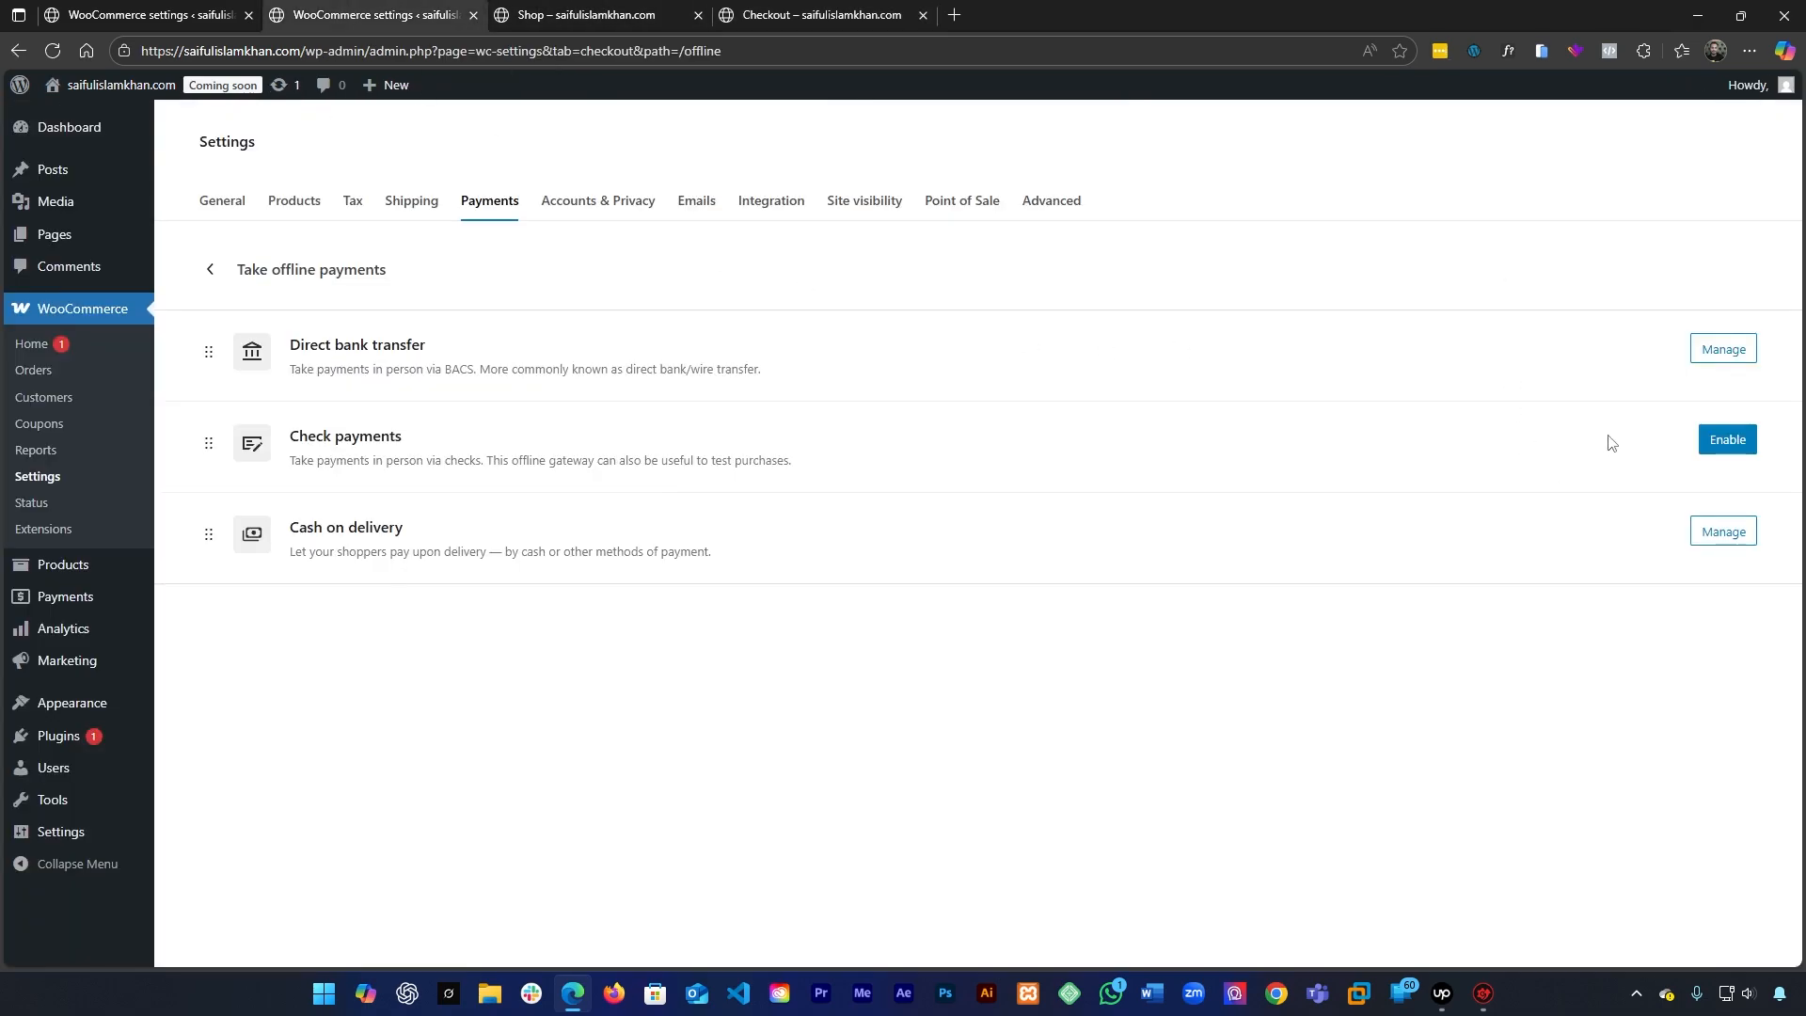
{"action": "left_click", "coordinate": [1730, 448]}
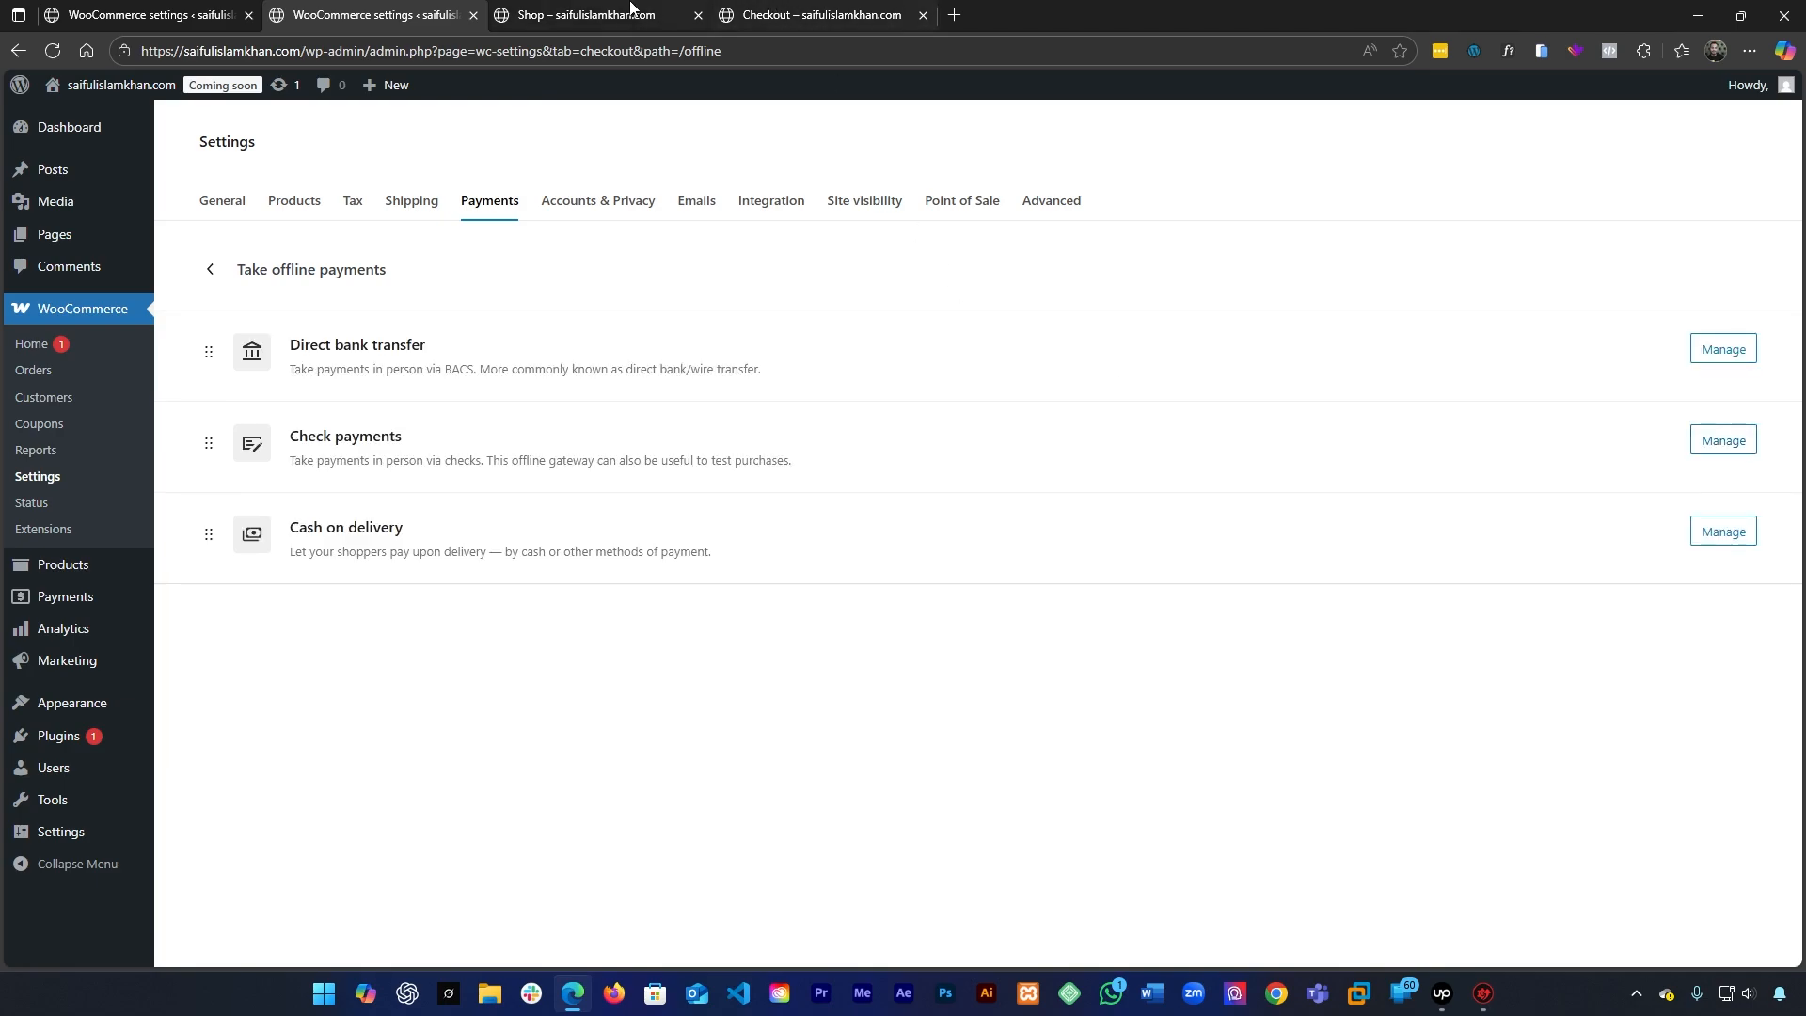
Reload the checkout page and select Check payments to view its description
{"action": "left_click", "coordinate": [808, 15]}
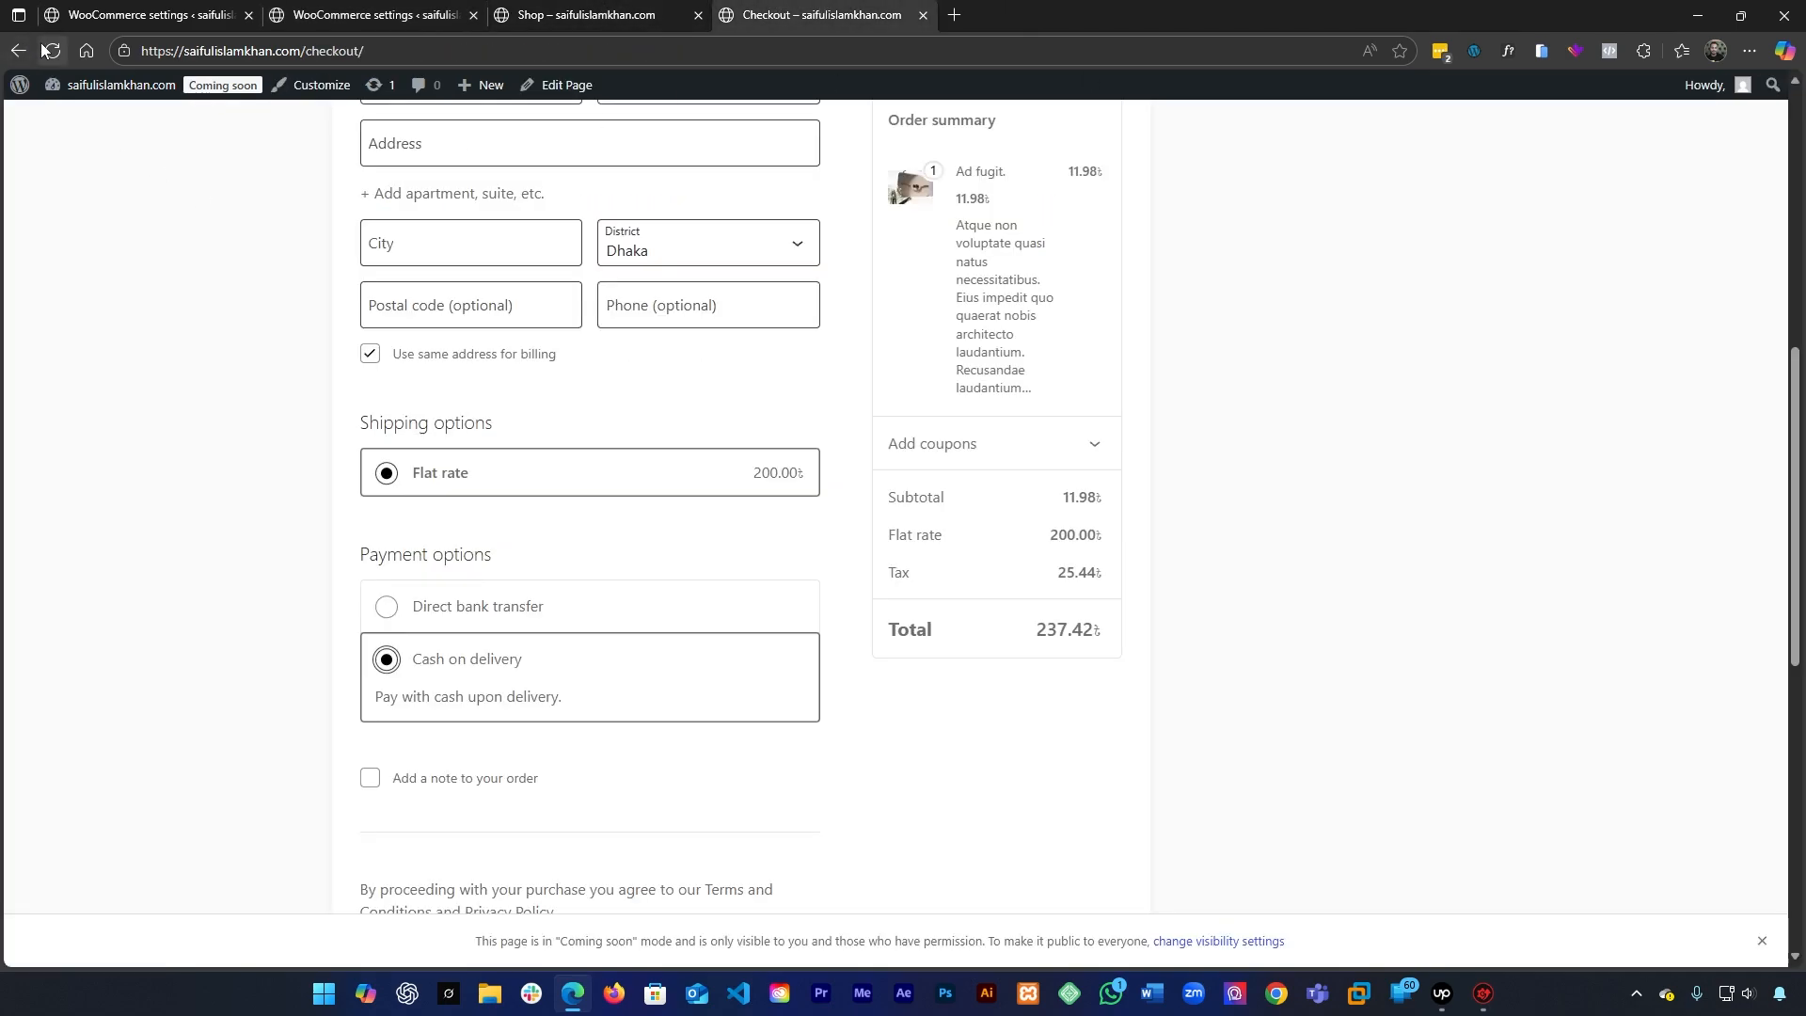
{"action": "left_click", "coordinate": [44, 49]}
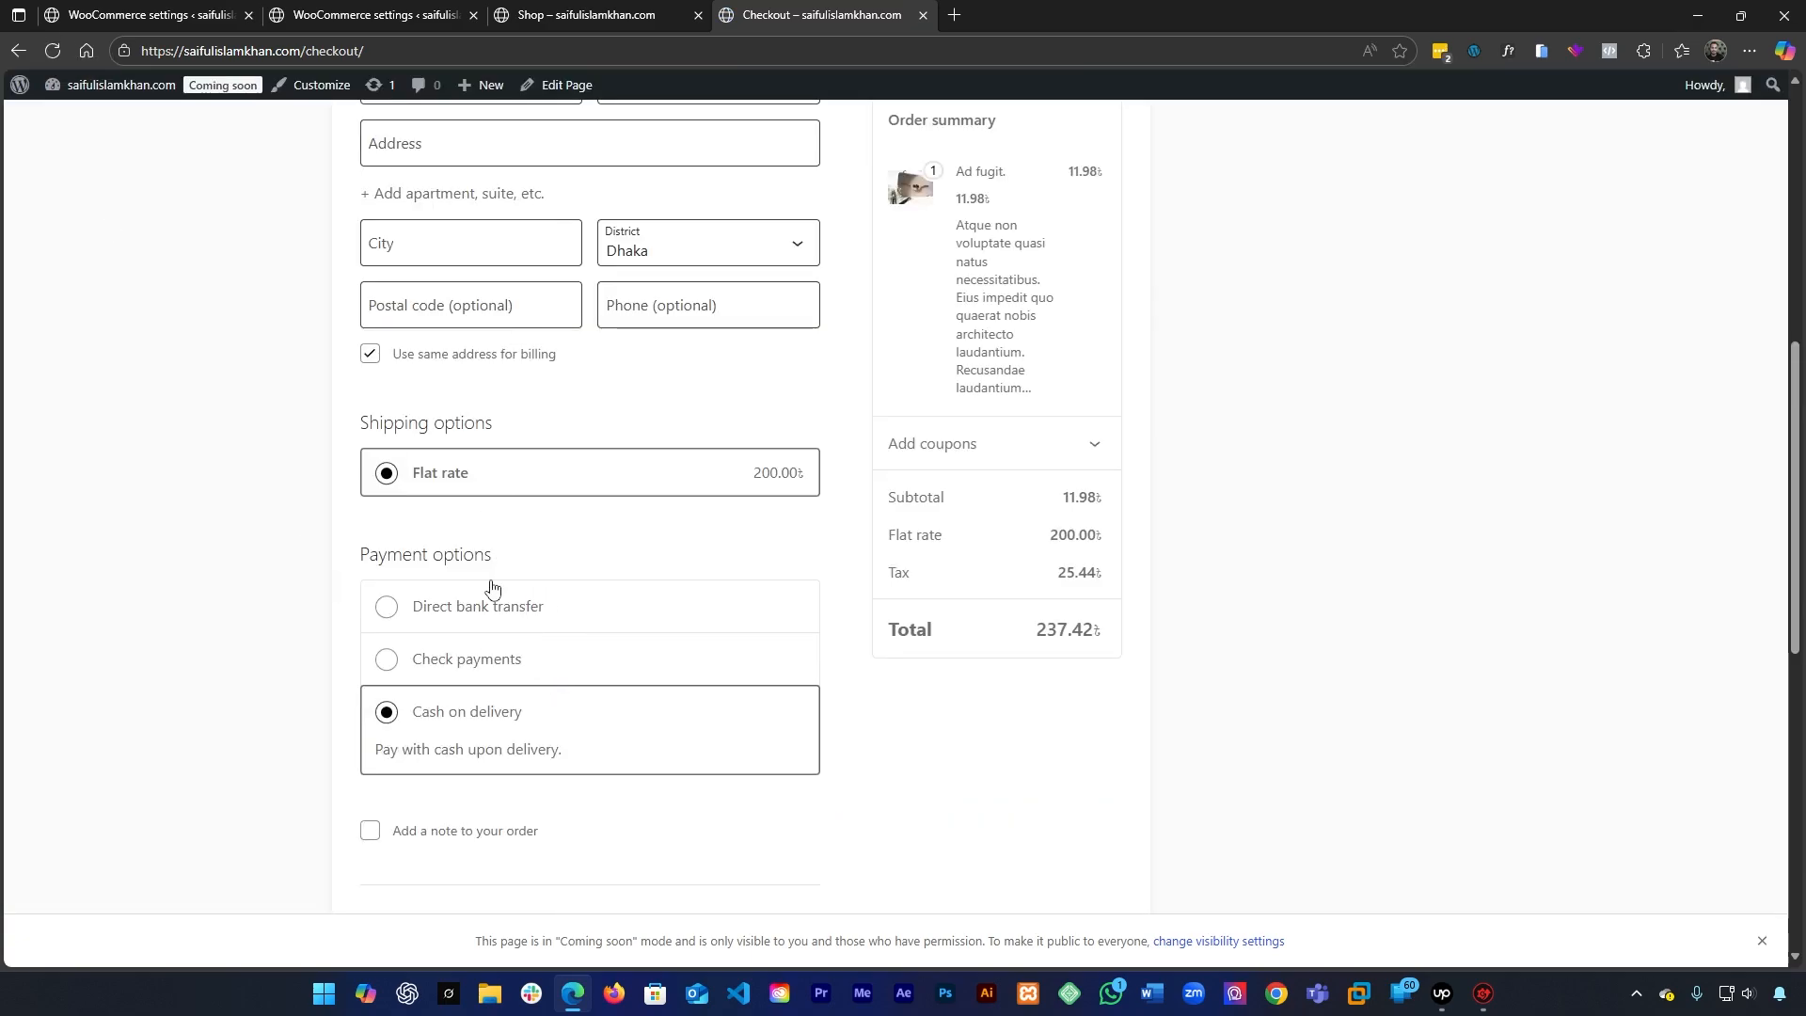
{"action": "left_click", "coordinate": [496, 662]}
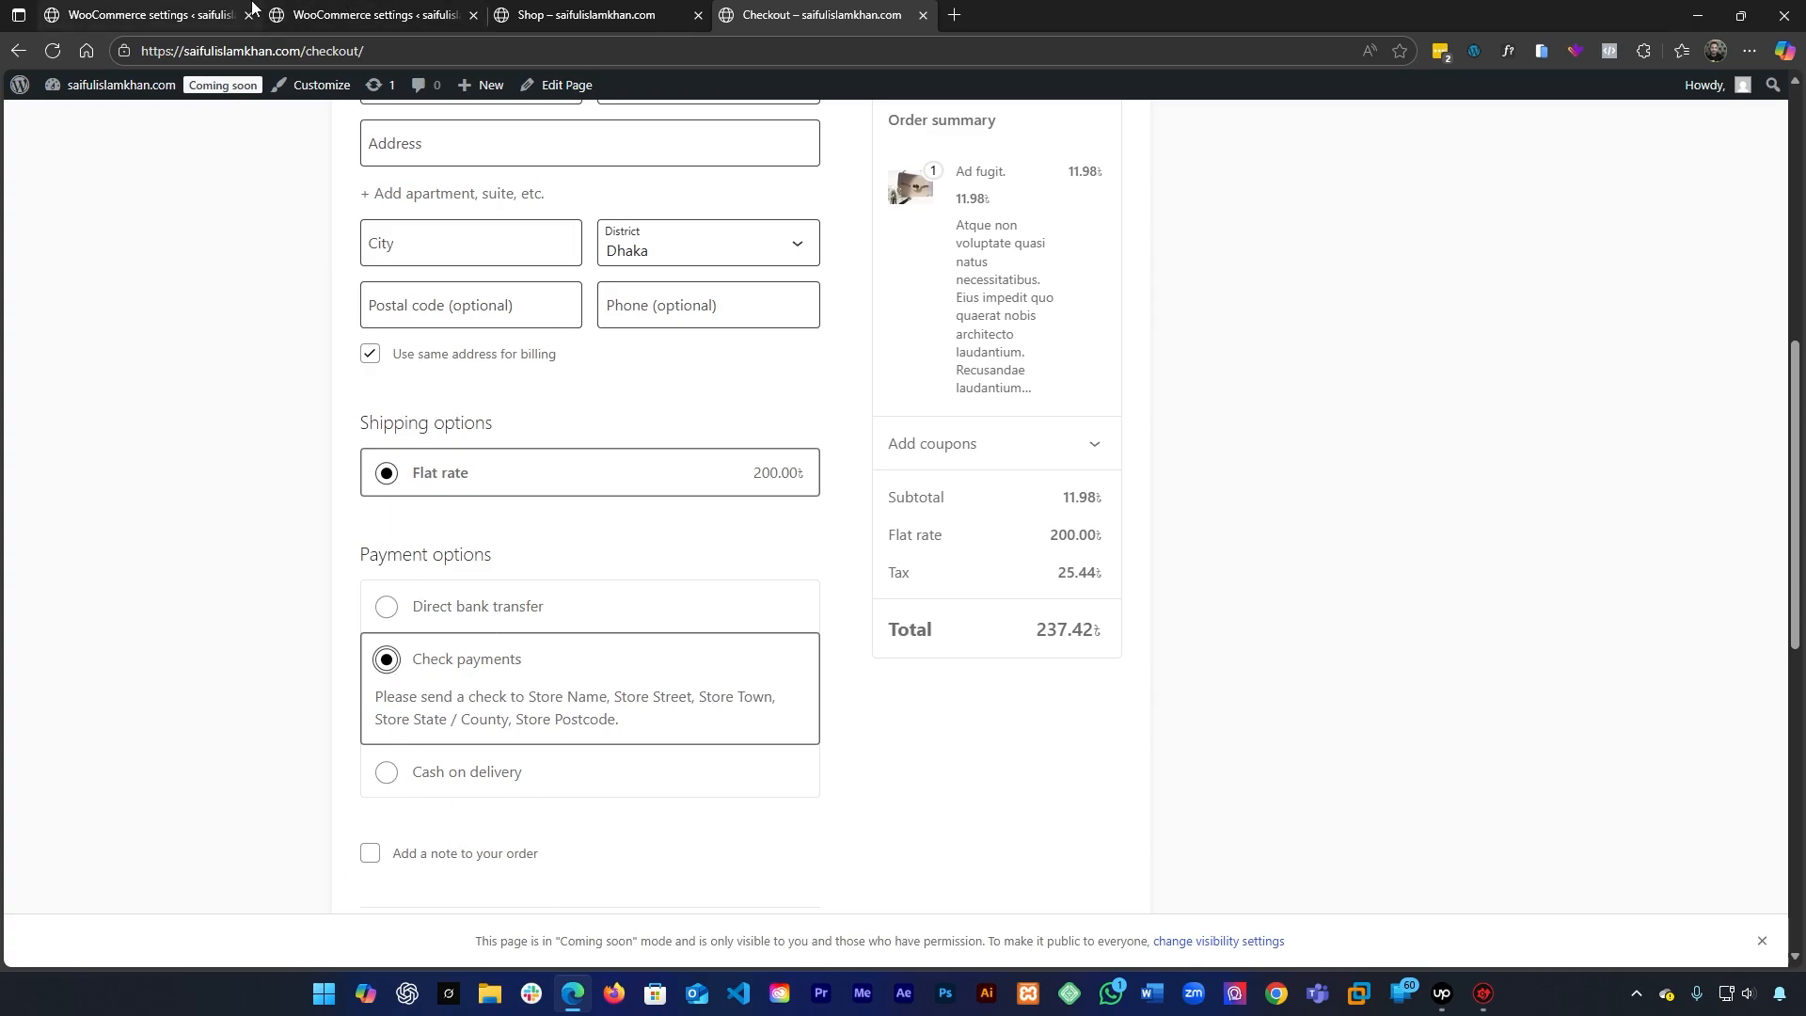
Open the Direct bank transfer settings in WooCommerce and review its title, description, instructions and account details fields
{"action": "left_click", "coordinate": [353, 10]}
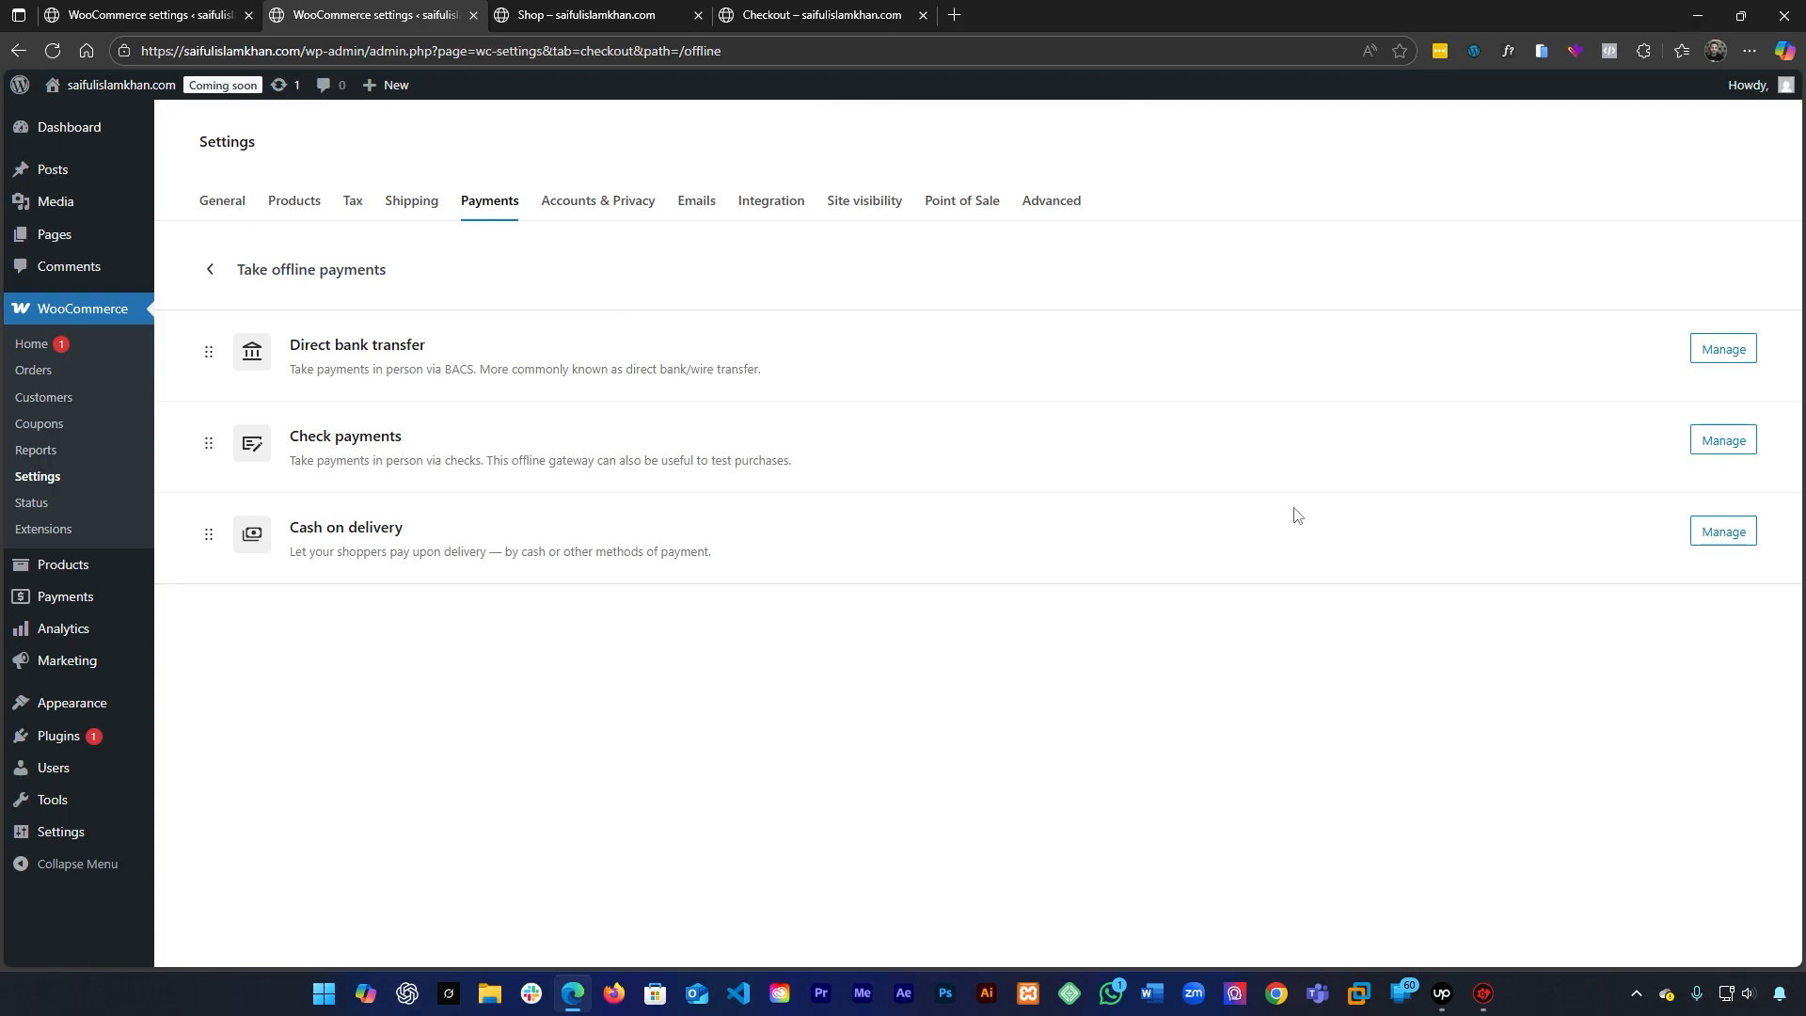
{"action": "left_click", "coordinate": [1704, 363]}
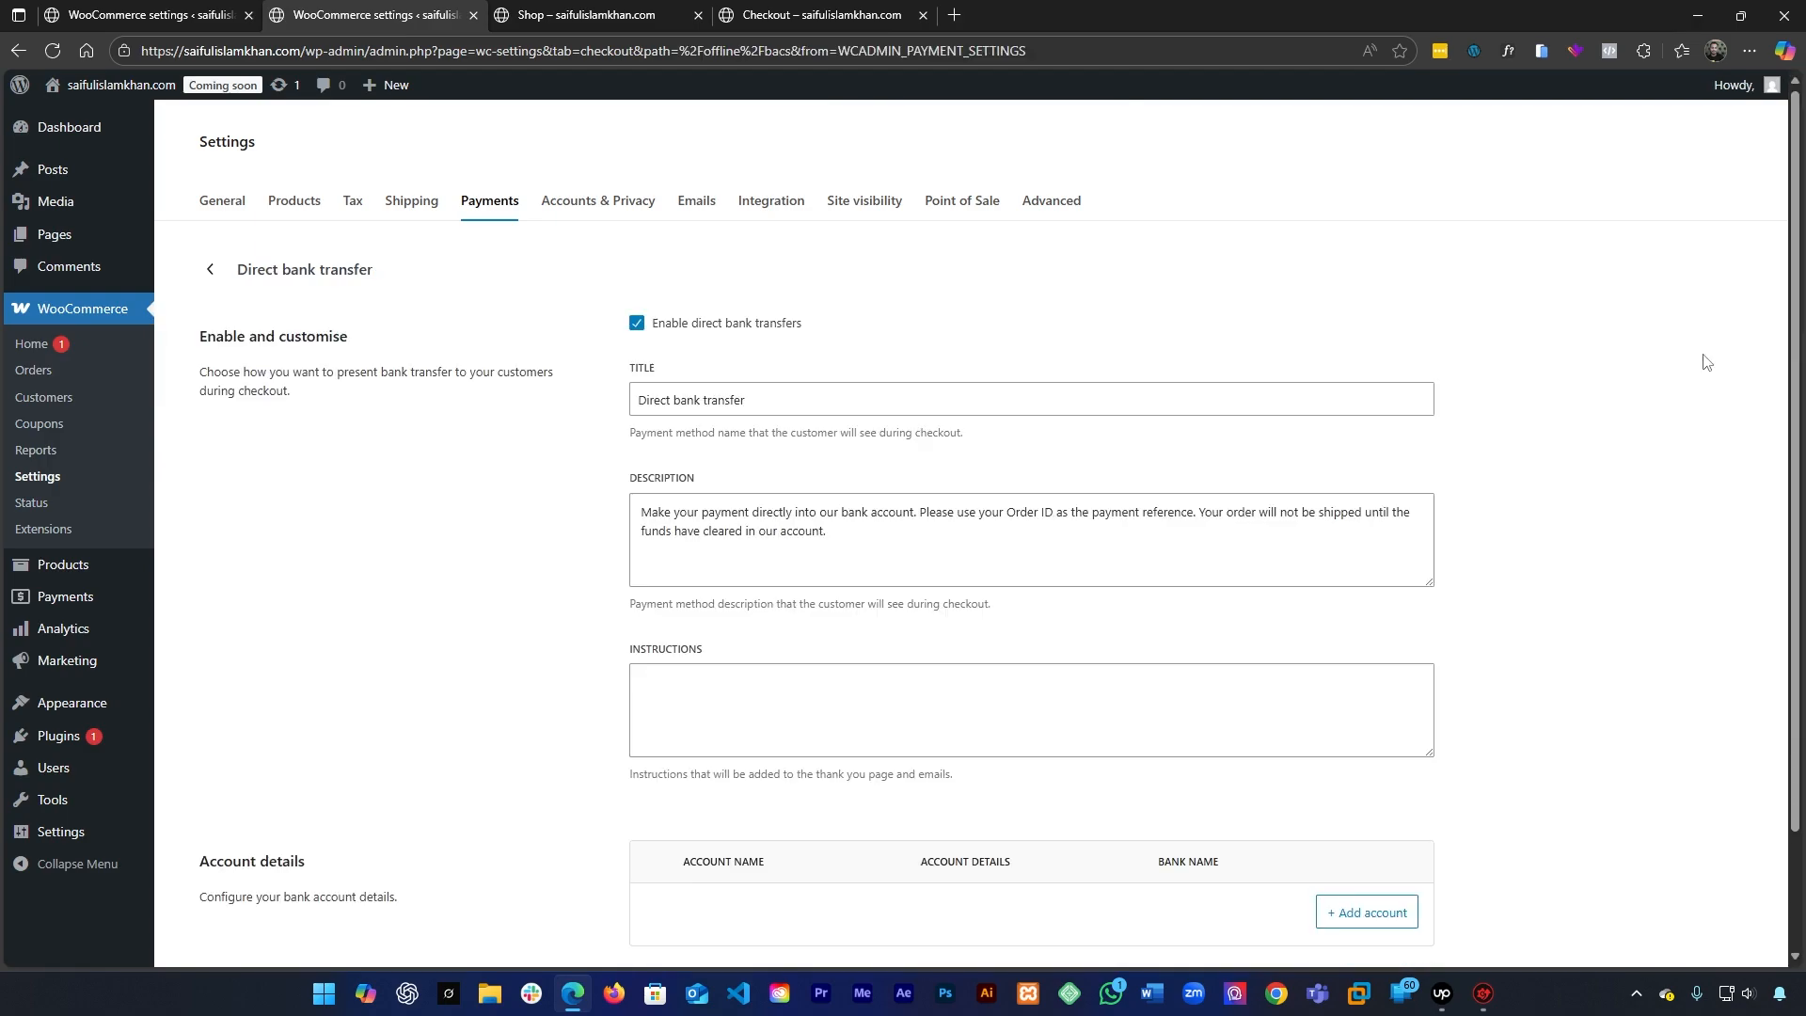
{"action": "scroll", "coordinate": [804, 602], "scroll_direction": "down", "scroll_amount": 2}
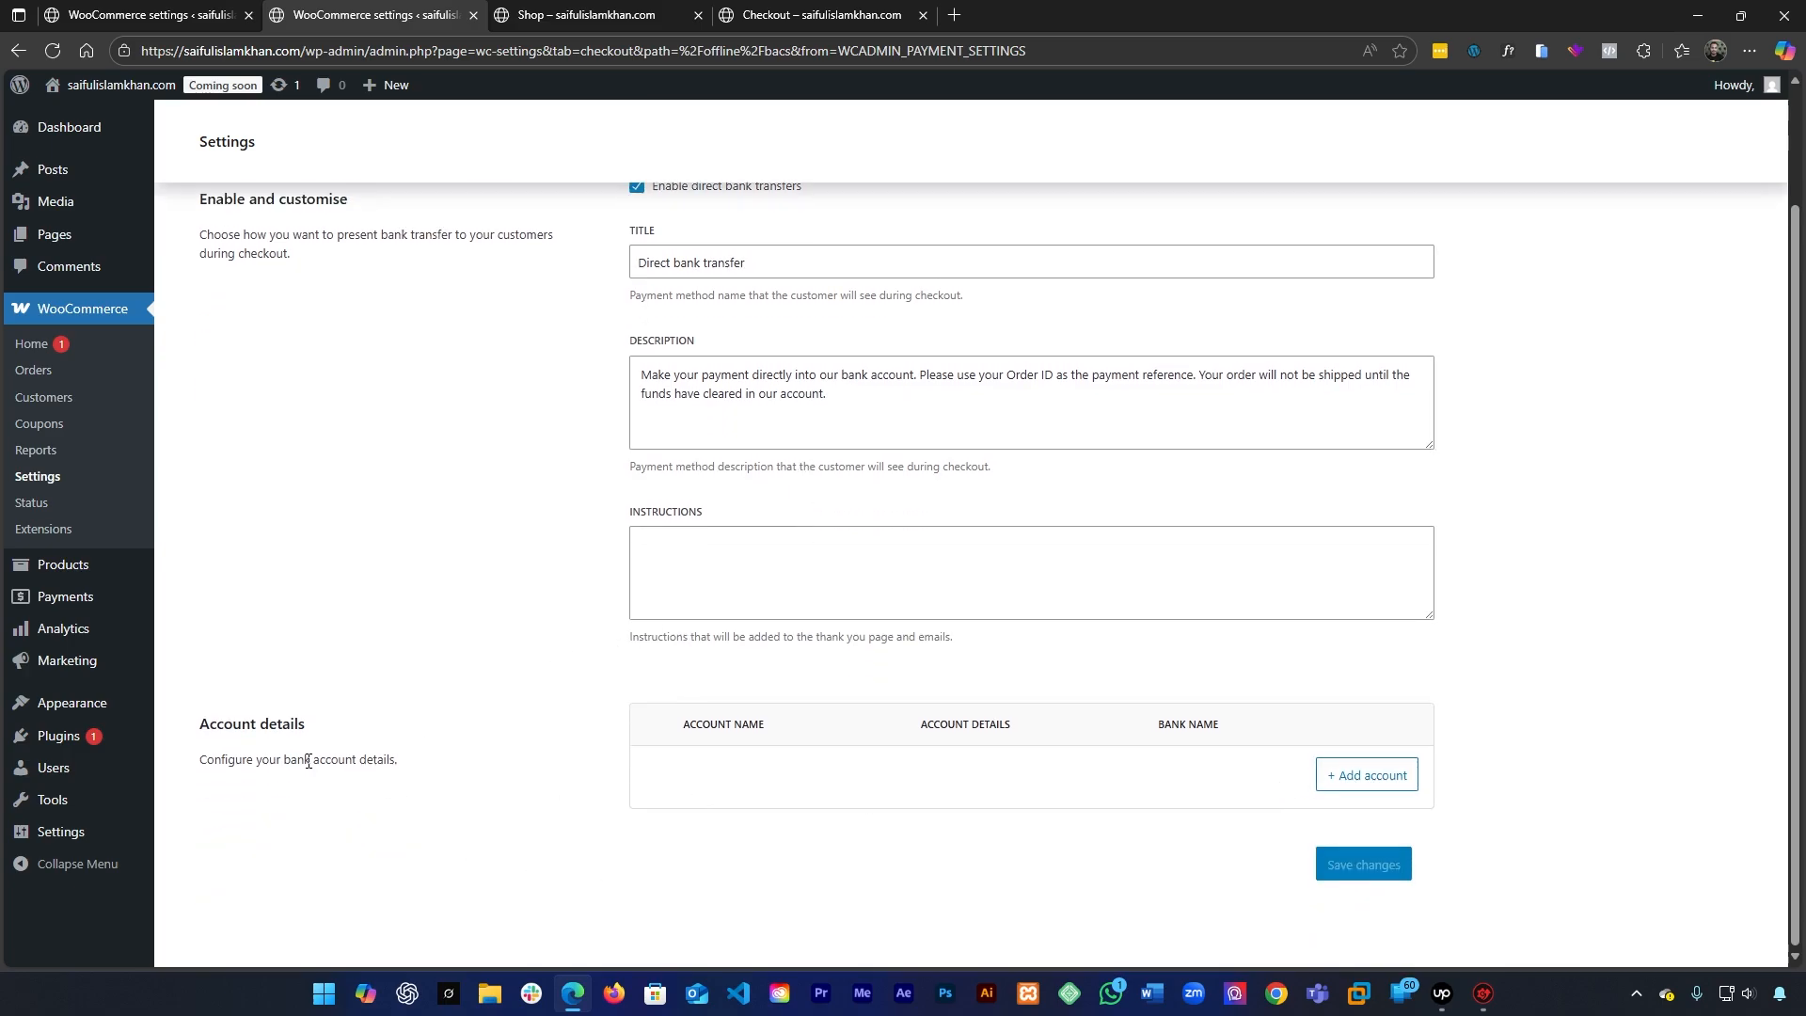
{"action": "triple_click", "coordinate": [253, 764]}
{"action": "left_click", "coordinate": [270, 799]}
{"action": "scroll", "coordinate": [414, 555], "scroll_direction": "up", "scroll_amount": 2}
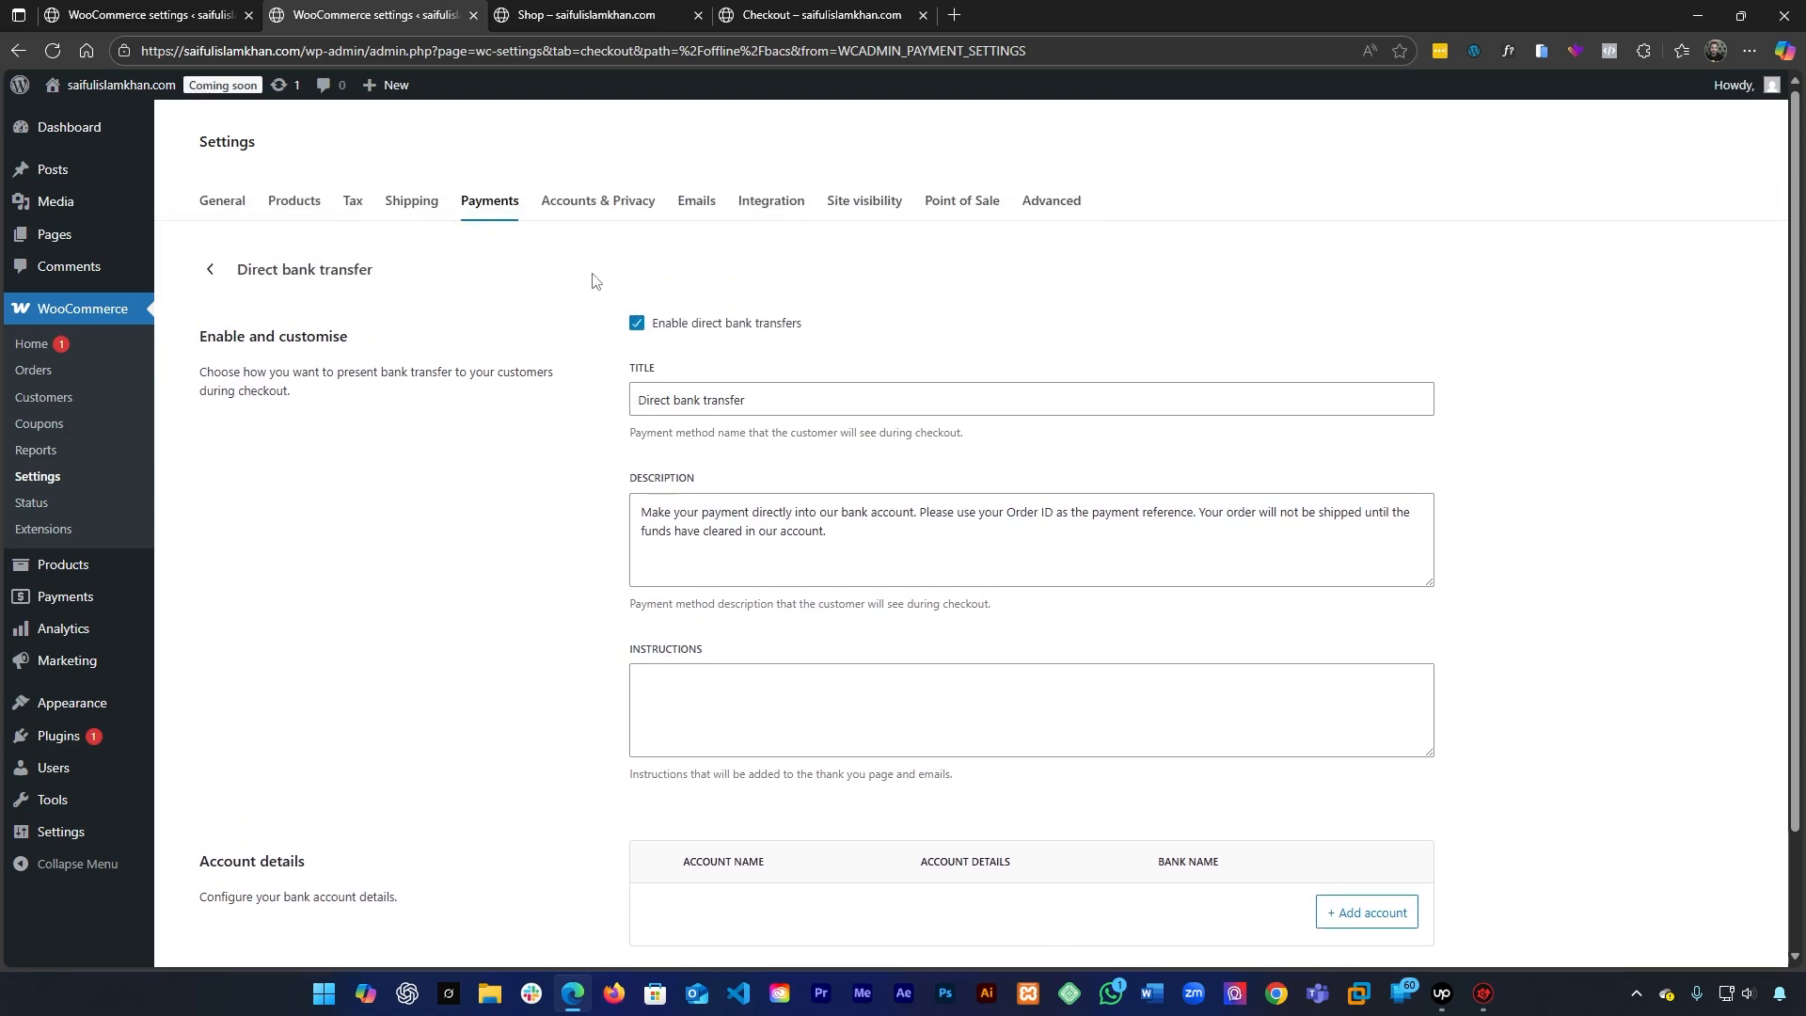
{"action": "scroll", "coordinate": [592, 277], "scroll_direction": "down", "scroll_amount": 2}
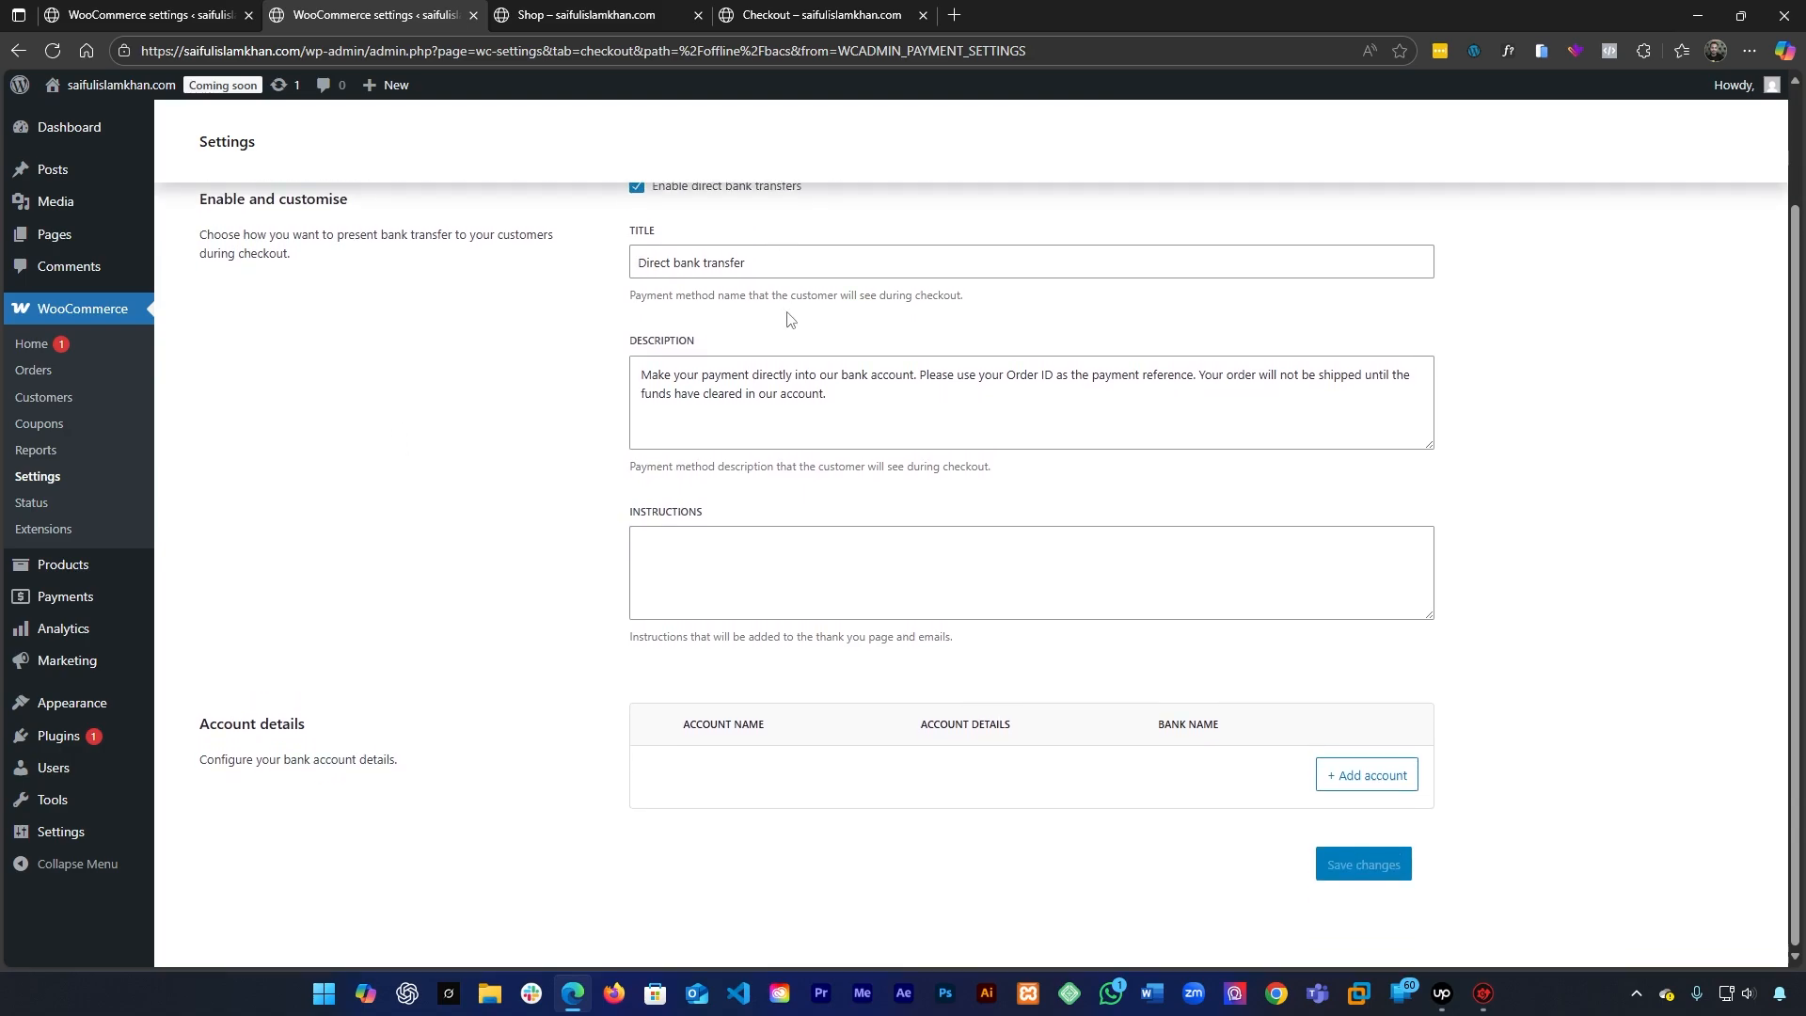
Start a new bank account for Direct bank transfer with country Bangladesh, the account holder's name and bank name Dutch Bangla
{"action": "left_click", "coordinate": [1343, 773]}
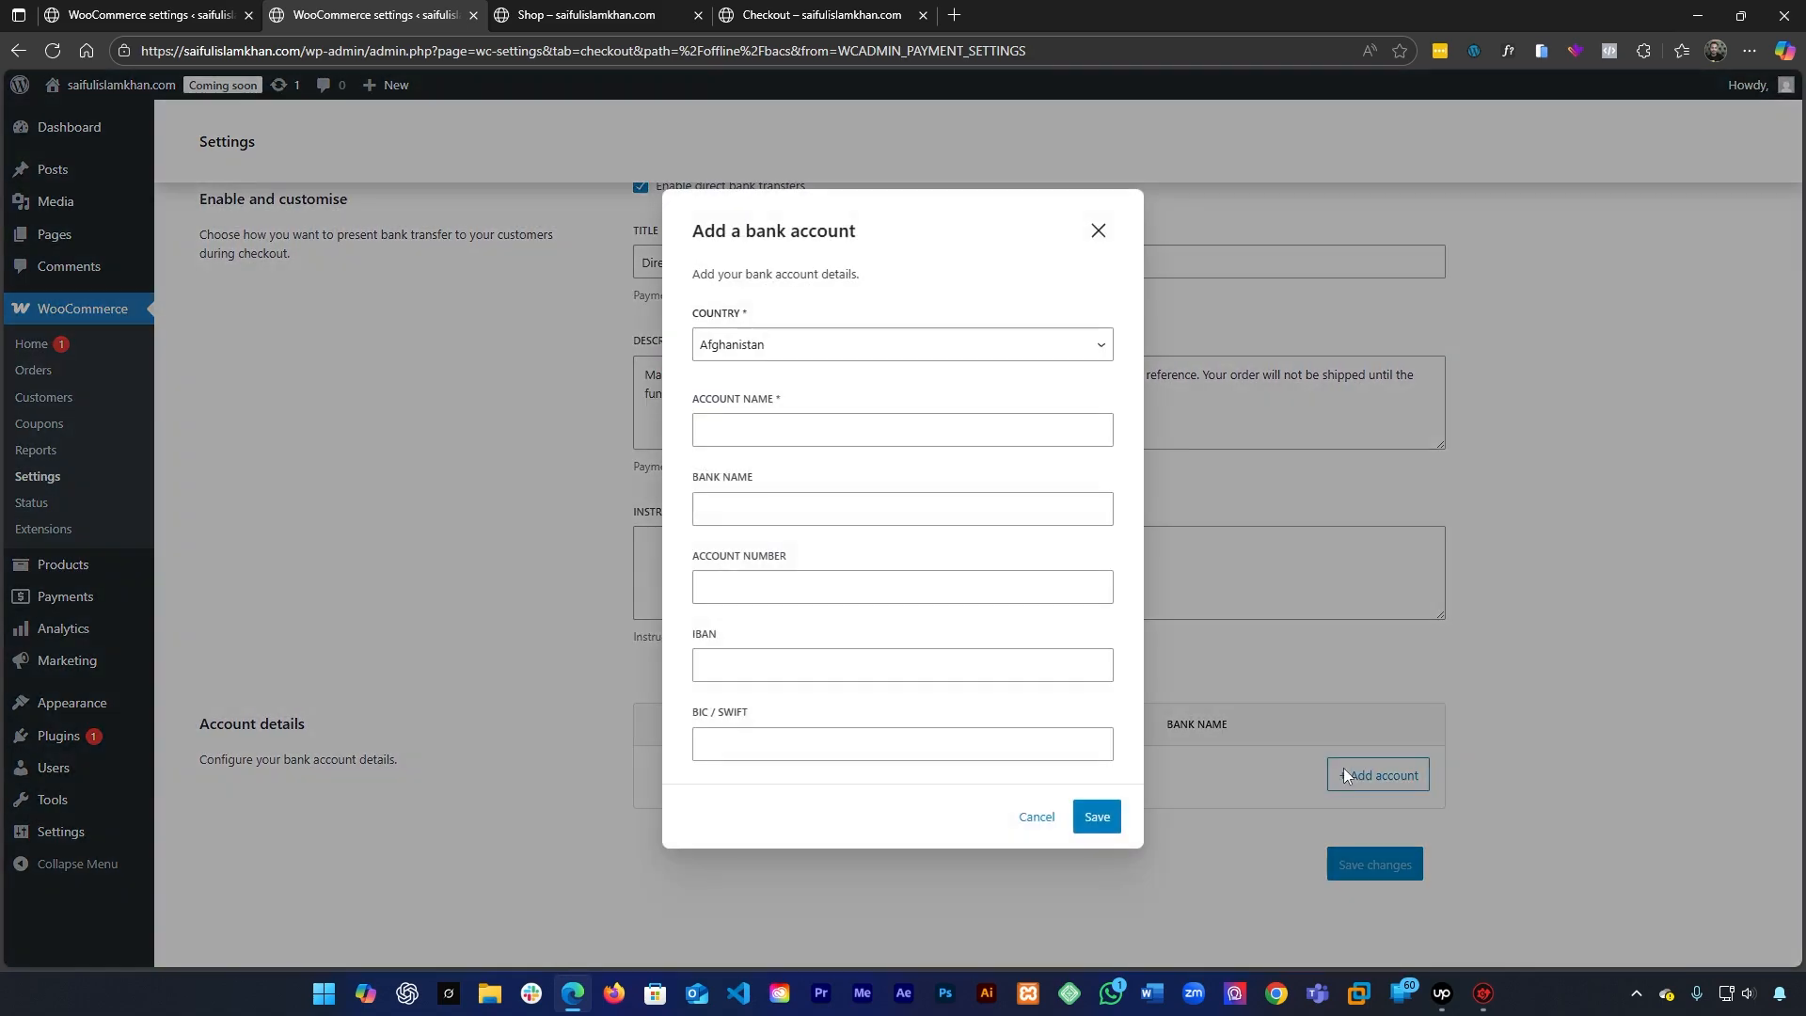
{"action": "left_click", "coordinate": [826, 346]}
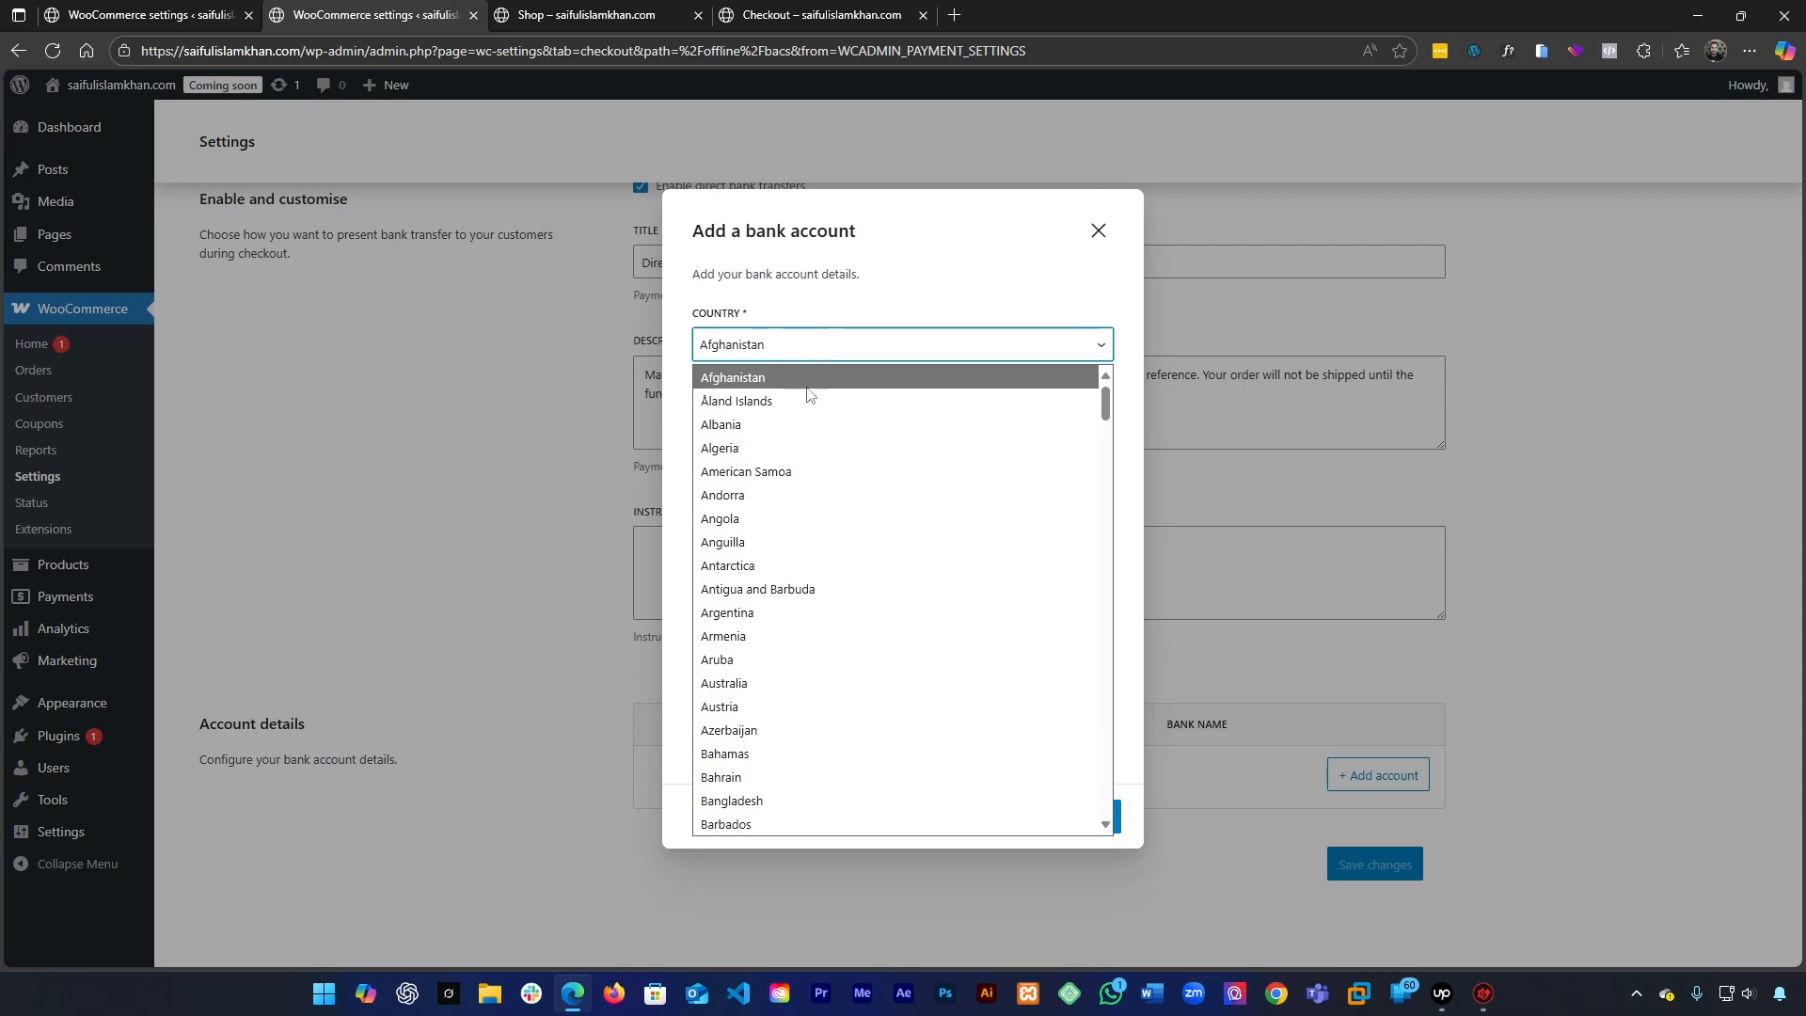
{"action": "left_click", "coordinate": [768, 796]}
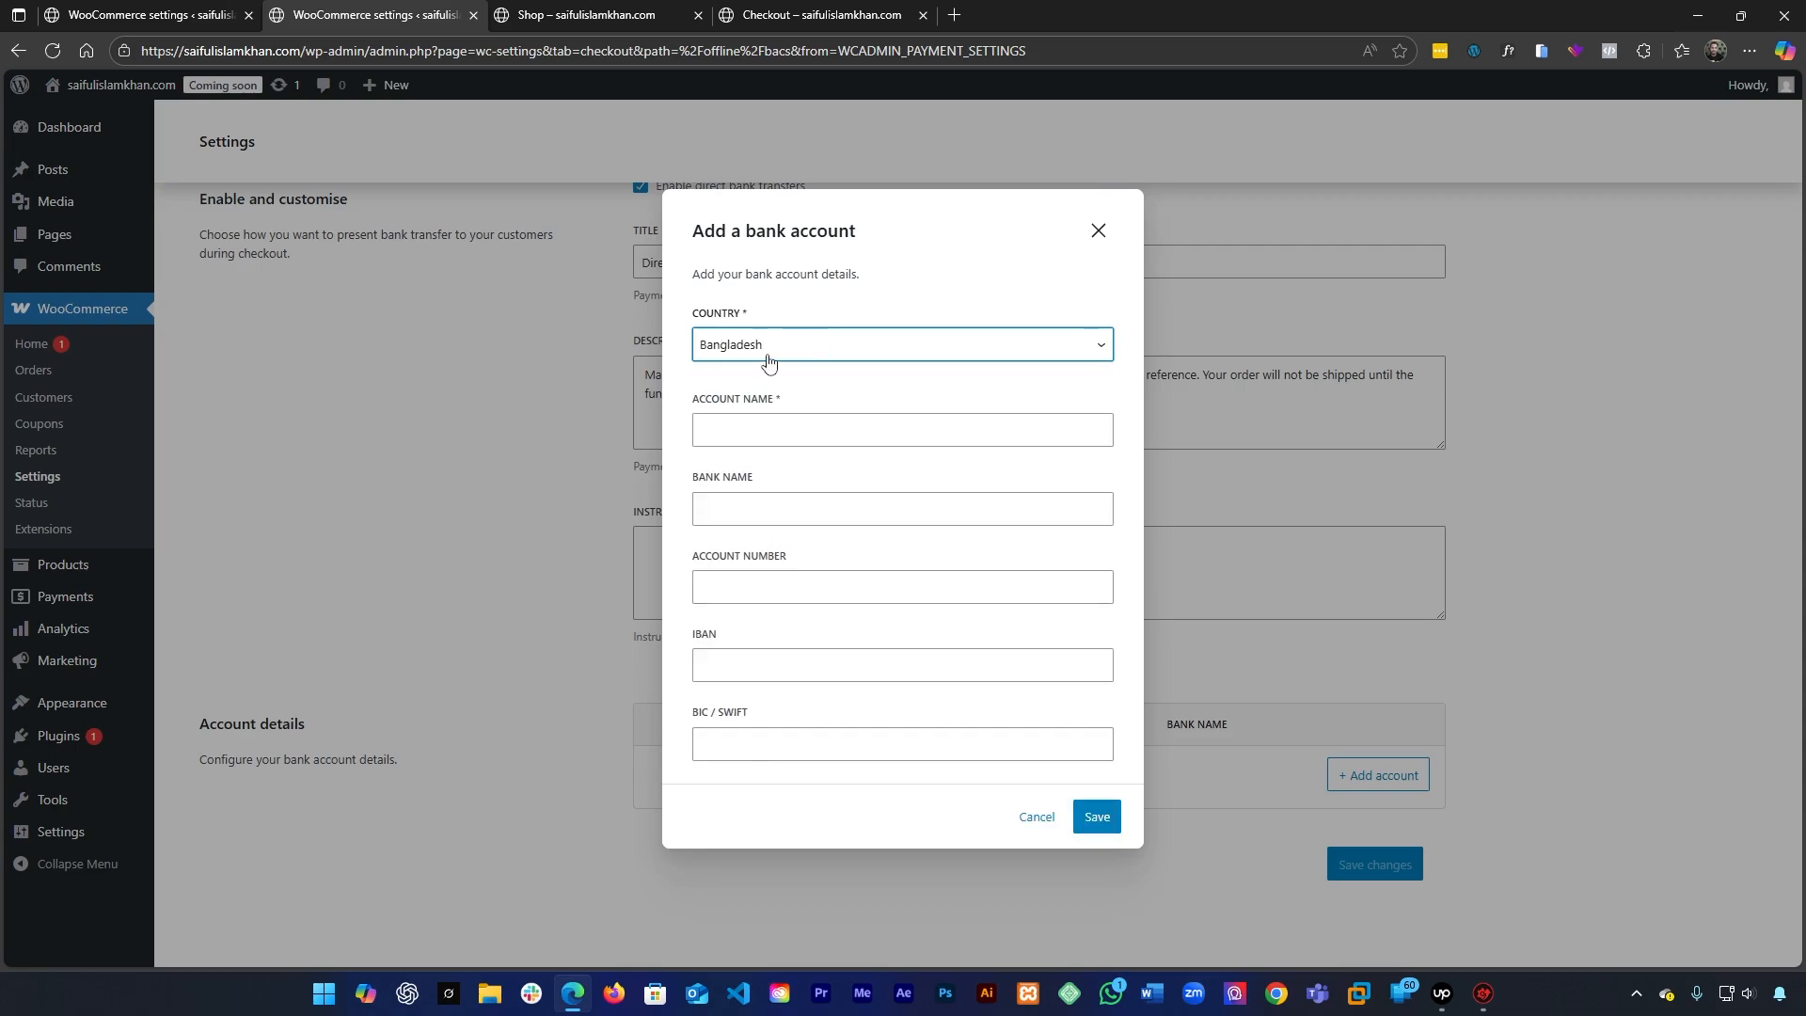
{"action": "left_click", "coordinate": [764, 435]}
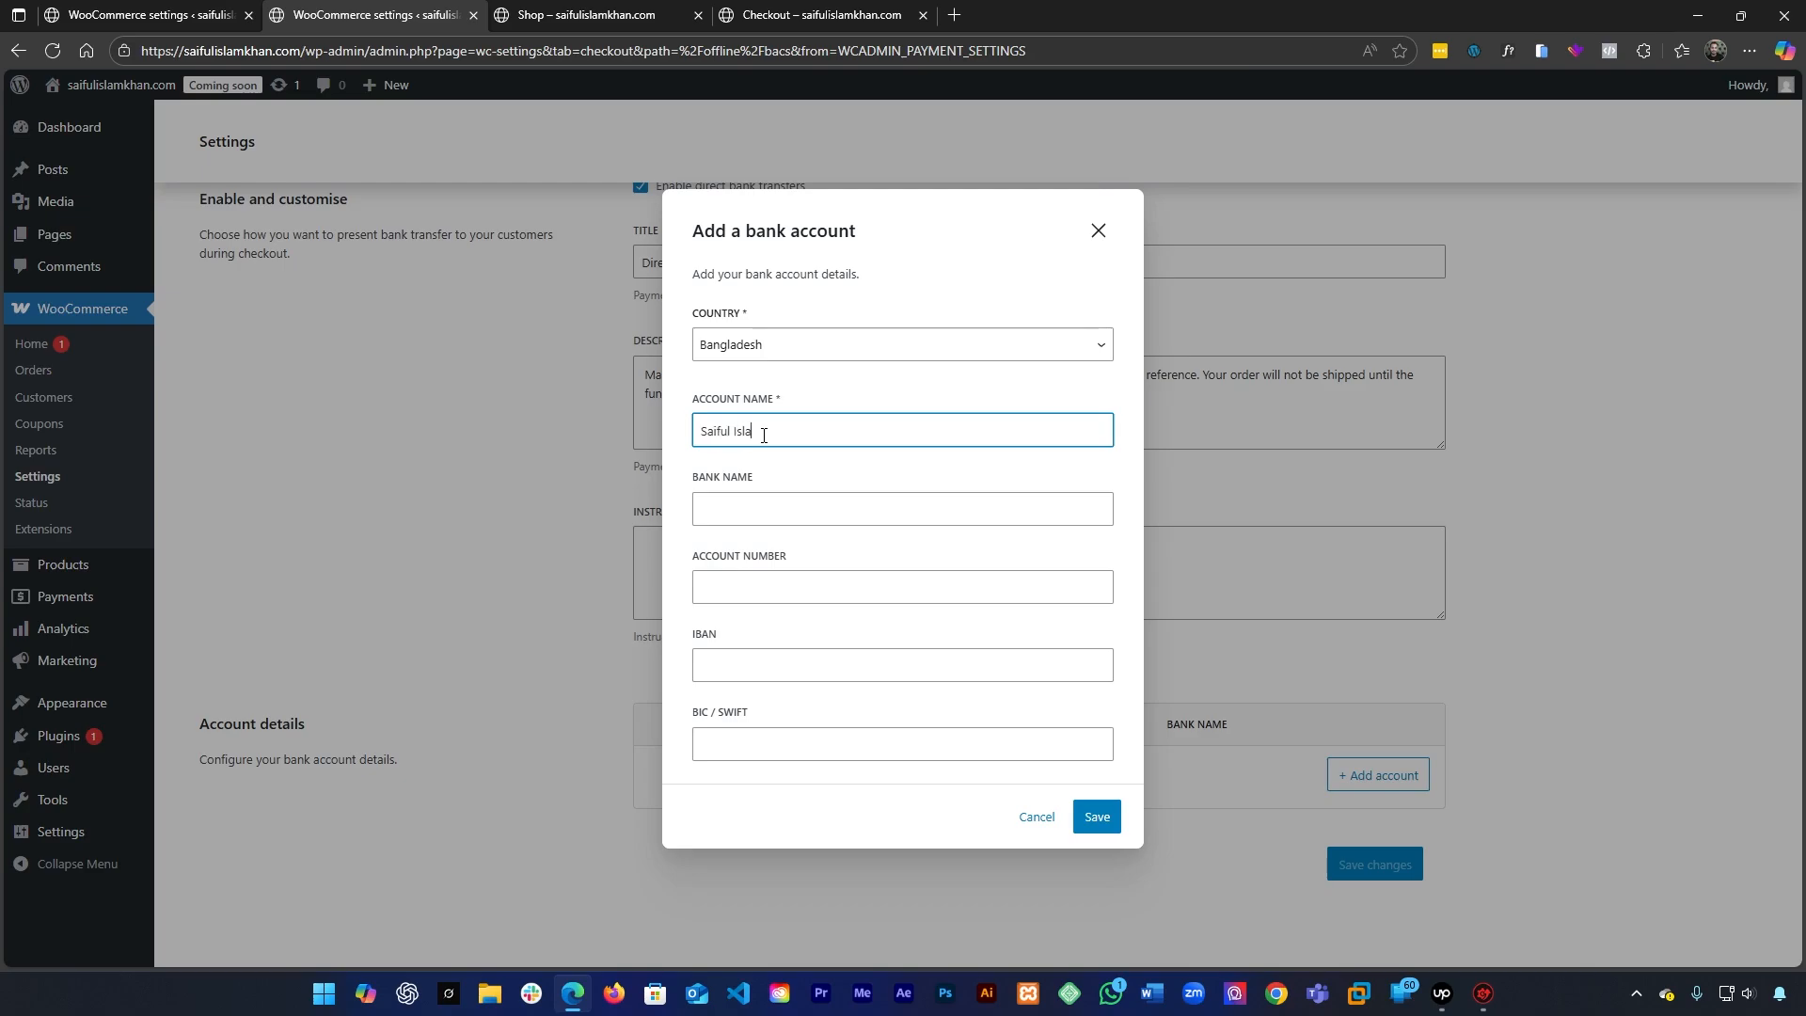
{"action": "key", "text": "Tab"}
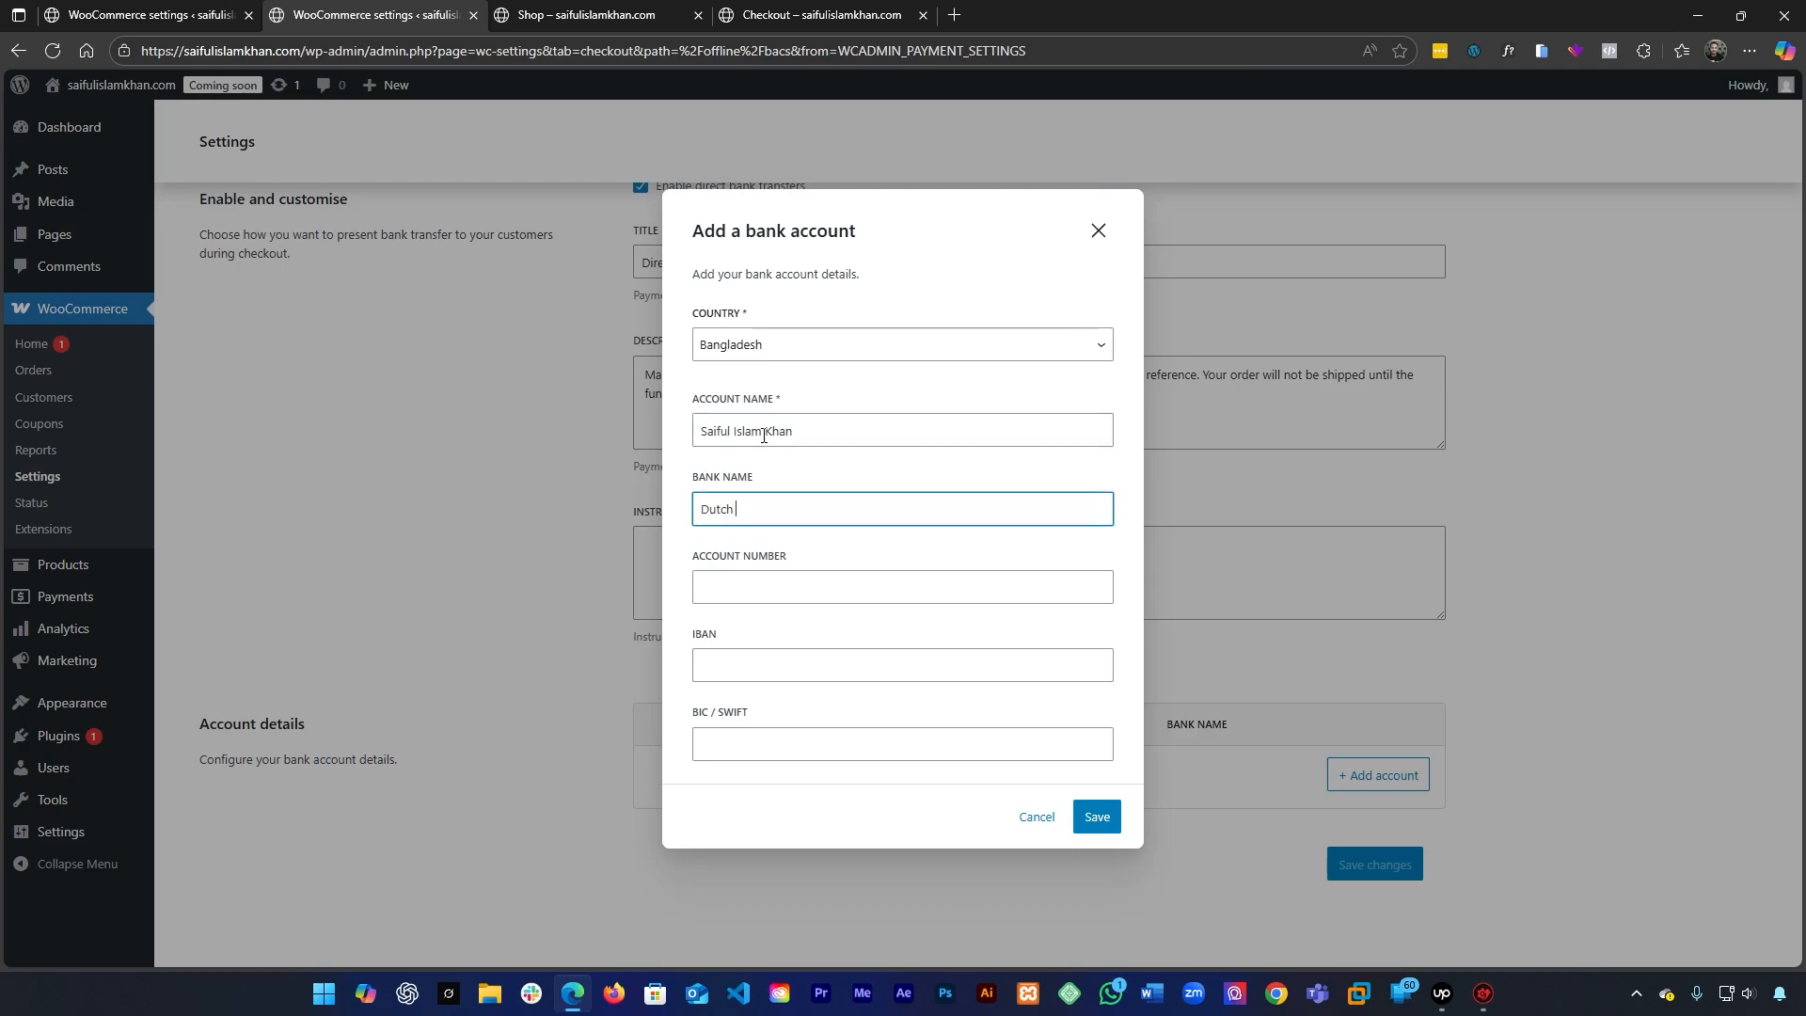
{"action": "type", "text": "Dutch Bangla"}
Enter the bank account number without the stray slash, save the account and save the Direct bank transfer settings
{"action": "key", "text": "Tab"}
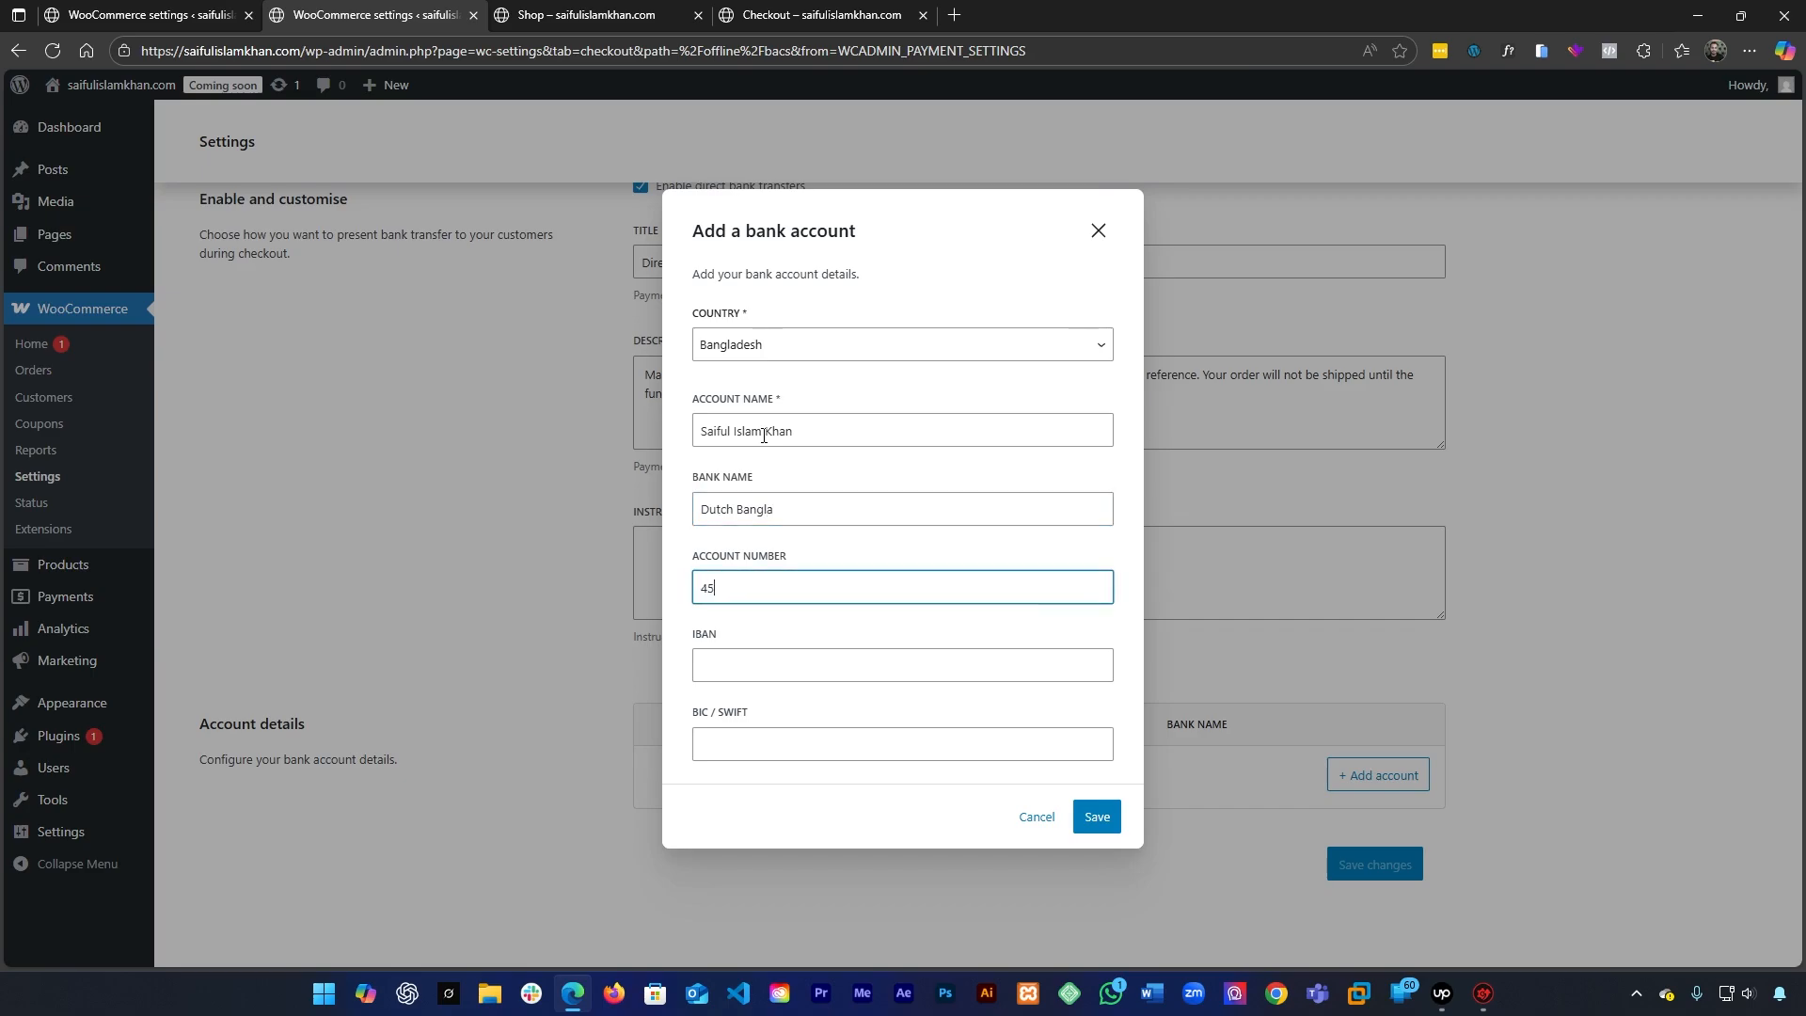
{"action": "key", "text": "Tab"}
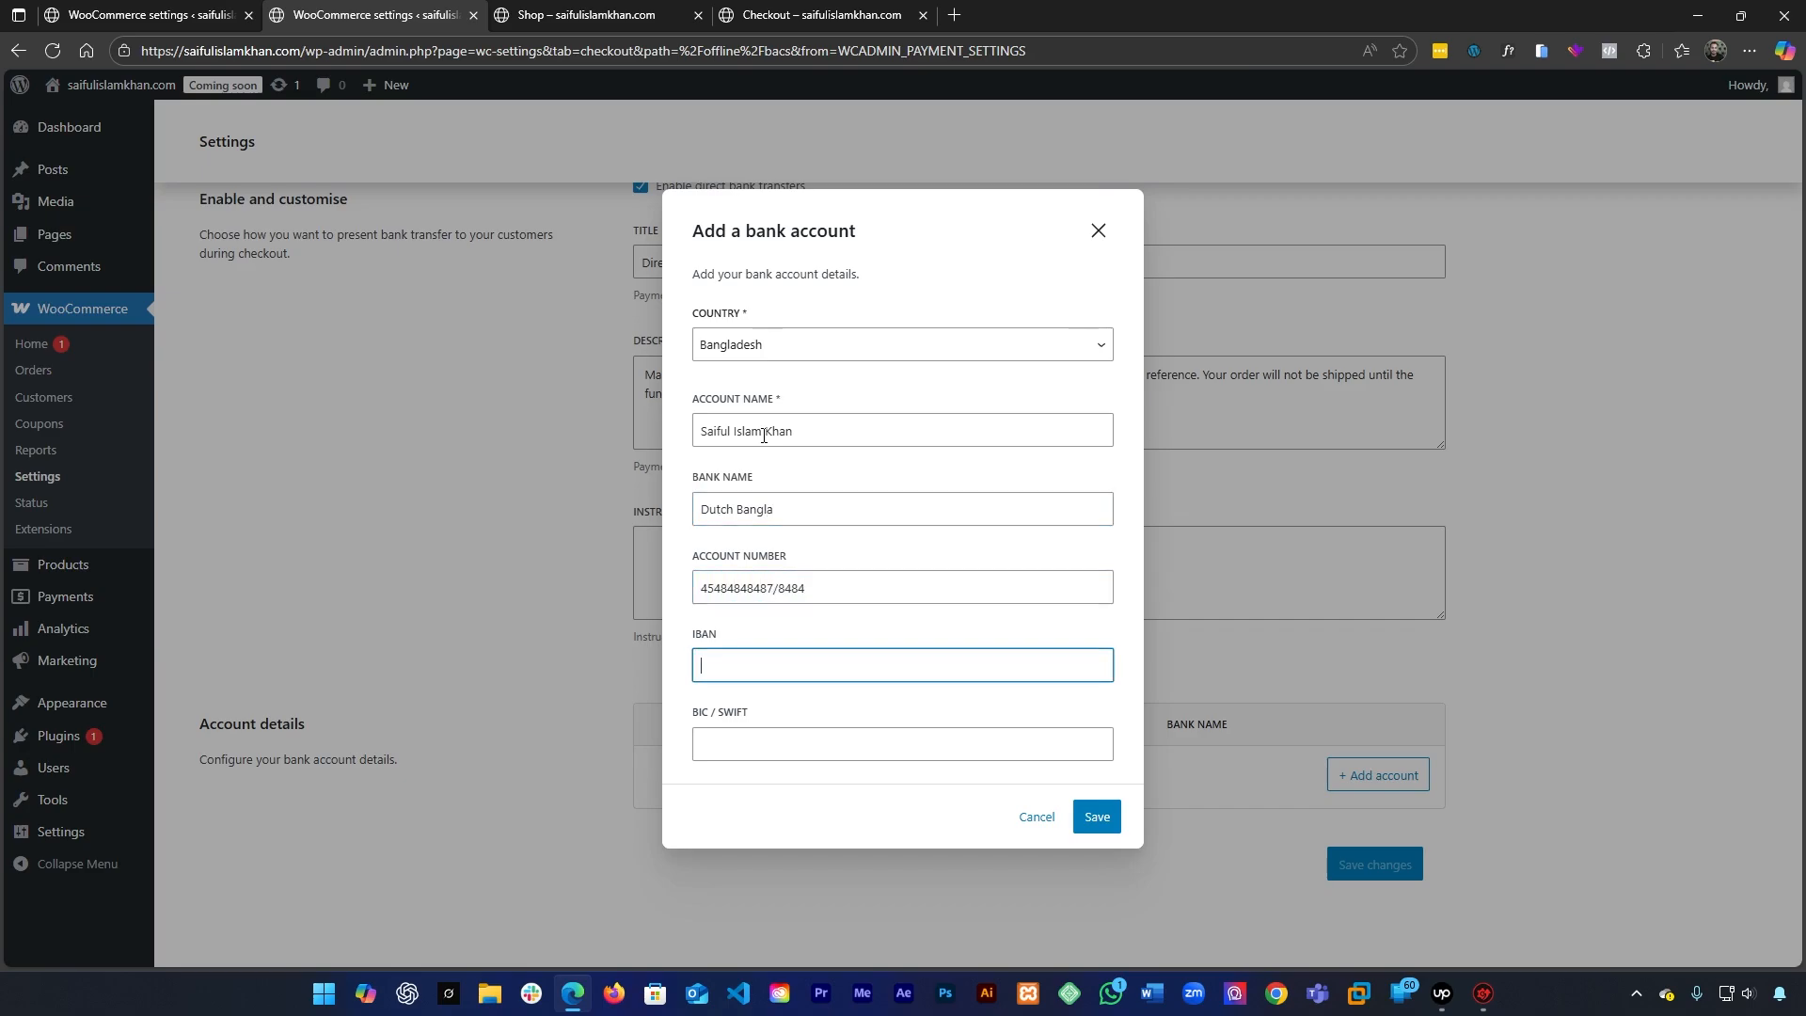
{"action": "left_click", "coordinate": [778, 587]}
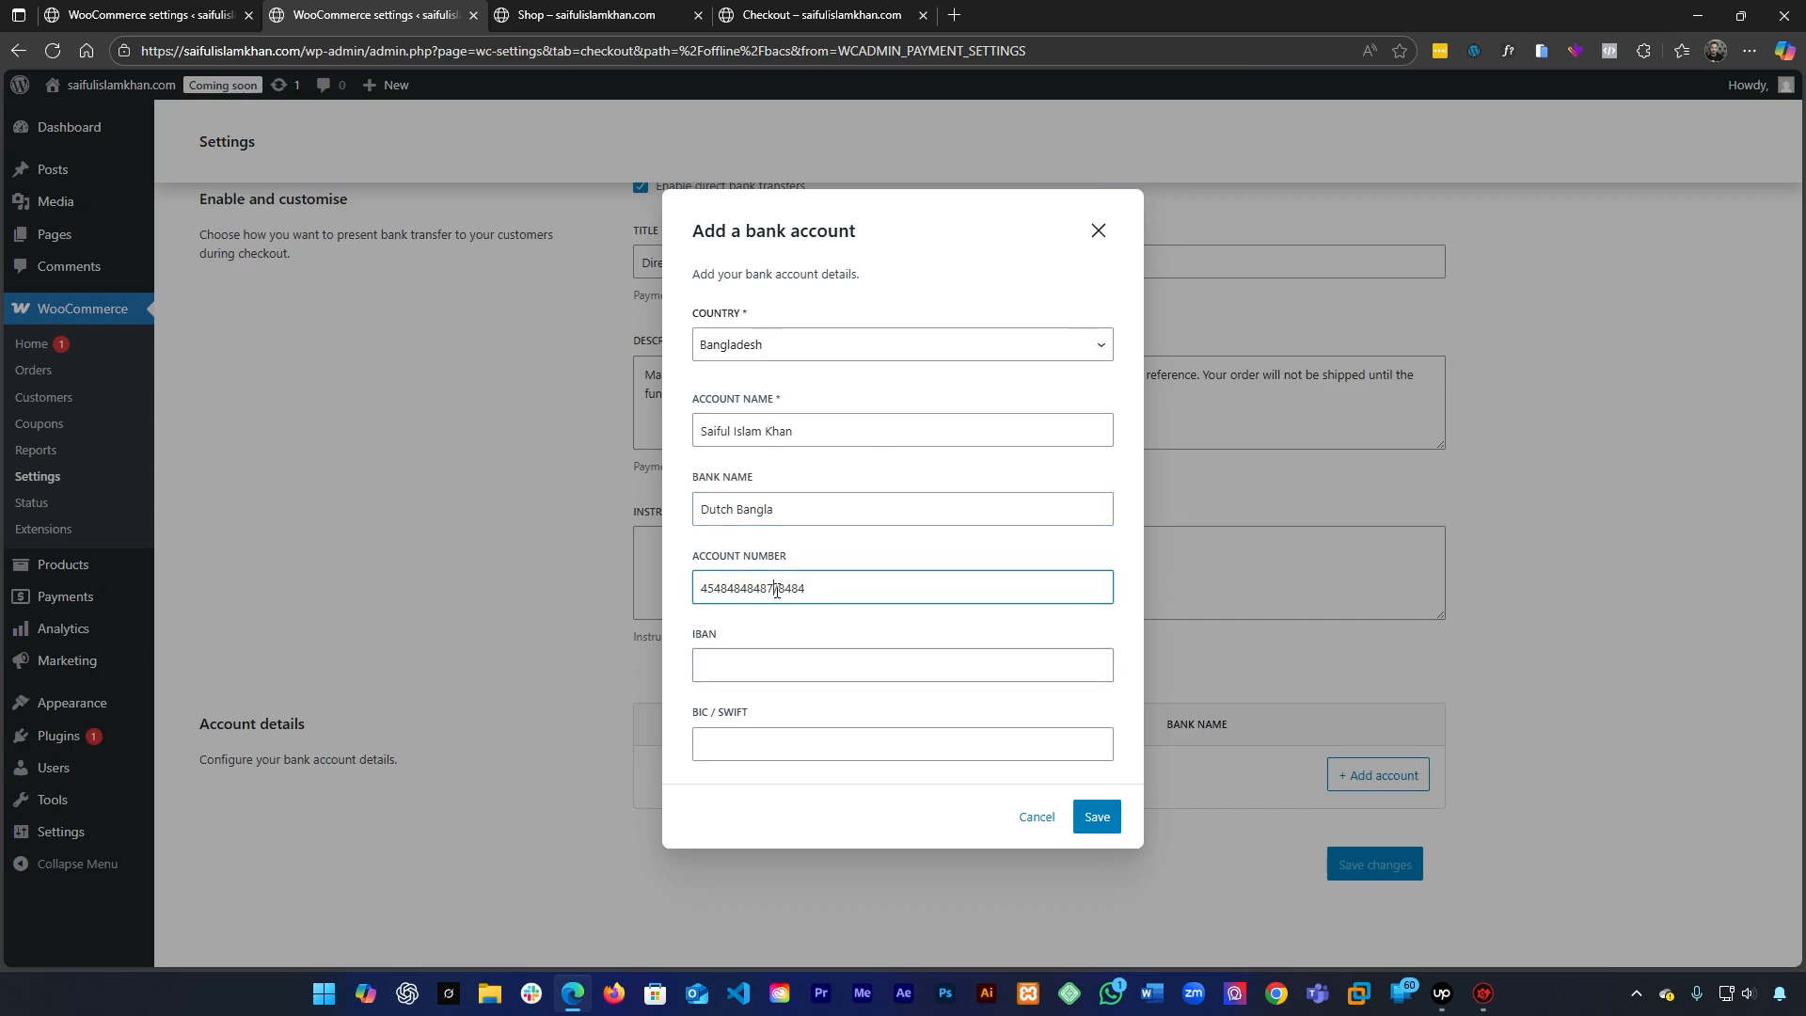
{"action": "left_click", "coordinate": [749, 758]}
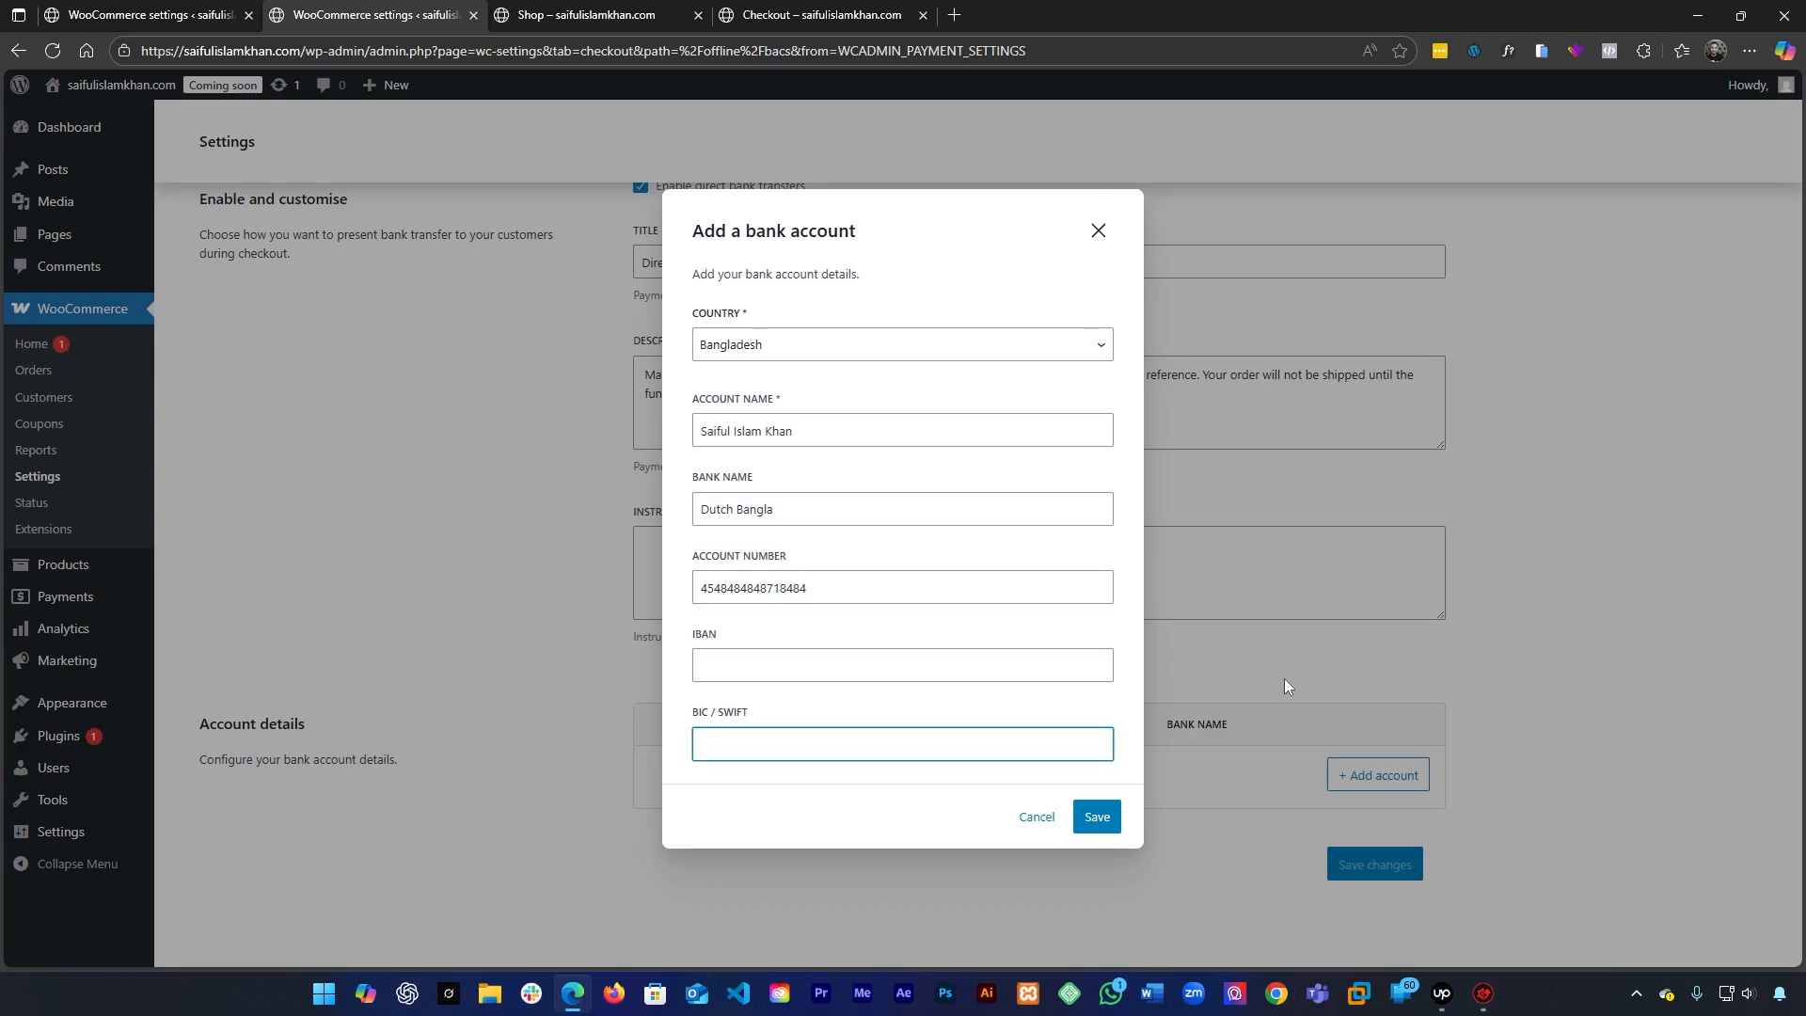
{"action": "left_click", "coordinate": [1097, 816]}
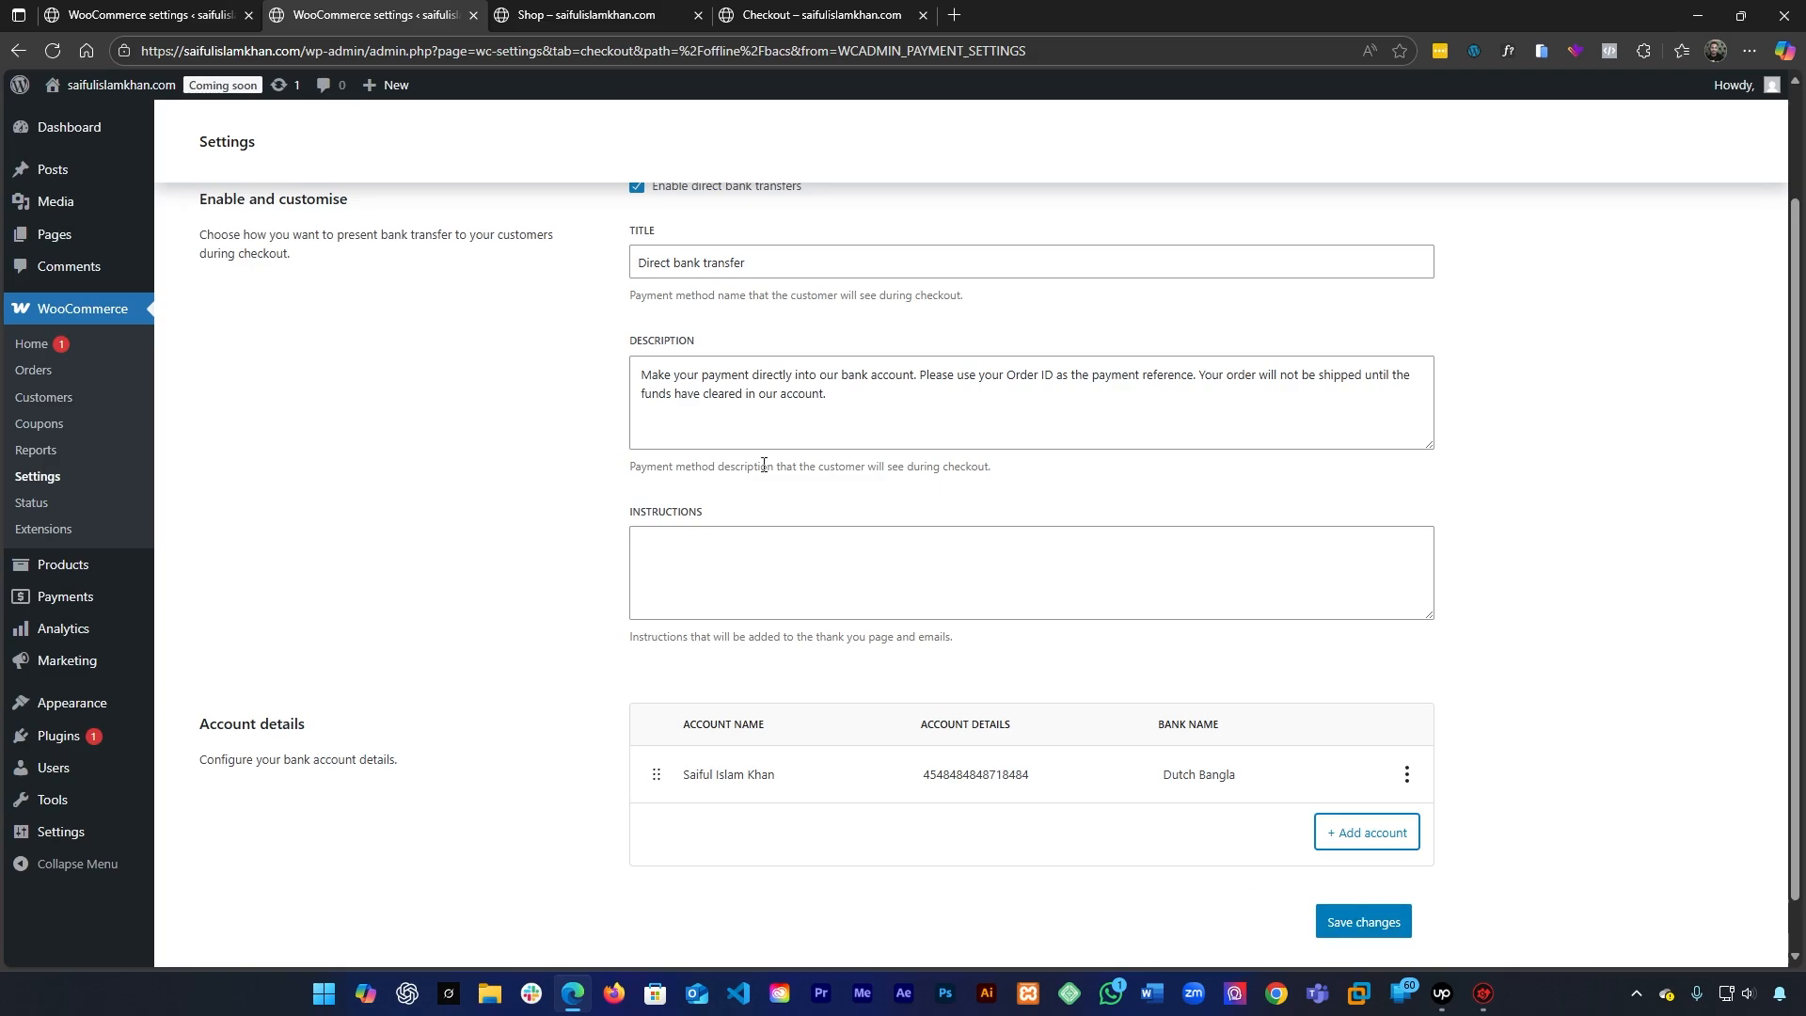
{"action": "left_click", "coordinate": [1366, 924]}
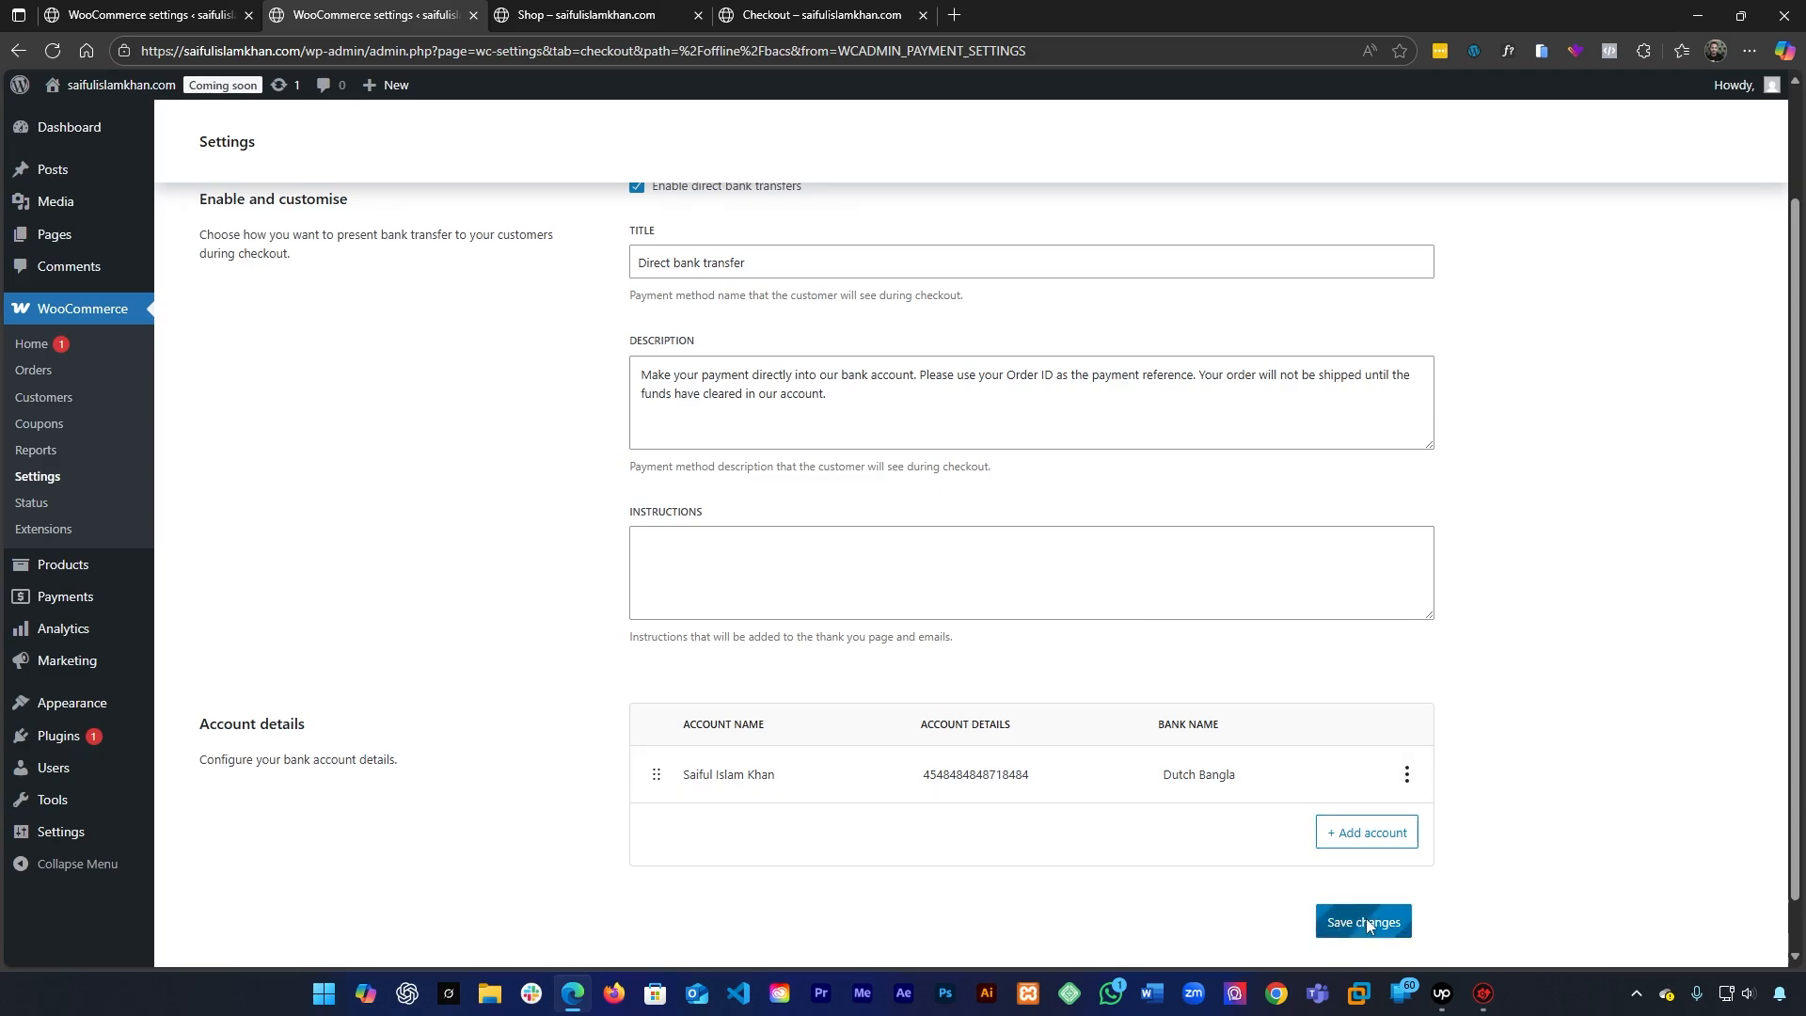
Check the Direct bank transfer description on the checkout page, reload the page and return to the Direct bank transfer settings
{"action": "left_click", "coordinate": [846, 14]}
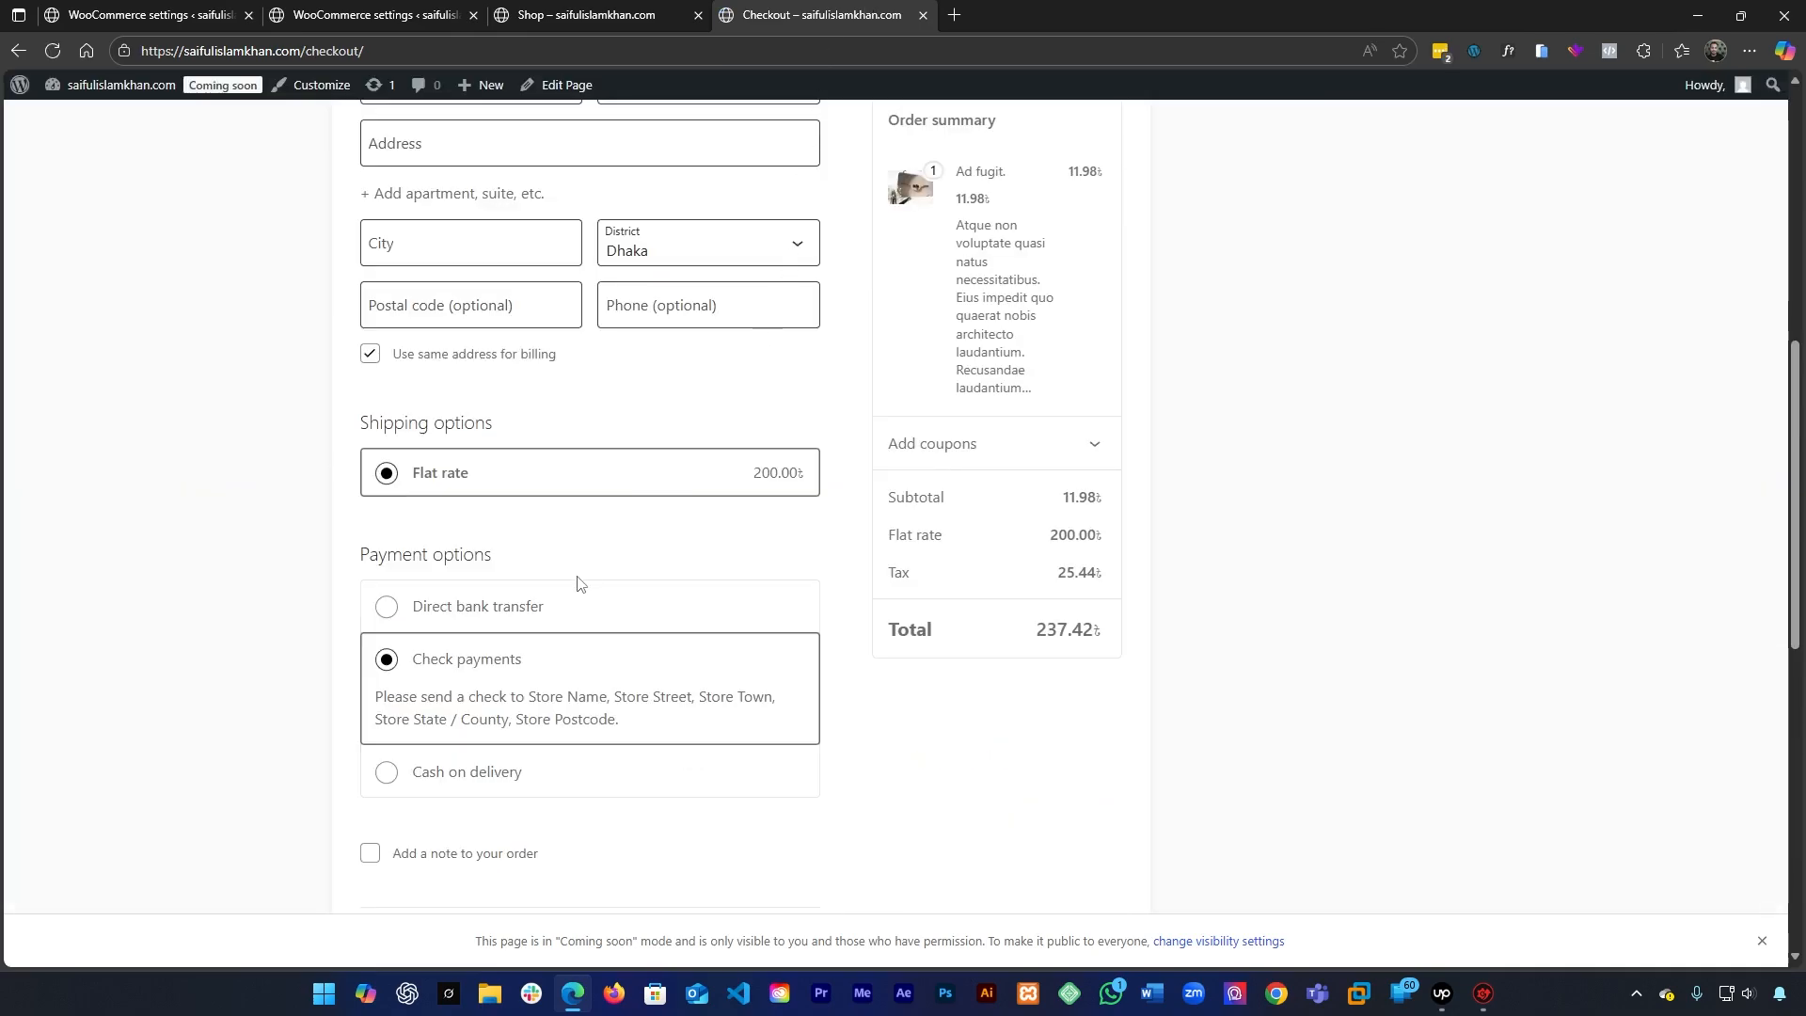
{"action": "left_click", "coordinate": [519, 617]}
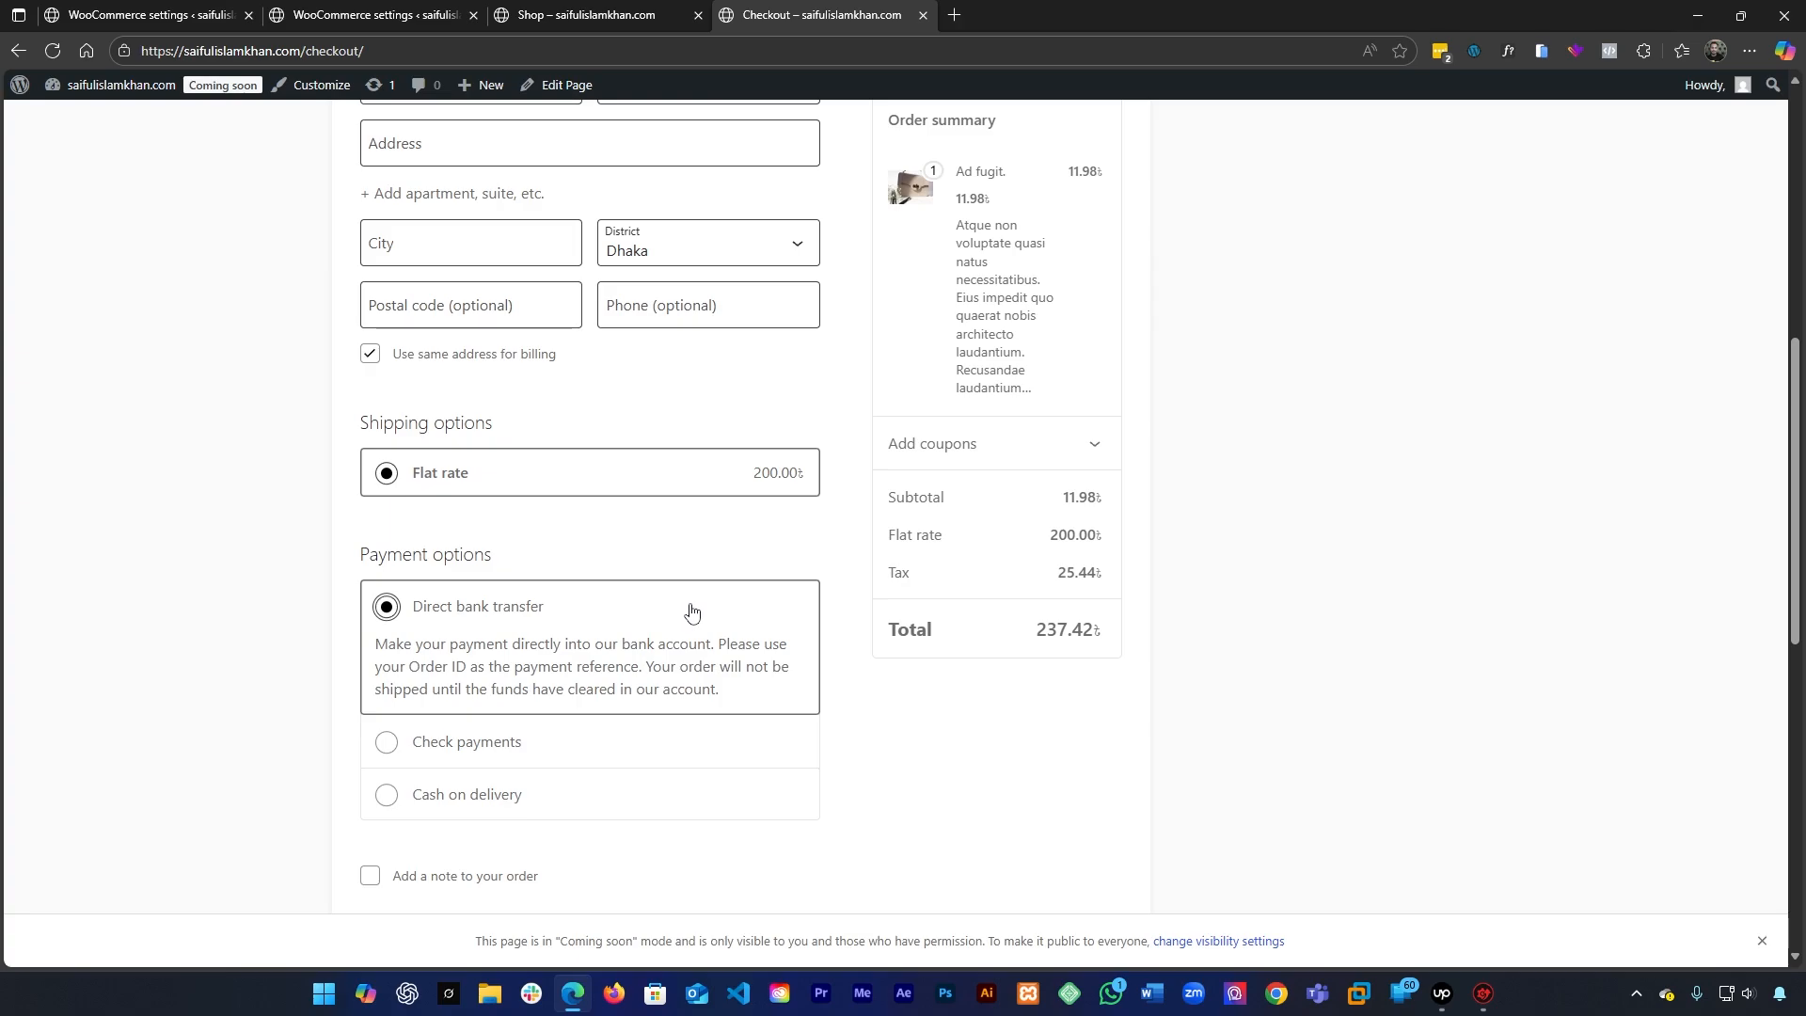
{"action": "key", "text": "F5"}
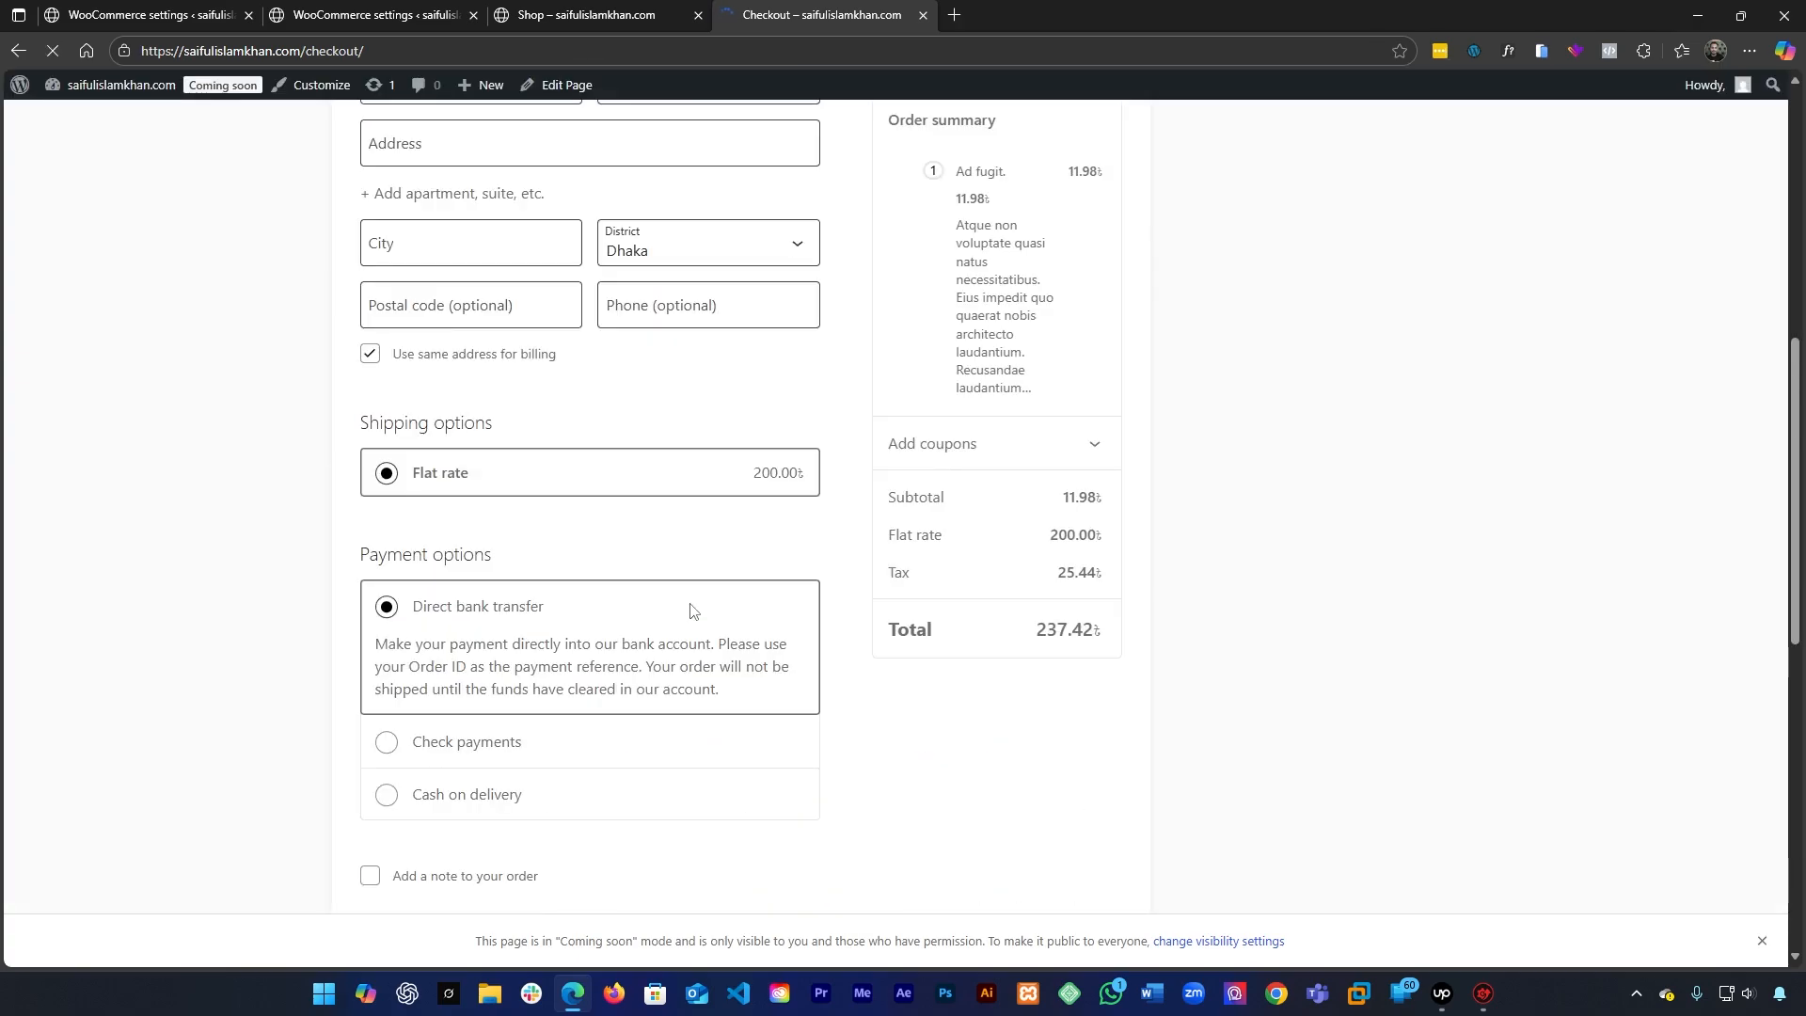
{"action": "left_click", "coordinate": [348, 11]}
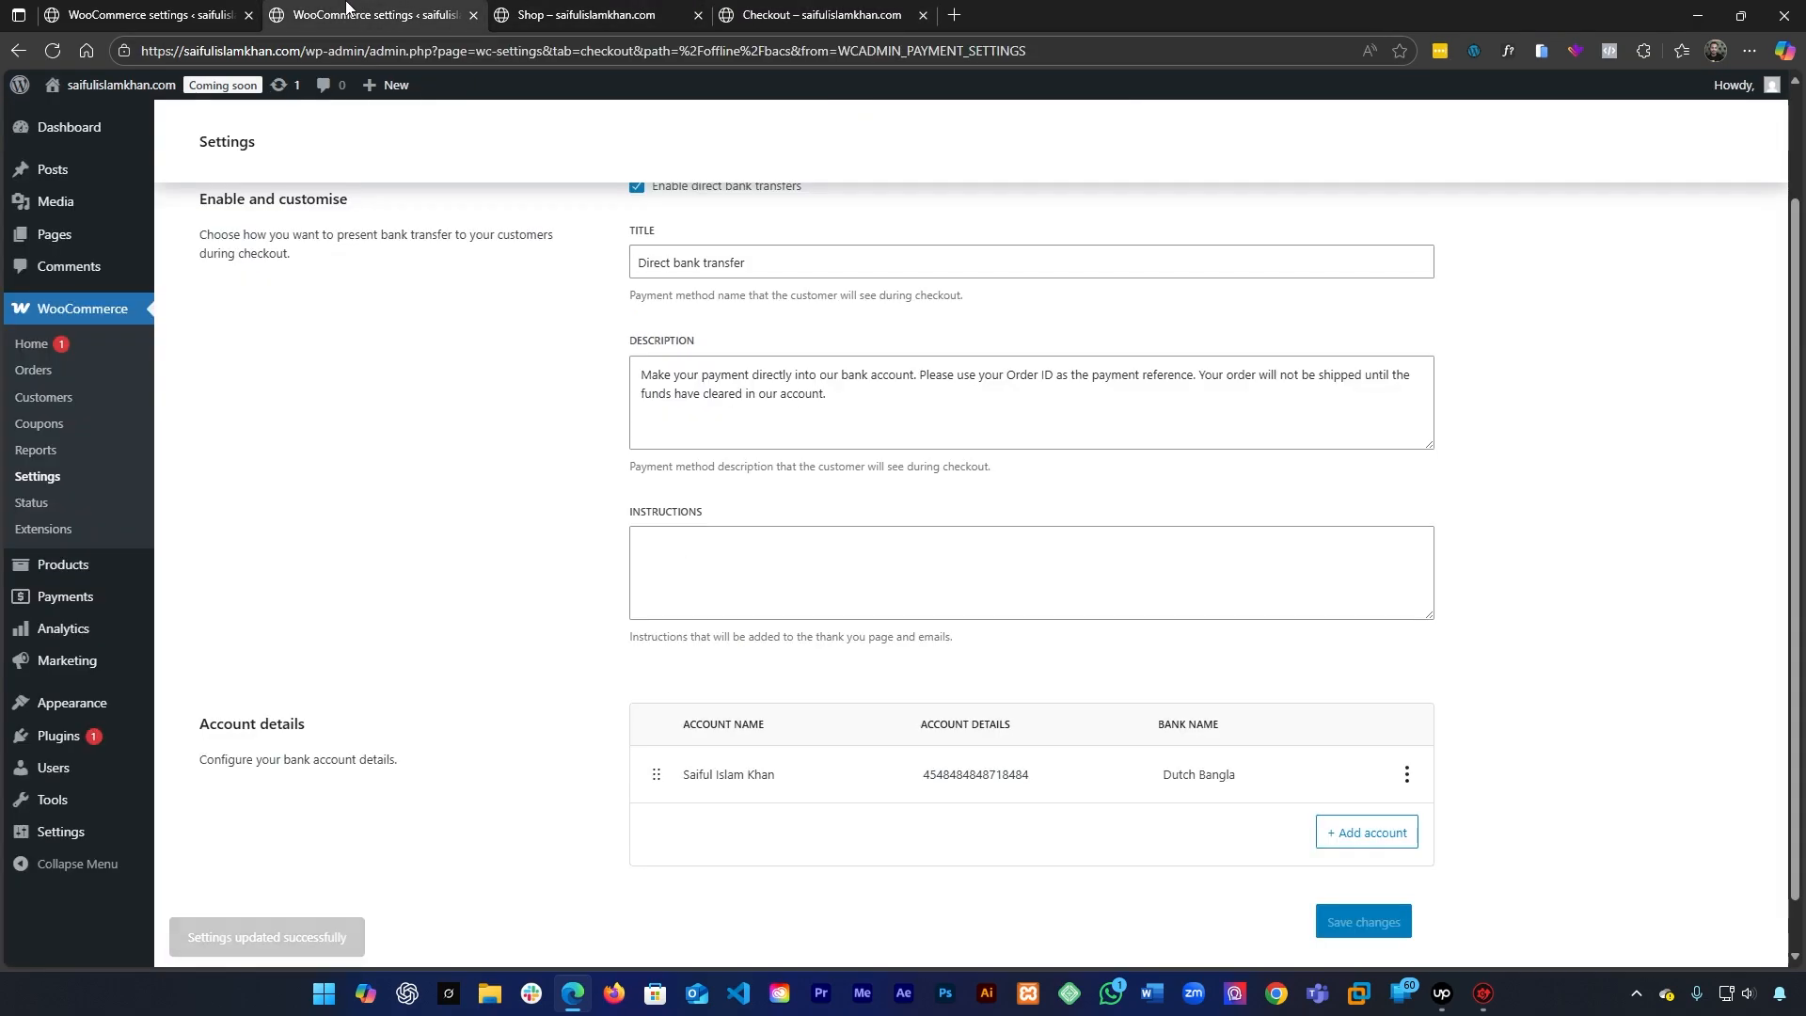
Review the saved Direct bank transfer account's details in its edit form and close the form without changes
{"action": "scroll", "coordinate": [817, 592], "scroll_direction": "up", "scroll_amount": 3}
{"action": "scroll", "coordinate": [814, 597], "scroll_direction": "down", "scroll_amount": 2}
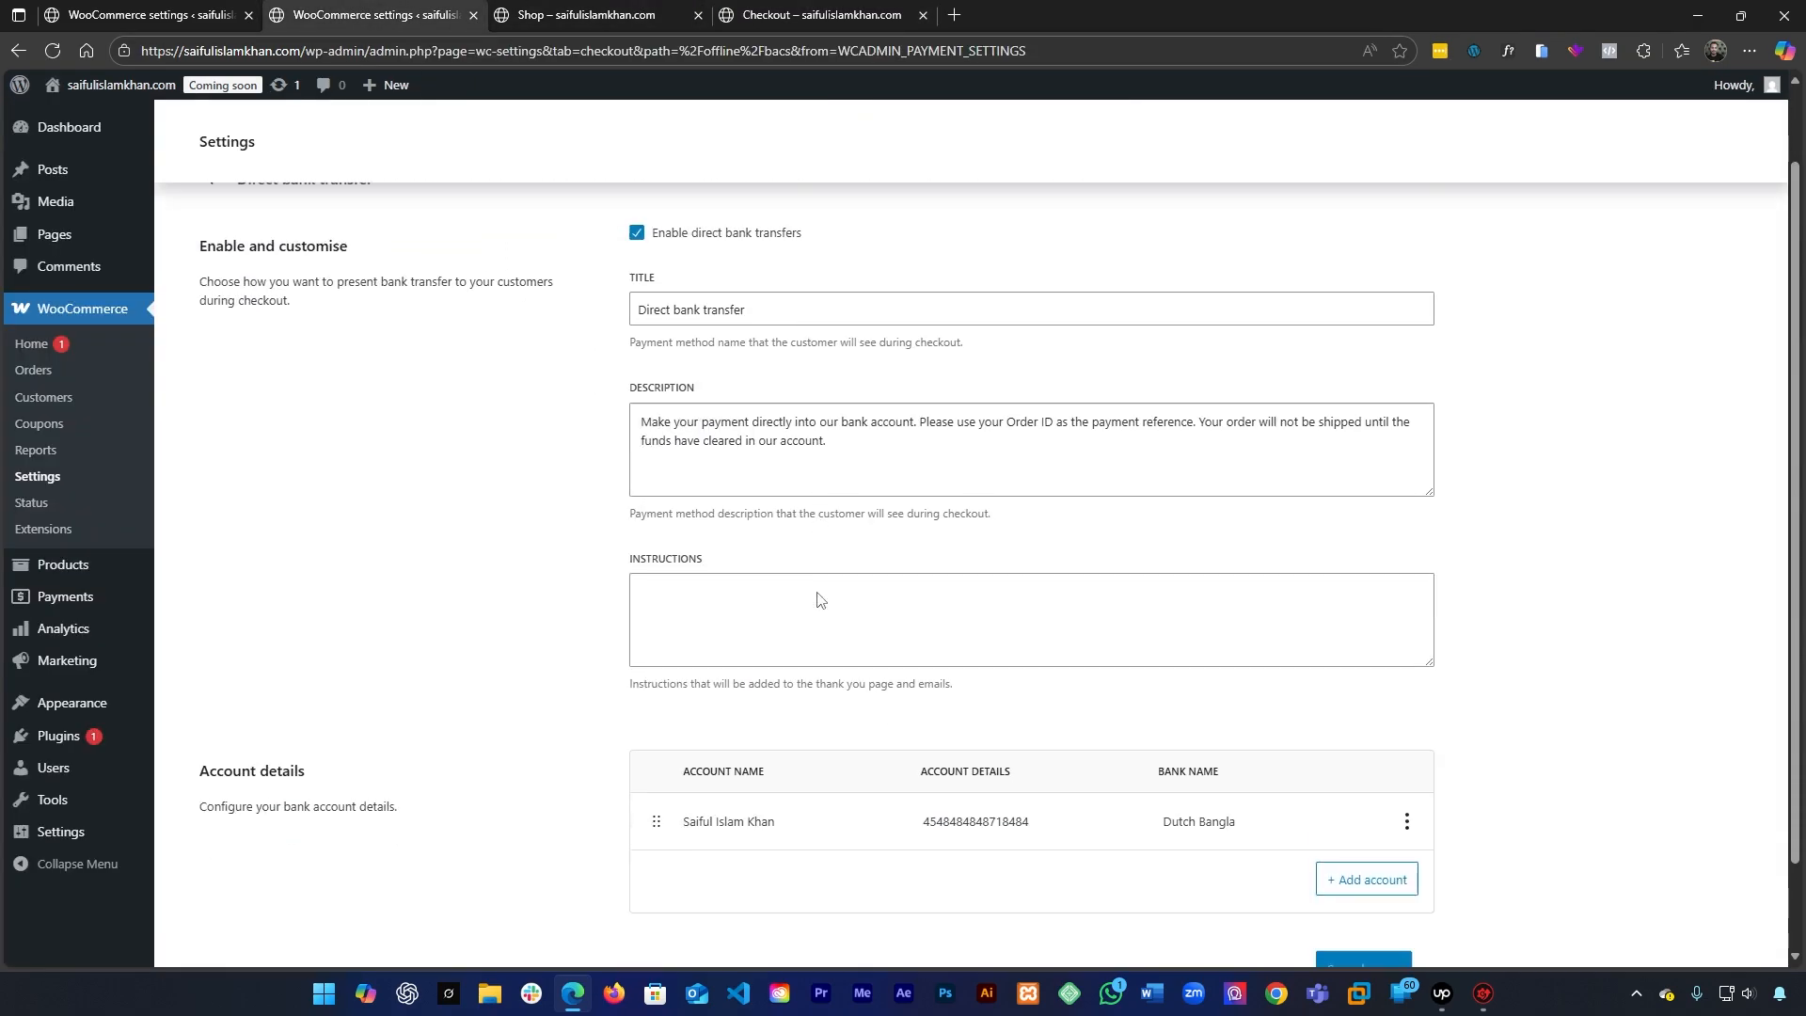
{"action": "left_click", "coordinate": [1408, 723]}
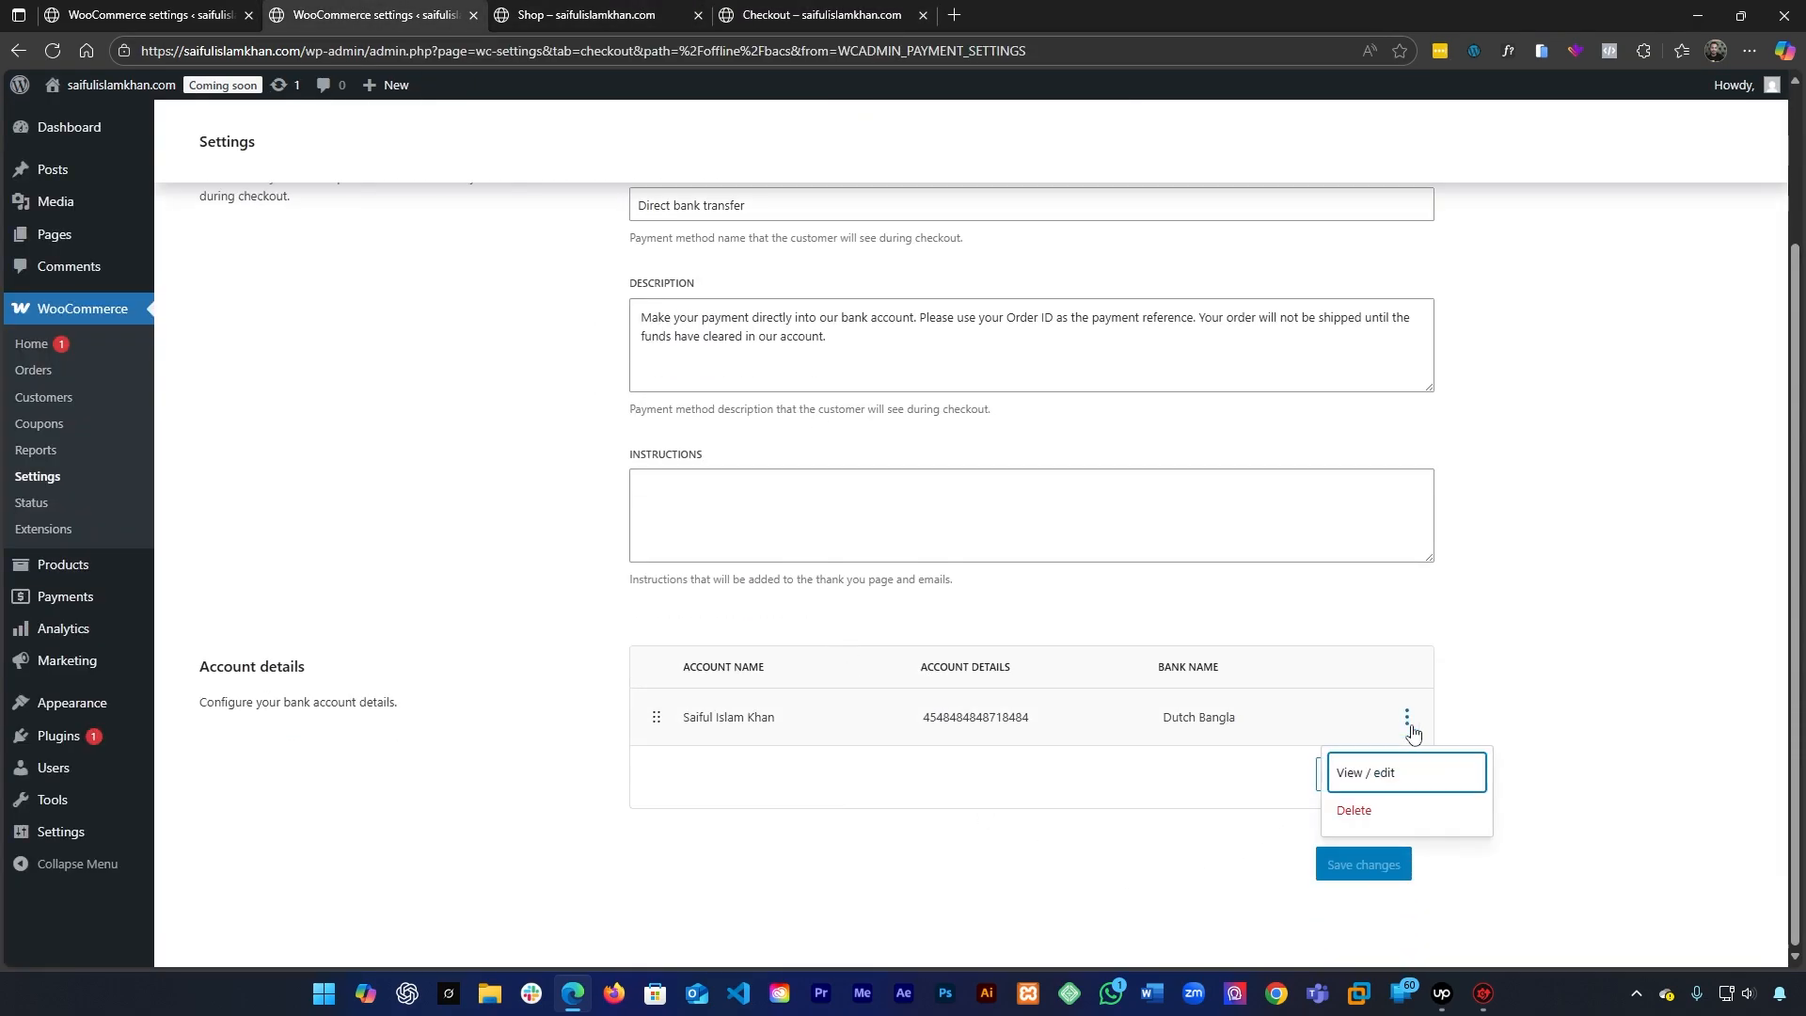
{"action": "left_click", "coordinate": [1396, 773]}
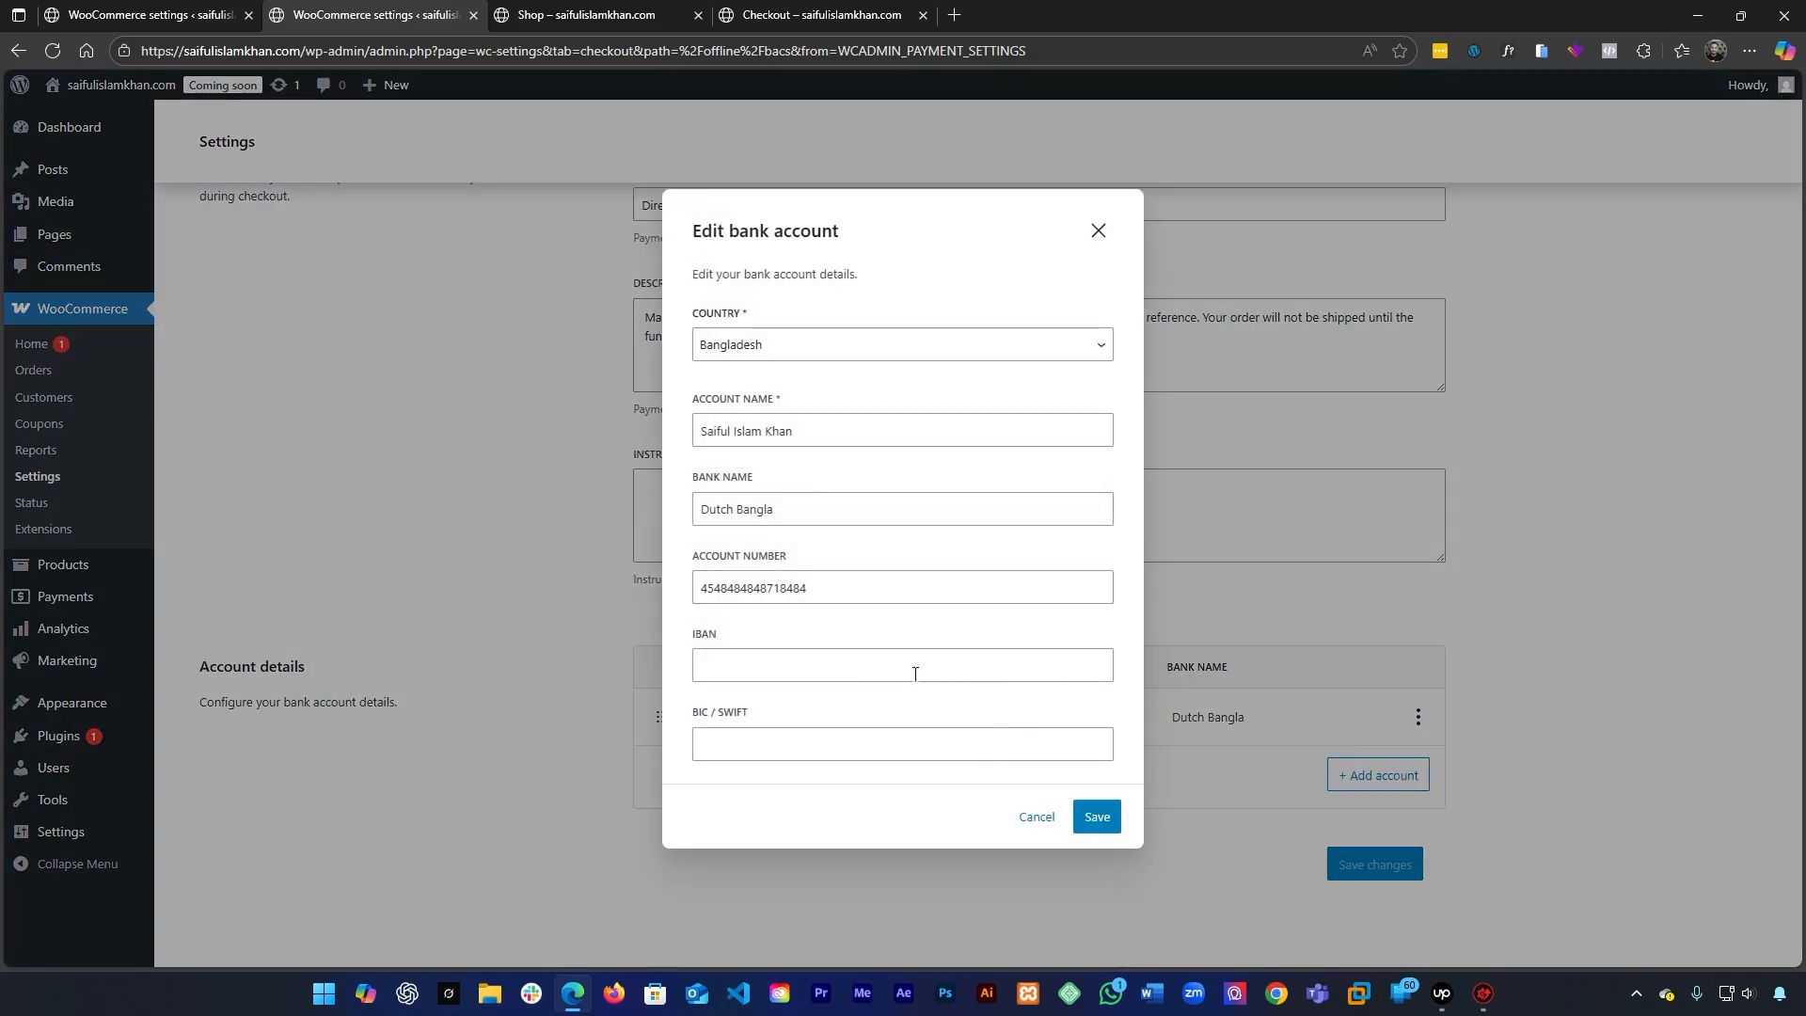
{"action": "left_click", "coordinate": [1096, 231]}
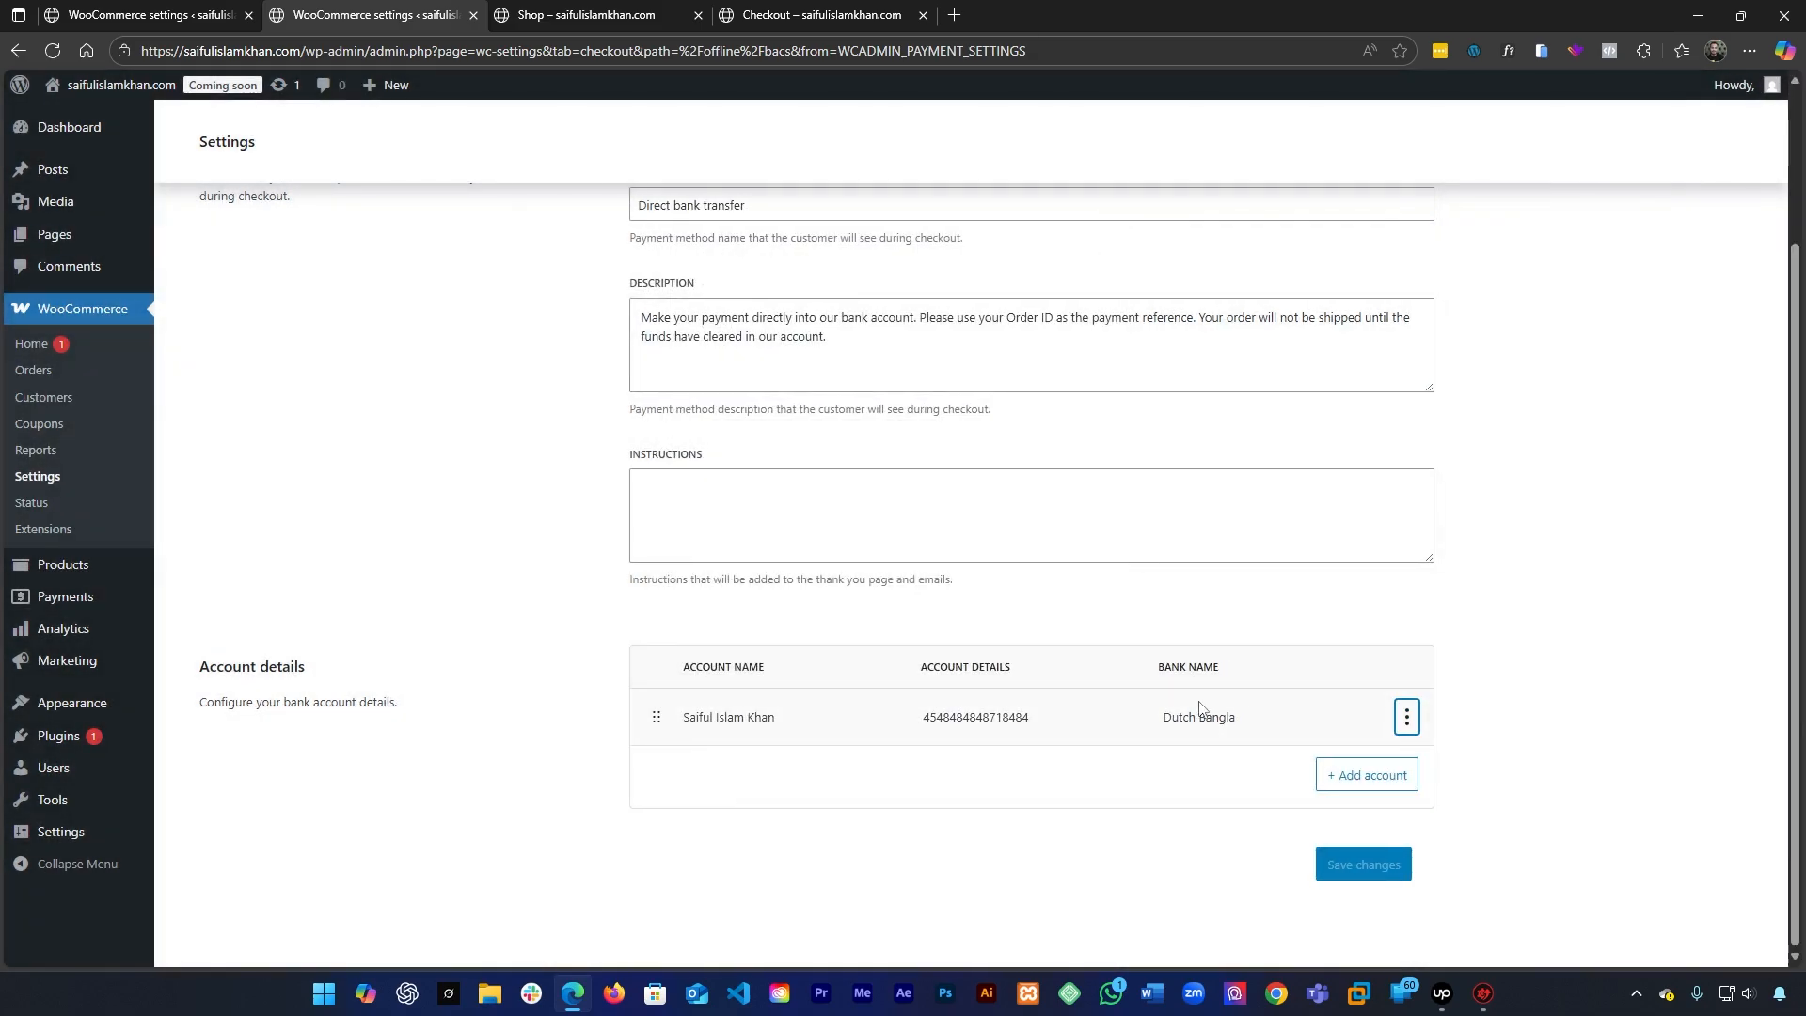
{"action": "double_click", "coordinate": [990, 718]}
Check the Check payments option on the checkout page, and go back to the WooCommerce payment providers list
{"action": "left_click", "coordinate": [818, 15]}
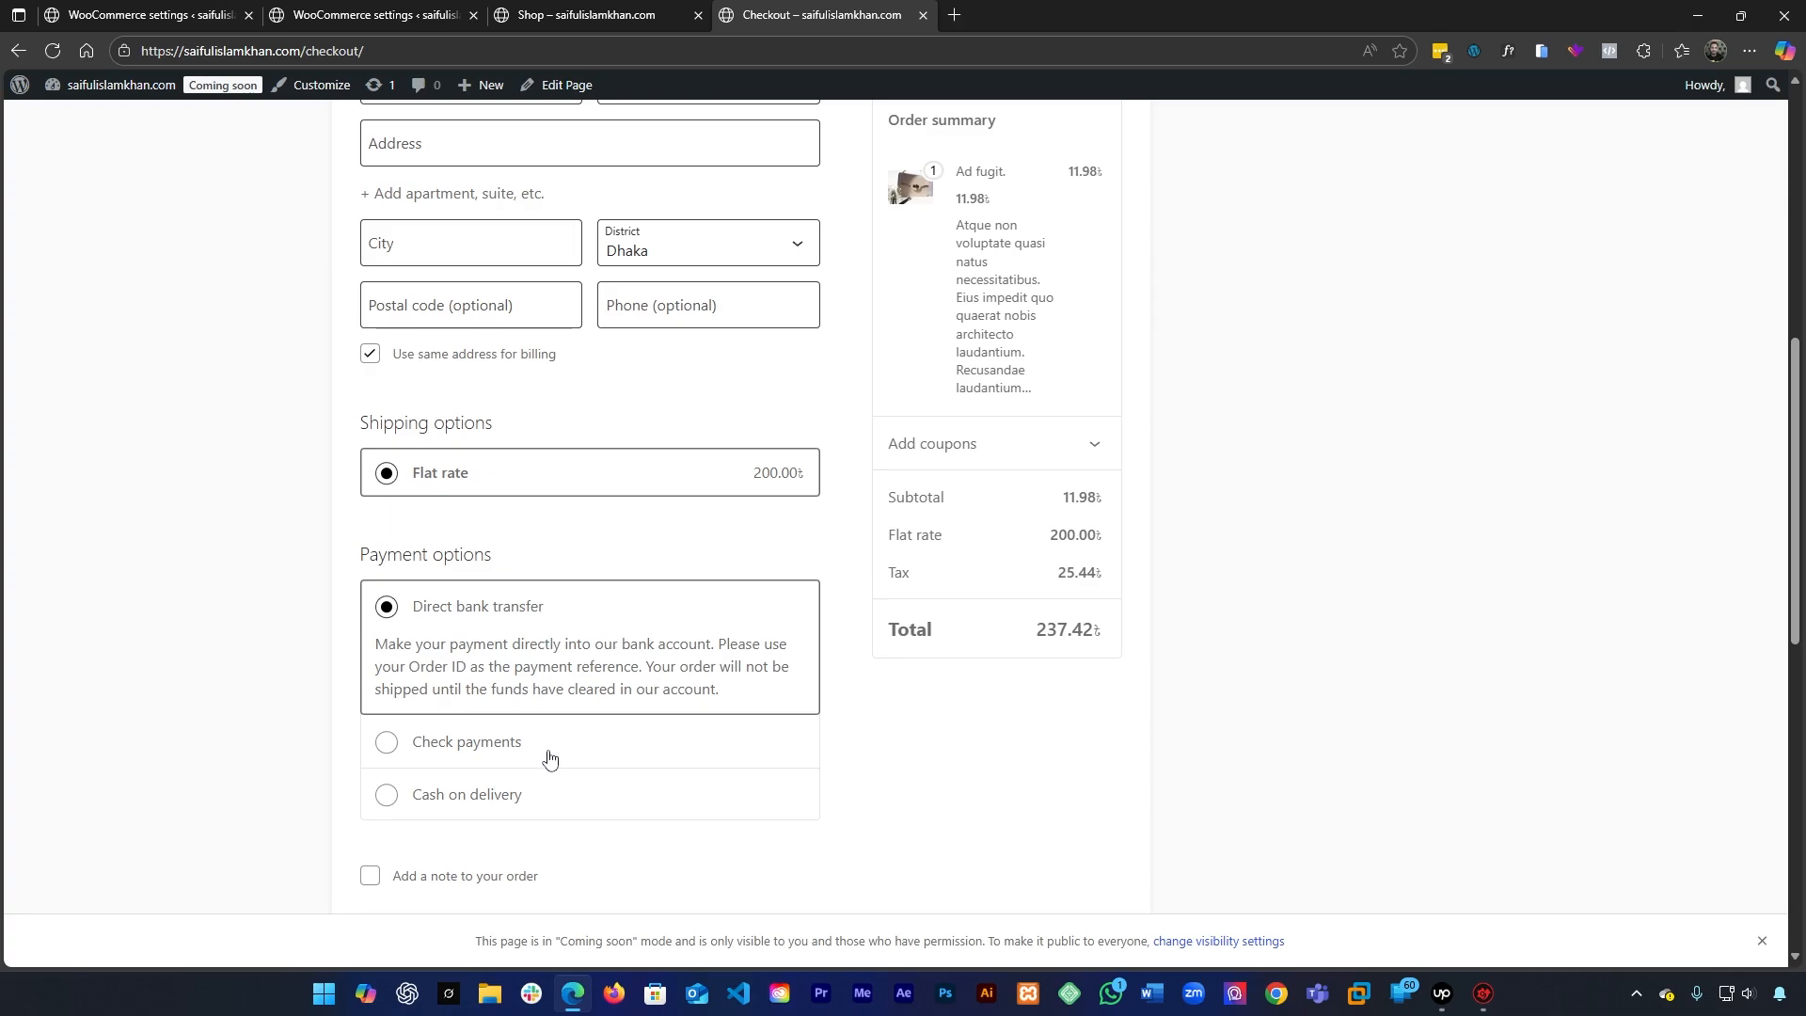
{"action": "left_click_drag", "start_coordinate": [419, 790], "coordinate": [414, 758]}
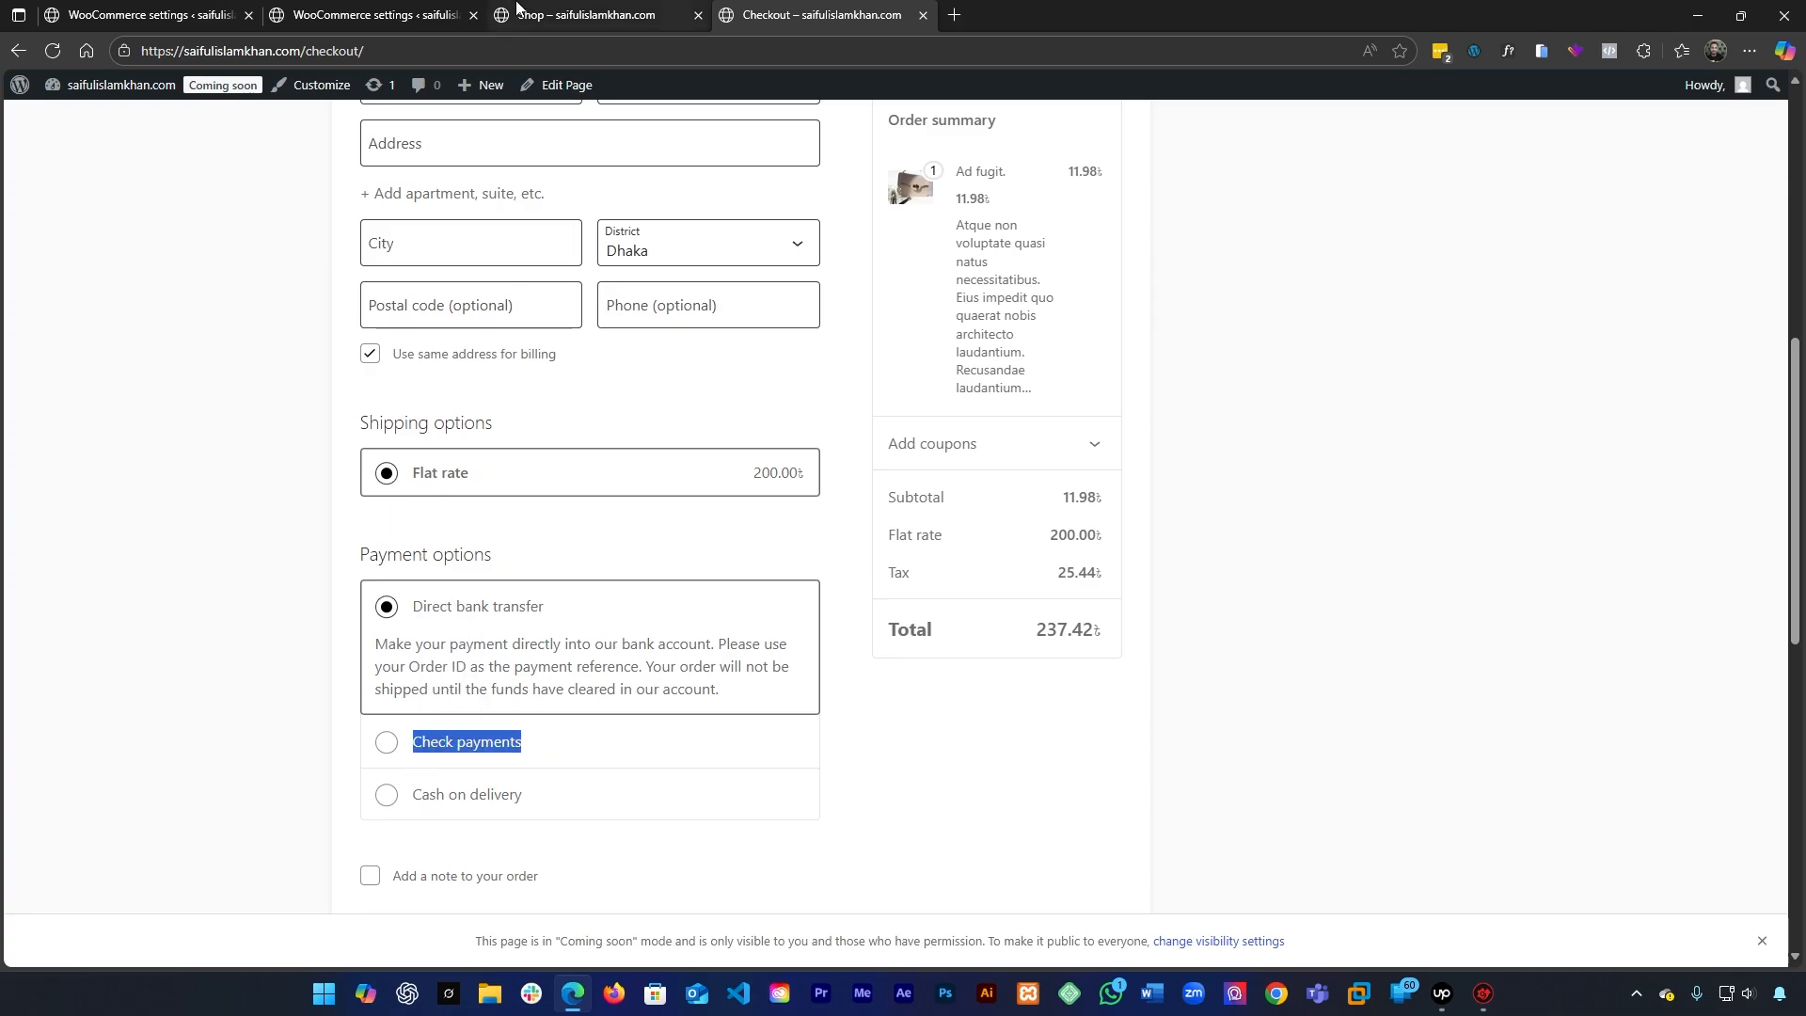
{"action": "left_click", "coordinate": [280, 8]}
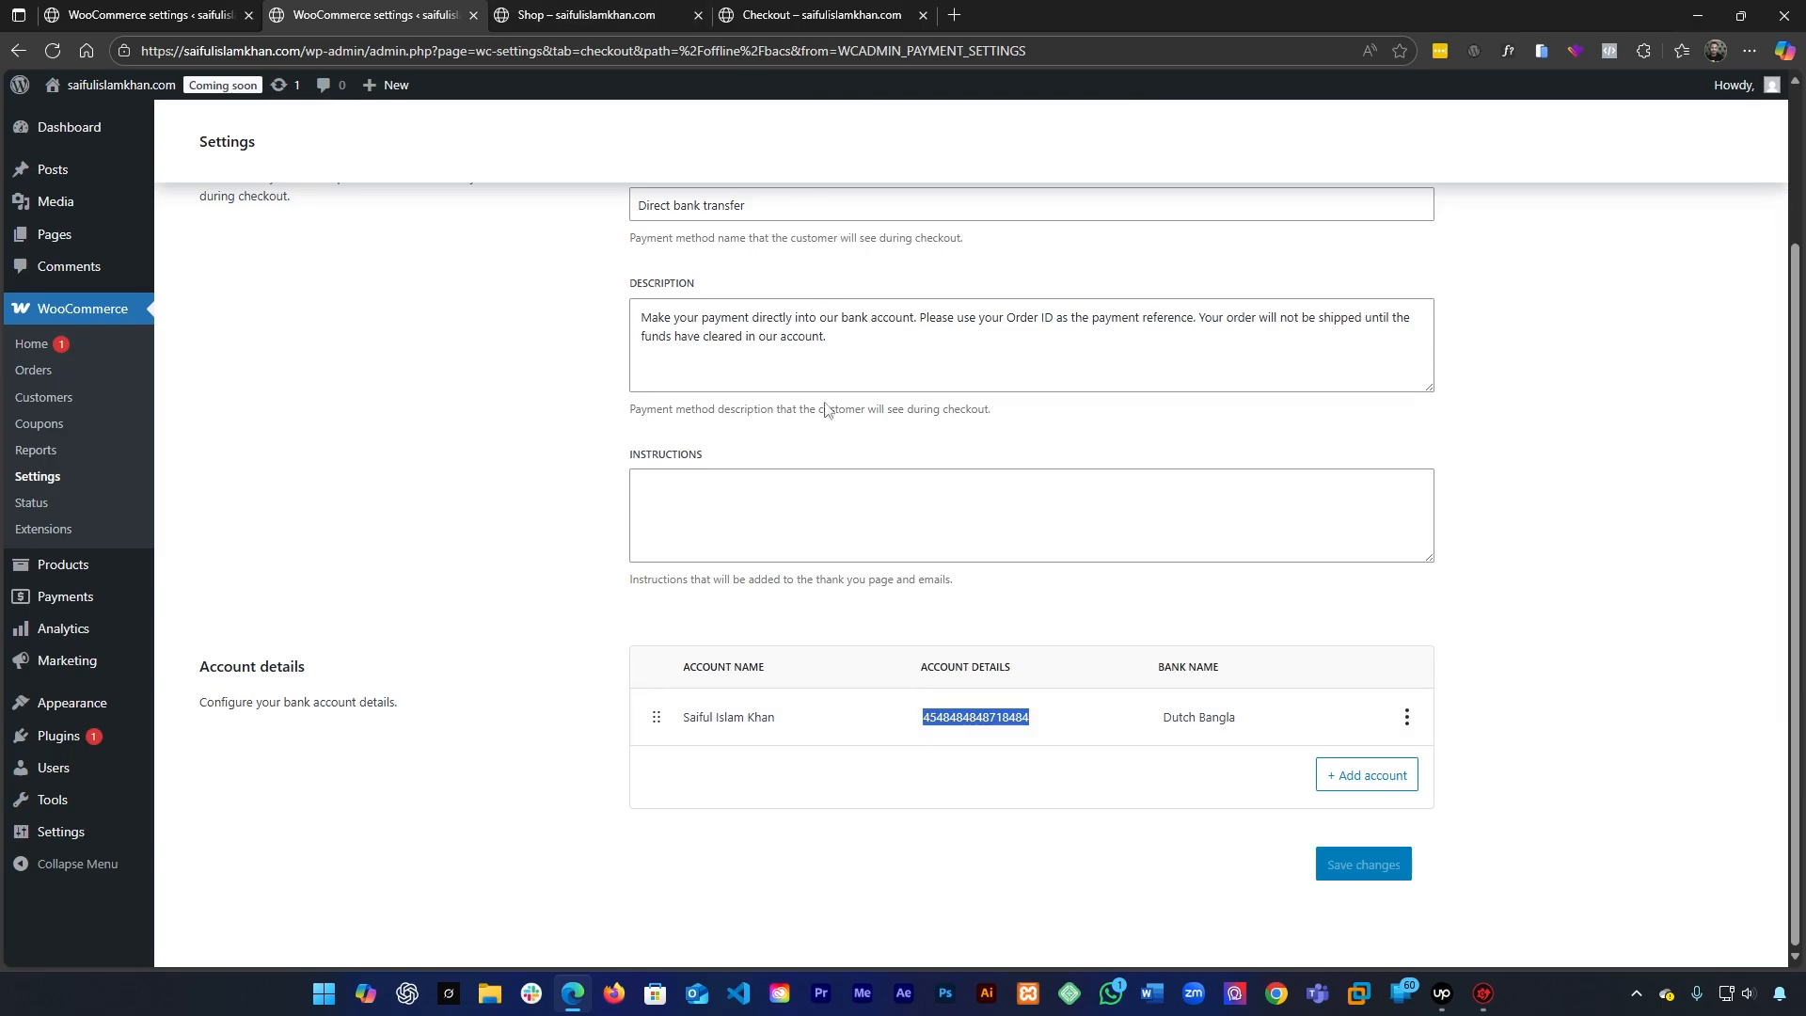
{"action": "scroll", "coordinate": [817, 433], "scroll_direction": "up", "scroll_amount": 2}
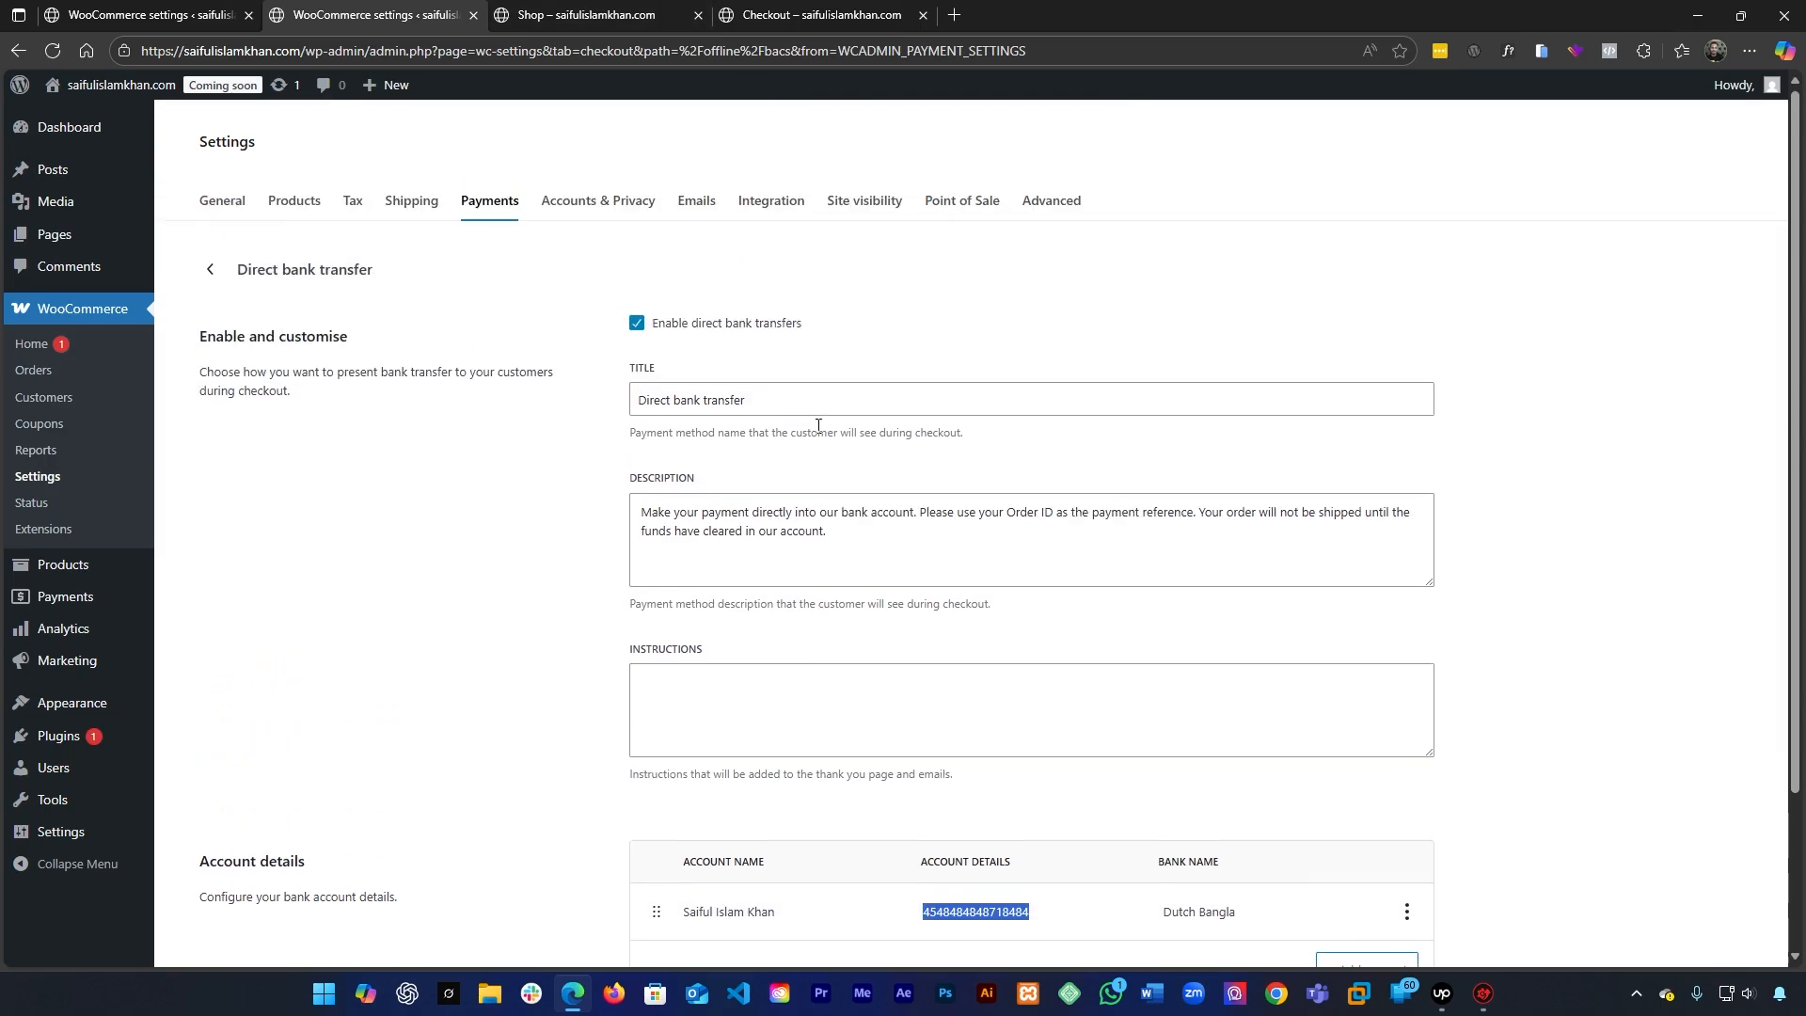
{"action": "left_click", "coordinate": [210, 270]}
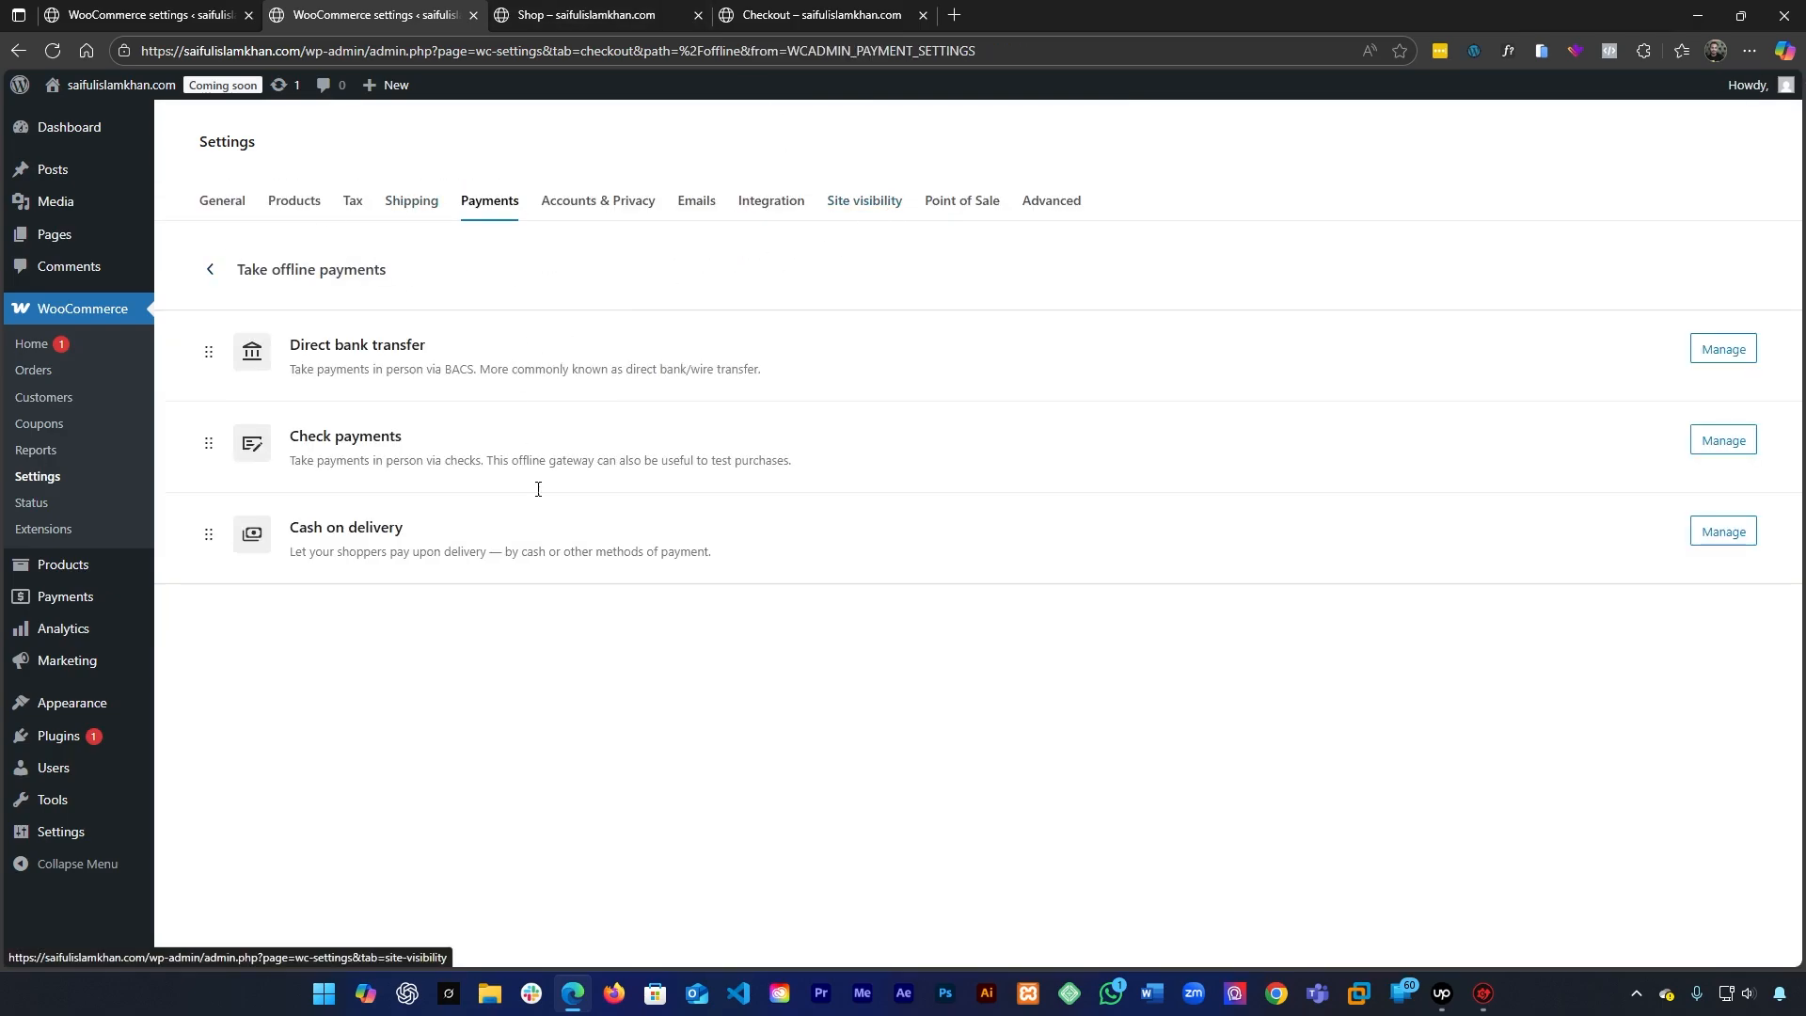
{"action": "left_click", "coordinate": [210, 270]}
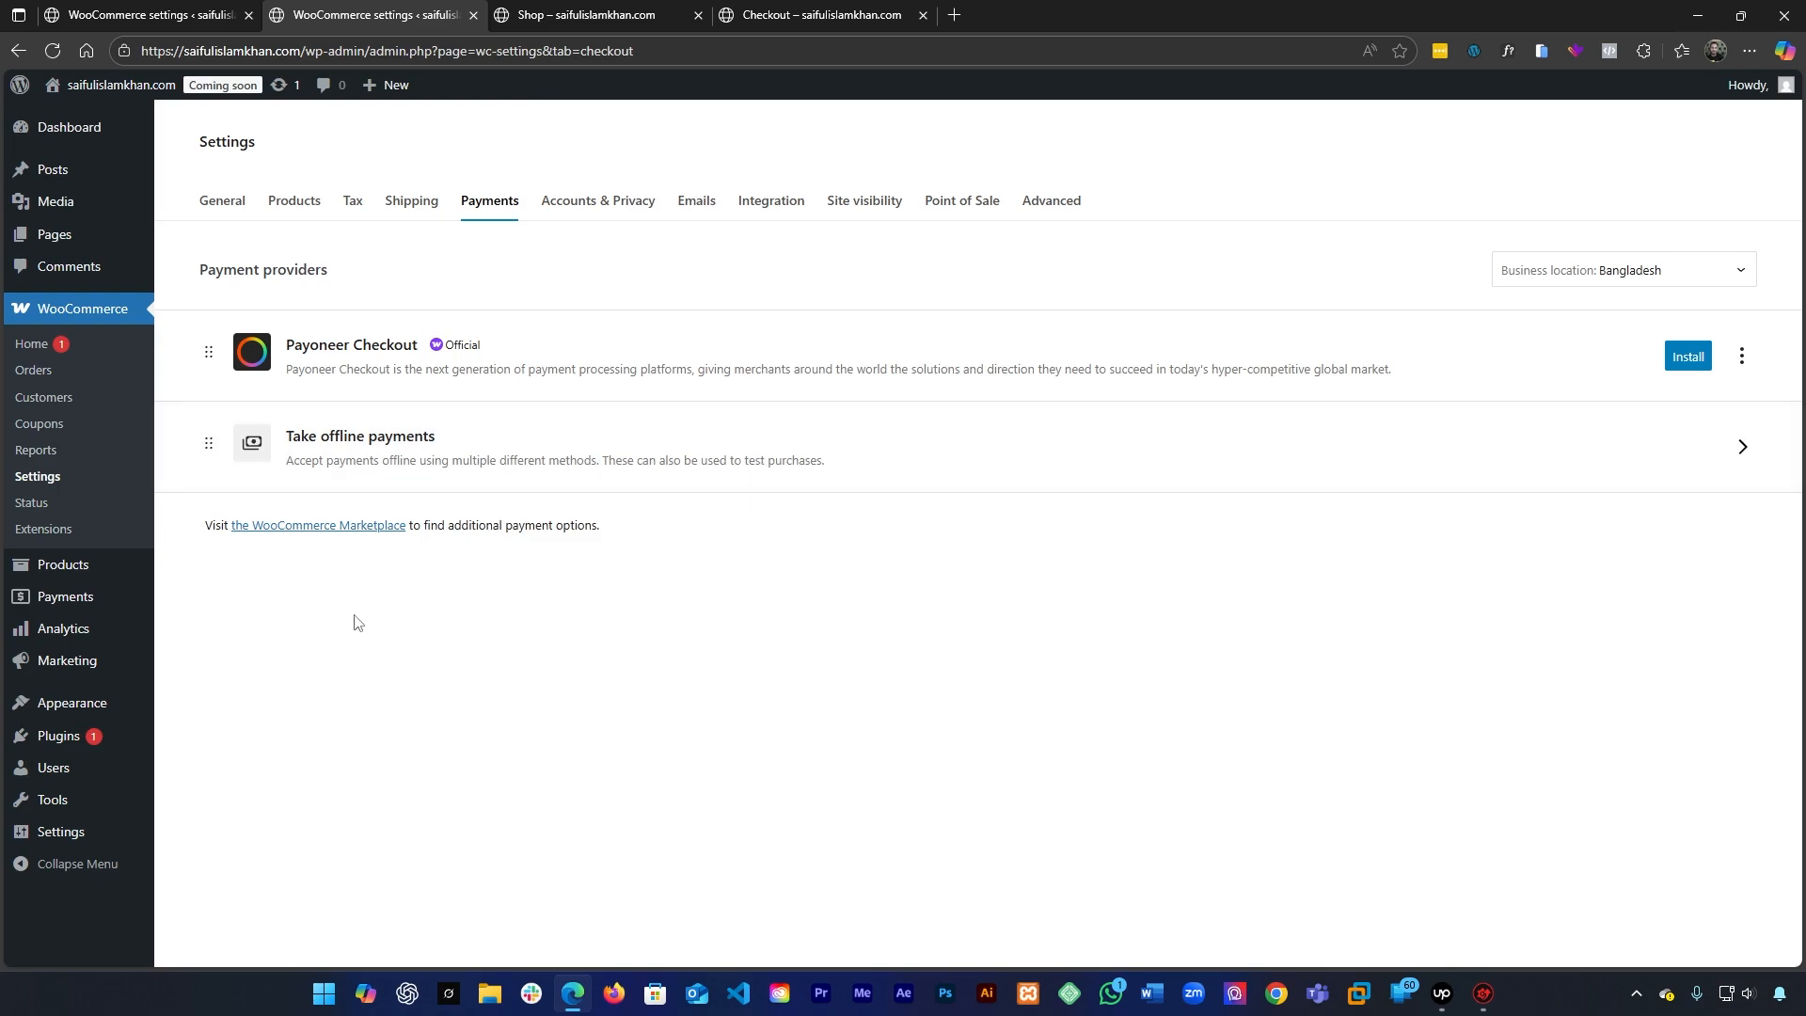
Browse the payment extensions in the WooCommerce Marketplace, view the PayPal Payments product page and close it
{"action": "mouse_move", "coordinate": [132, 733]}
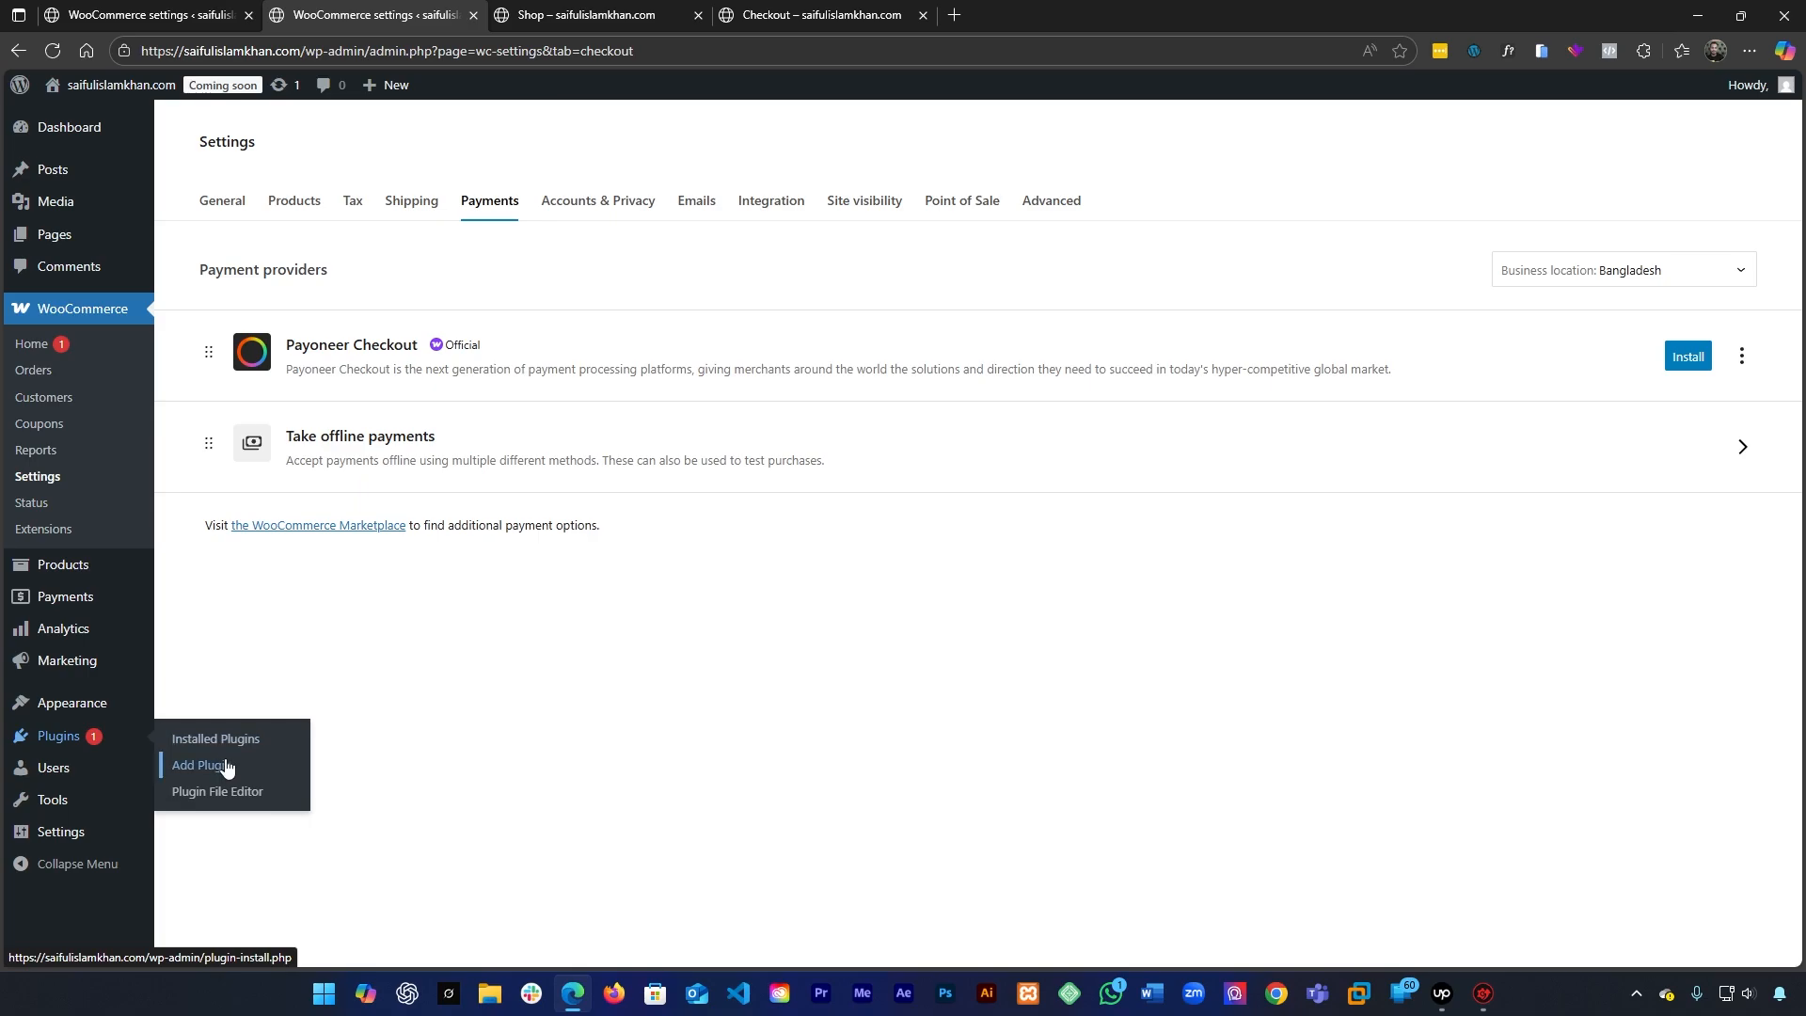
{"action": "left_click", "coordinate": [330, 525]}
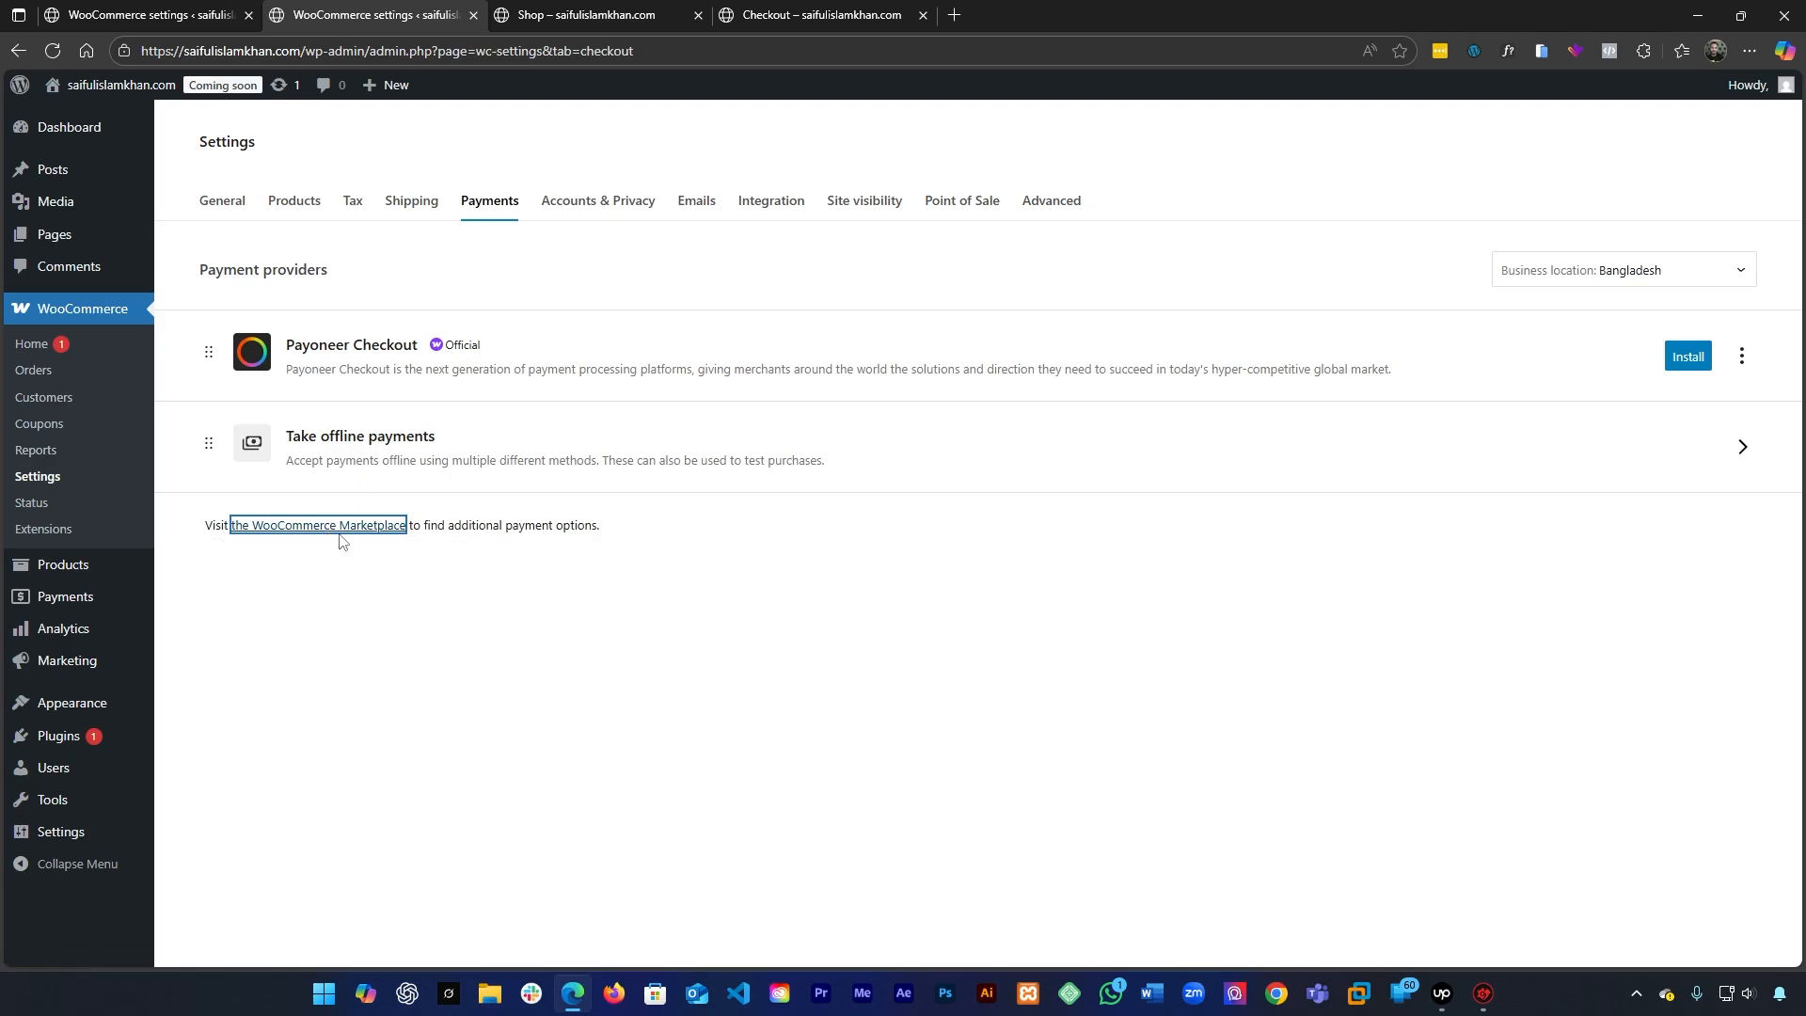
{"action": "left_click", "coordinate": [341, 538], "text": "ctrl"}
{"action": "left_click", "coordinate": [679, 8]}
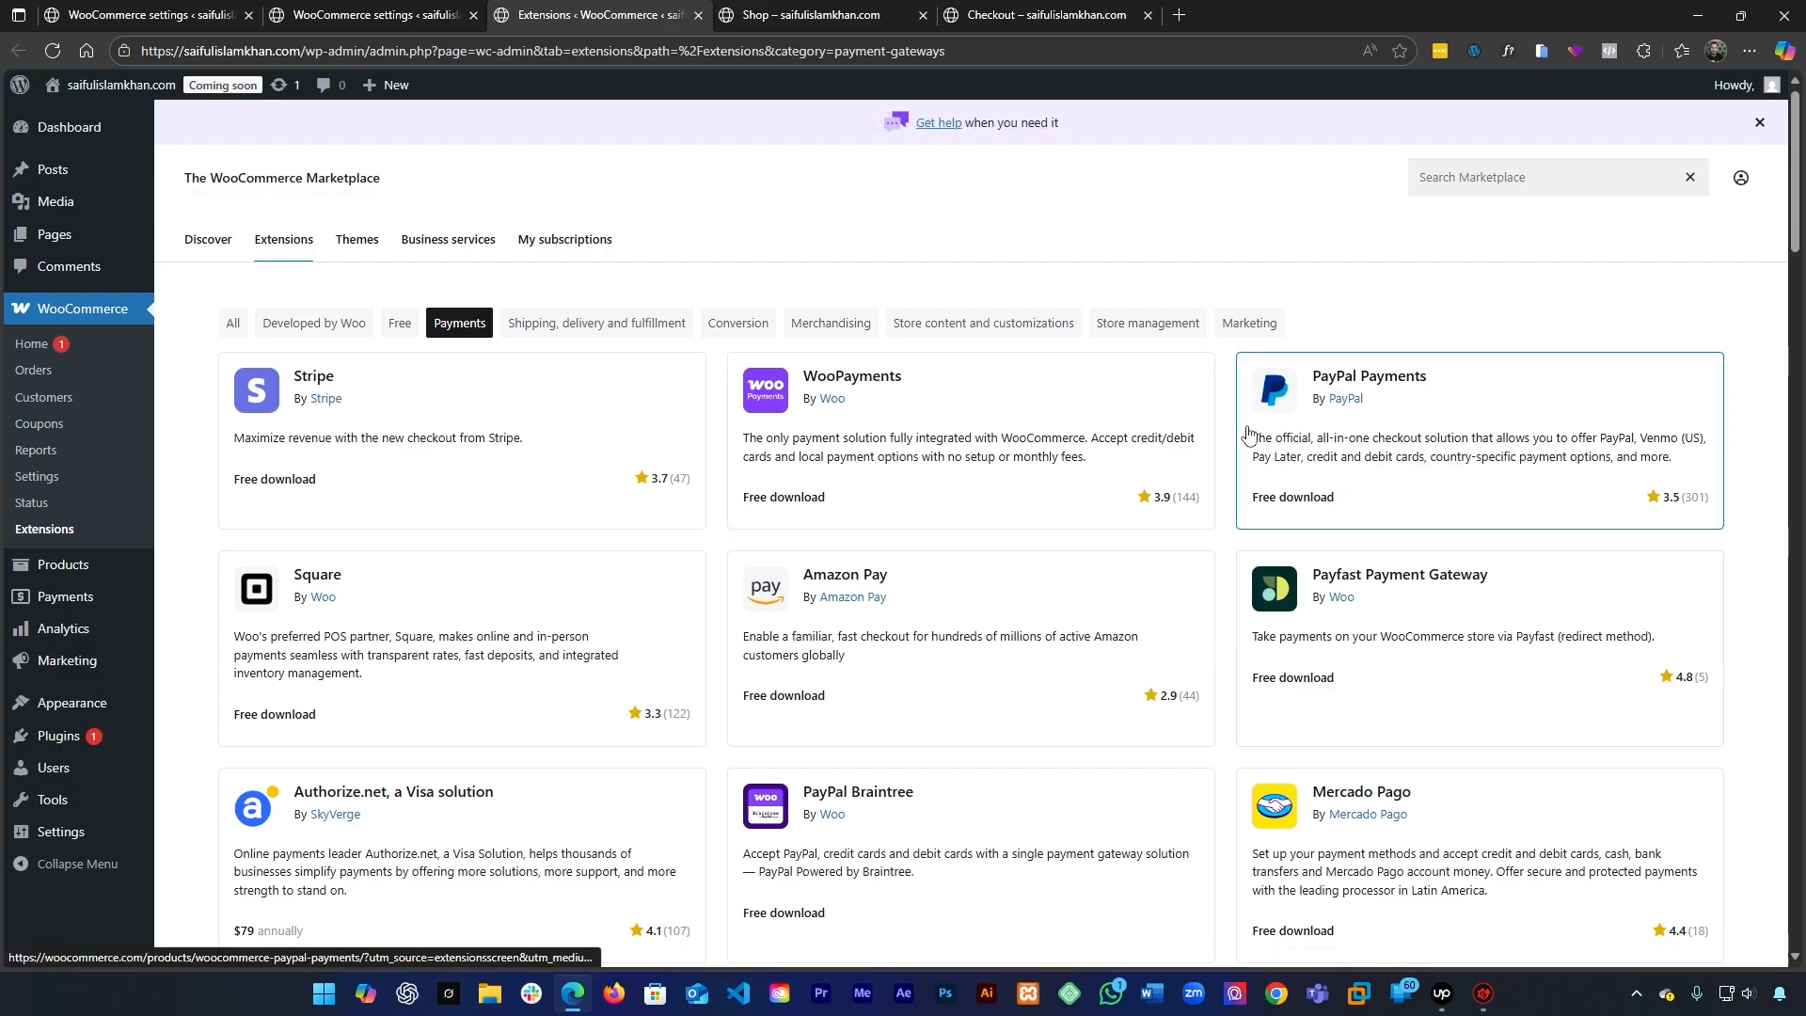
{"action": "left_click", "coordinate": [1438, 456]}
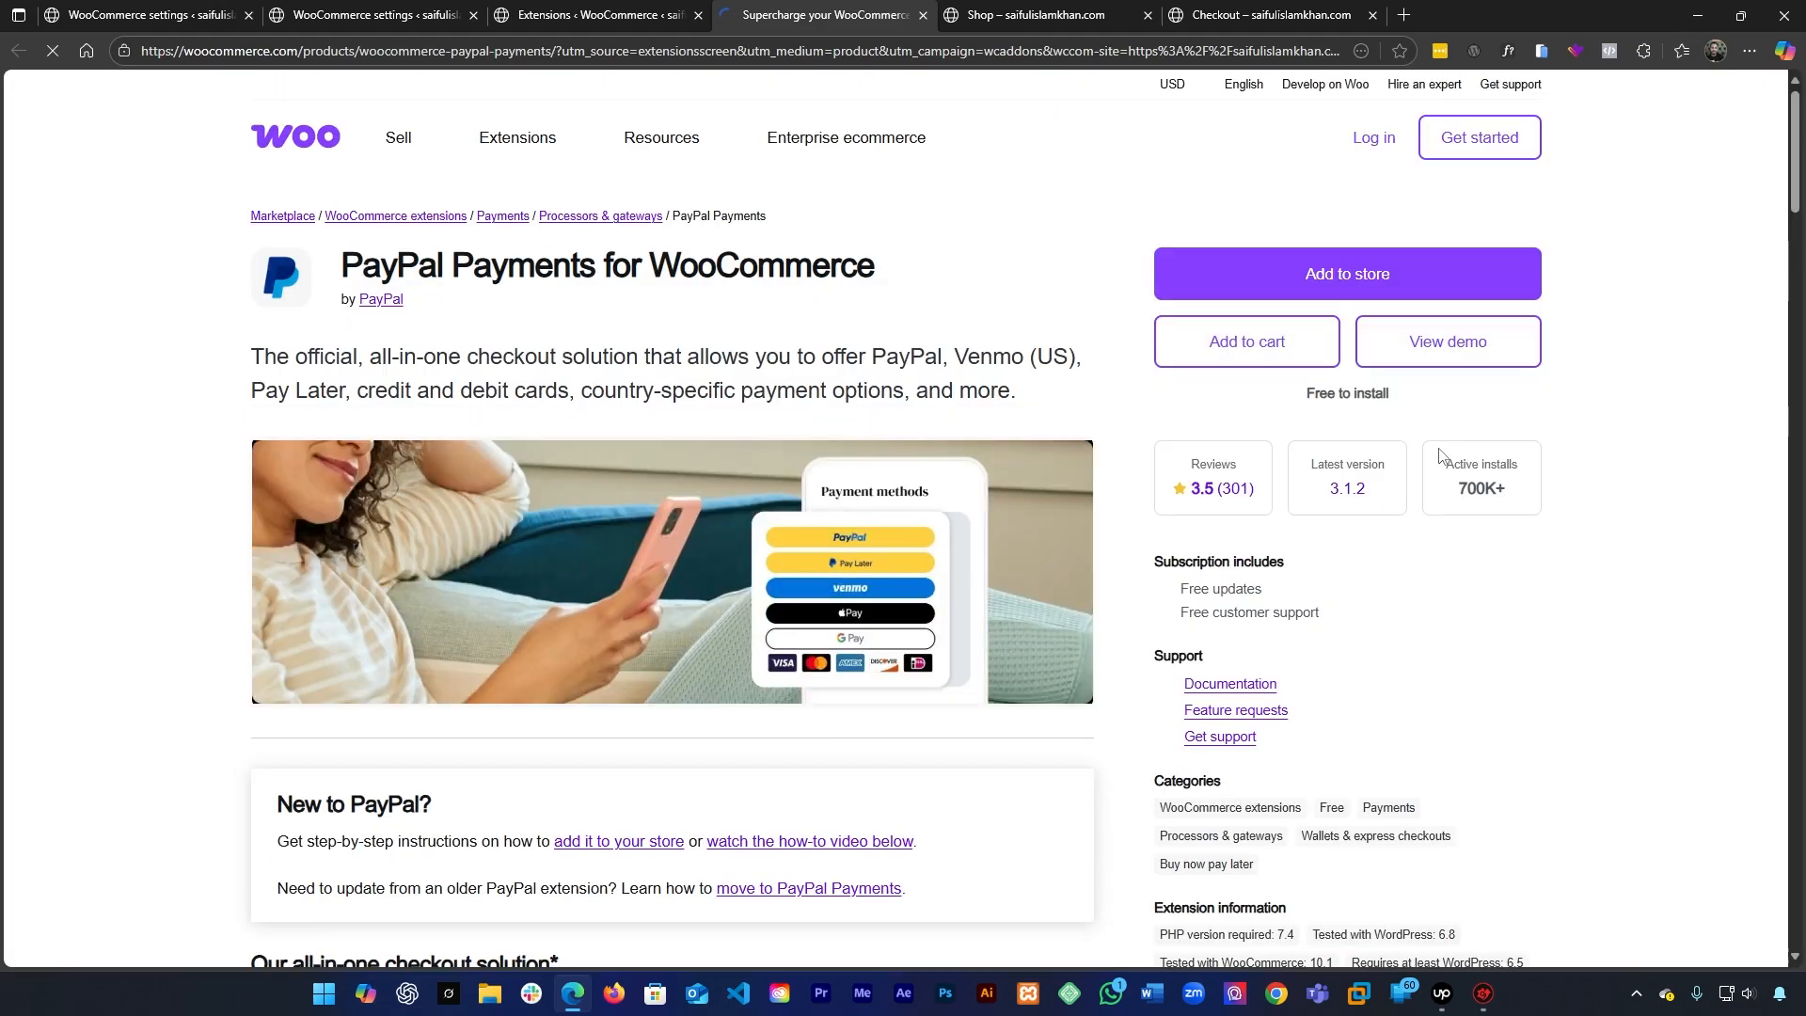
{"action": "key", "text": "ctrl+w"}
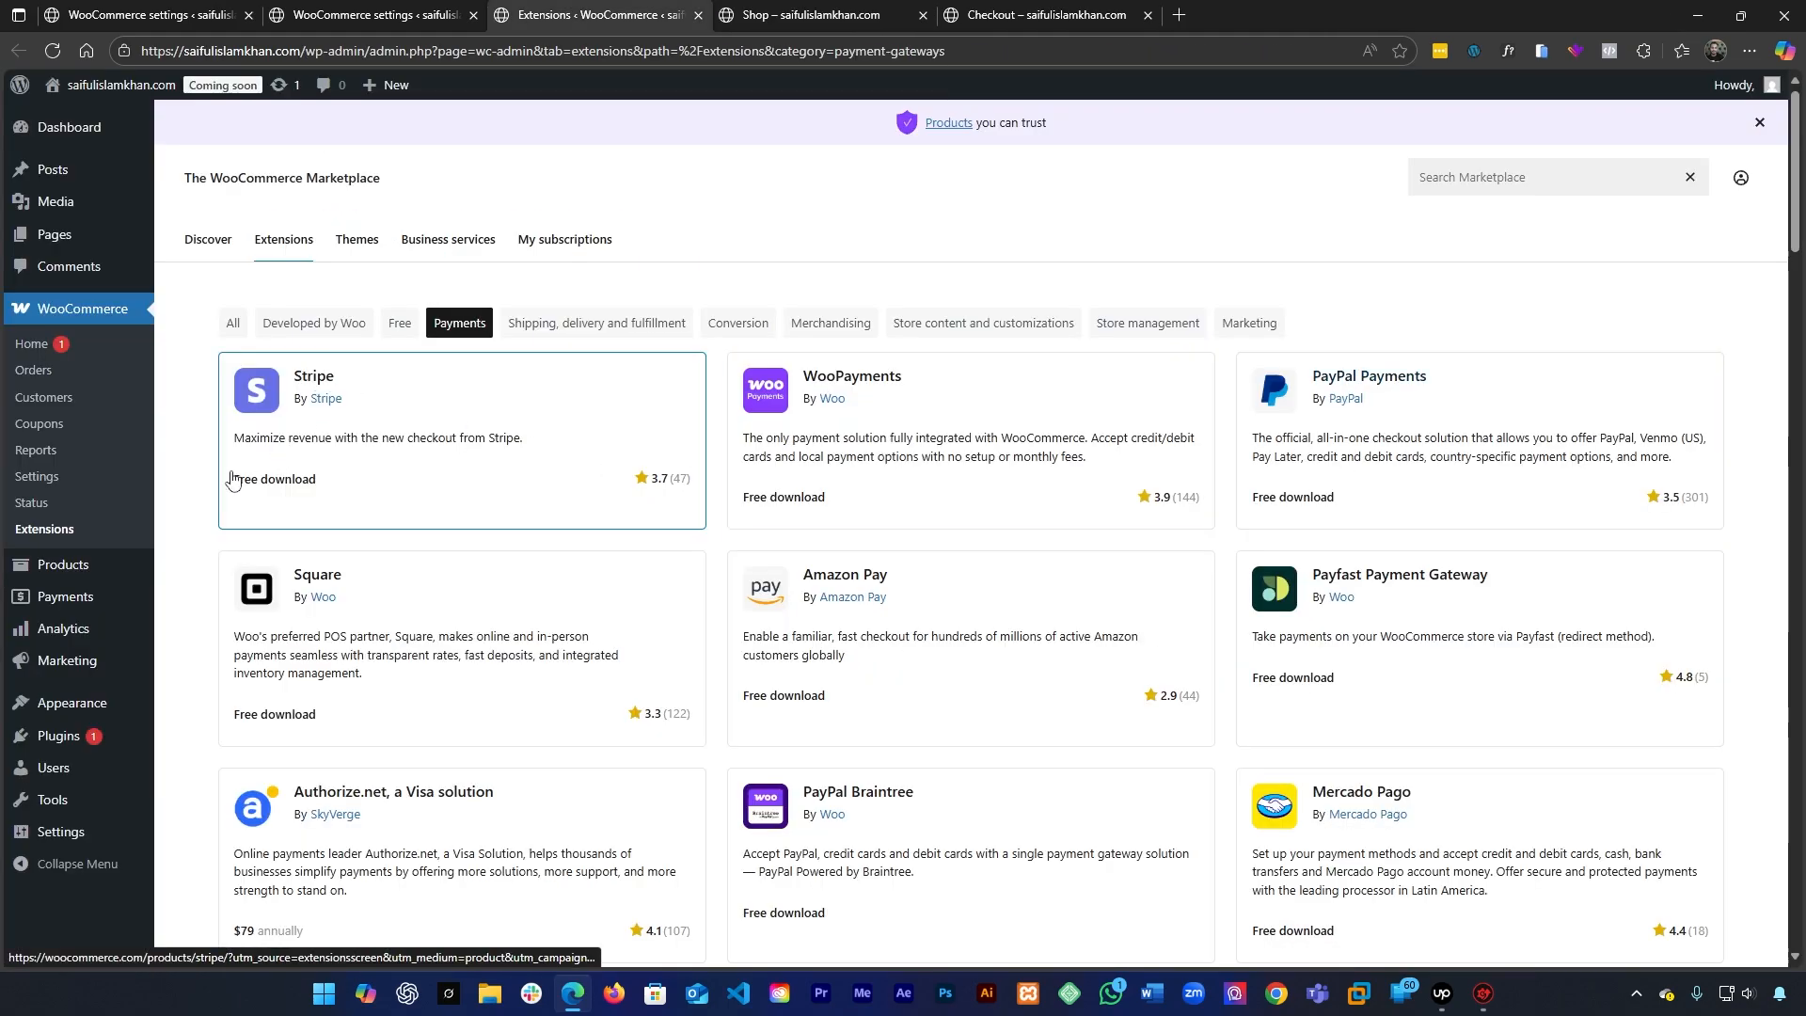
Open the Add Plugins page in a separate browser tab and search for Paypal
{"action": "mouse_move", "coordinate": [64, 738]}
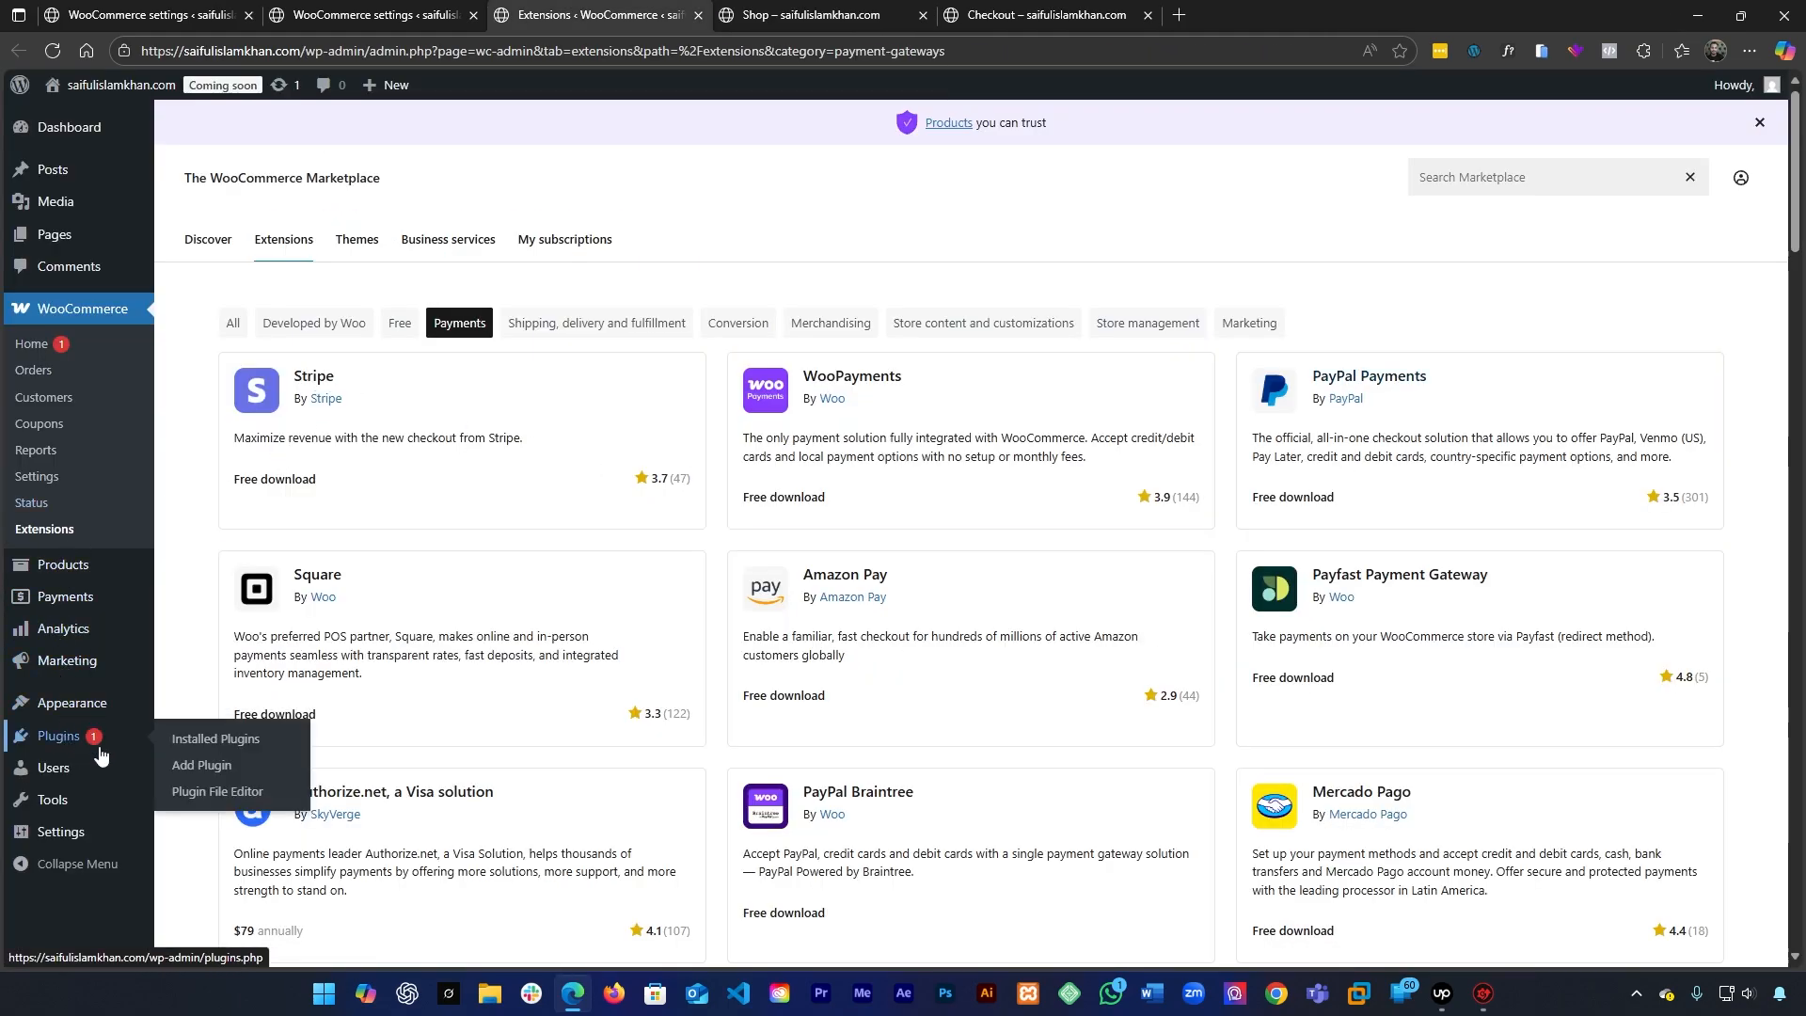
{"action": "middle_click", "coordinate": [189, 766]}
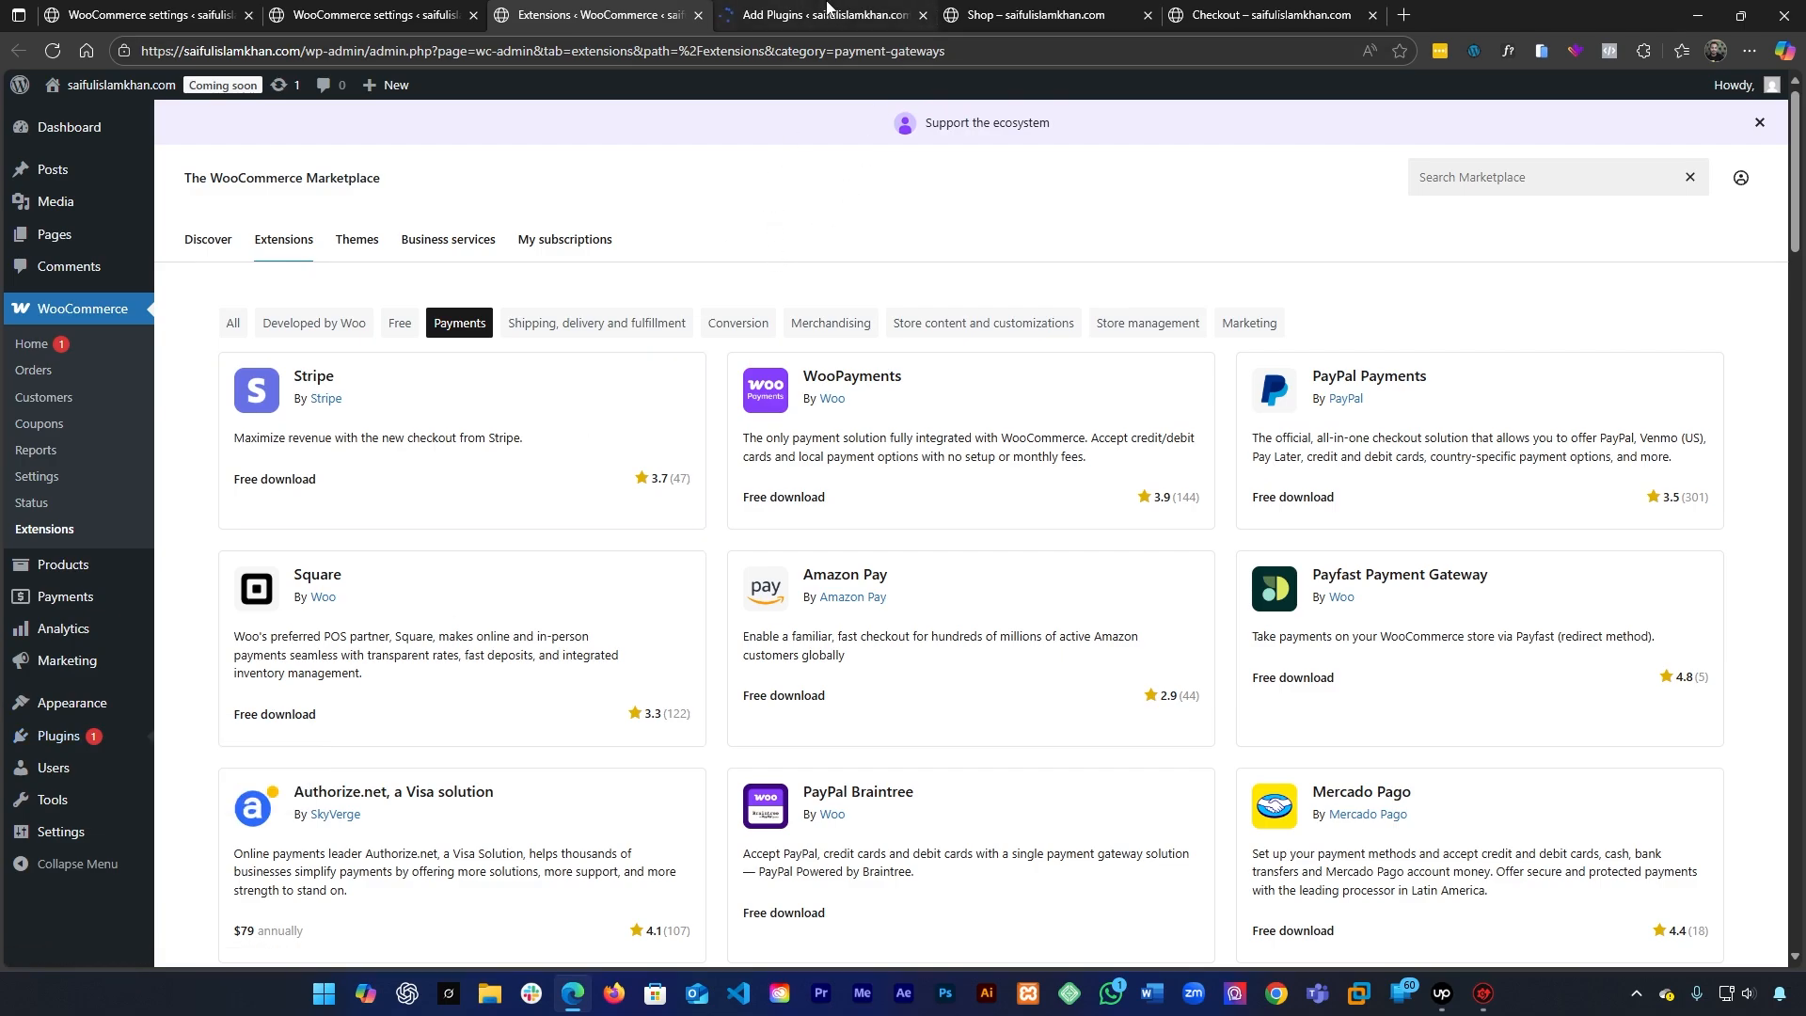
{"action": "left_click", "coordinate": [828, 12]}
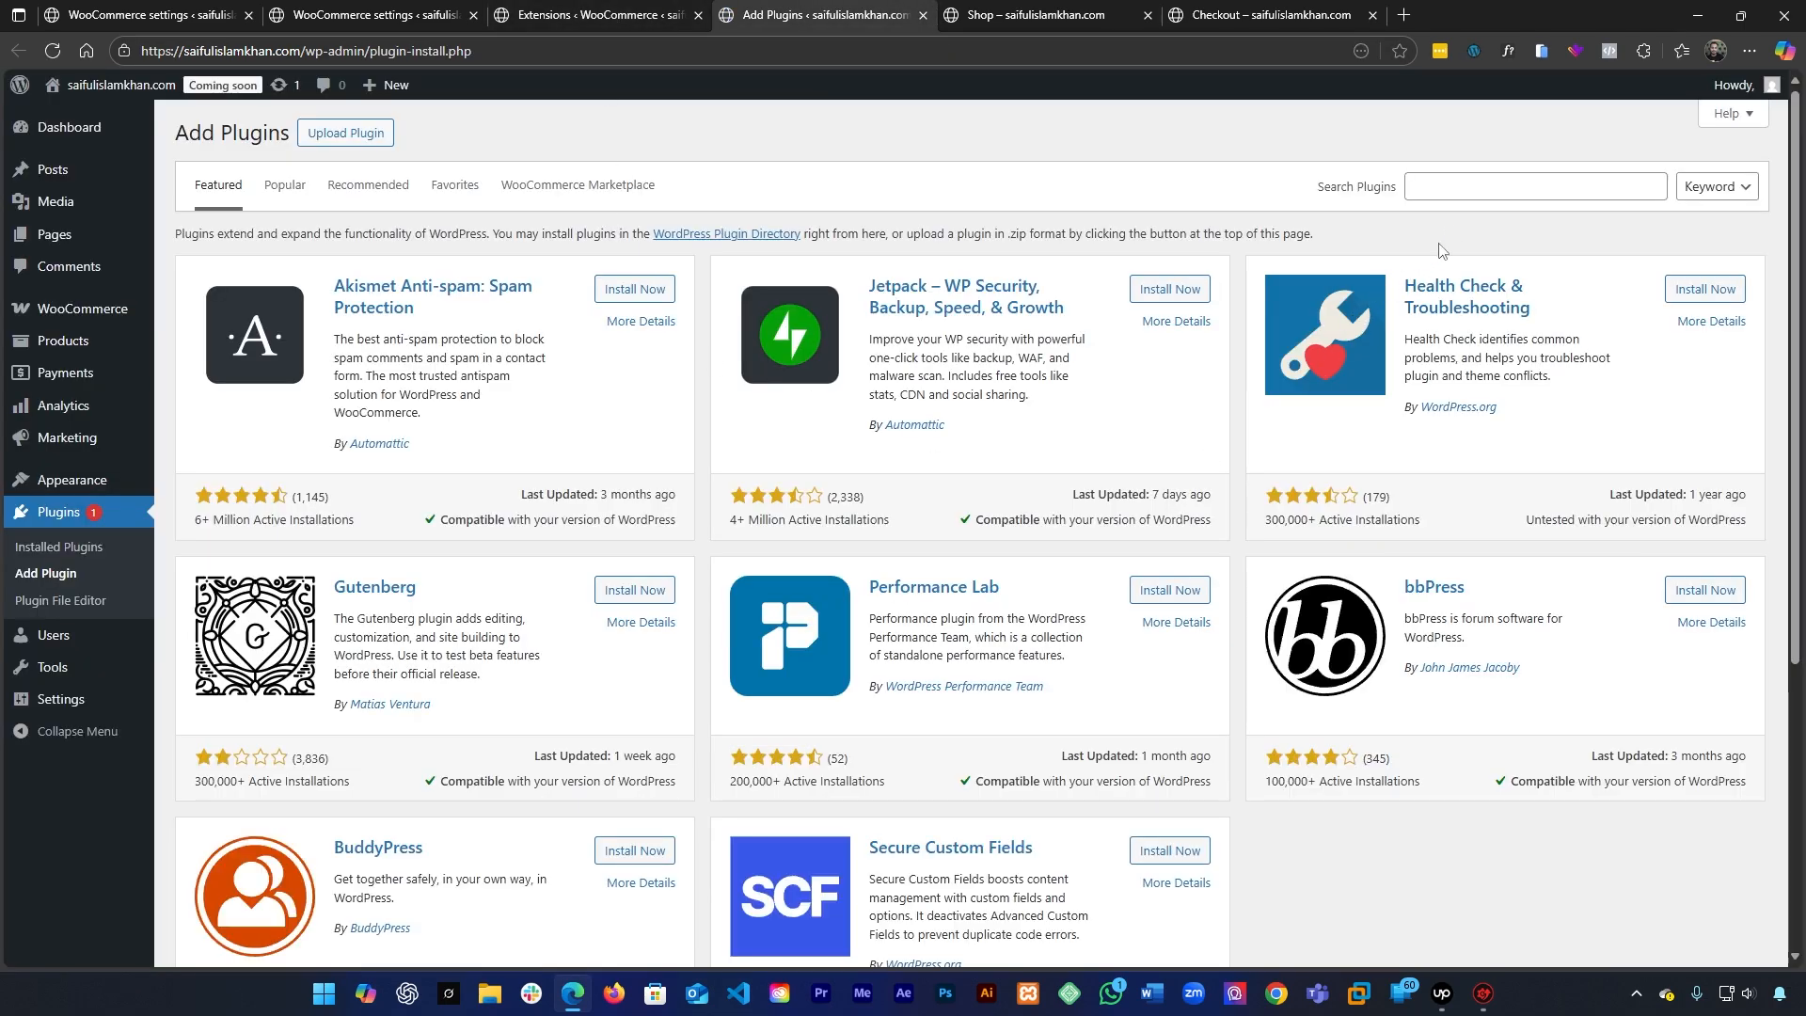
{"action": "left_click", "coordinate": [1449, 188]}
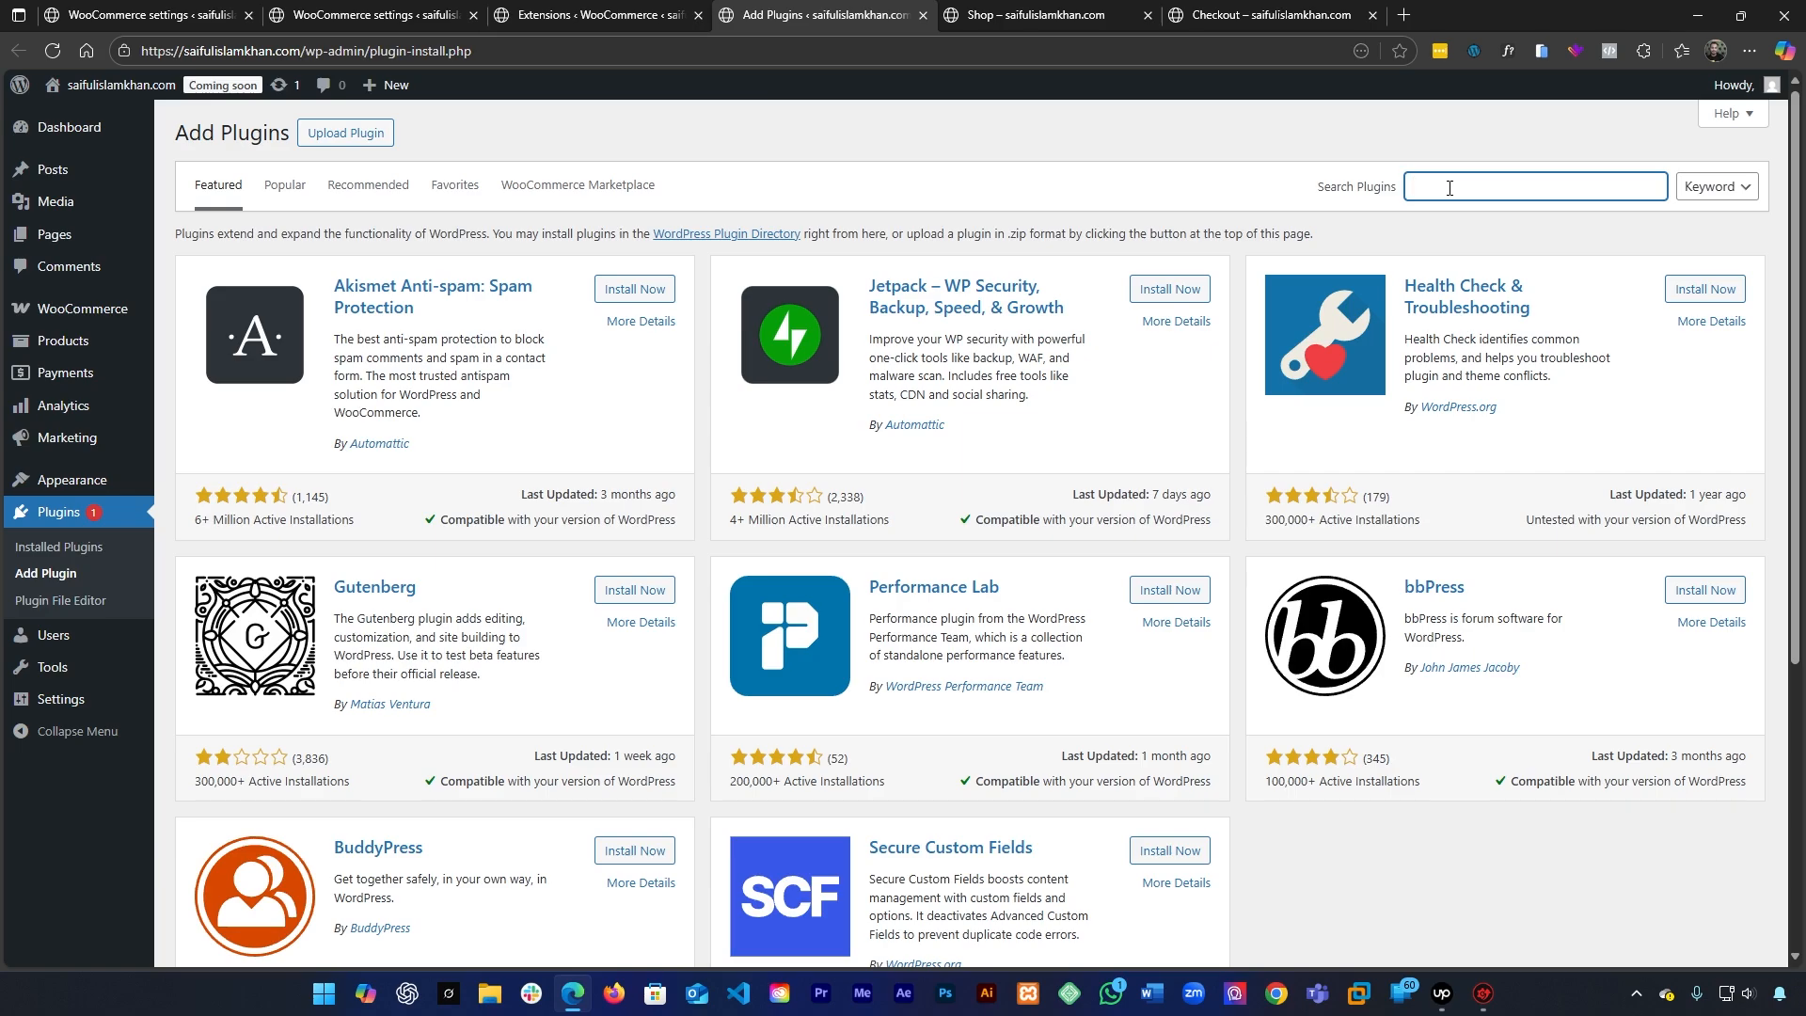
{"action": "type", "text": "Paypal"}
{"action": "key", "text": "Return"}
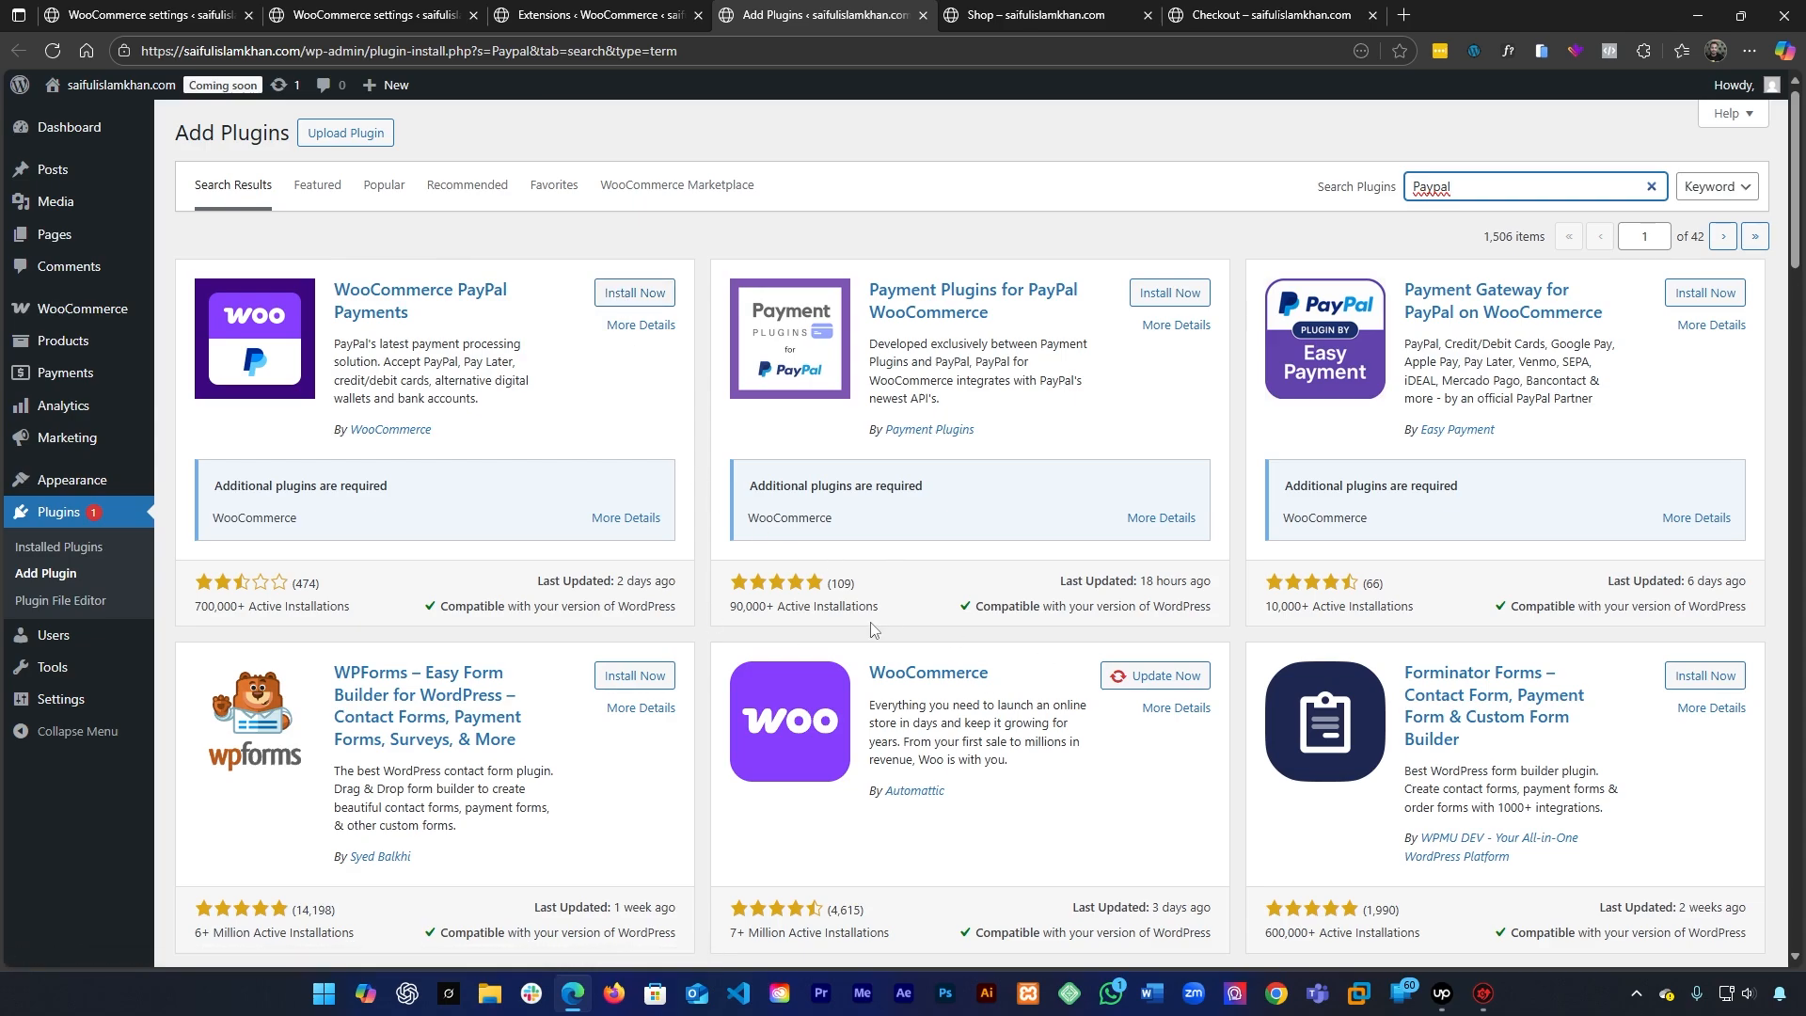
Look over the Payment Plugins for PayPal WooCommerce entry in the search results, and install and activate the plugin
{"action": "left_click", "coordinate": [779, 594]}
{"action": "triple_click", "coordinate": [779, 595]}
{"action": "double_click", "coordinate": [766, 619]}
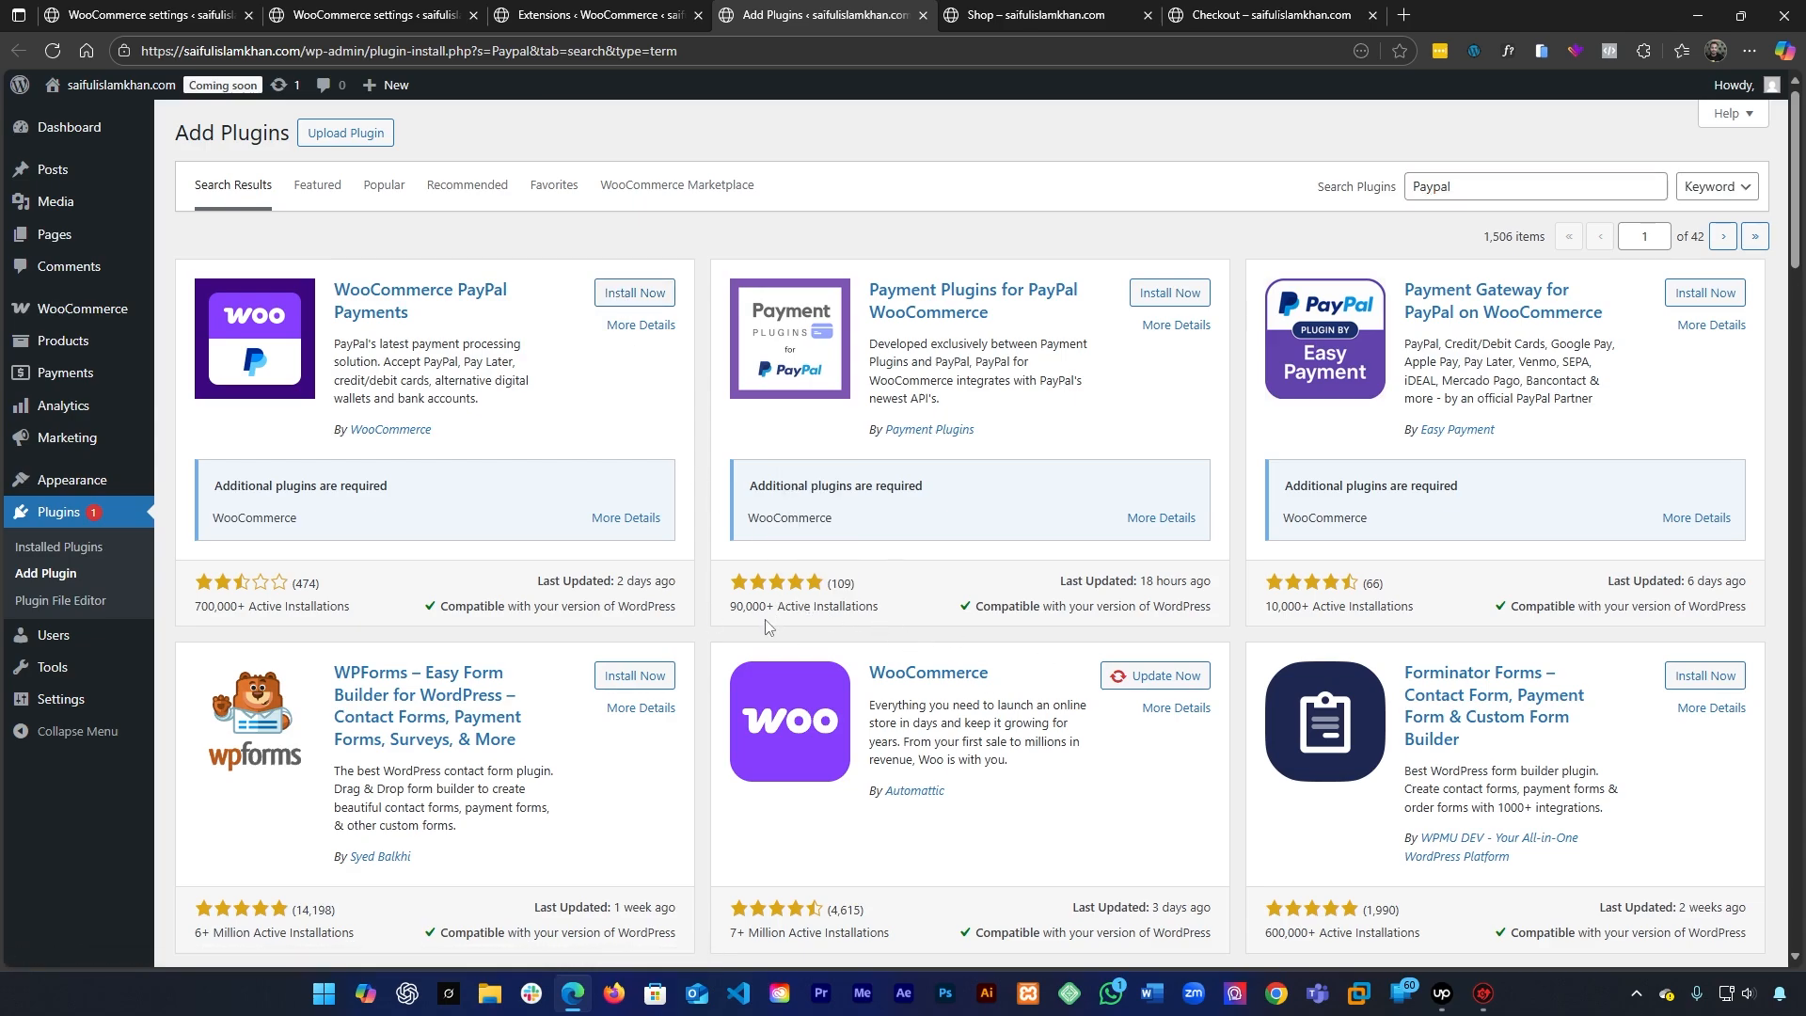
{"action": "left_click", "coordinate": [1163, 153]}
{"action": "left_click_drag", "start_coordinate": [871, 389], "coordinate": [1062, 398]}
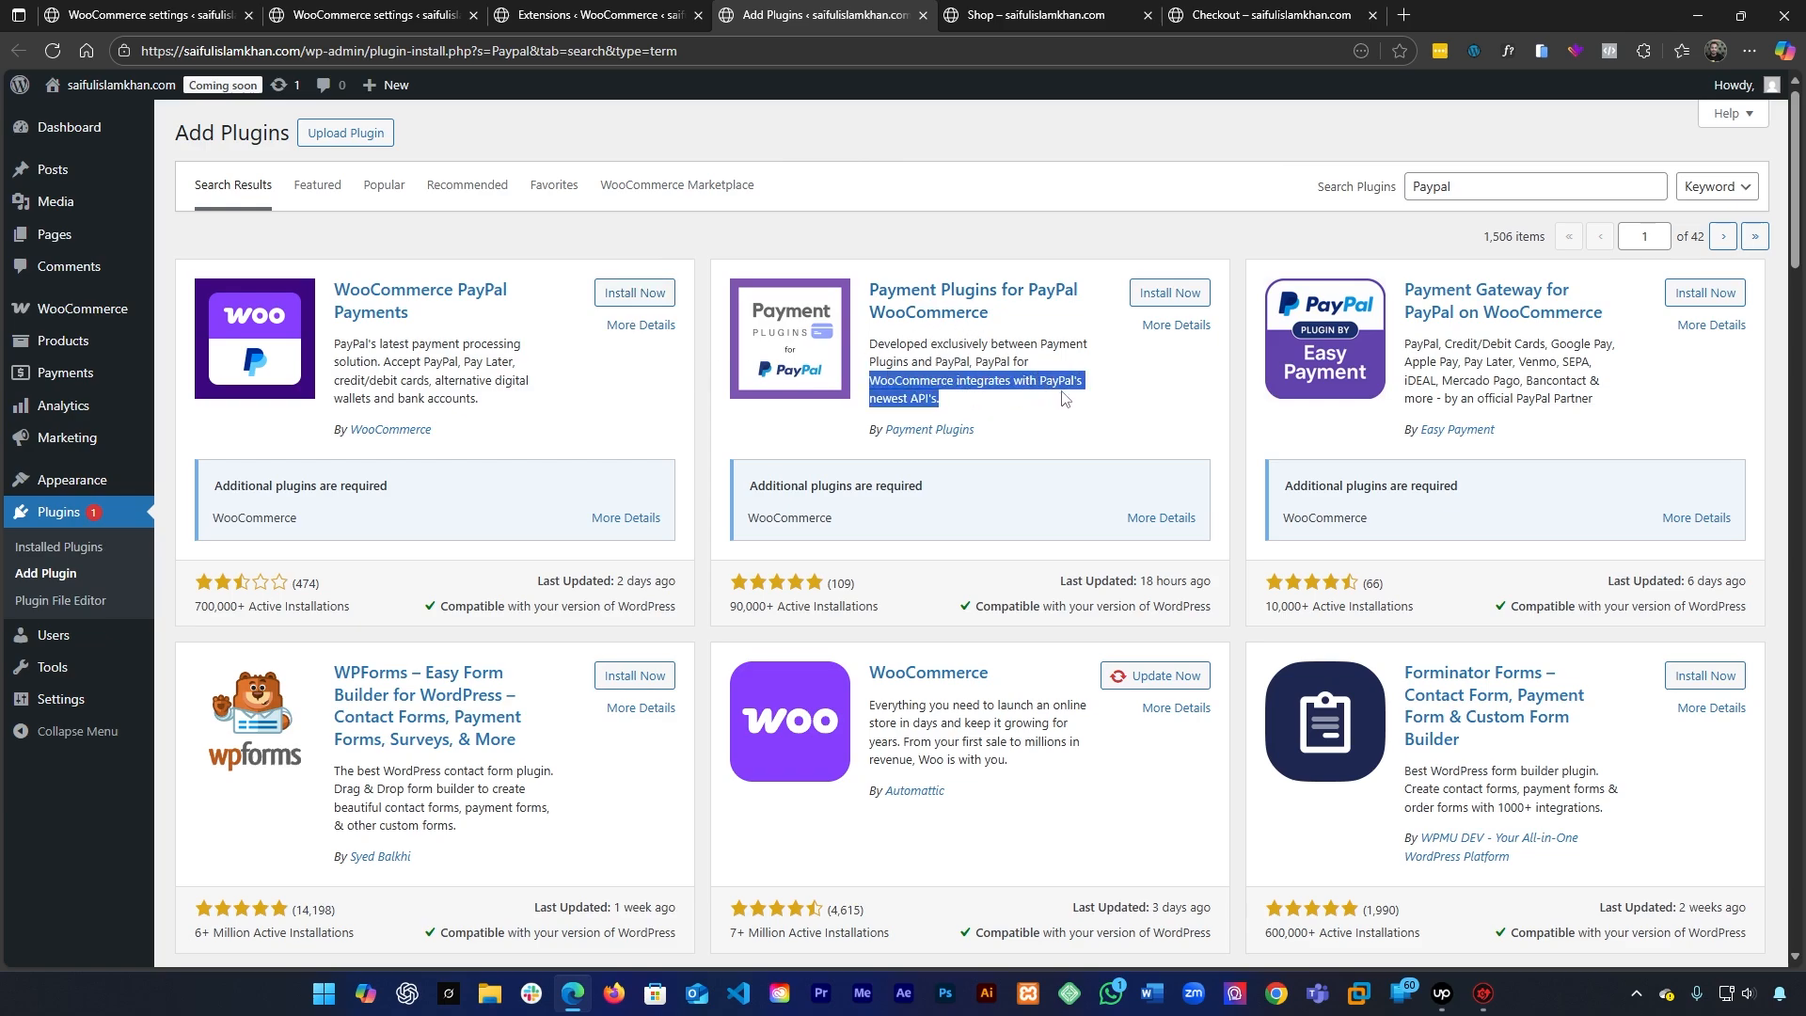
{"action": "left_click", "coordinate": [1157, 389]}
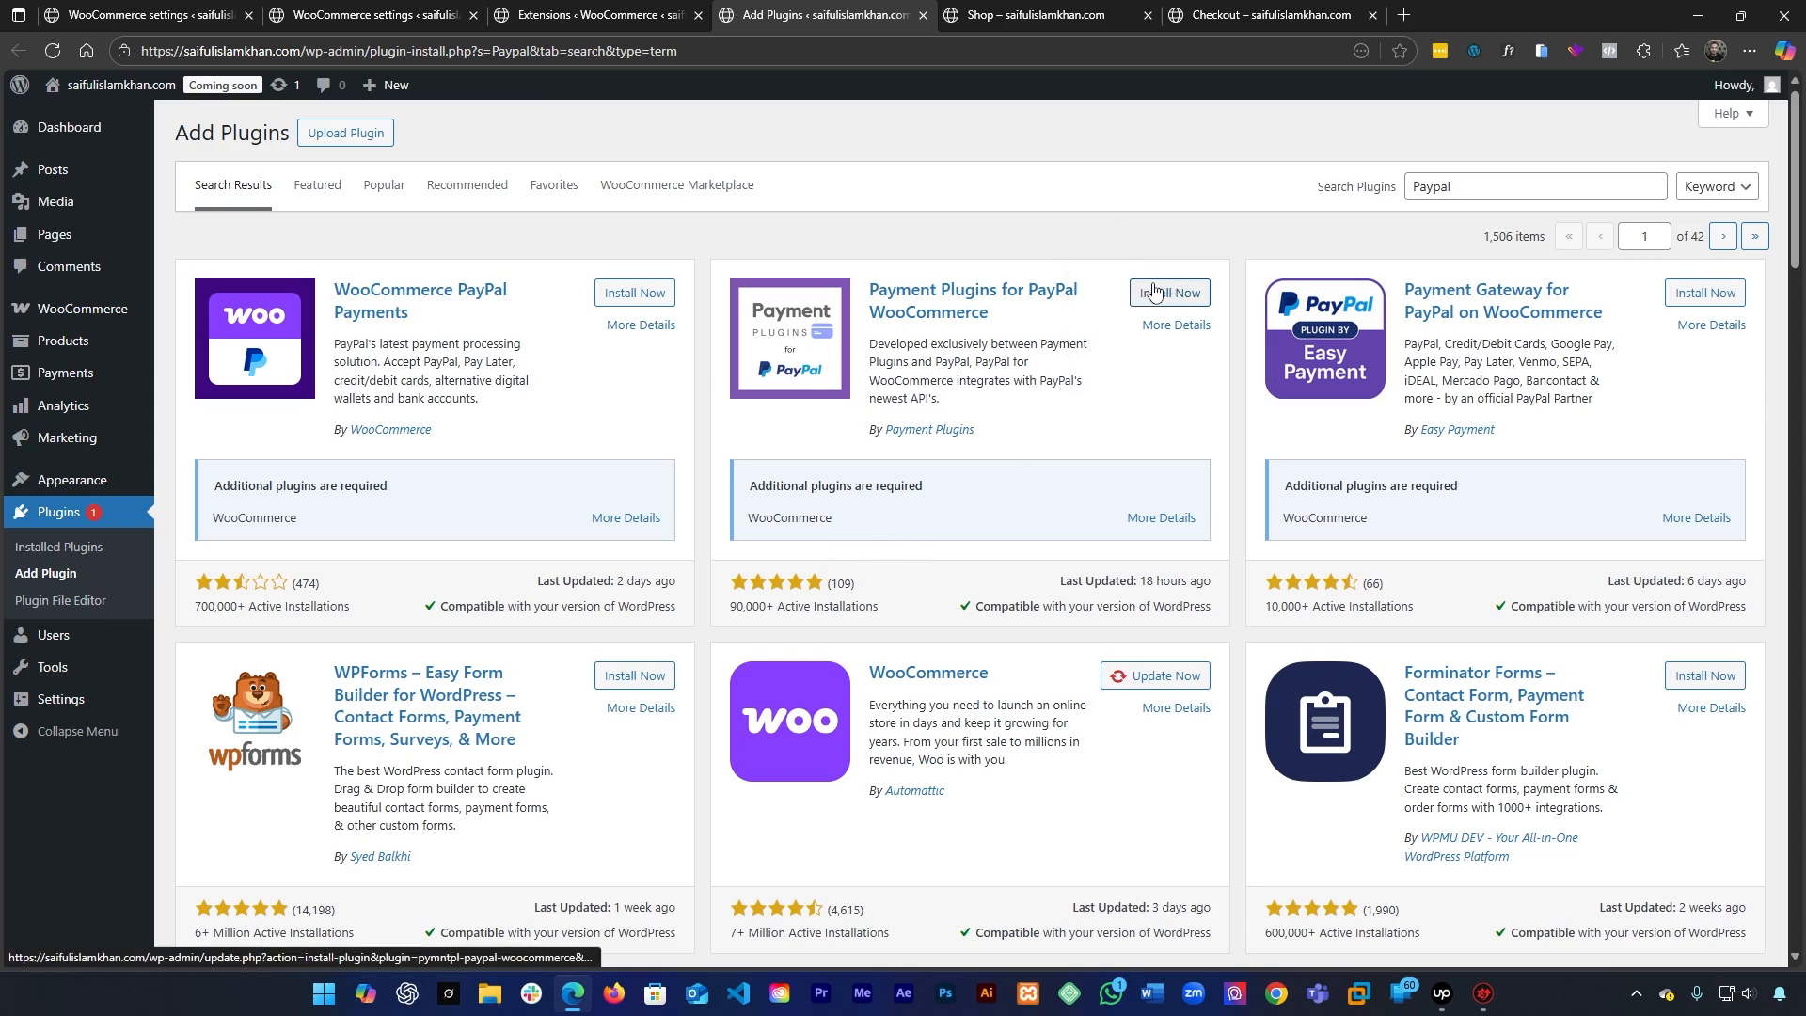
{"action": "left_click", "coordinate": [1158, 294]}
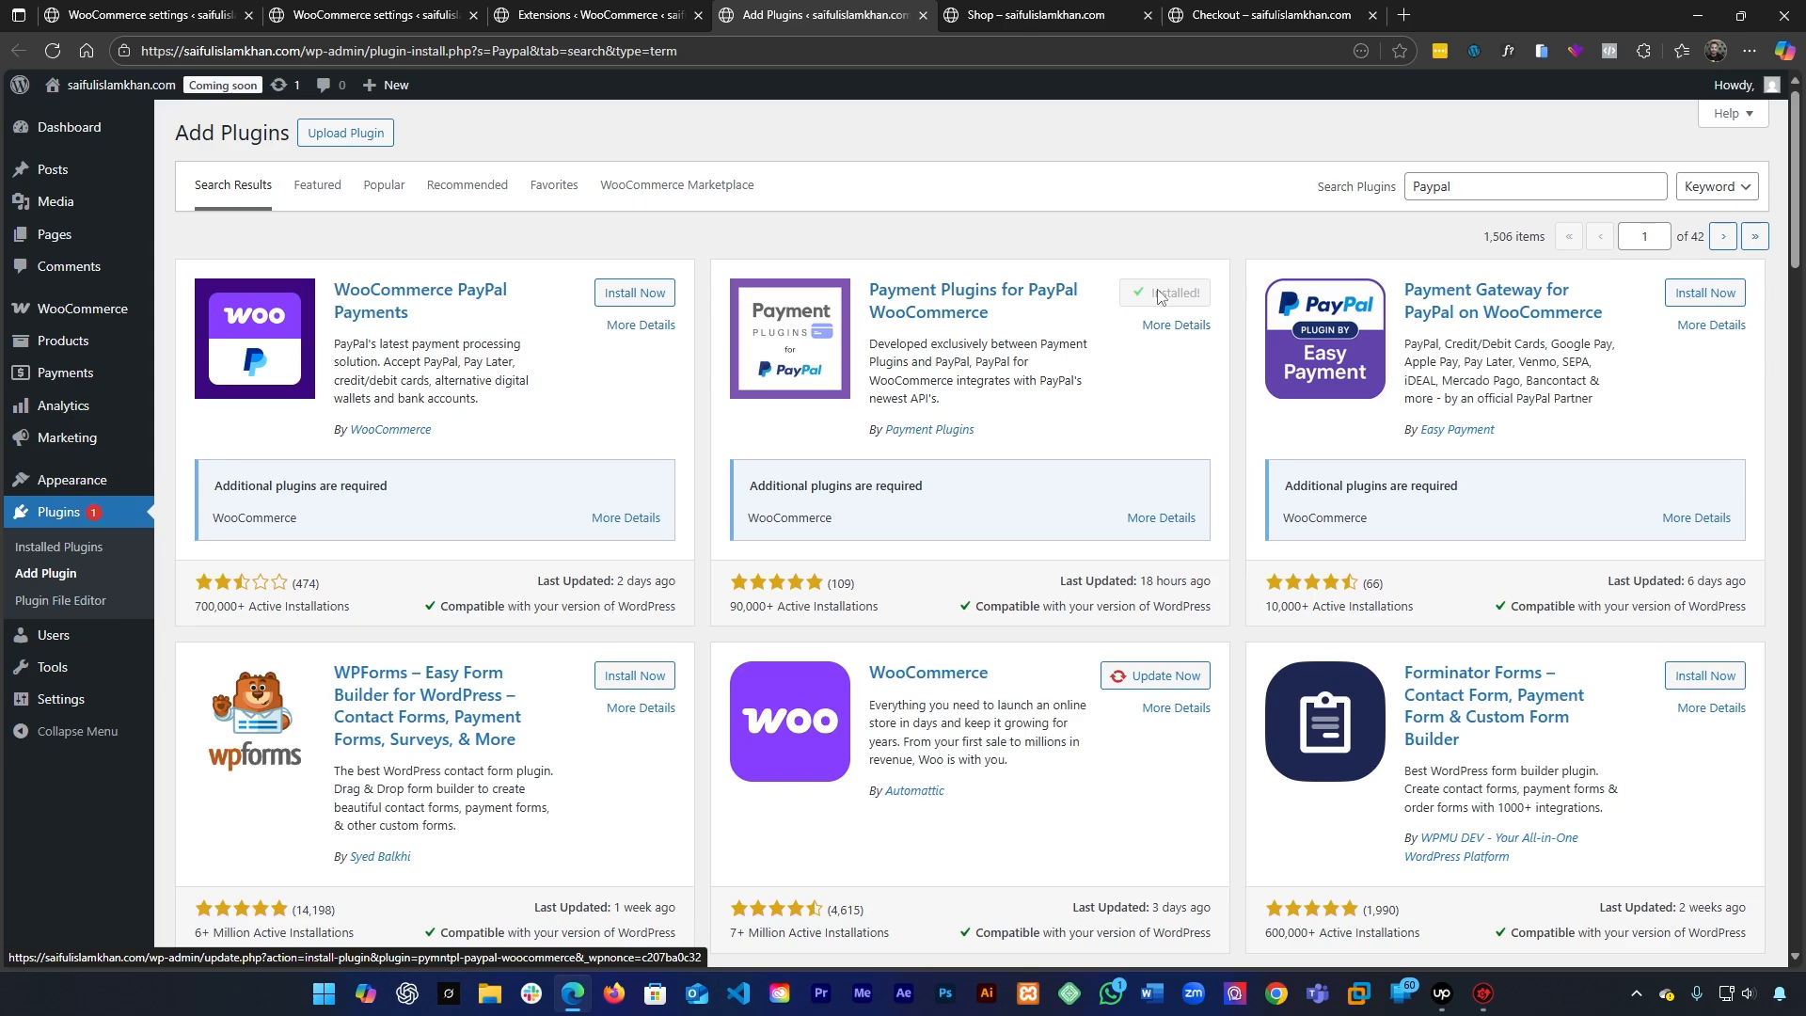
{"action": "left_click", "coordinate": [1159, 295]}
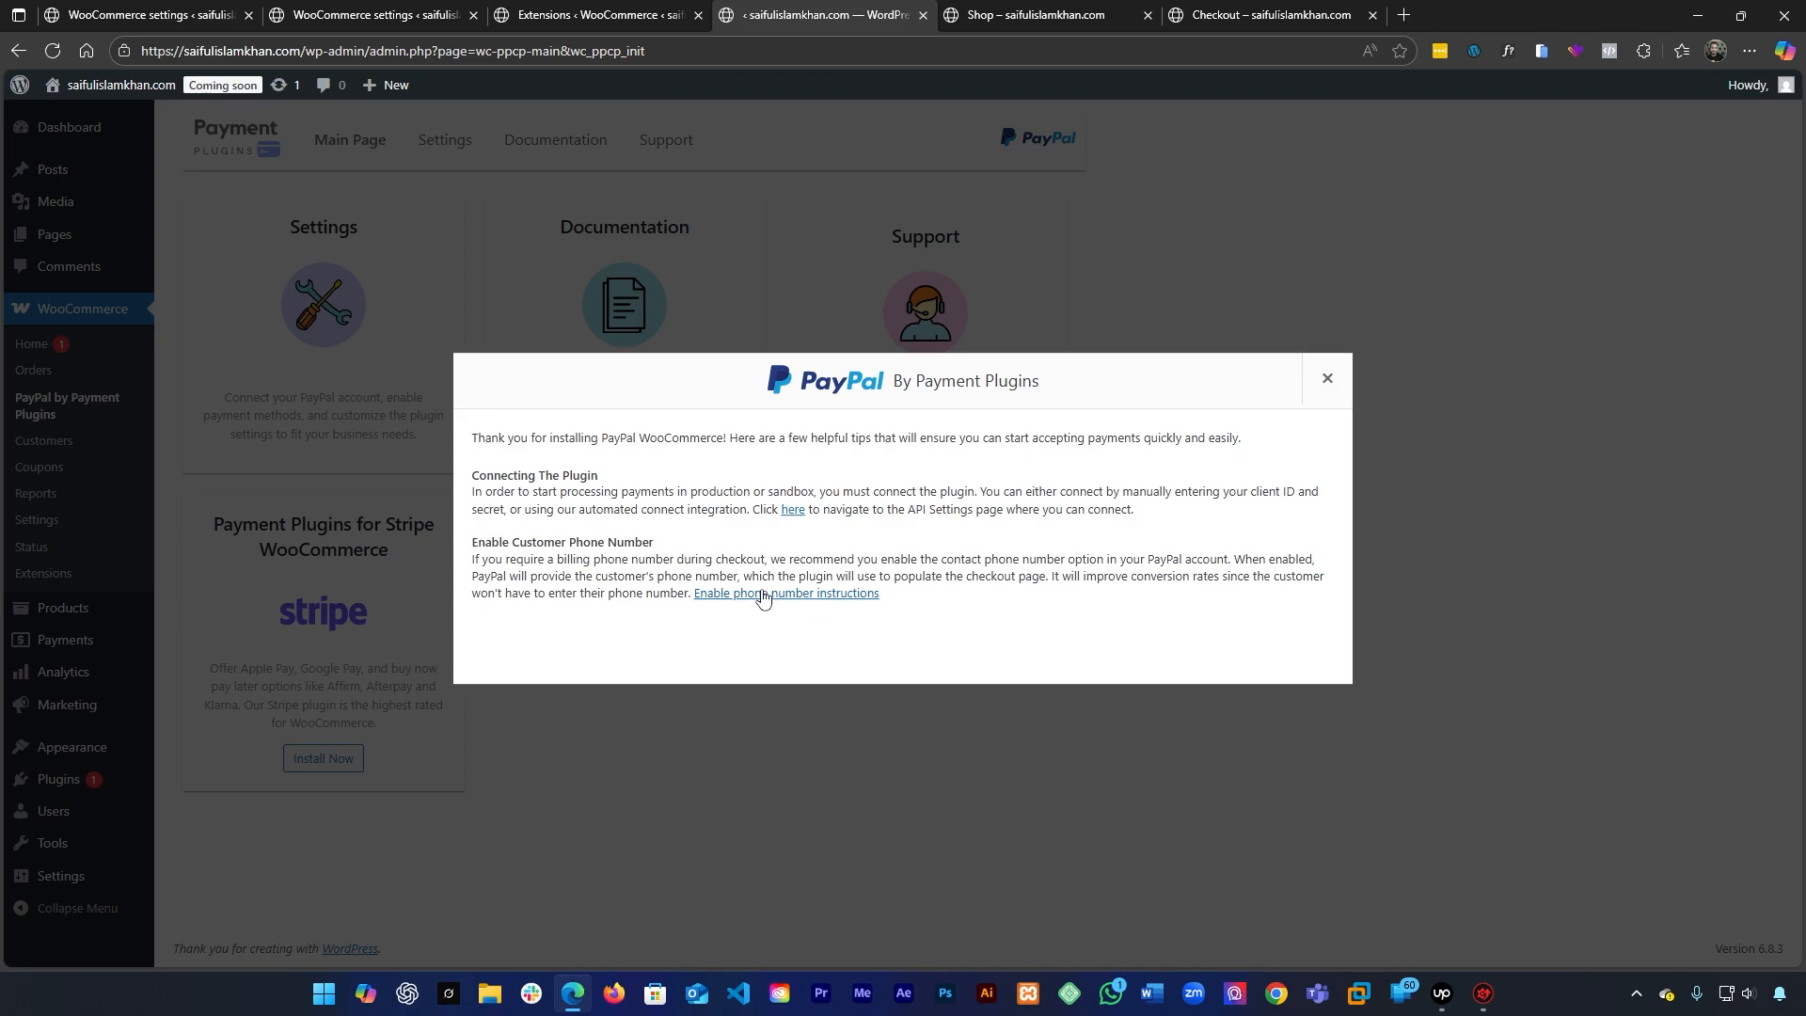
Open the PayPal plugin's API Settings page through its welcome message and review the connection, client ID and webhook fields
{"action": "left_click", "coordinate": [788, 510]}
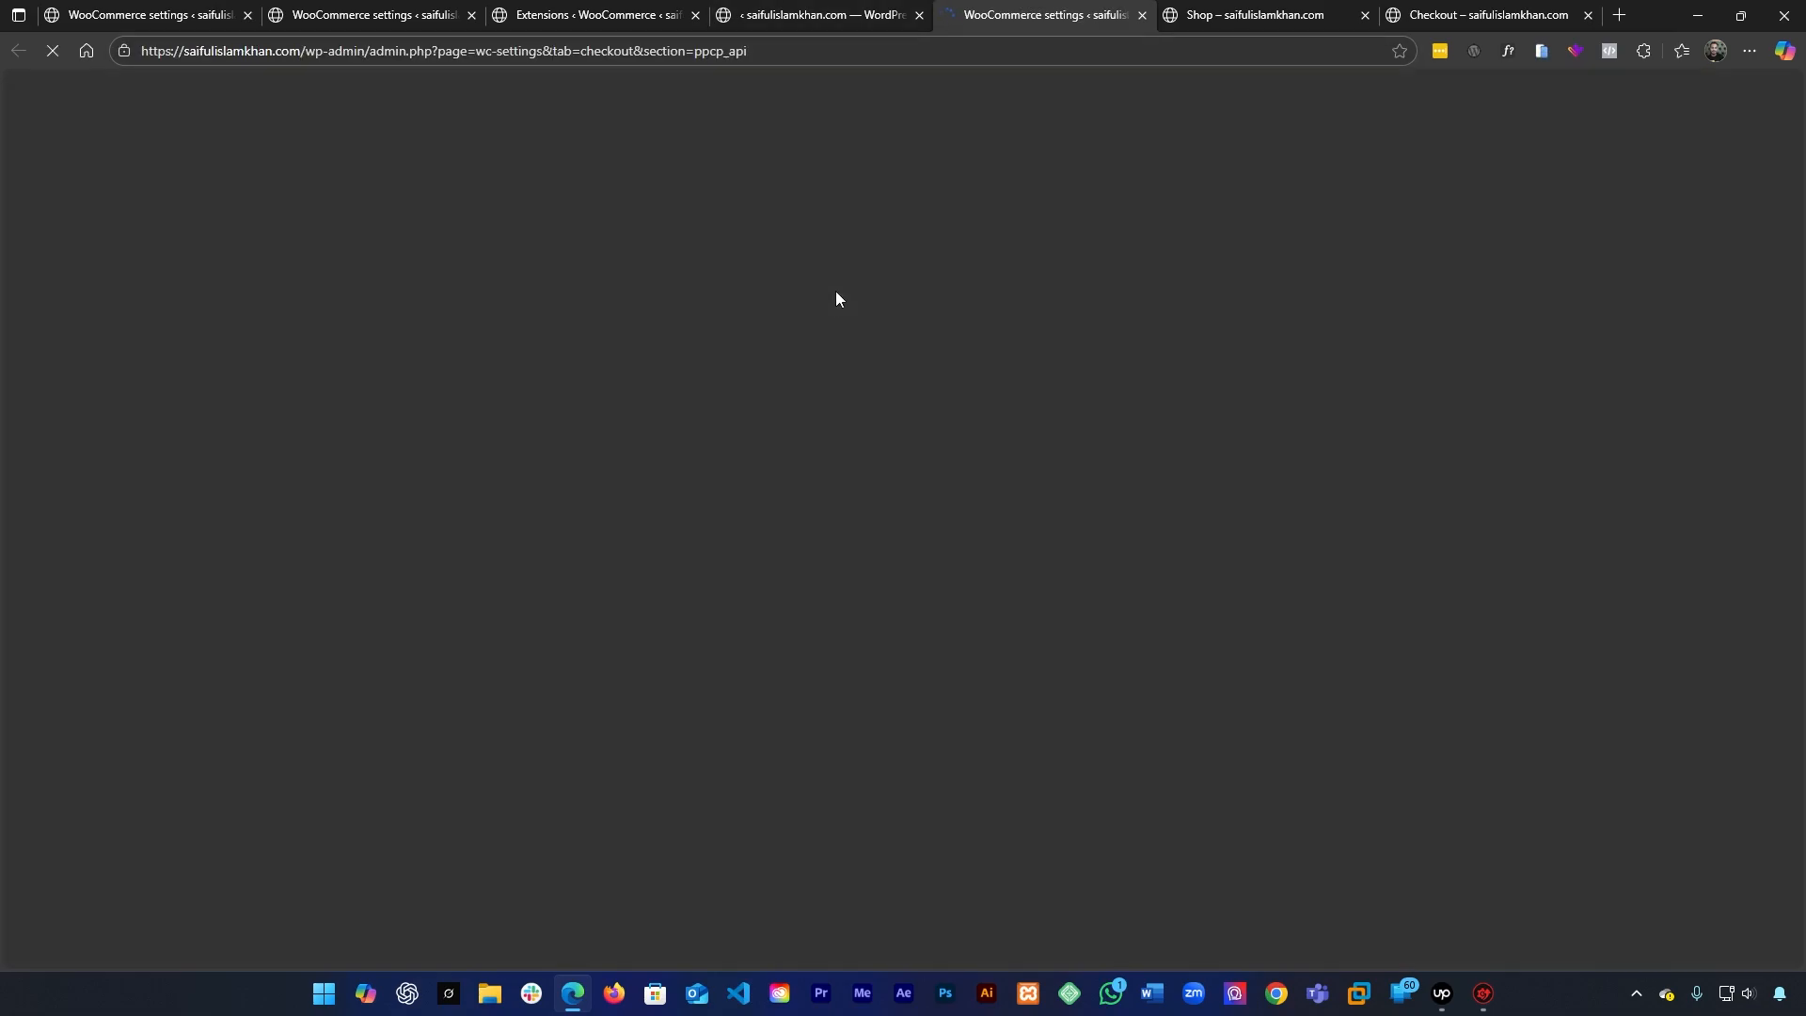
{"action": "scroll", "coordinate": [833, 291], "scroll_direction": "down", "scroll_amount": 1}
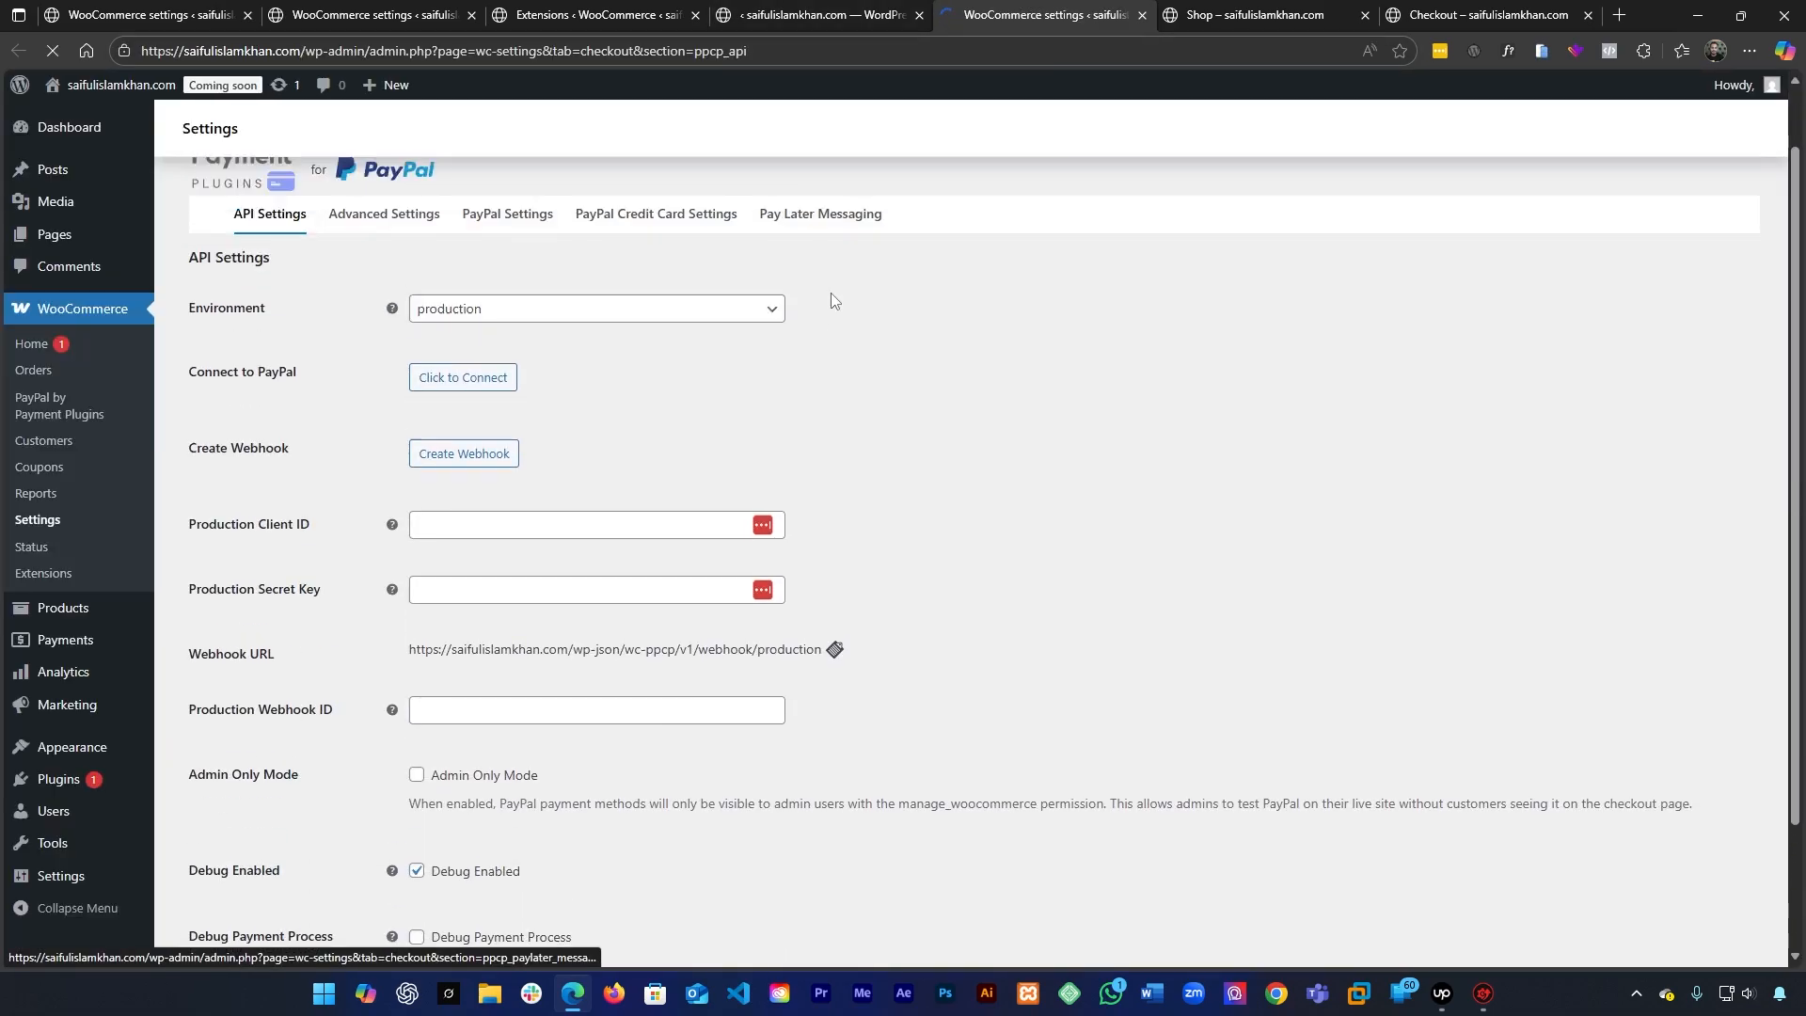
{"action": "scroll", "coordinate": [831, 299], "scroll_direction": "up", "scroll_amount": 1}
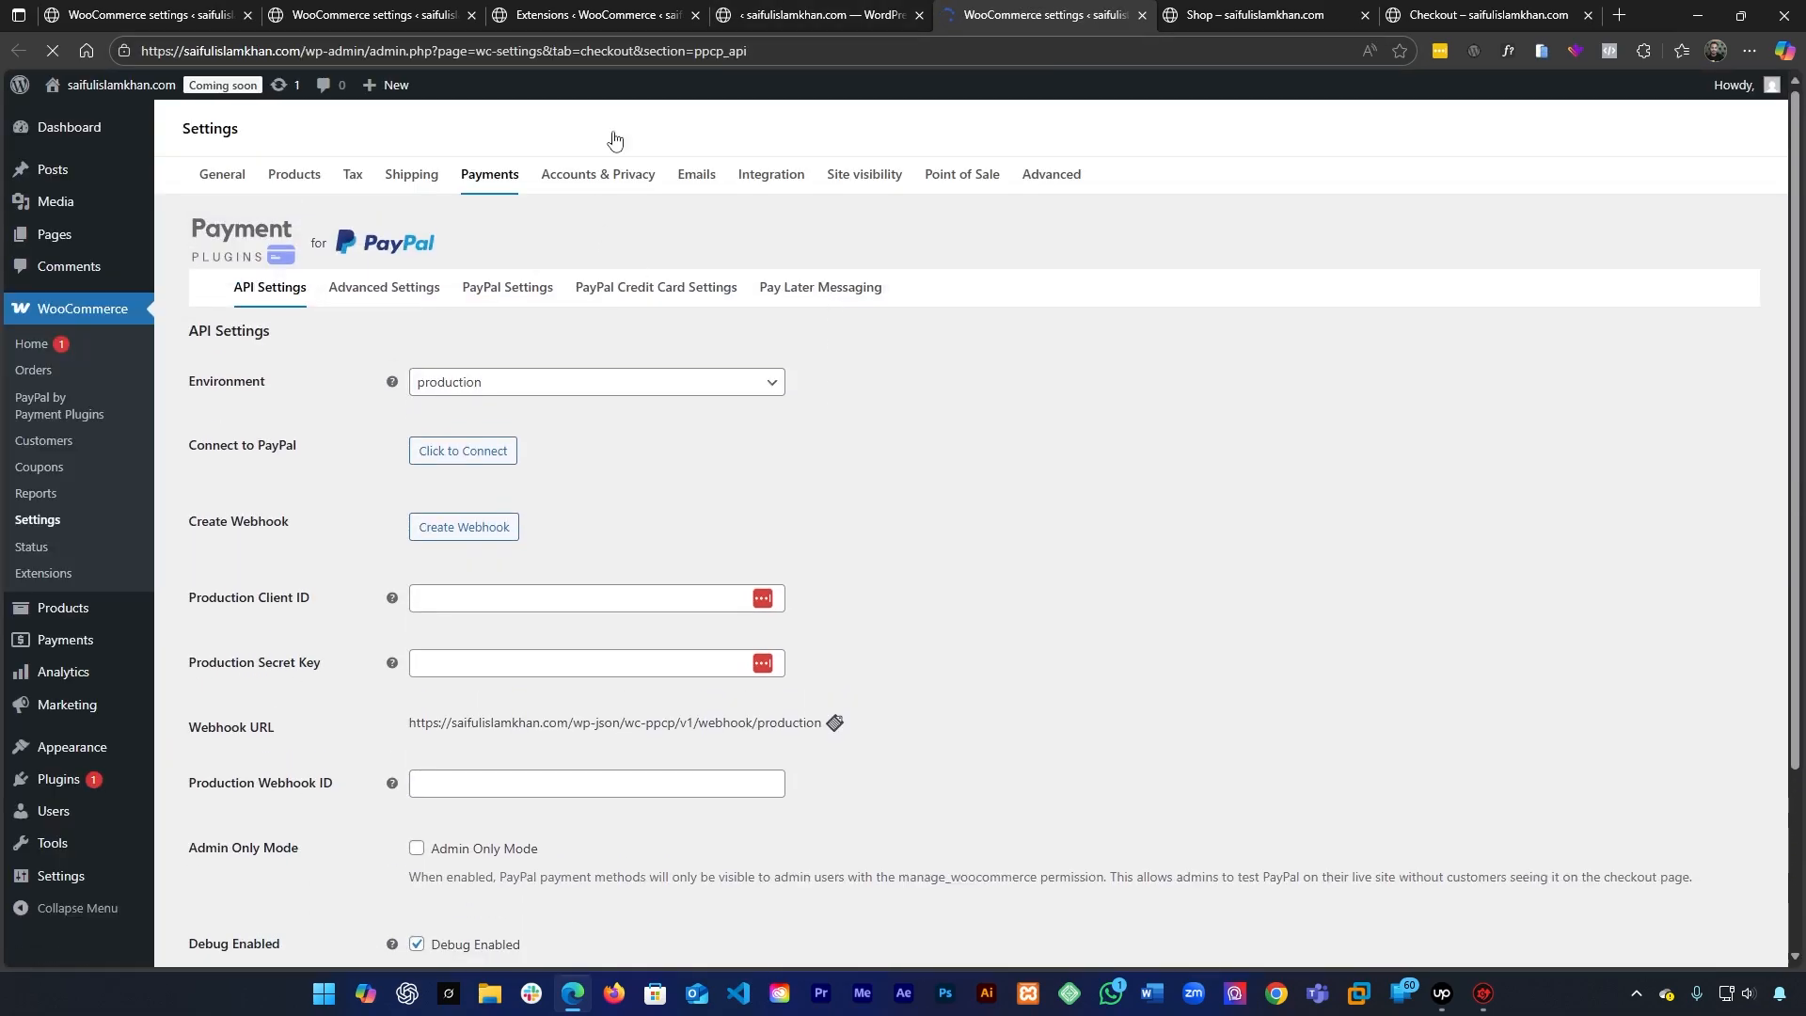
{"action": "left_click", "coordinate": [888, 7]}
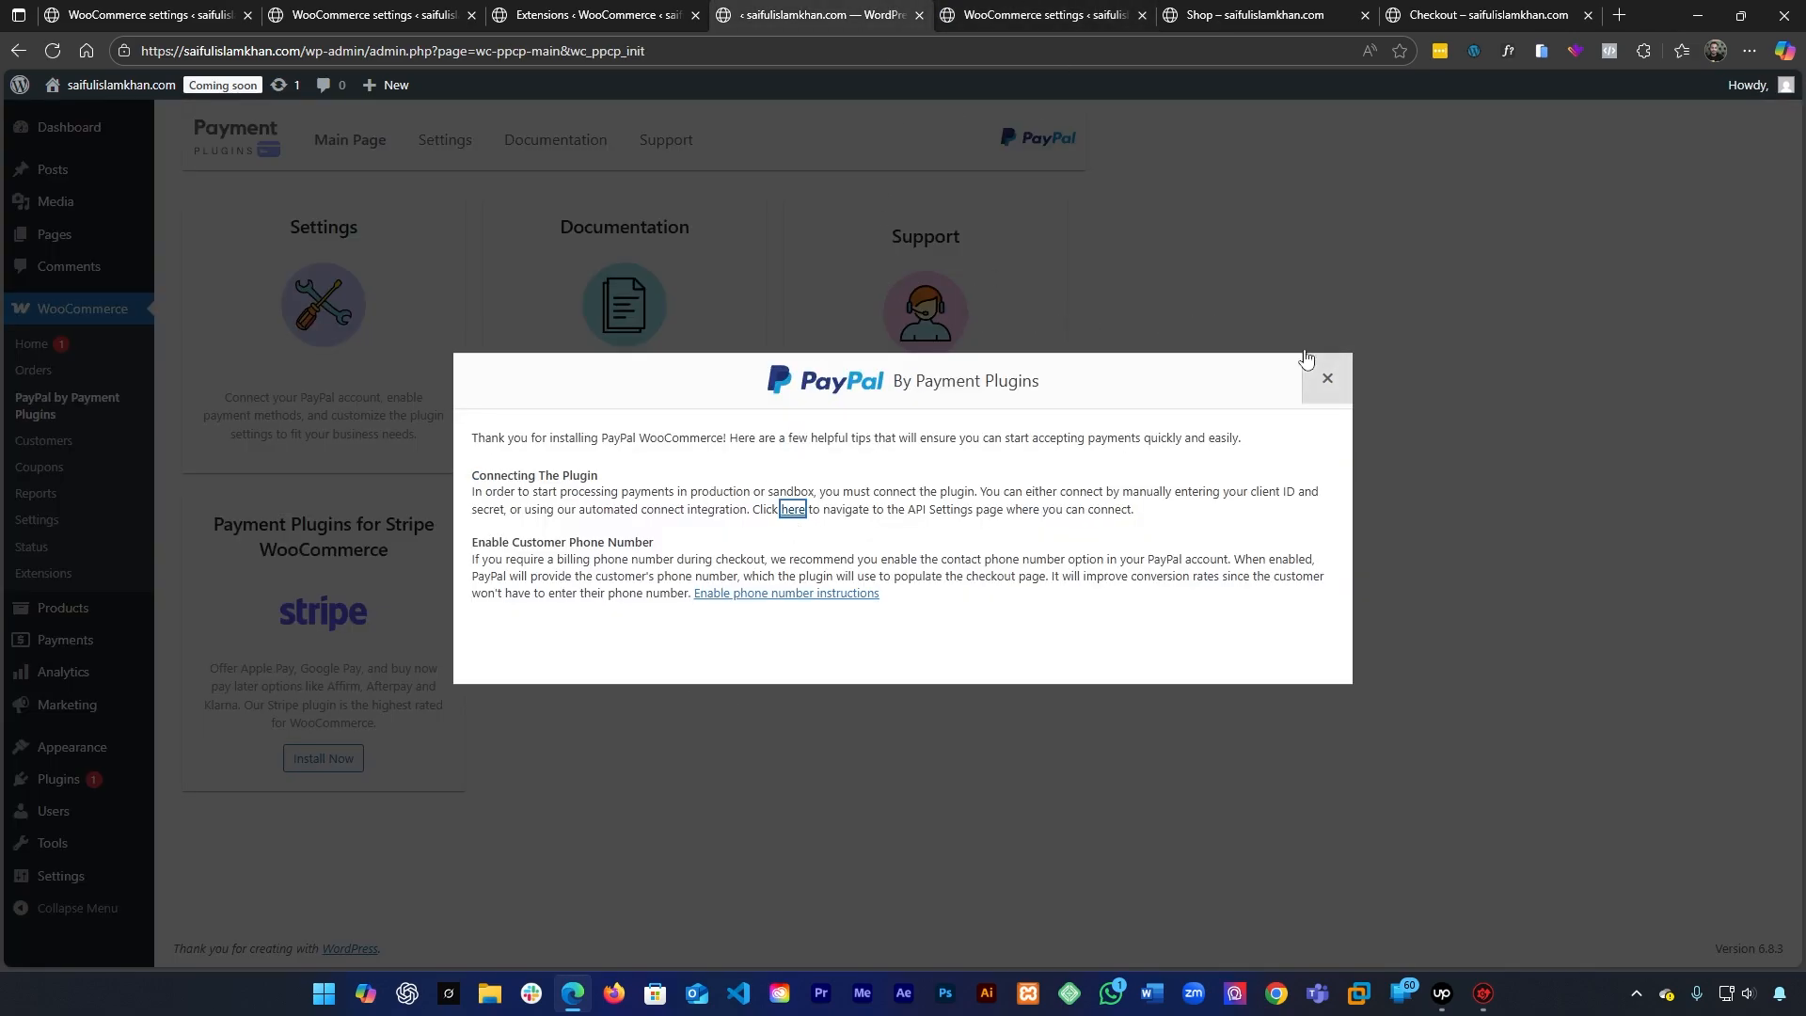
{"action": "left_click", "coordinate": [1065, 6]}
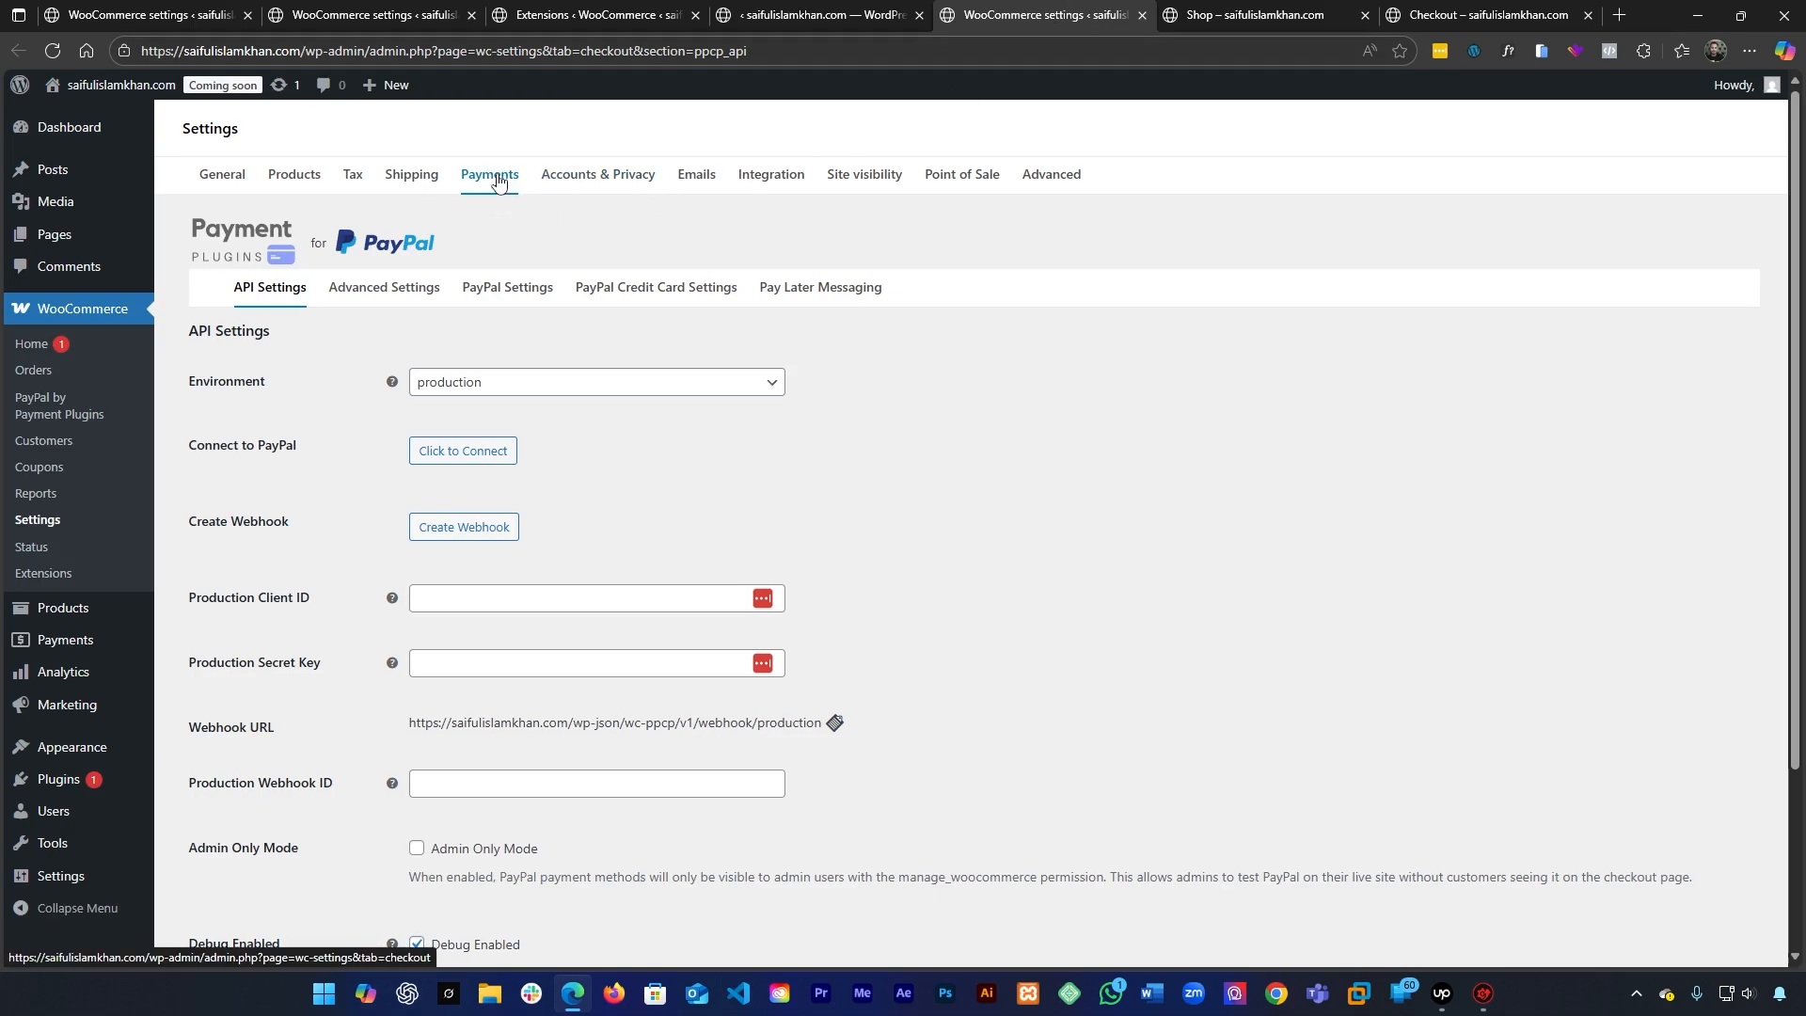
Dismiss the PayPal plugin's welcome message, open its documentation and read through the Introduction page
{"action": "left_click", "coordinate": [884, 13]}
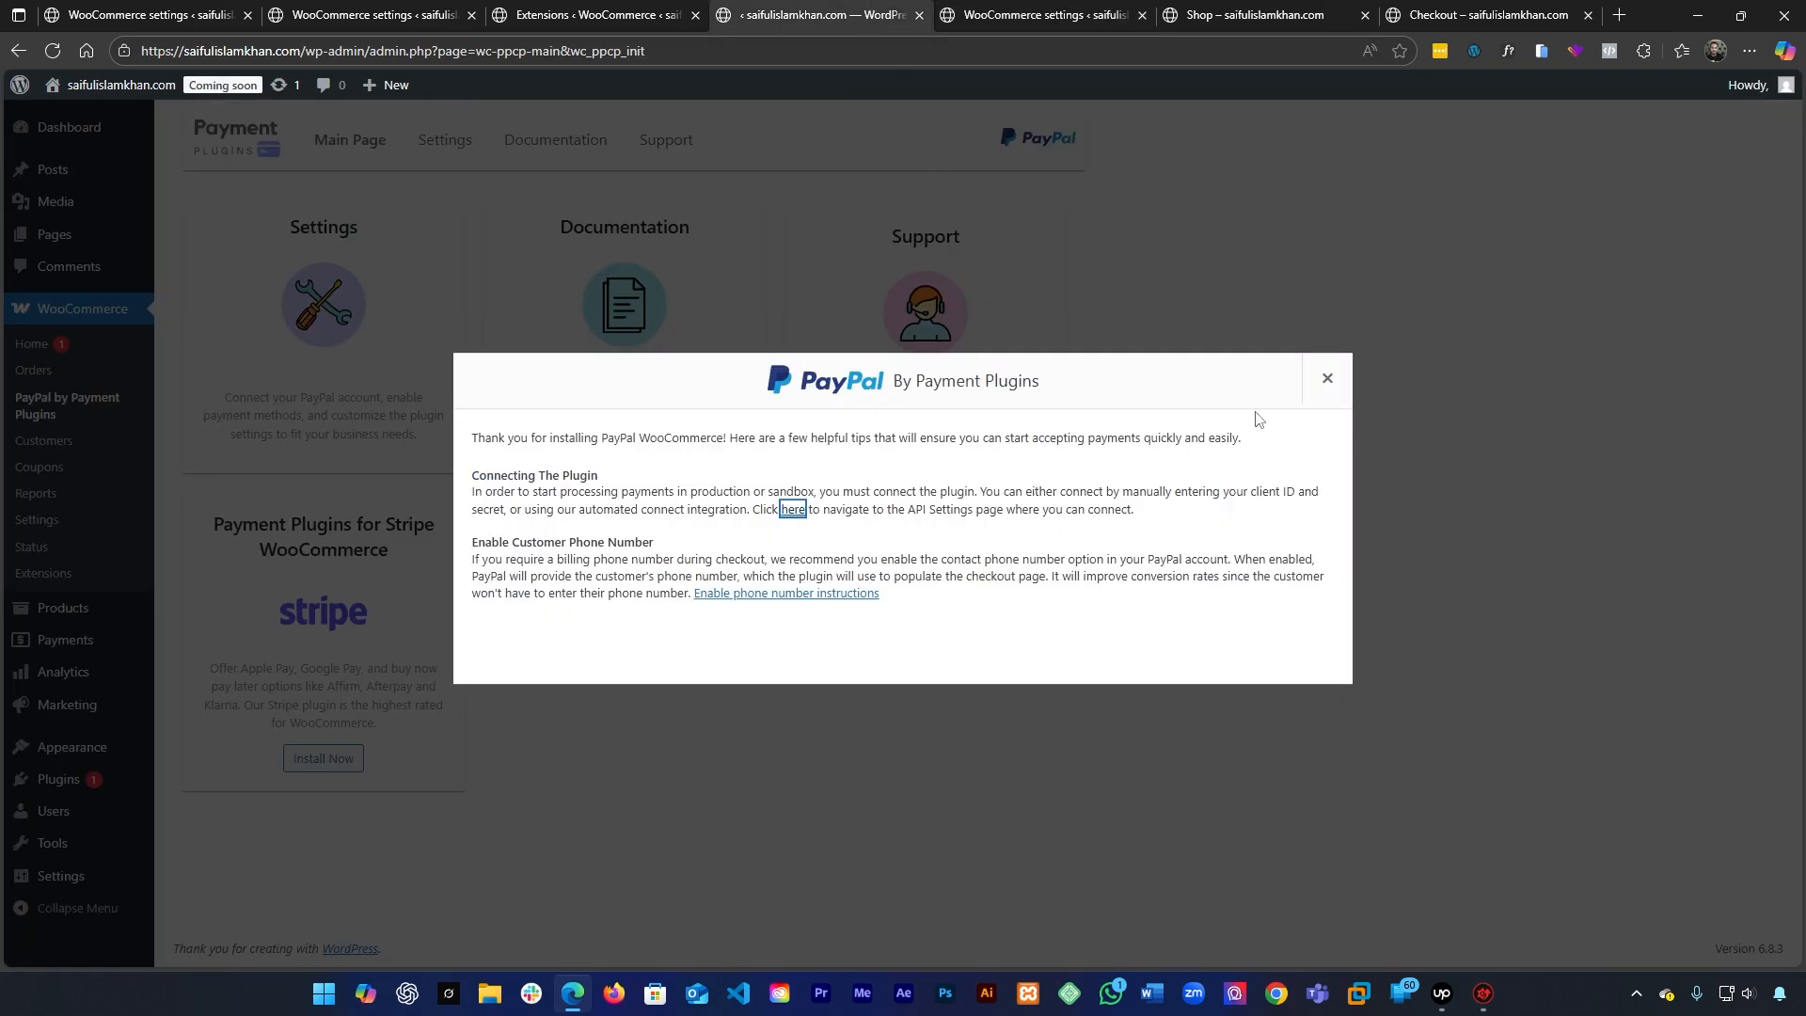
{"action": "left_click", "coordinate": [1326, 376]}
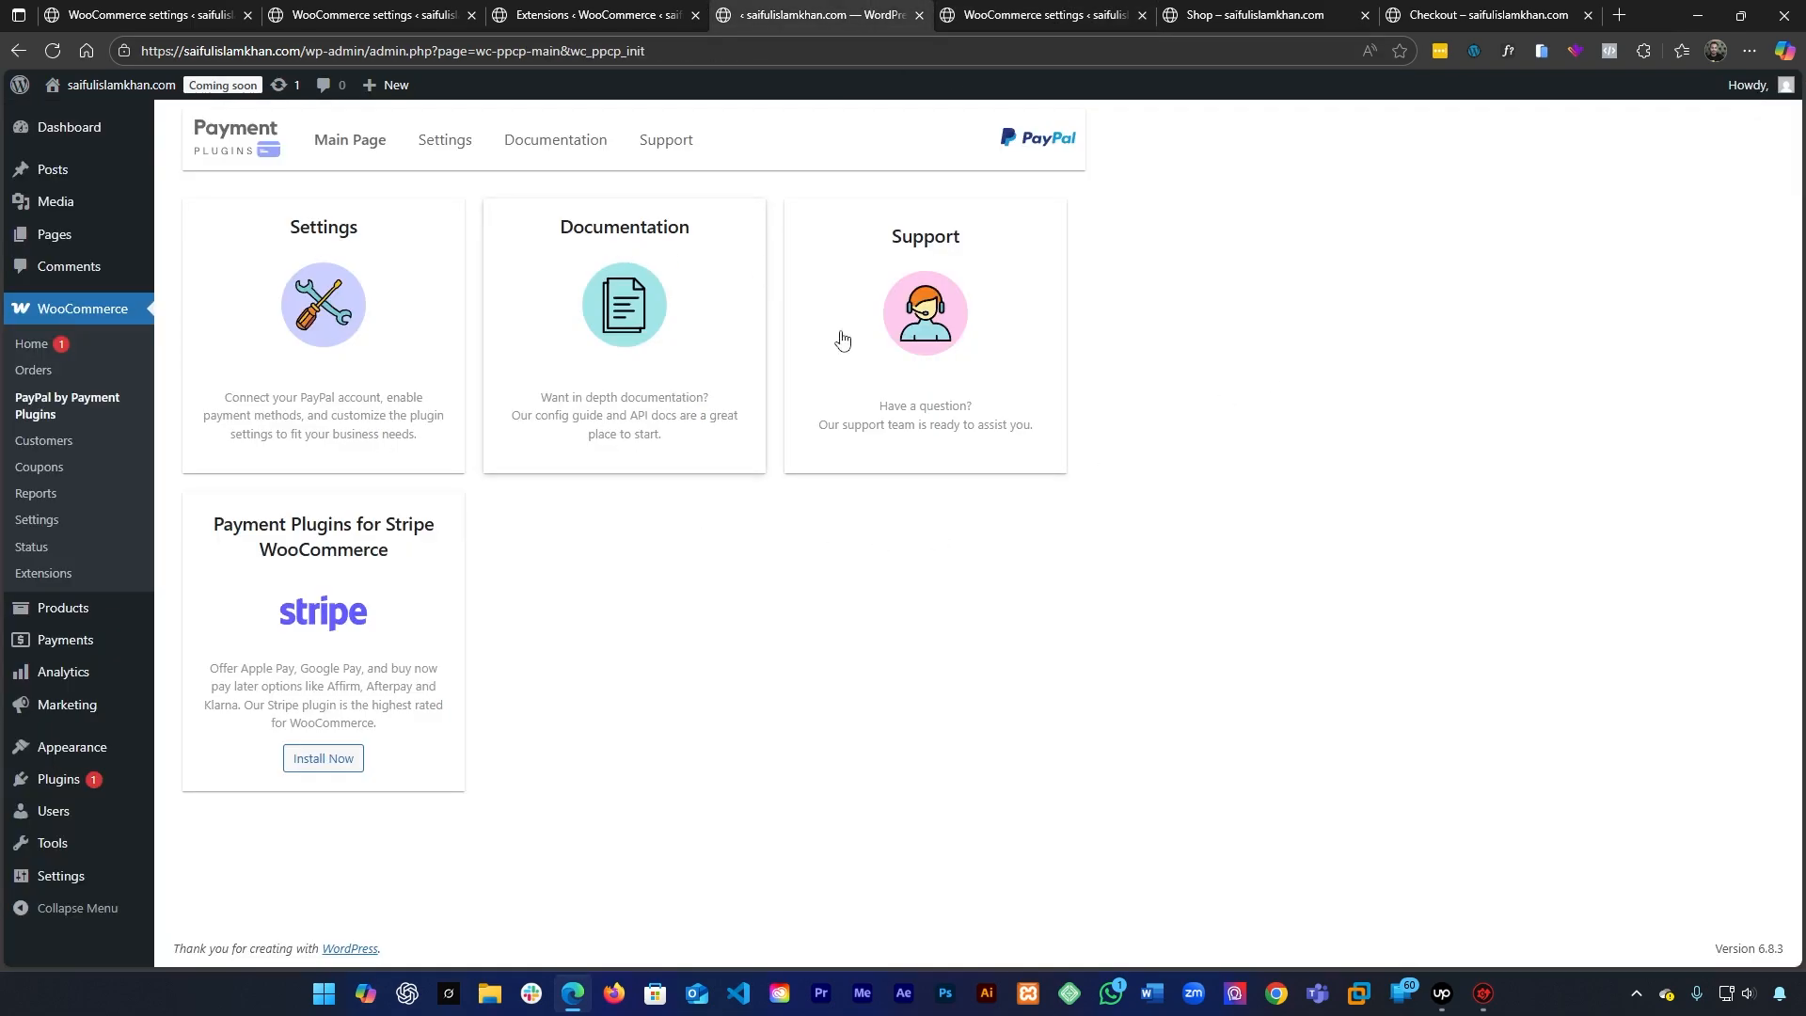
{"action": "left_click", "coordinate": [668, 326]}
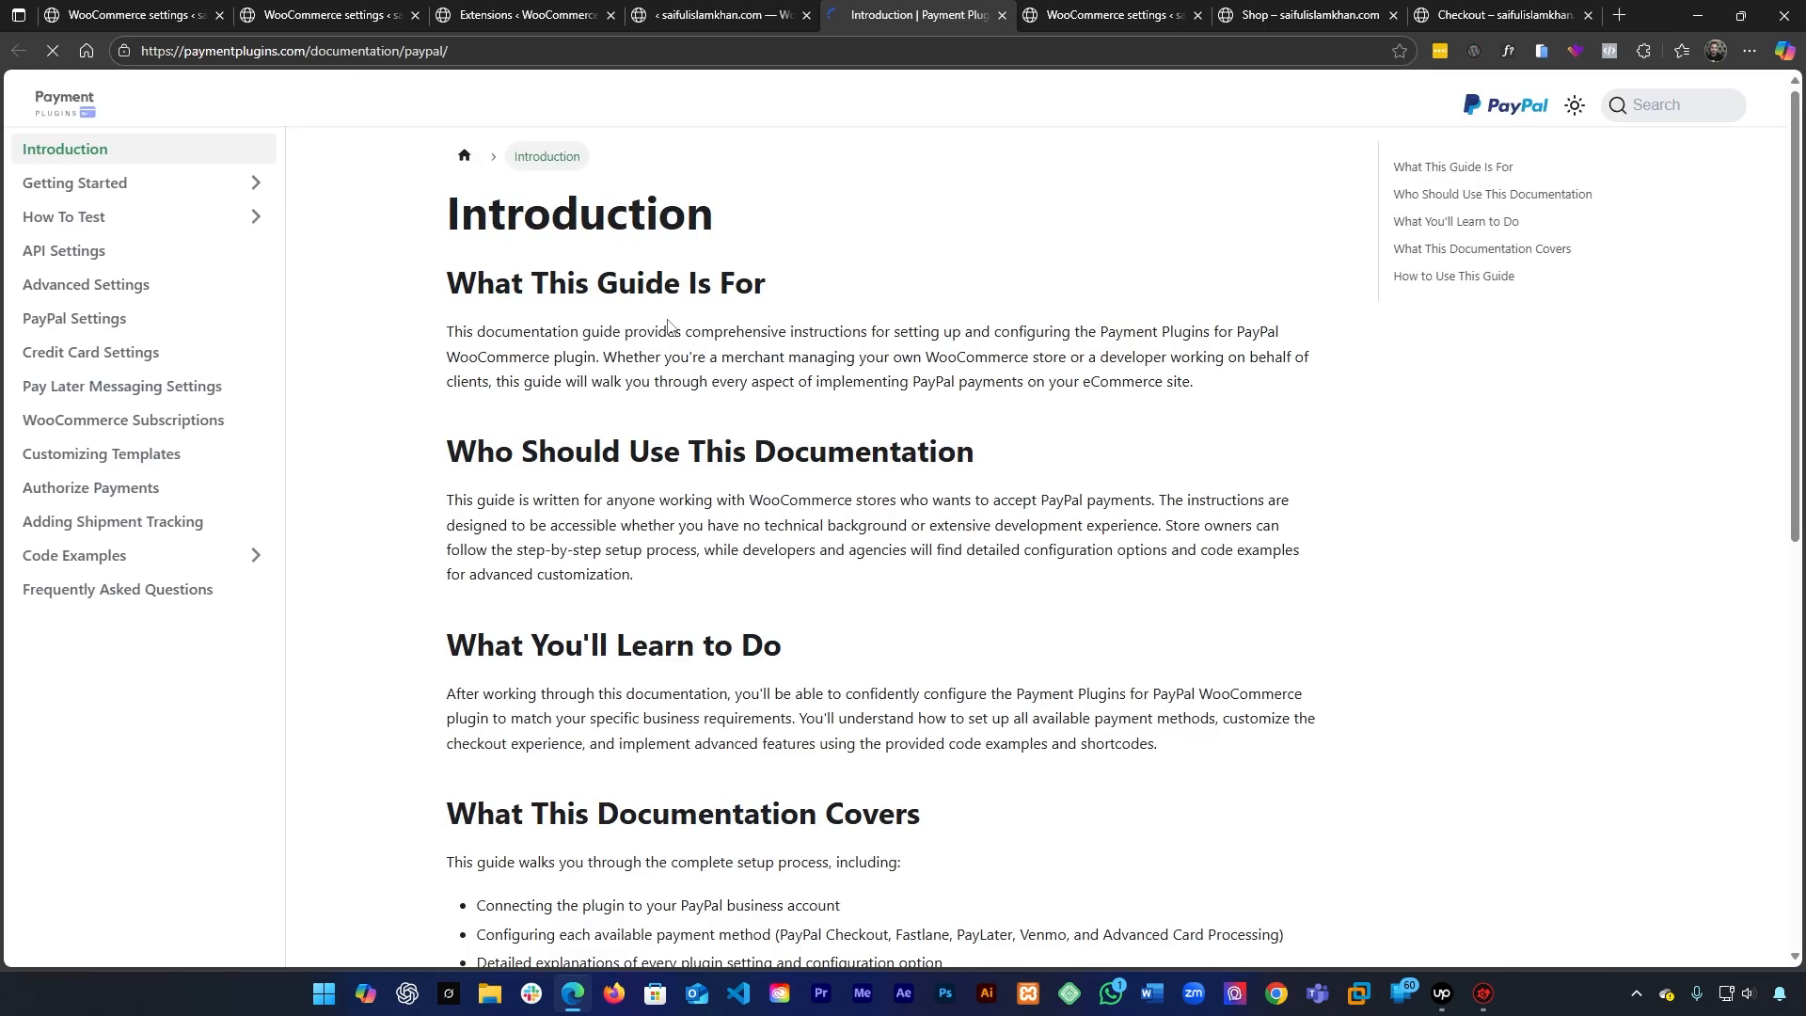
{"action": "scroll", "coordinate": [487, 301], "scroll_direction": "down", "scroll_amount": 8}
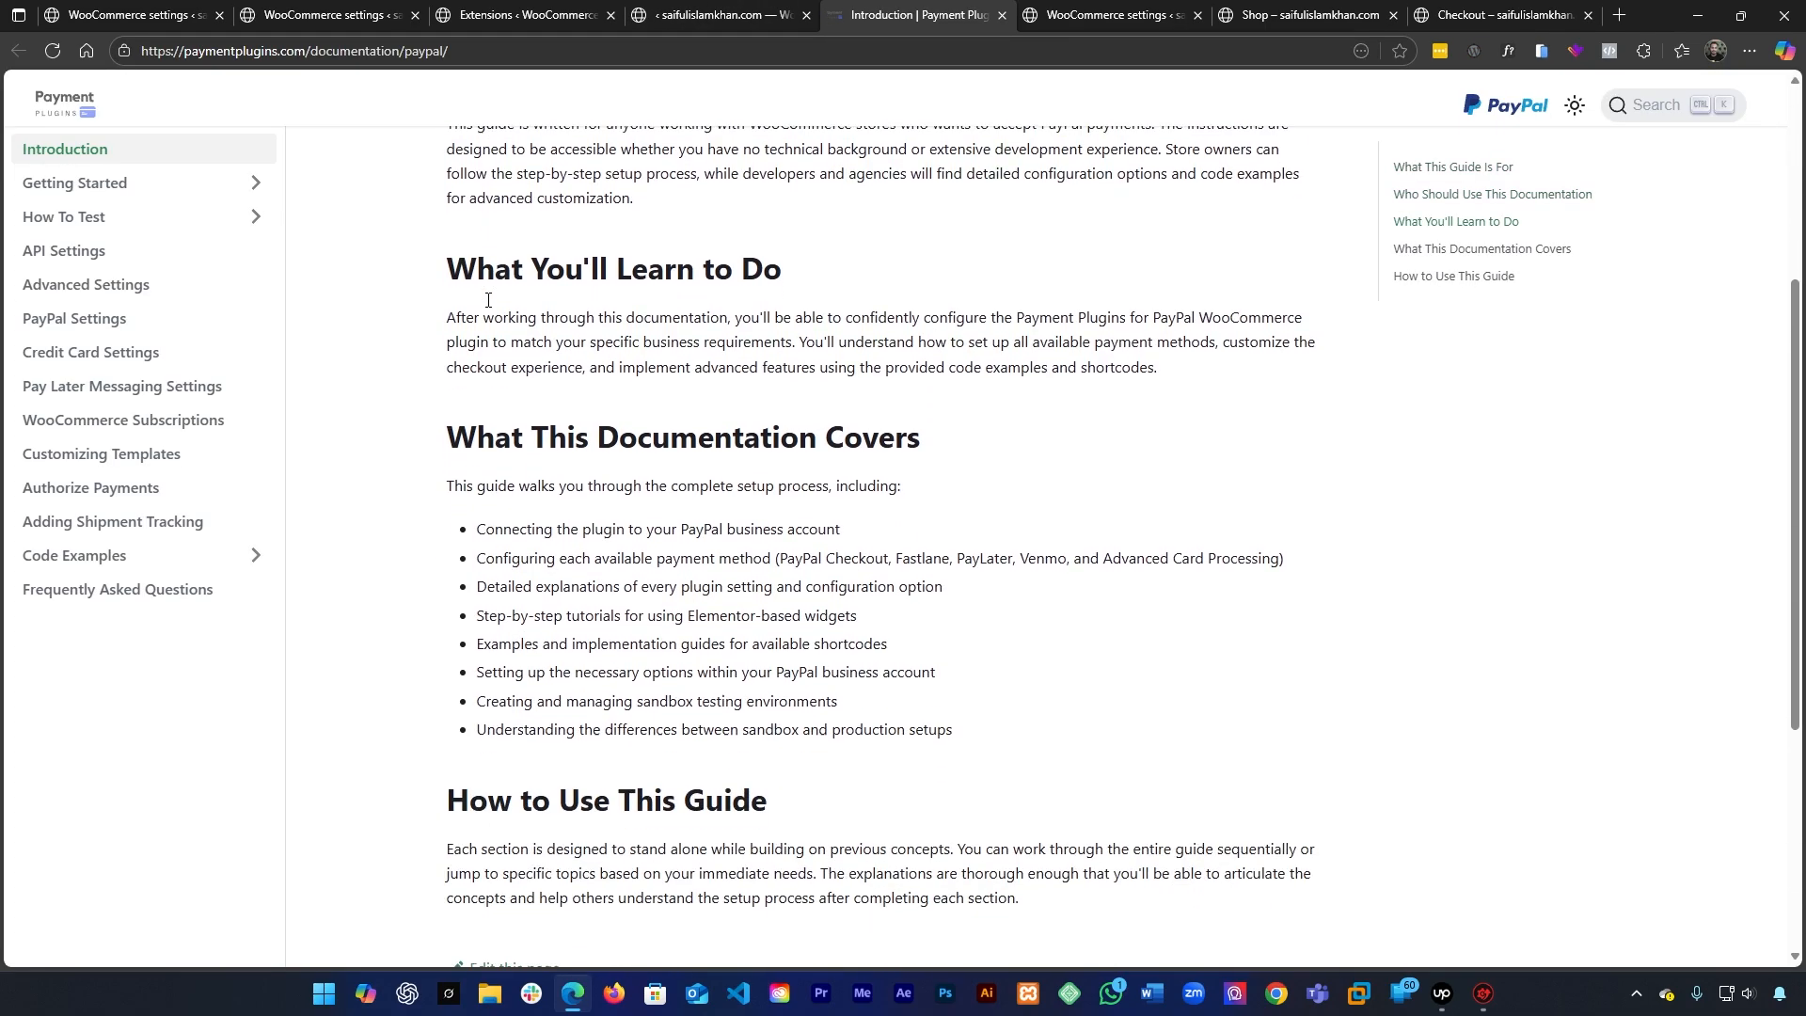
{"action": "scroll", "coordinate": [487, 300], "scroll_direction": "up", "scroll_amount": 4}
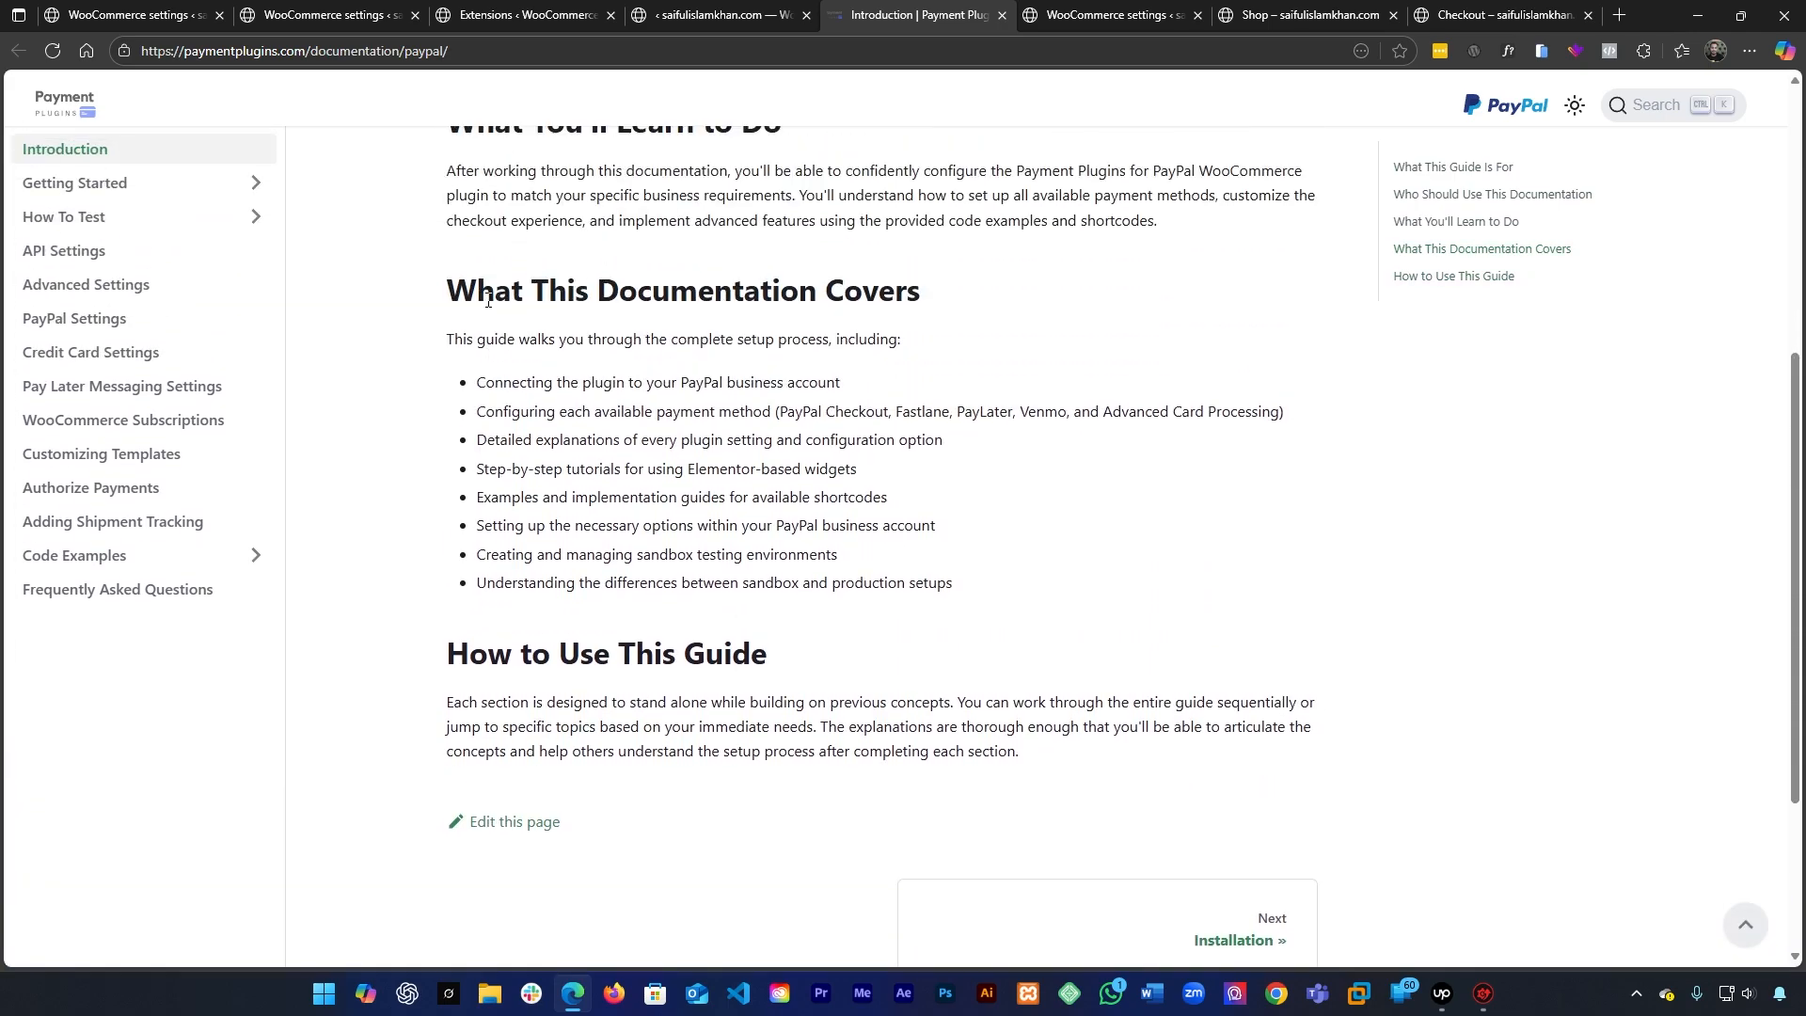
Open the documentation's API Settings page, read its sections from Environment to Debug Webhook, and close the documentation
{"action": "scroll", "coordinate": [487, 301], "scroll_direction": "up", "scroll_amount": 4}
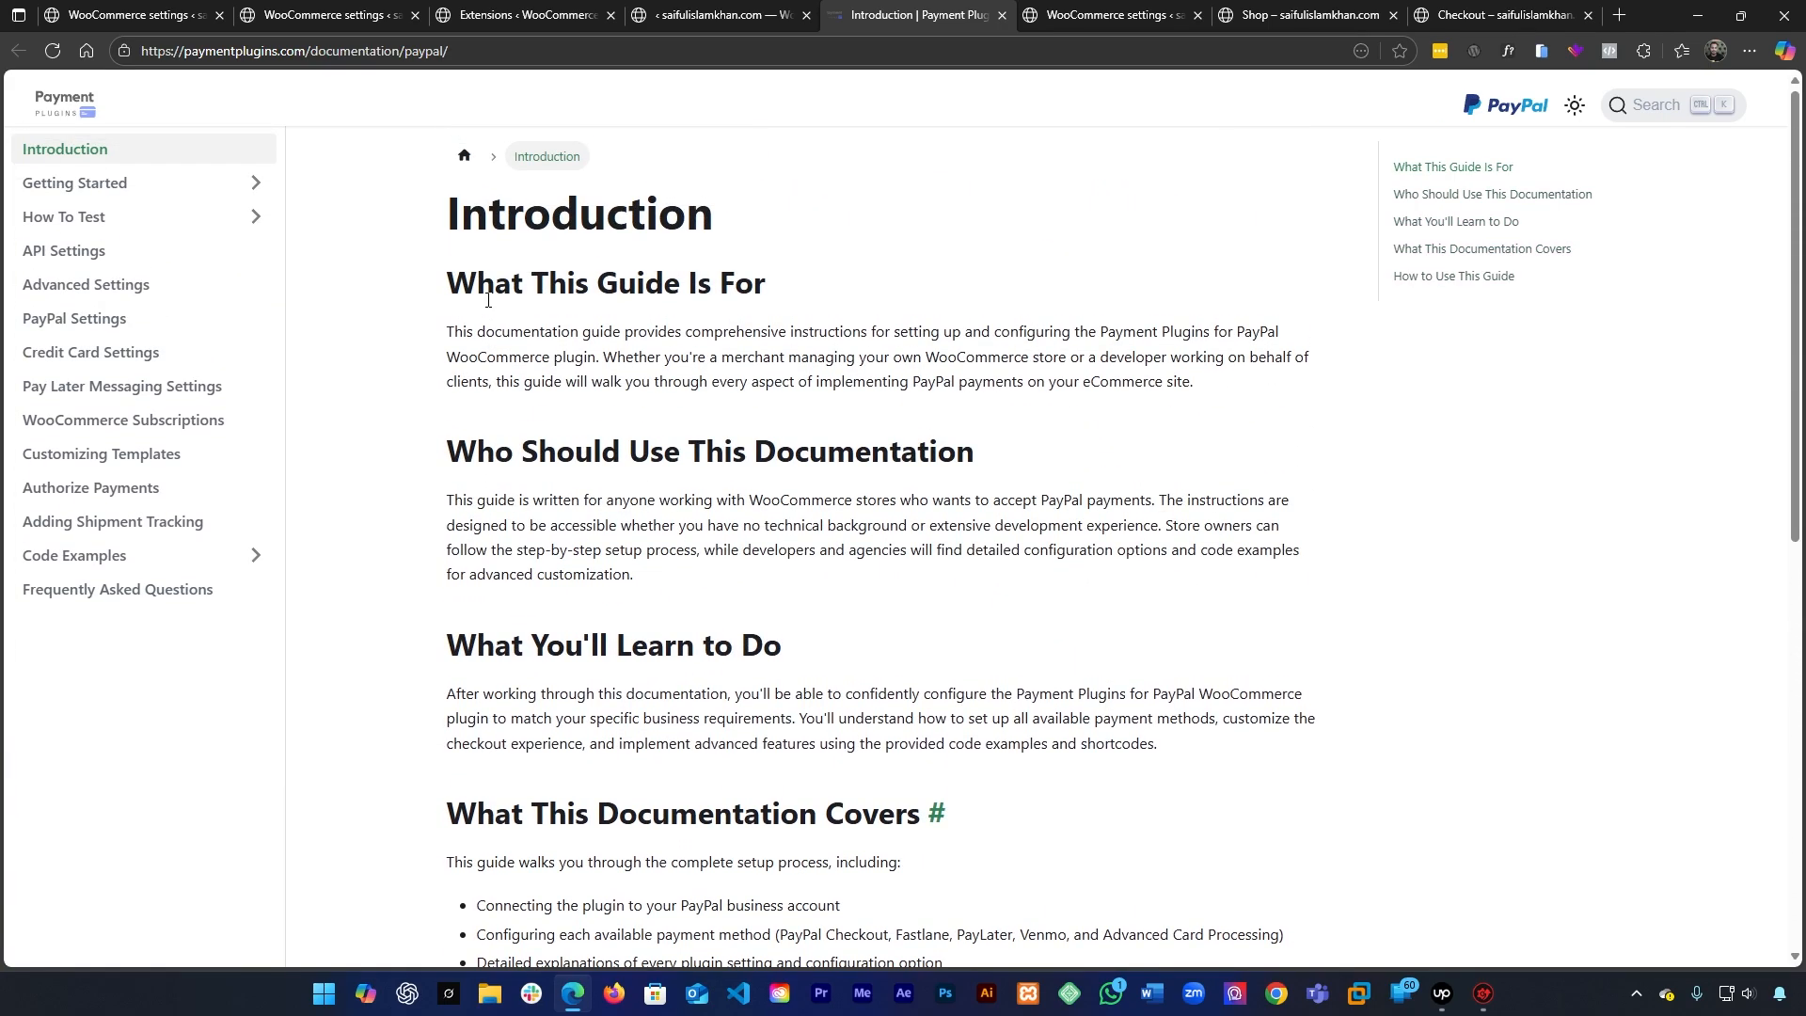
{"action": "left_click", "coordinate": [80, 263]}
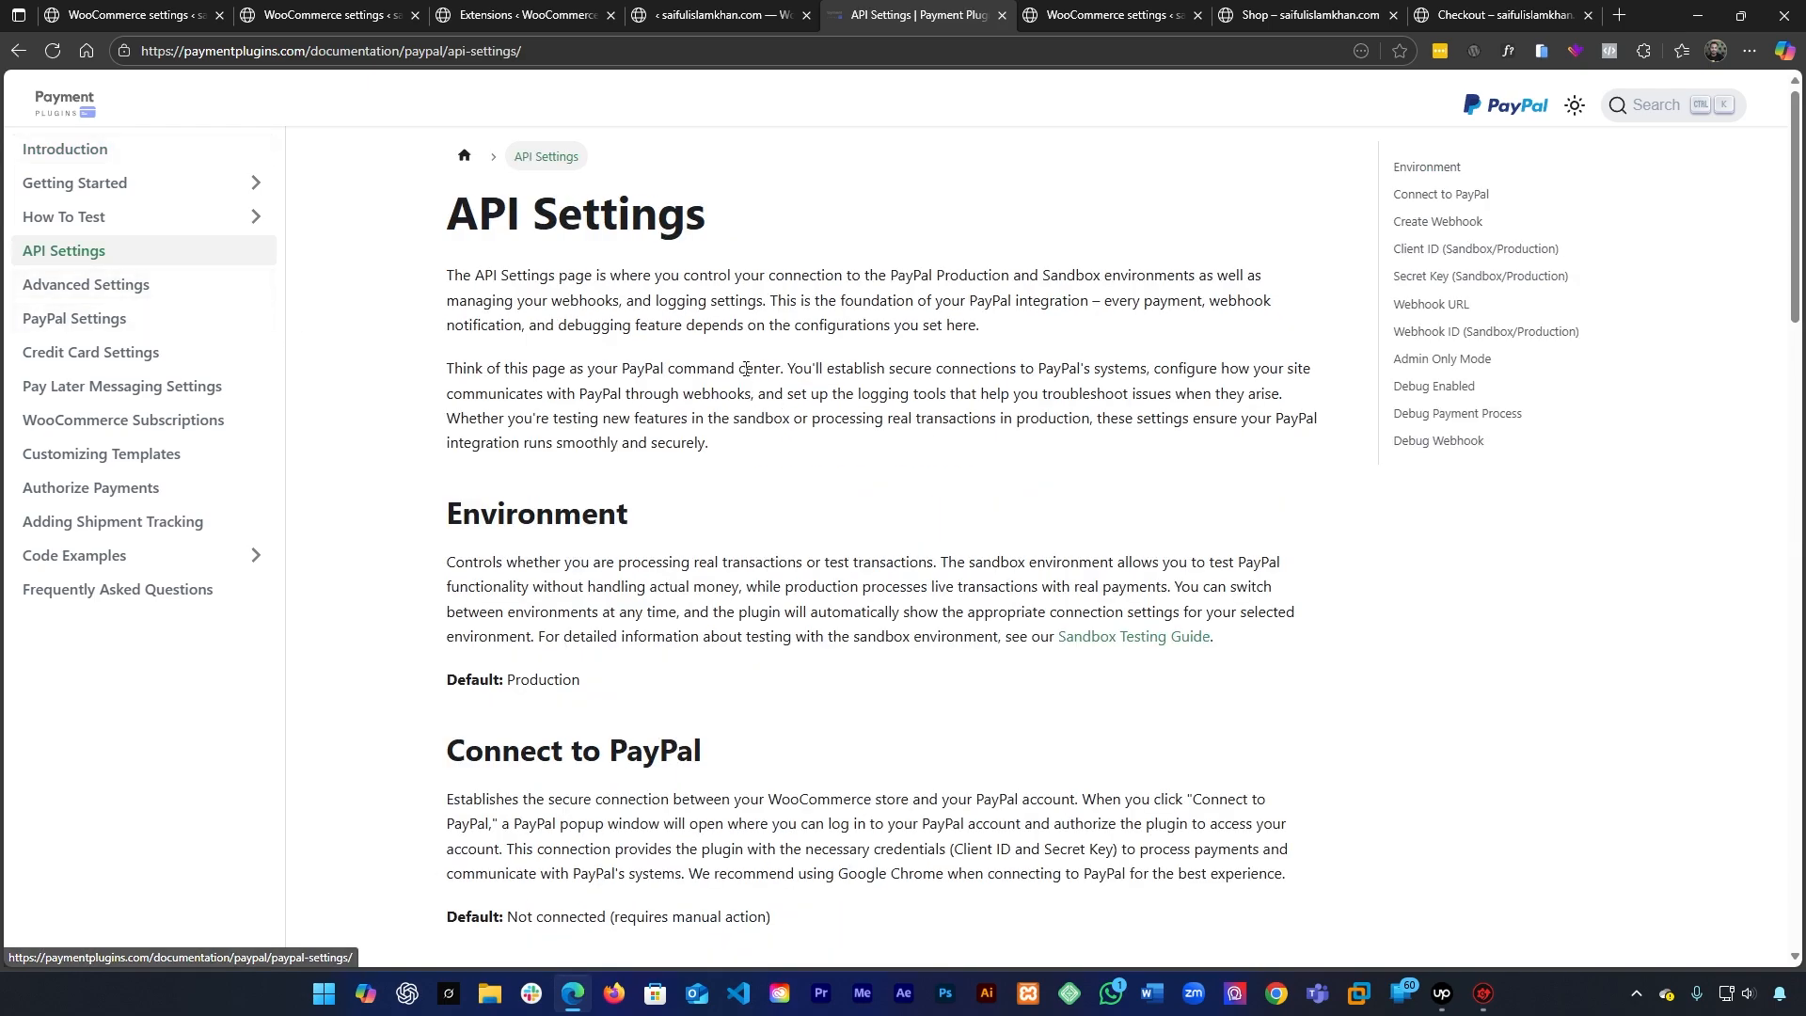
{"action": "scroll", "coordinate": [644, 365], "scroll_direction": "down", "scroll_amount": 7}
{"action": "scroll", "coordinate": [644, 365], "scroll_direction": "down", "scroll_amount": 4}
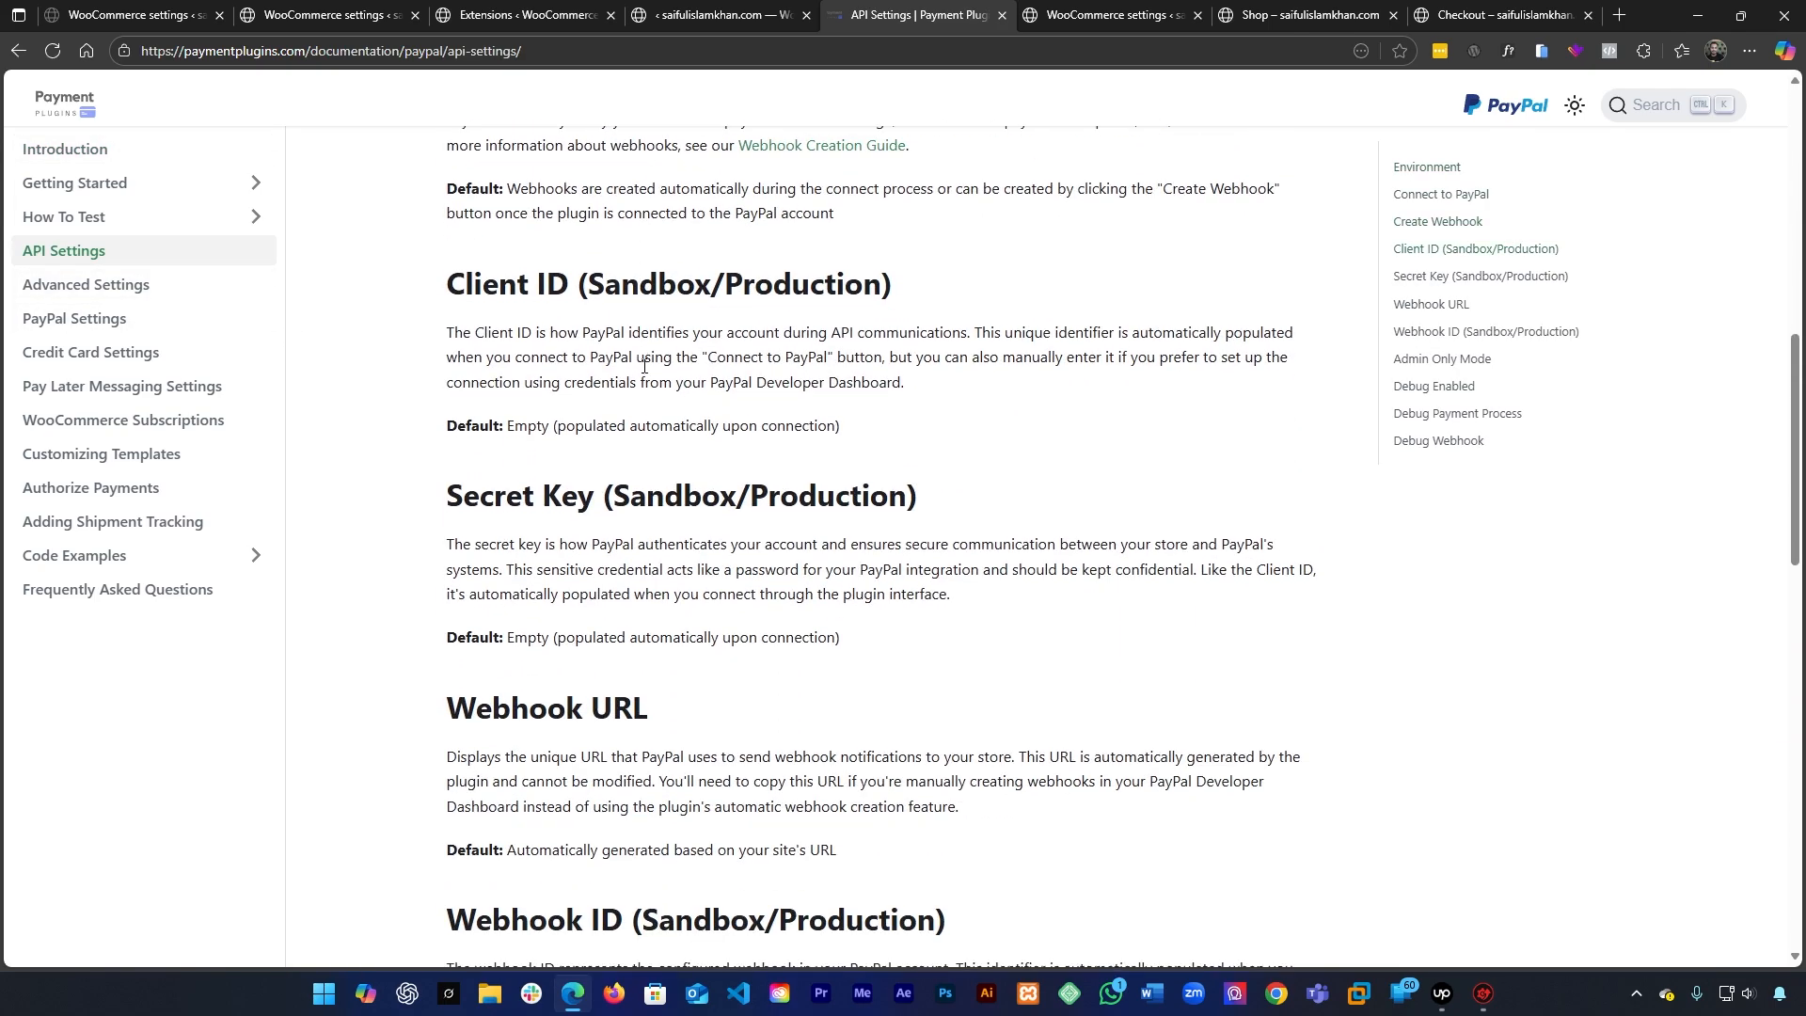
{"action": "scroll", "coordinate": [645, 366], "scroll_direction": "up", "scroll_amount": 3}
{"action": "scroll", "coordinate": [644, 369], "scroll_direction": "down", "scroll_amount": 4}
{"action": "scroll", "coordinate": [644, 370], "scroll_direction": "down", "scroll_amount": 1}
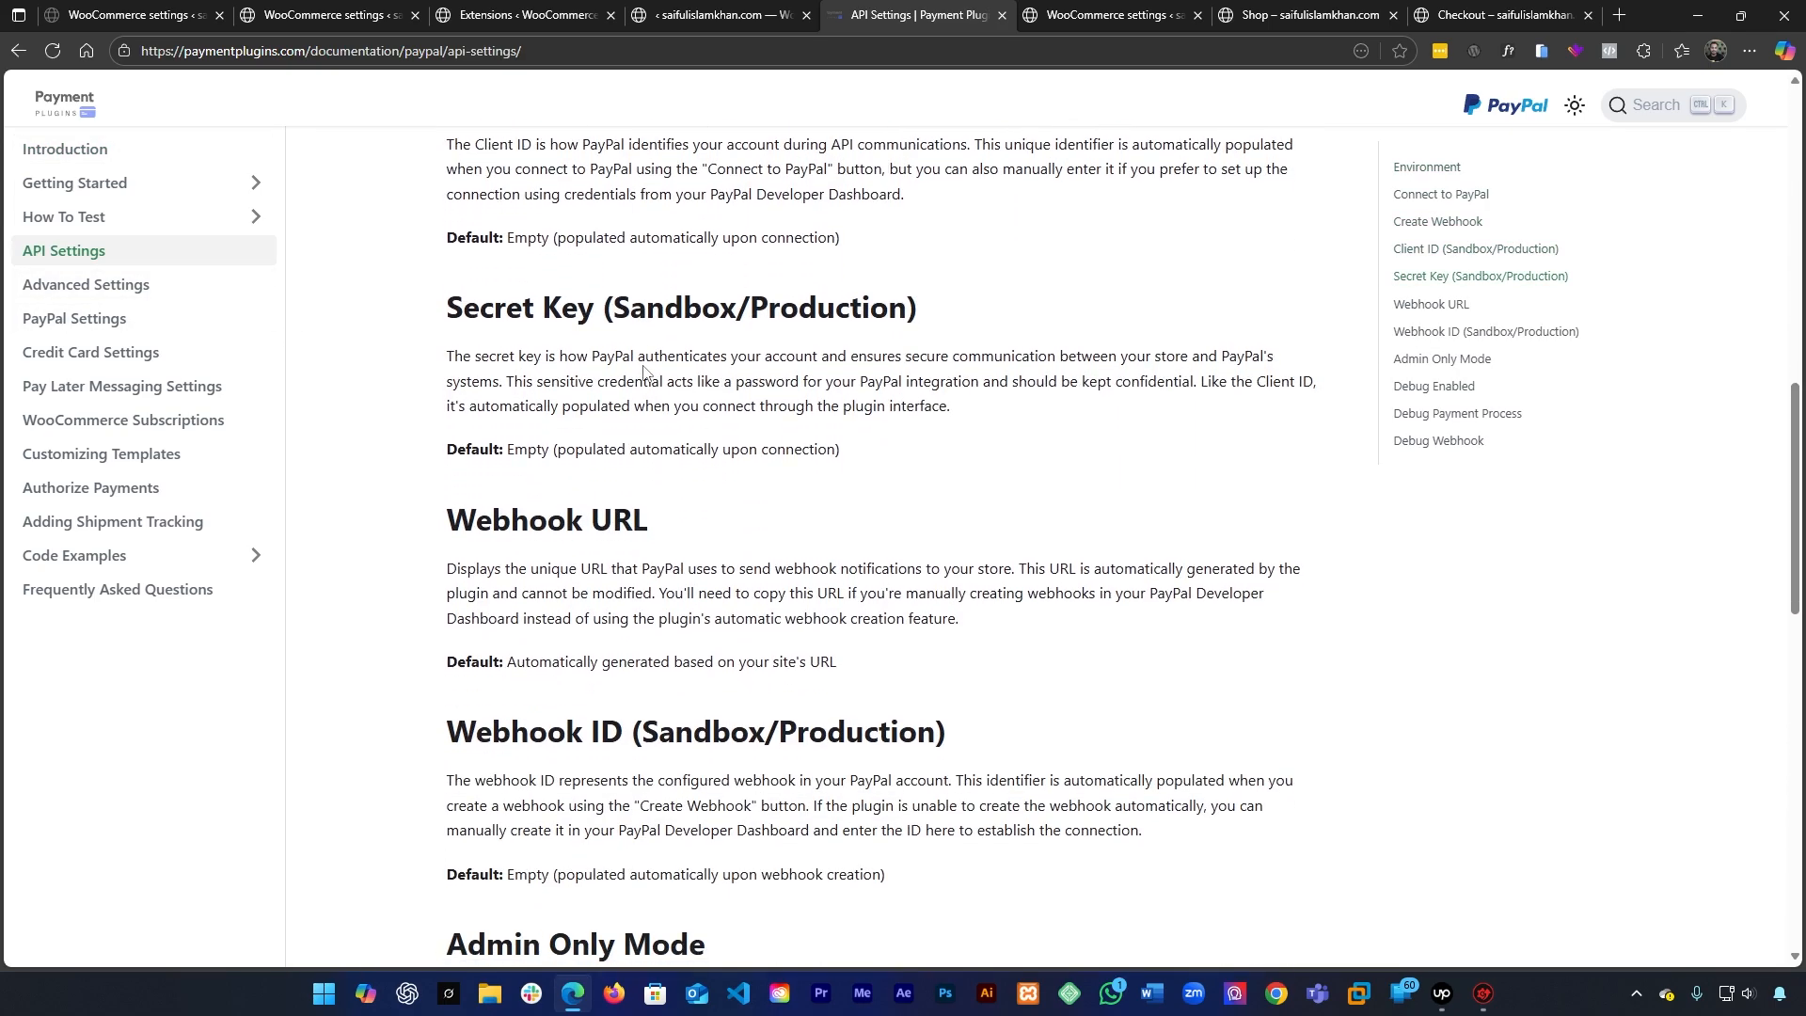
{"action": "scroll", "coordinate": [644, 370], "scroll_direction": "down", "scroll_amount": 16}
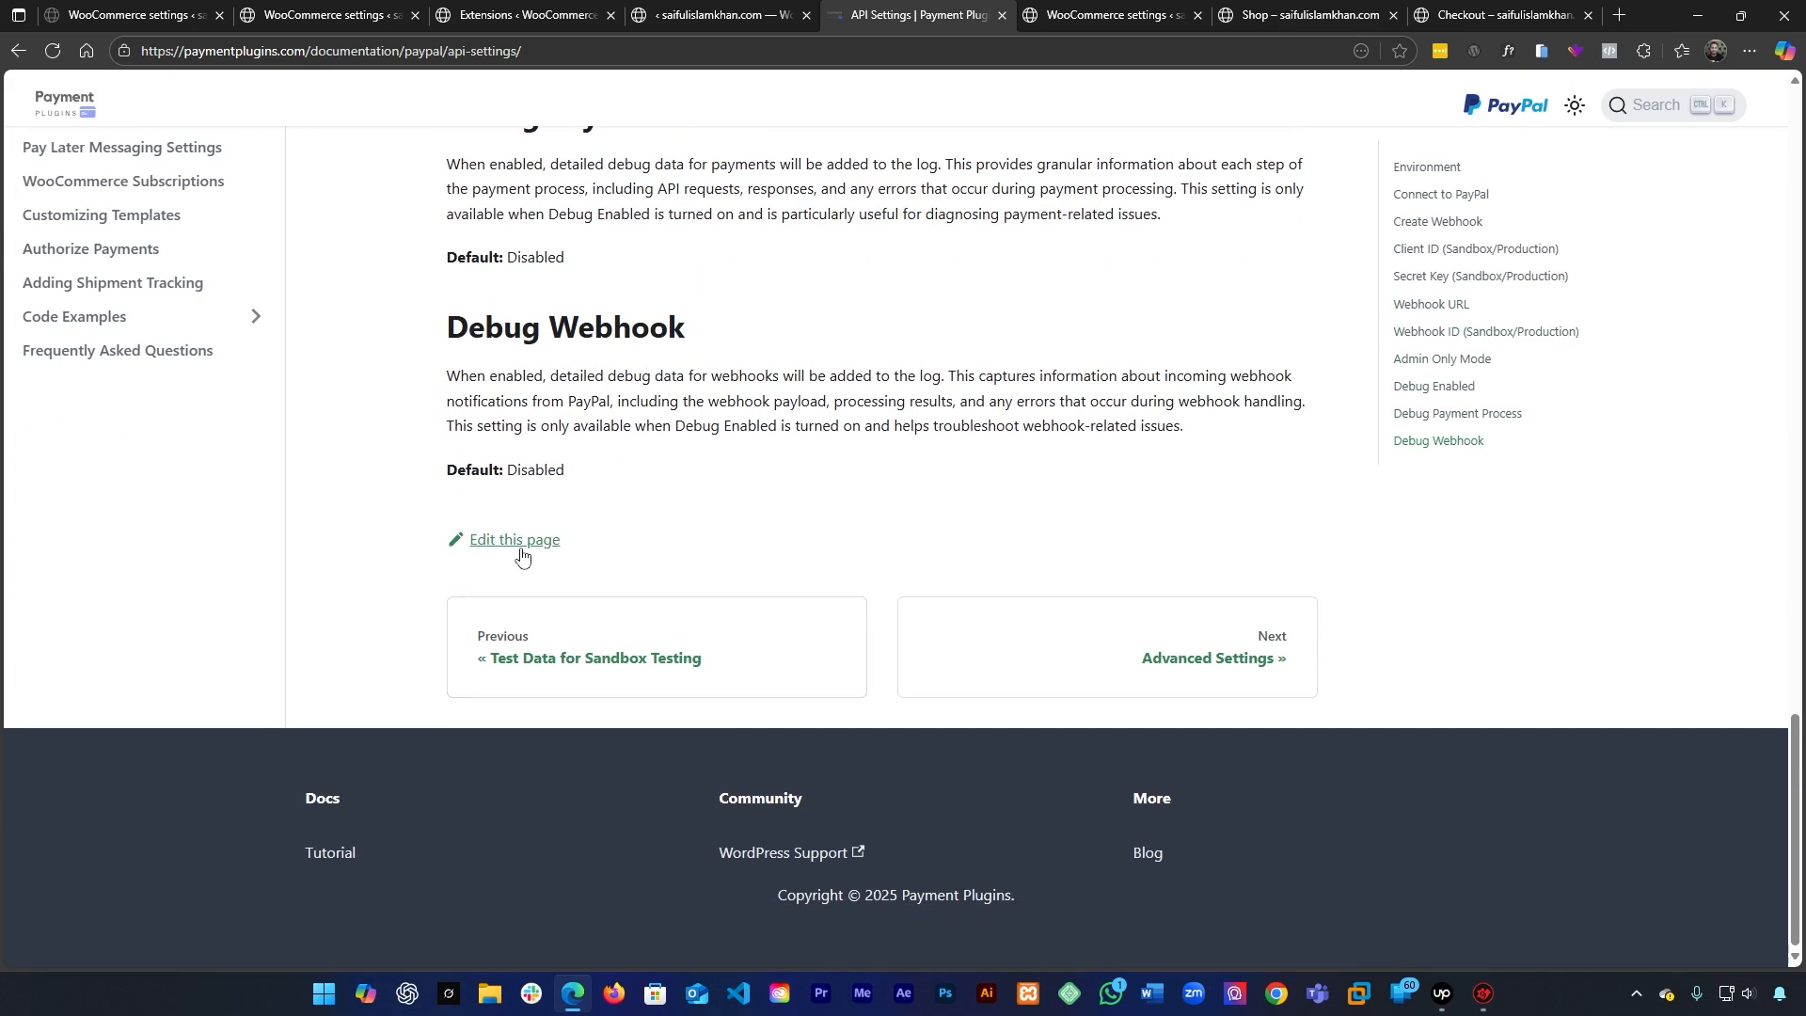
{"action": "scroll", "coordinate": [784, 320], "scroll_direction": "up", "scroll_amount": 4}
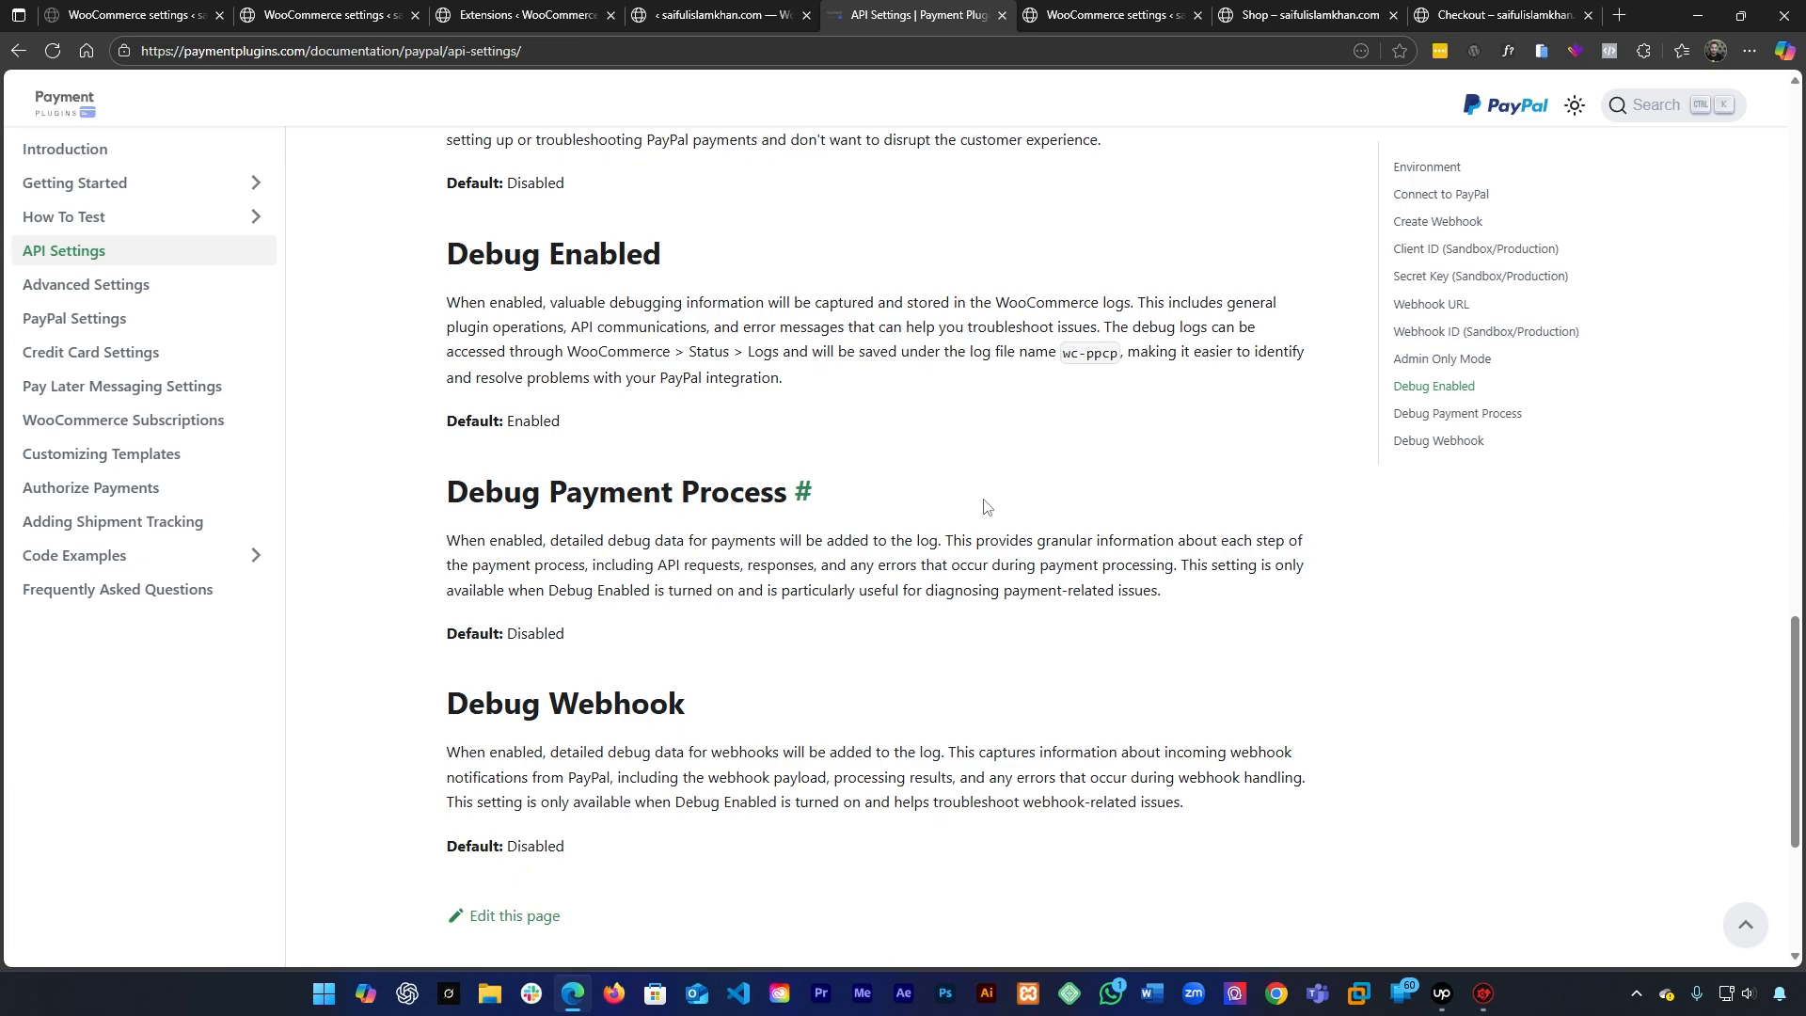
{"action": "key", "text": "ctrl+w"}
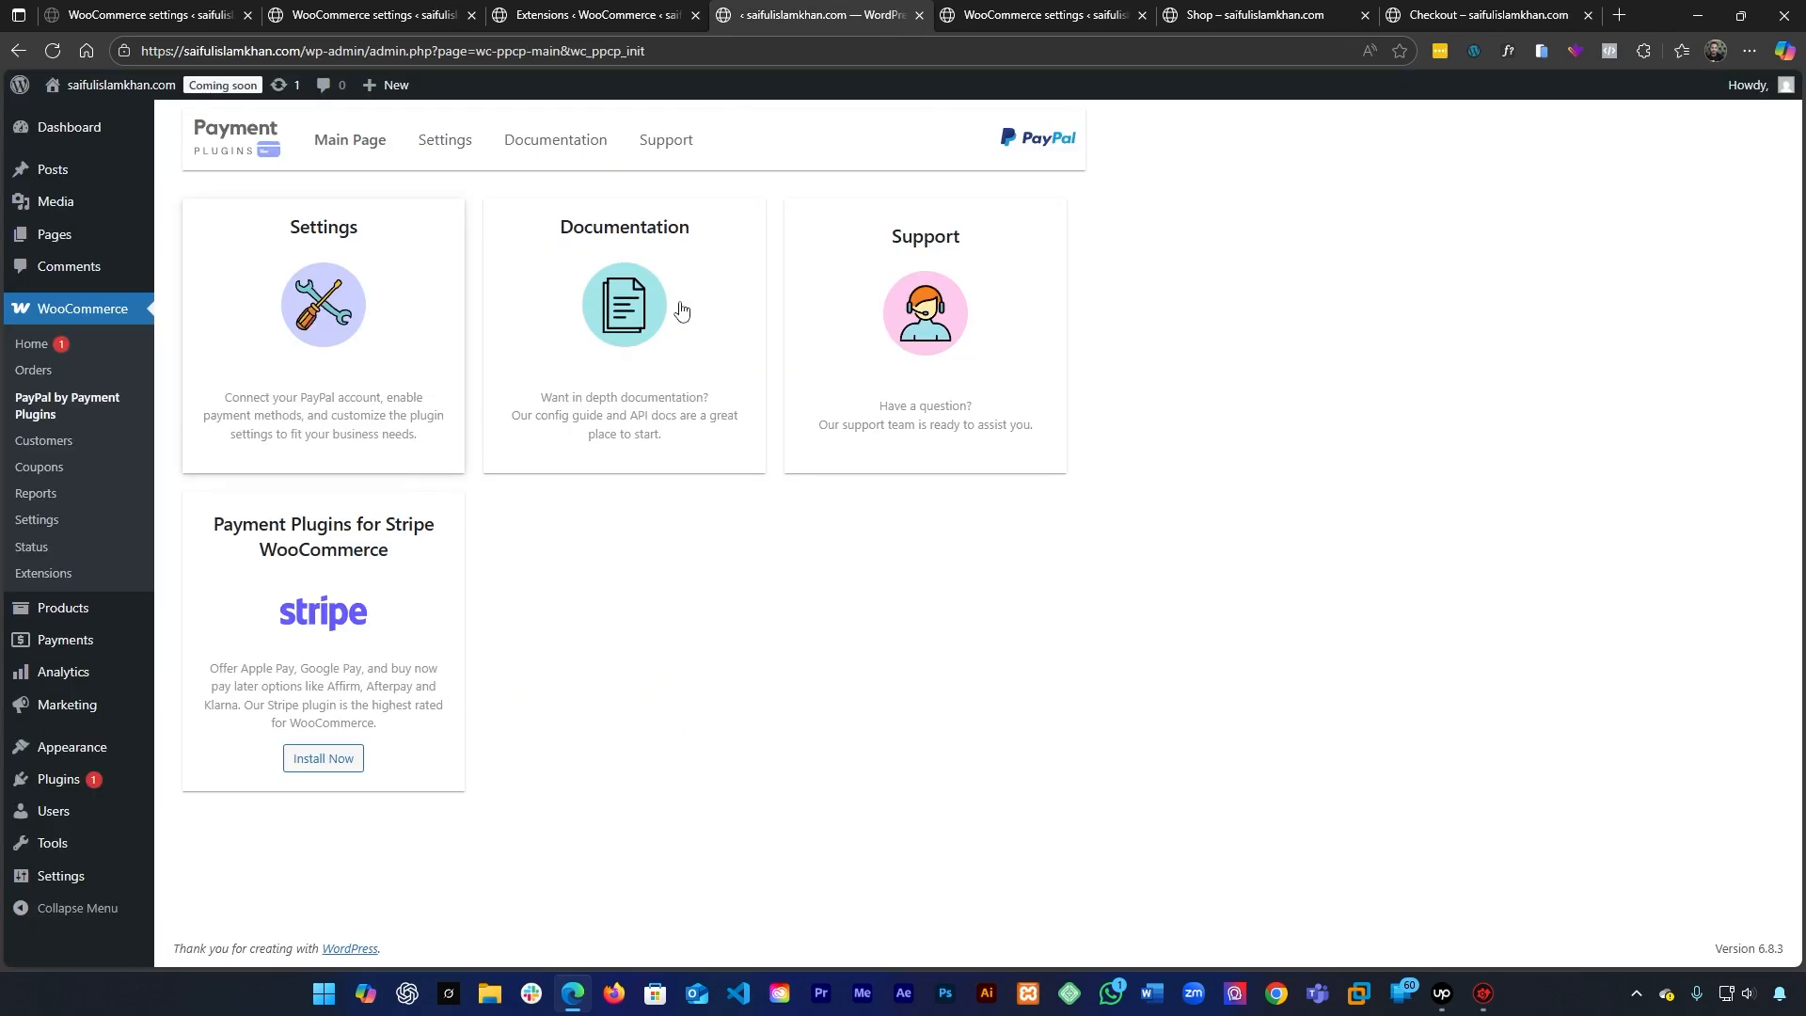
Return to the WooCommerce payment providers list and examine the PayPal Gateway and PayPal Credit Card Gateway entries
{"action": "left_click", "coordinate": [880, 7]}
{"action": "left_click", "coordinate": [881, 8]}
{"action": "left_click", "coordinate": [1025, 9]}
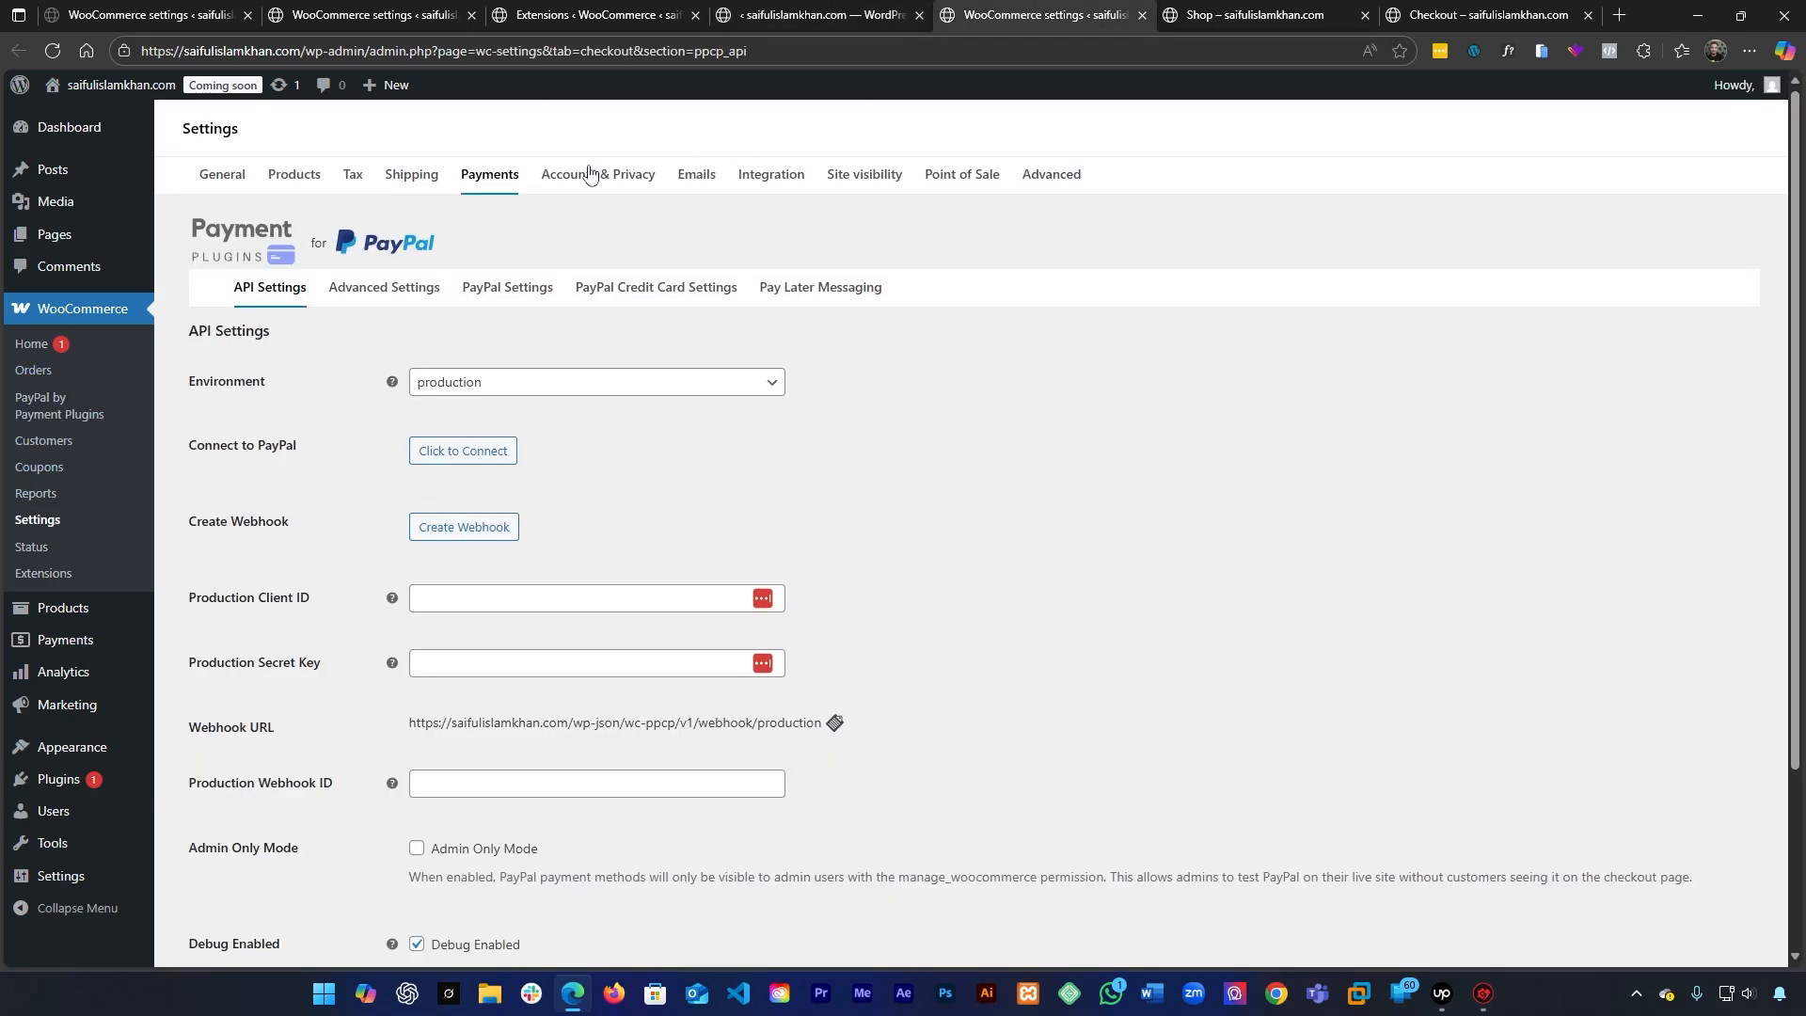
{"action": "left_click", "coordinate": [490, 176]}
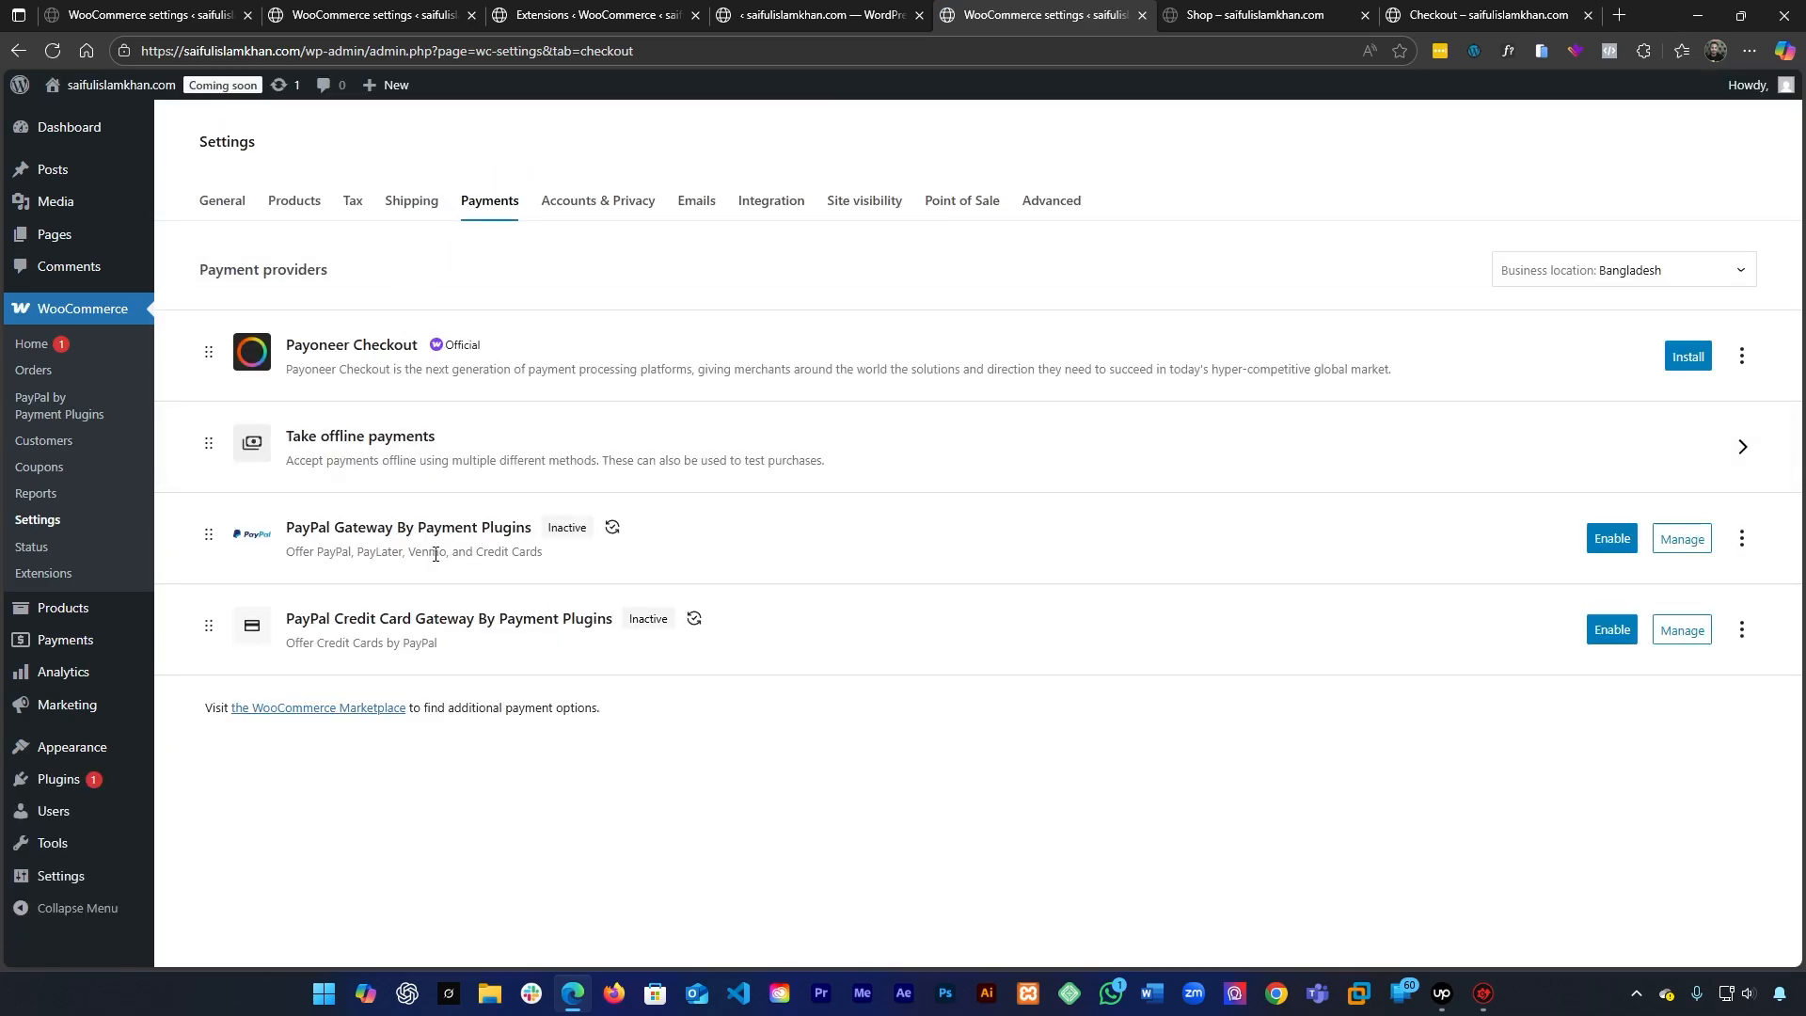
{"action": "left_click_drag", "start_coordinate": [289, 545], "coordinate": [369, 528]}
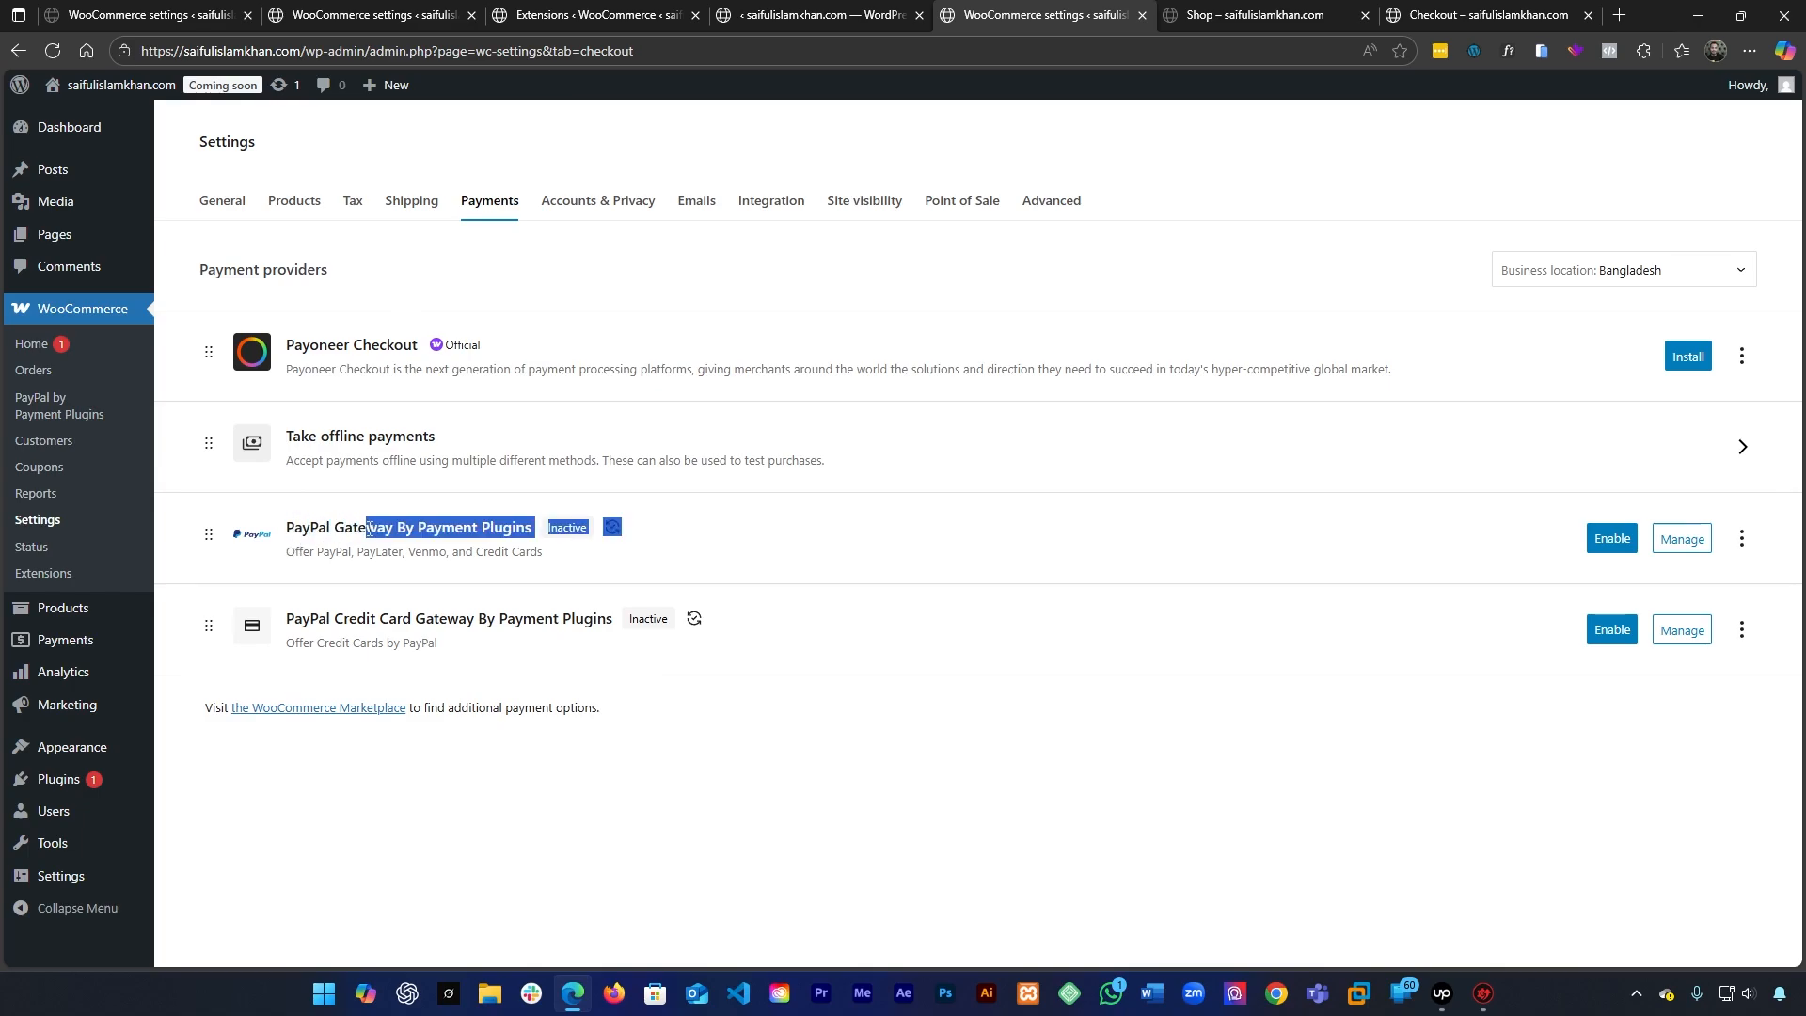
{"action": "left_click", "coordinate": [795, 909]}
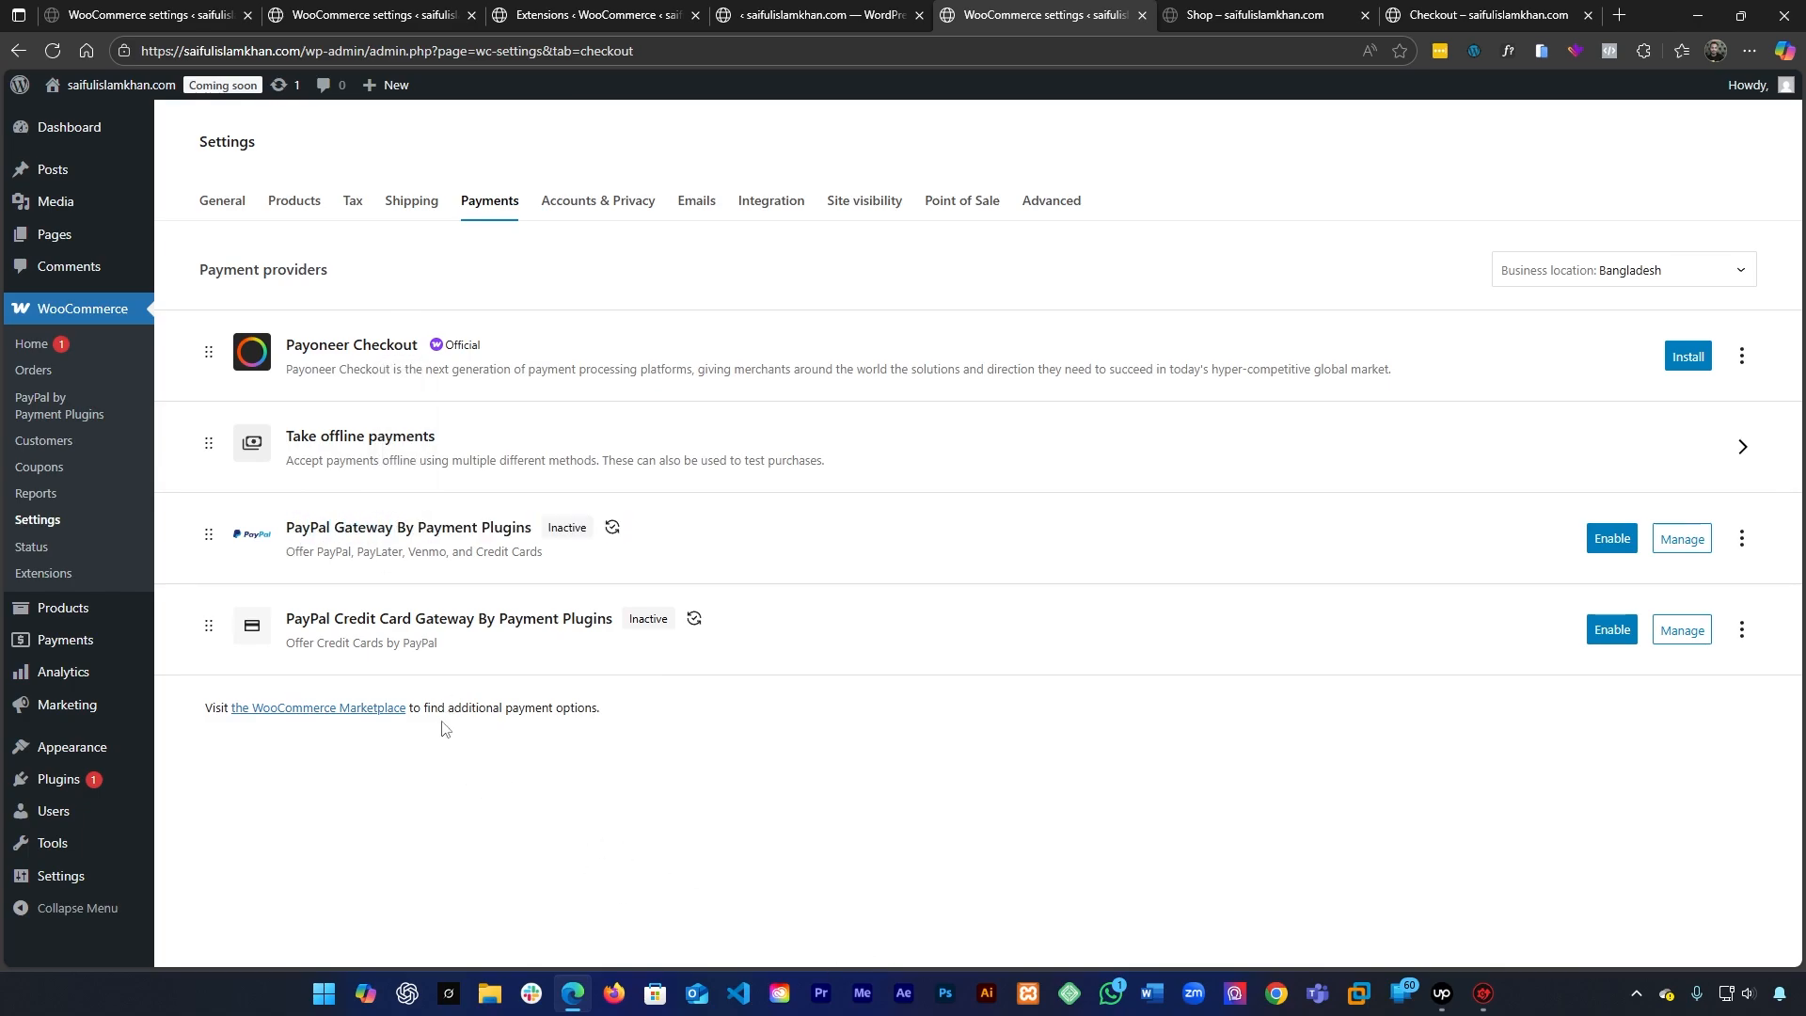
{"action": "triple_click", "coordinate": [325, 621]}
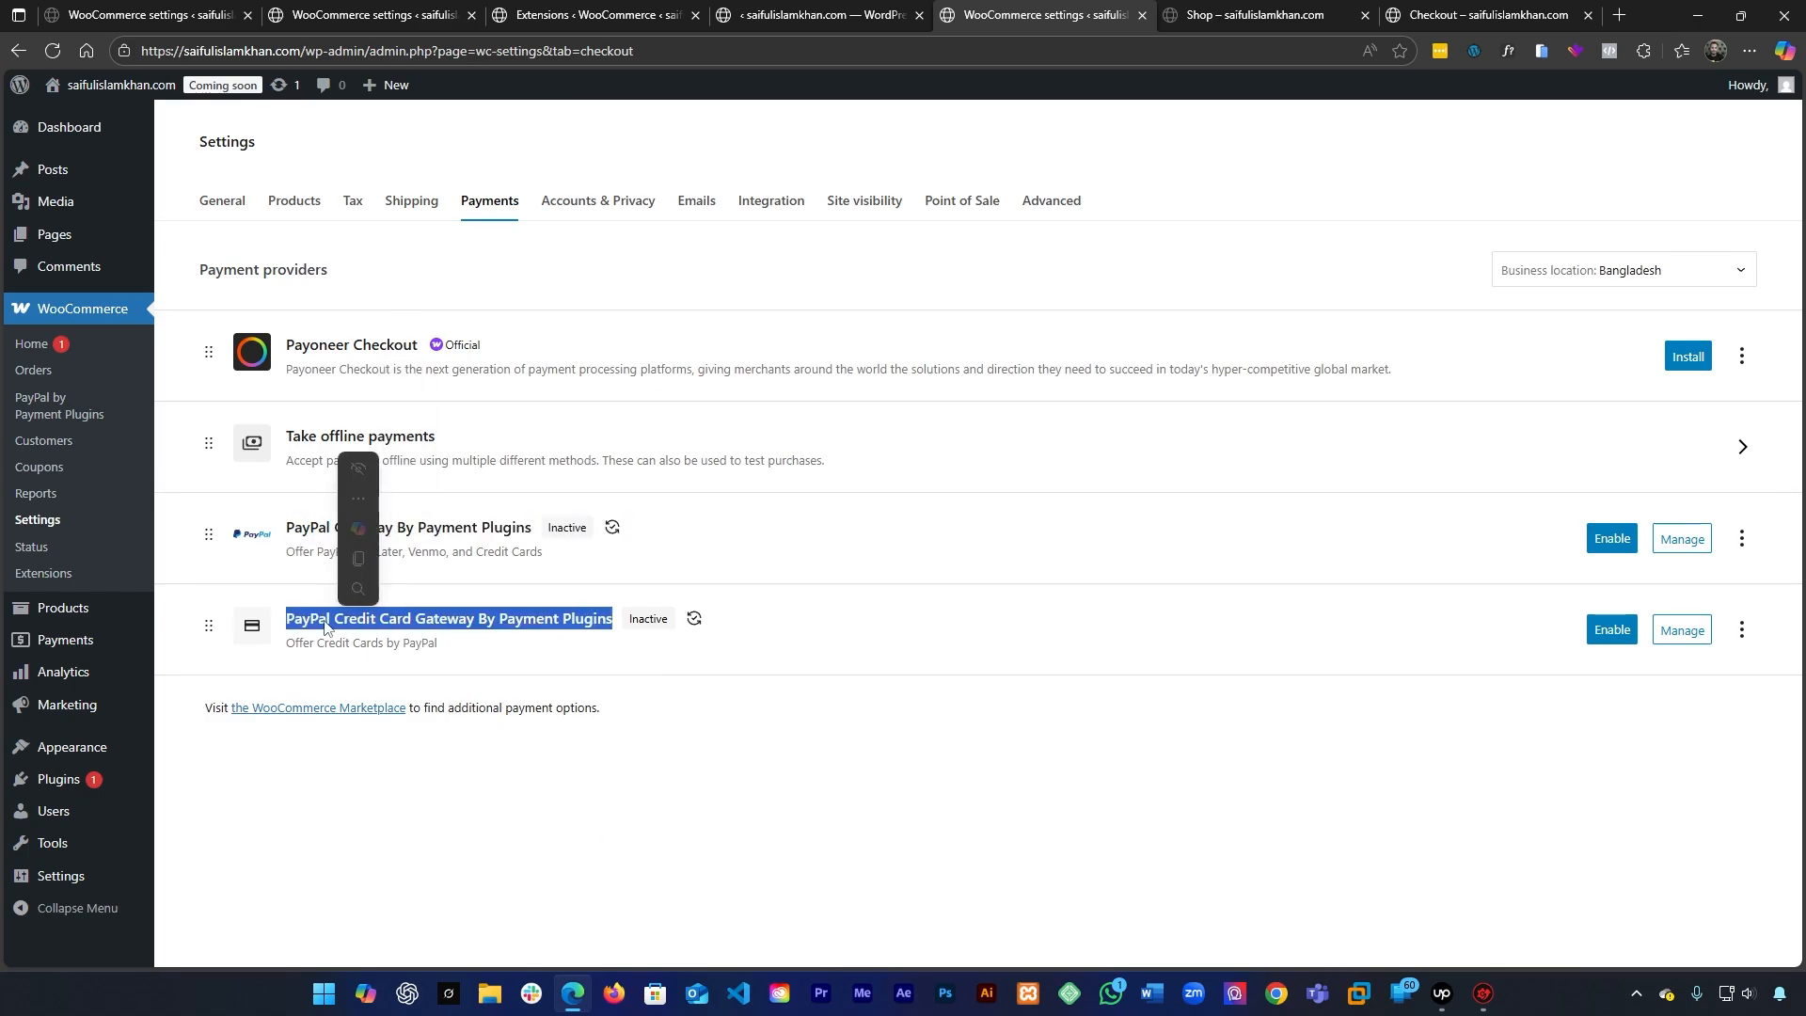
{"action": "left_click", "coordinate": [715, 705]}
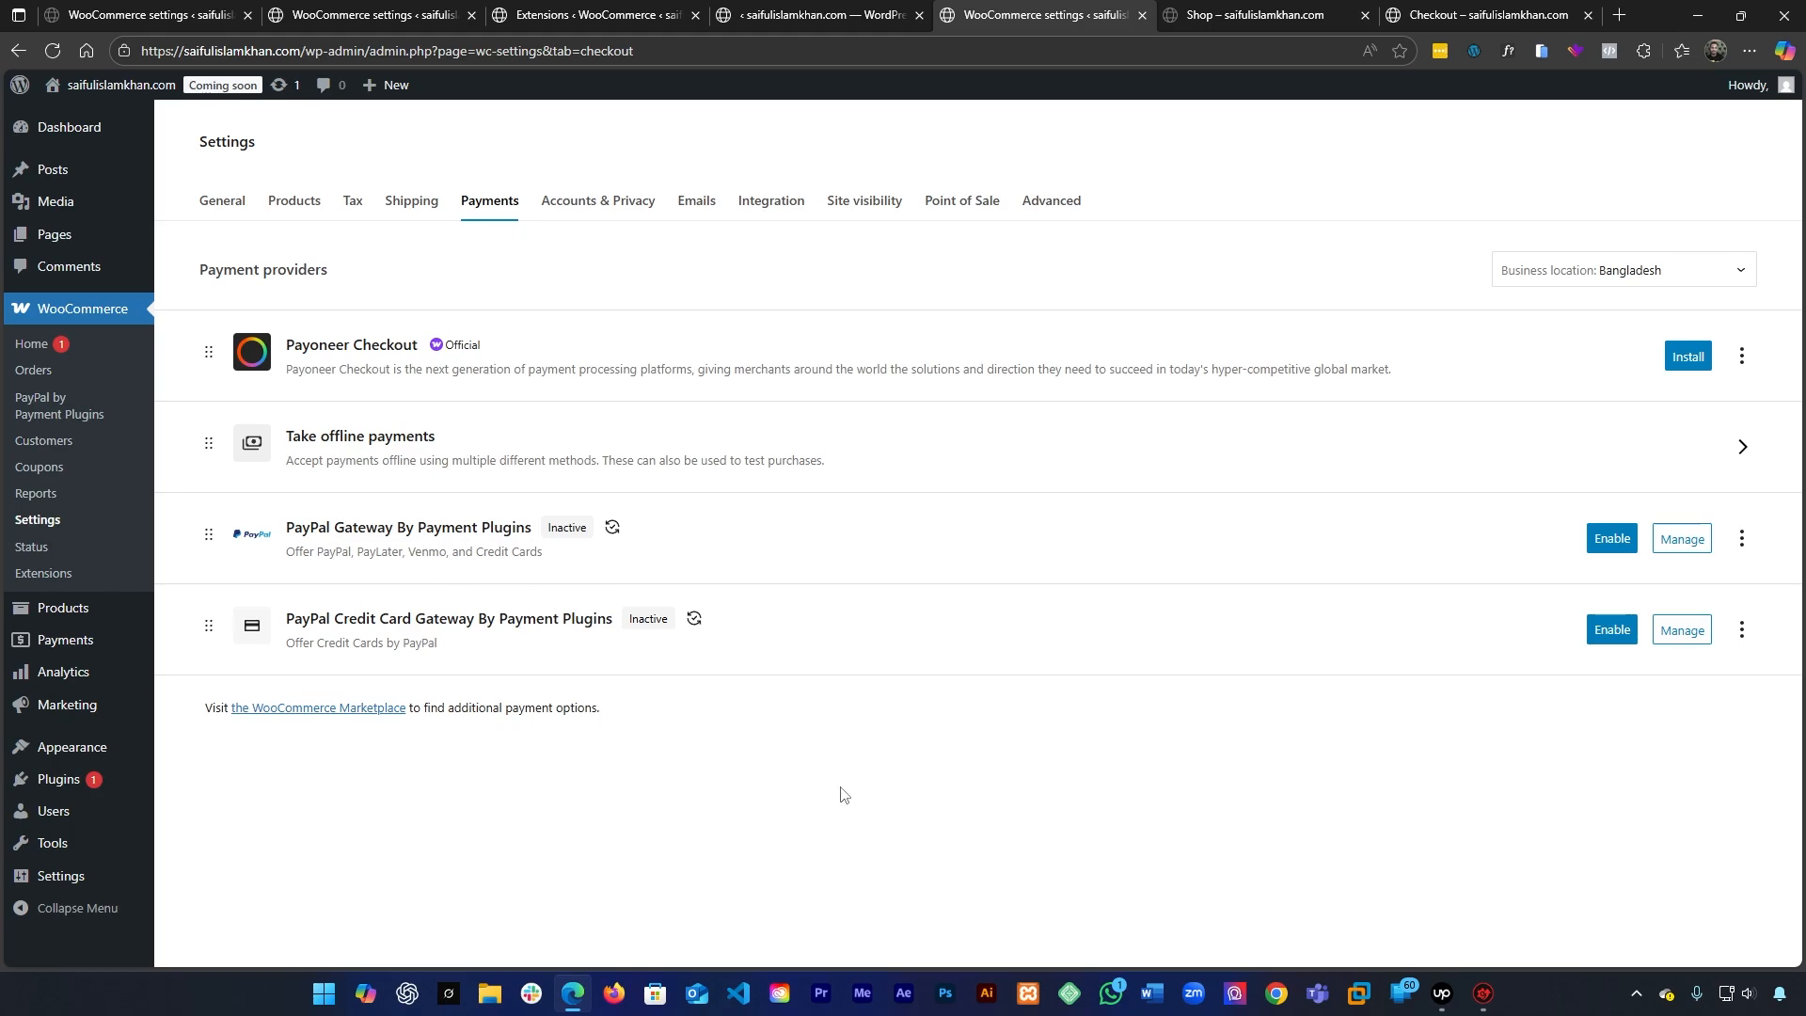
Compare with the providers list loaded before the plugin installation, and enable PayPal Gateway By Payment Plugins in the current list
{"action": "left_click", "coordinate": [818, 14]}
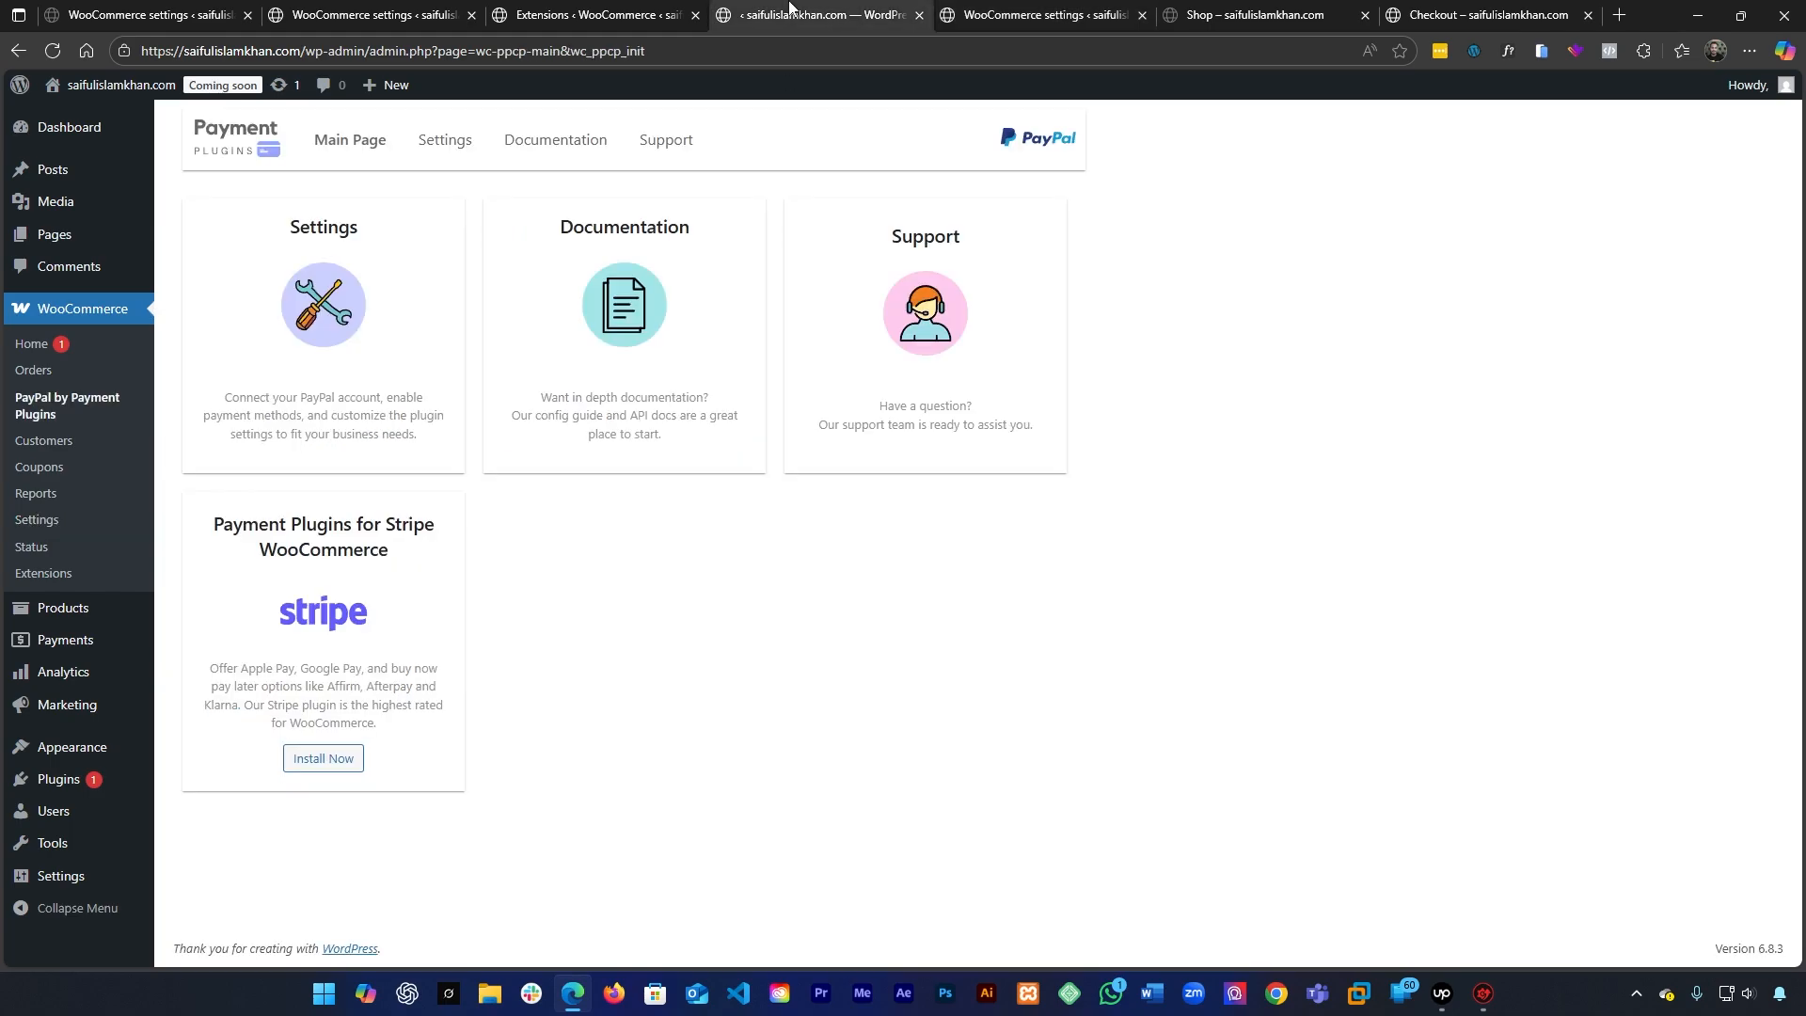
{"action": "left_click", "coordinate": [597, 14]}
{"action": "left_click", "coordinate": [427, 8]}
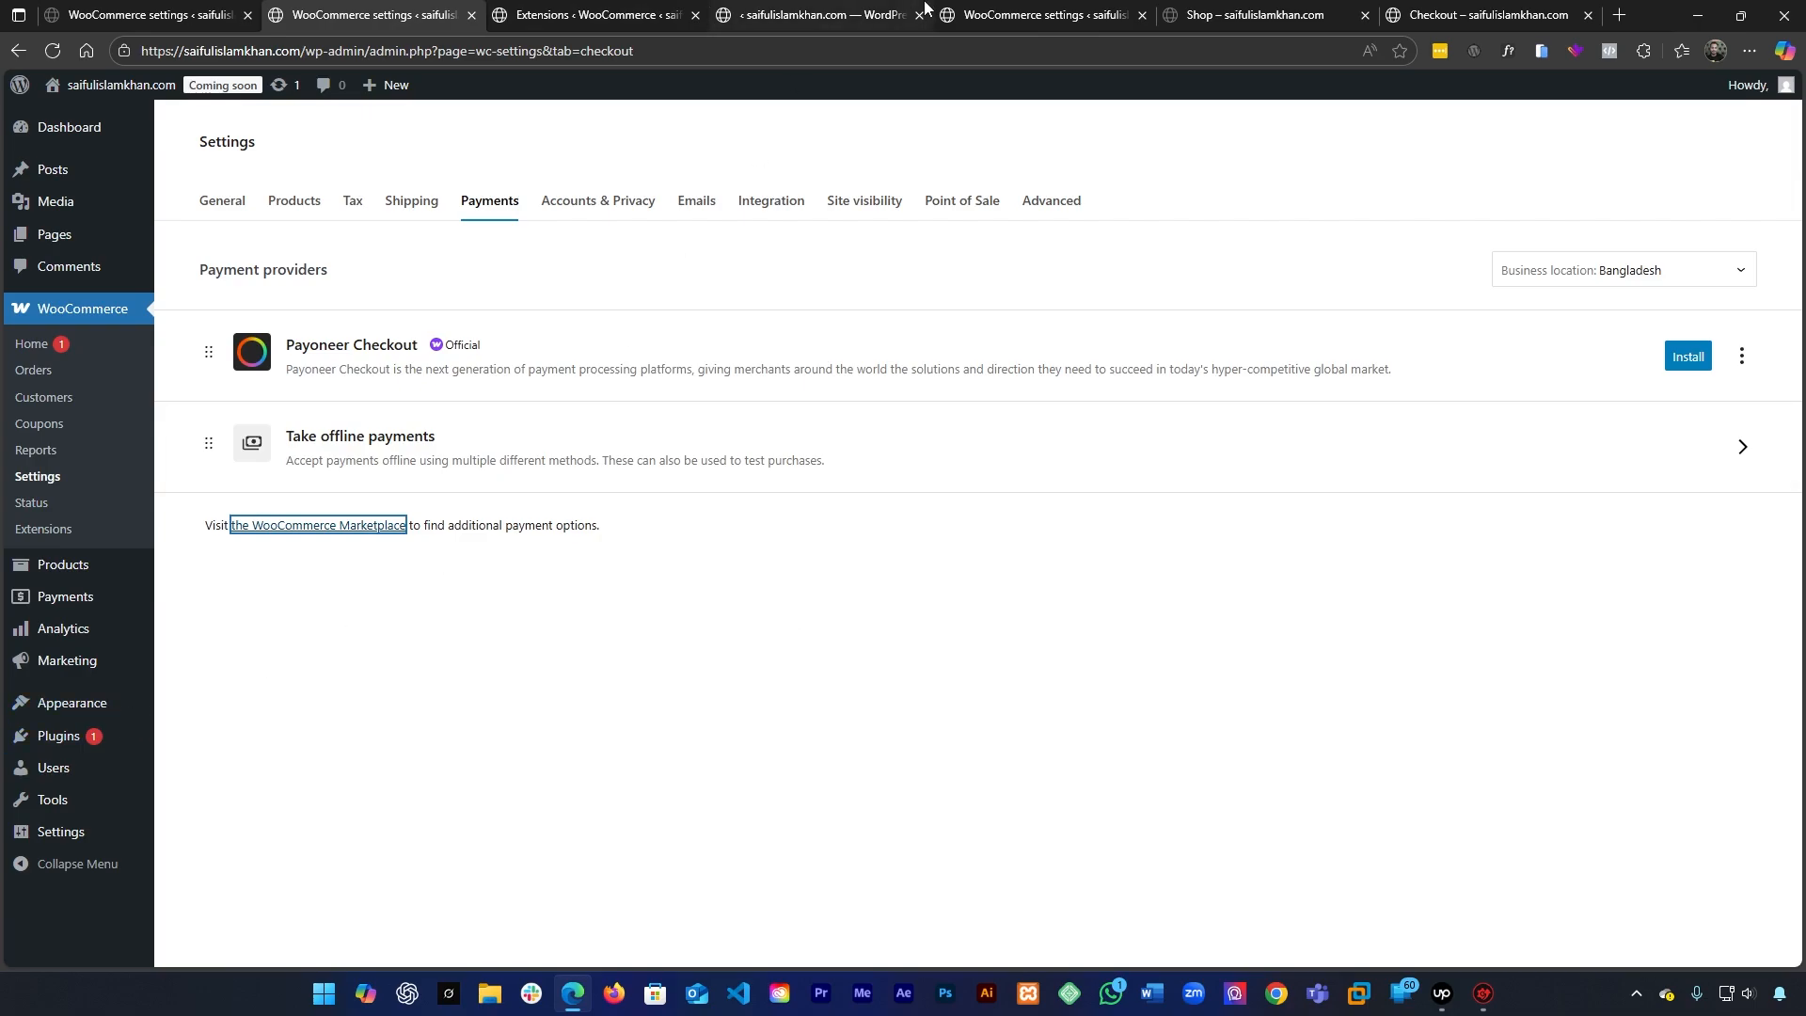
{"action": "left_click", "coordinate": [1034, 15]}
{"action": "left_click", "coordinate": [1601, 547]}
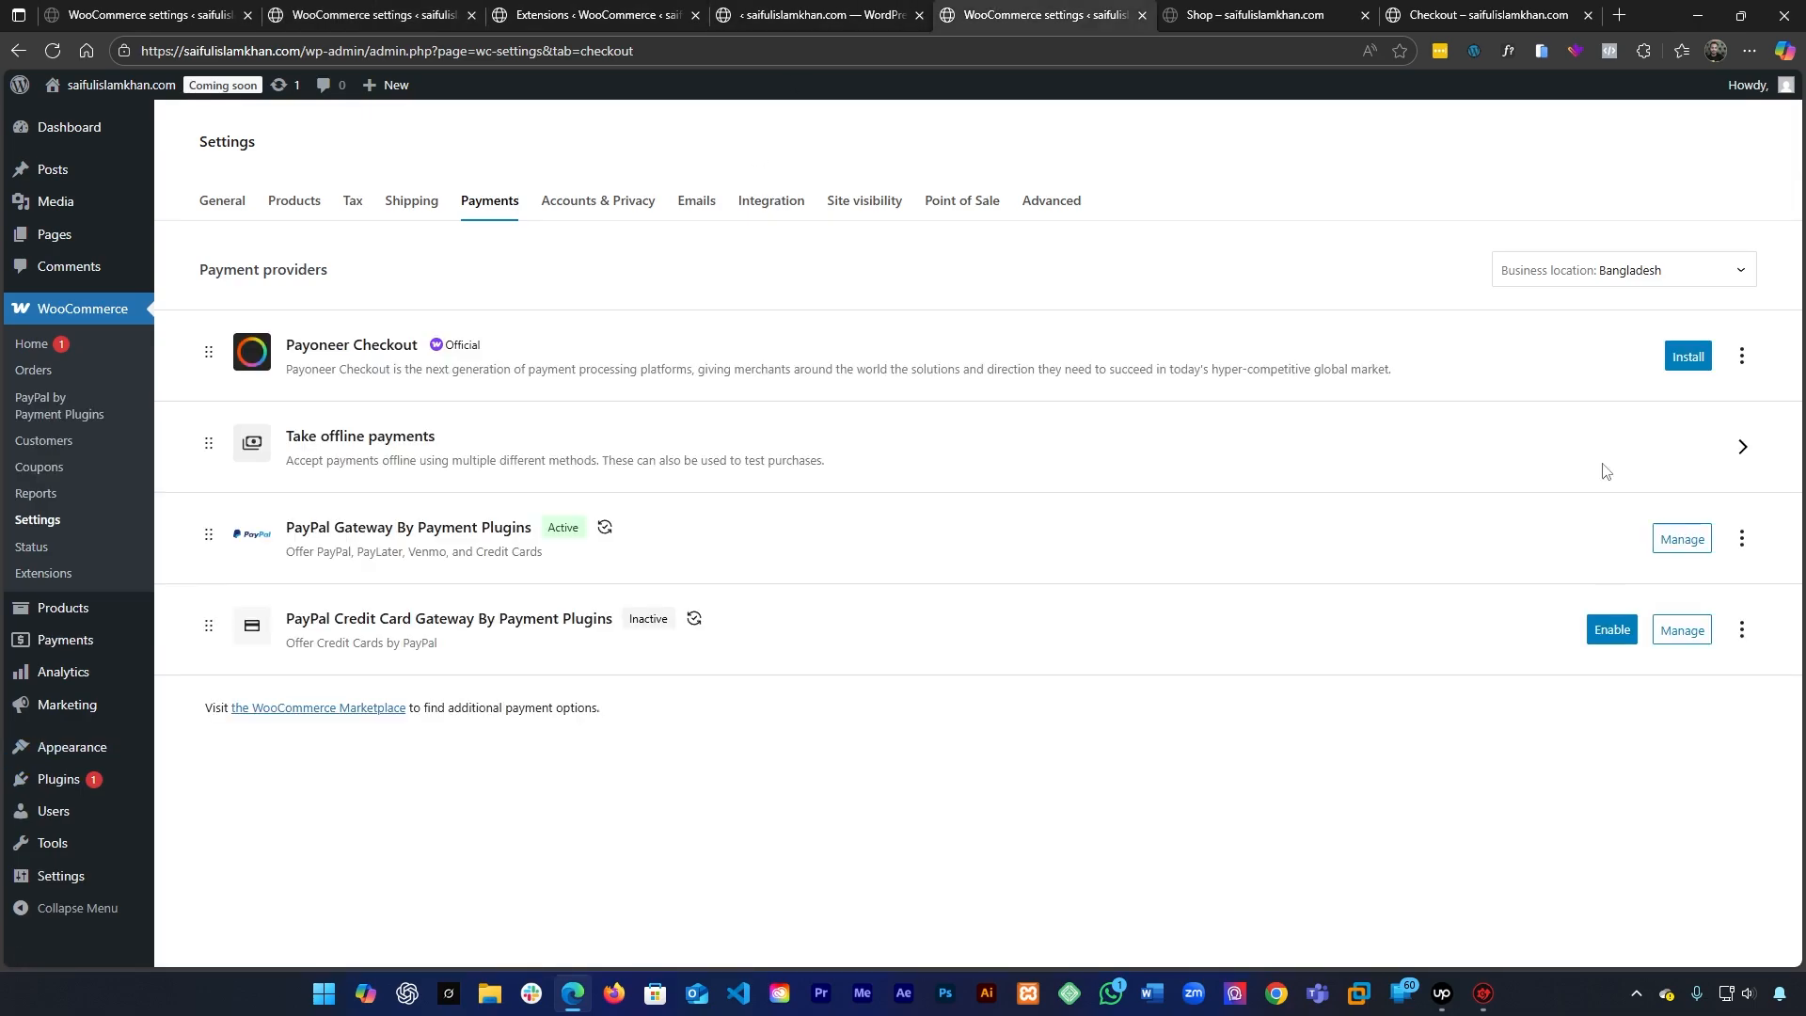
Reload the store's checkout page and select PayPal as the payment option
{"action": "left_click", "coordinate": [1294, 14]}
{"action": "left_click", "coordinate": [1489, 9]}
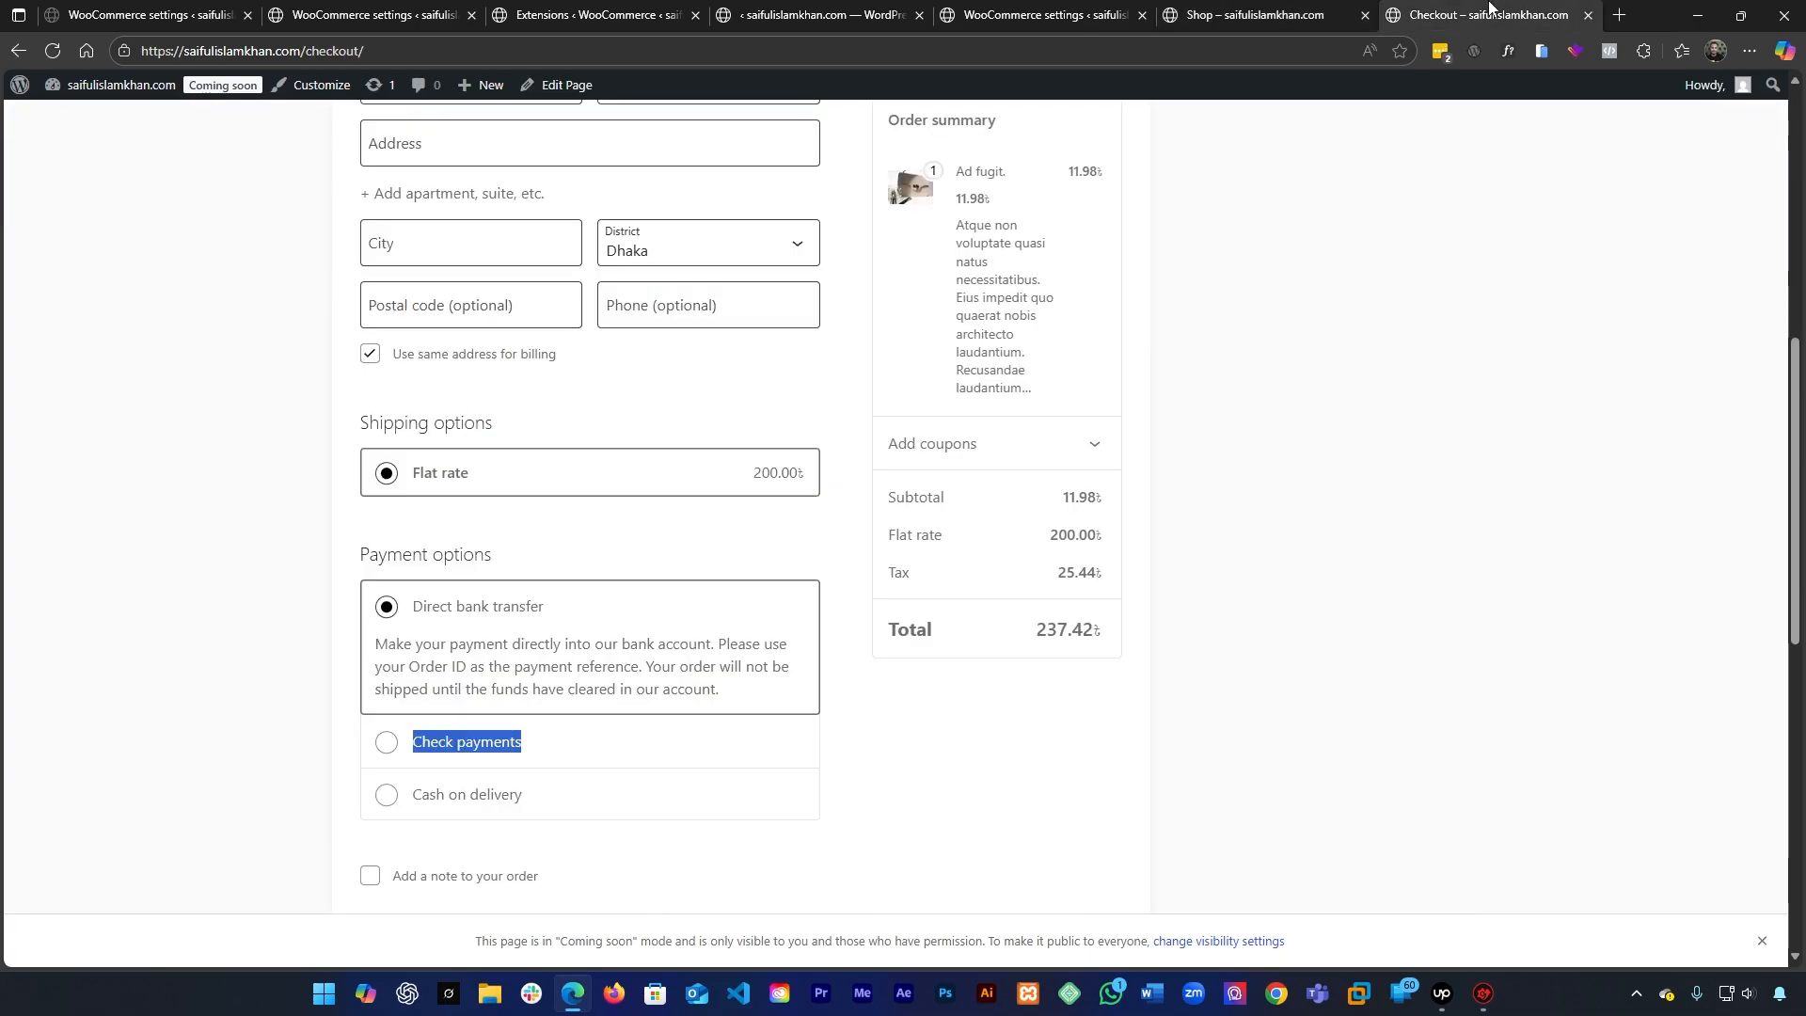
{"action": "key", "text": "F5"}
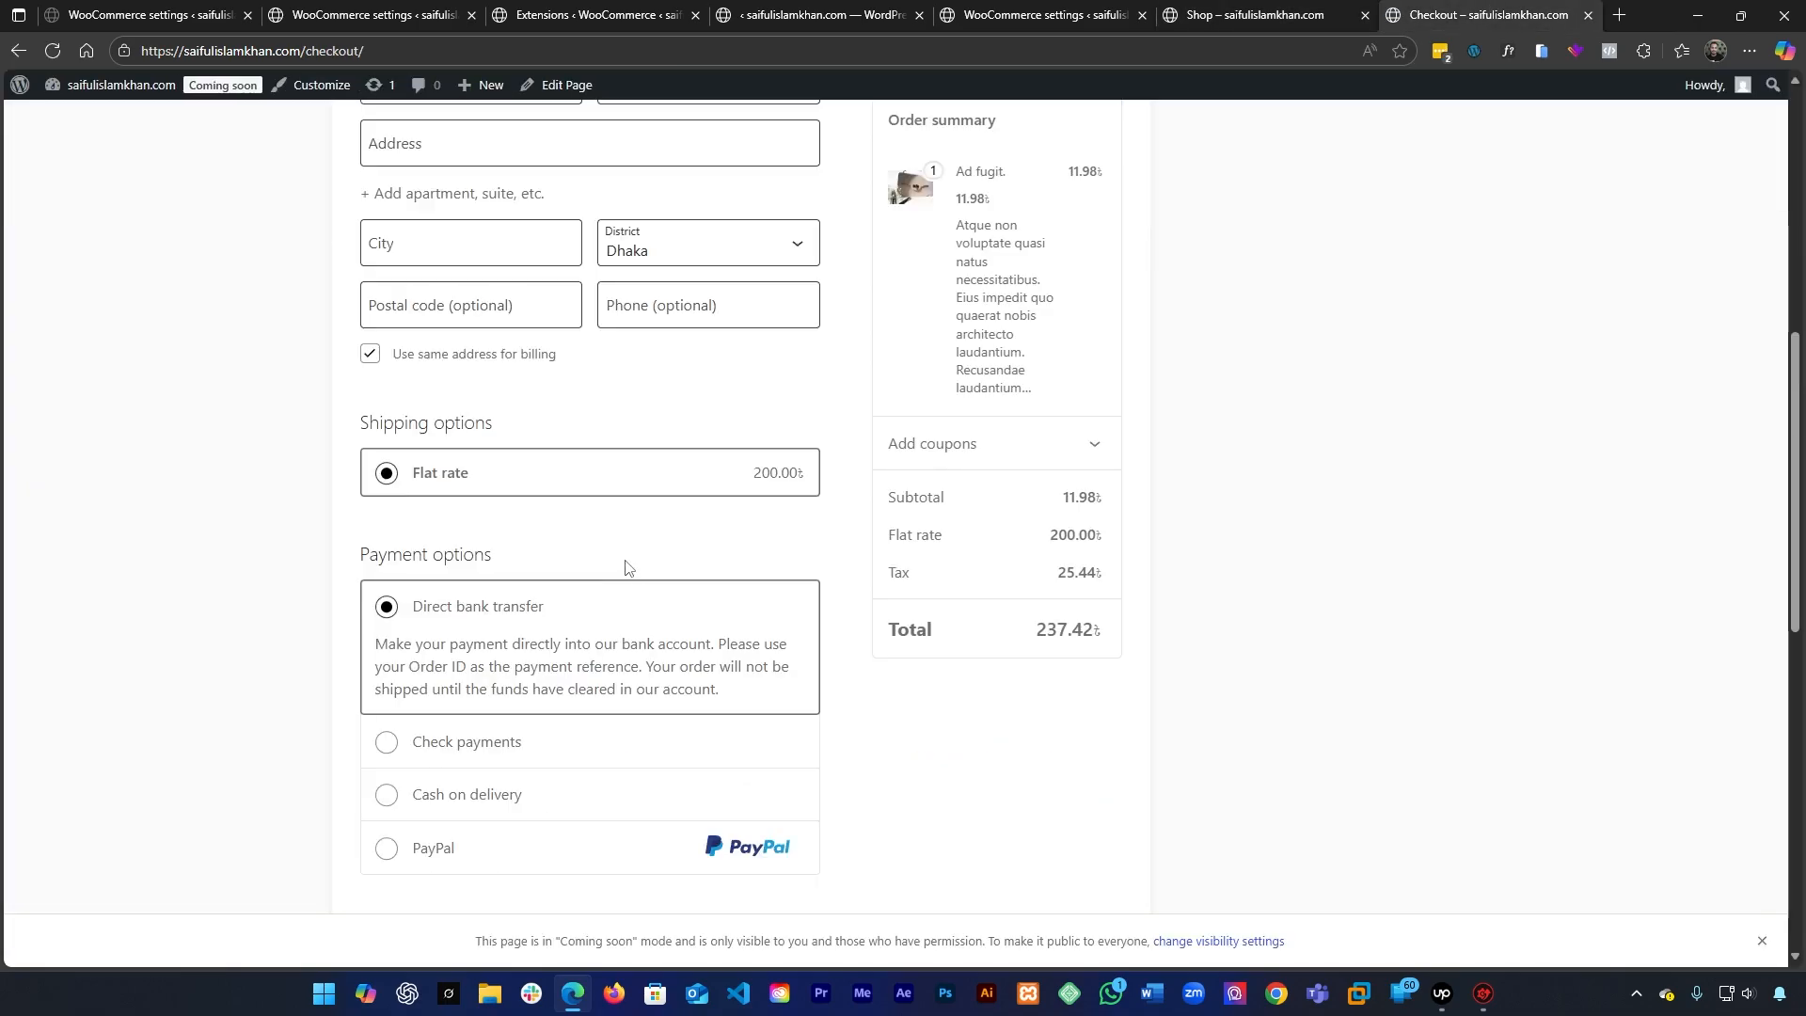
{"action": "scroll", "coordinate": [625, 567], "scroll_direction": "down", "scroll_amount": 1}
{"action": "left_click", "coordinate": [451, 755]}
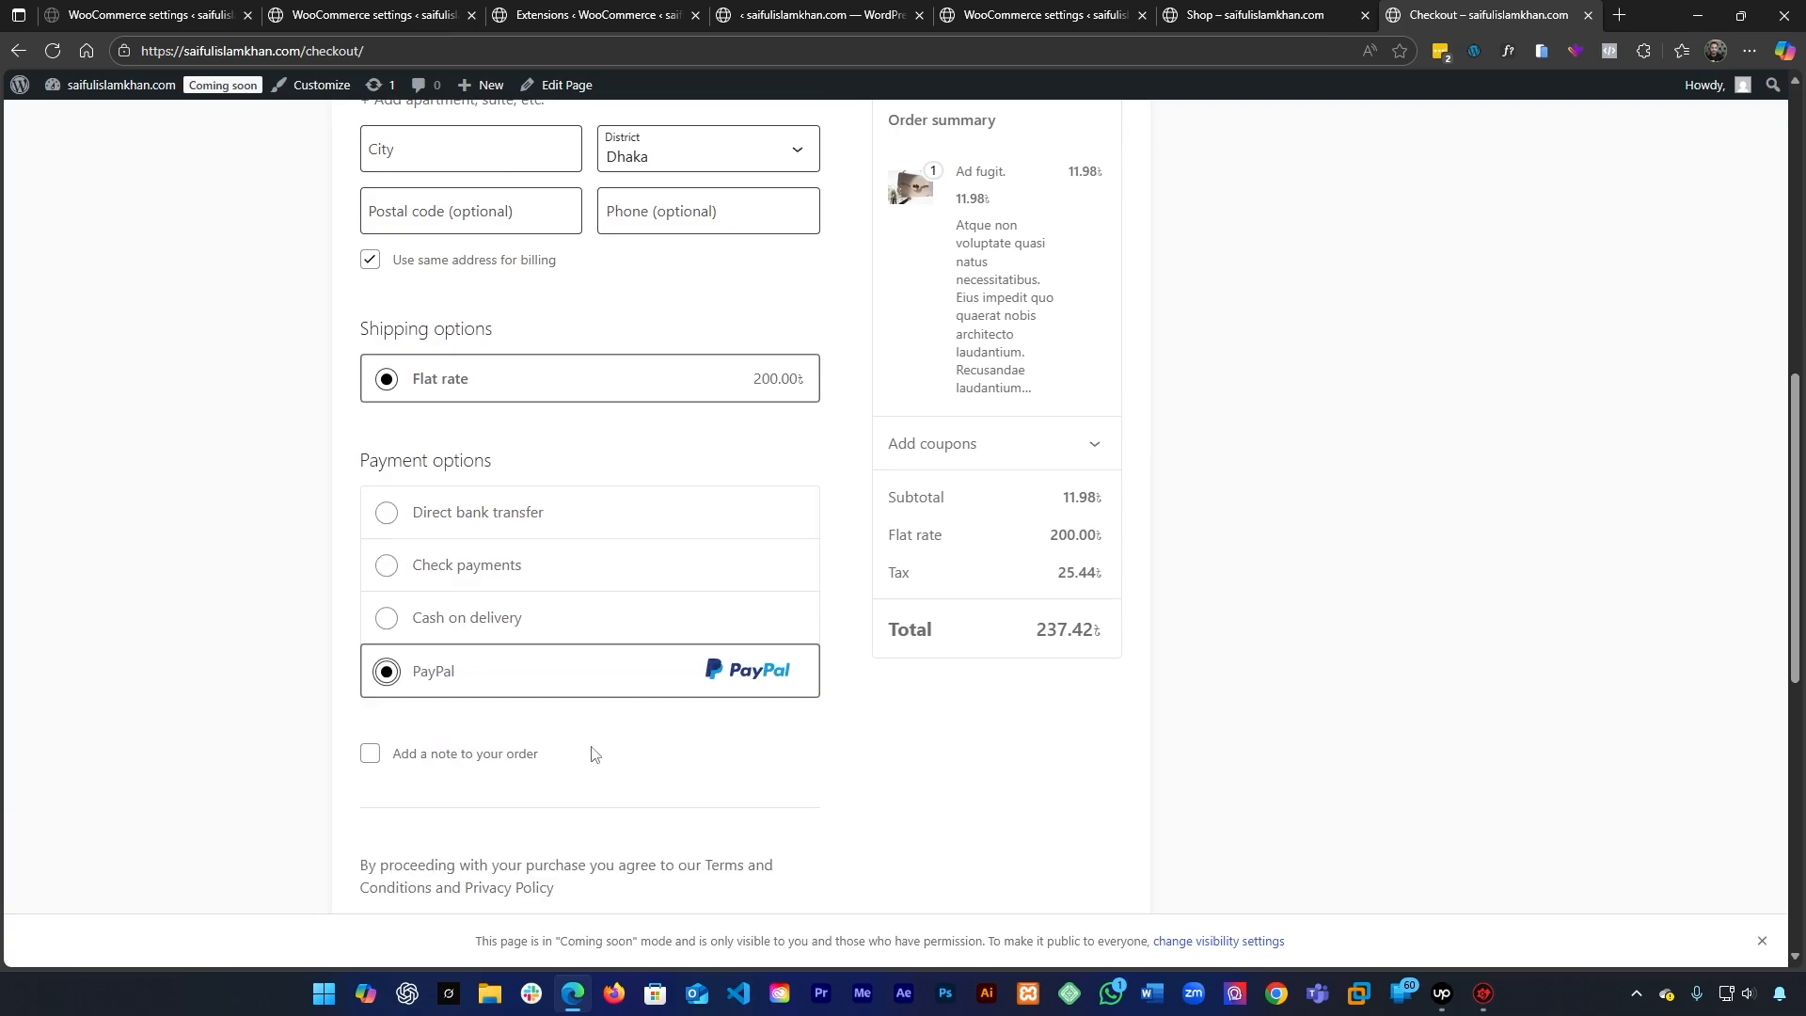
Open the management page of PayPal Gateway By Payment Plugins and review its general, button design, Venmo, Pay Later and credit card options
{"action": "left_click", "coordinate": [816, 15]}
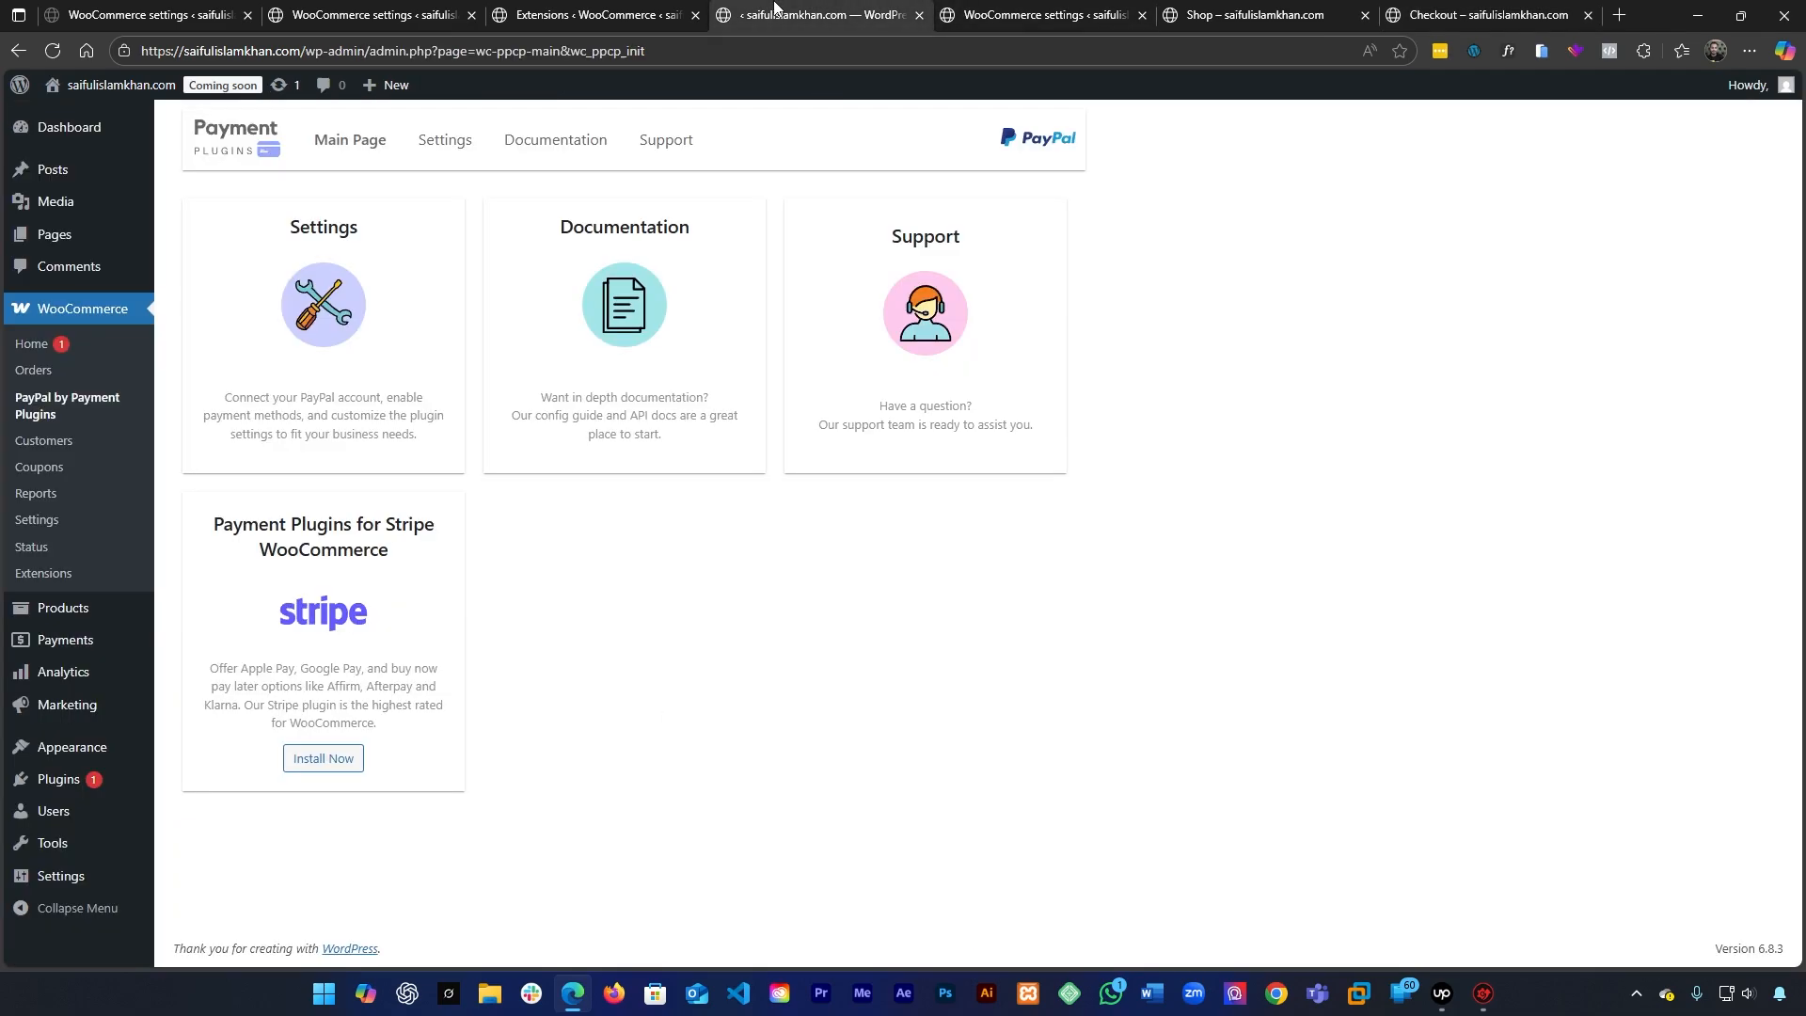
{"action": "left_click", "coordinate": [538, 12]}
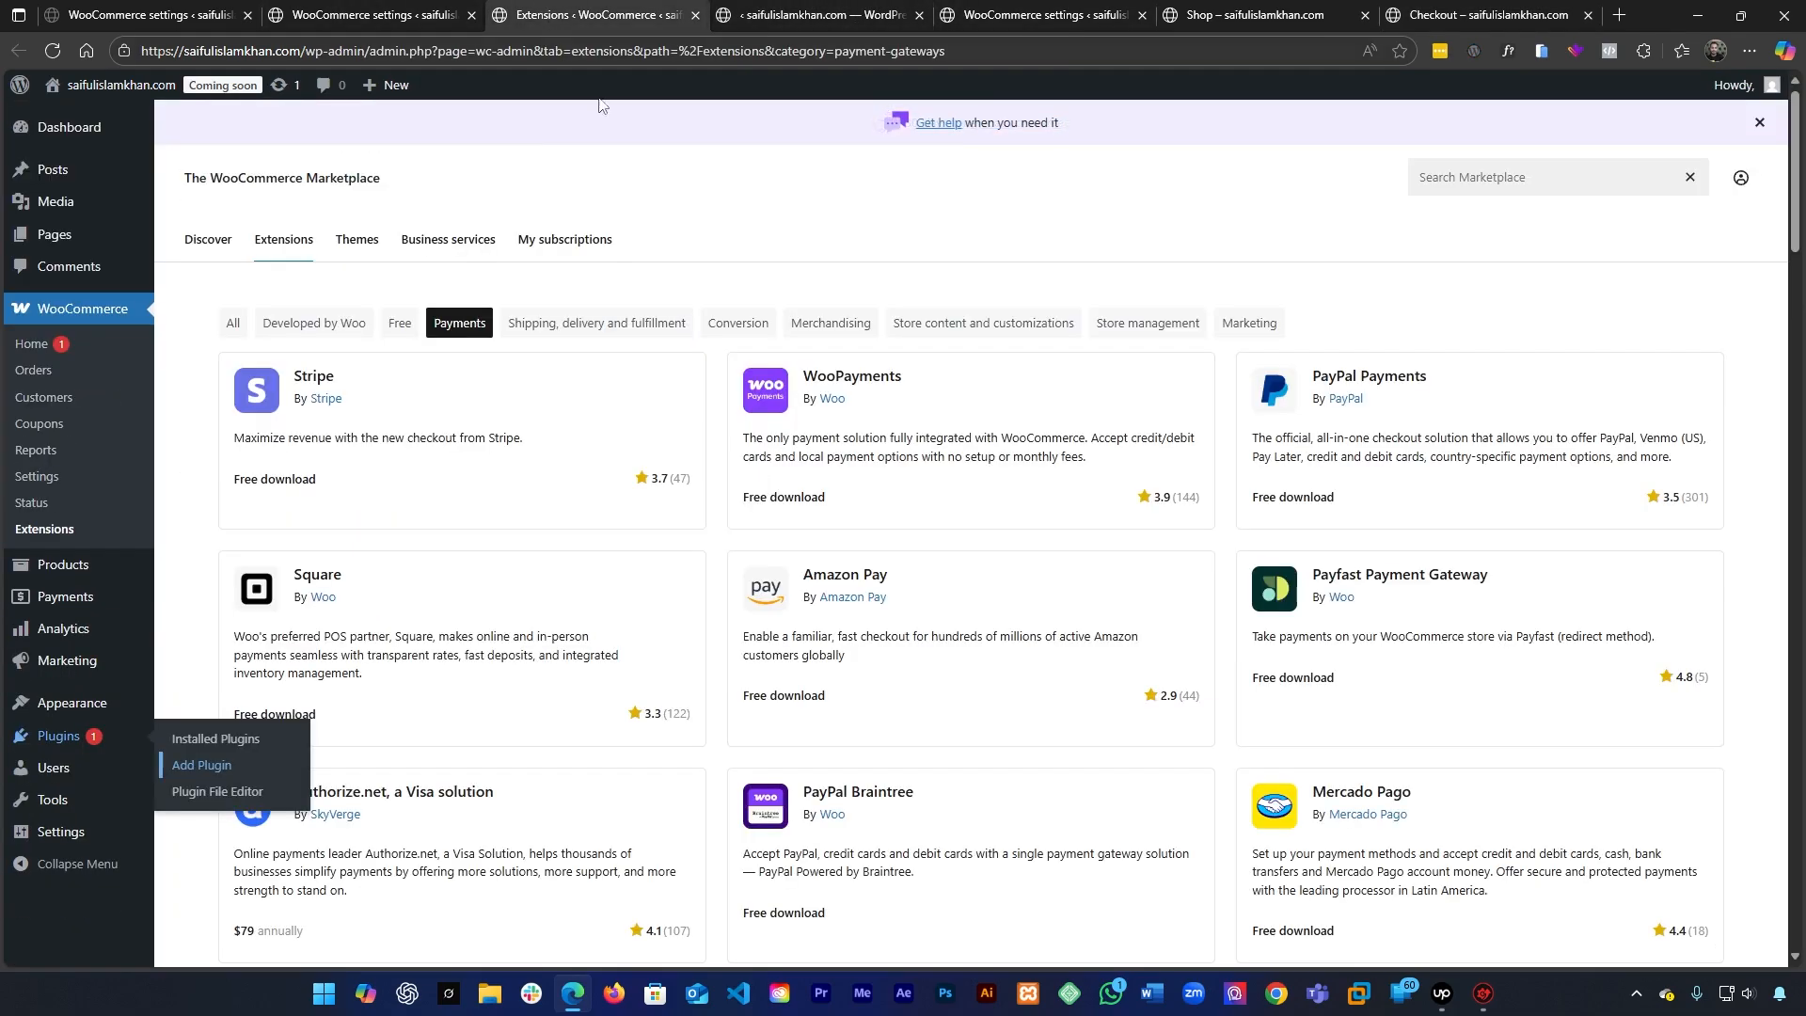
{"action": "left_click", "coordinate": [1042, 15]}
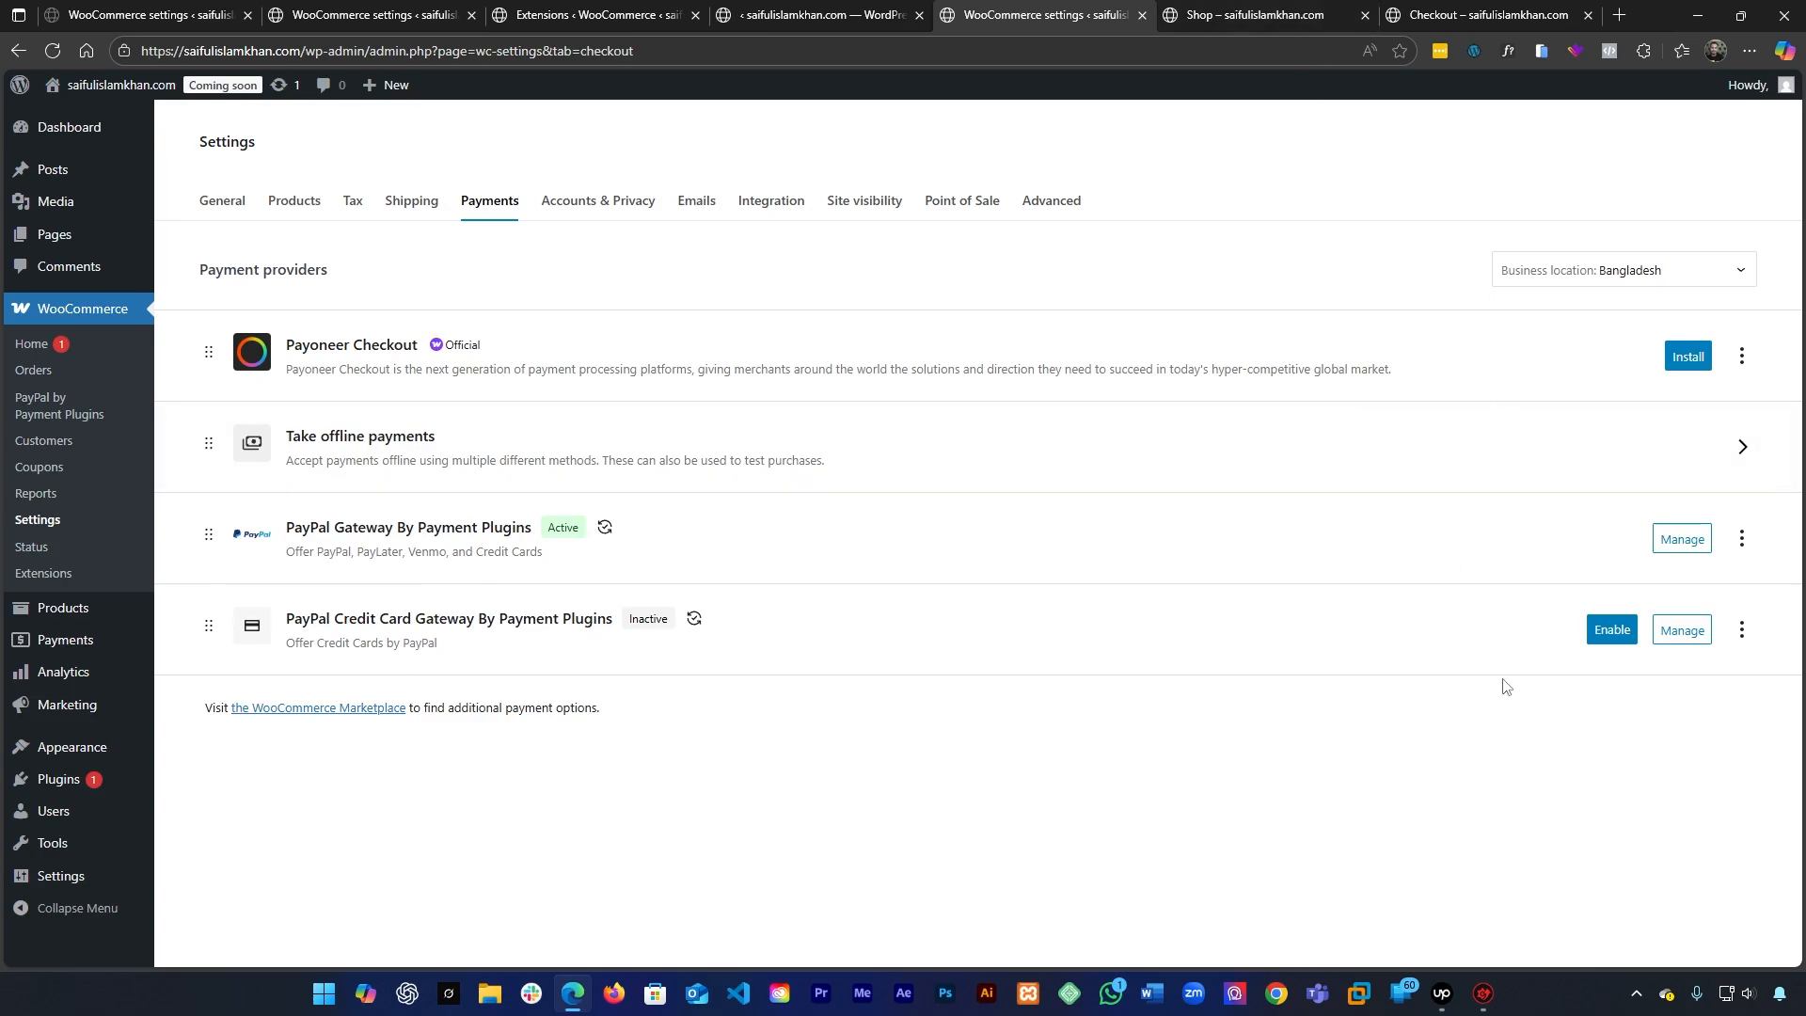
{"action": "left_click", "coordinate": [1672, 542]}
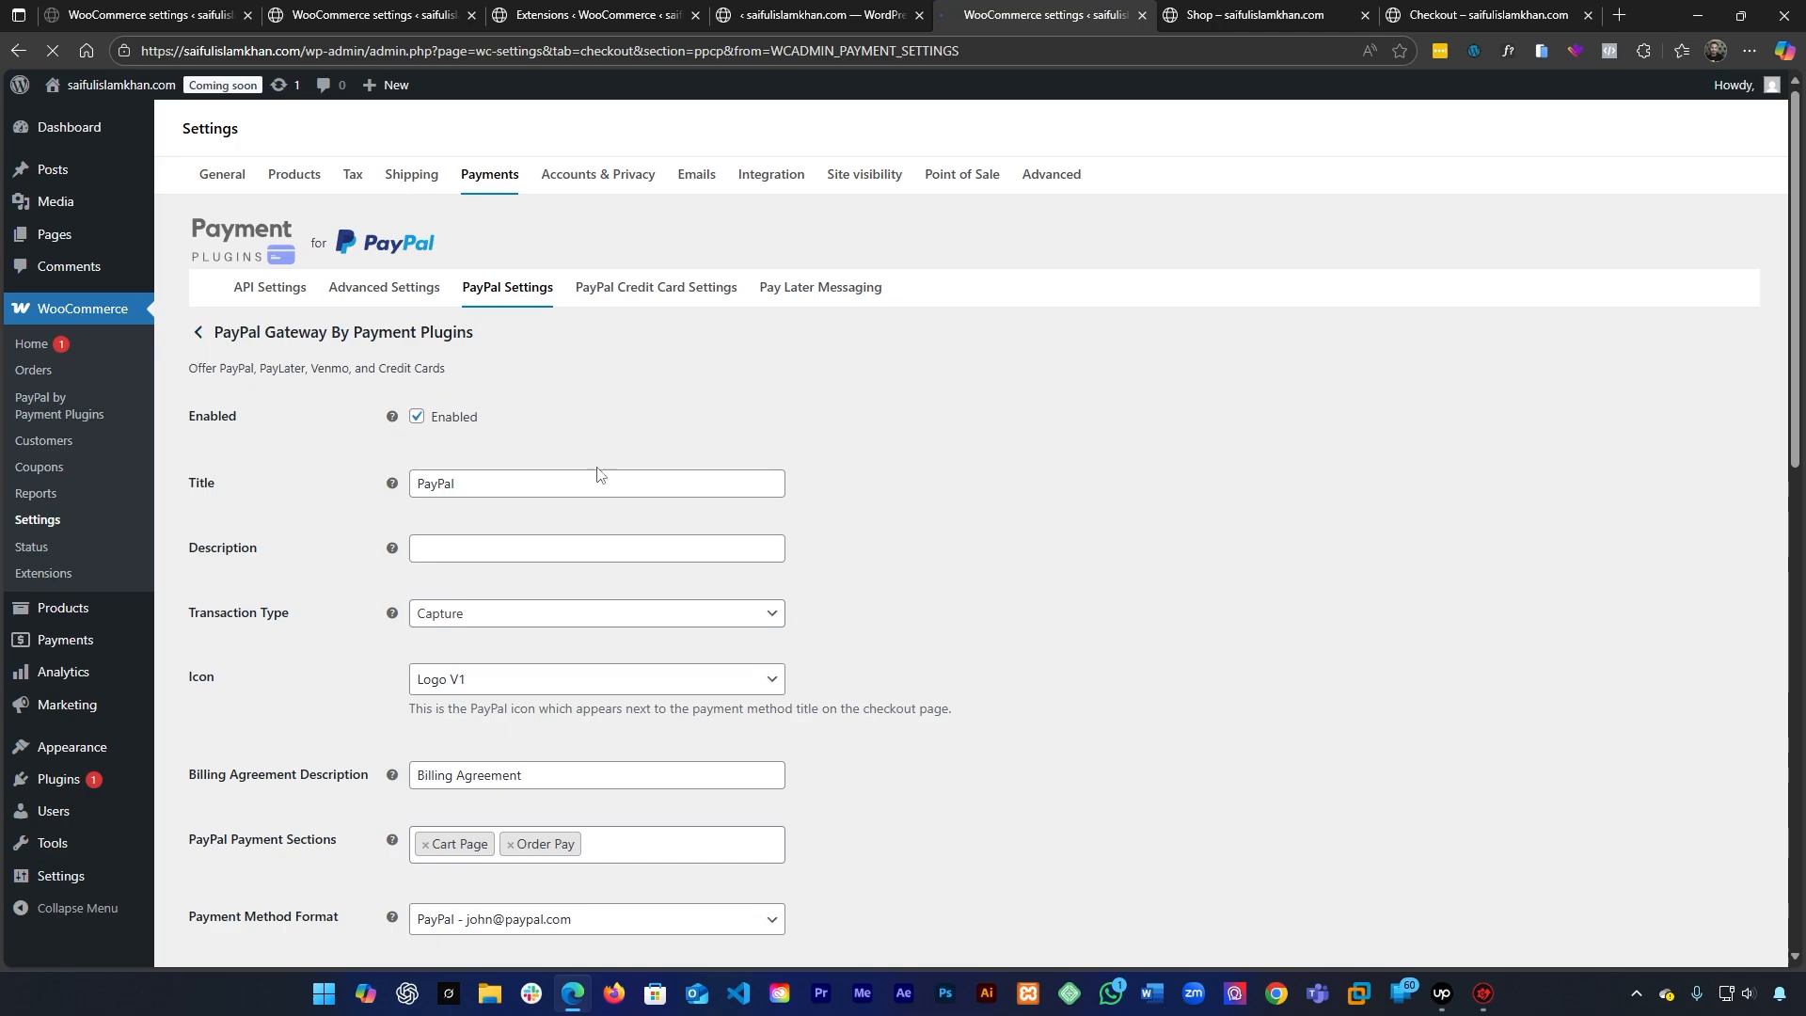
{"action": "scroll", "coordinate": [483, 536], "scroll_direction": "down", "scroll_amount": 4}
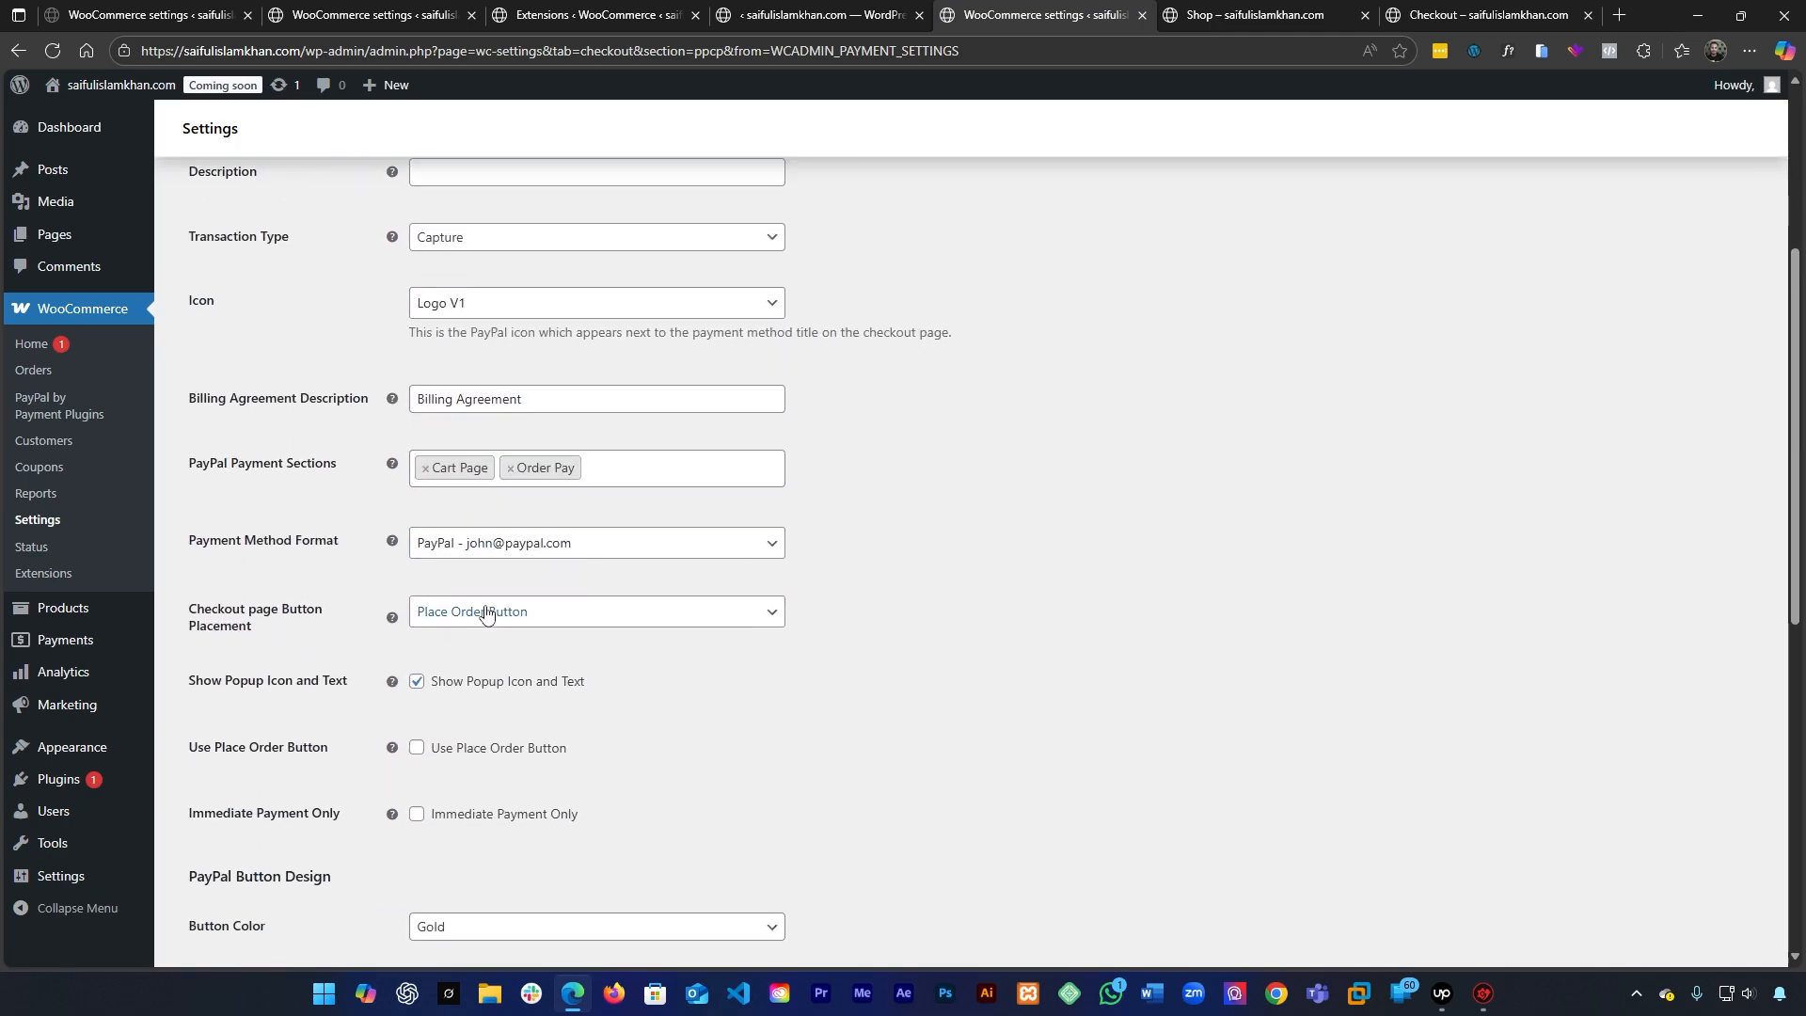
{"action": "scroll", "coordinate": [486, 613], "scroll_direction": "down", "scroll_amount": 2}
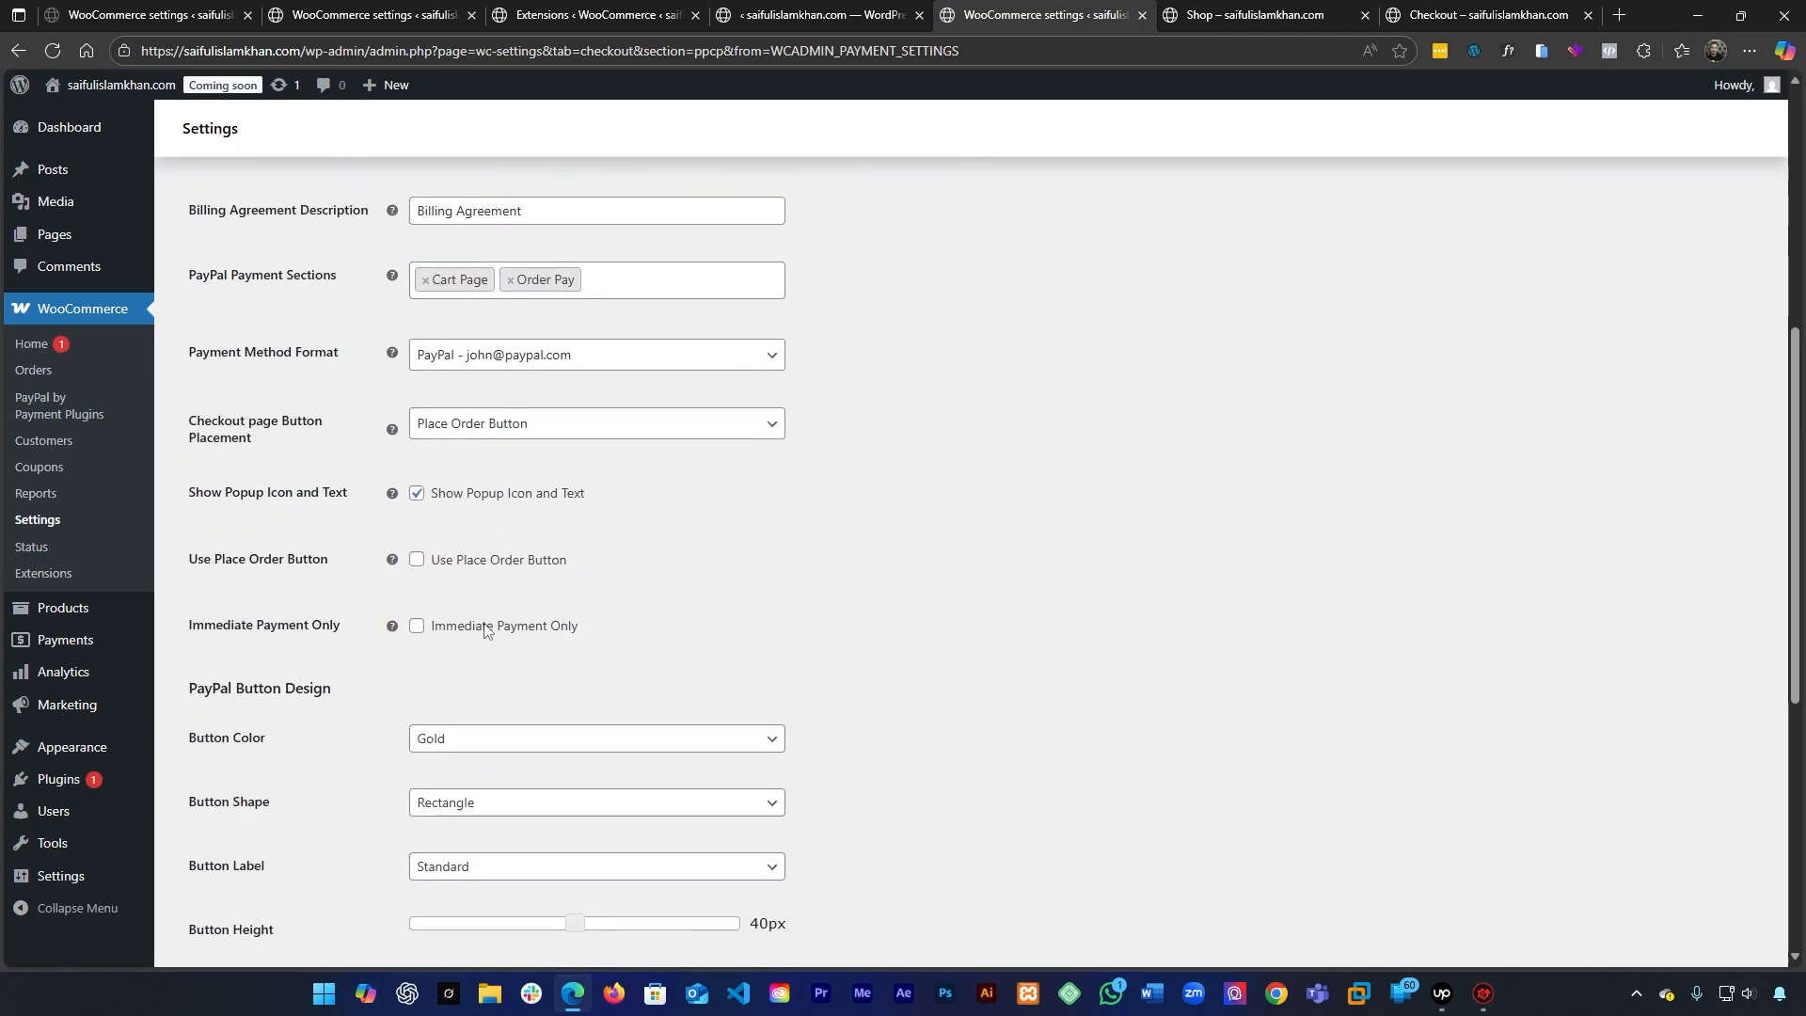
{"action": "left_click", "coordinate": [509, 366]}
{"action": "scroll", "coordinate": [492, 558], "scroll_direction": "down", "scroll_amount": 5}
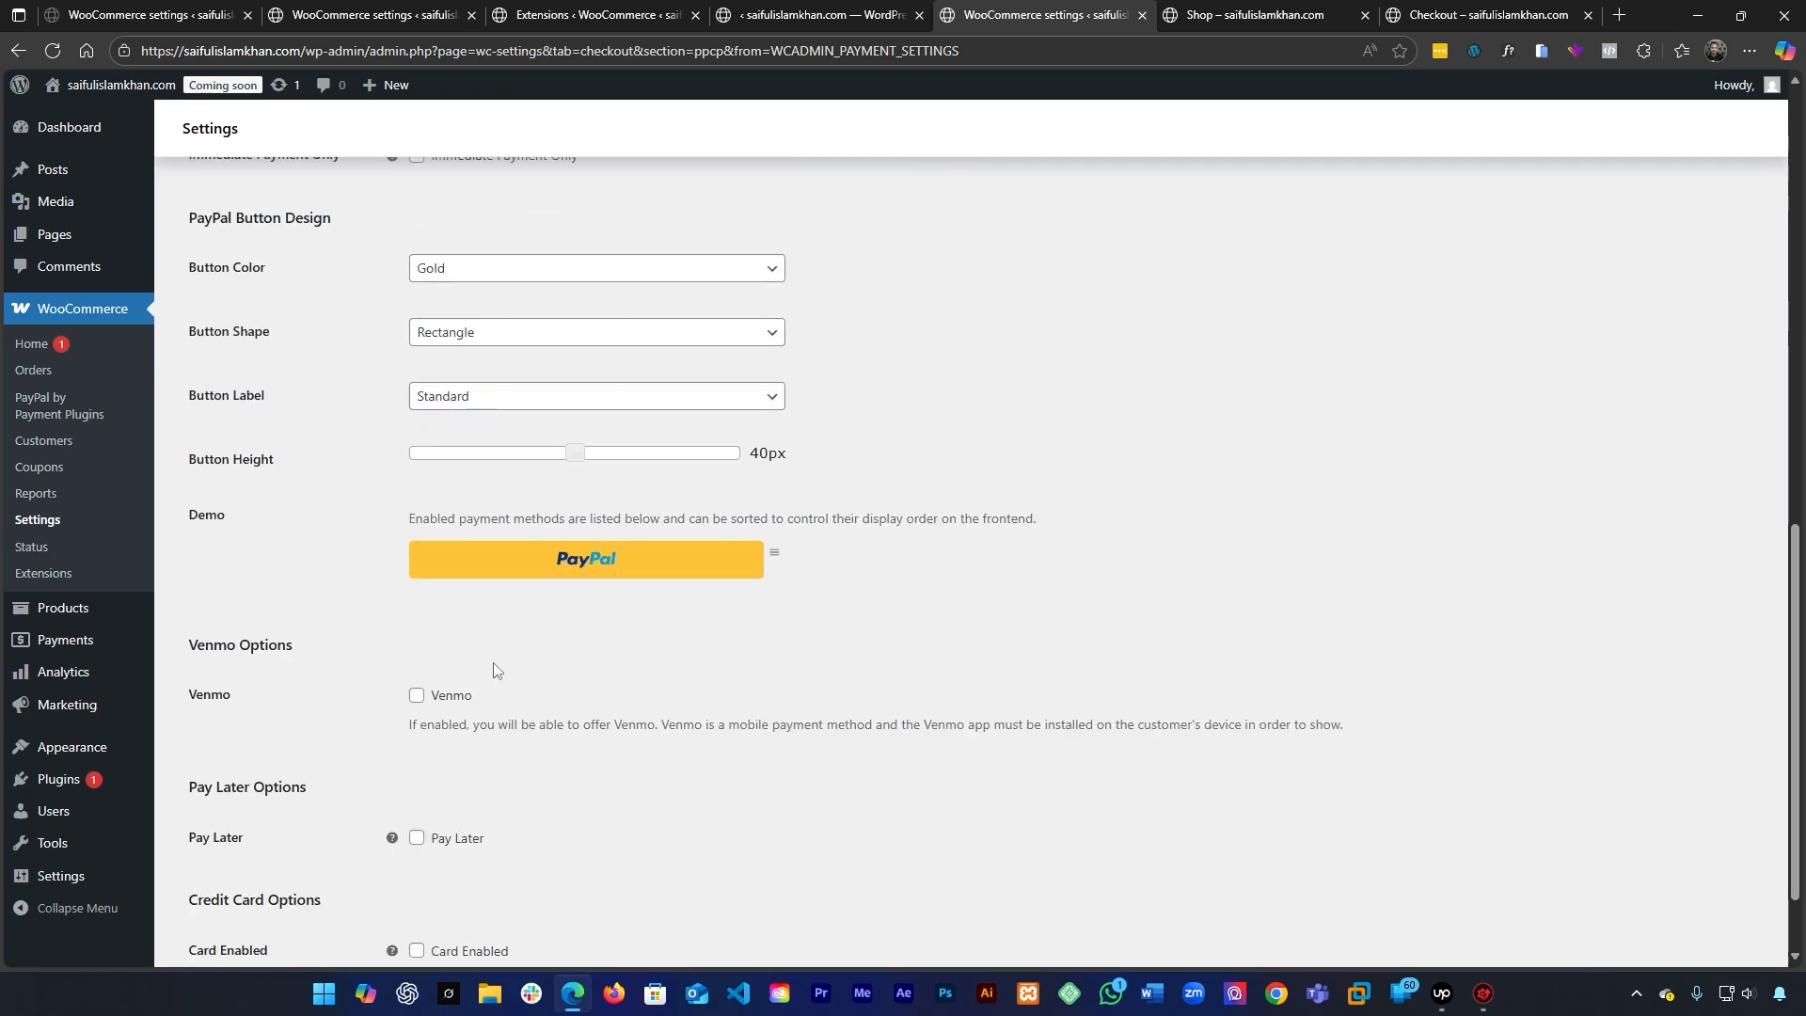
{"action": "scroll", "coordinate": [583, 611], "scroll_direction": "down", "scroll_amount": 2}
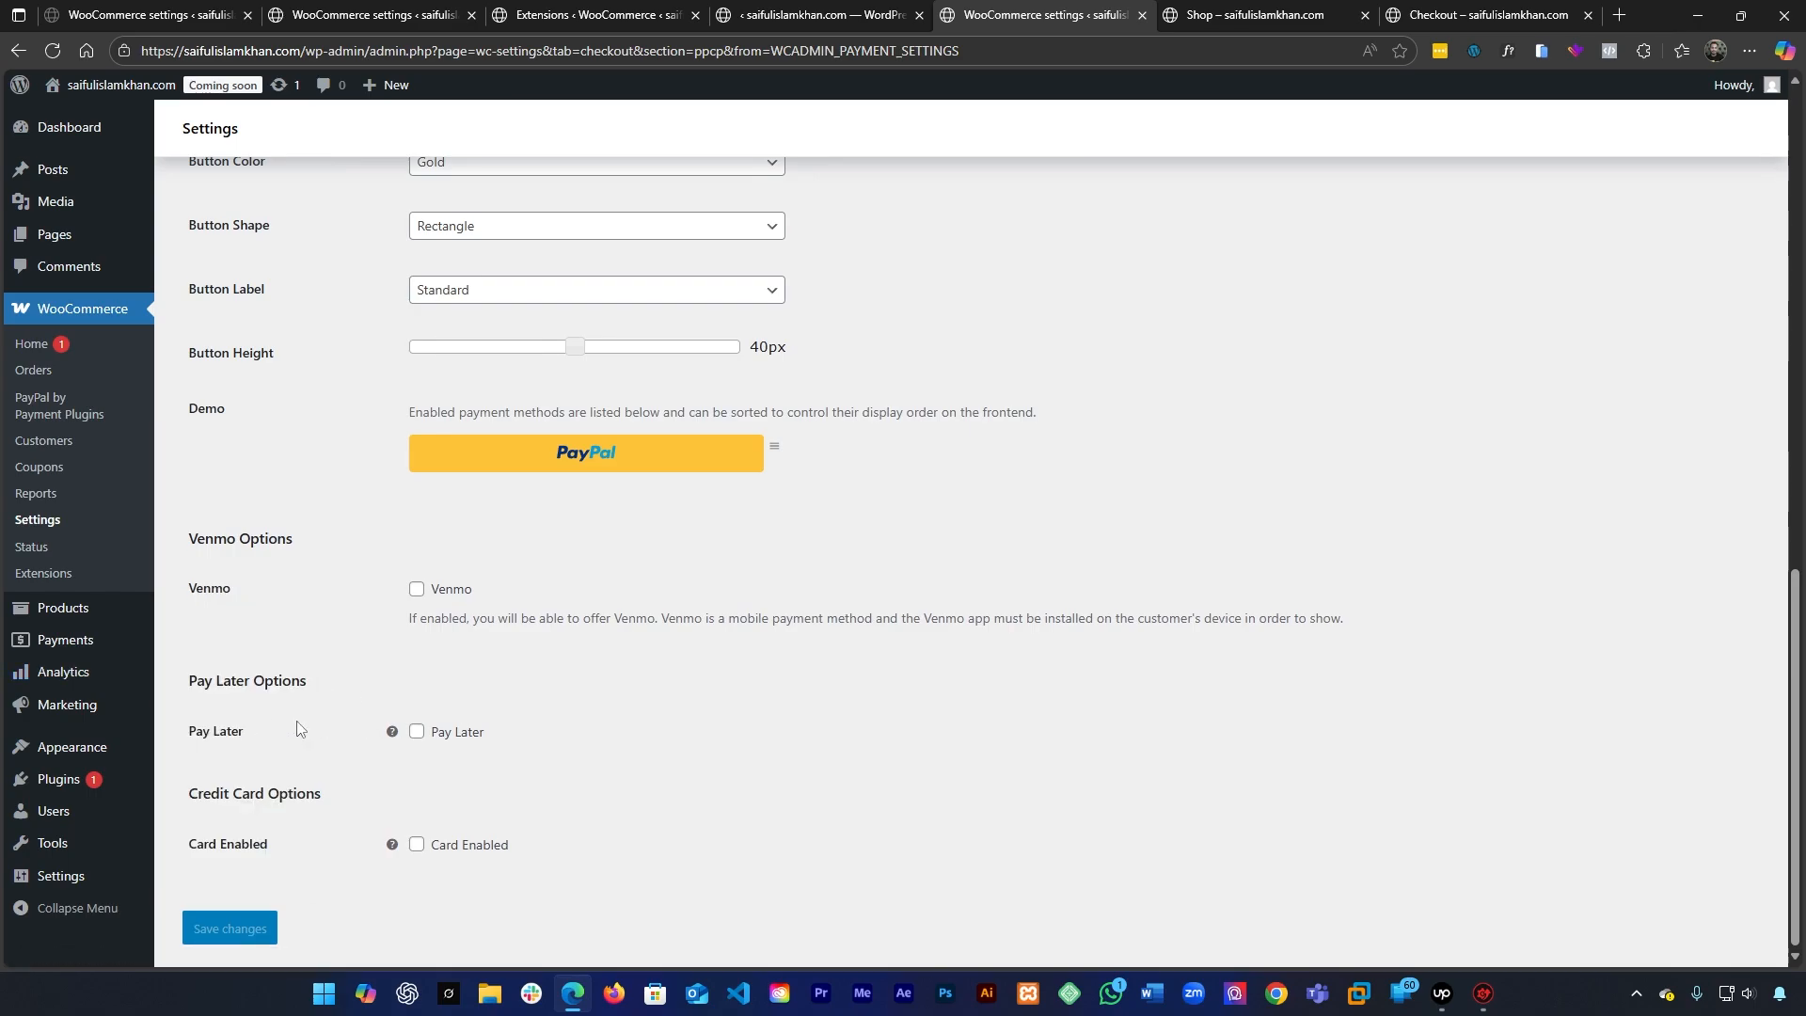
Enable the Pay Later and Card options for the PayPal gateway and save the changes
{"action": "left_click", "coordinate": [416, 732]}
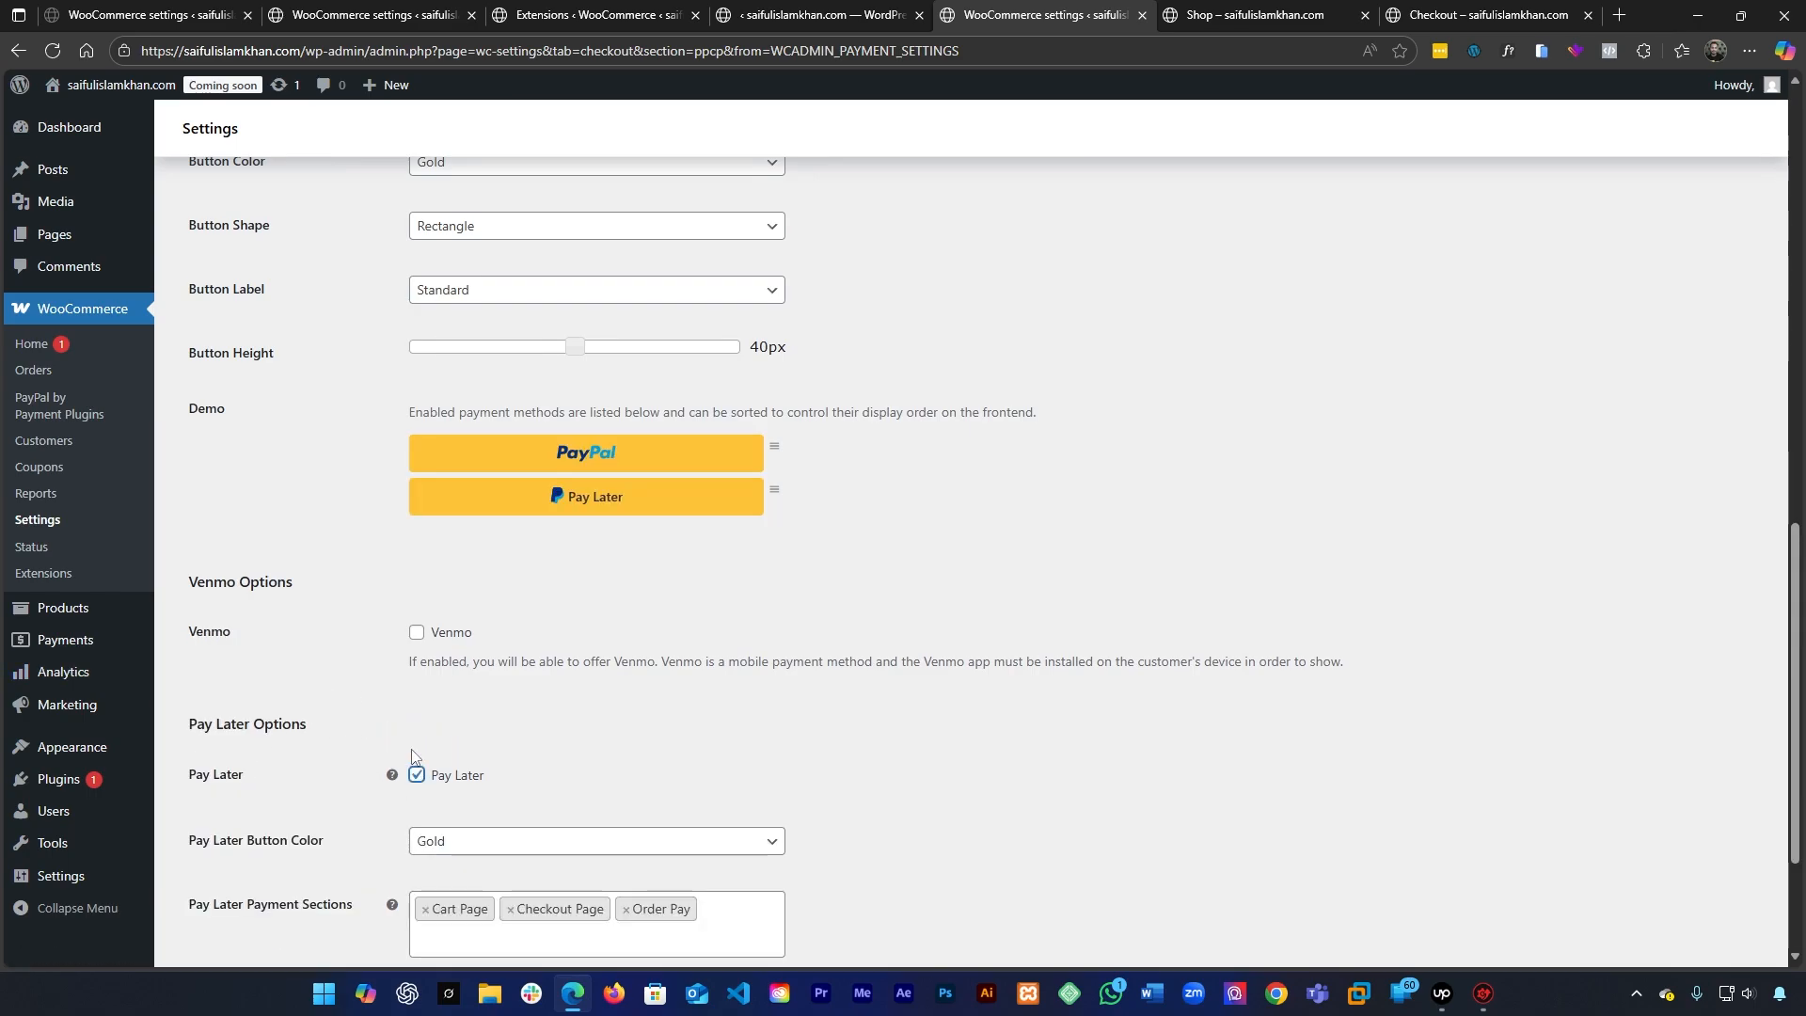
{"action": "scroll", "coordinate": [495, 719], "scroll_direction": "down", "scroll_amount": 2}
{"action": "scroll", "coordinate": [496, 719], "scroll_direction": "down", "scroll_amount": 1}
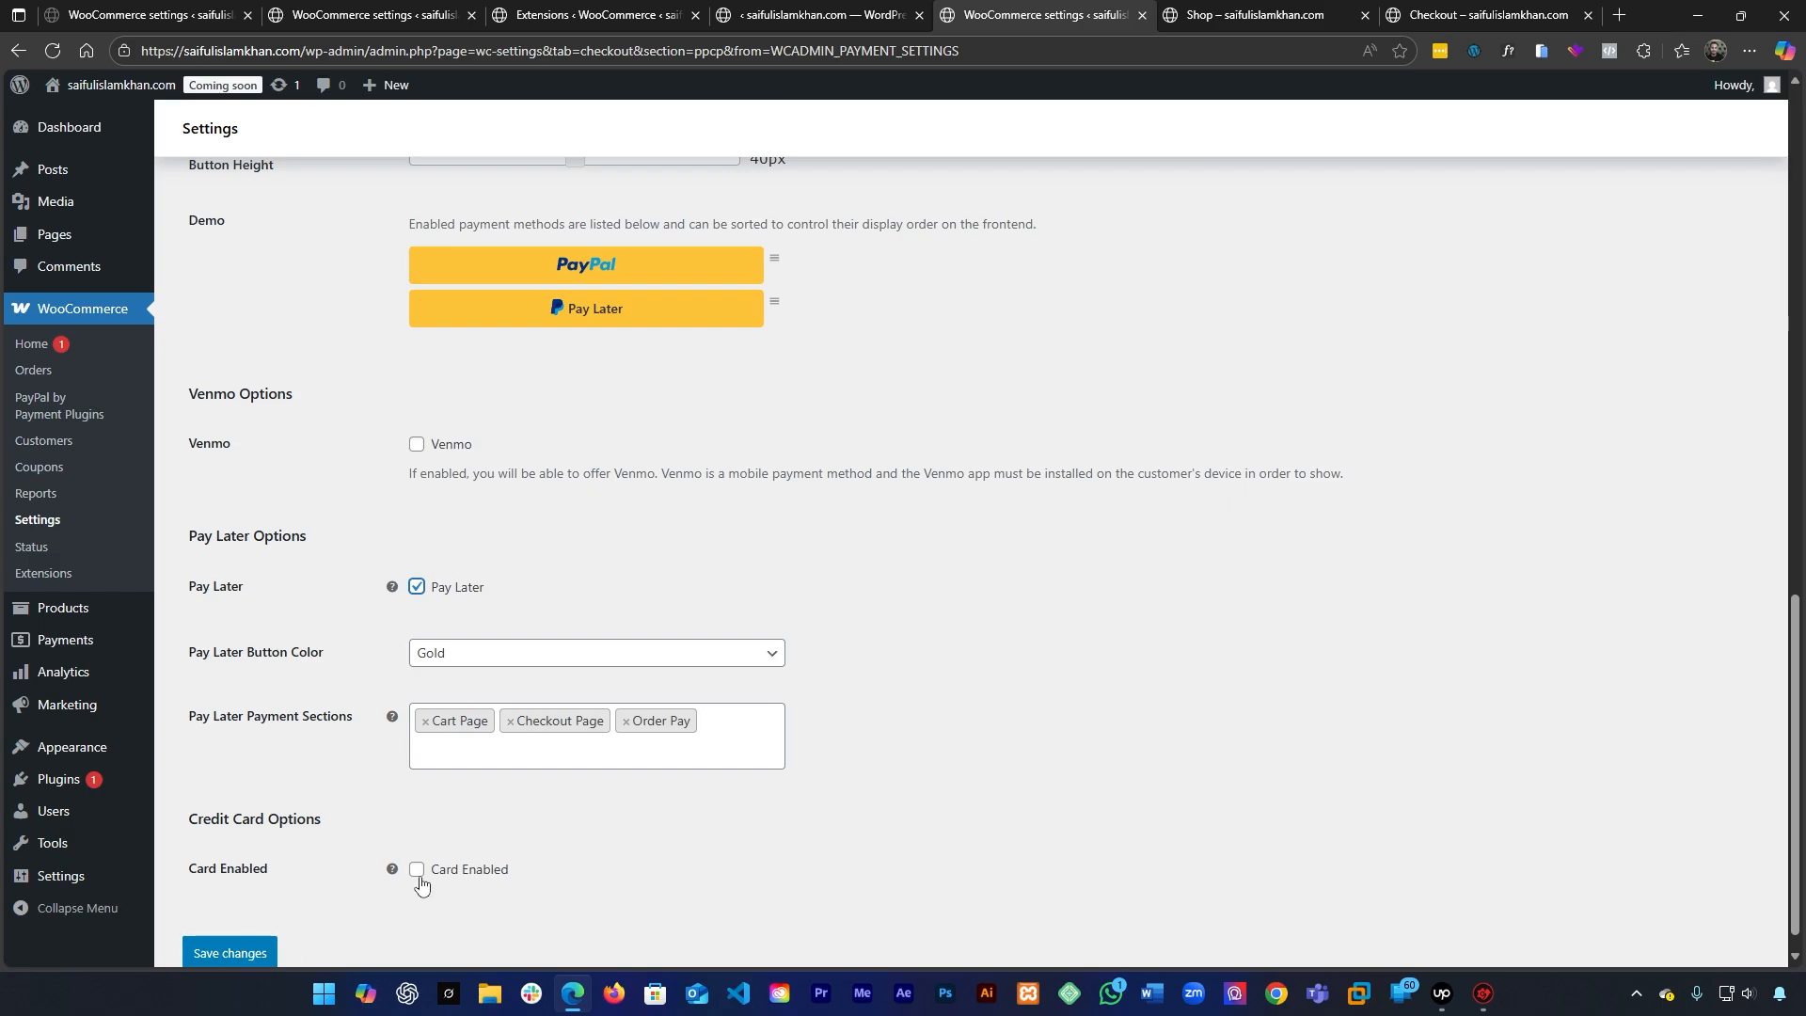
{"action": "left_click", "coordinate": [416, 869]}
{"action": "scroll", "coordinate": [442, 828], "scroll_direction": "down", "scroll_amount": 3}
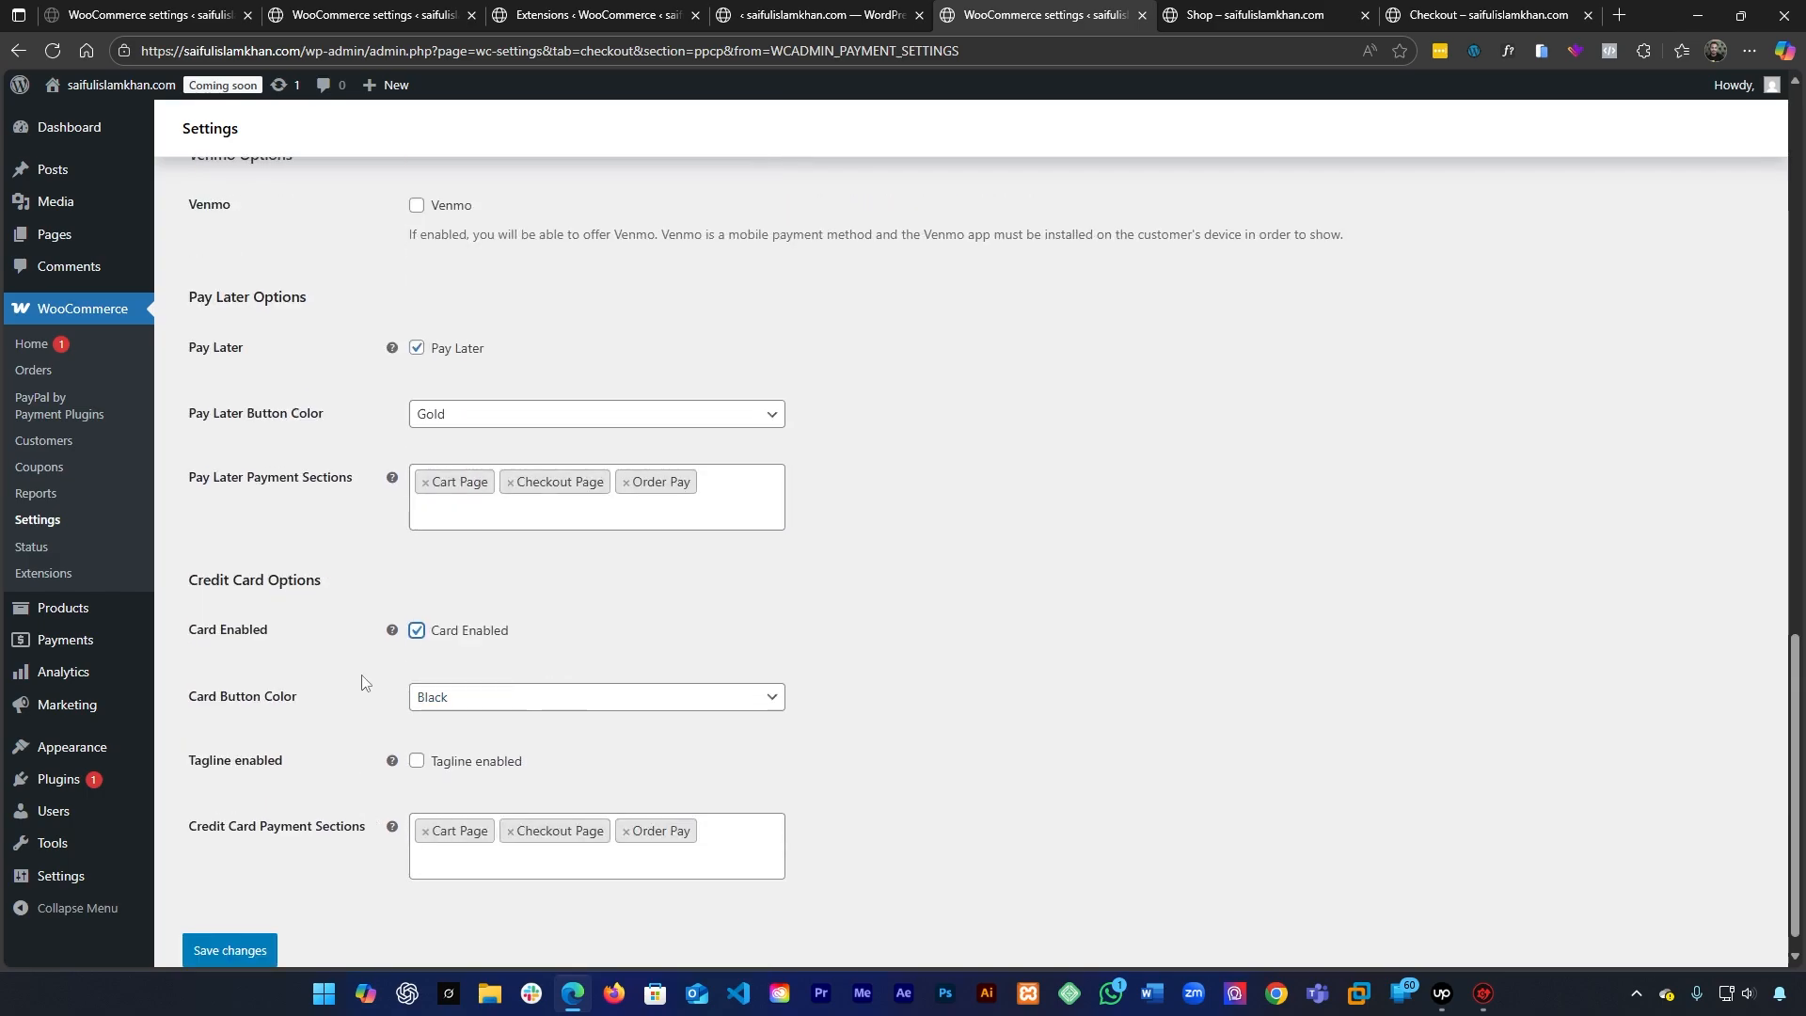
{"action": "left_click", "coordinate": [243, 950]}
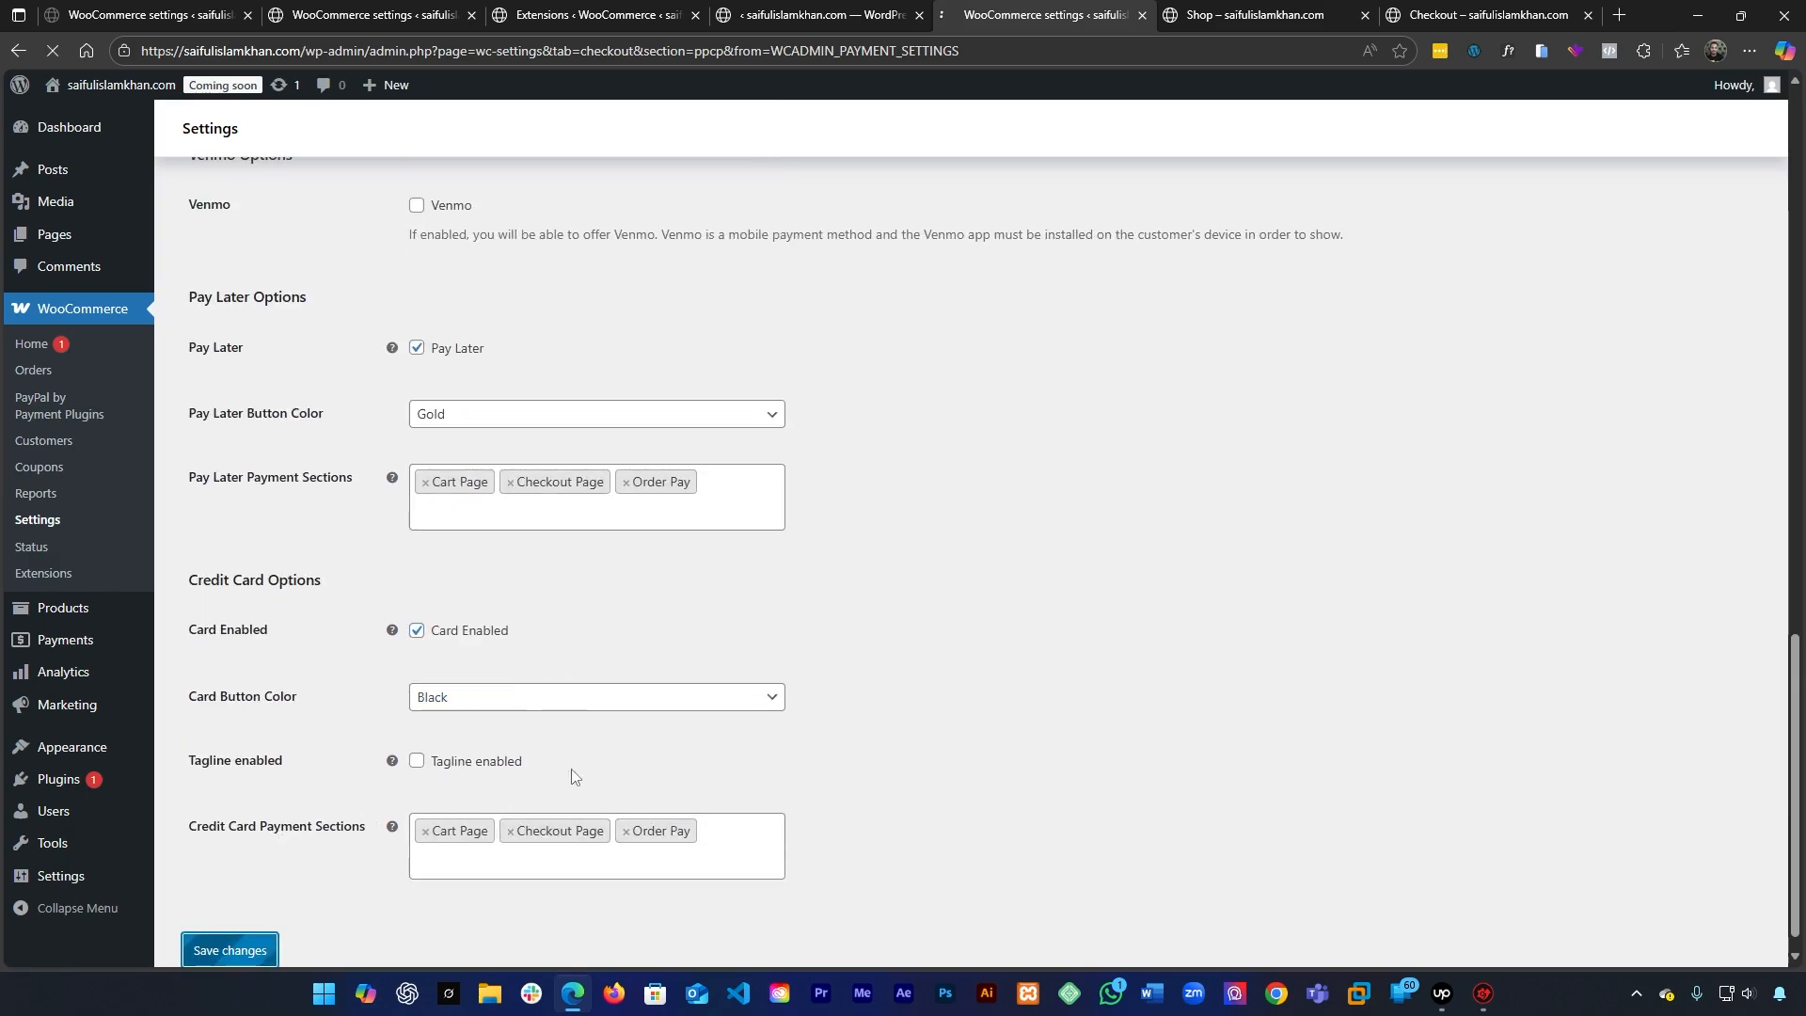
Reload the checkout page and check its payment options and order placement area with the saved PayPal settings
{"action": "left_click", "coordinate": [1238, 7]}
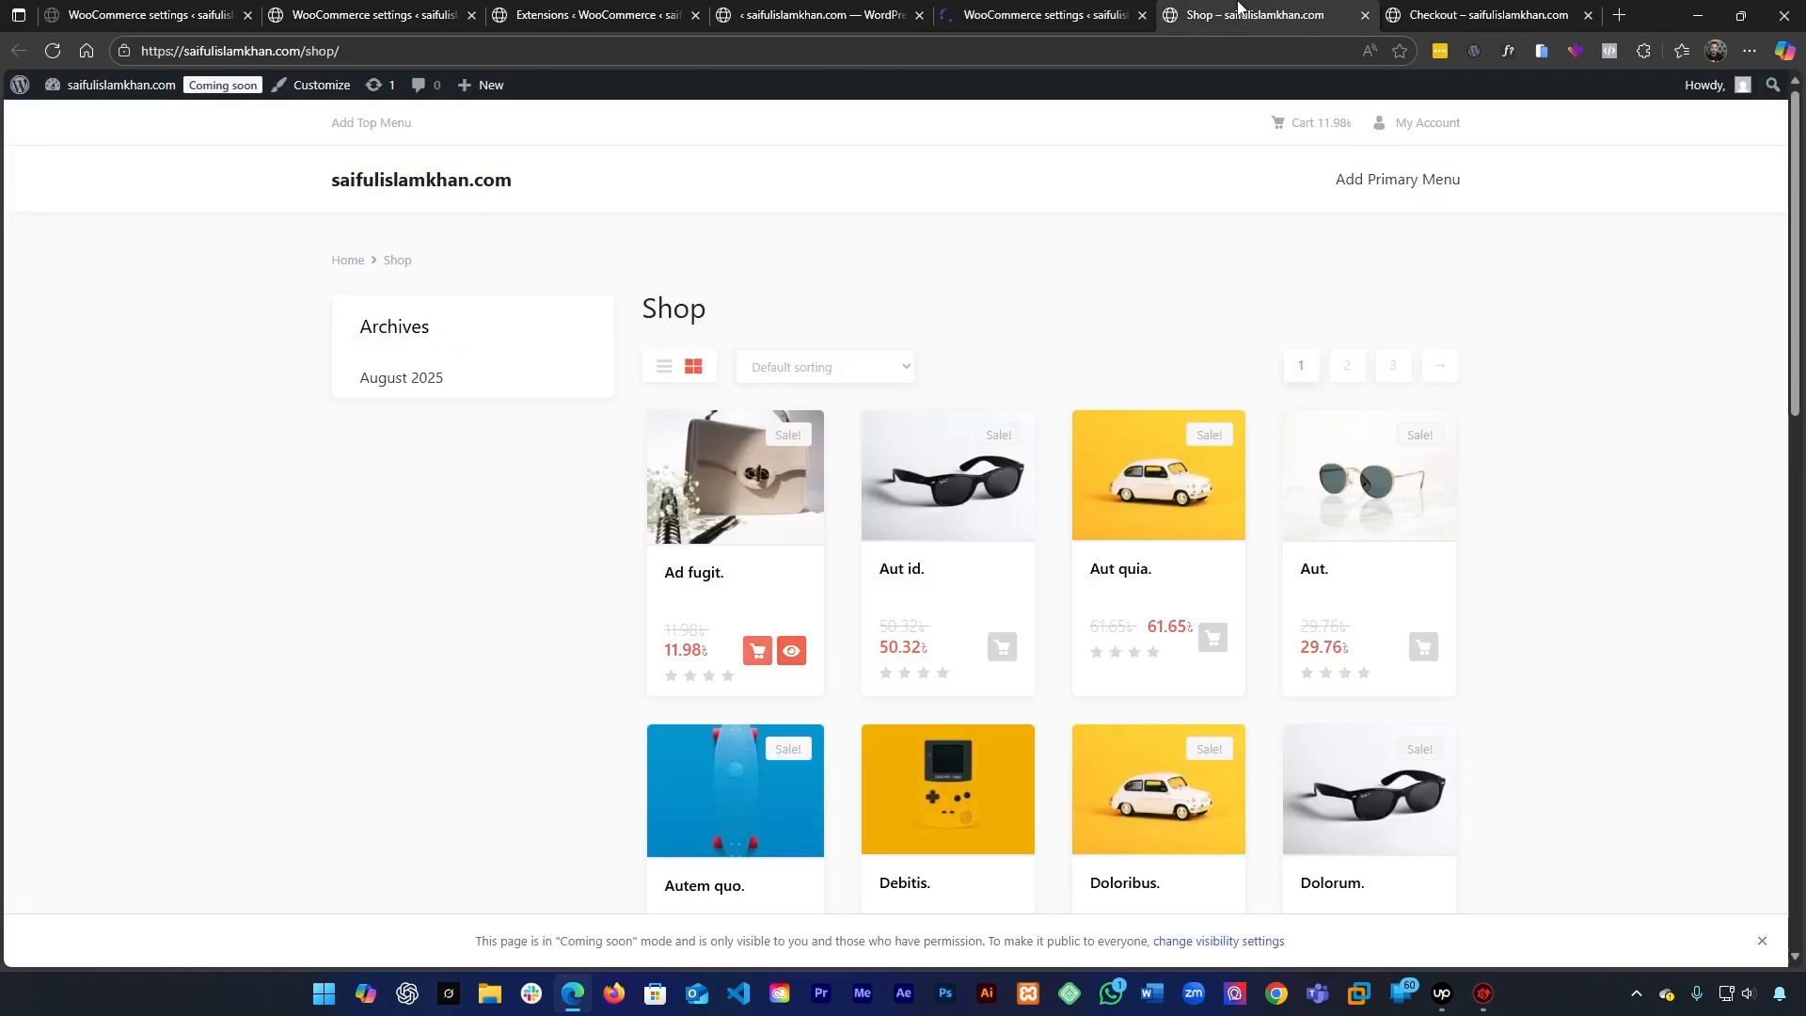
{"action": "left_click", "coordinate": [1464, 7]}
{"action": "key", "text": "F5"}
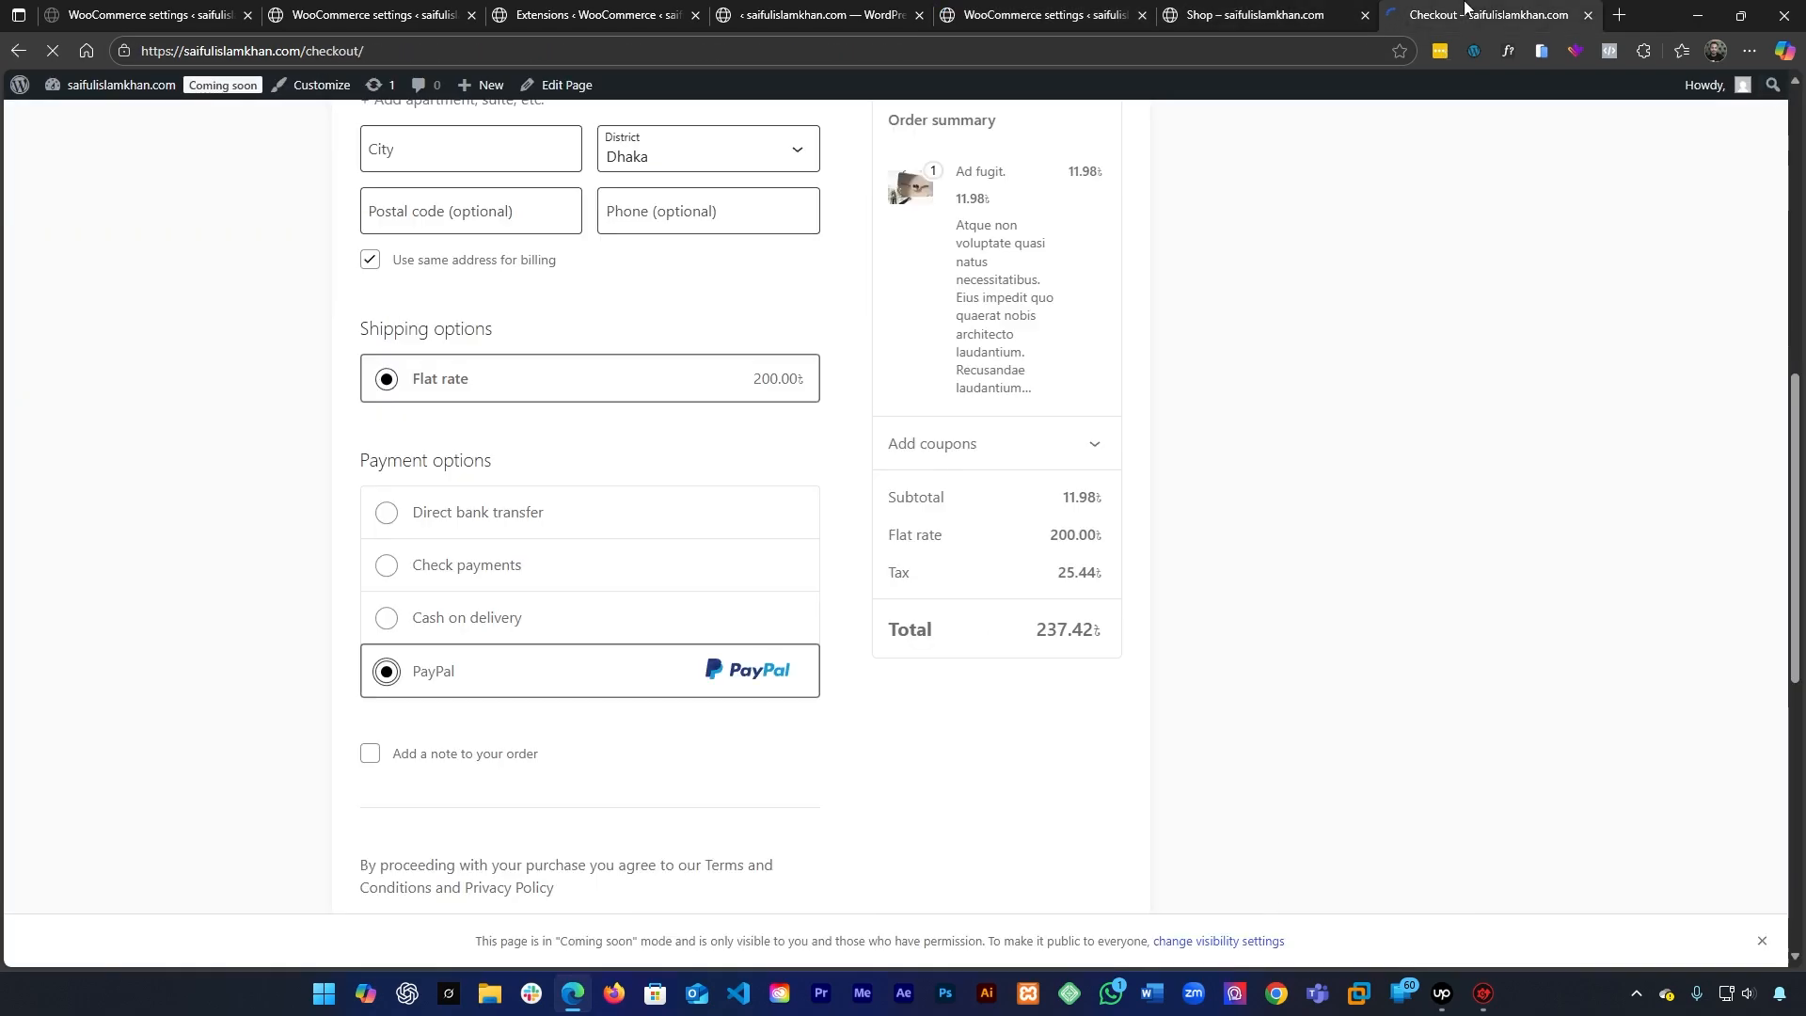
{"action": "scroll", "coordinate": [663, 579], "scroll_direction": "down", "scroll_amount": 5}
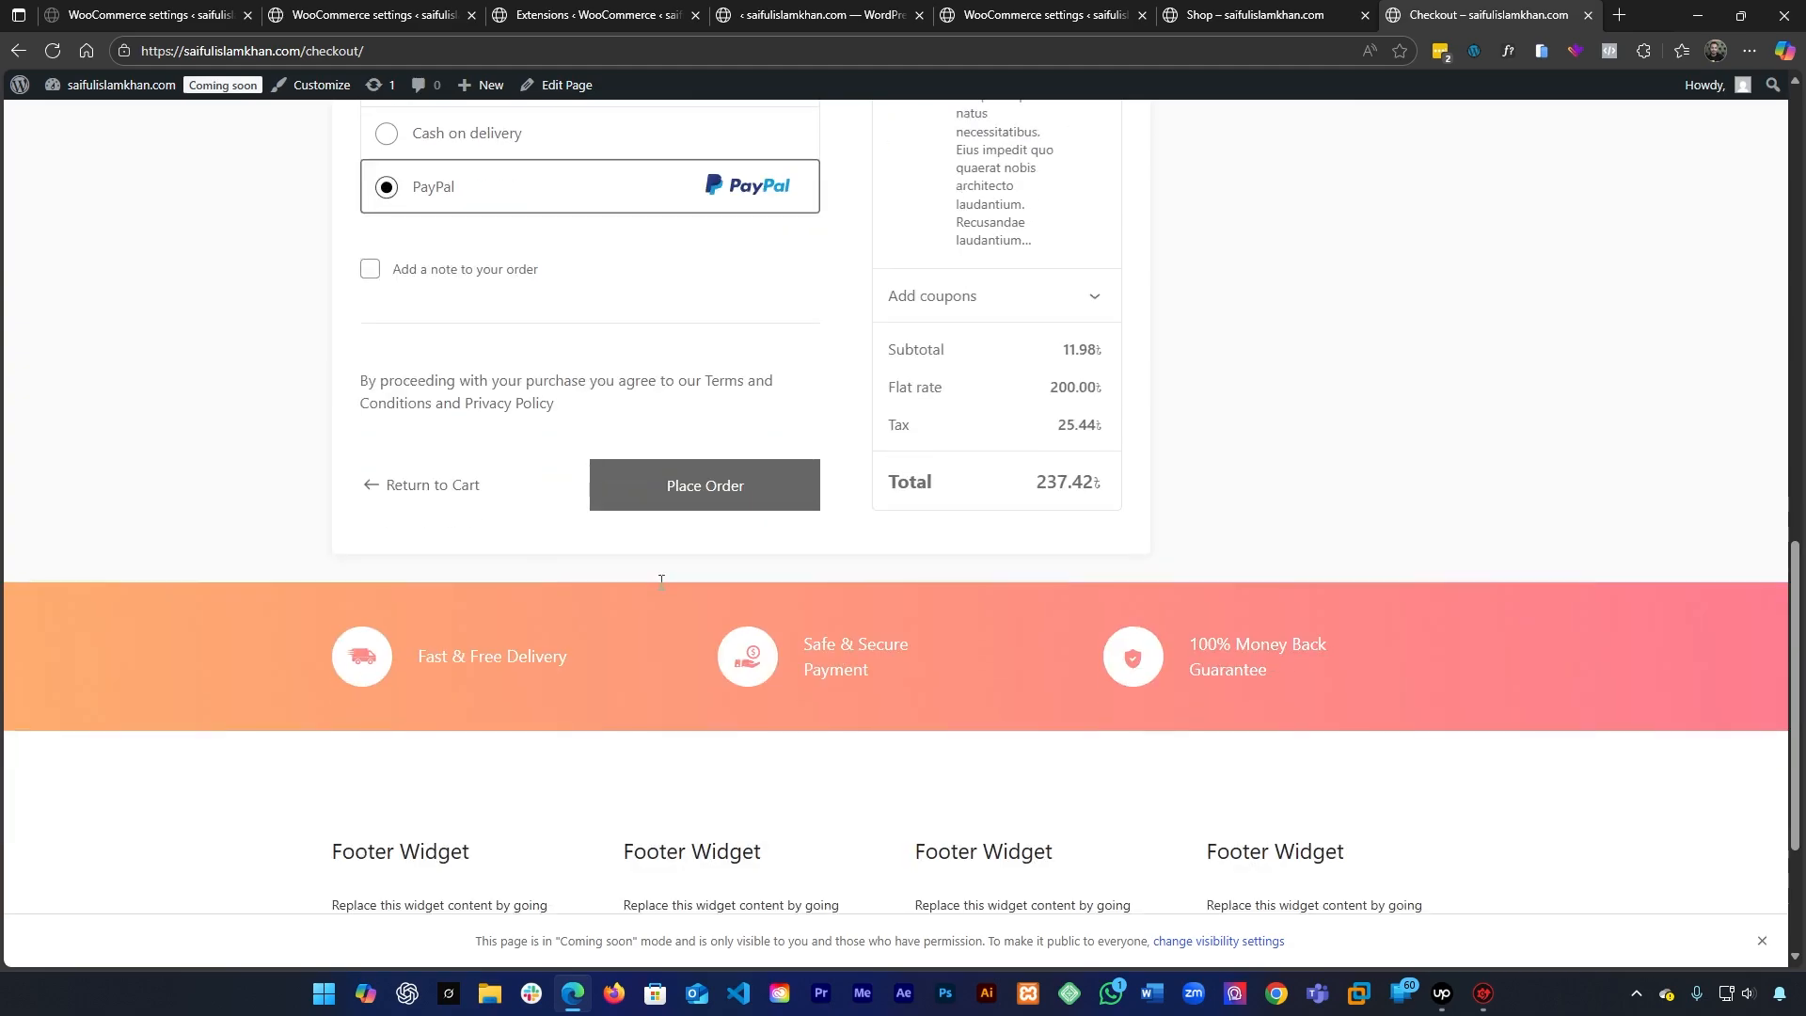
{"action": "scroll", "coordinate": [661, 578], "scroll_direction": "up", "scroll_amount": 14}
{"action": "scroll", "coordinate": [661, 579], "scroll_direction": "down", "scroll_amount": 9}
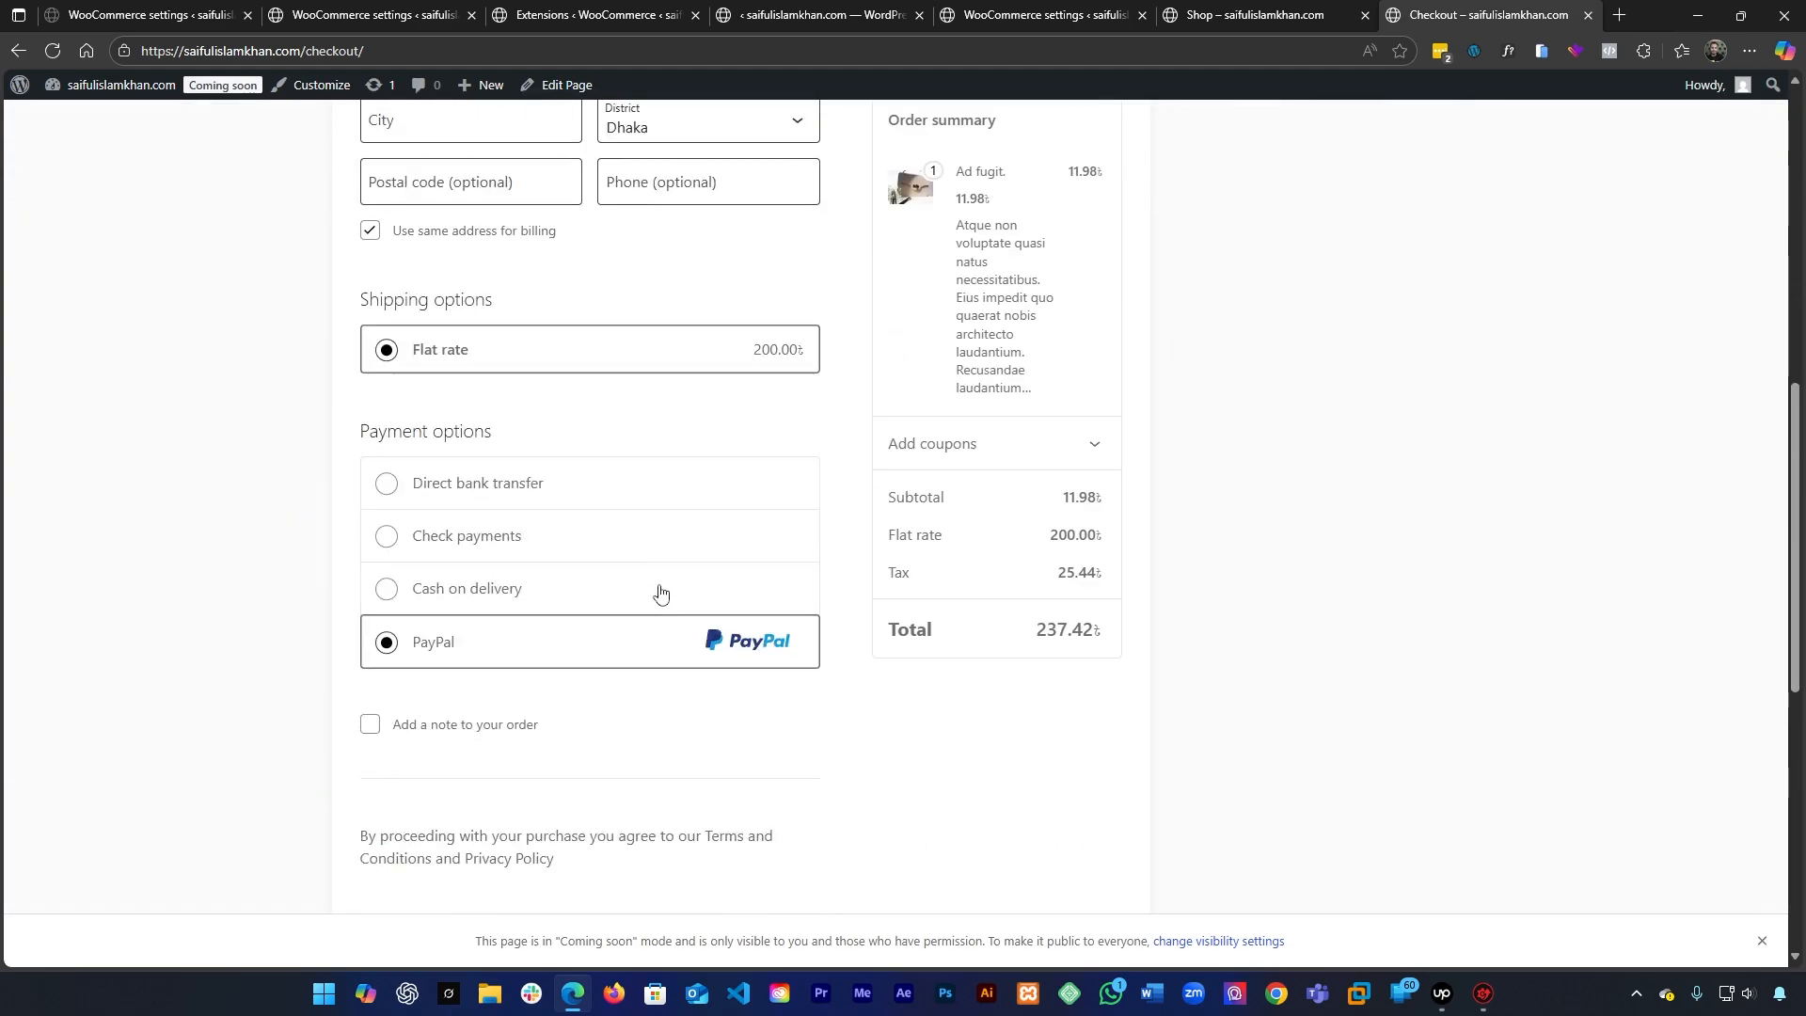
Review the checkout page's payment options, terms and privacy notice, contact and shipping fields, and order summary with PayPal selected
{"action": "scroll", "coordinate": [470, 635], "scroll_direction": "up", "scroll_amount": 1}
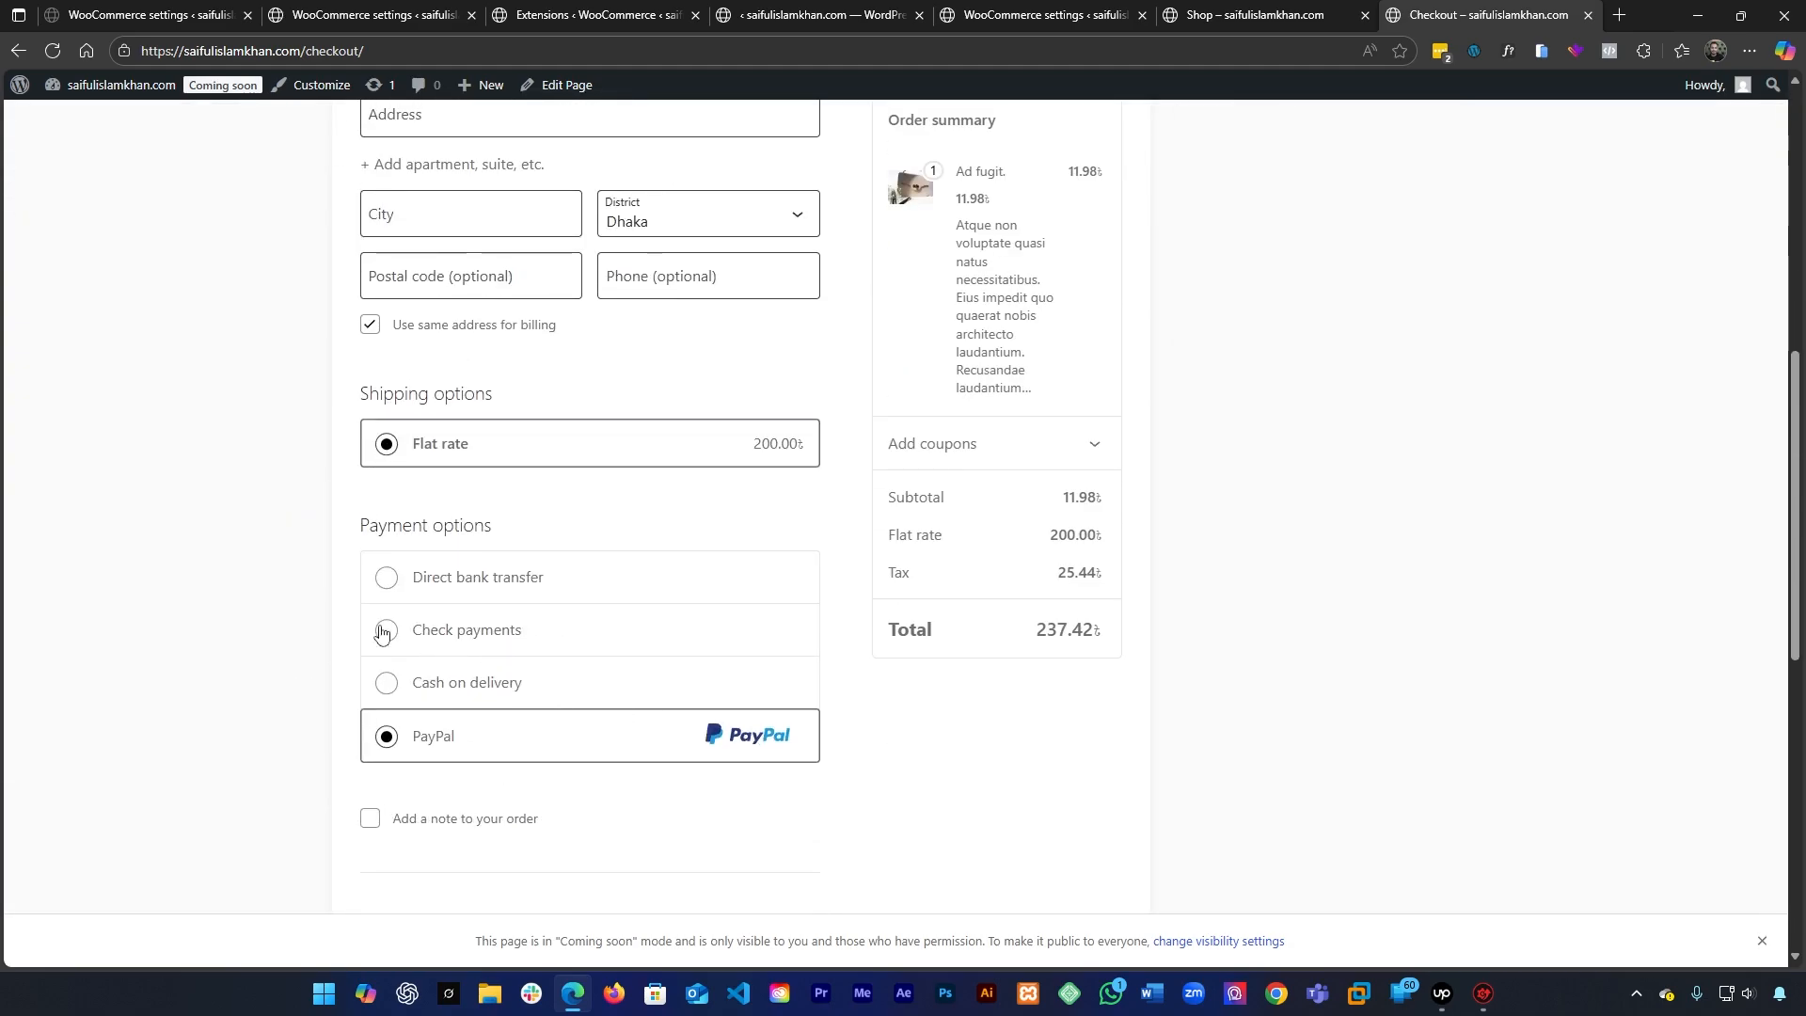
{"action": "scroll", "coordinate": [513, 737], "scroll_direction": "down", "scroll_amount": 2}
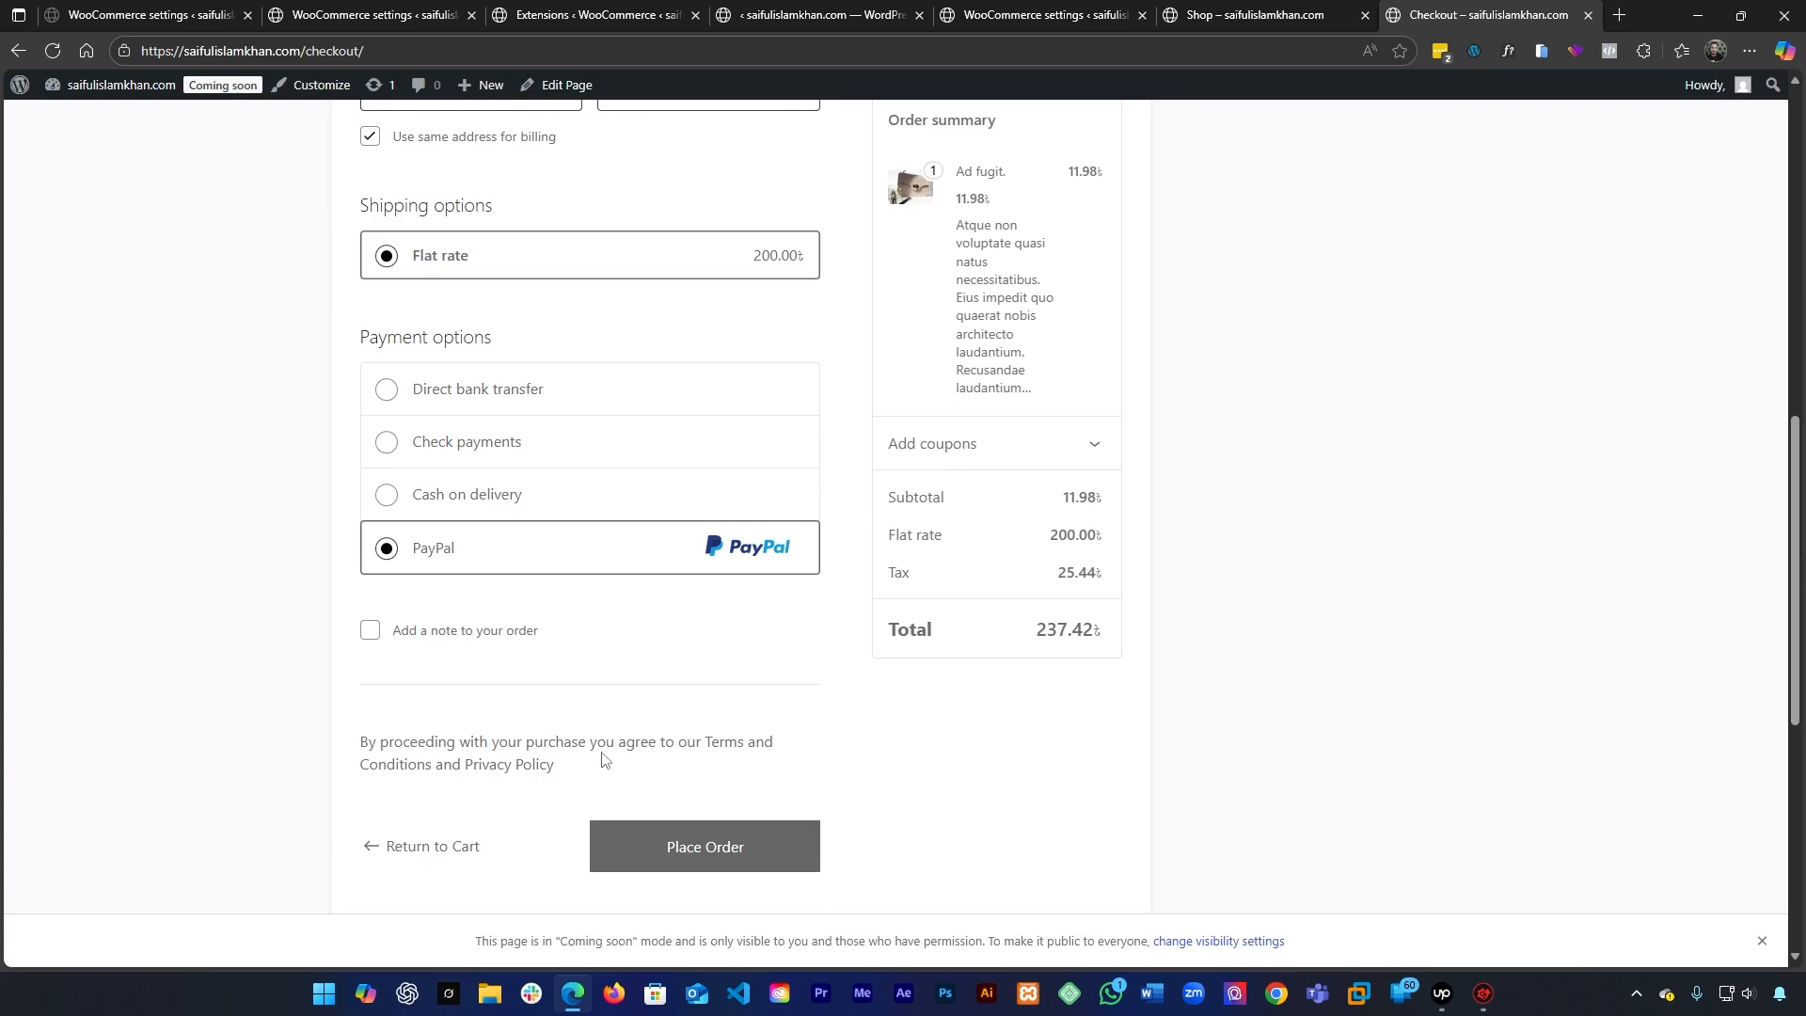
{"action": "triple_click", "coordinate": [475, 768]}
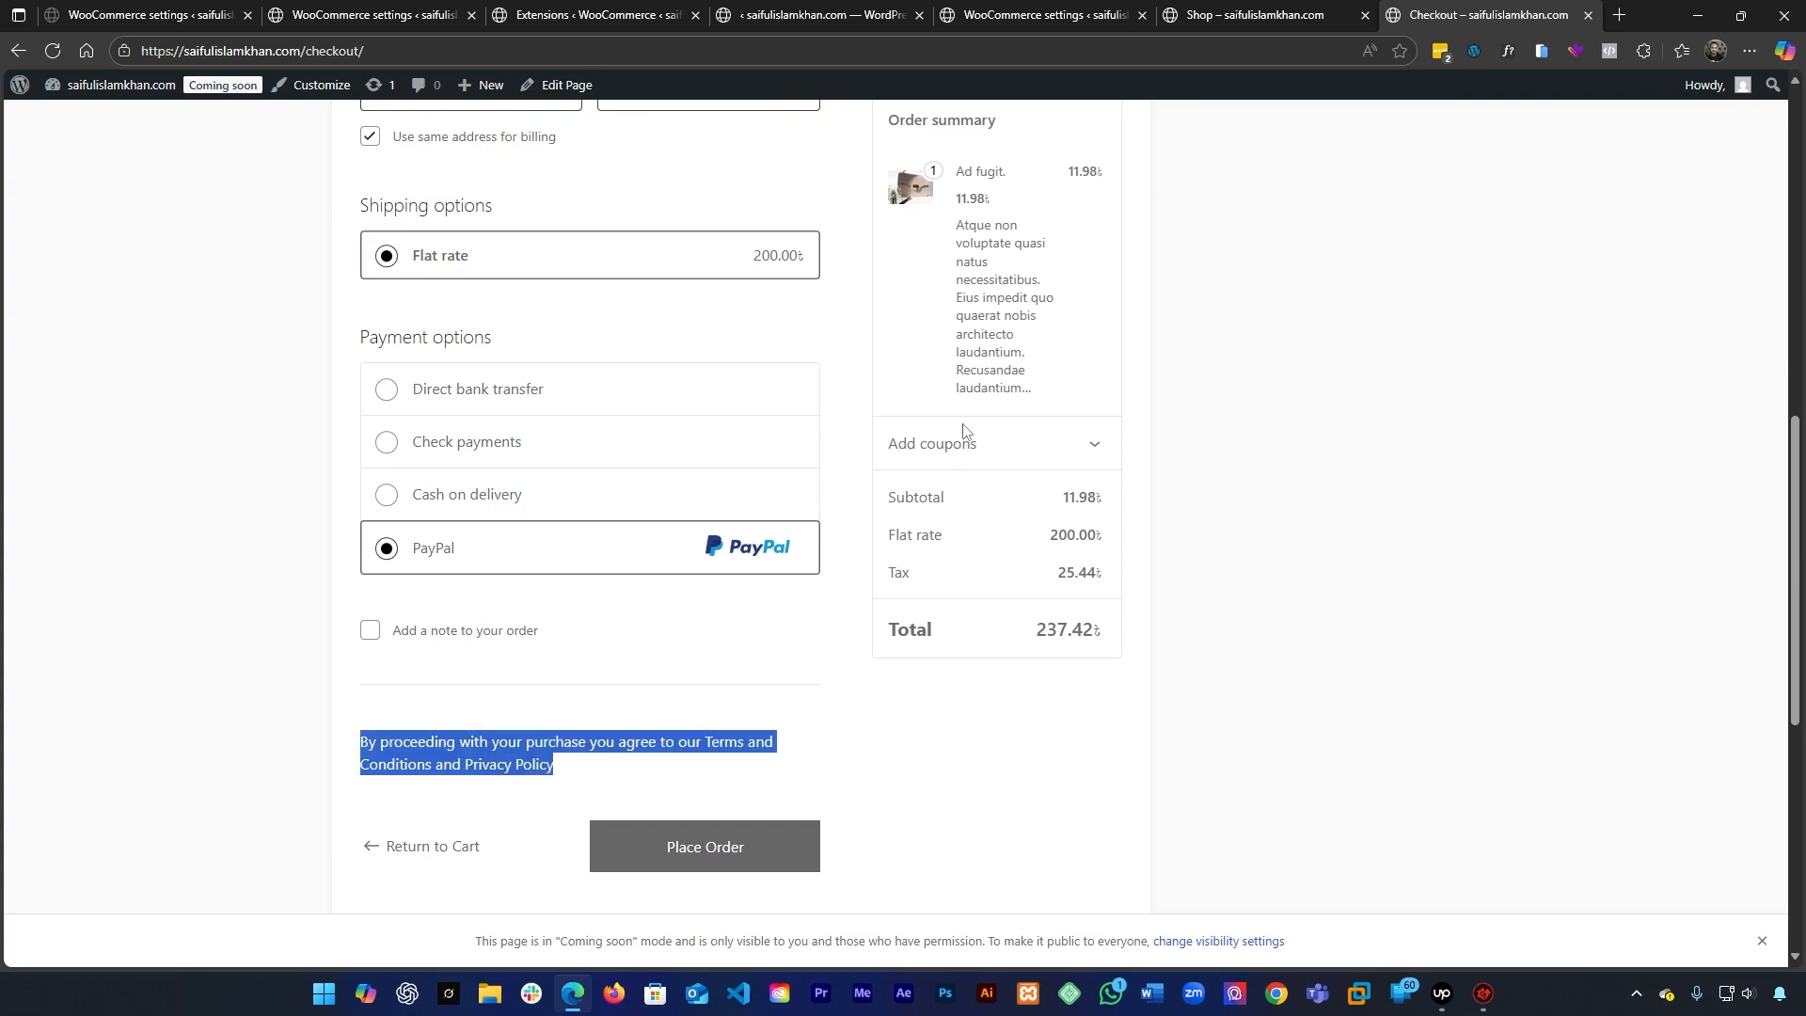
{"action": "scroll", "coordinate": [699, 417], "scroll_direction": "up", "scroll_amount": 1}
{"action": "scroll", "coordinate": [698, 418], "scroll_direction": "up", "scroll_amount": 10}
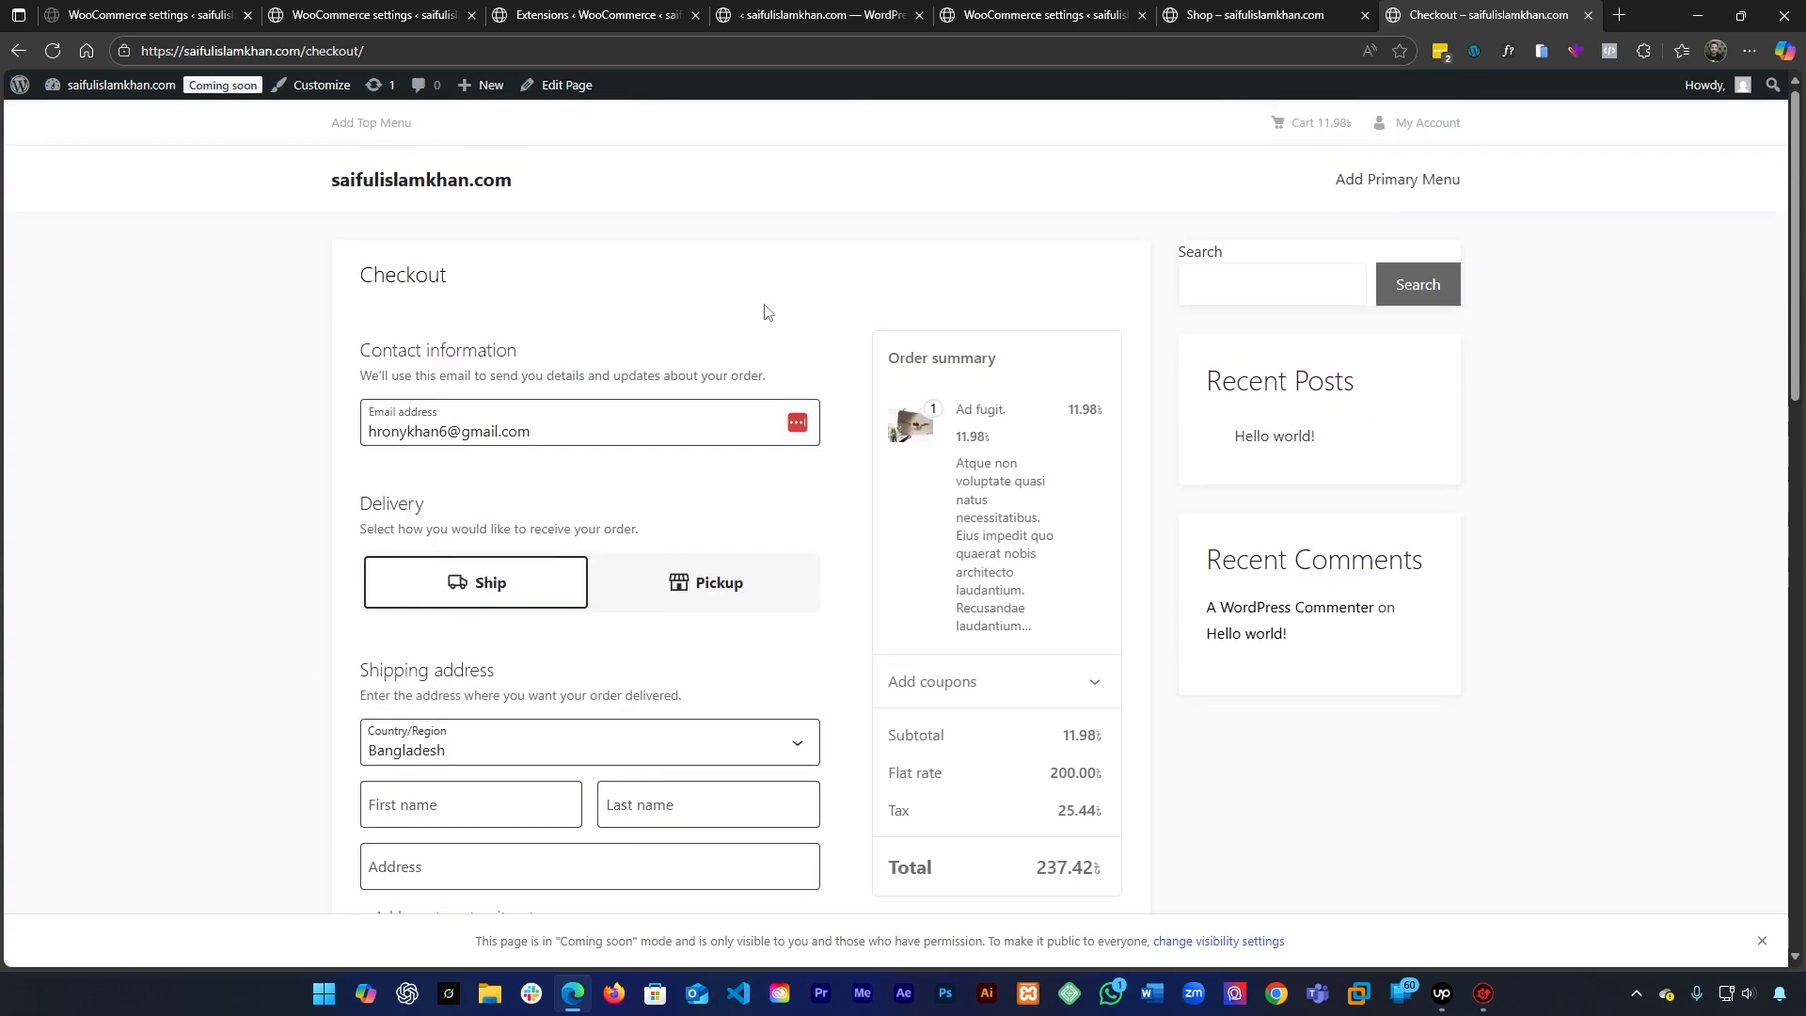
{"action": "scroll", "coordinate": [780, 376], "scroll_direction": "down", "scroll_amount": 5}
{"action": "scroll", "coordinate": [475, 718], "scroll_direction": "down", "scroll_amount": 4}
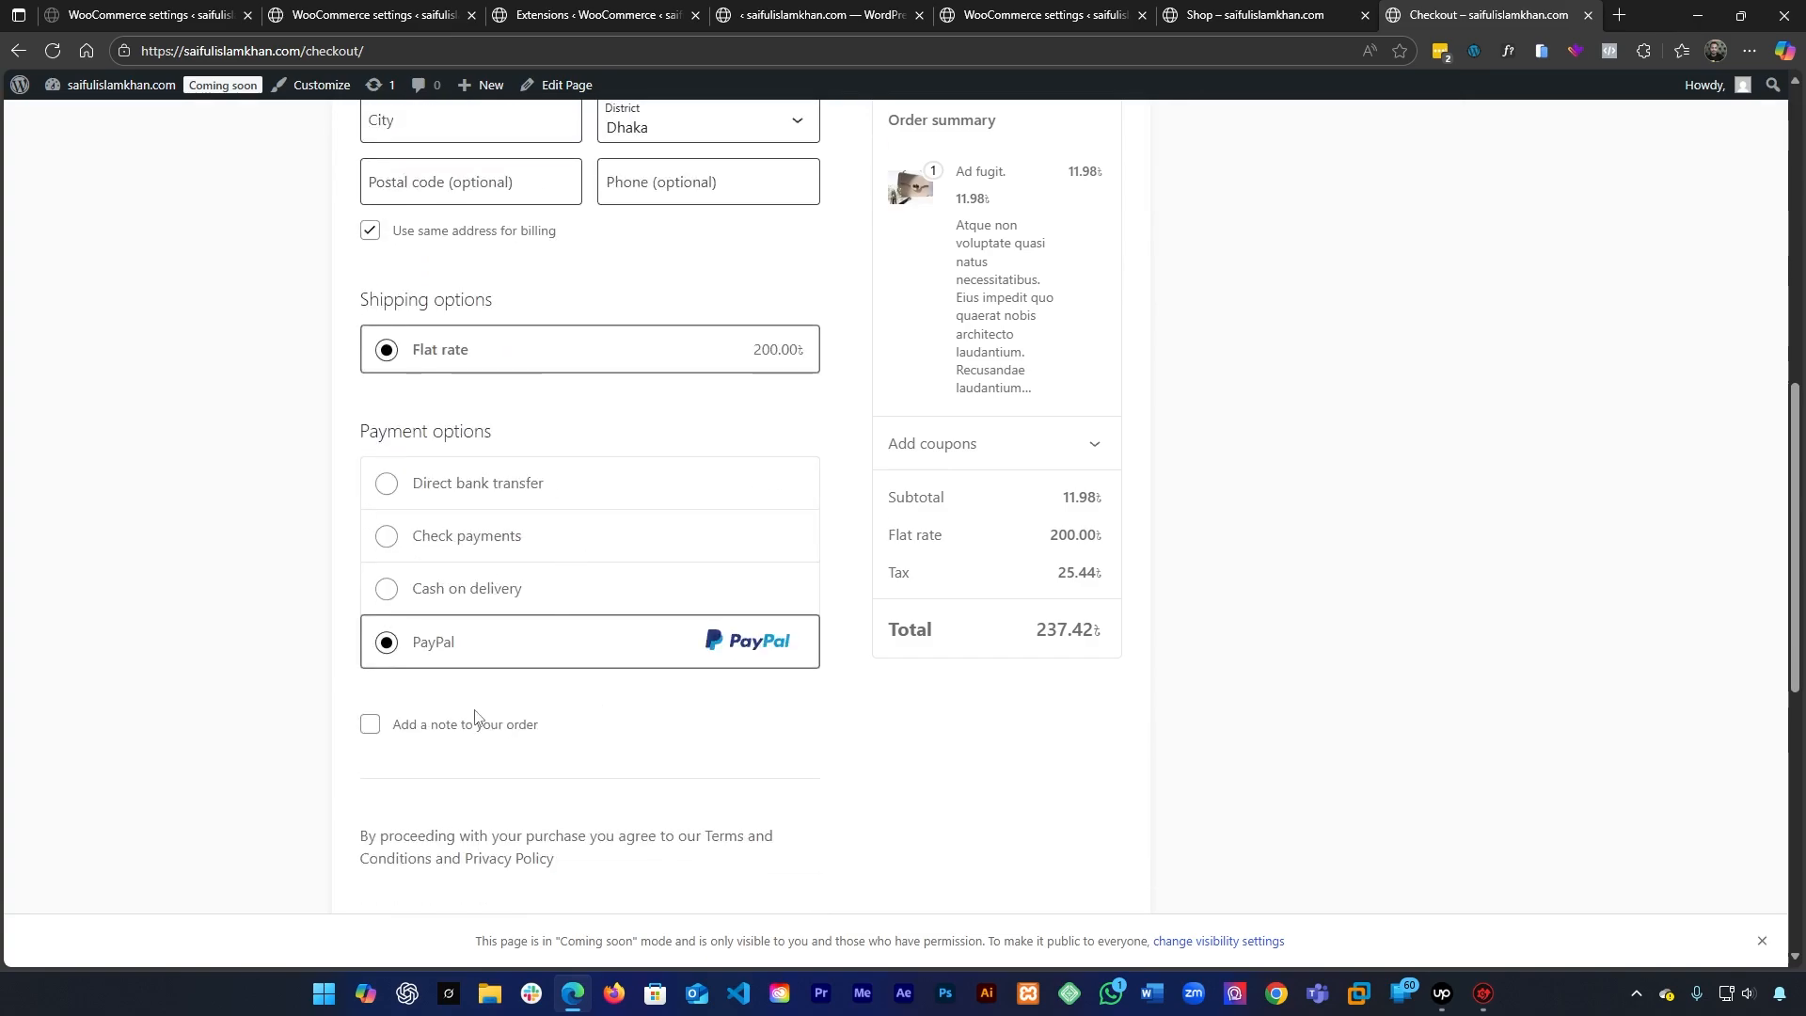
Go back to the WooCommerce PayPal gateway settings and open the plugin's API settings
{"action": "left_click", "coordinate": [1227, 9]}
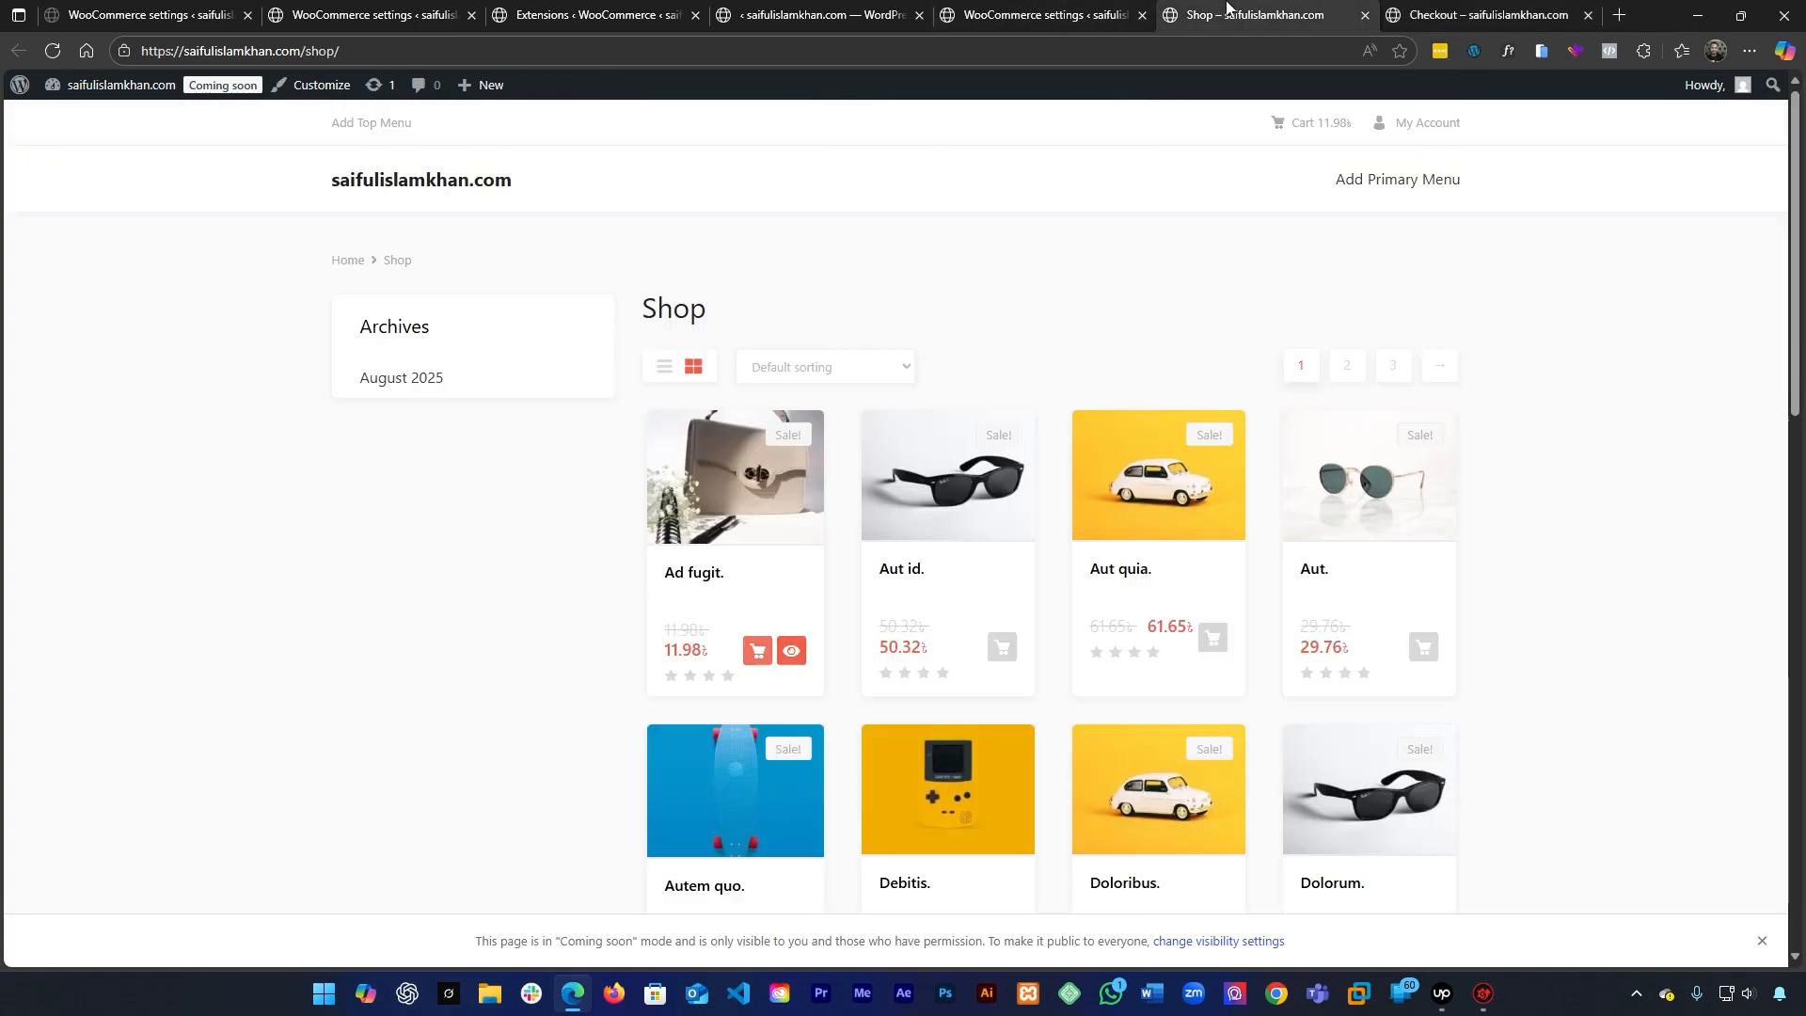
{"action": "left_click", "coordinate": [1036, 9]}
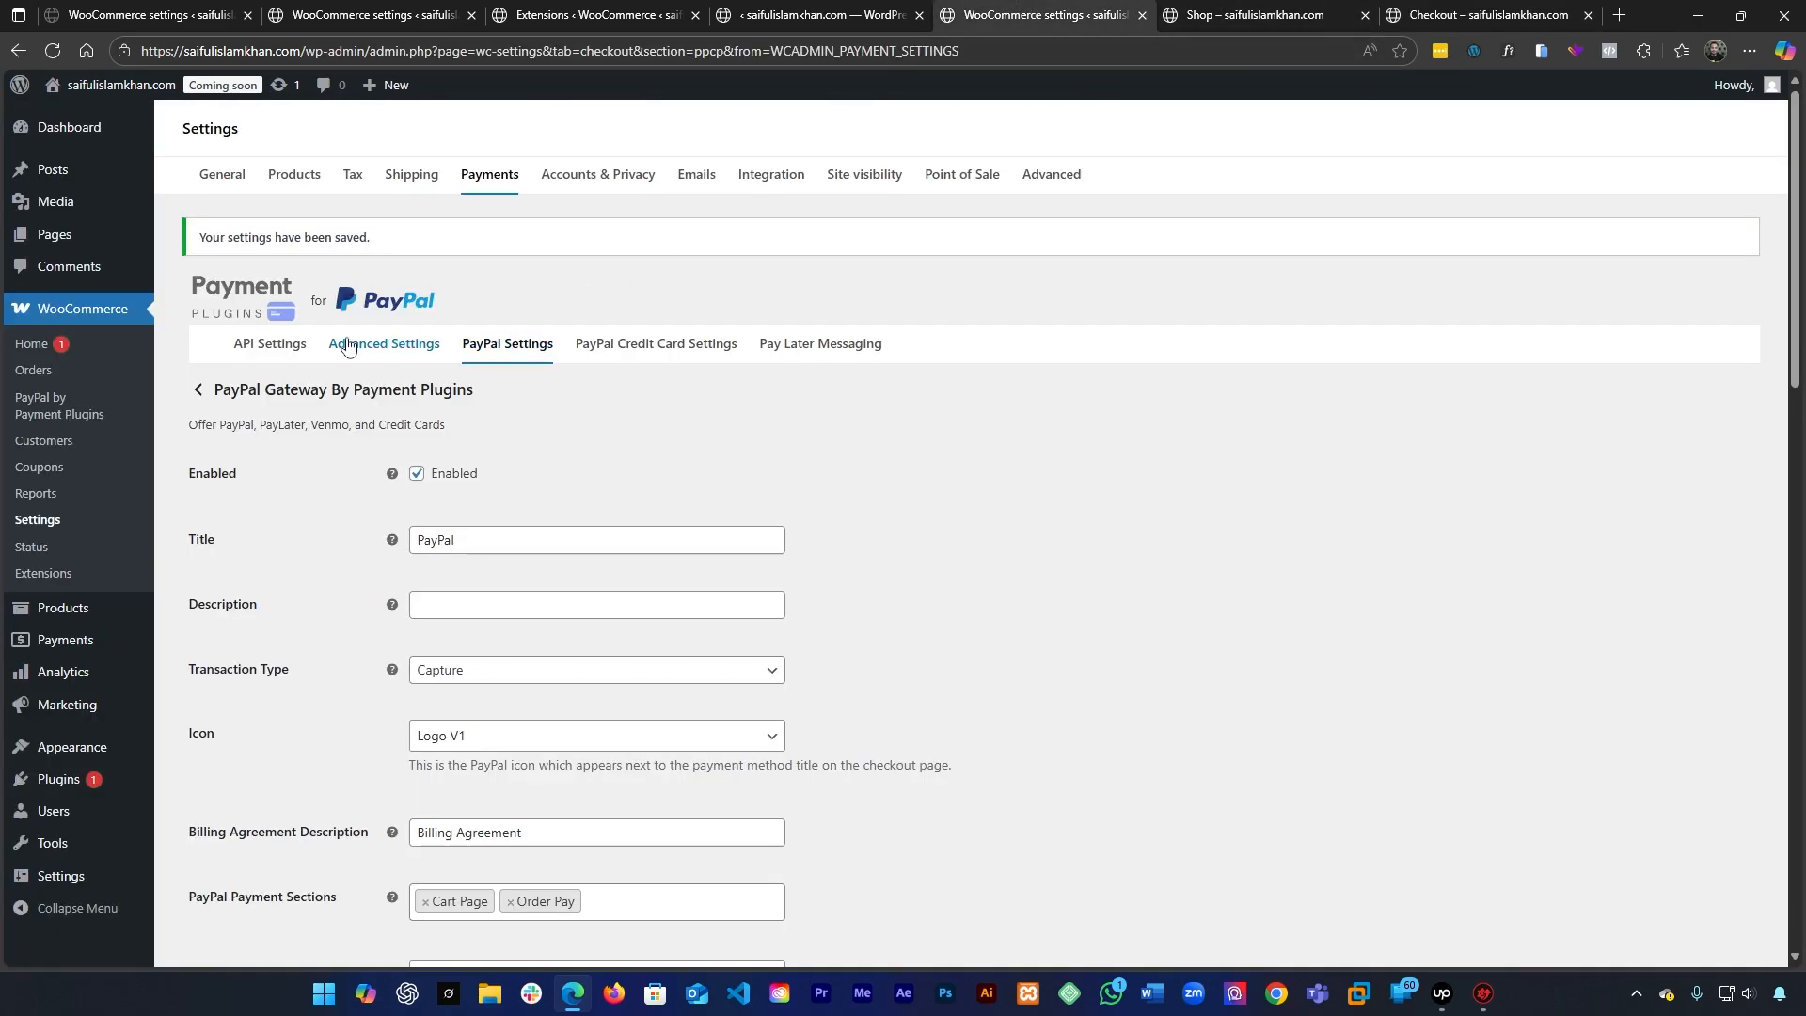
{"action": "left_click", "coordinate": [285, 350]}
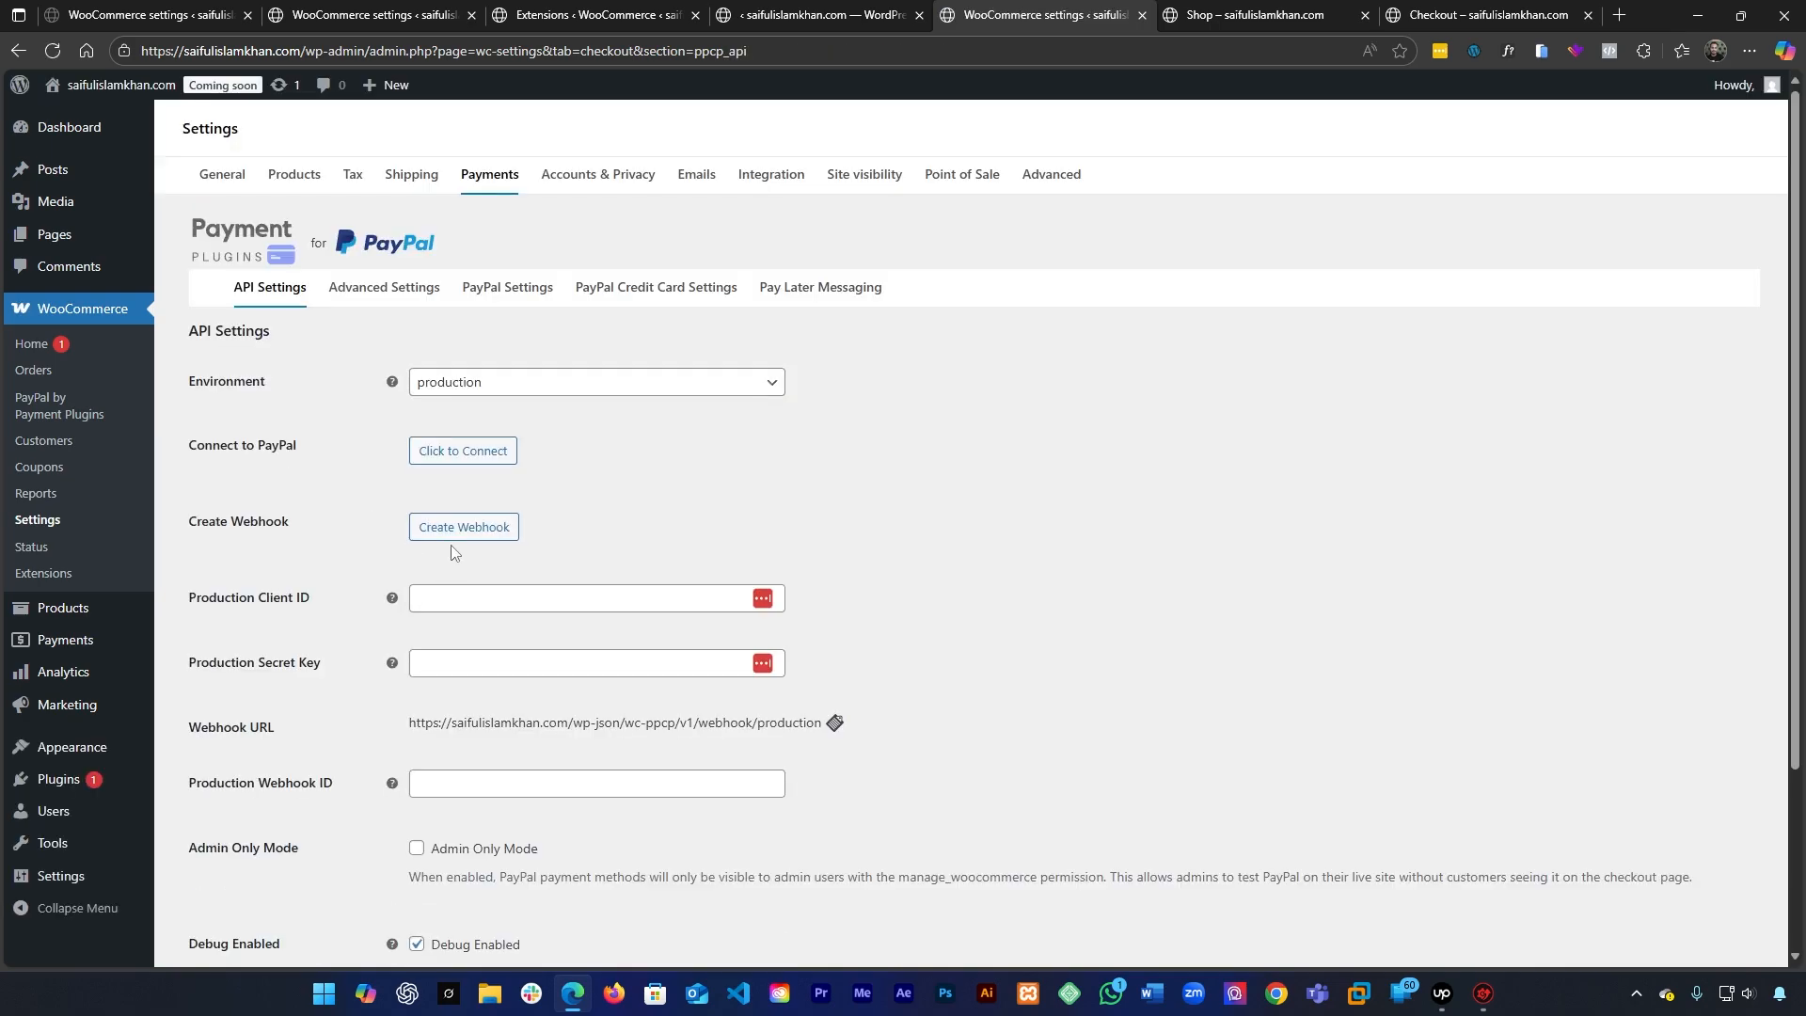
Start connecting the production environment to PayPal and close the PayPal sign-up window
{"action": "left_click_drag", "start_coordinate": [204, 458], "coordinate": [301, 448]}
{"action": "left_click", "coordinate": [276, 461]}
{"action": "left_click", "coordinate": [365, 536]}
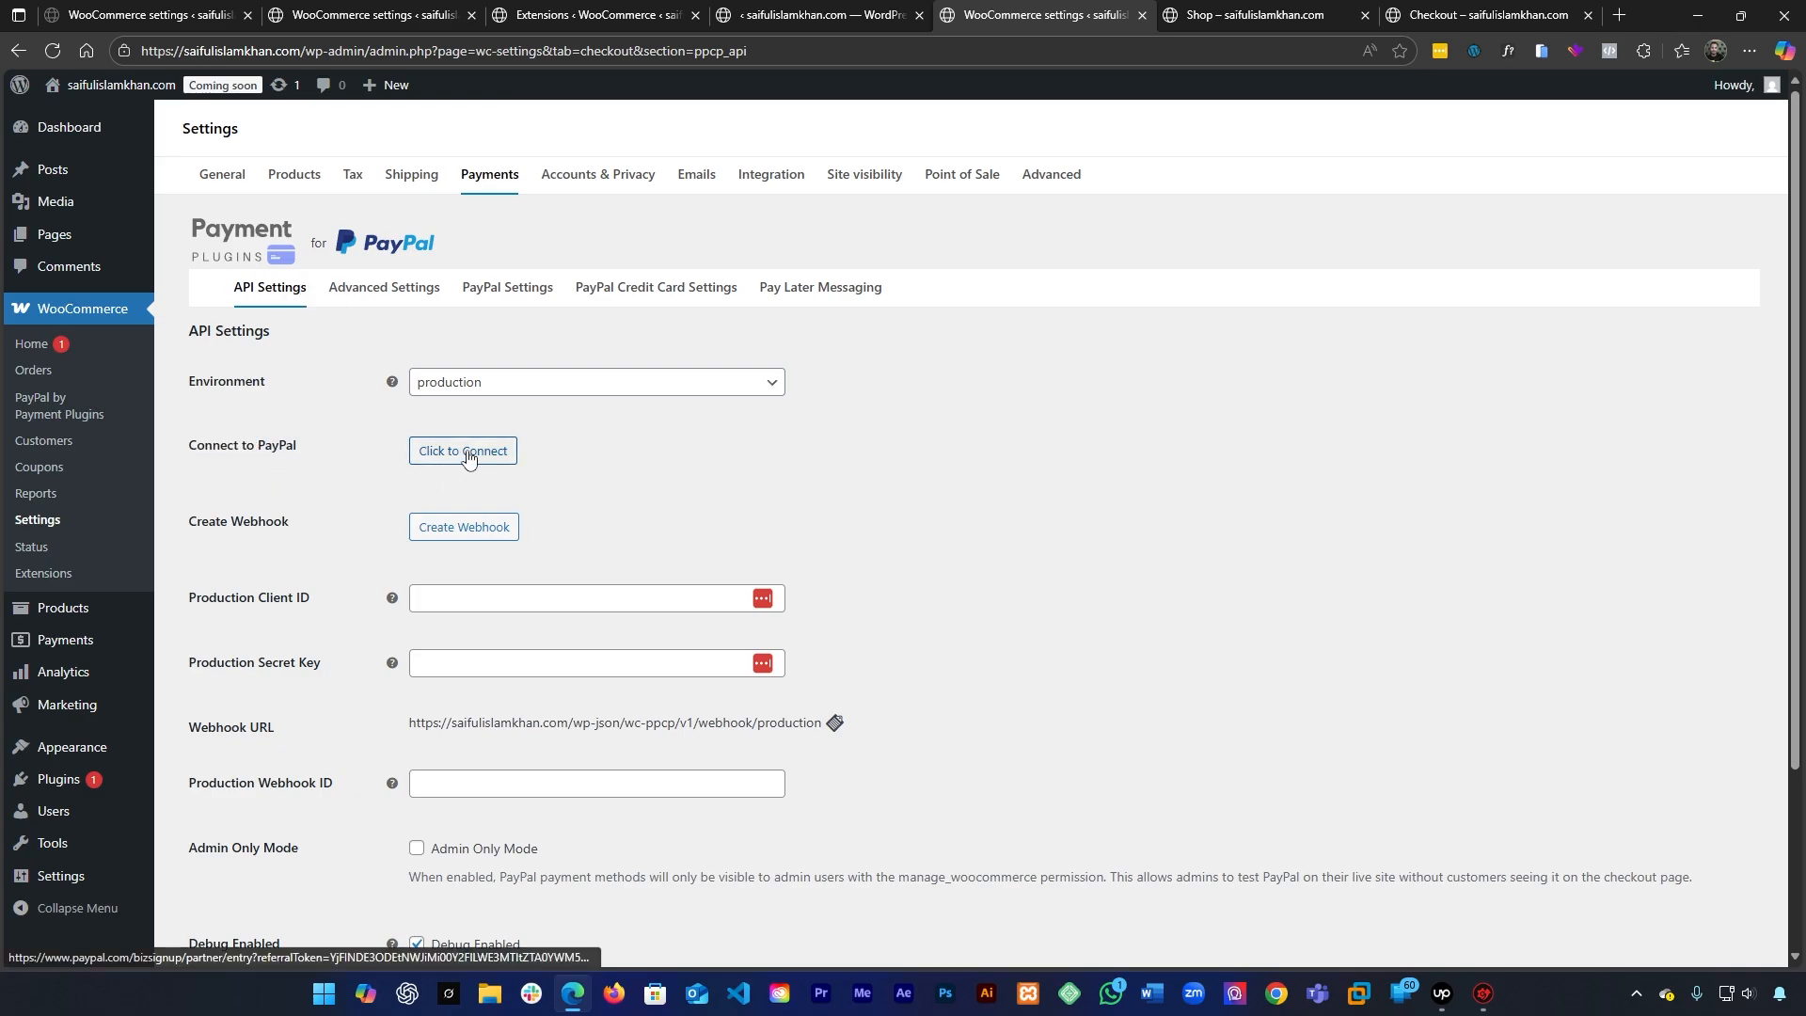
{"action": "left_click", "coordinate": [465, 453]}
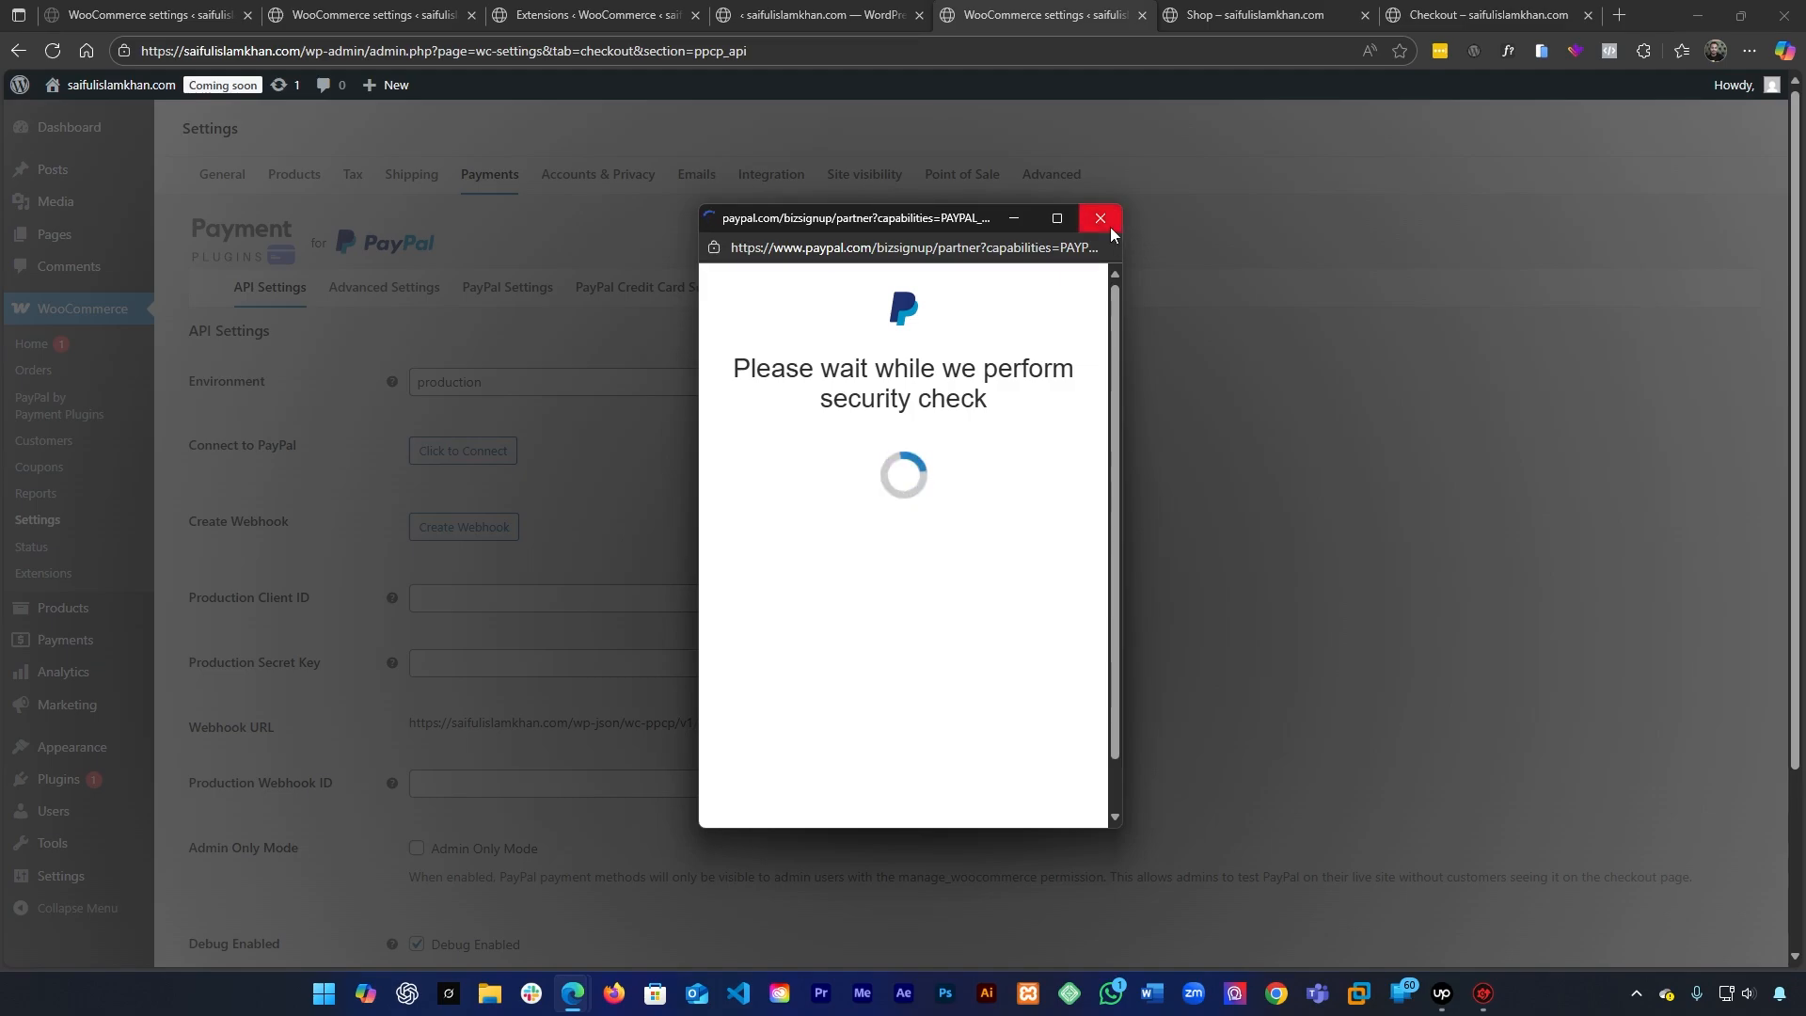
{"action": "left_click", "coordinate": [1110, 227]}
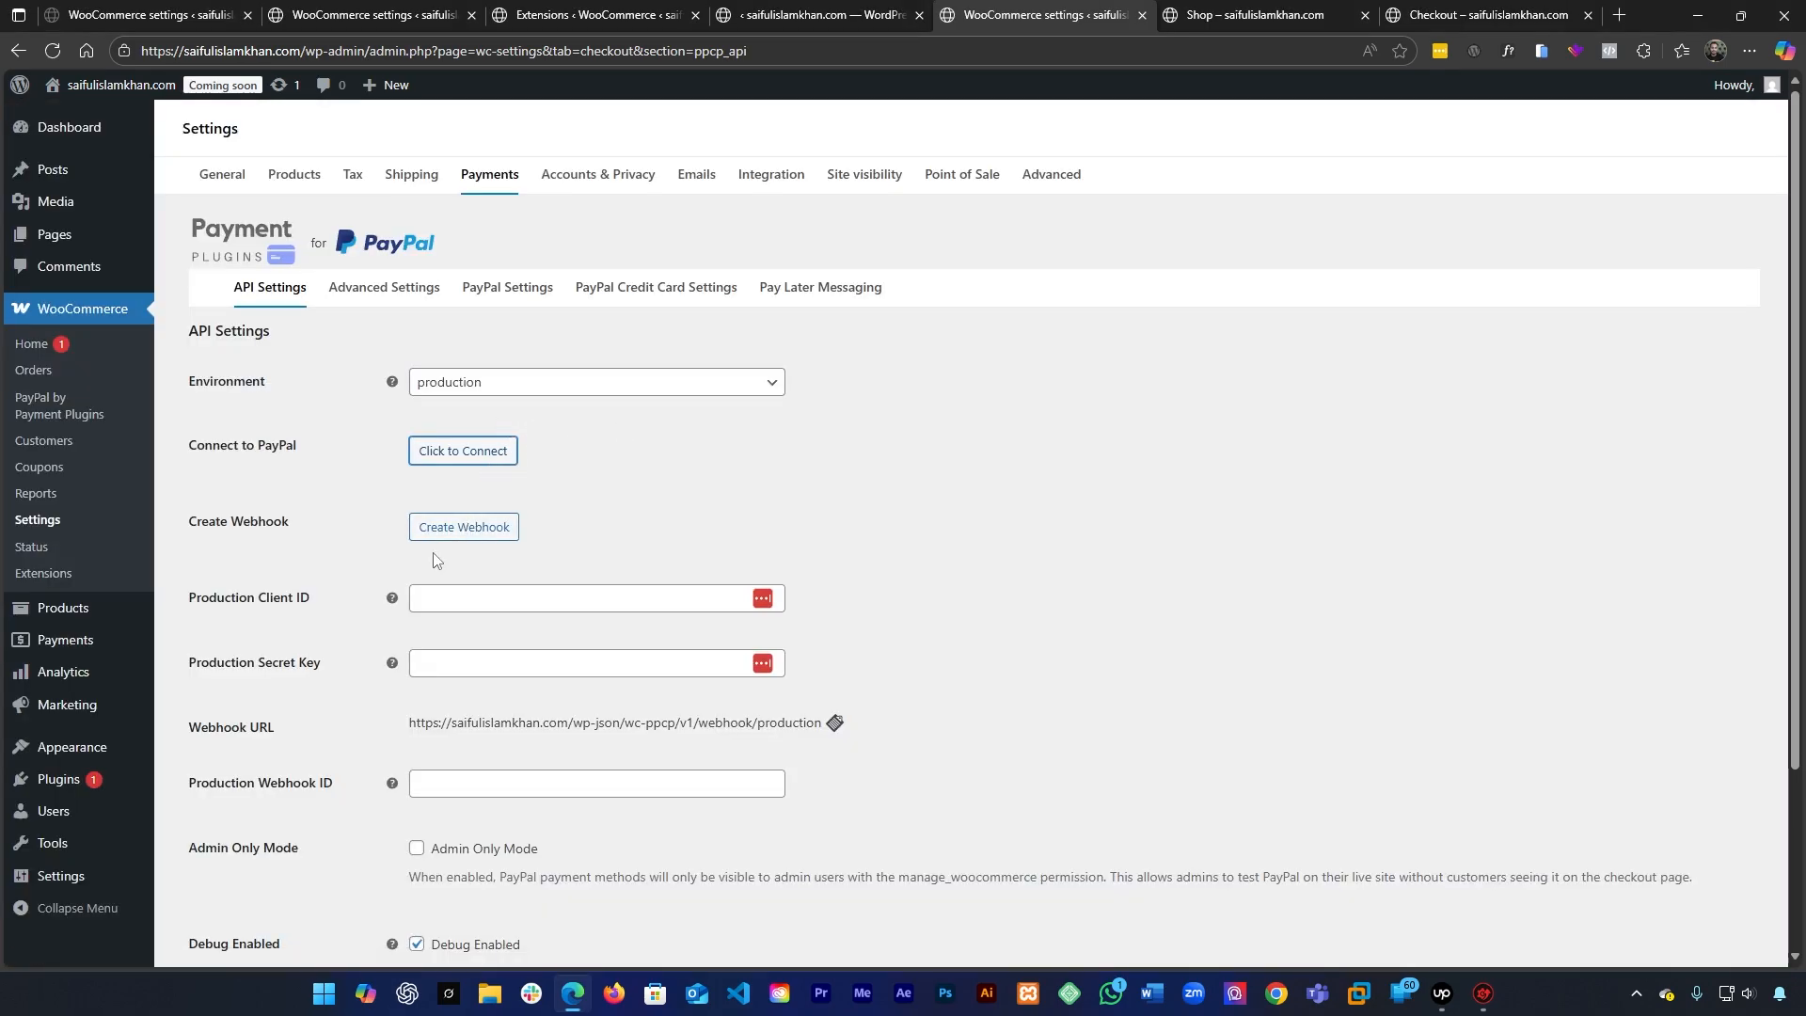
Examine the API settings, focusing on the Production Client ID and Production Secret Key fields
{"action": "scroll", "coordinate": [324, 558], "scroll_direction": "down", "scroll_amount": 3}
{"action": "triple_click", "coordinate": [205, 376]}
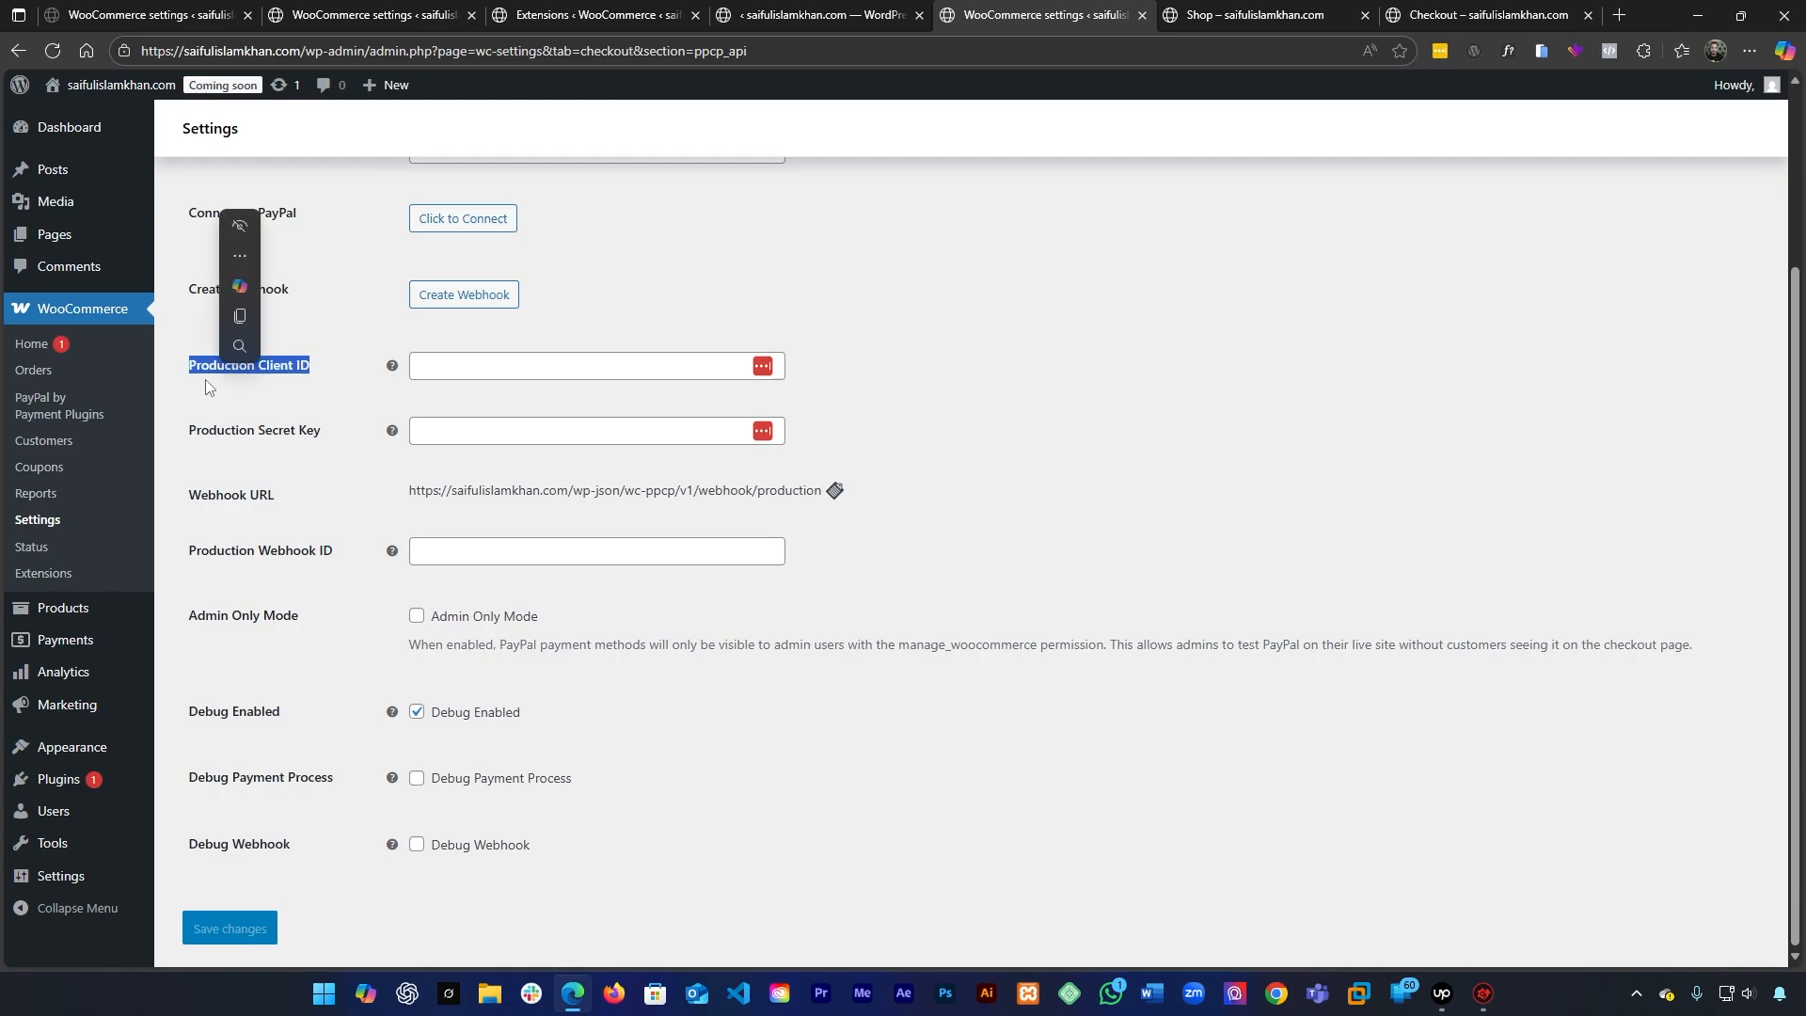
{"action": "double_click", "coordinate": [262, 432]}
{"action": "triple_click", "coordinate": [262, 438]}
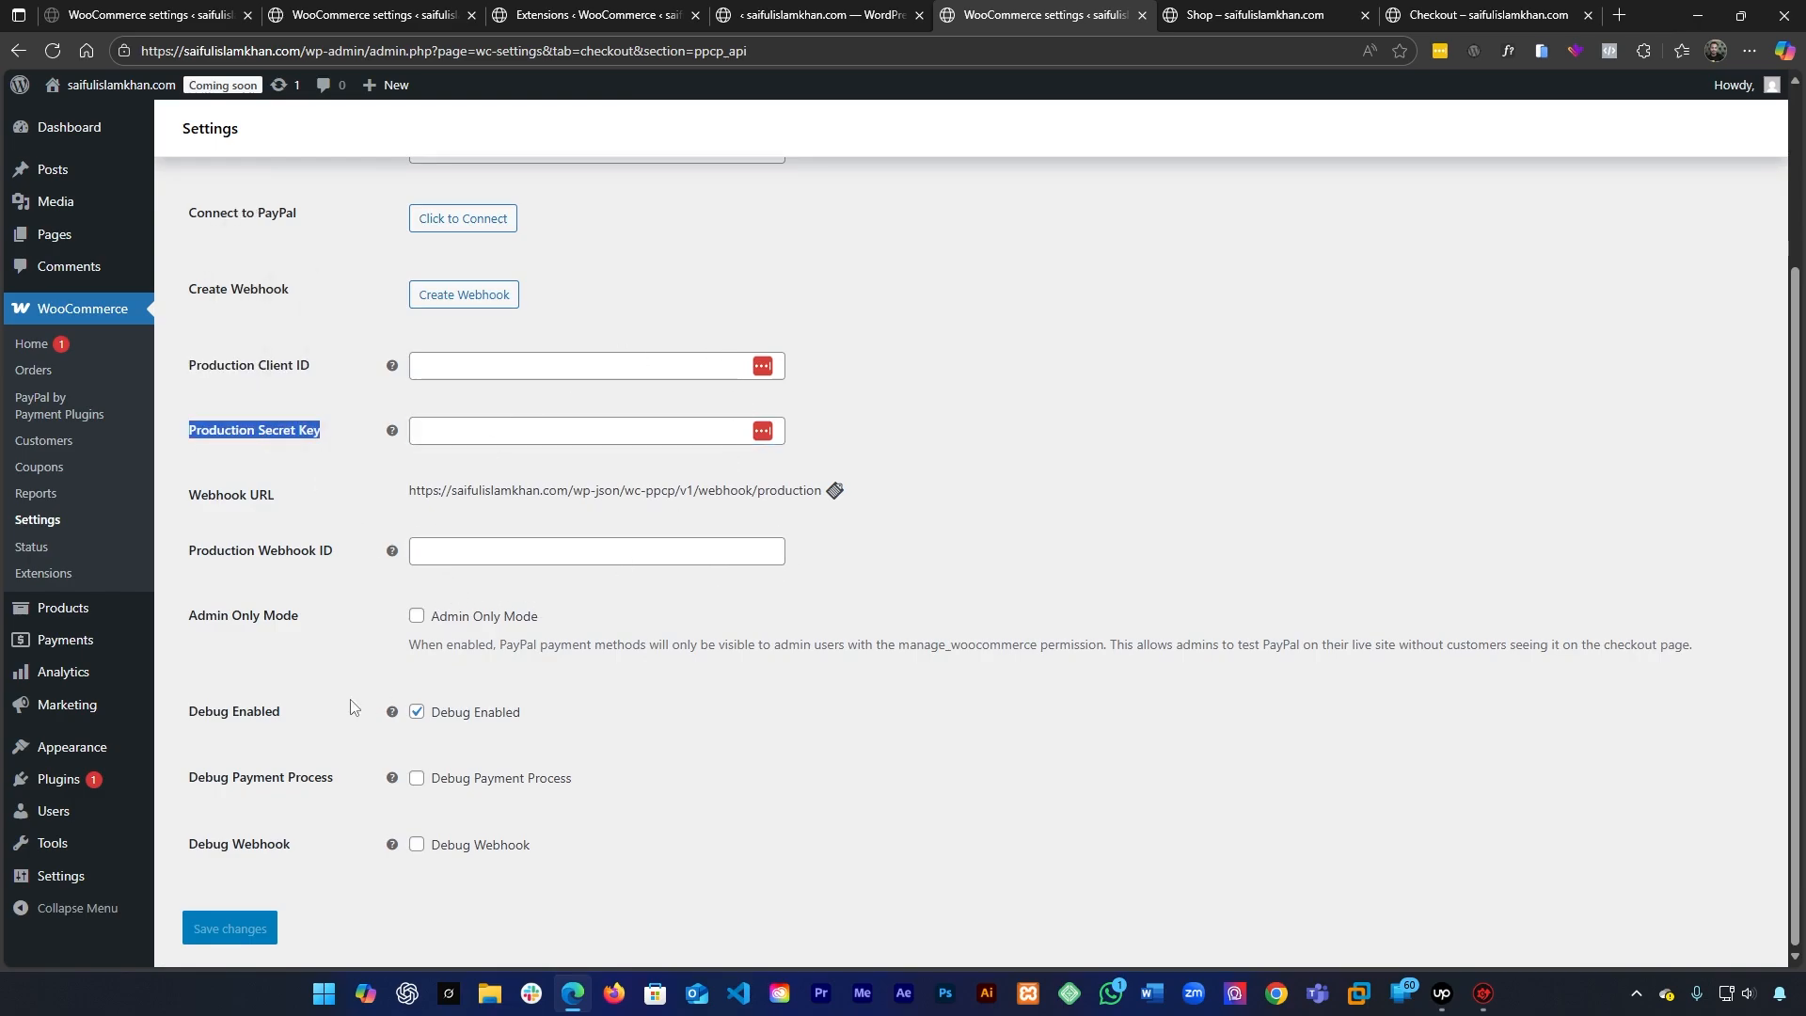
{"action": "scroll", "coordinate": [475, 708], "scroll_direction": "up", "scroll_amount": 2}
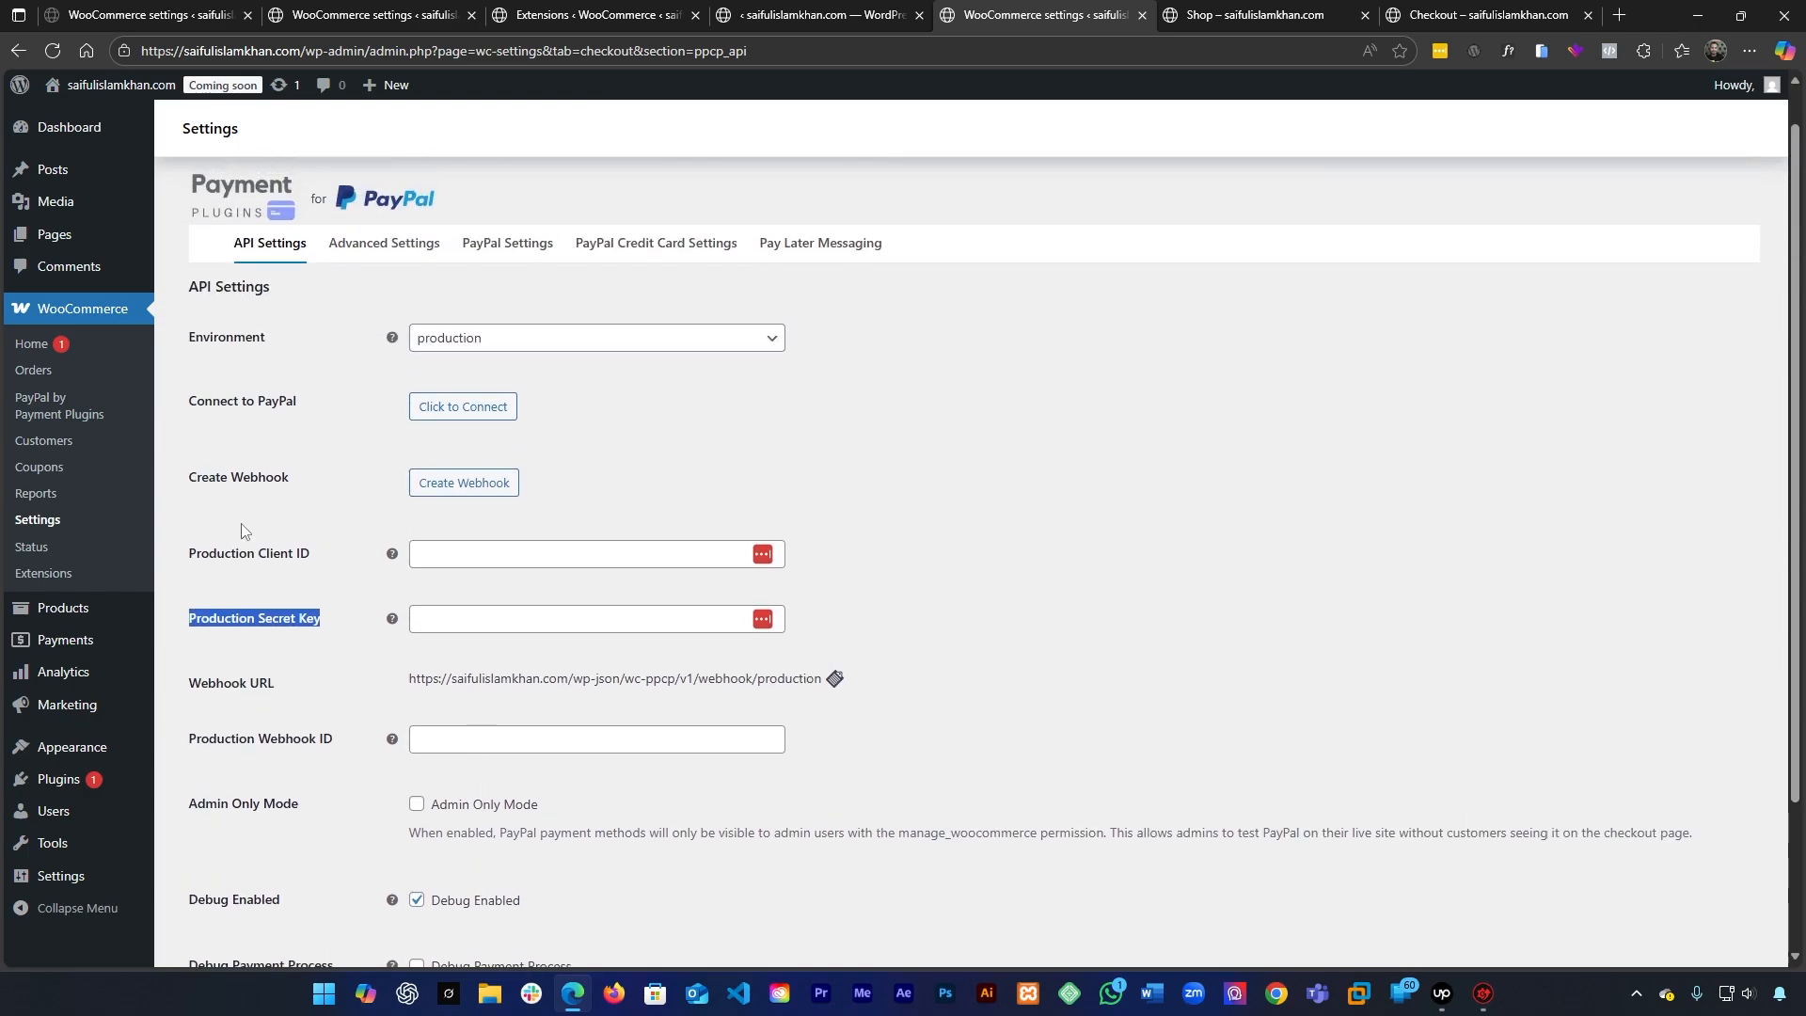
{"action": "triple_click", "coordinate": [248, 553]}
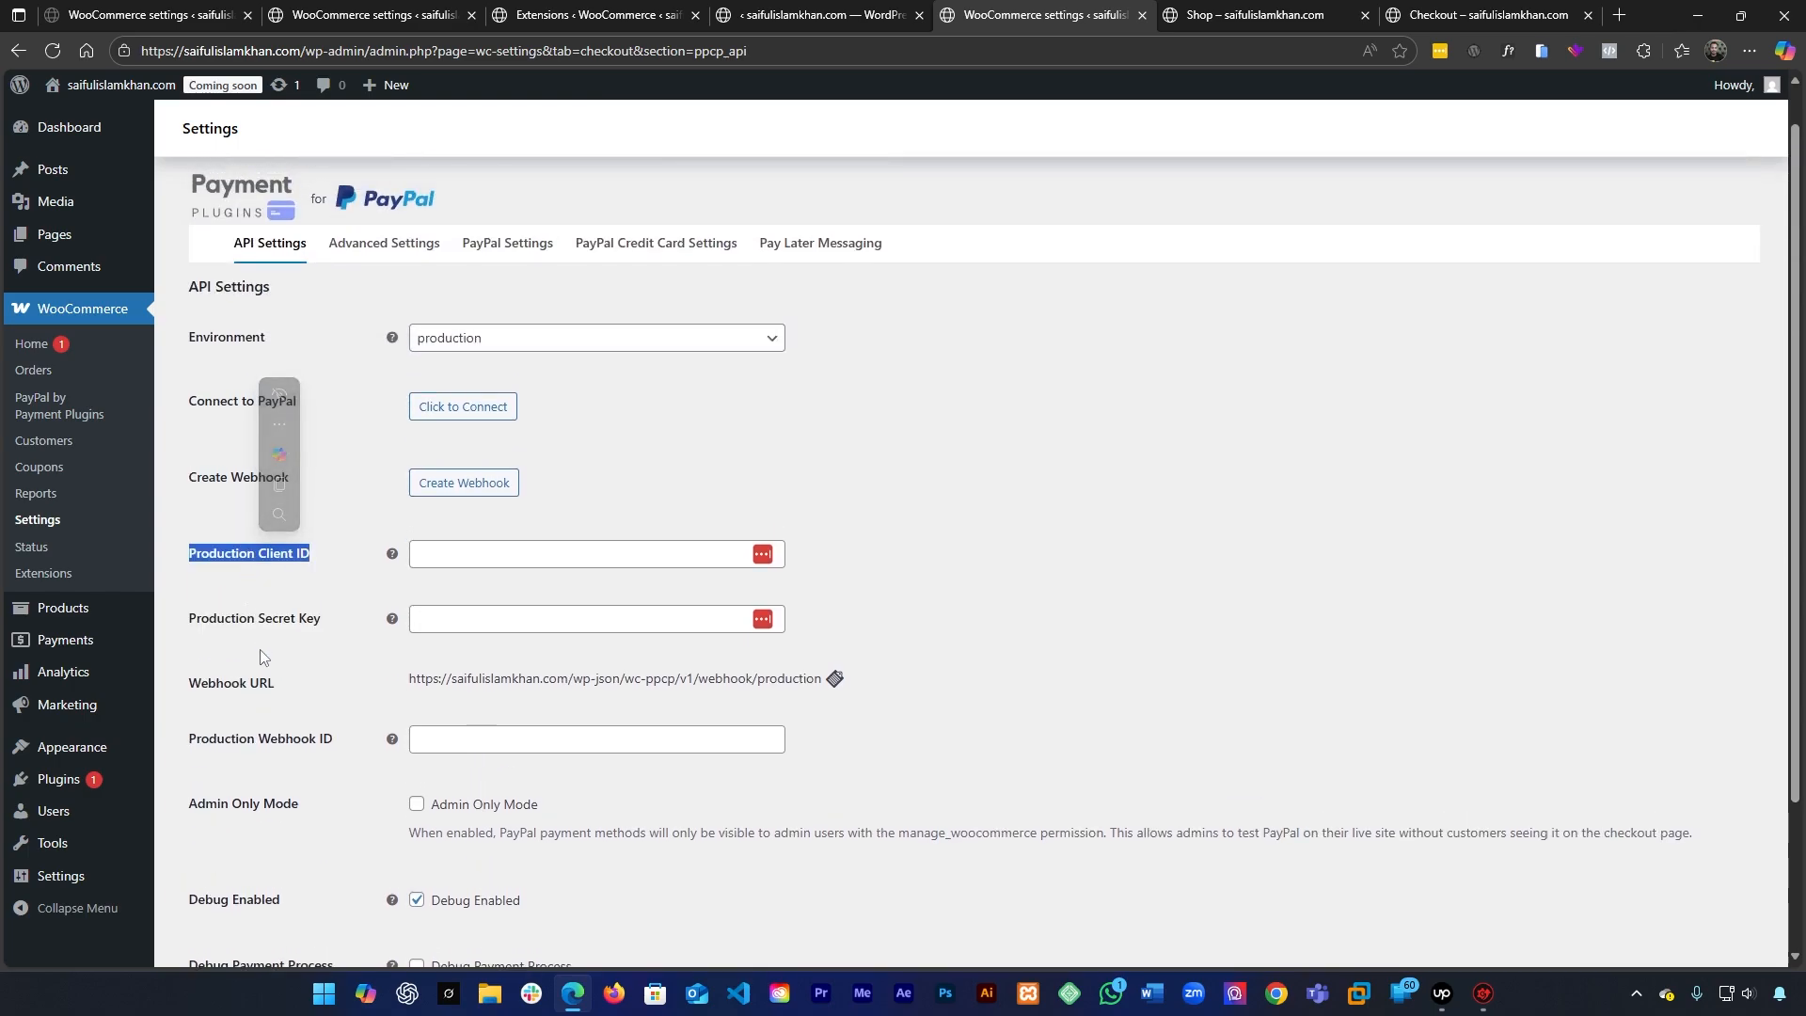
{"action": "triple_click", "coordinate": [258, 621]}
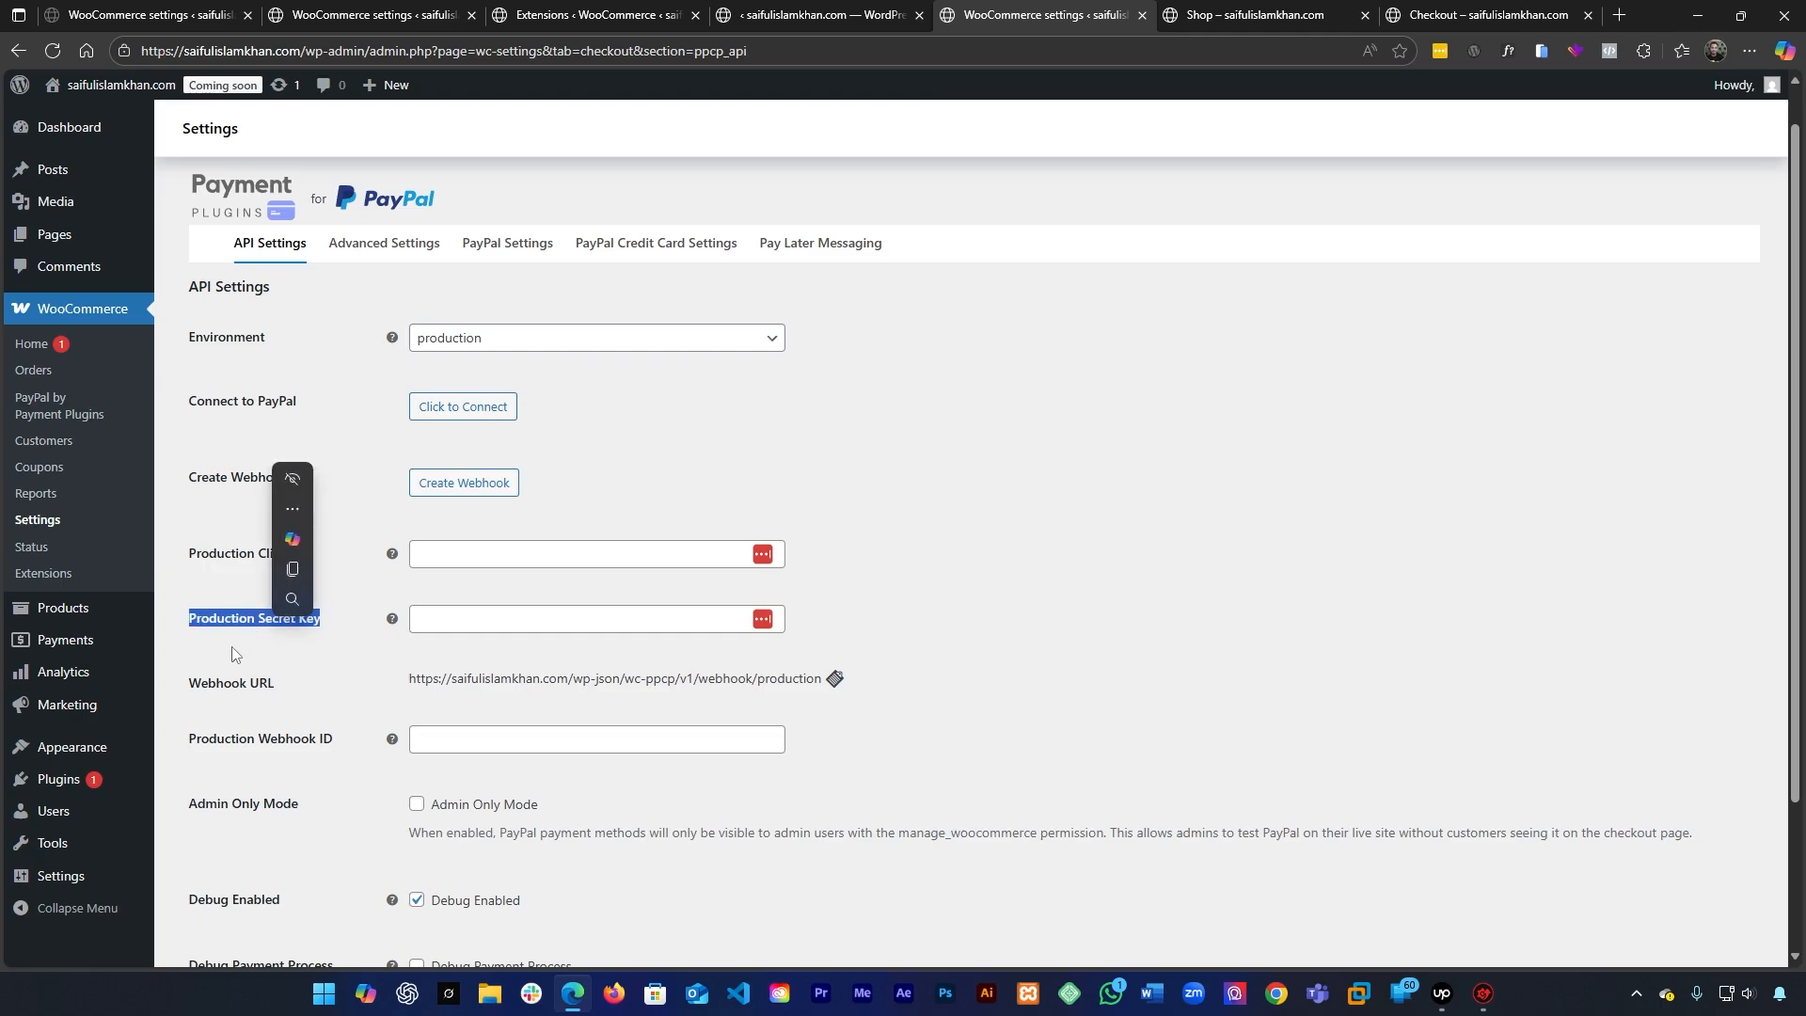
{"action": "double_click", "coordinate": [232, 647]}
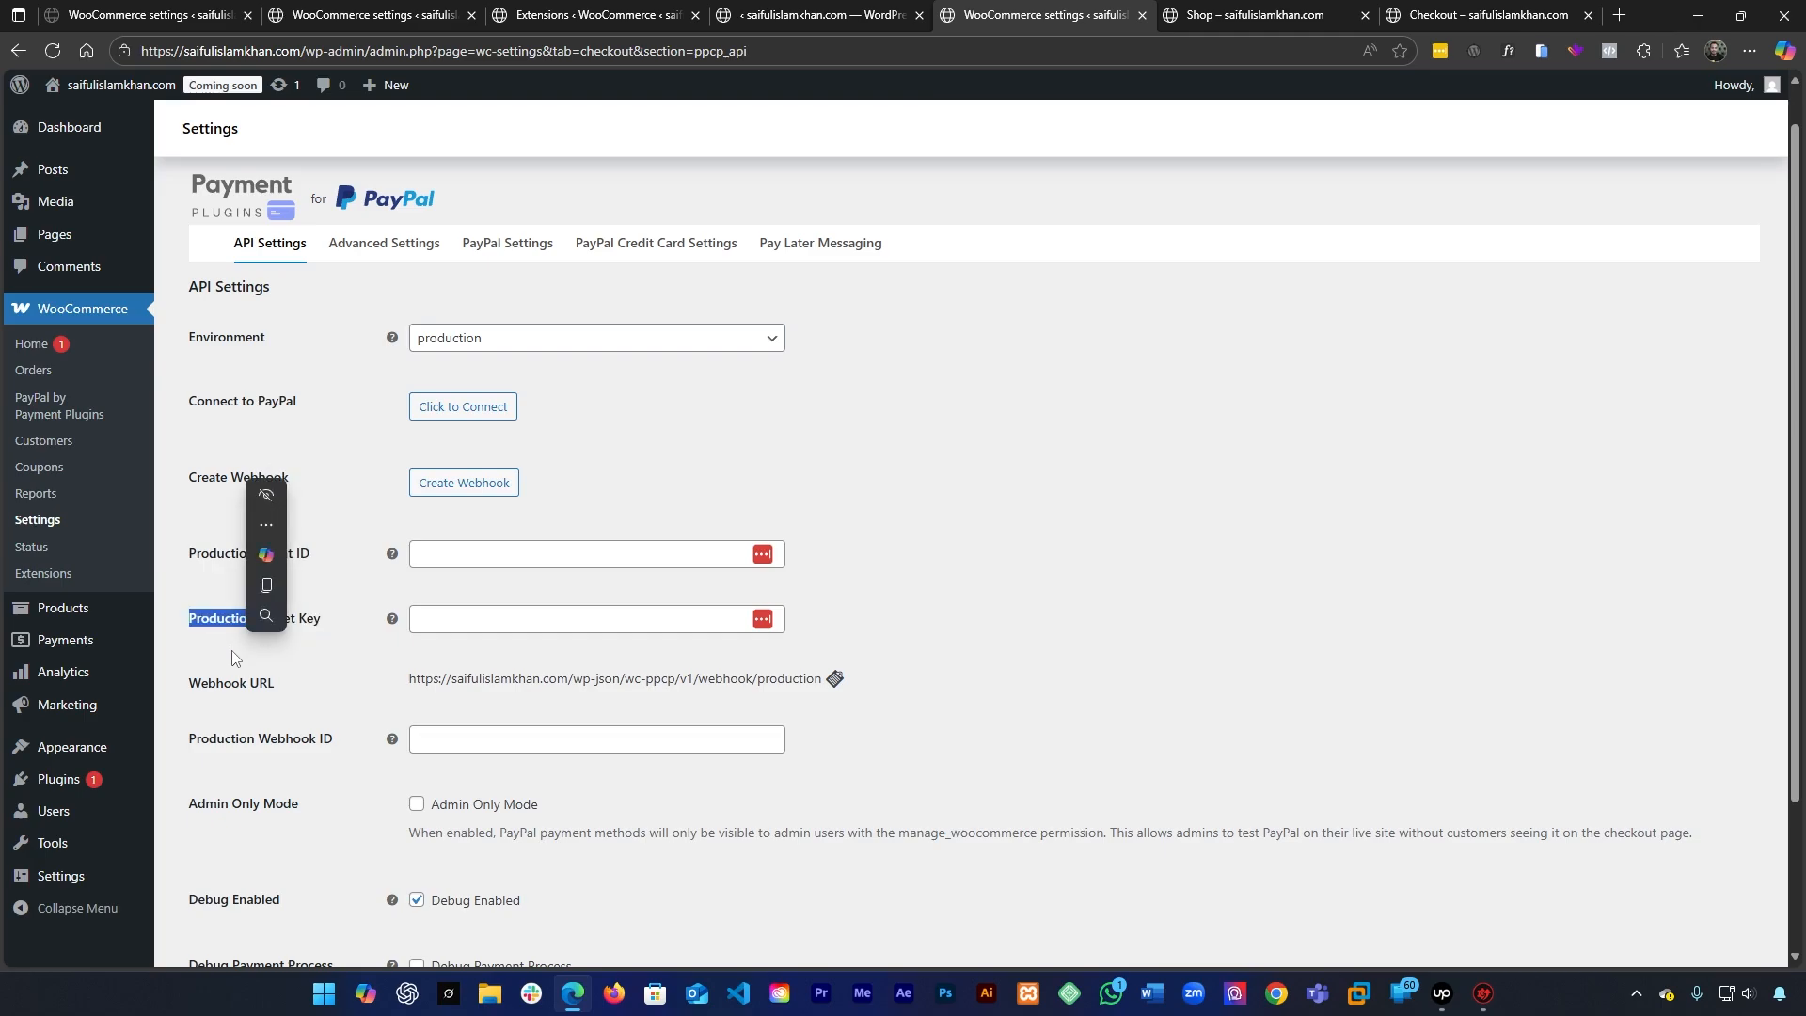
{"action": "triple_click", "coordinate": [232, 653]}
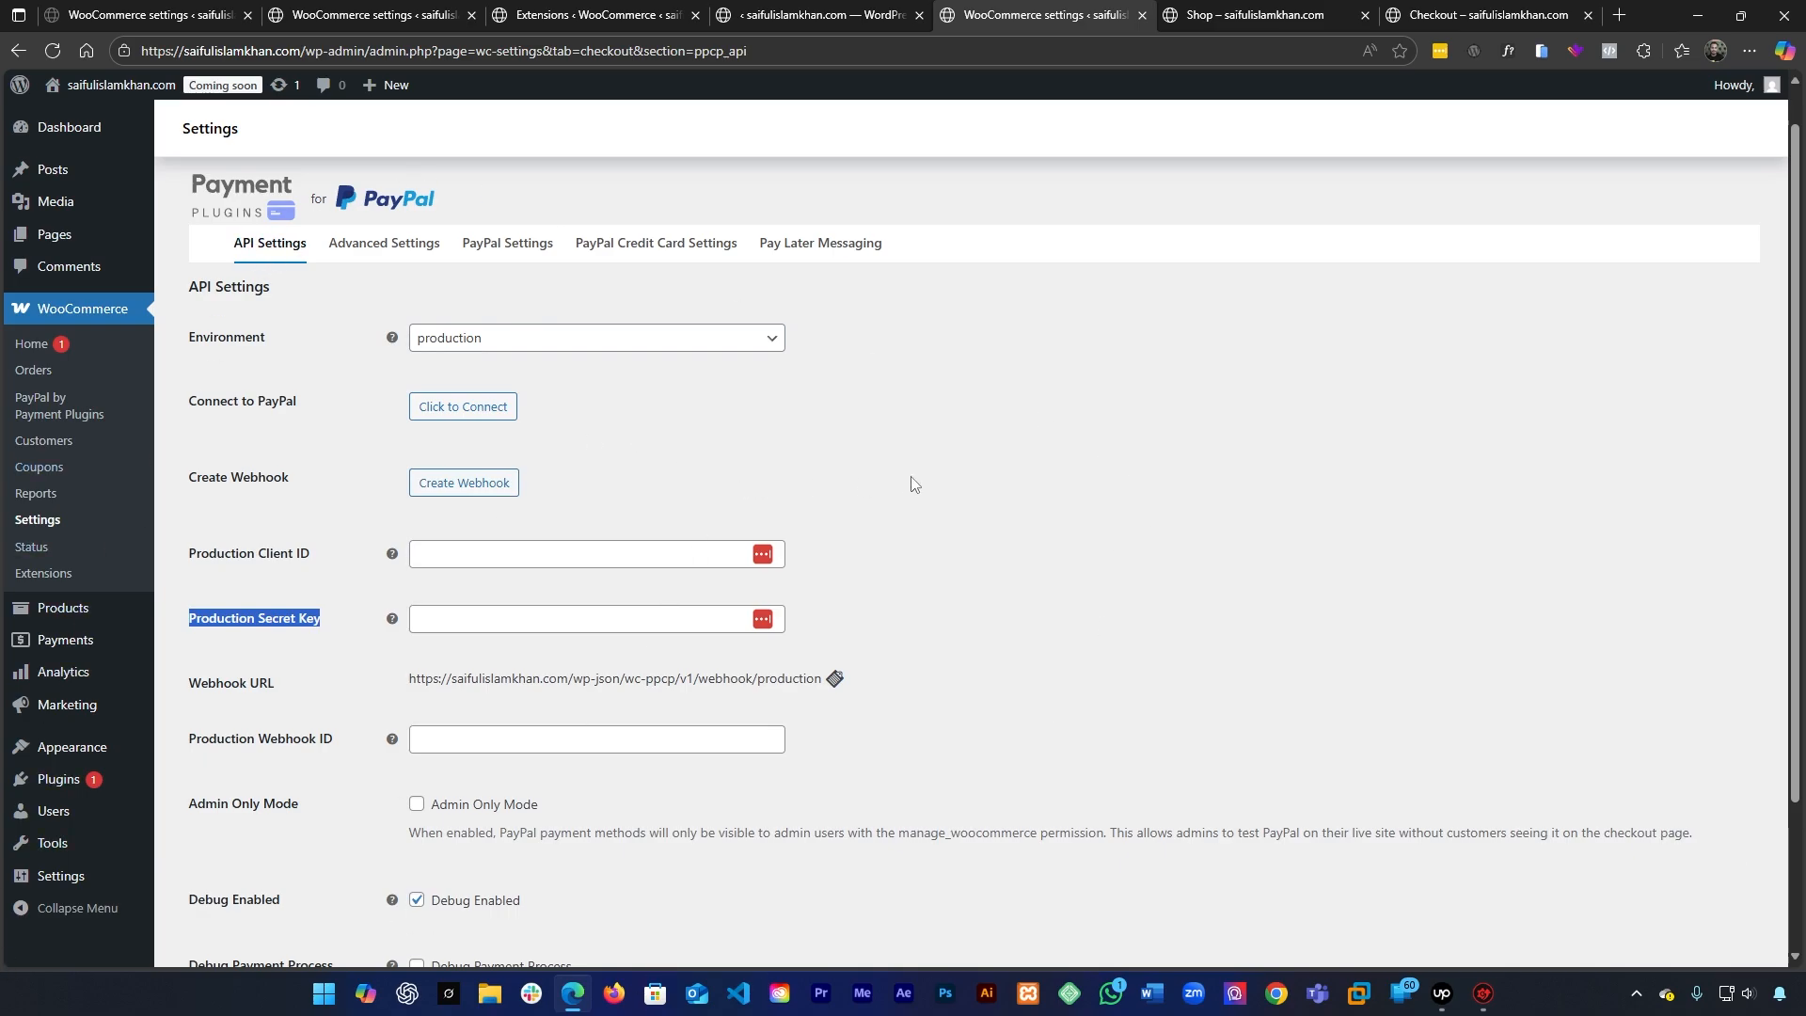
Switch the PayPal API environment to sandbox and return it to production
{"action": "left_click", "coordinate": [647, 344]}
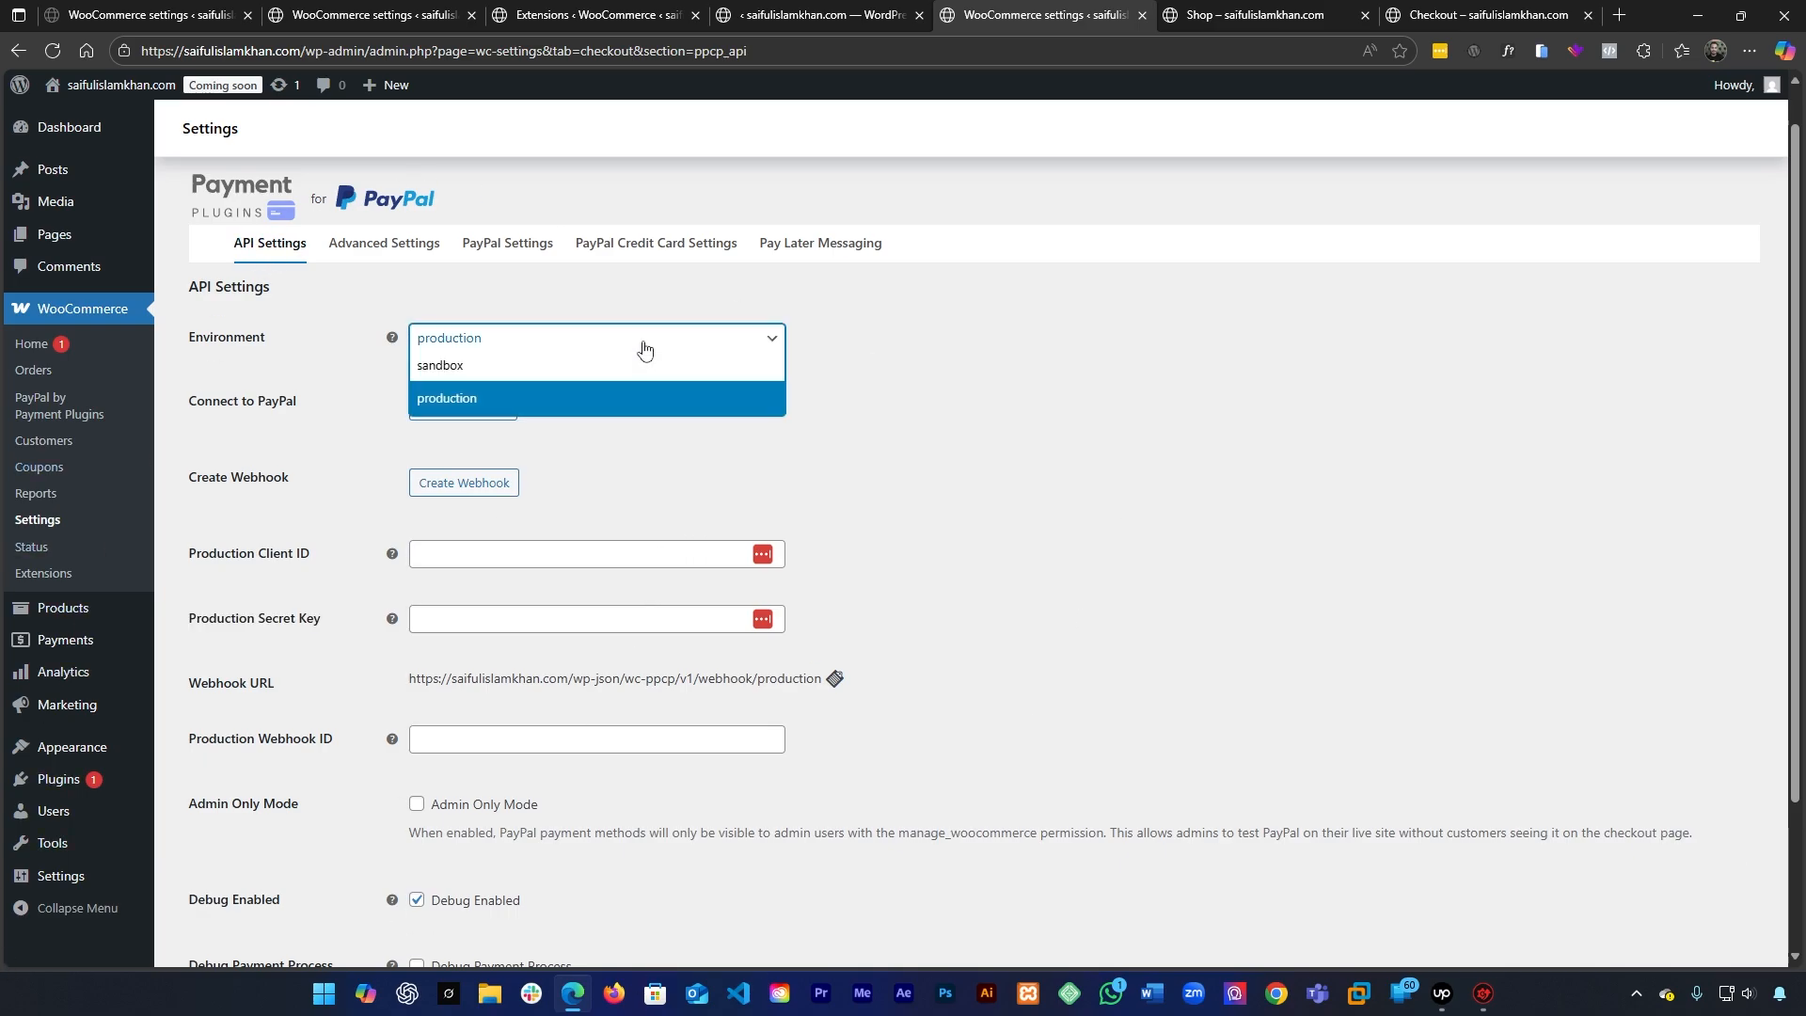
{"action": "left_click", "coordinate": [604, 378]}
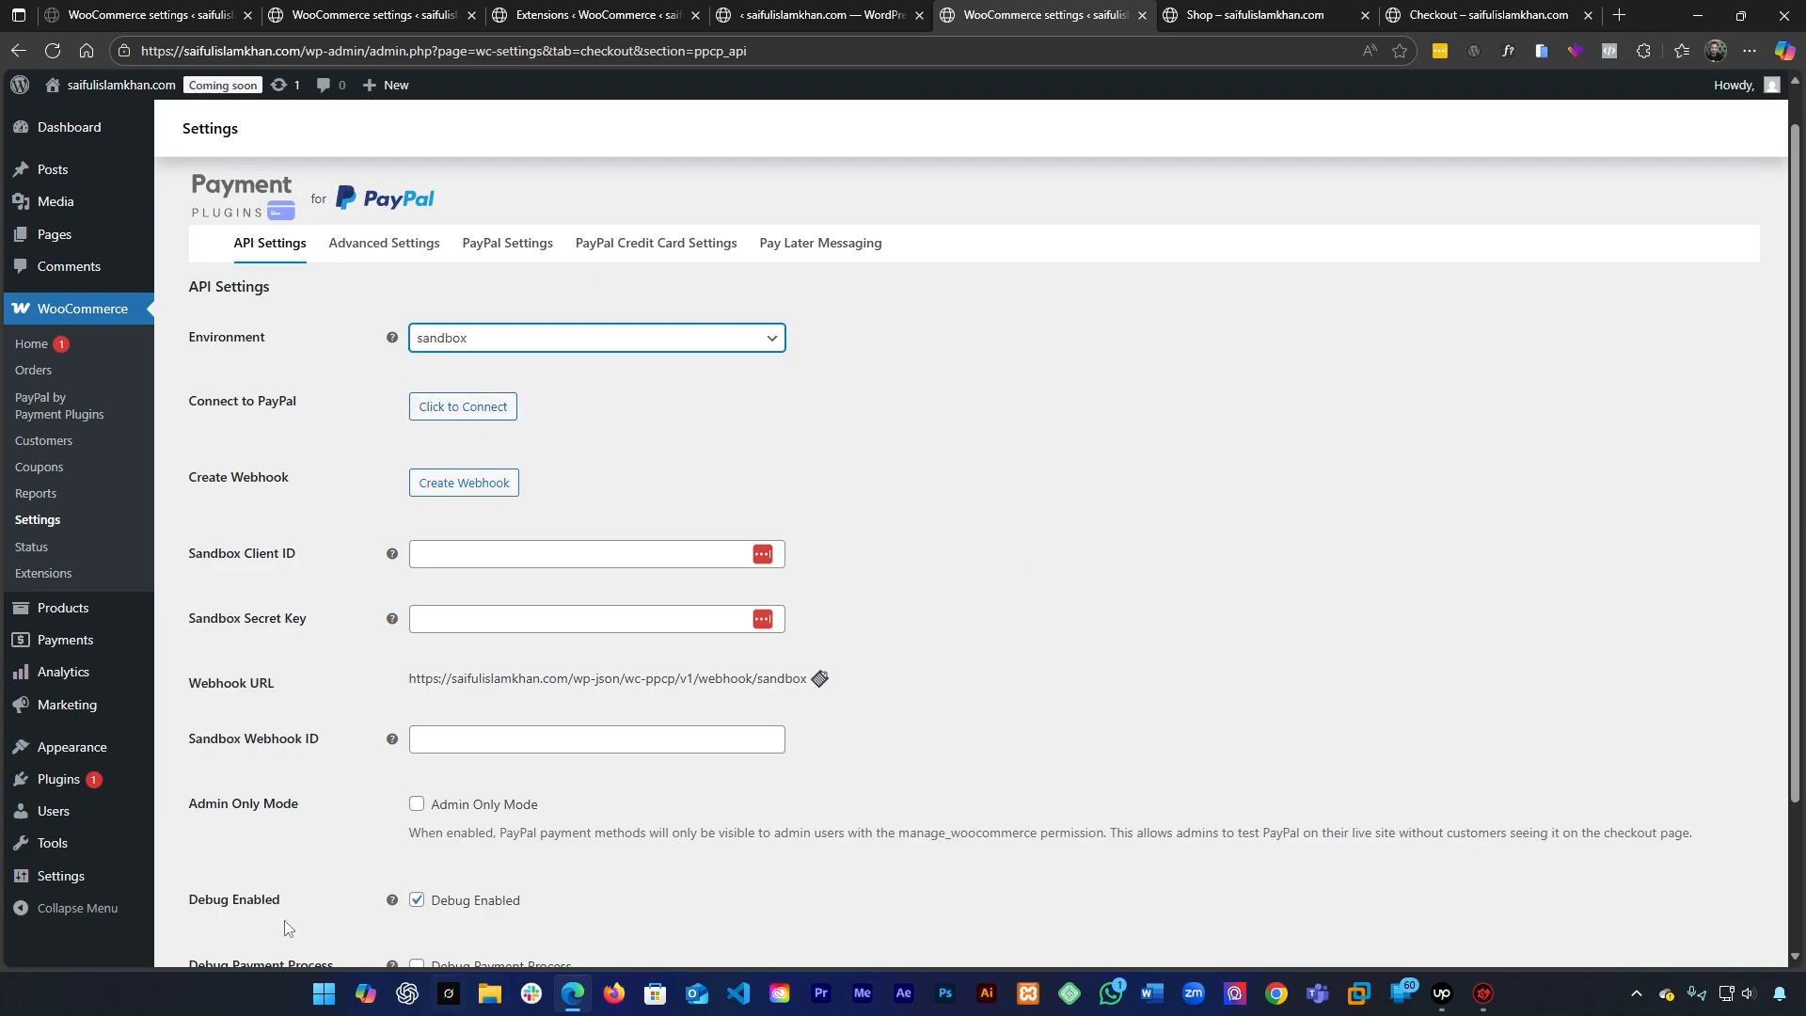
{"action": "left_click", "coordinate": [1249, 14]}
{"action": "left_click", "coordinate": [1044, 14]}
{"action": "left_click", "coordinate": [570, 337]}
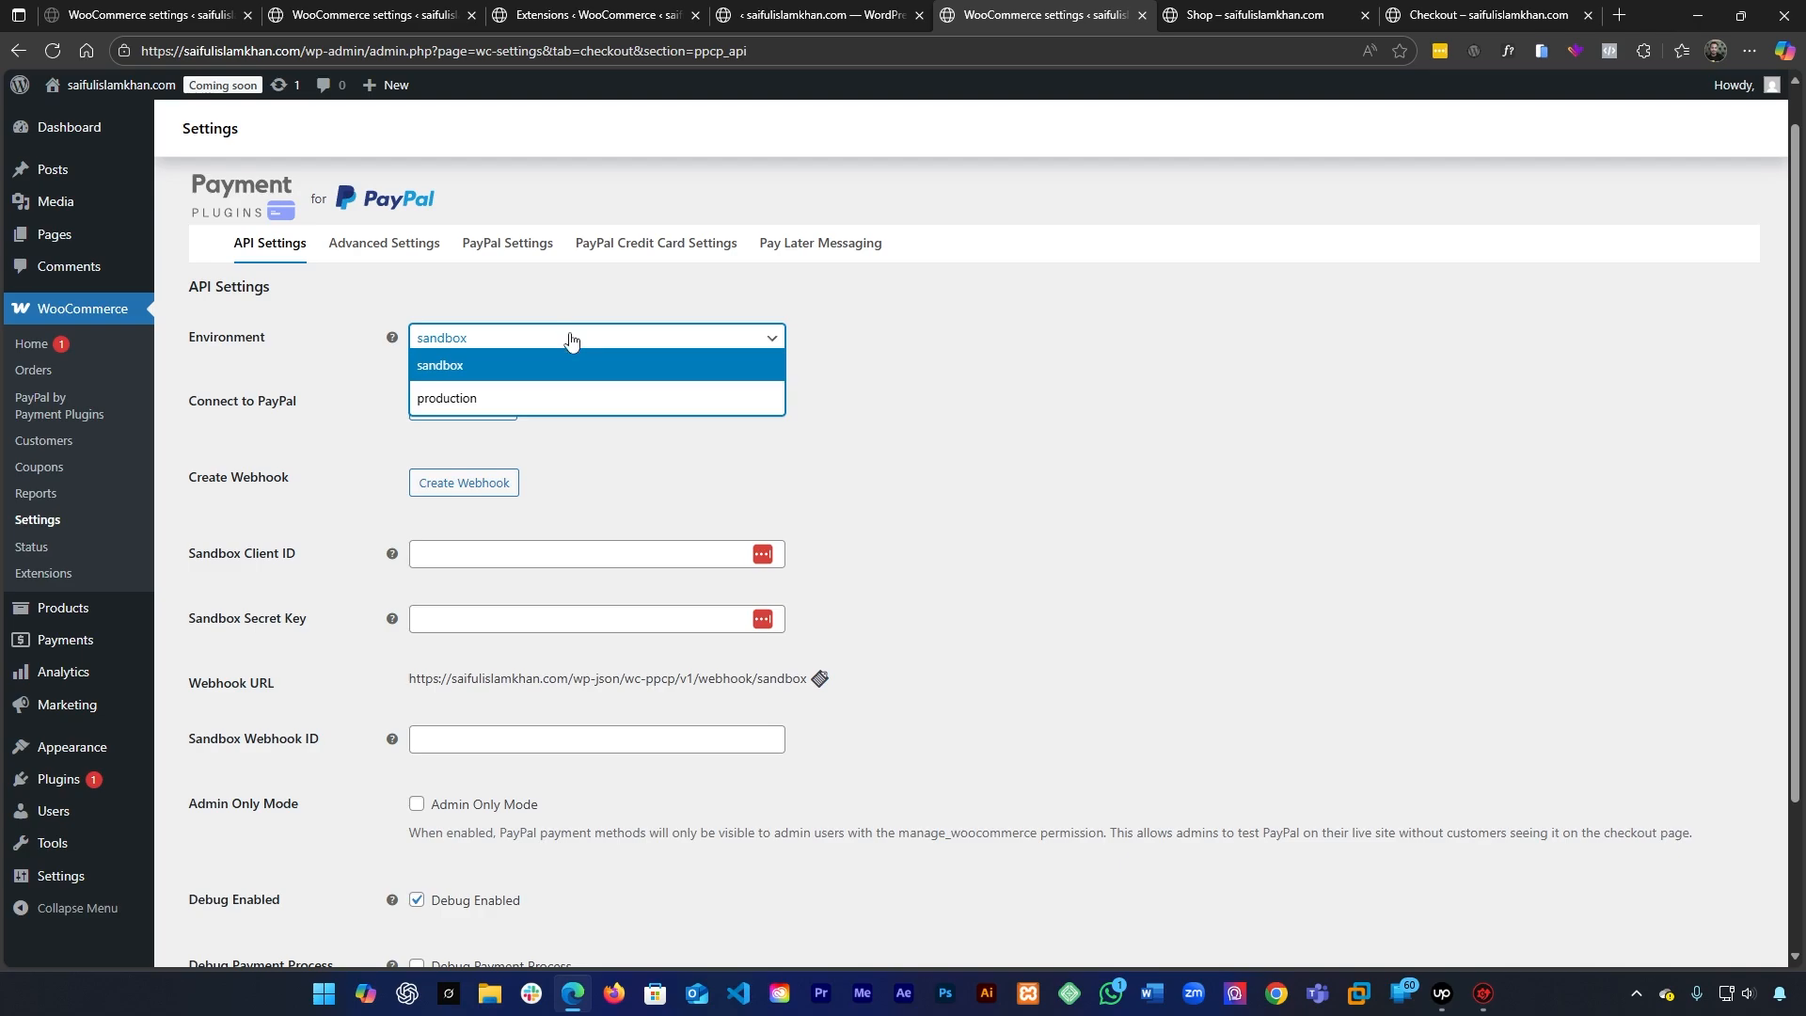
{"action": "left_click", "coordinate": [451, 402]}
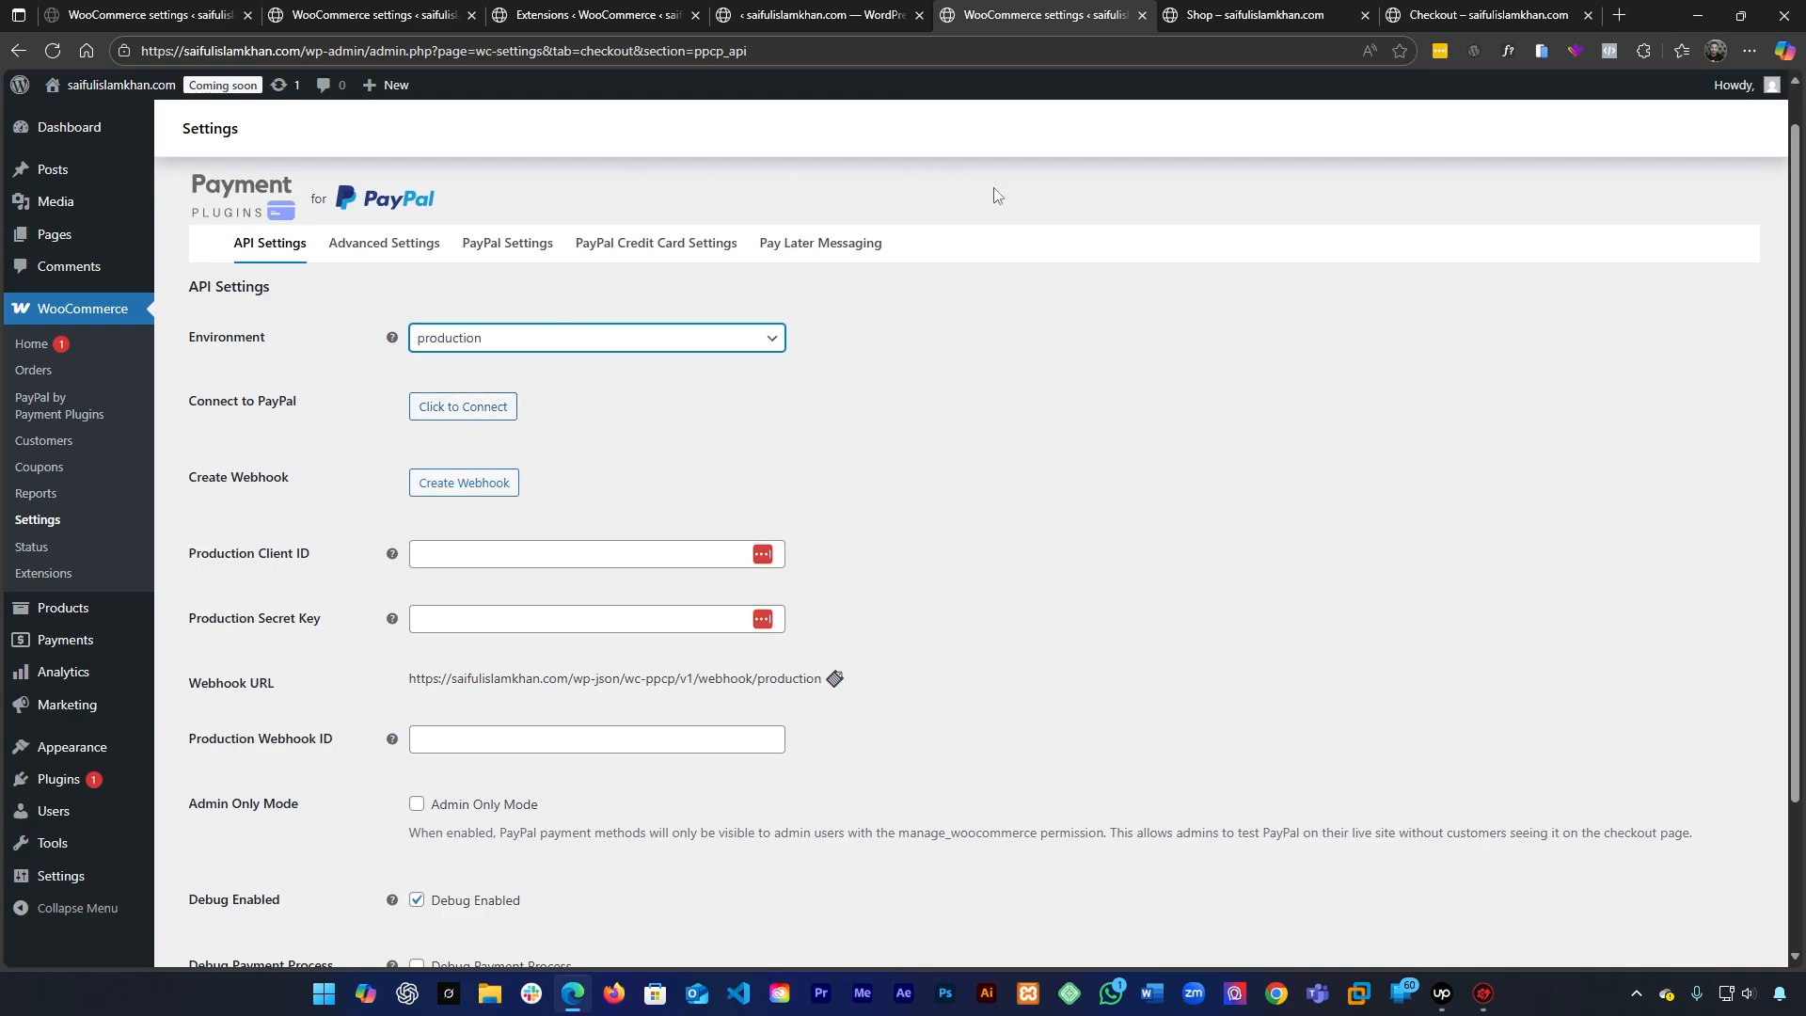
Set the PayPal API environment to sandbox, check the Sandbox Secret Key field, and keep sandbox as the chosen environment
{"action": "left_click", "coordinate": [627, 355]}
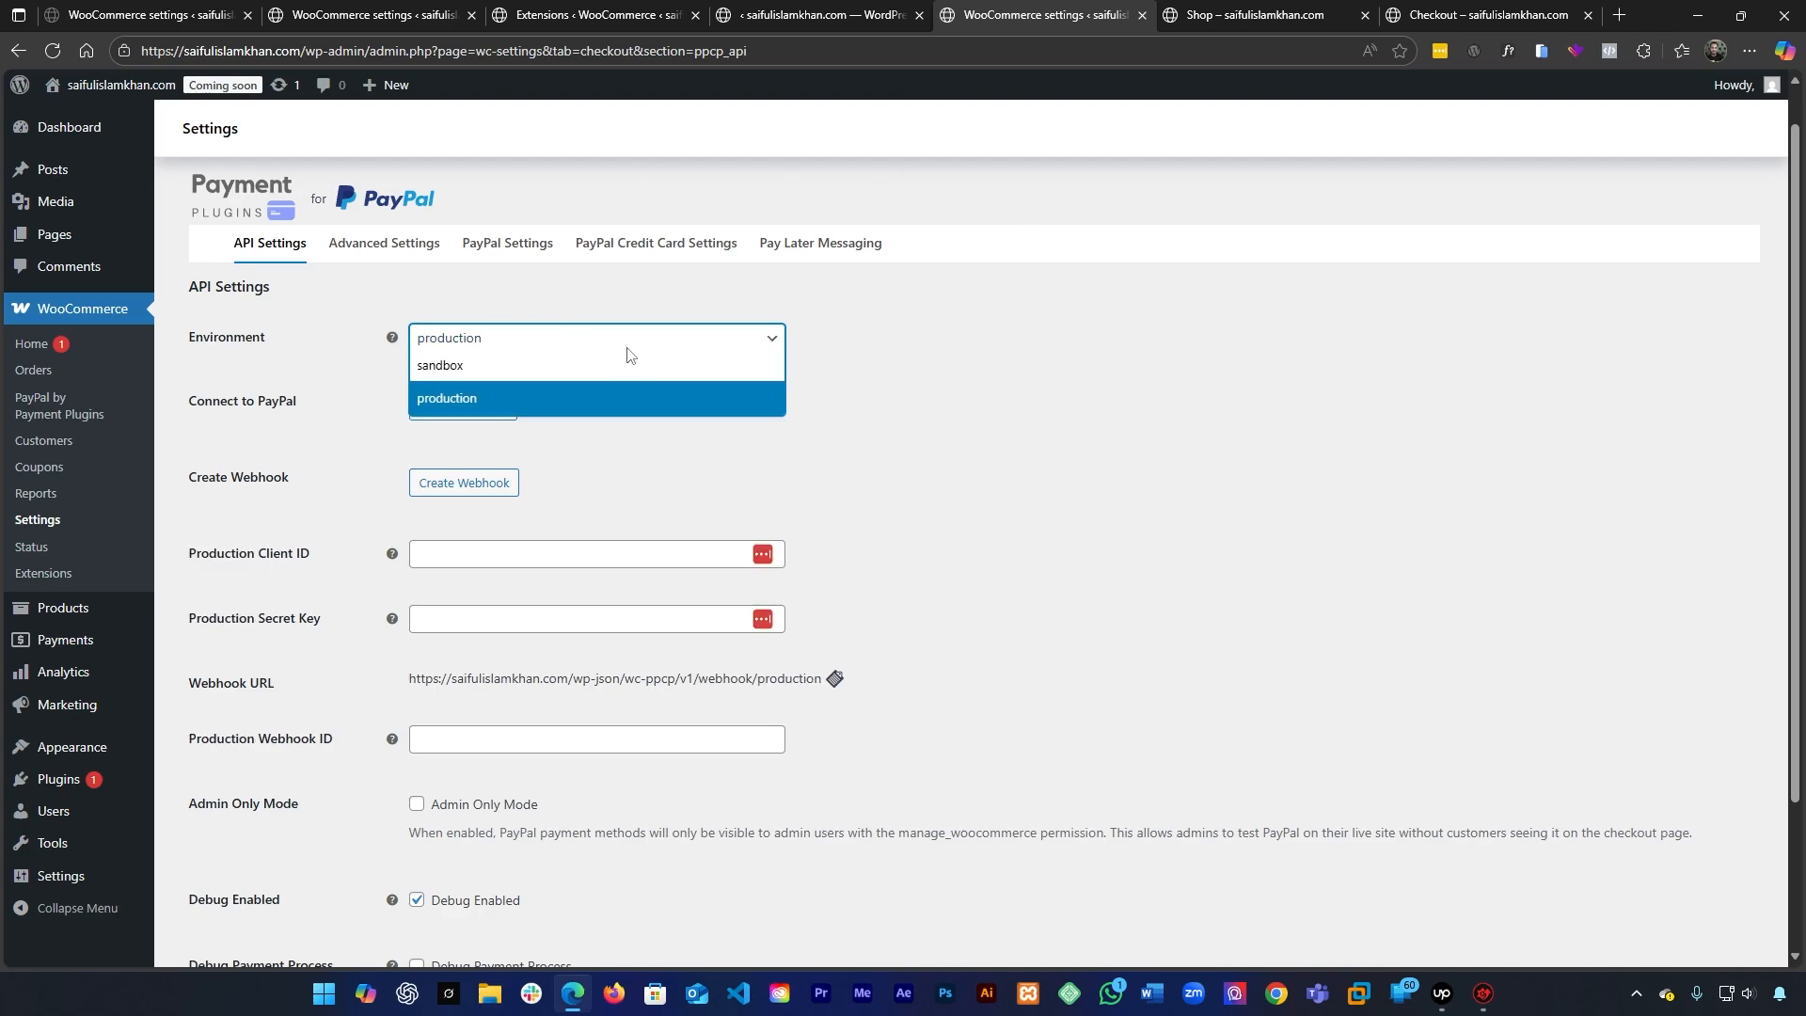
{"action": "left_click", "coordinate": [602, 376]}
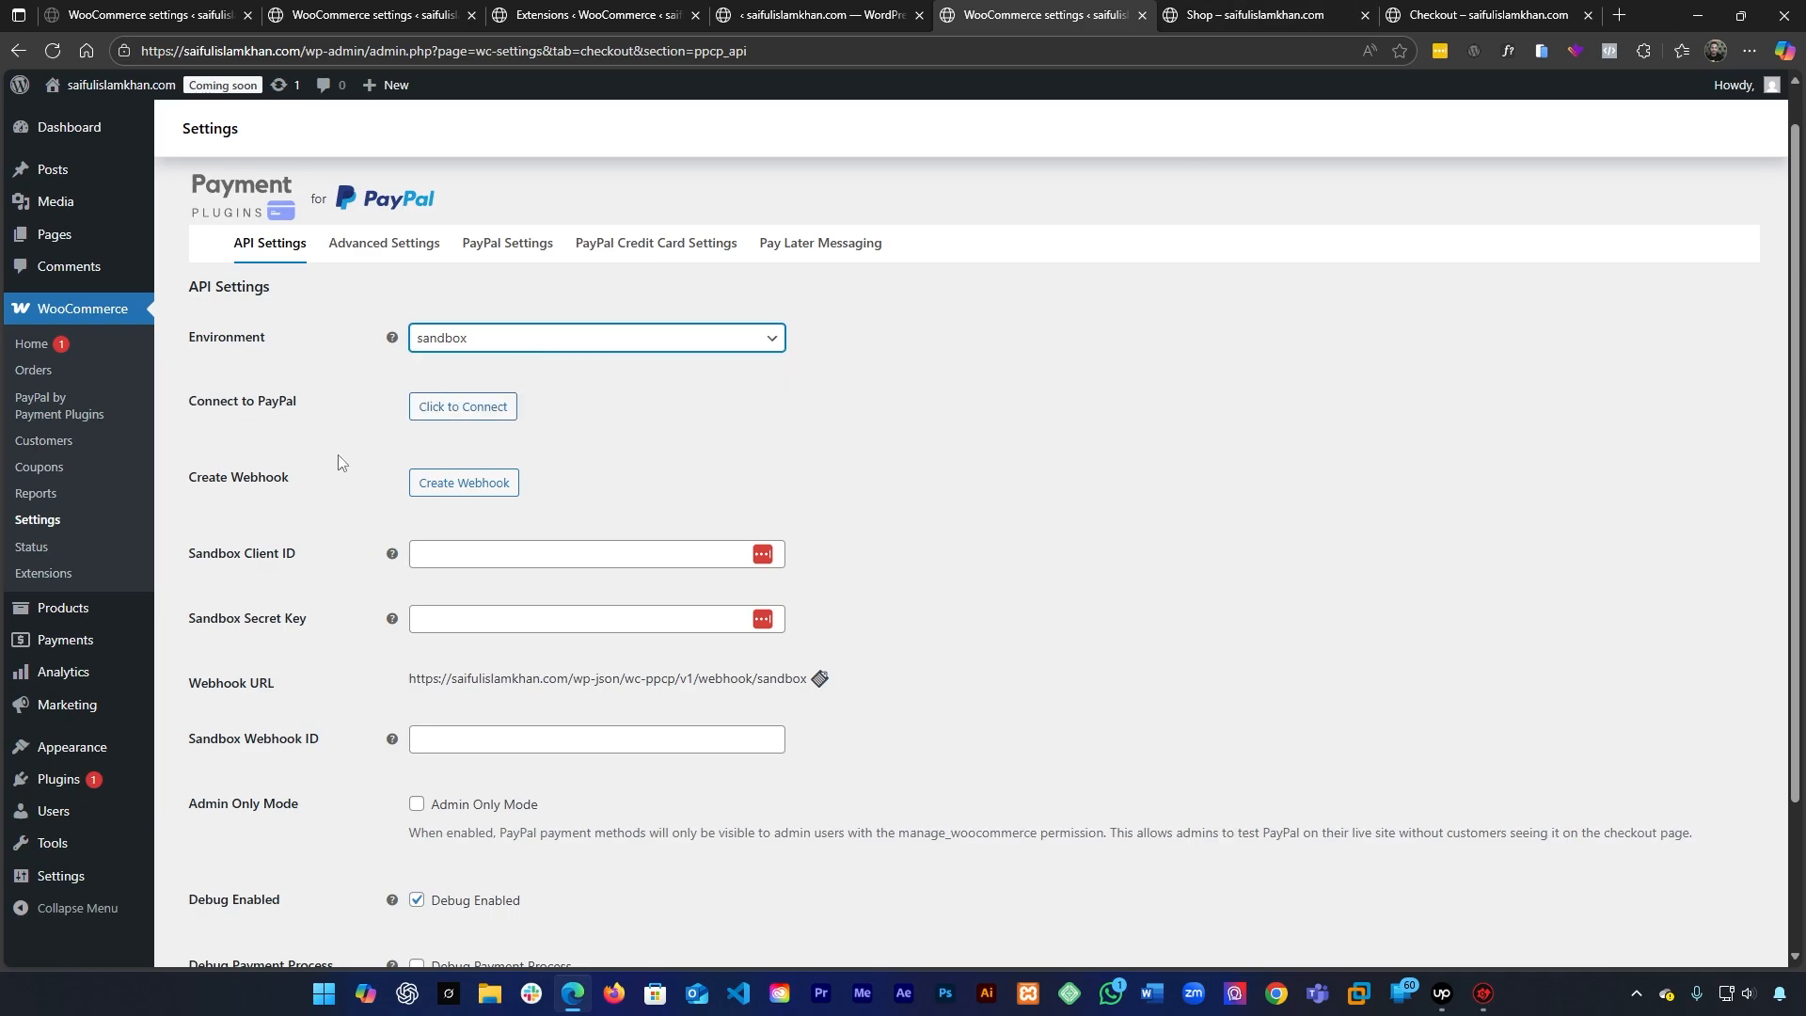
{"action": "triple_click", "coordinate": [249, 627]}
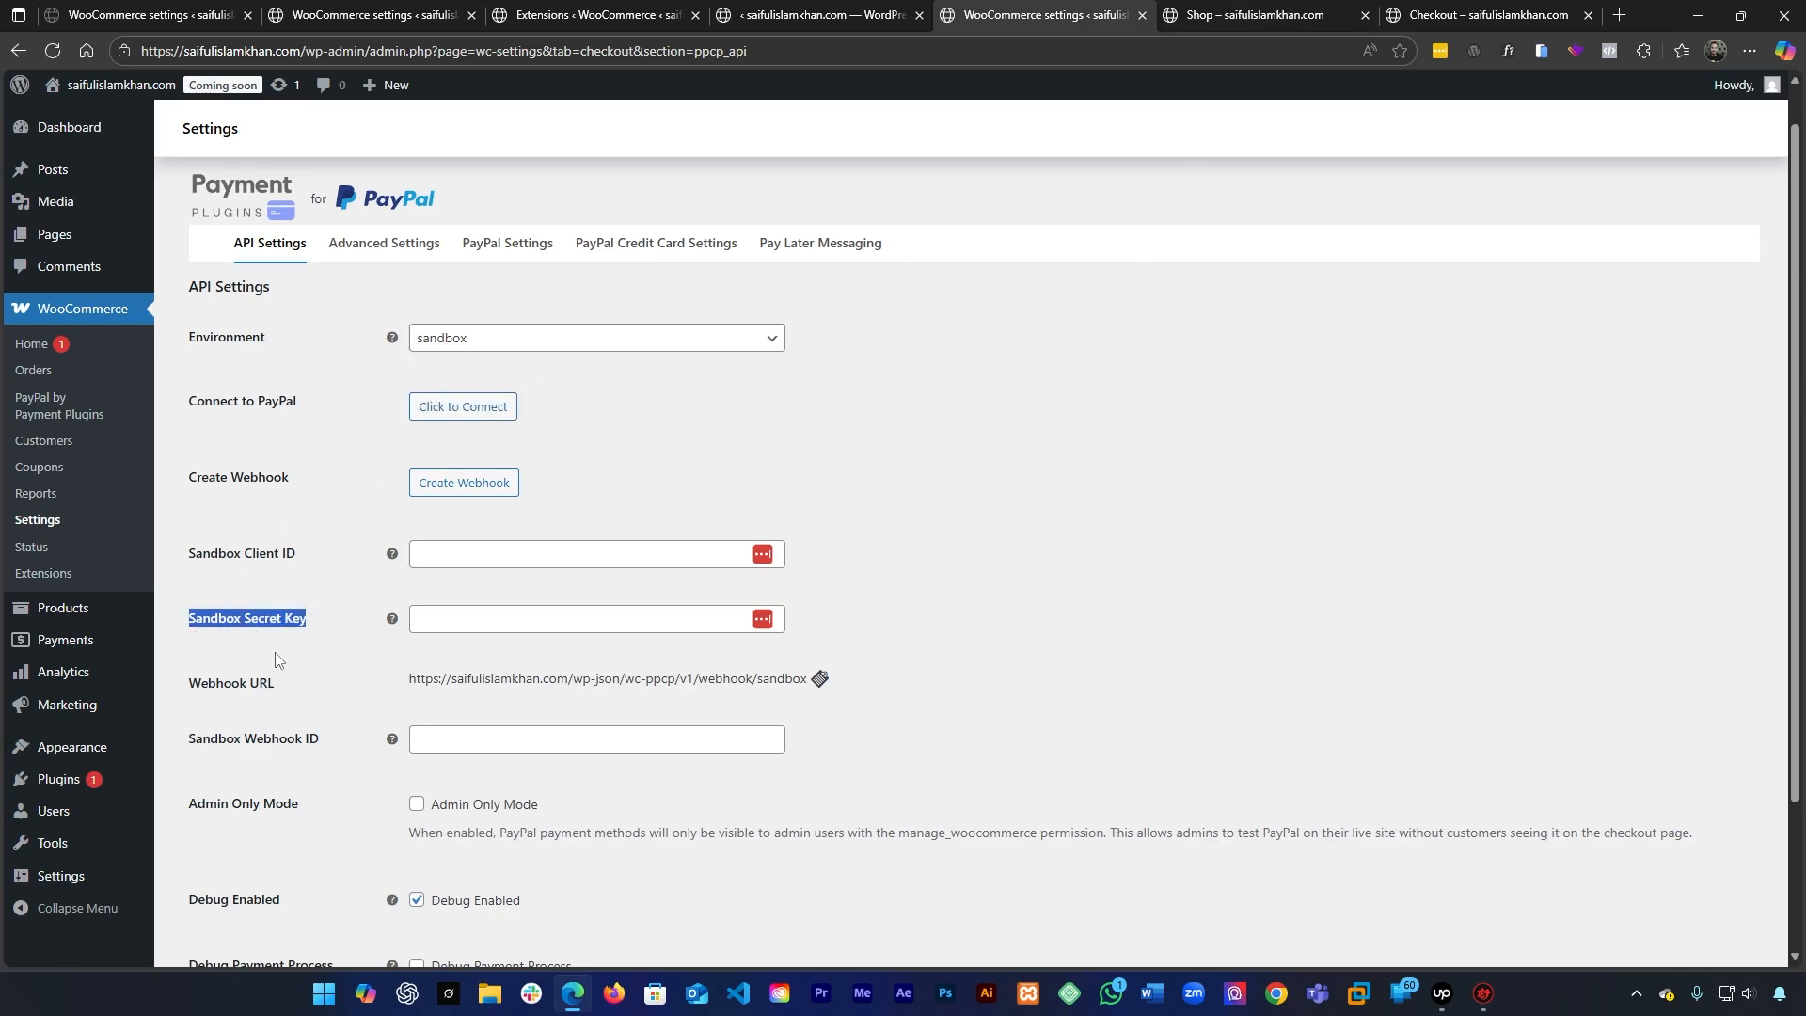
{"action": "left_click", "coordinate": [274, 652]}
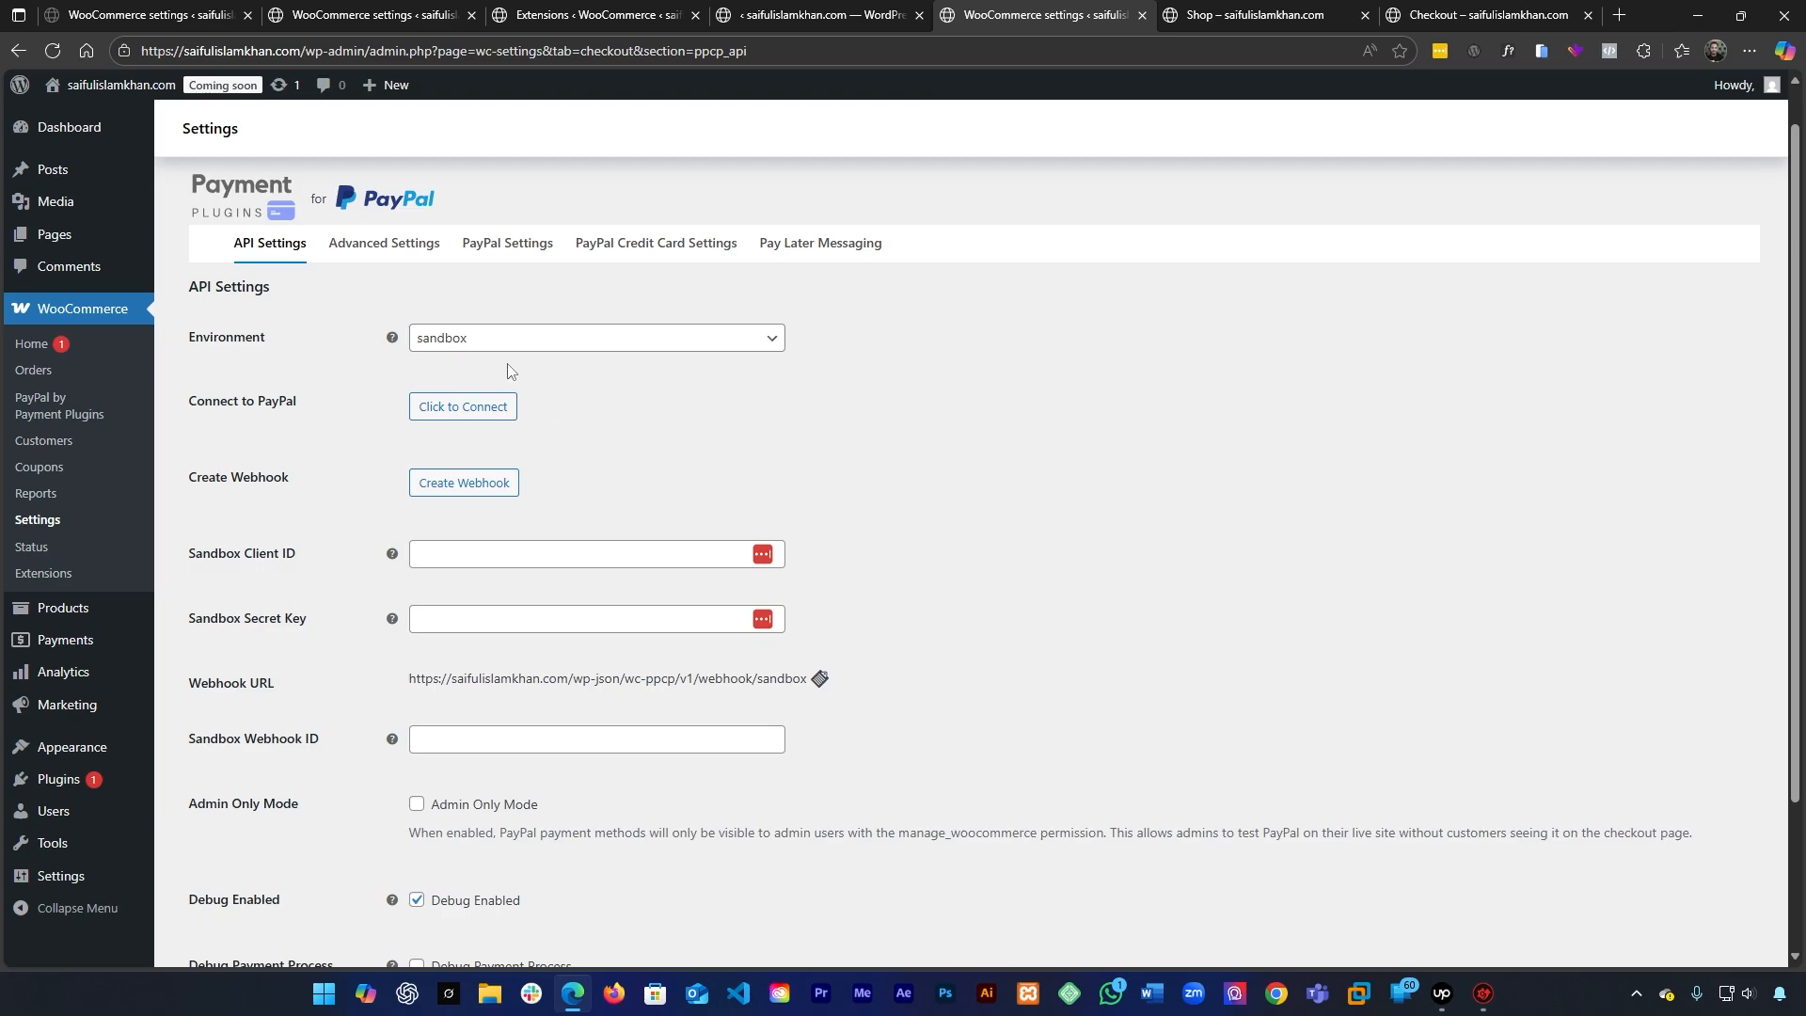
{"action": "left_click", "coordinate": [488, 339]}
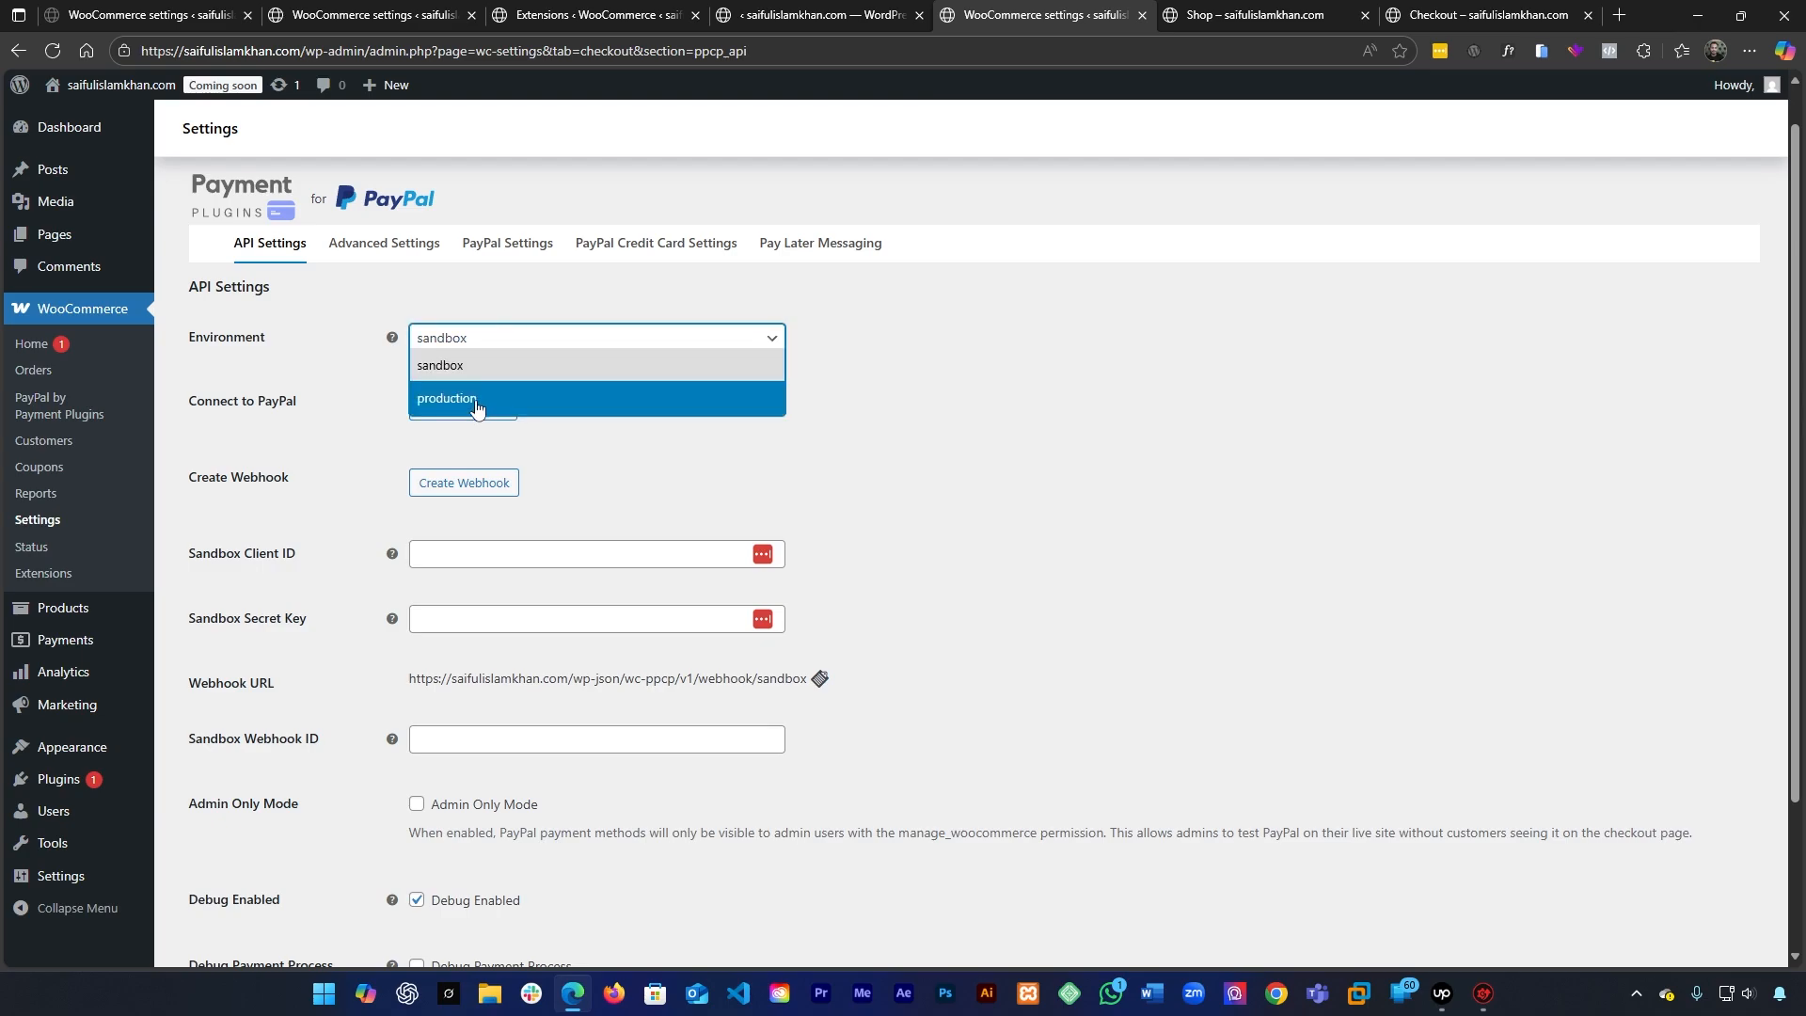
{"action": "left_click", "coordinate": [881, 475]}
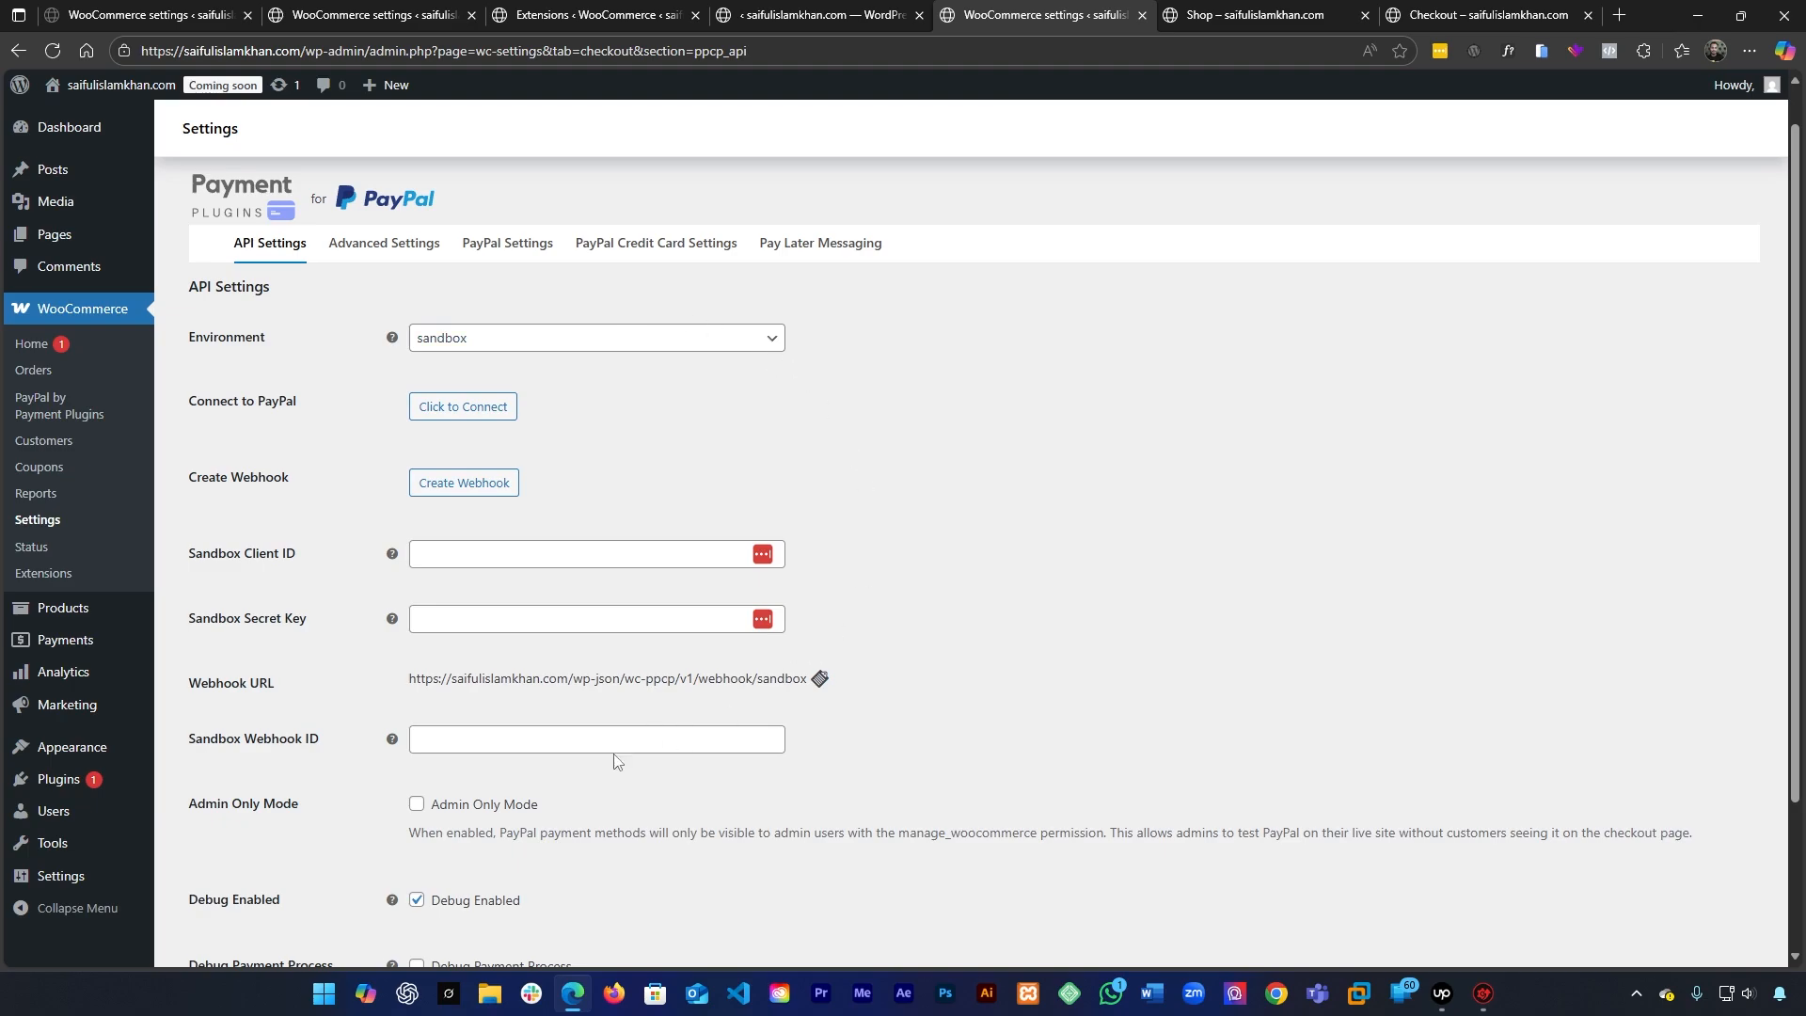
Examine the Sandbox Client ID and Sandbox Secret Key fields and the environment options in the PayPal API settings
{"action": "left_click_drag", "start_coordinate": [244, 556], "coordinate": [297, 558]}
{"action": "triple_click", "coordinate": [267, 562]}
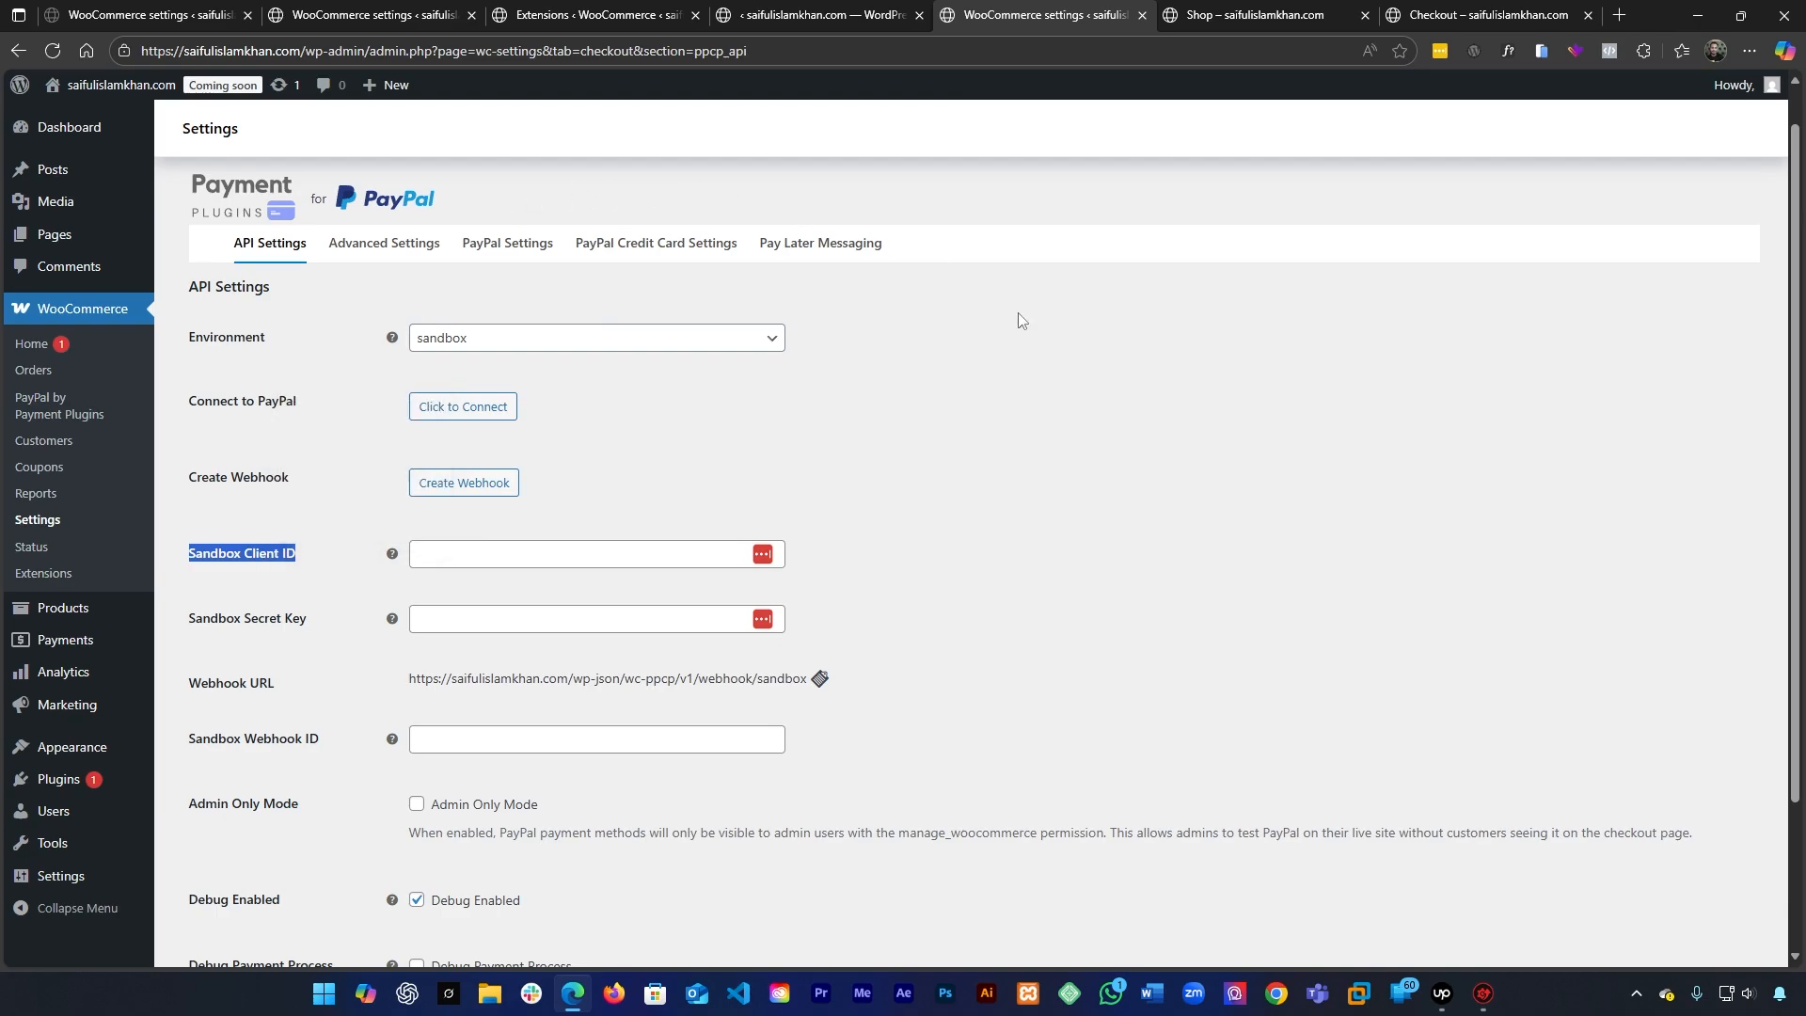
{"action": "triple_click", "coordinate": [240, 618]}
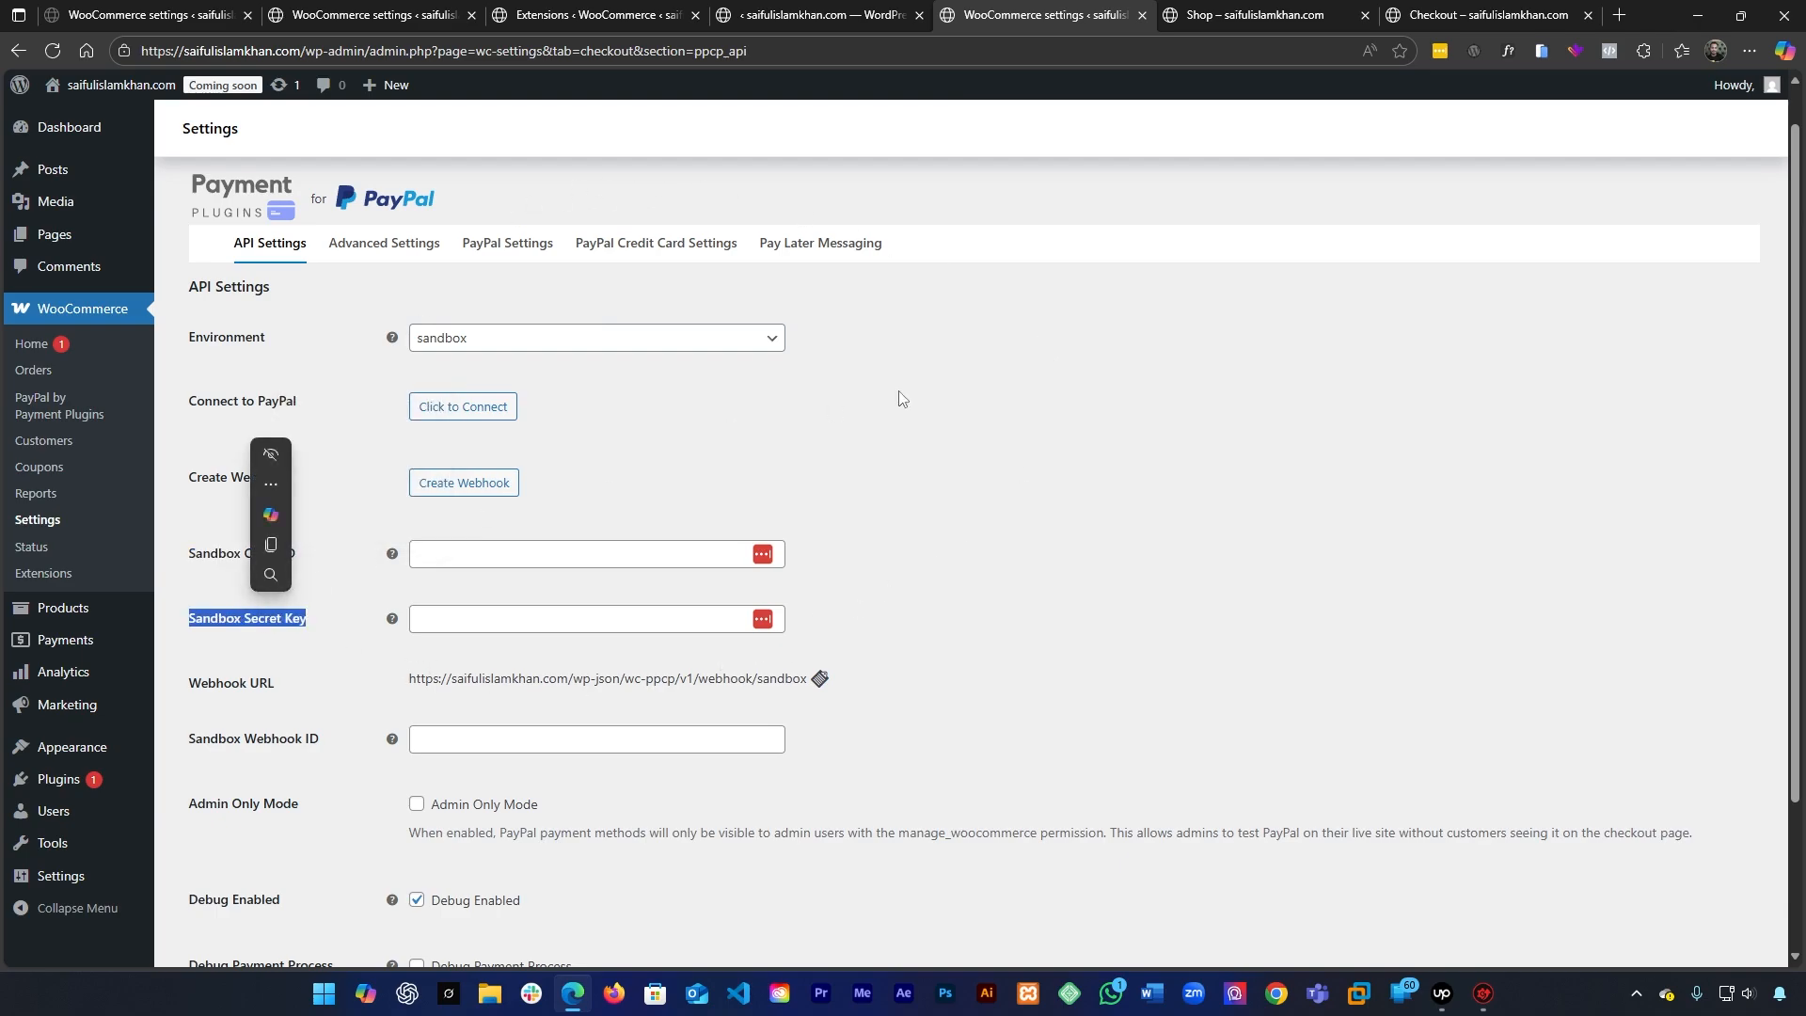
{"action": "scroll", "coordinate": [831, 658], "scroll_direction": "down", "scroll_amount": 2}
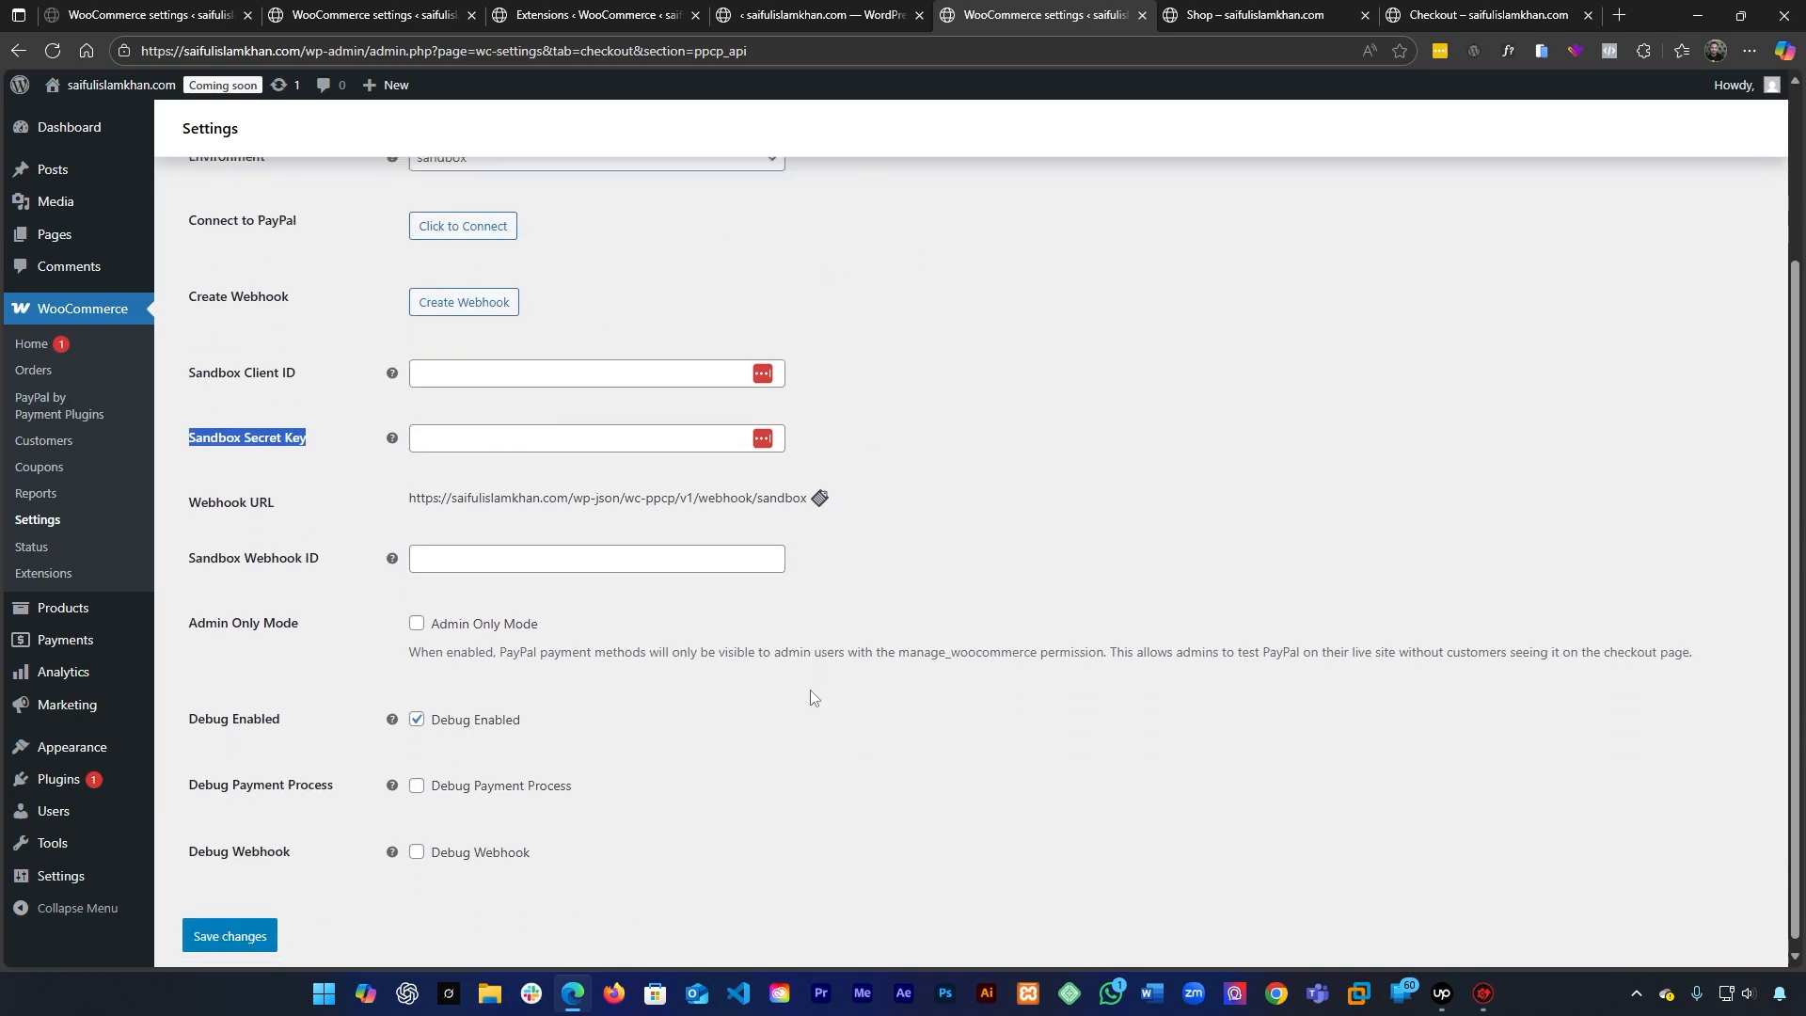
{"action": "scroll", "coordinate": [564, 564], "scroll_direction": "up", "scroll_amount": 3}
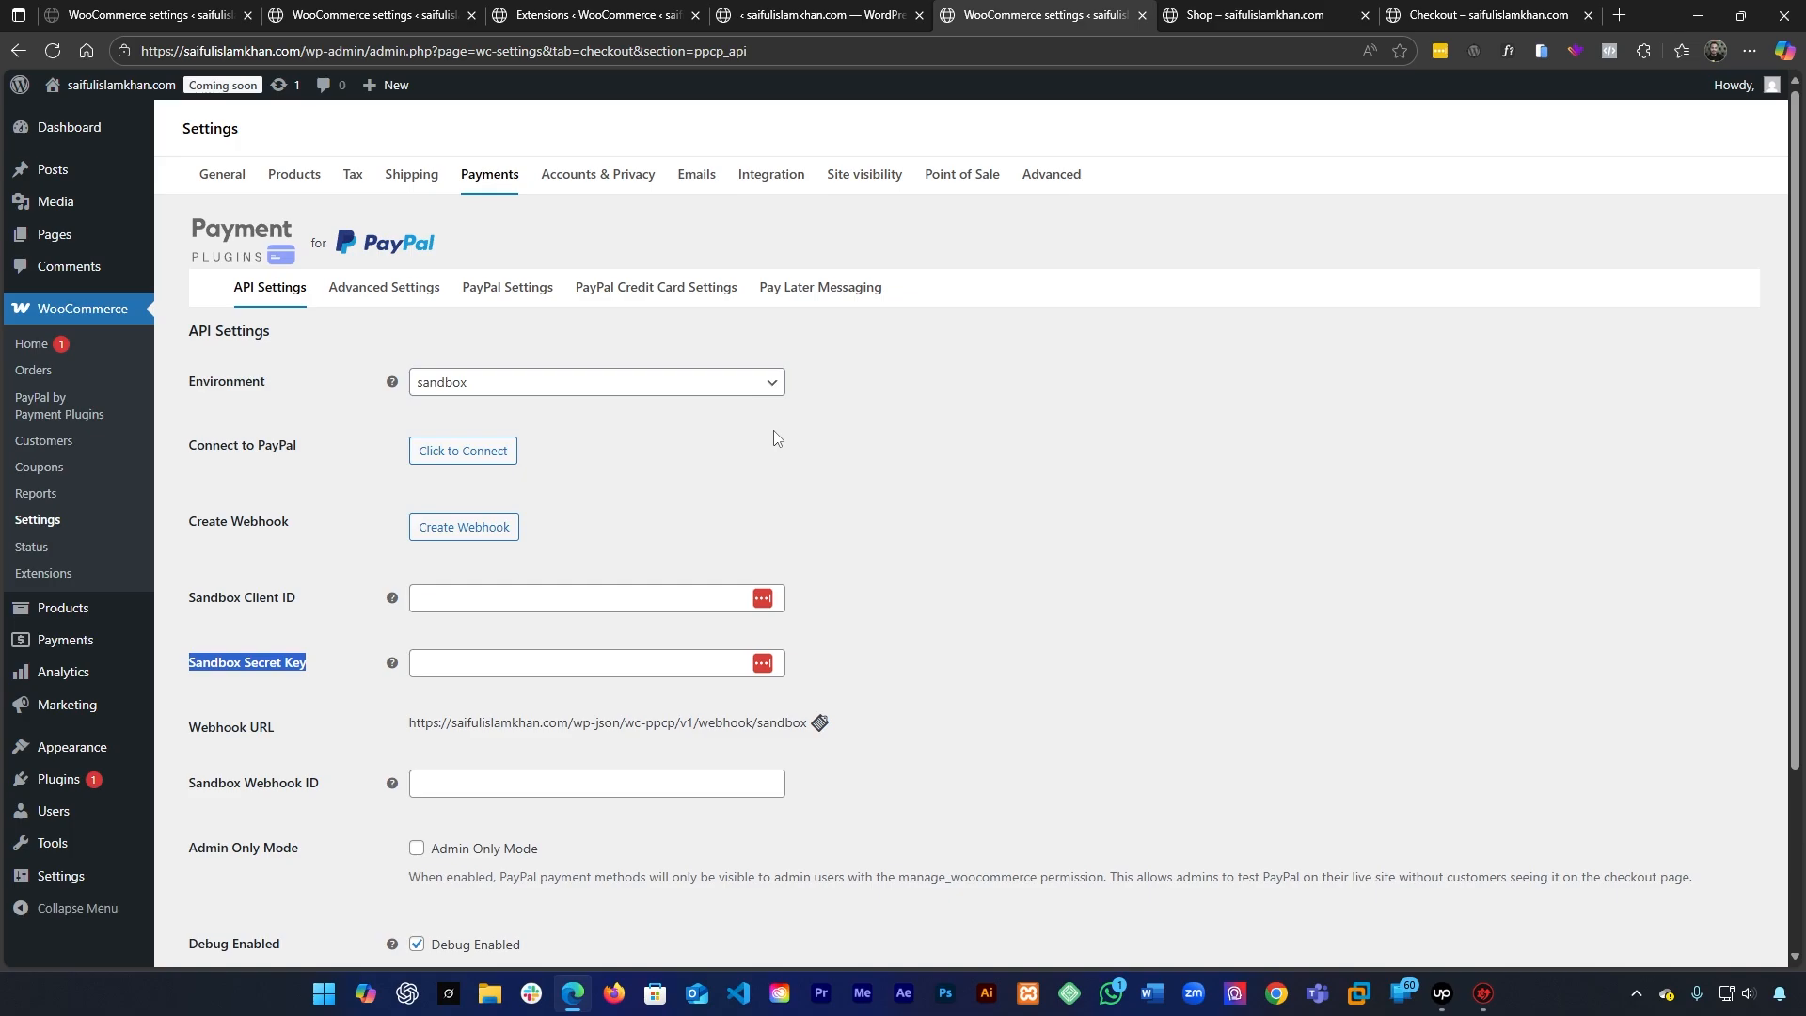
{"action": "left_click", "coordinate": [564, 597]}
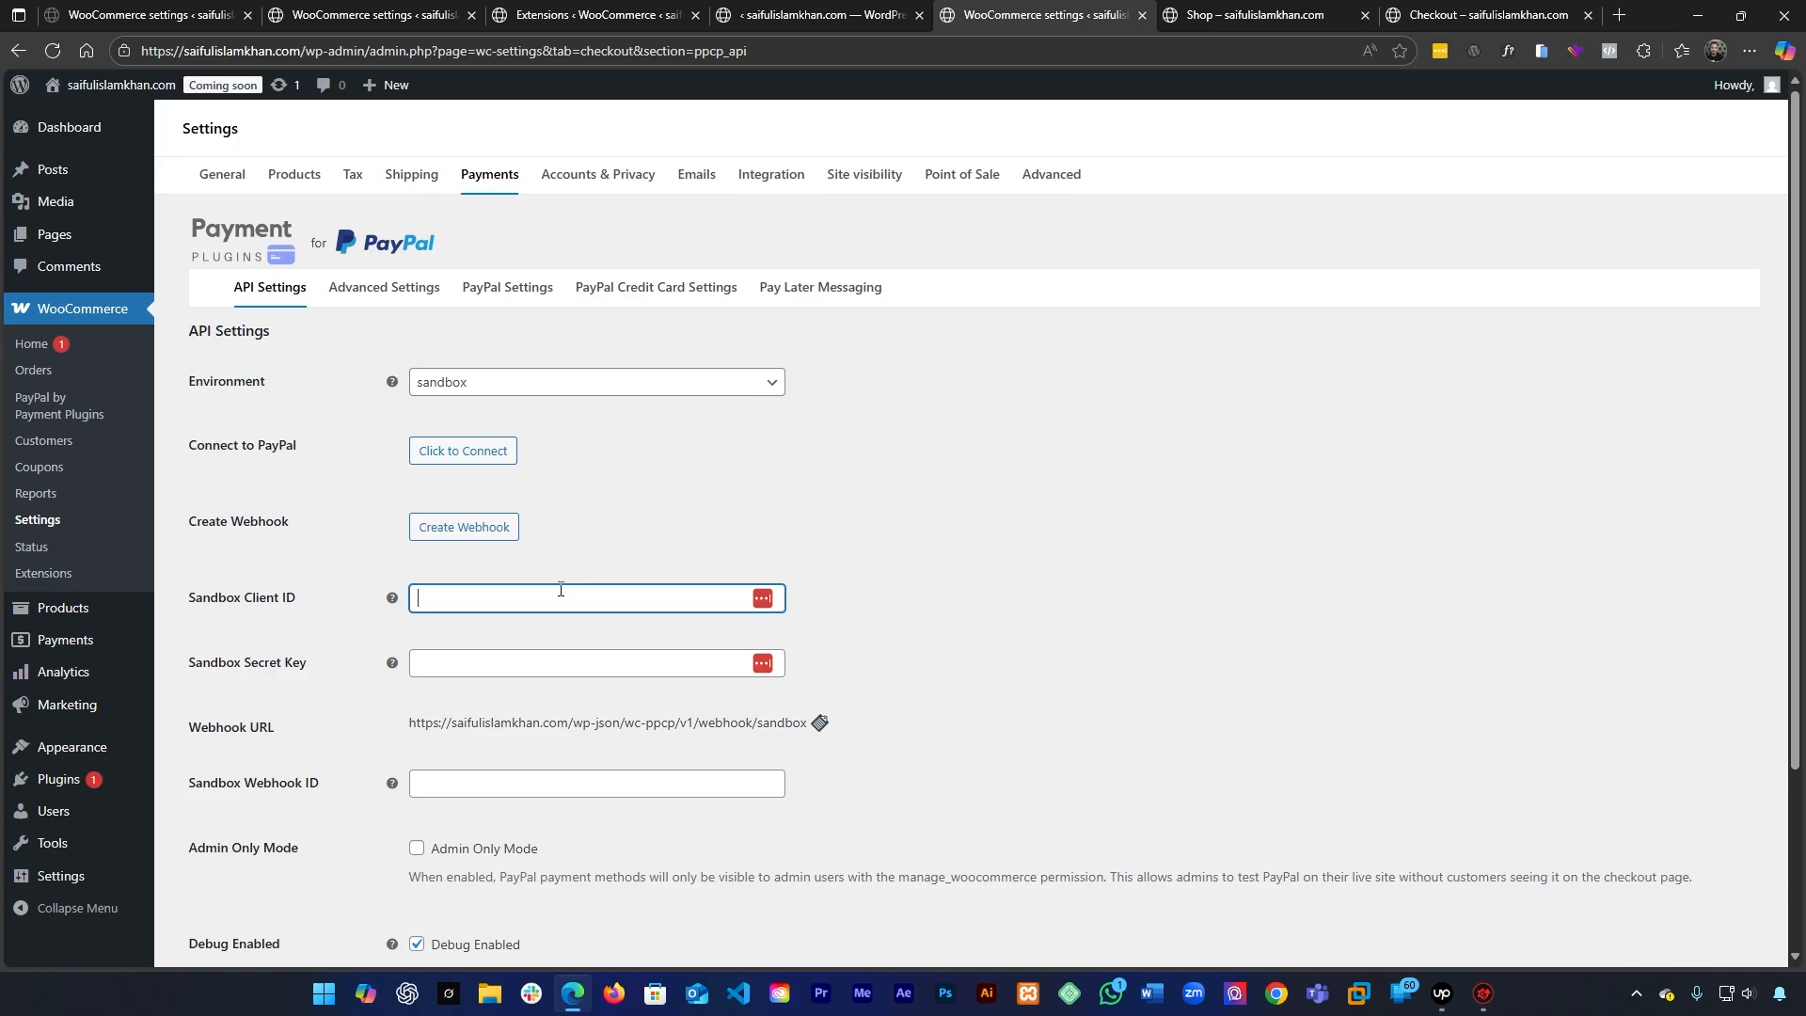
{"action": "left_click", "coordinate": [539, 662]}
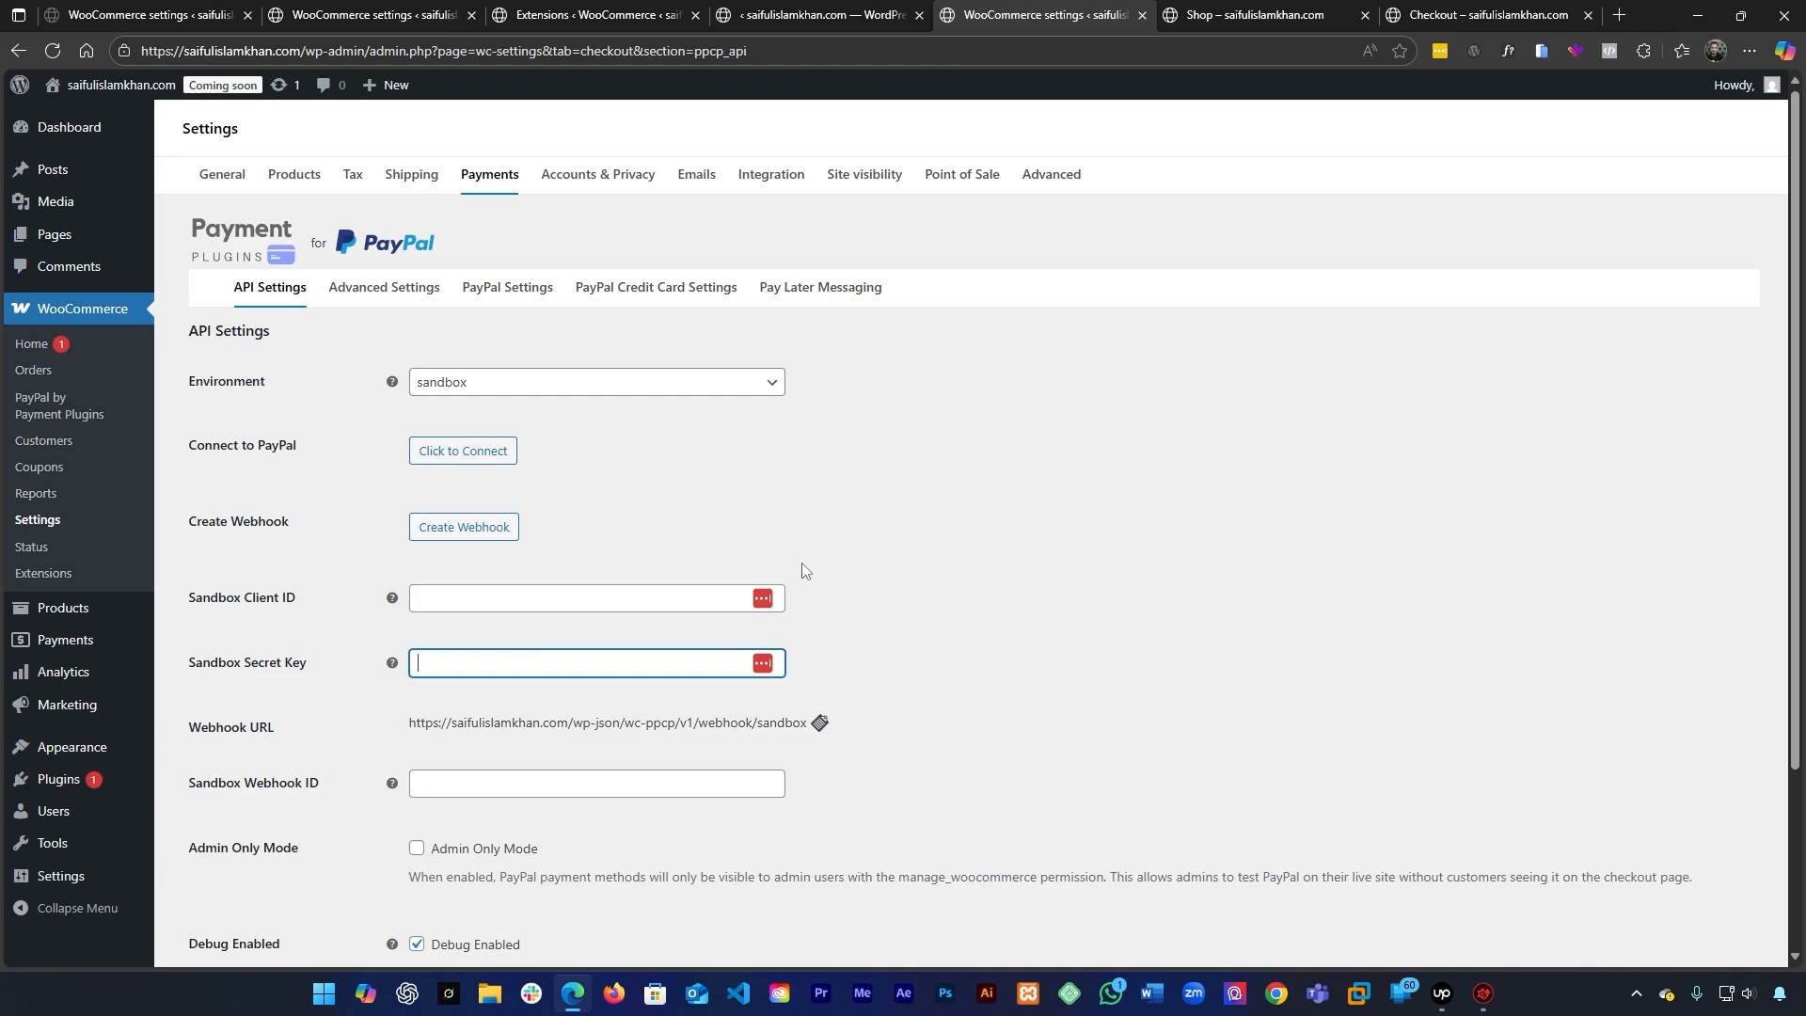
{"action": "left_click", "coordinate": [498, 383]}
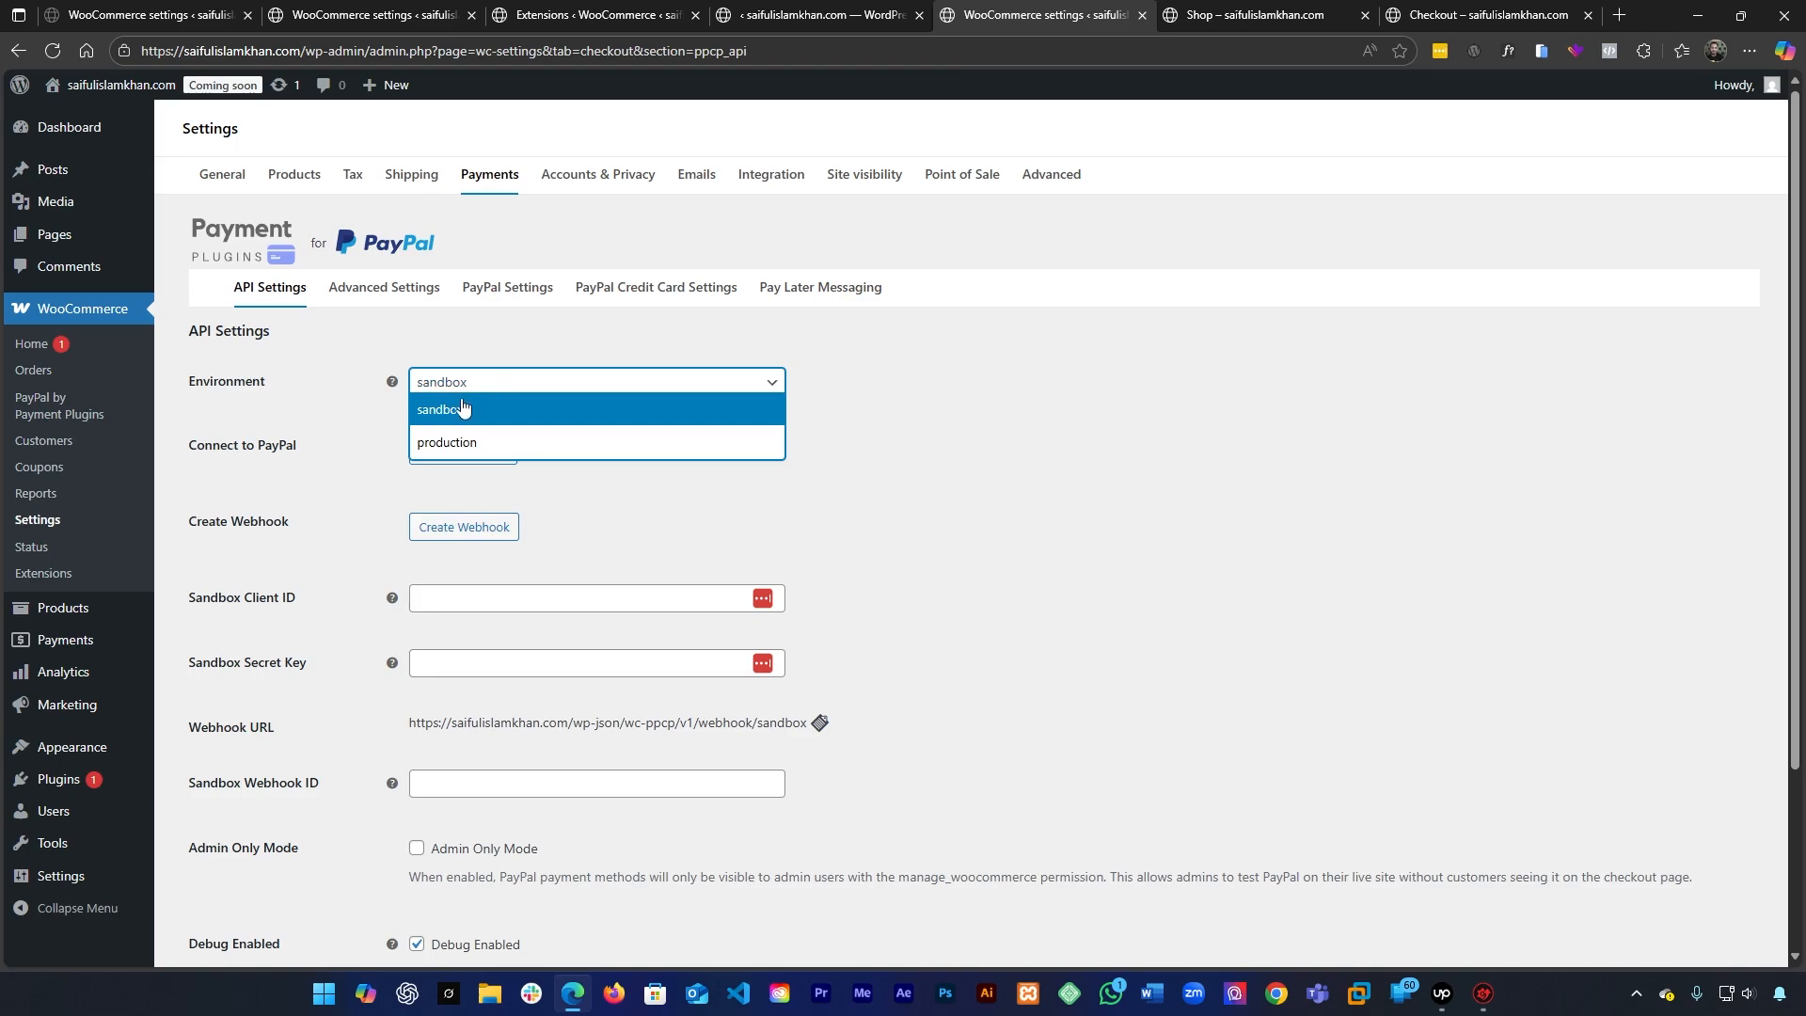
{"action": "left_click", "coordinate": [628, 495]}
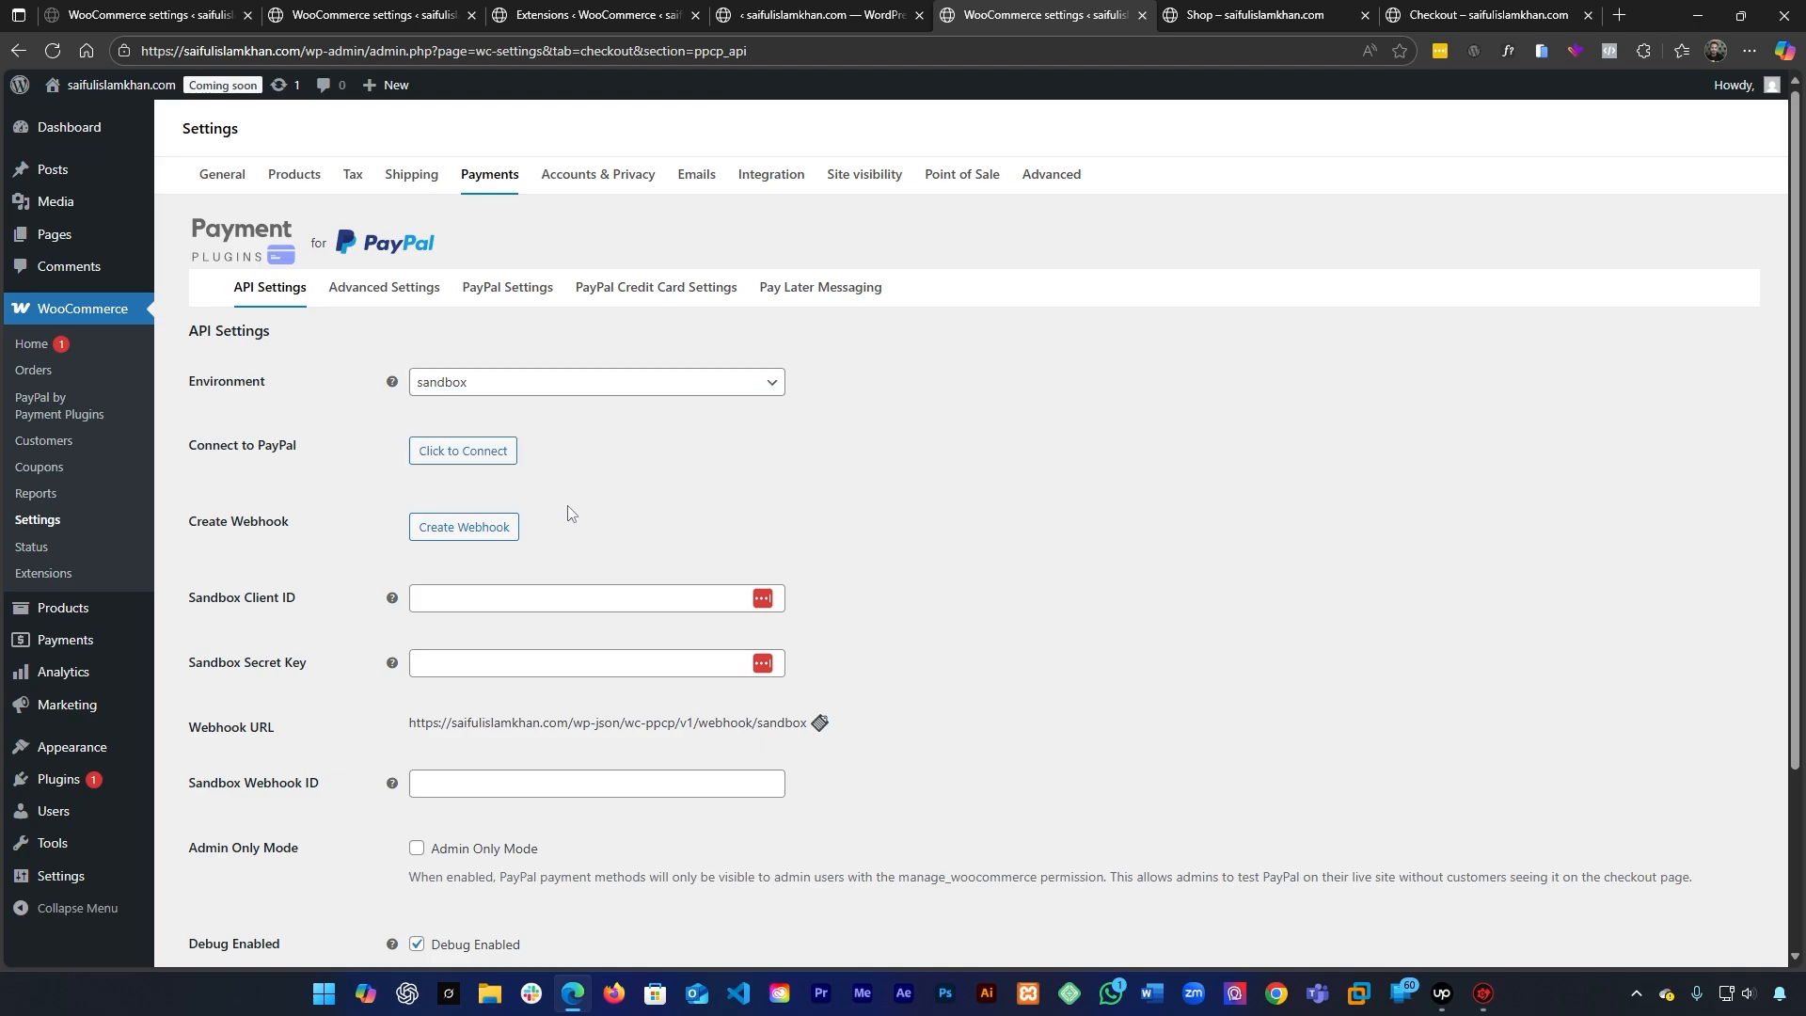
Switch the PayPal API environment to production to check the Production Client ID field, and return it to sandbox
{"action": "left_click", "coordinate": [543, 383]}
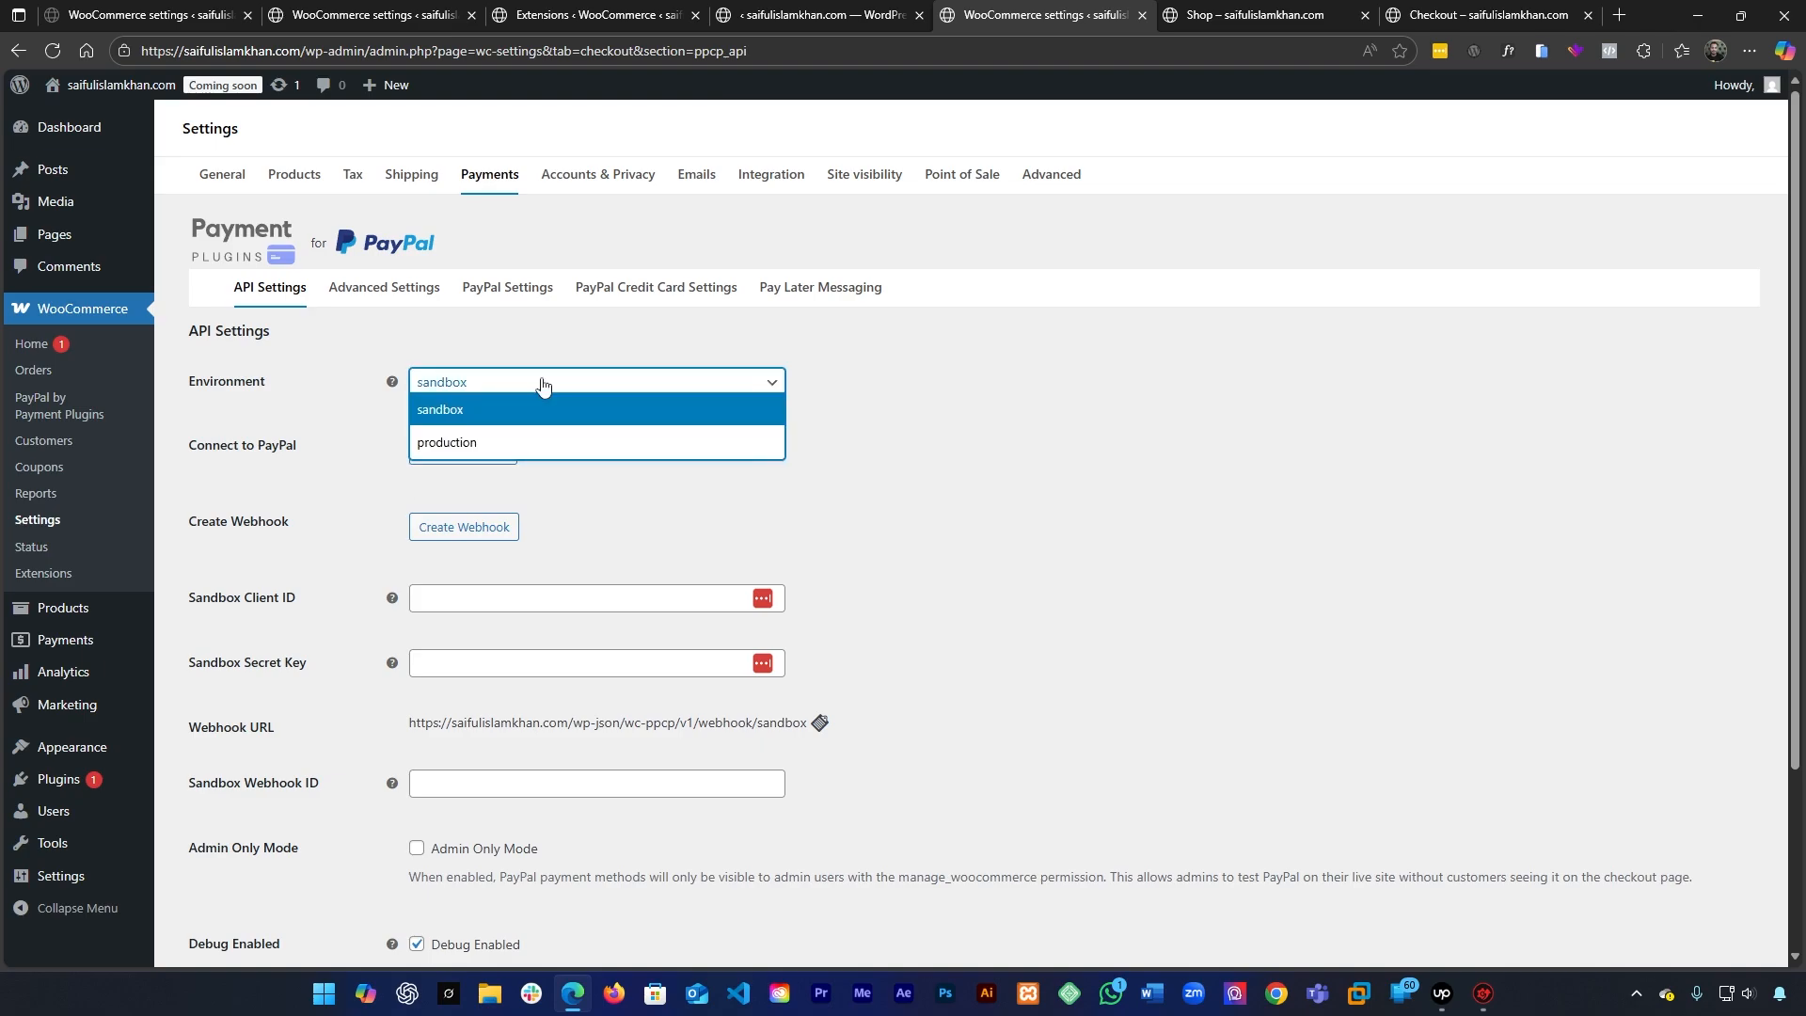
{"action": "left_click", "coordinate": [488, 442]}
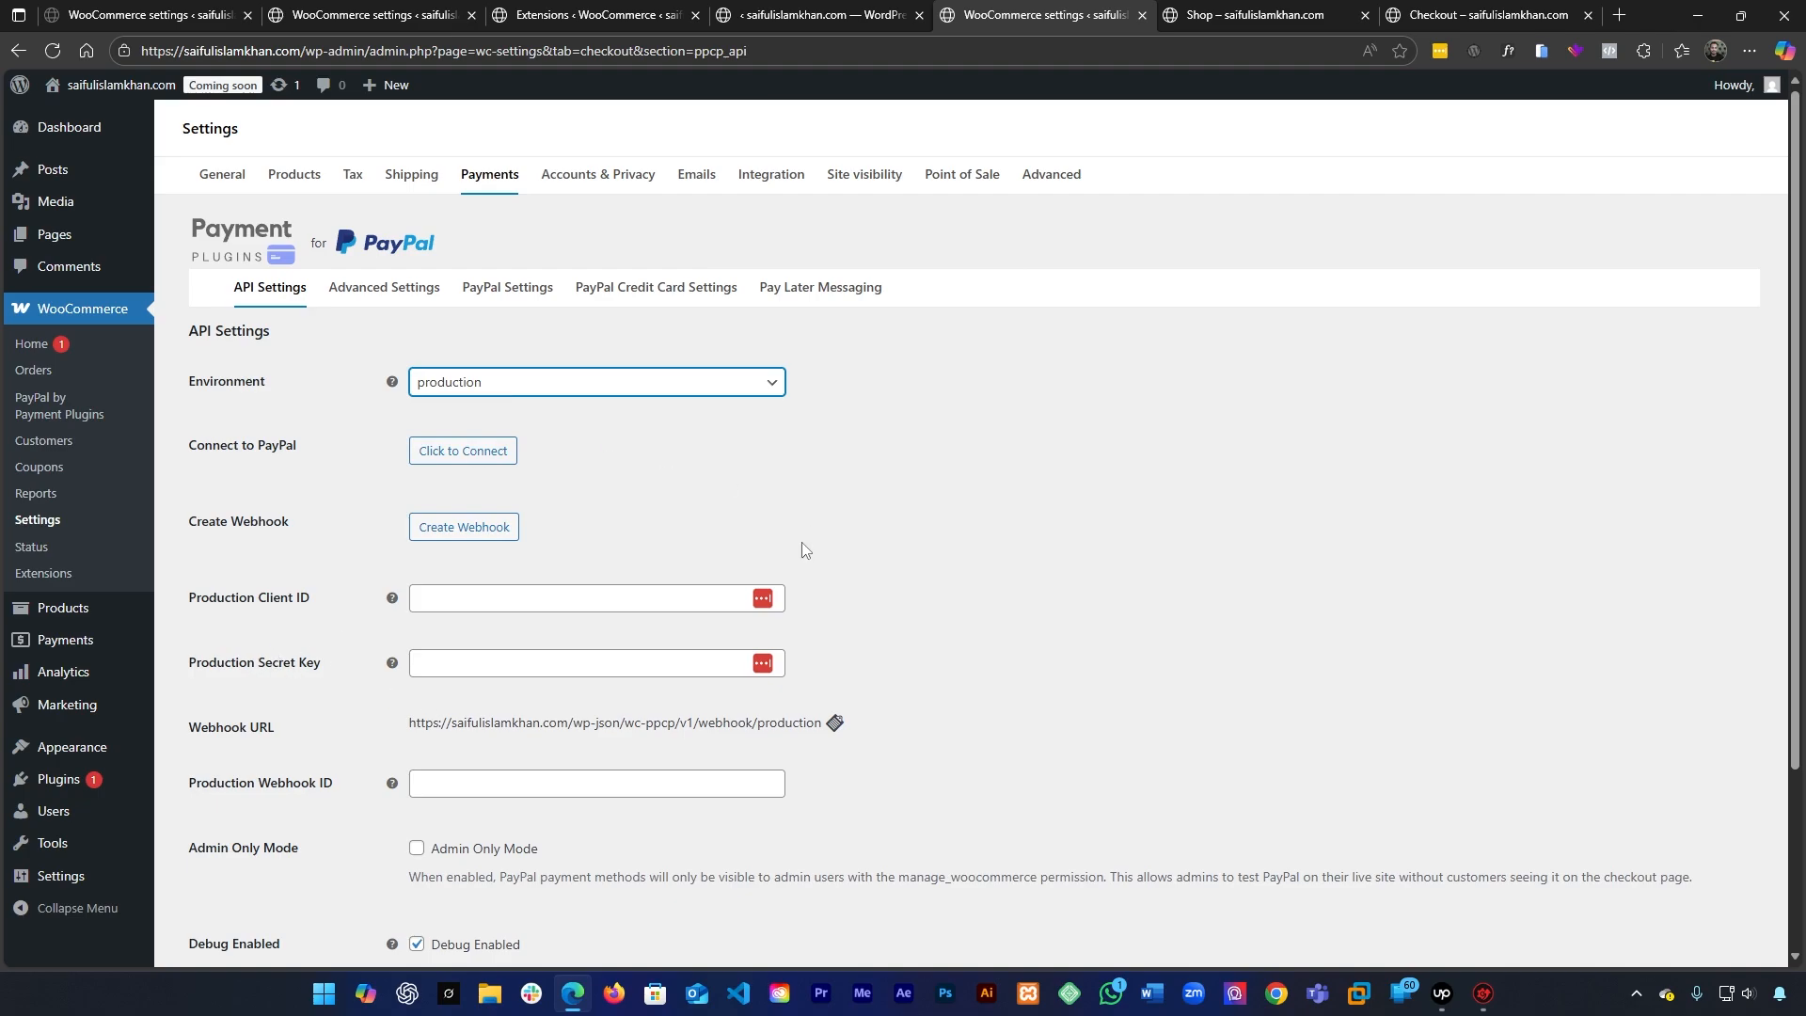
{"action": "left_click", "coordinate": [502, 590]}
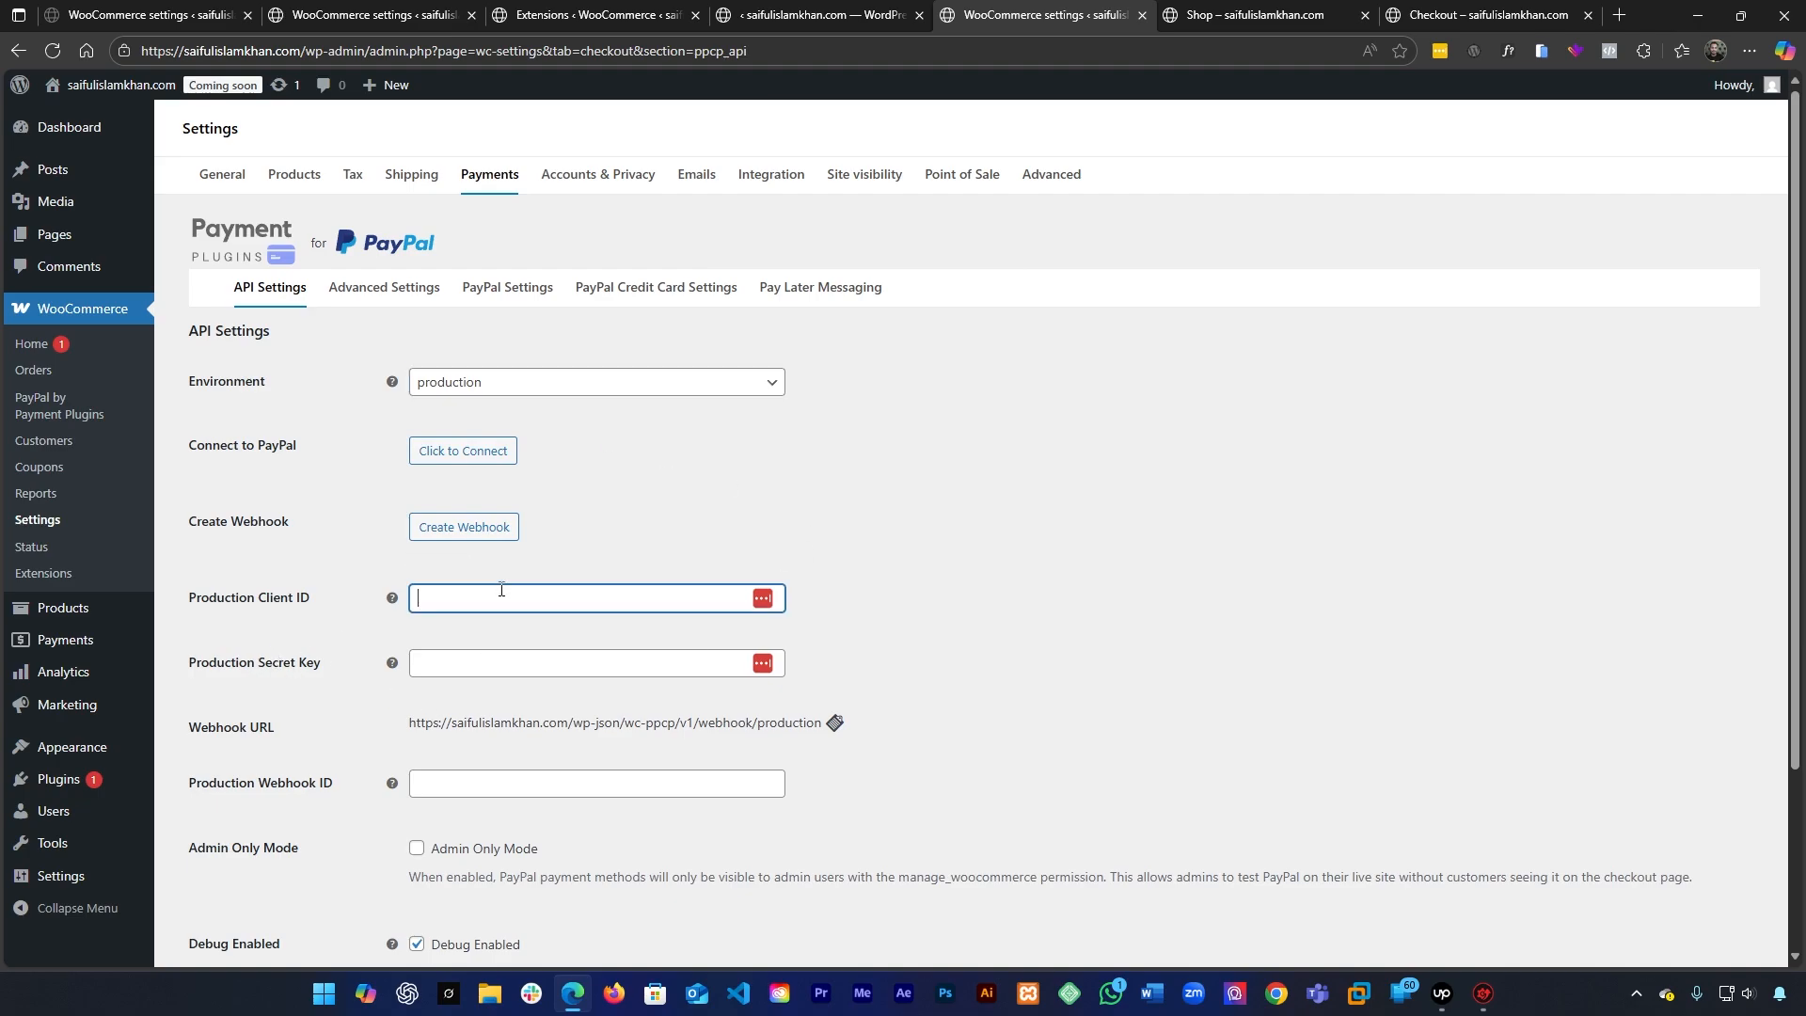
{"action": "left_click", "coordinate": [834, 473]}
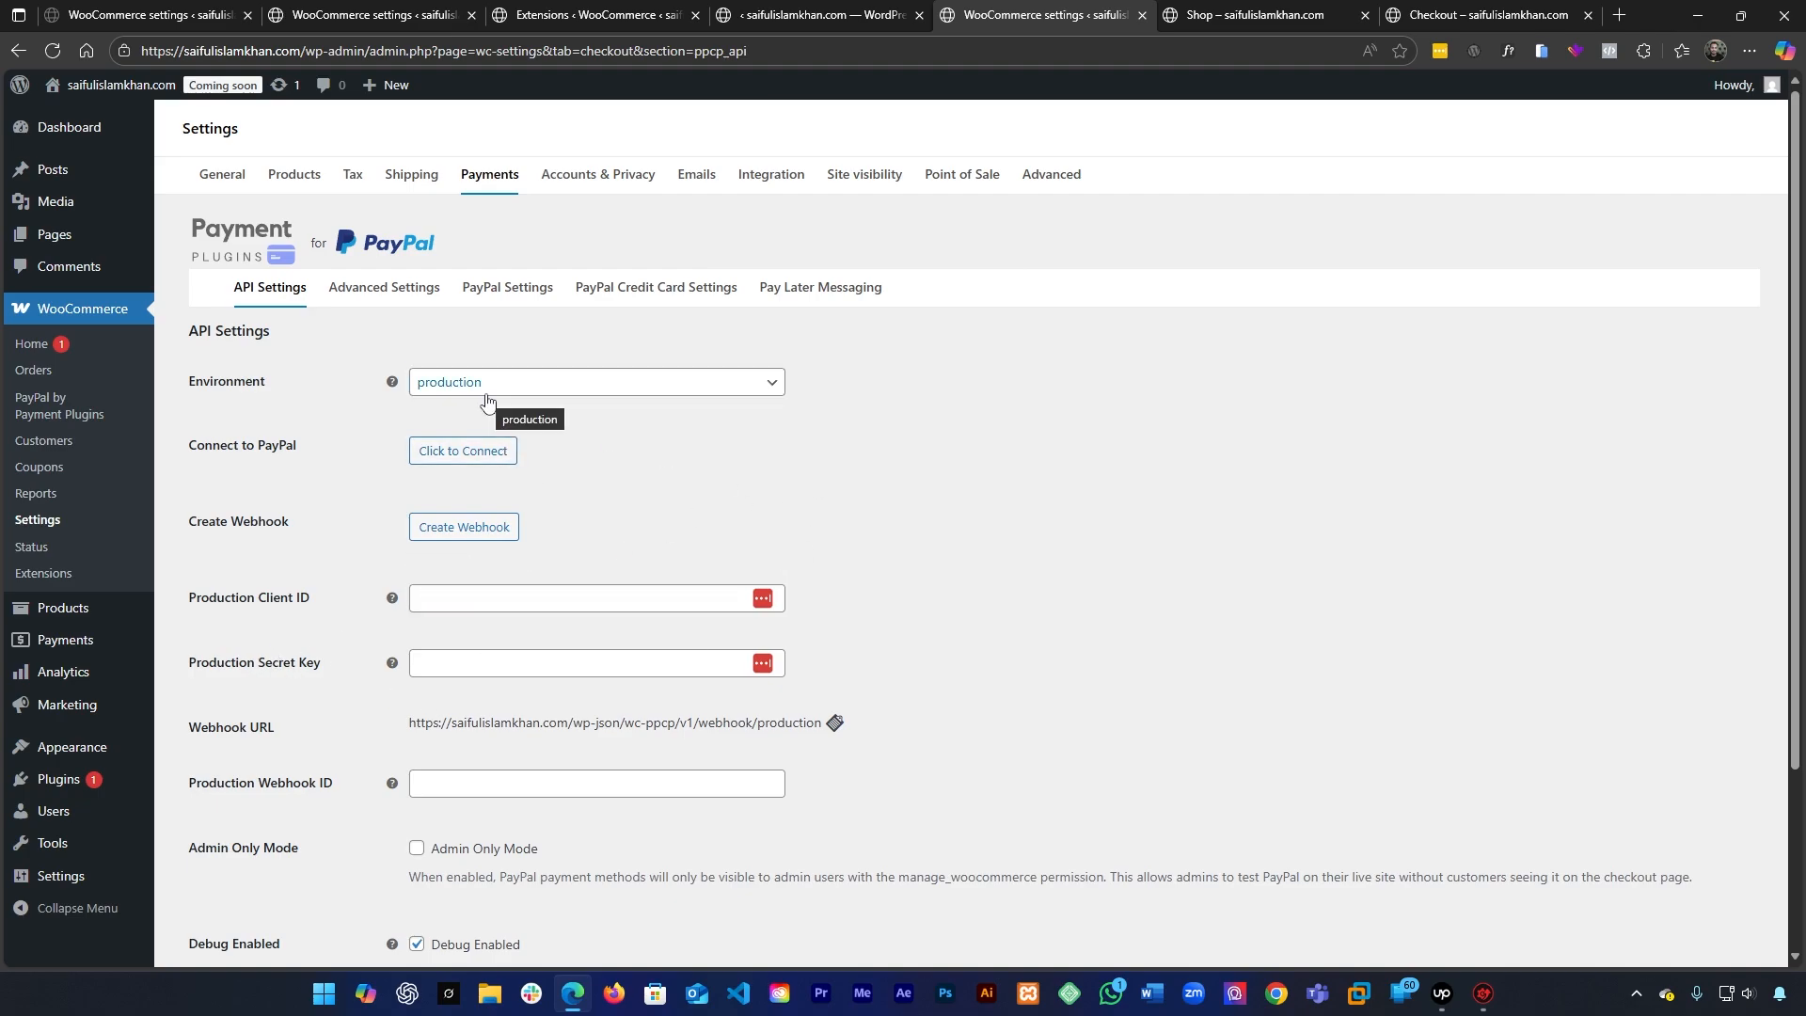
{"action": "left_click", "coordinate": [486, 401]}
{"action": "left_click", "coordinate": [483, 410]}
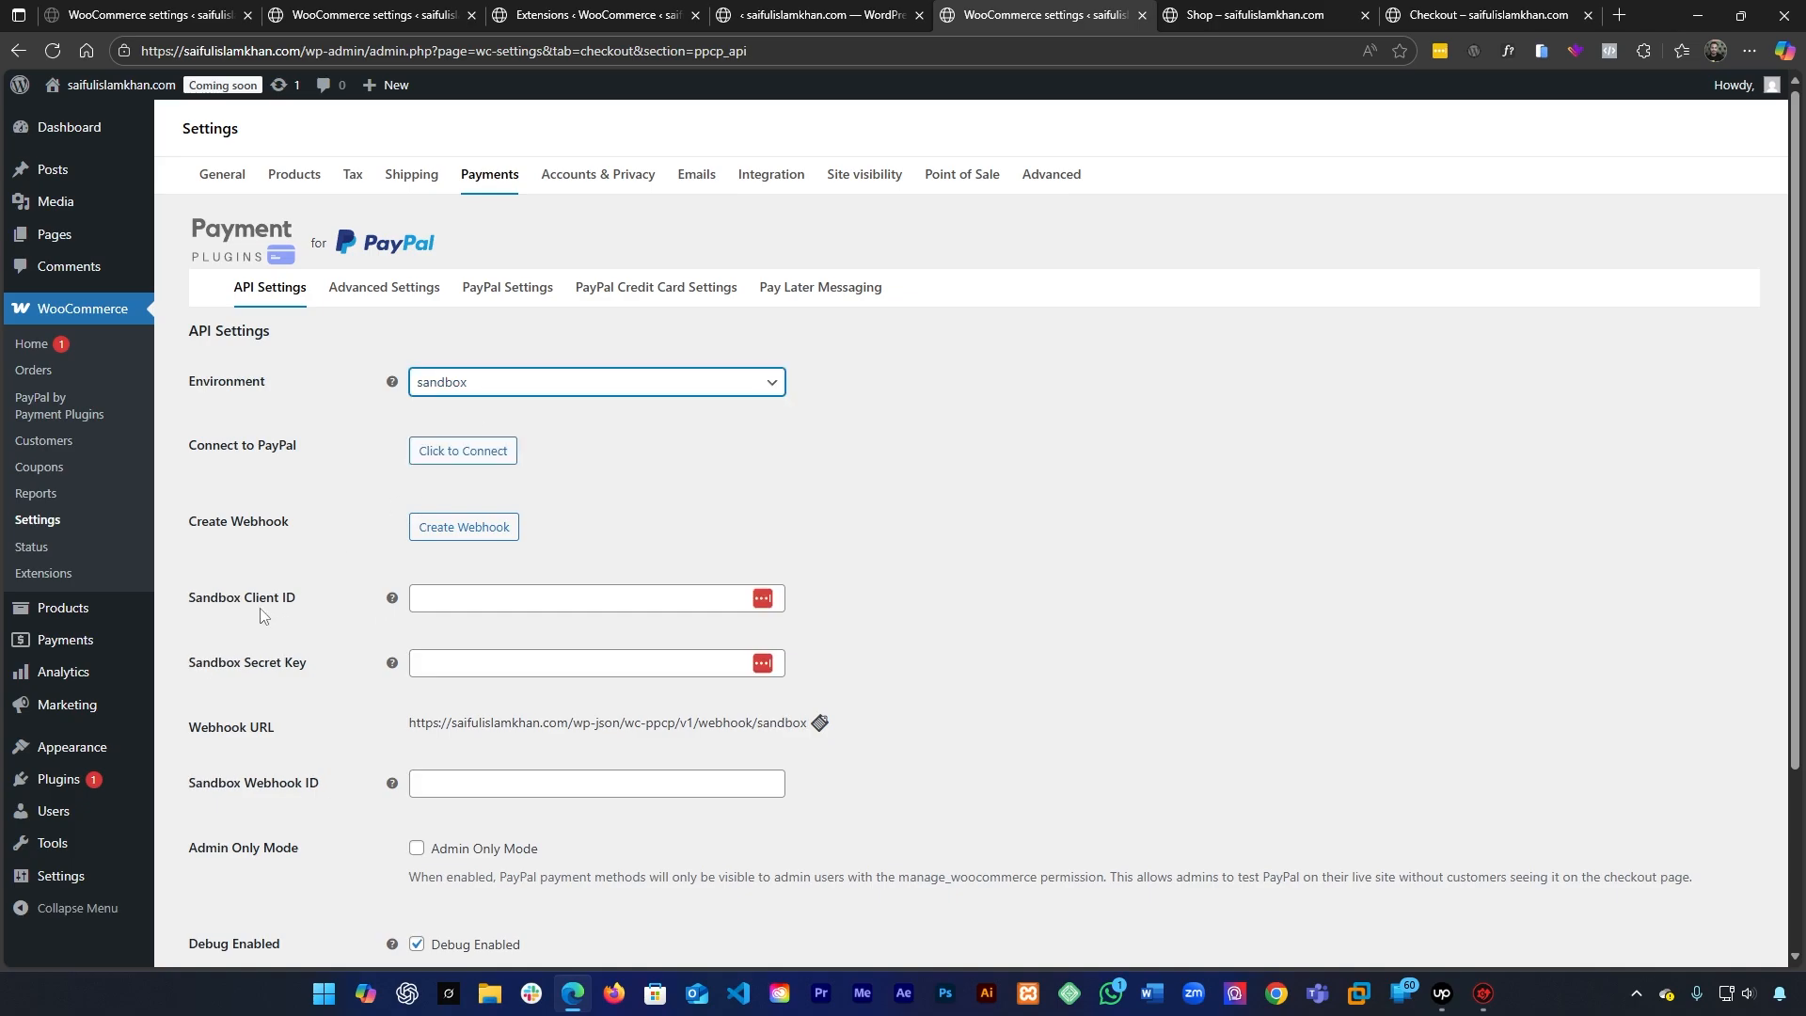
Check the Sandbox Client ID and Create Webhook labels, and toggle the environment to production and back to sandbox
{"action": "left_click_drag", "start_coordinate": [248, 608], "coordinate": [273, 607]}
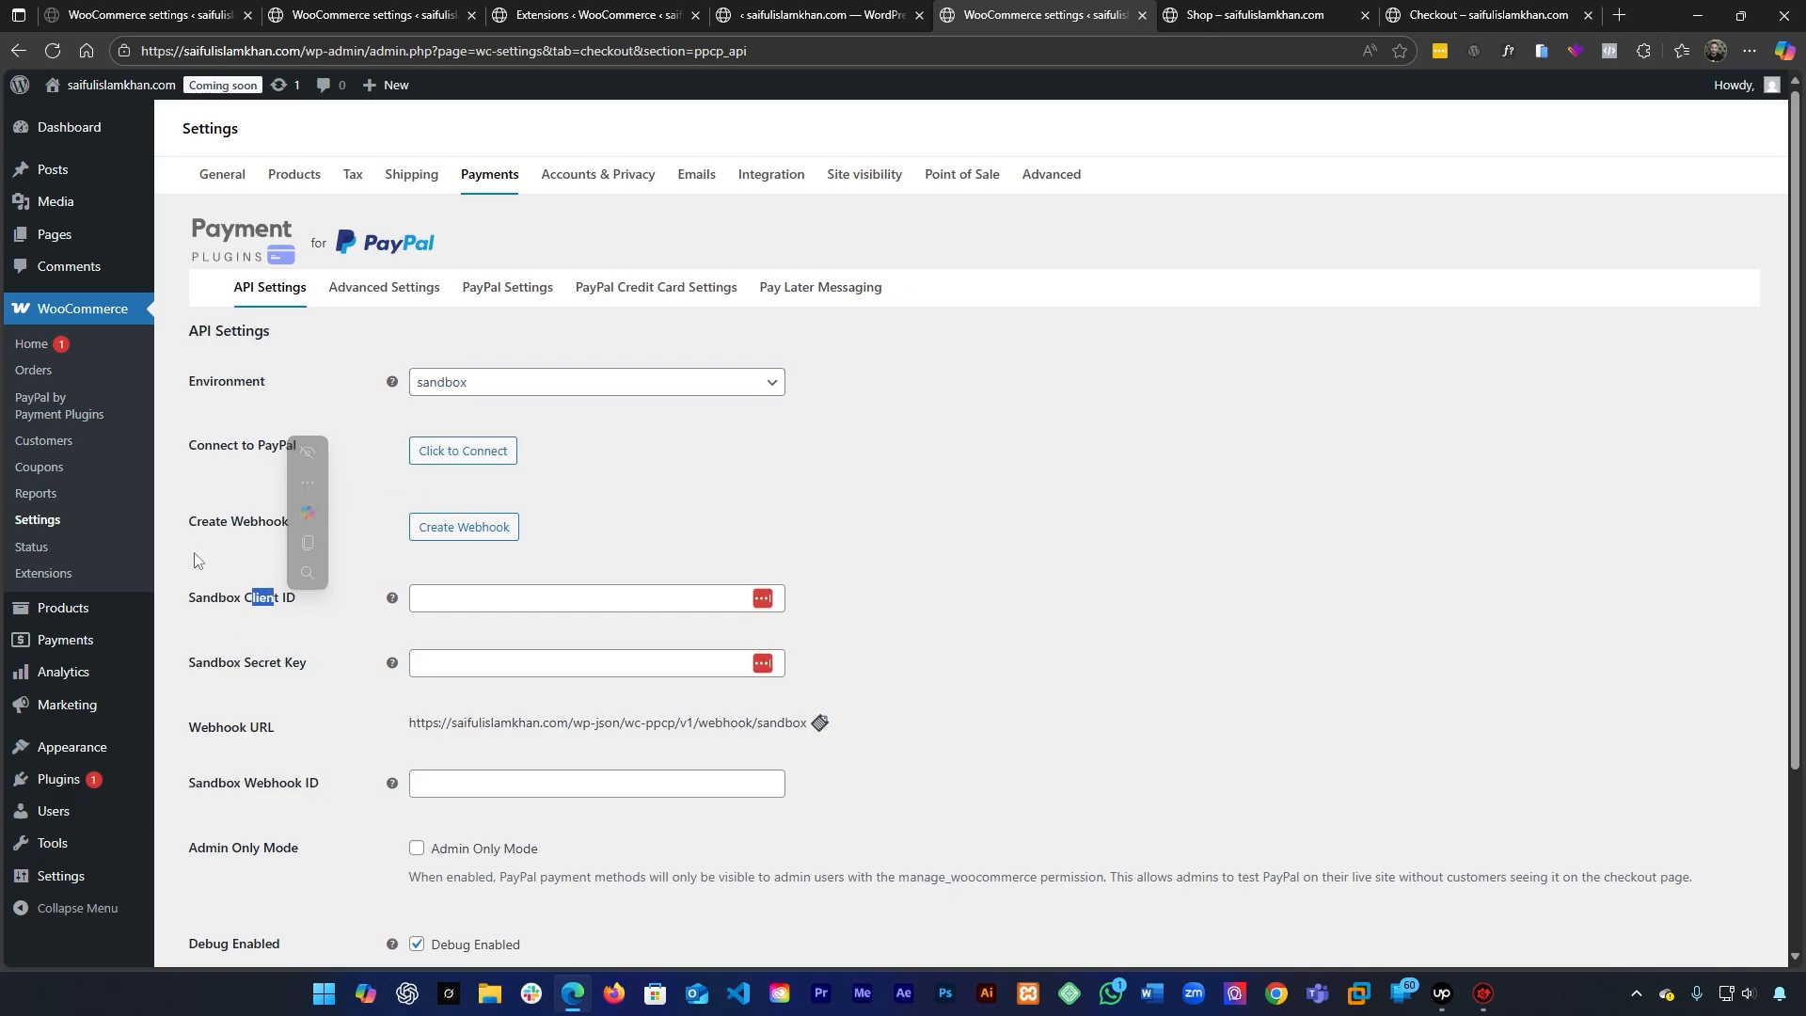
{"action": "left_click_drag", "start_coordinate": [201, 553], "coordinate": [229, 553]}
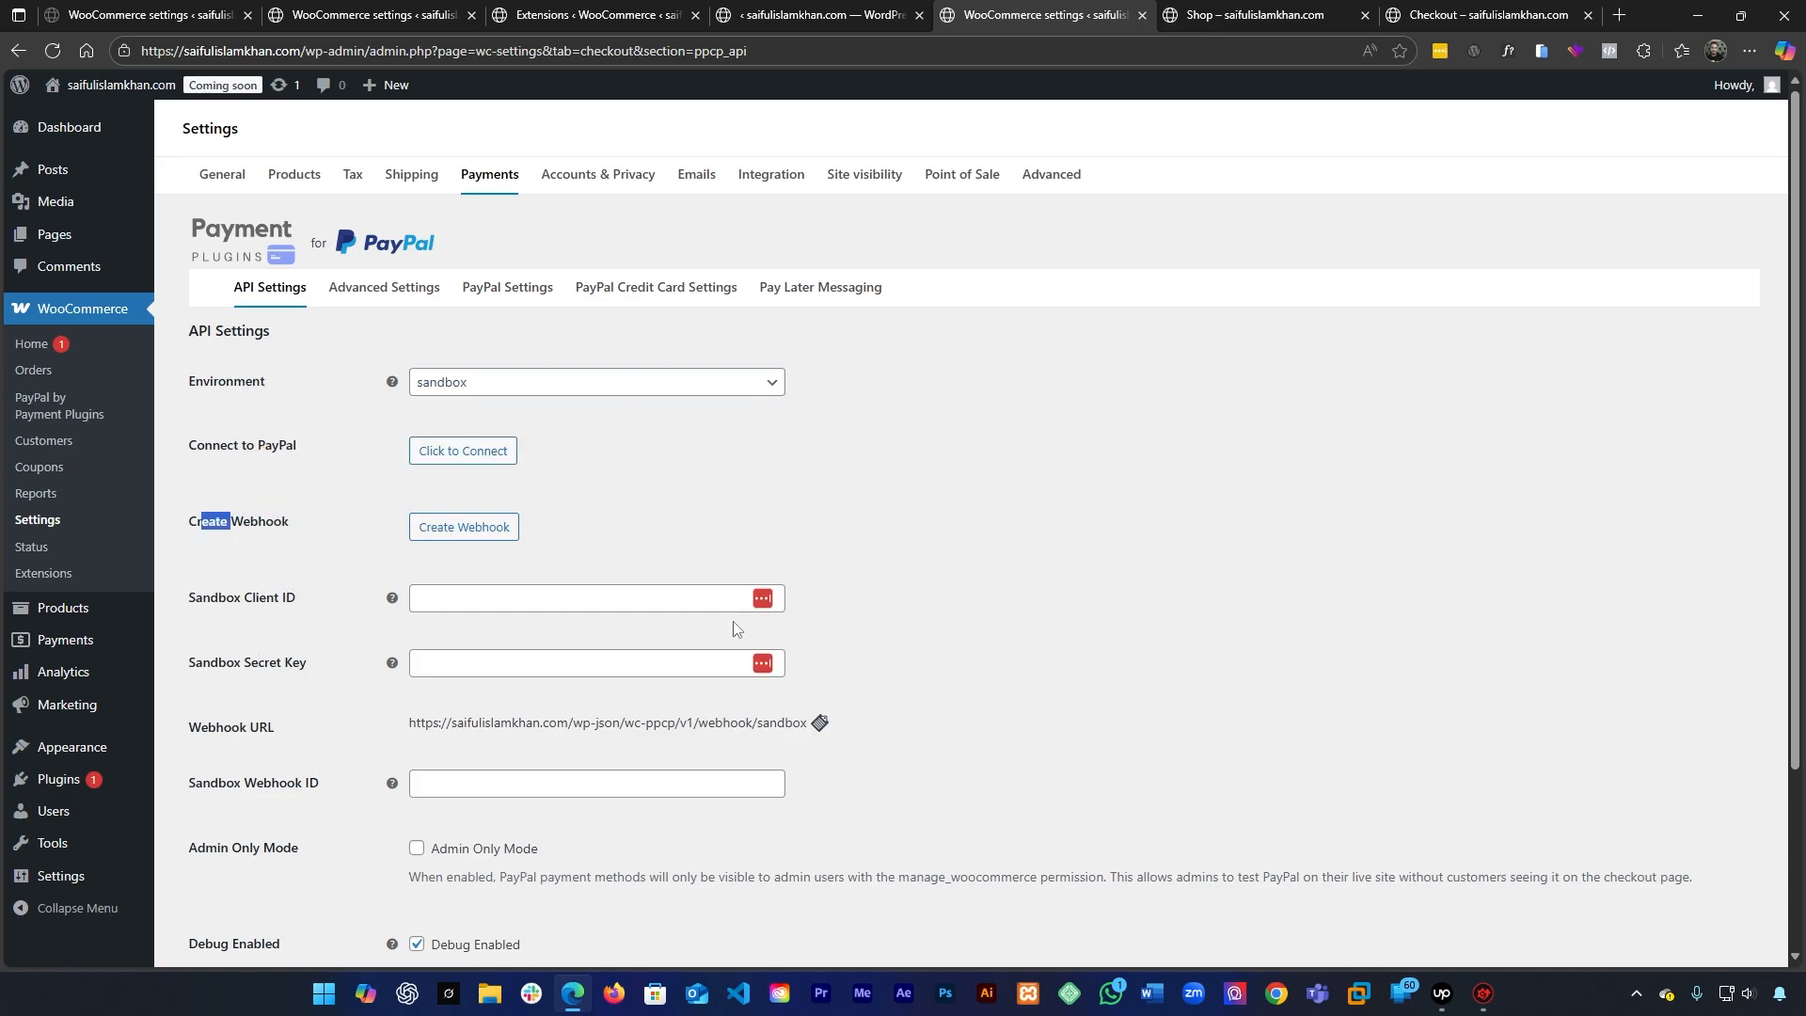
{"action": "left_click", "coordinate": [474, 393]}
{"action": "left_click", "coordinate": [666, 371]}
{"action": "left_click", "coordinate": [670, 380]}
{"action": "left_click", "coordinate": [552, 439]}
{"action": "left_click", "coordinate": [669, 382]}
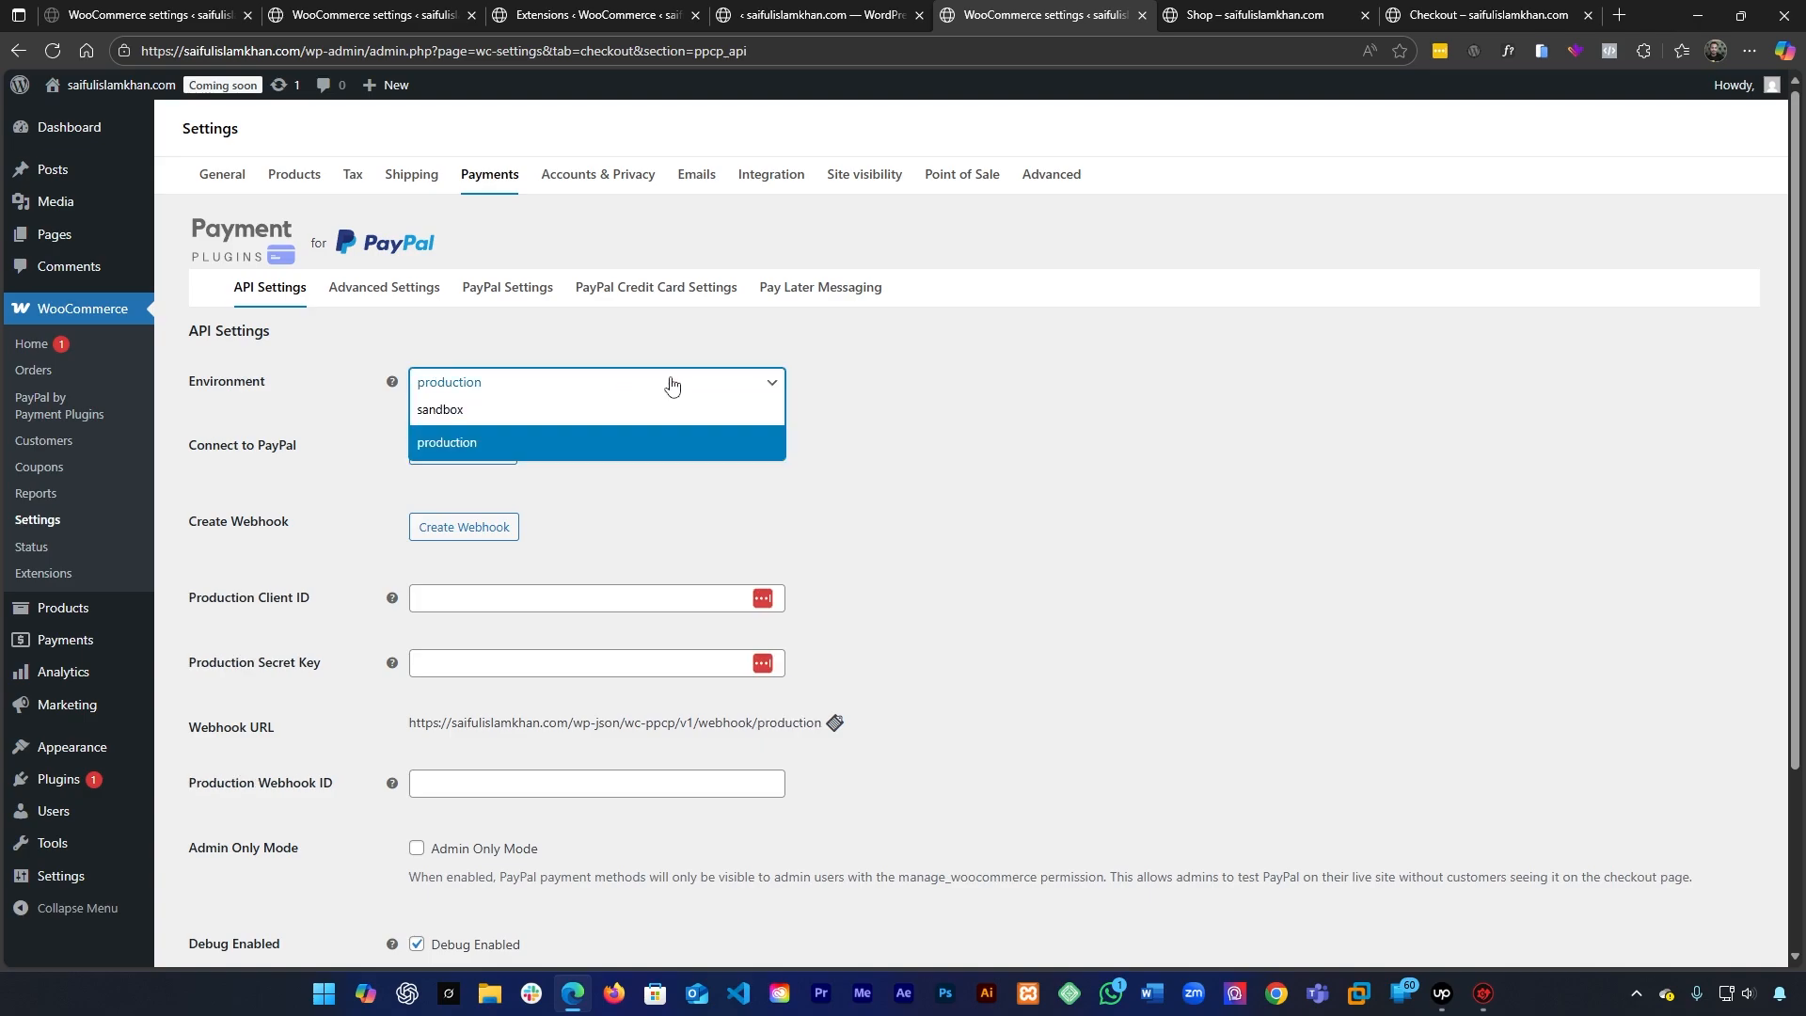
{"action": "left_click", "coordinate": [607, 411]}
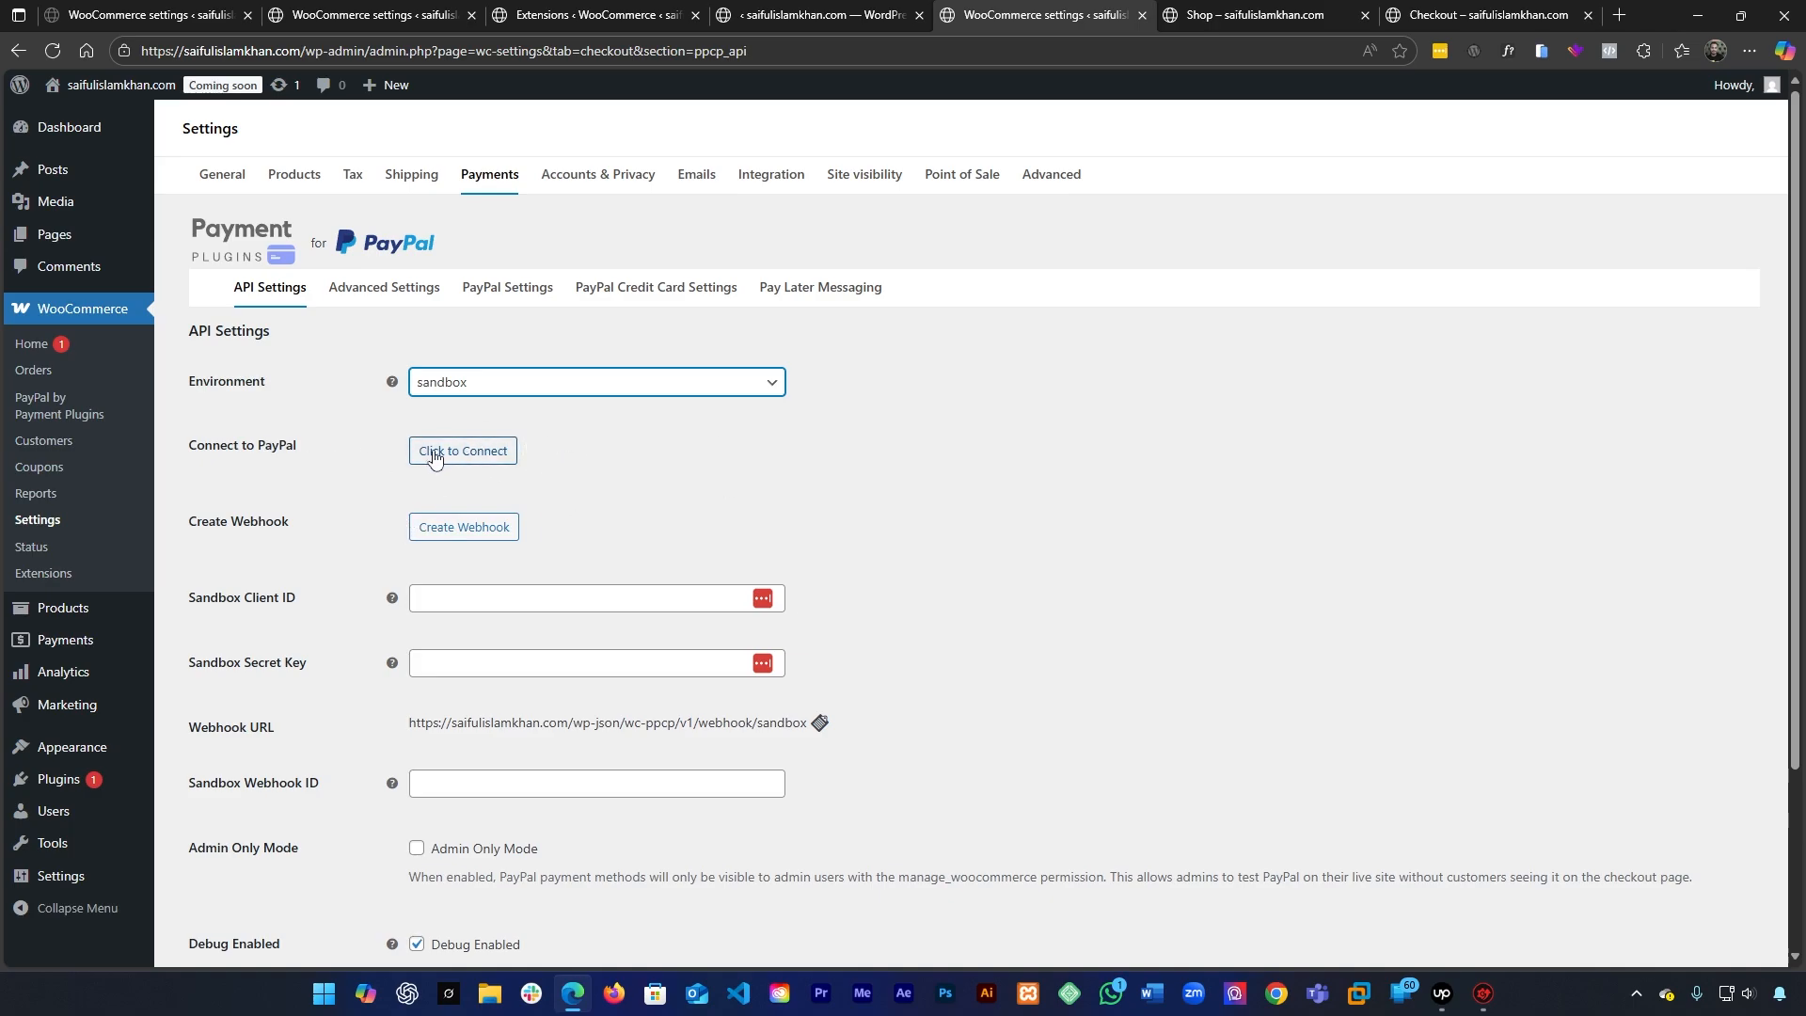
Review the sandbox API settings with the sandbox environment chosen, checking its Client ID and Secret Key fields
{"action": "scroll", "coordinate": [443, 645], "scroll_direction": "down", "scroll_amount": 3}
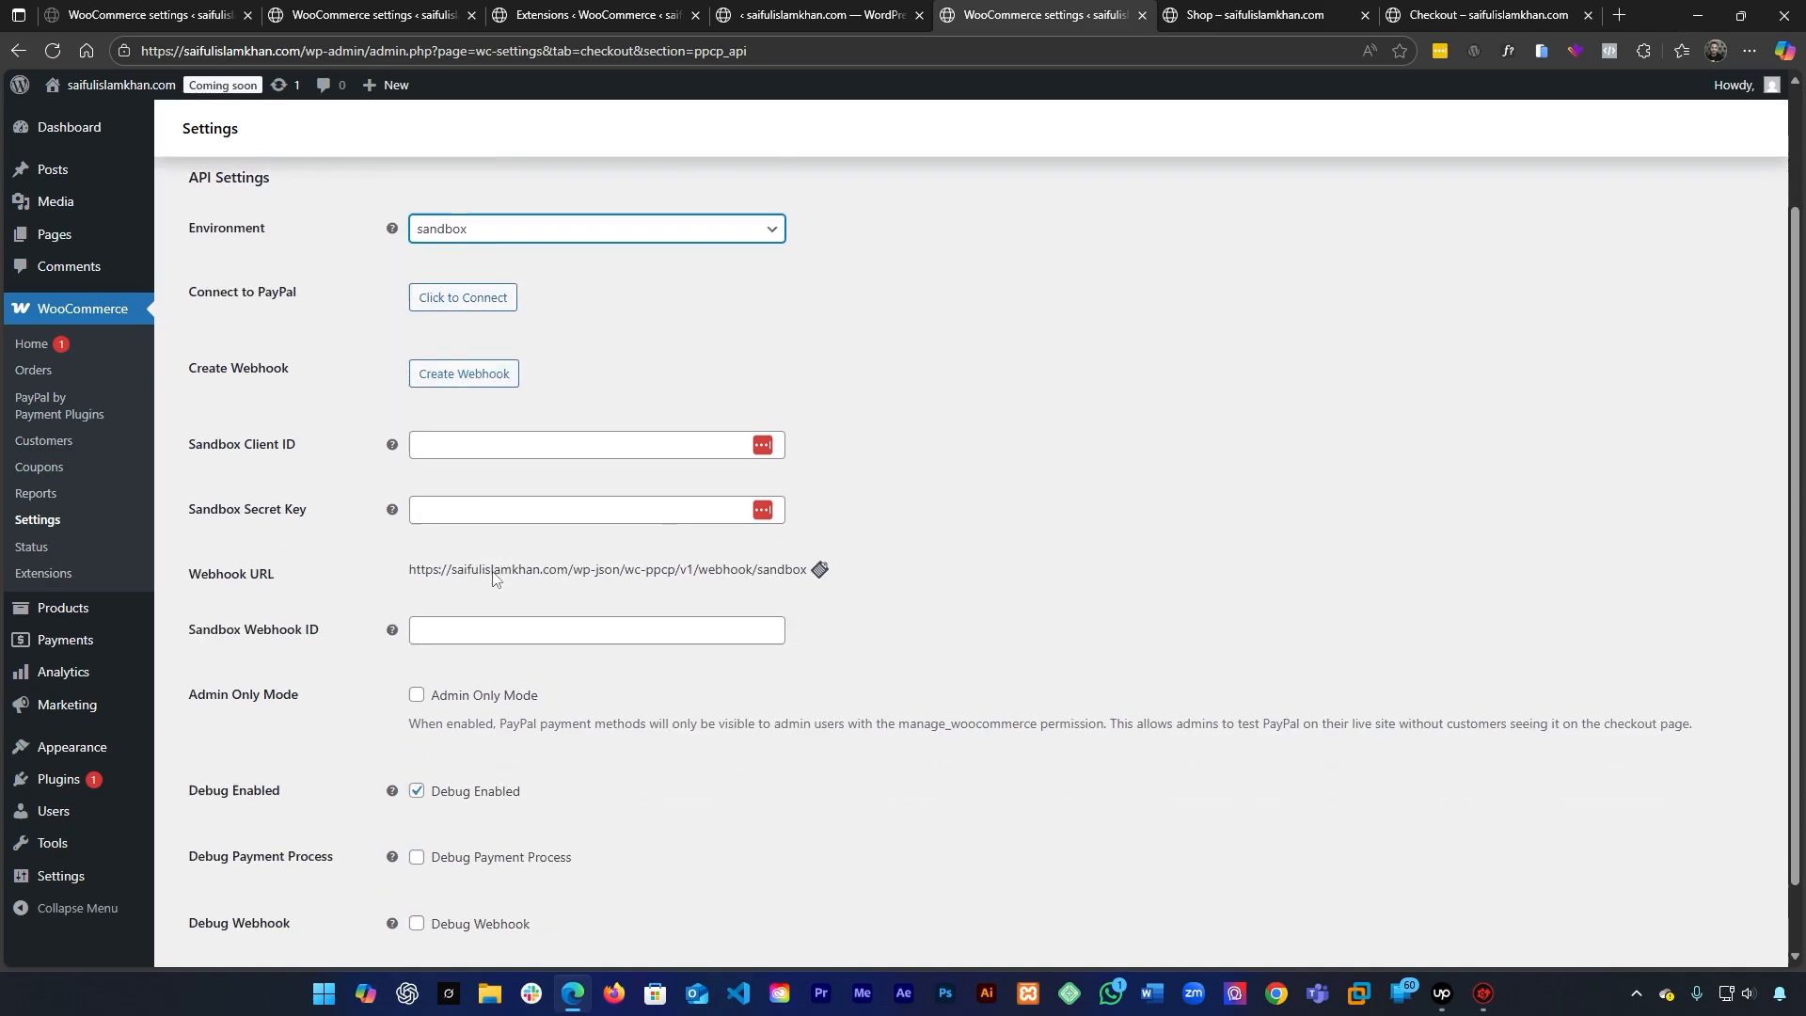
{"action": "scroll", "coordinate": [377, 414], "scroll_direction": "up", "scroll_amount": 3}
{"action": "left_click", "coordinate": [549, 383]}
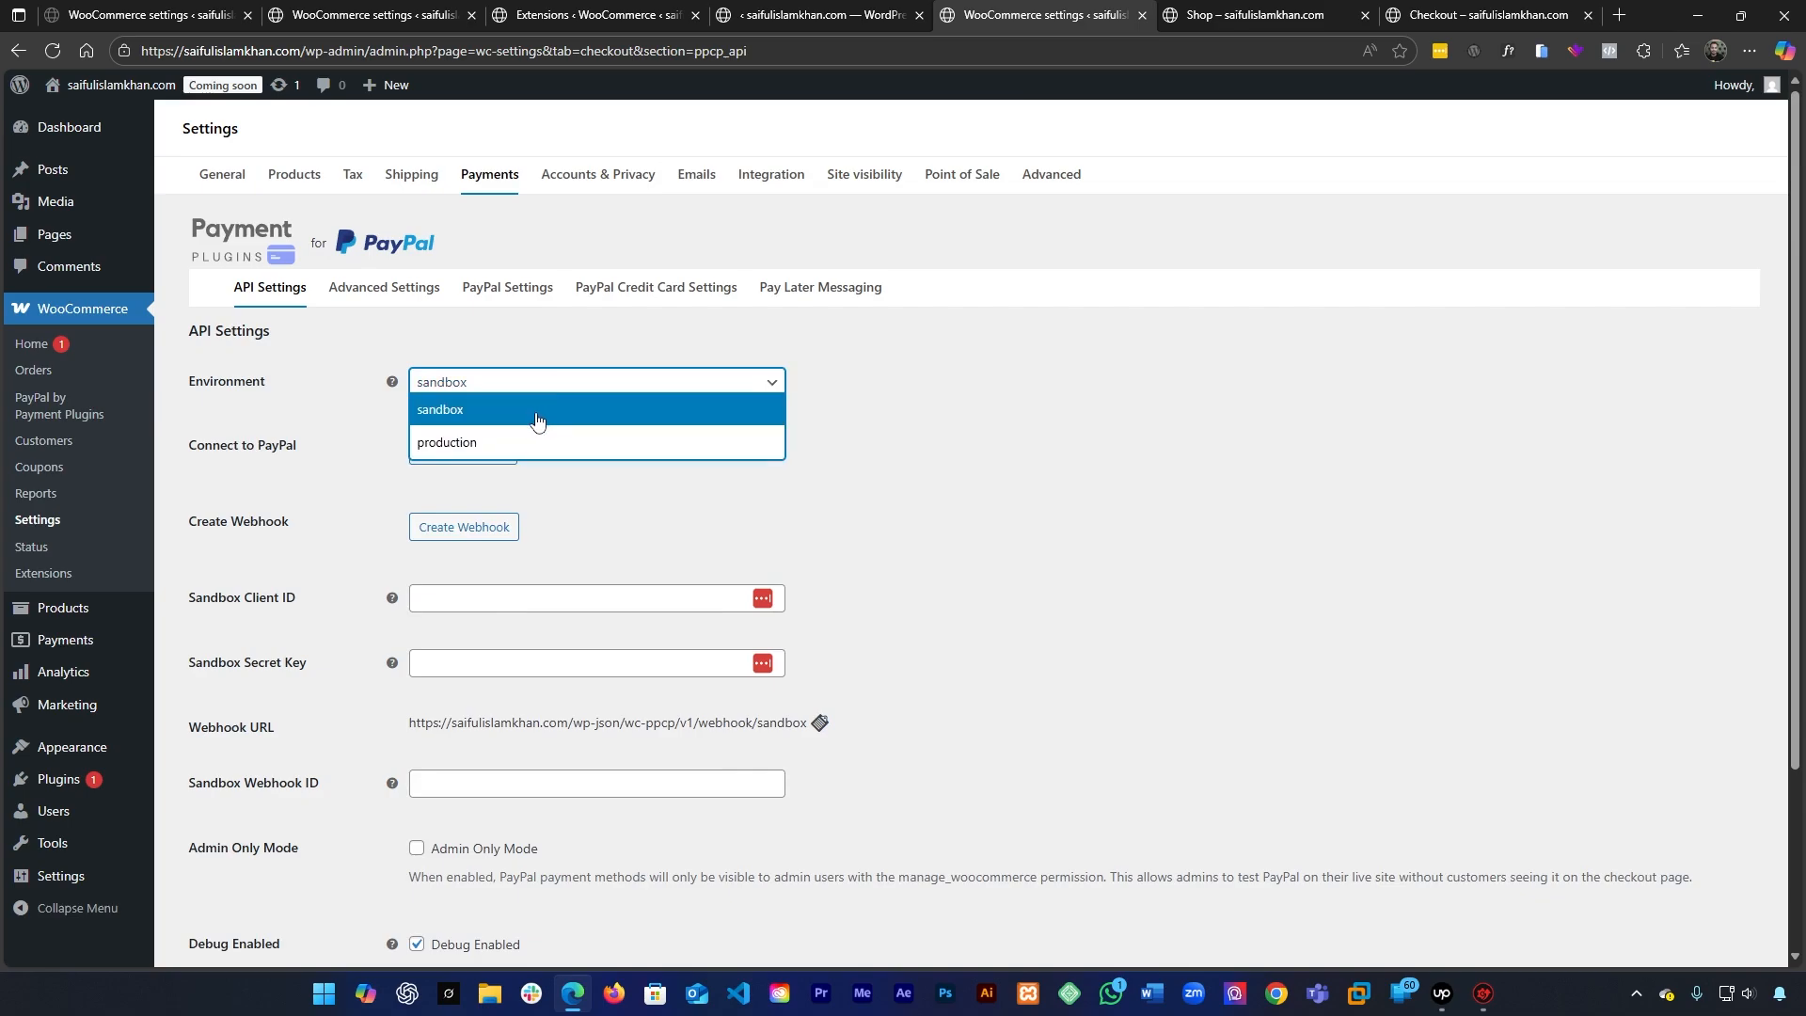
{"action": "left_click", "coordinate": [594, 411]}
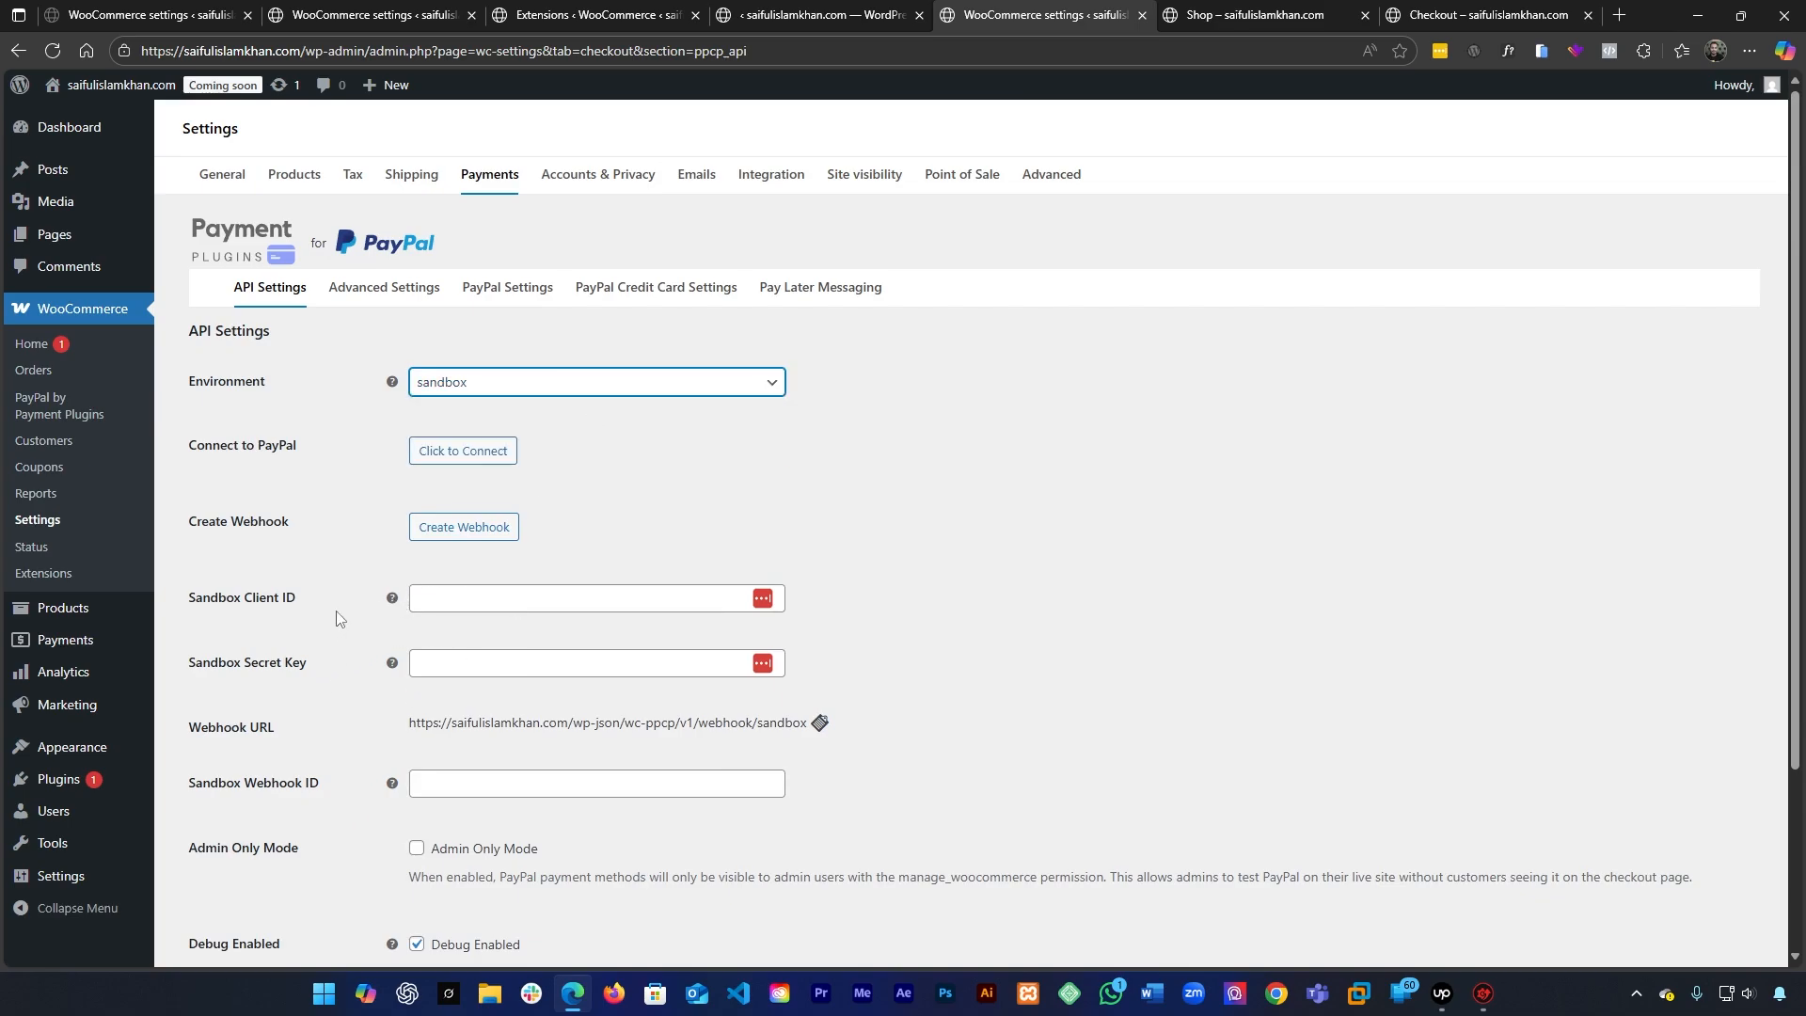
{"action": "left_click", "coordinate": [456, 596]}
{"action": "left_click", "coordinate": [531, 662]}
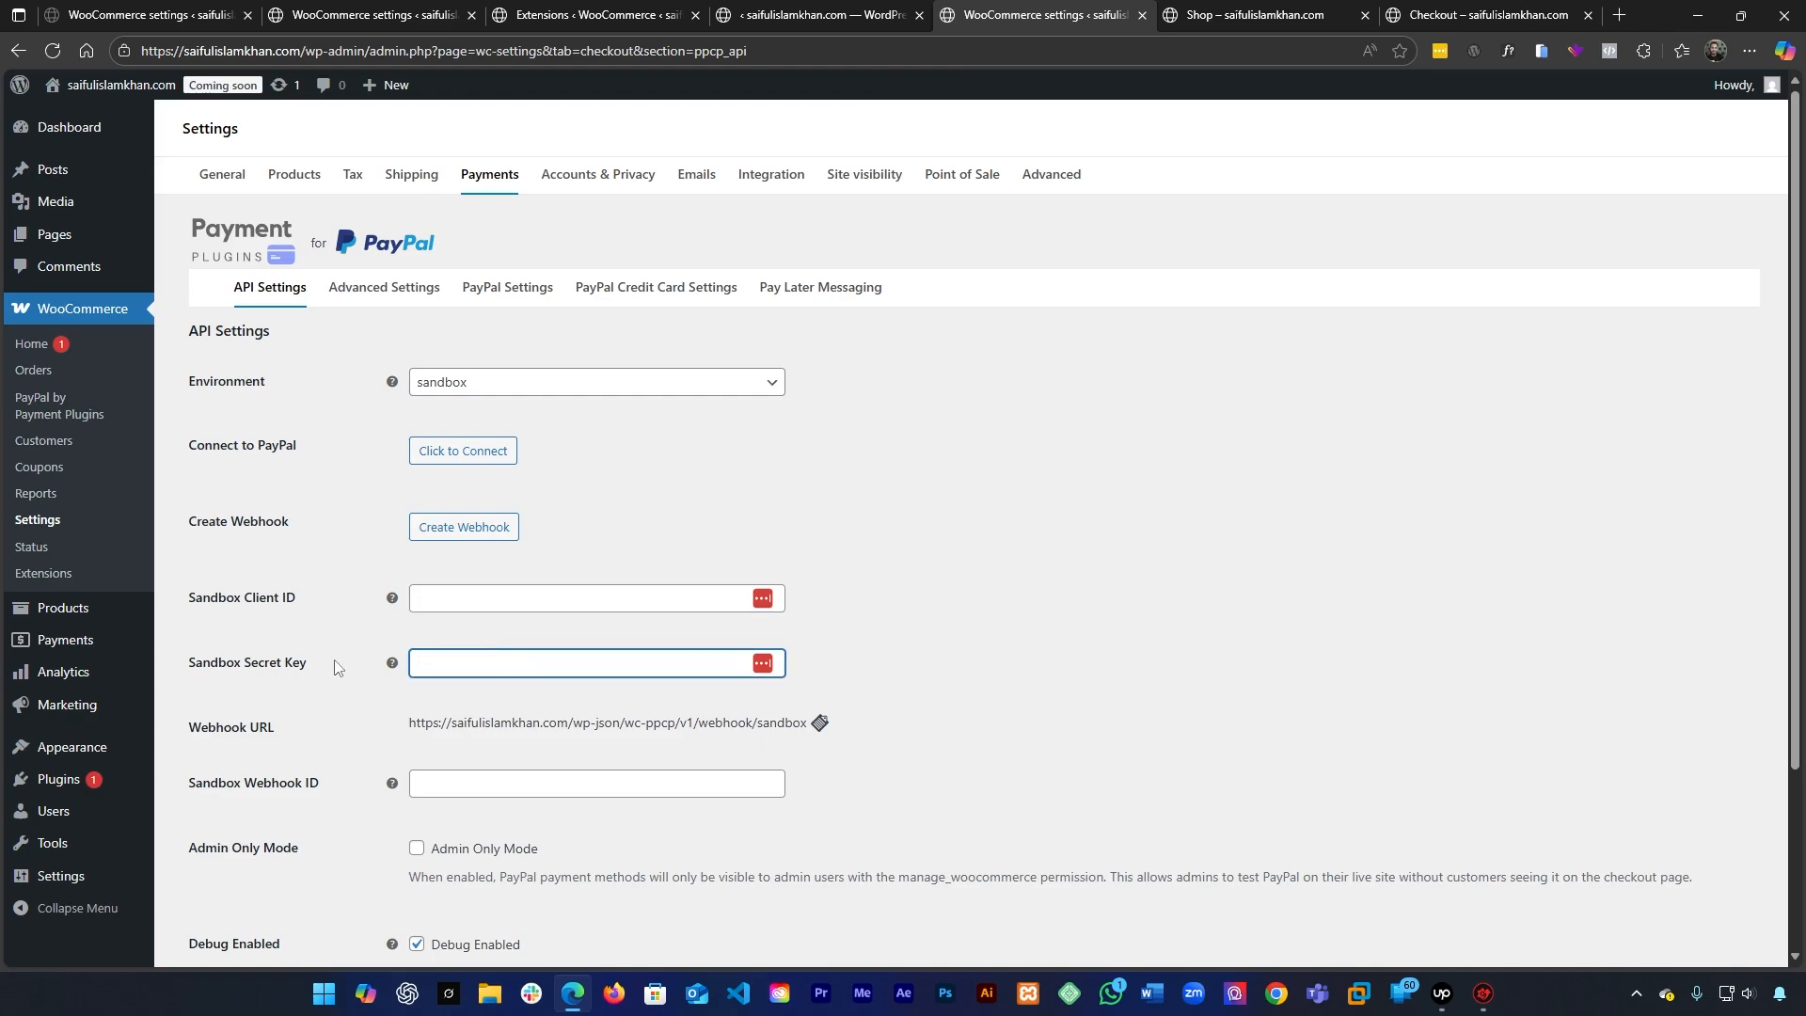
Set the PayPal API environment to production and check the Production Client ID and Production Secret Key fields
{"action": "left_click", "coordinate": [446, 390]}
{"action": "left_click", "coordinate": [445, 443]}
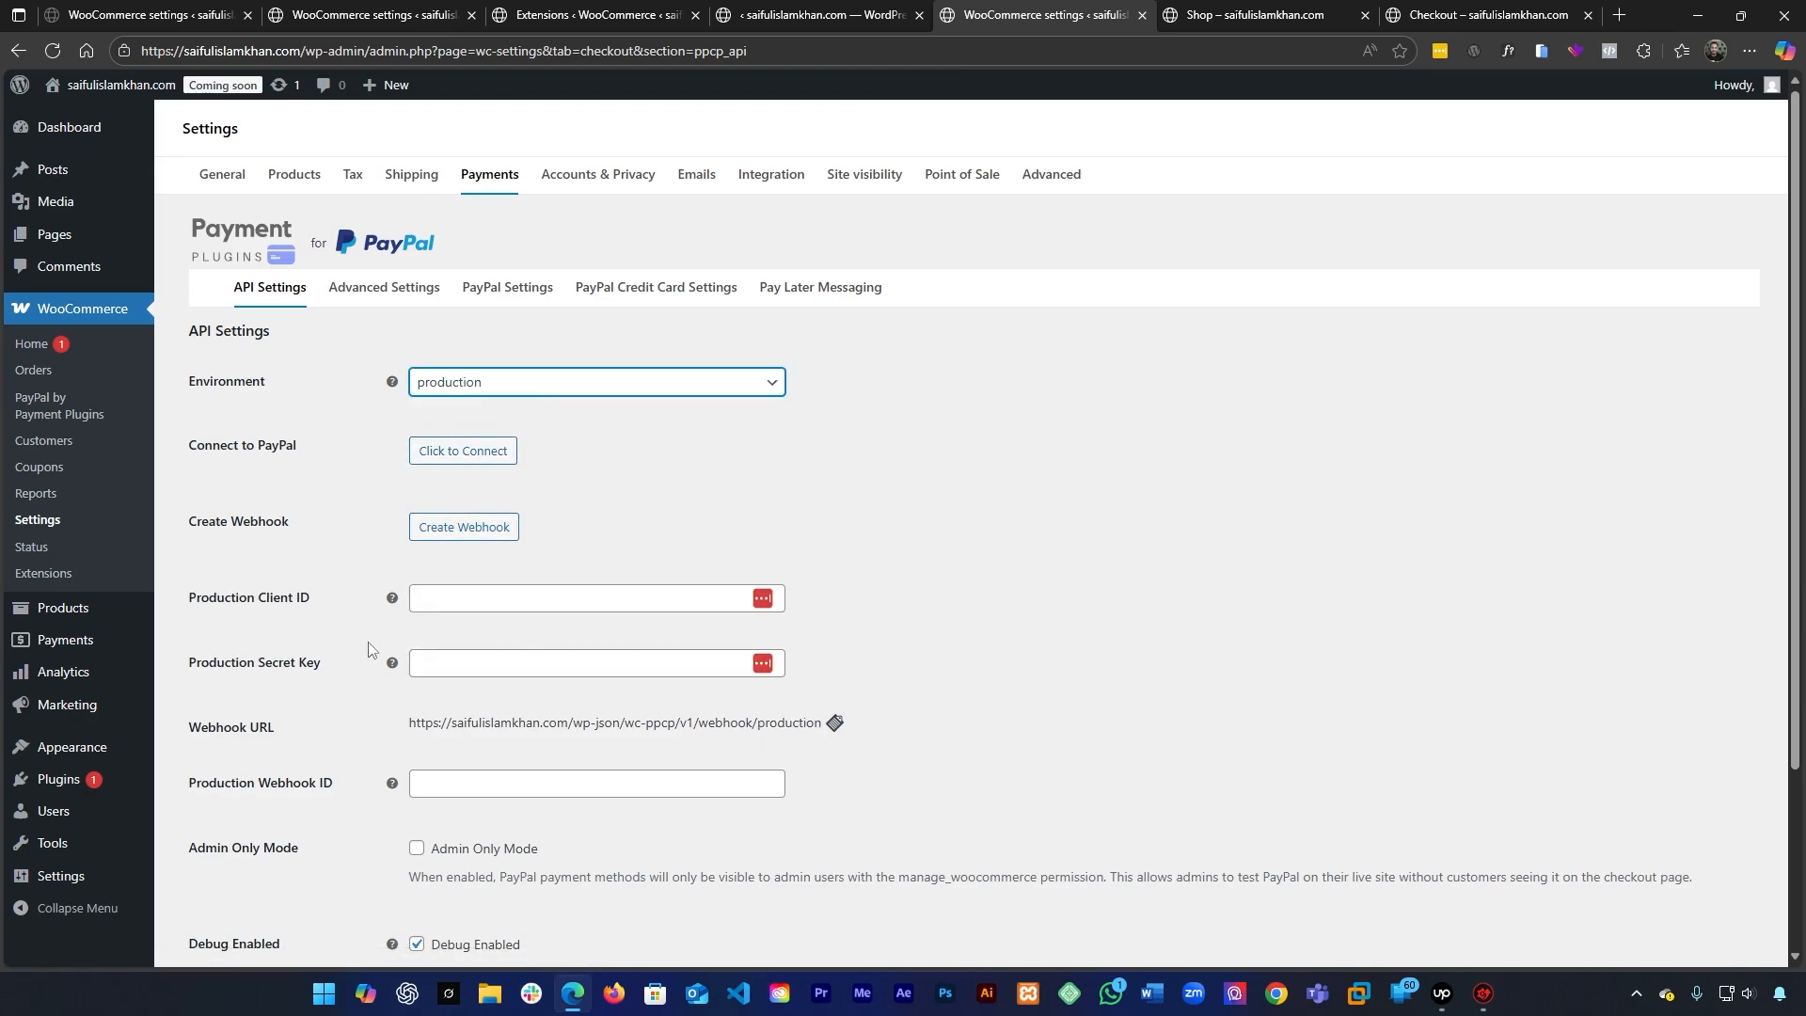
{"action": "double_click", "coordinate": [266, 600]}
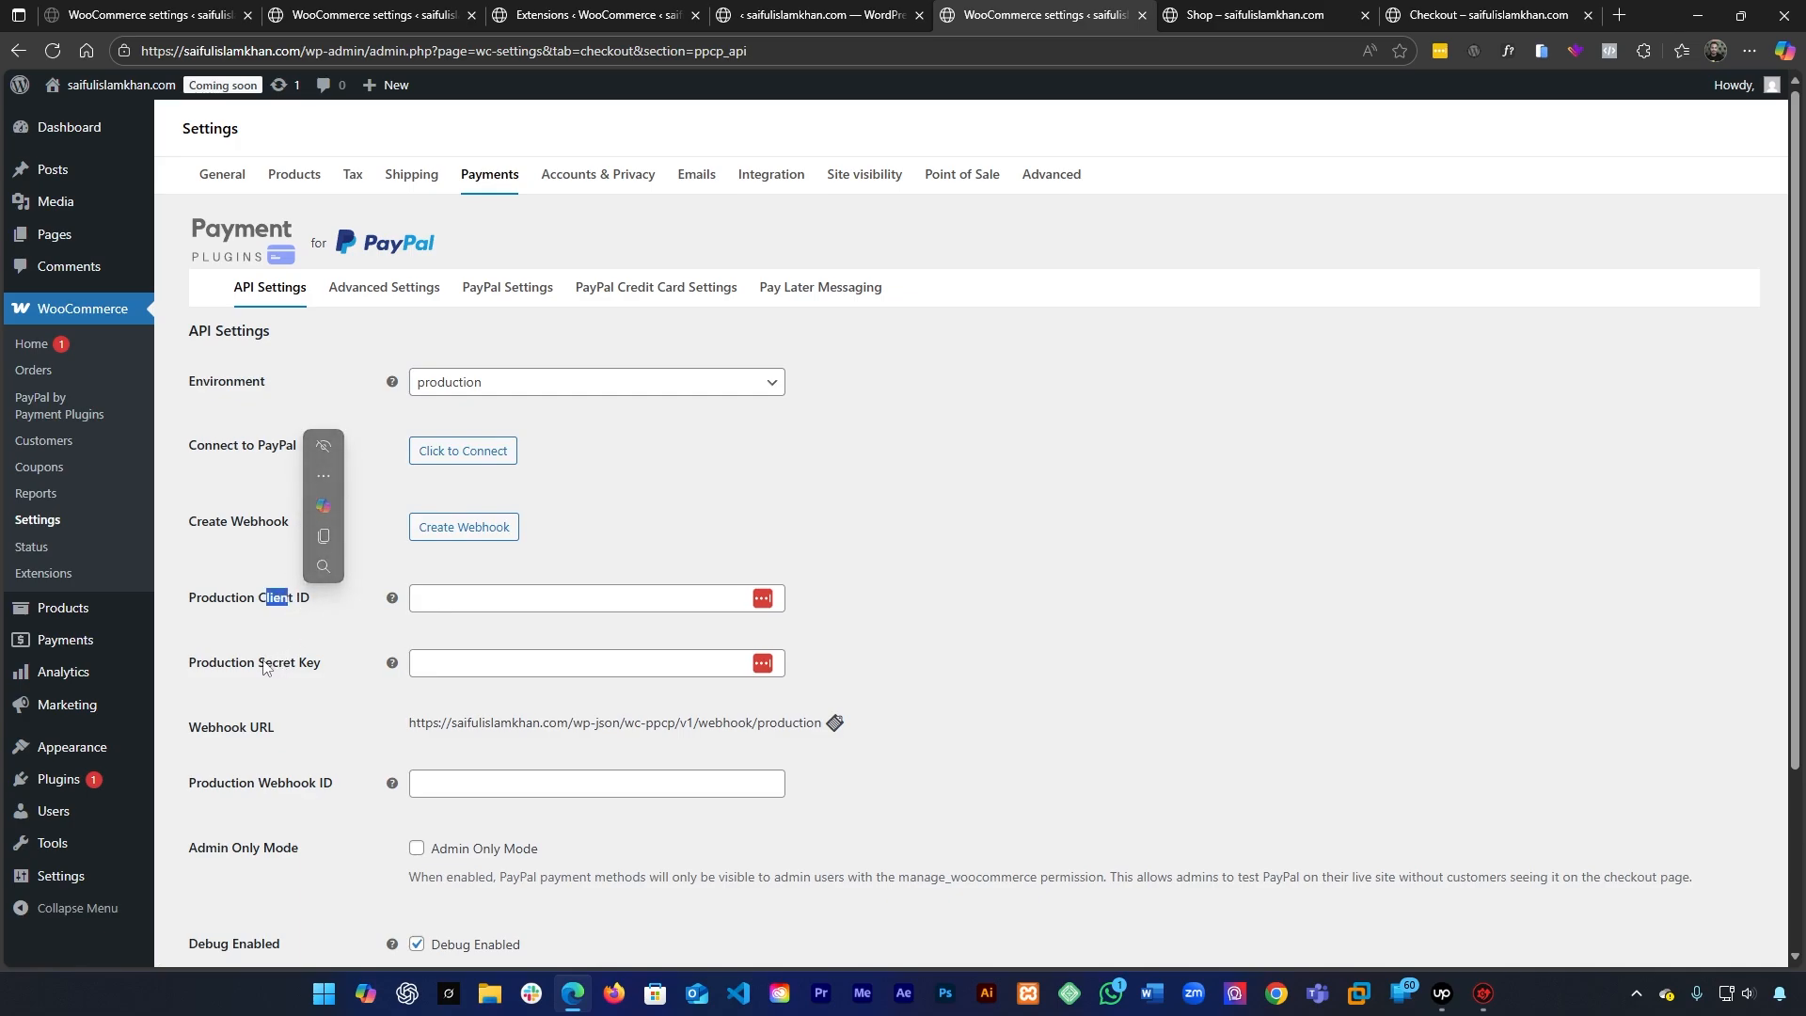
{"action": "left_click_drag", "start_coordinate": [264, 662], "coordinate": [314, 664]}
{"action": "left_click", "coordinate": [475, 663]}
{"action": "scroll", "coordinate": [499, 717], "scroll_direction": "down", "scroll_amount": 3}
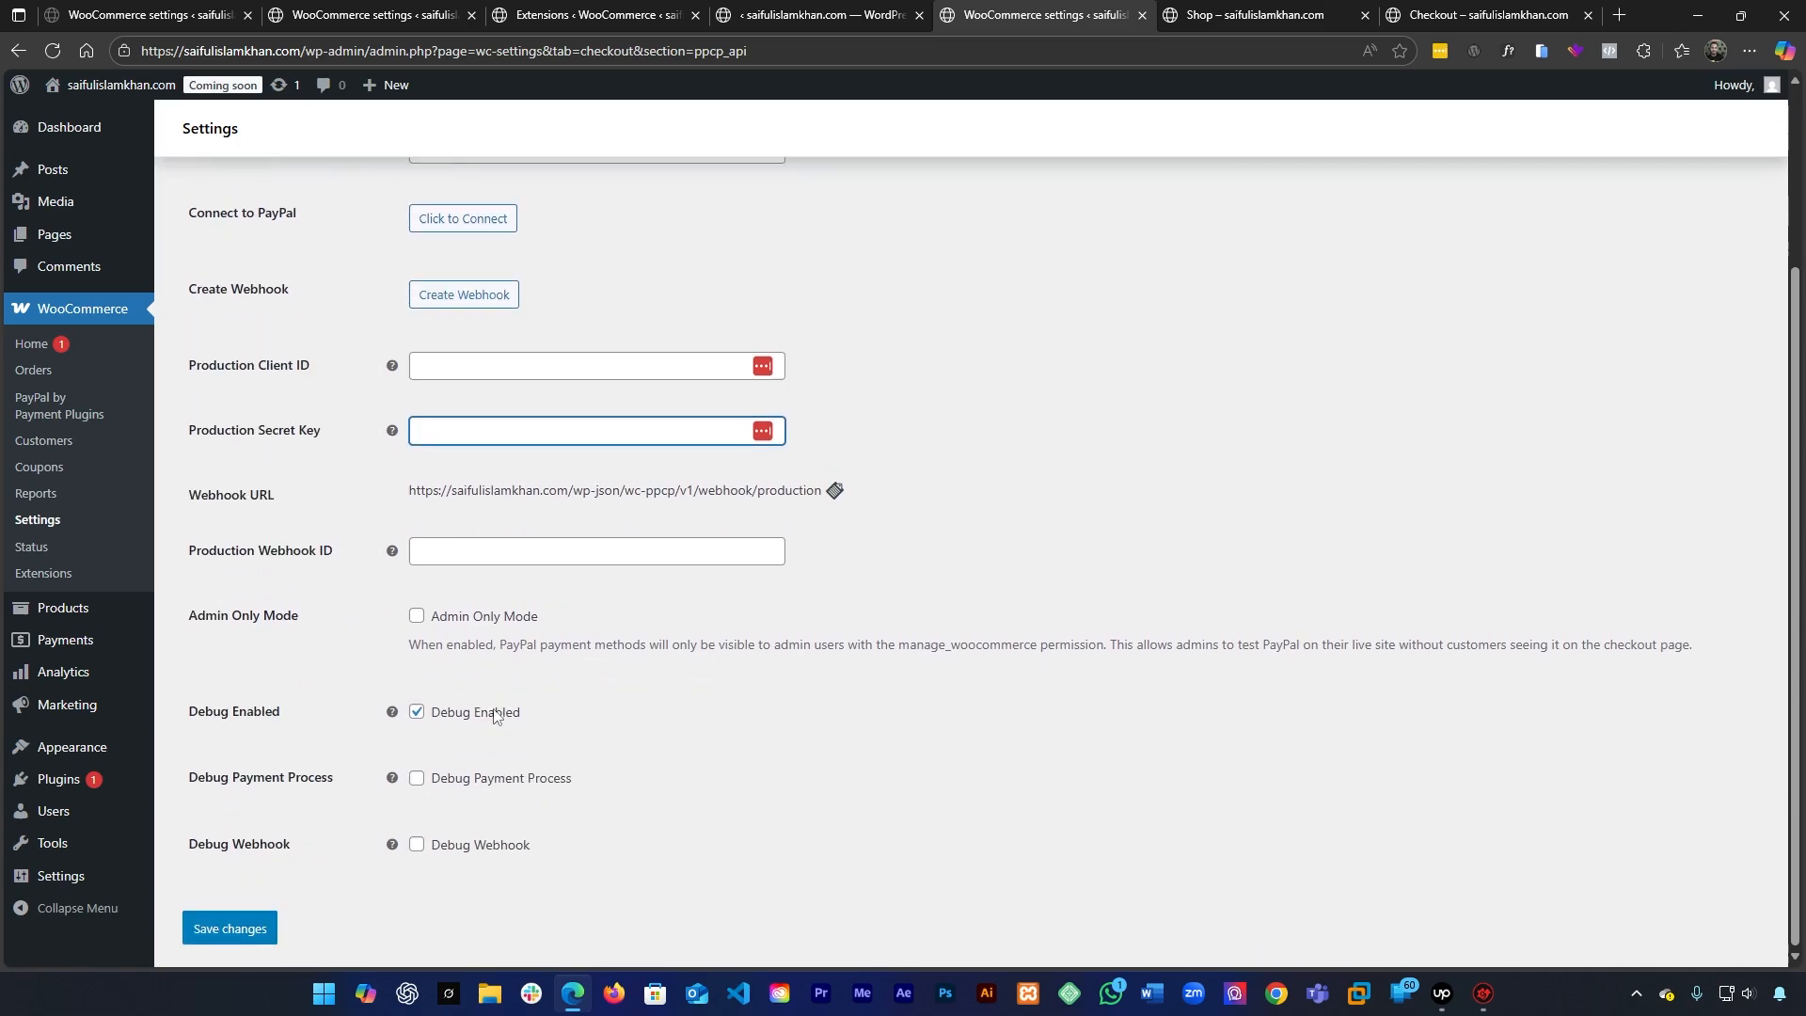
{"action": "scroll", "coordinate": [498, 718], "scroll_direction": "up", "scroll_amount": 3}
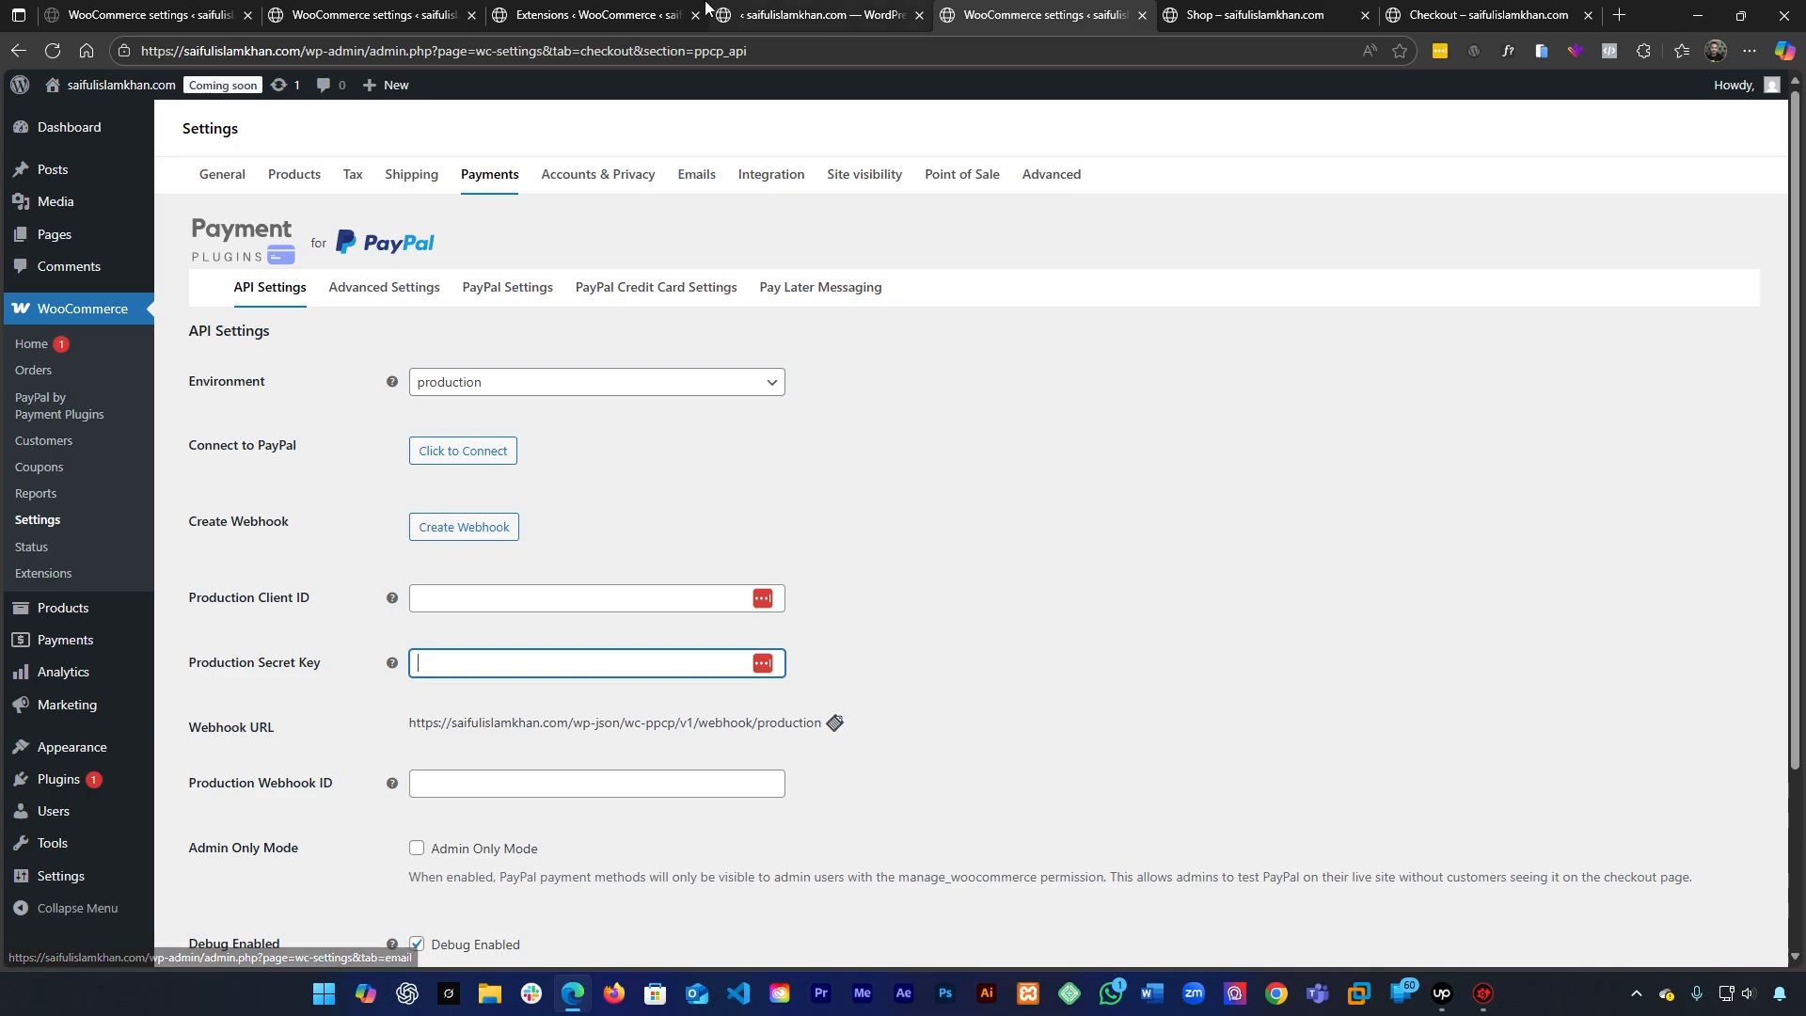
Browse the payment extensions in the WooCommerce Marketplace and return to the PayPal API settings
{"action": "left_click", "coordinate": [590, 15]}
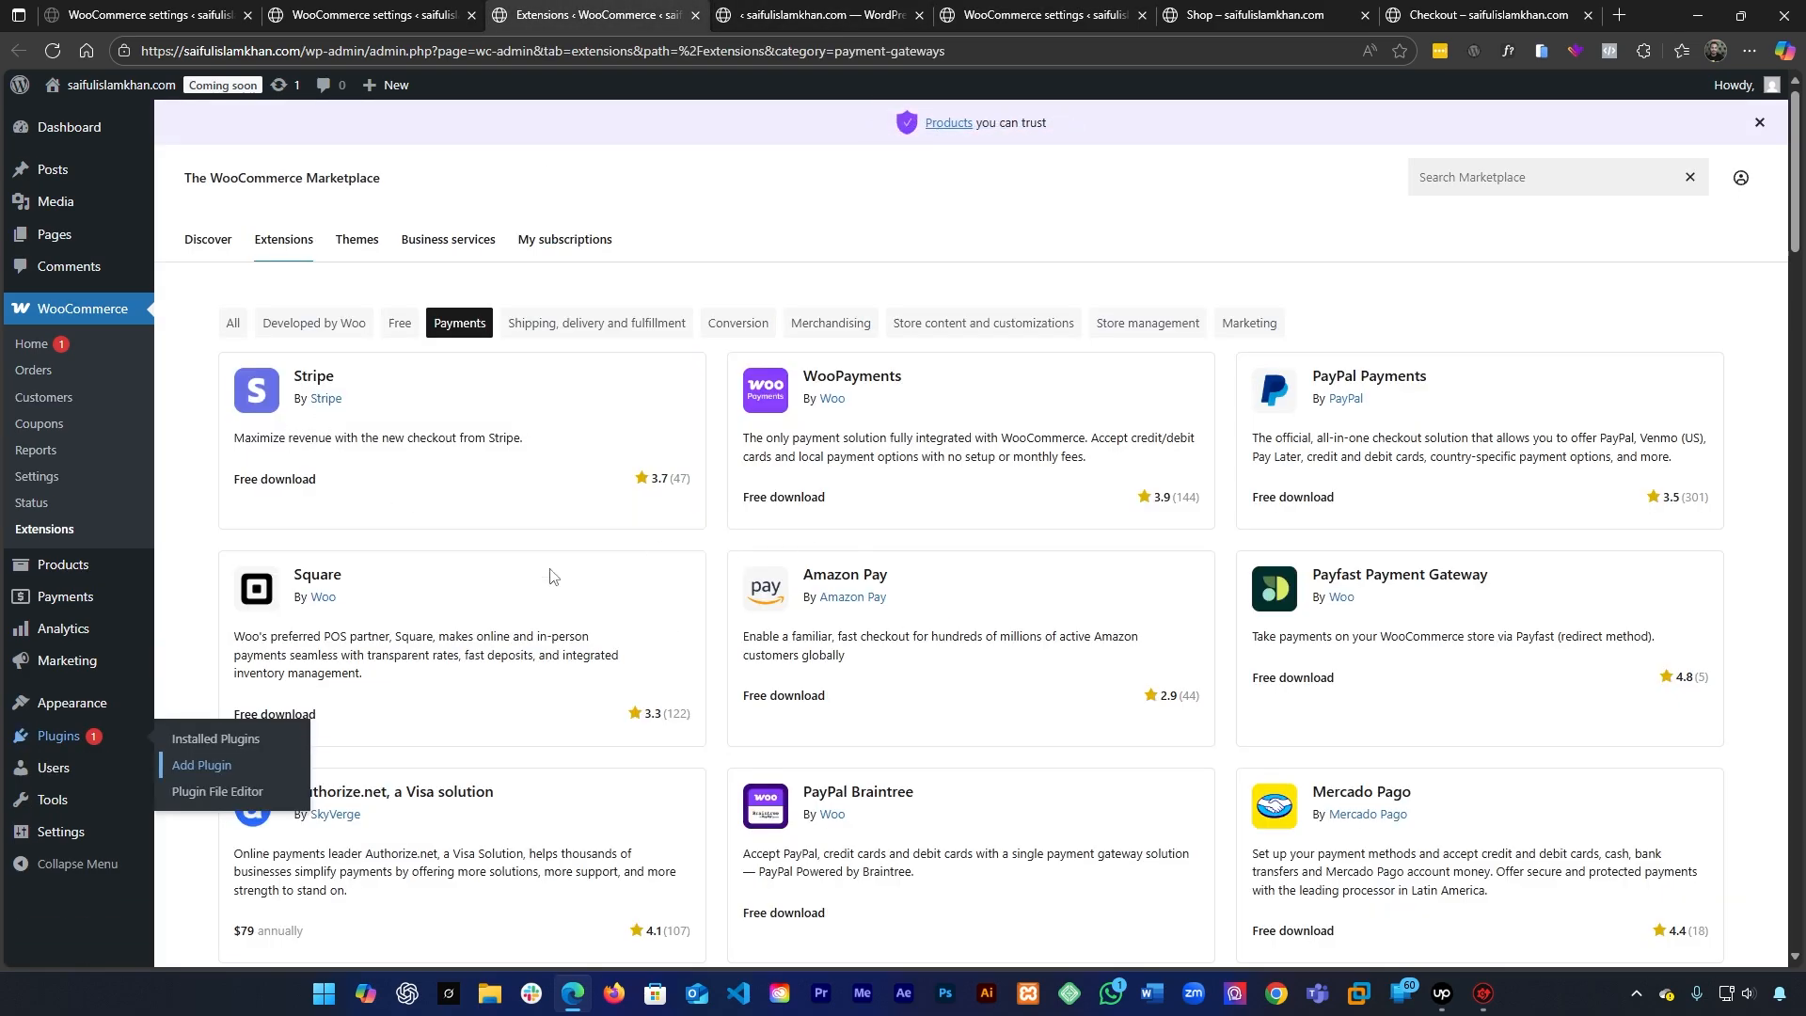
{"action": "scroll", "coordinate": [212, 299], "scroll_direction": "down", "scroll_amount": 3}
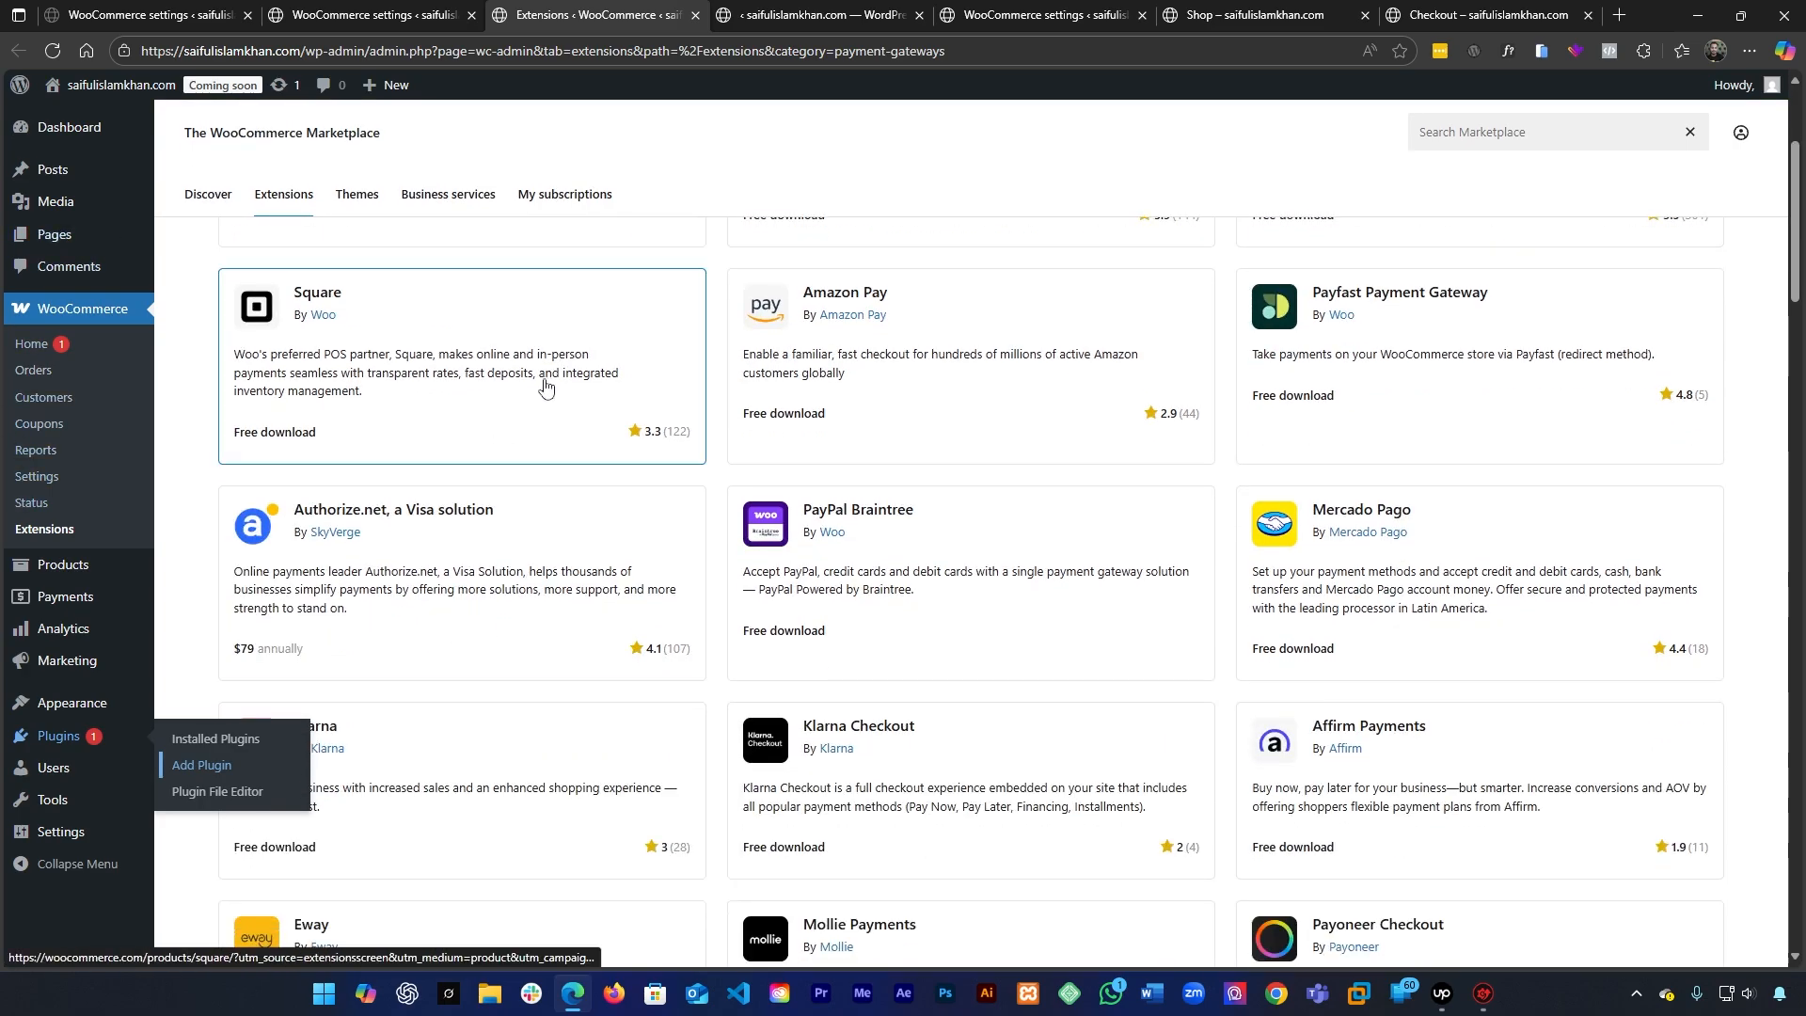
{"action": "scroll", "coordinate": [470, 419], "scroll_direction": "up", "scroll_amount": 1}
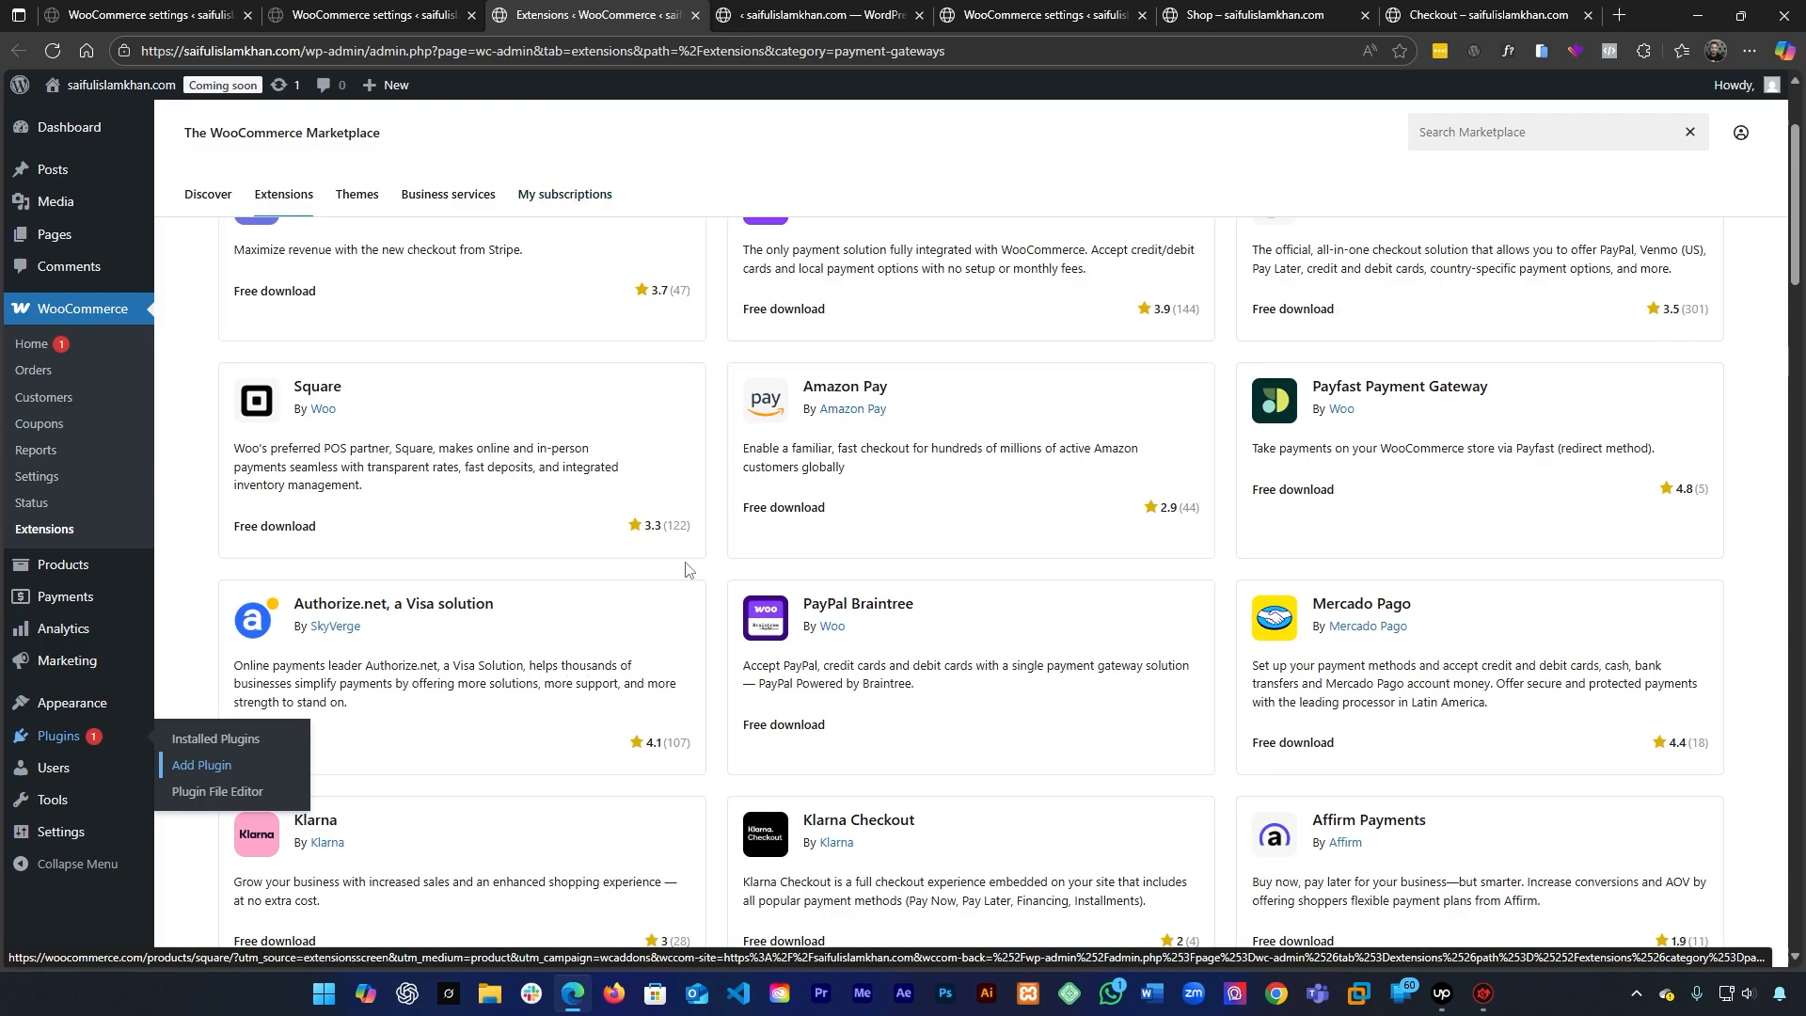
{"action": "scroll", "coordinate": [280, 628], "scroll_direction": "up", "scroll_amount": 3}
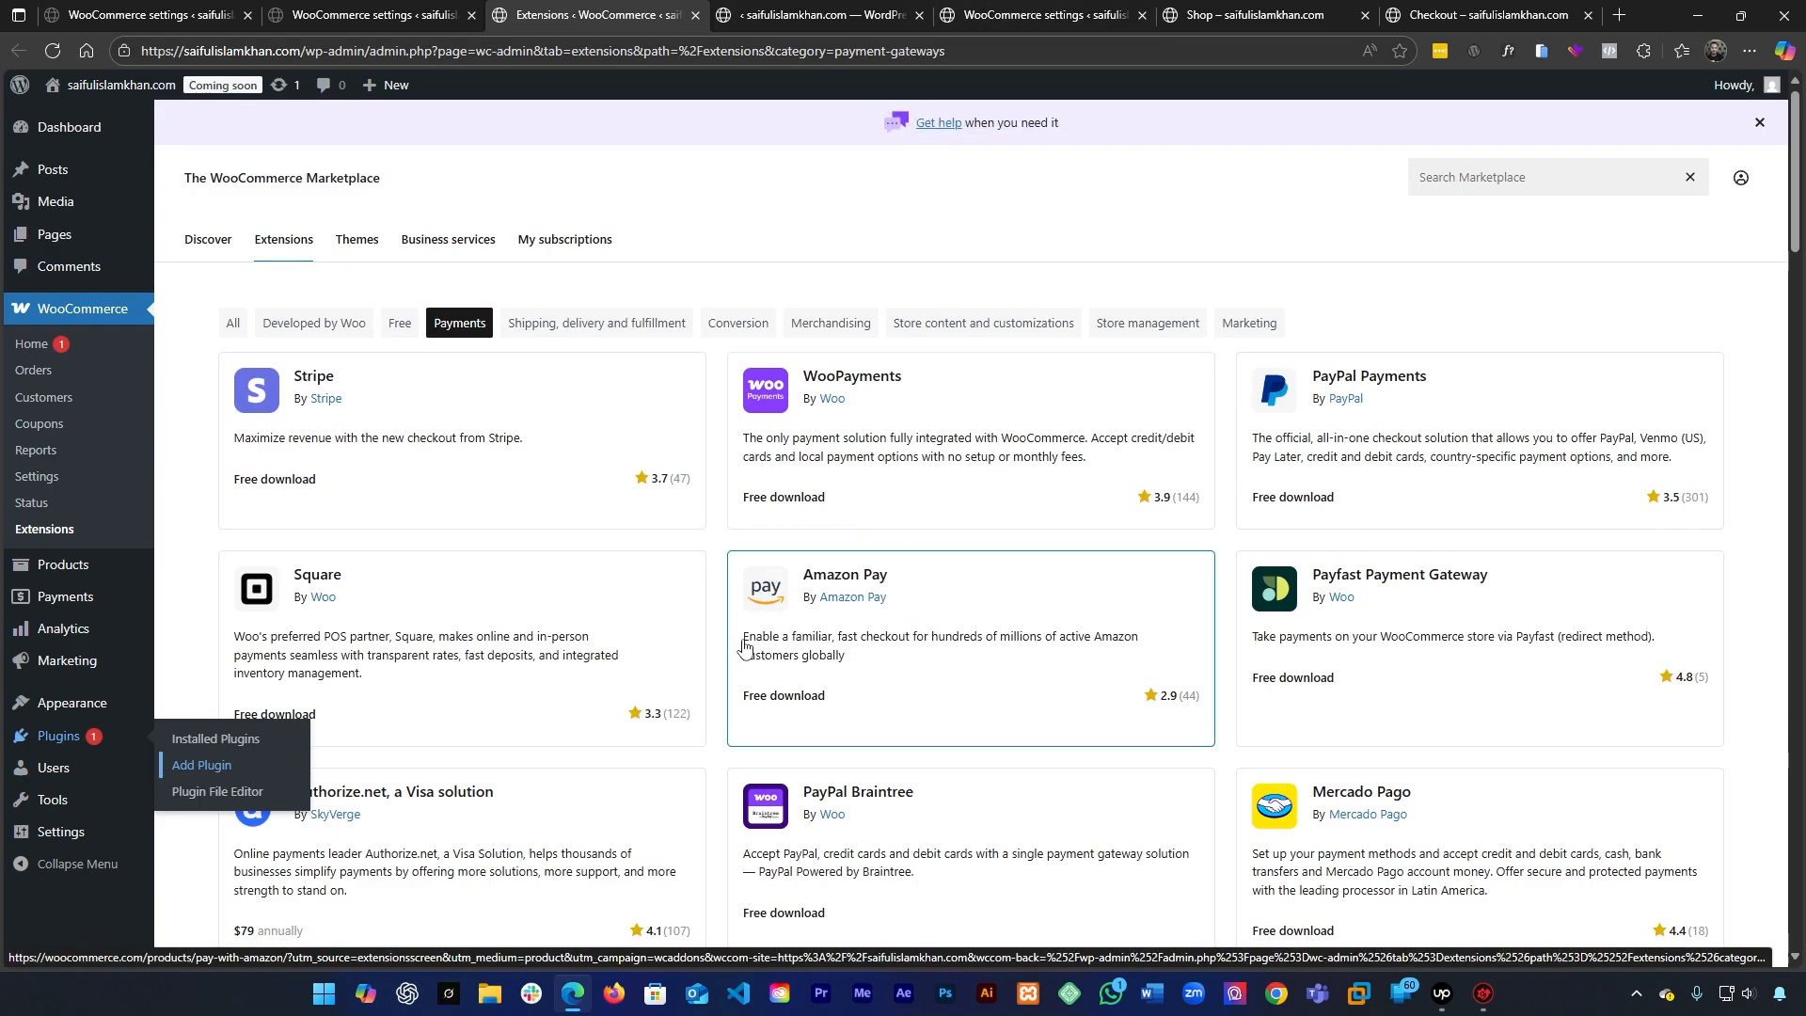
{"action": "scroll", "coordinate": [729, 694], "scroll_direction": "down", "scroll_amount": 3}
{"action": "scroll", "coordinate": [724, 696], "scroll_direction": "up", "scroll_amount": 2}
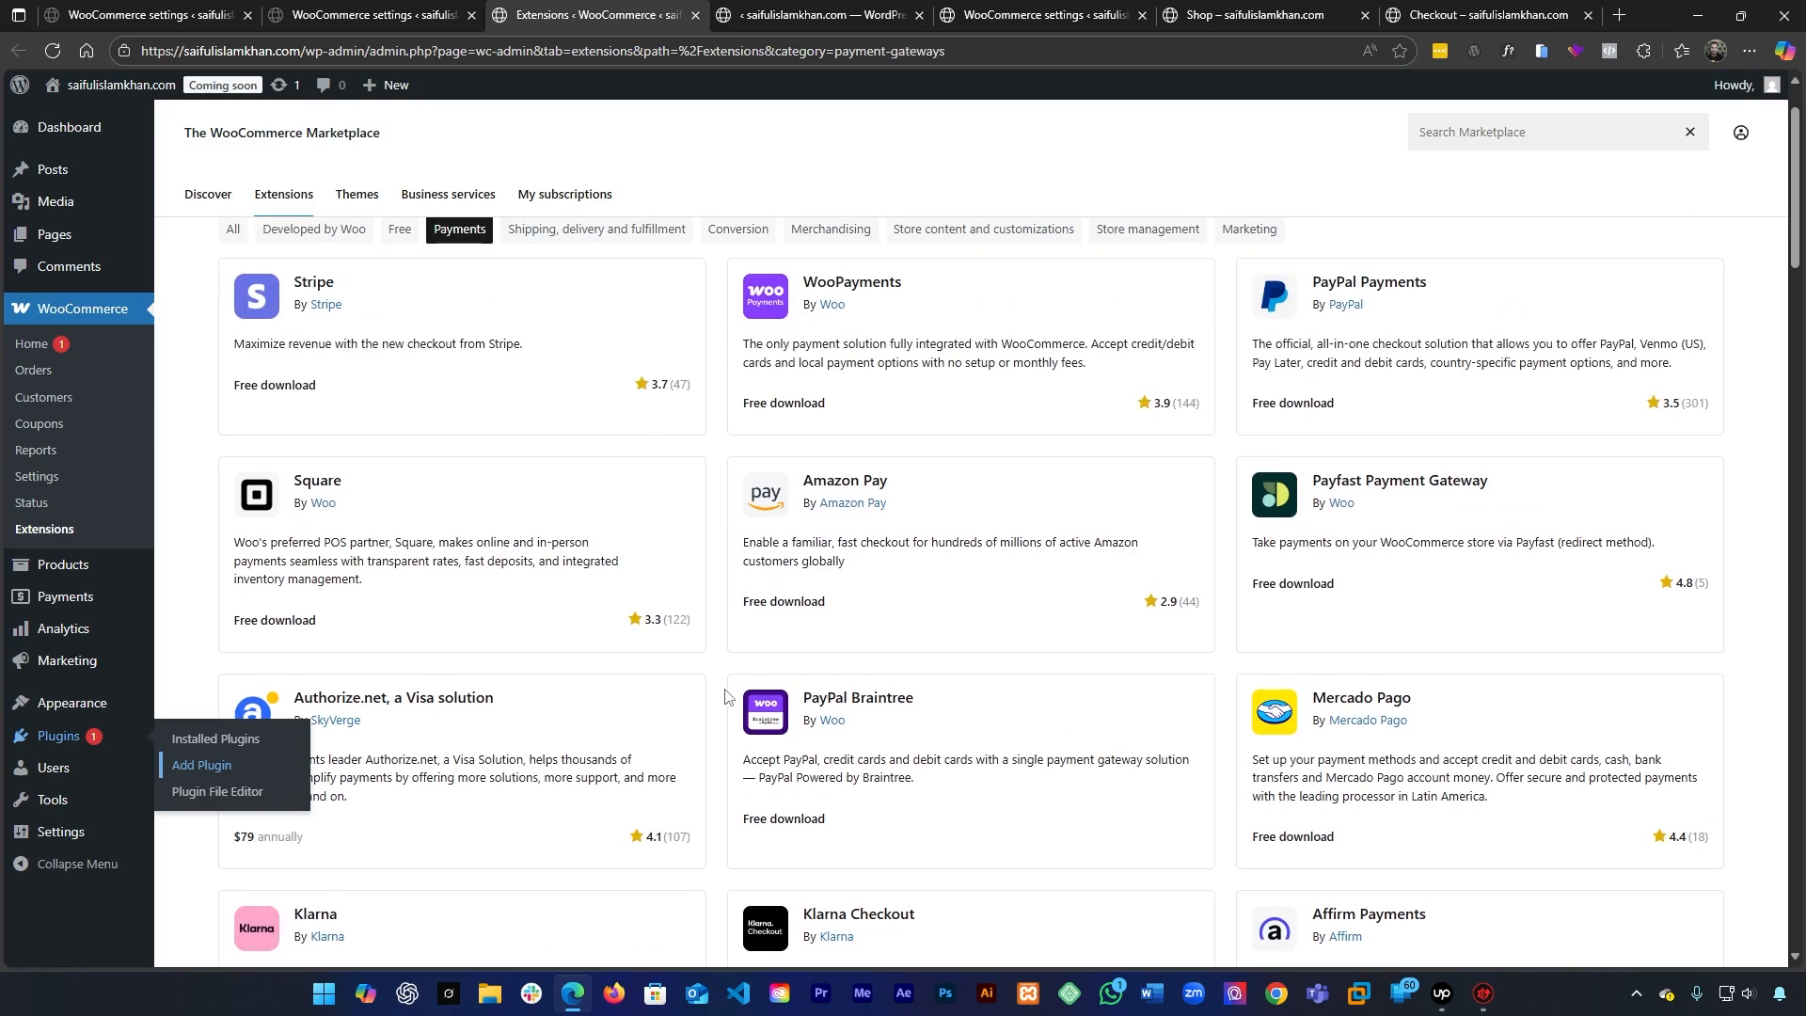
{"action": "left_click", "coordinate": [785, 13]}
{"action": "left_click", "coordinate": [987, 7]}
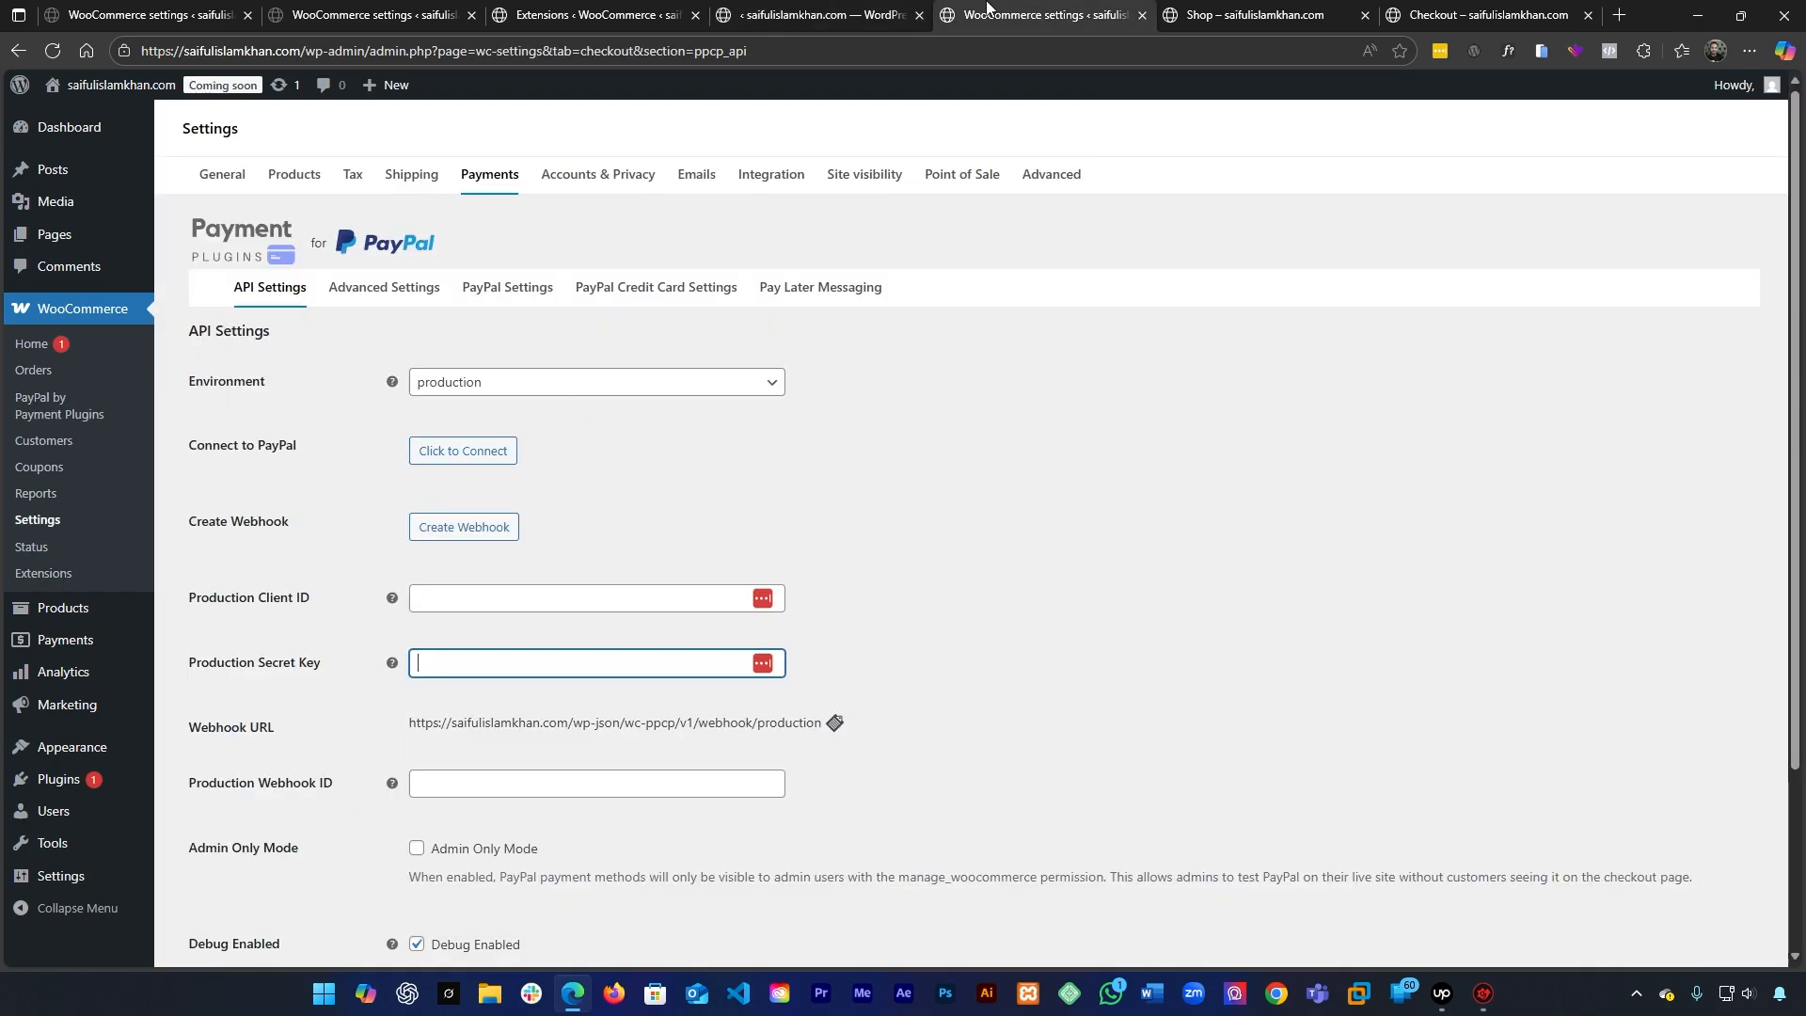